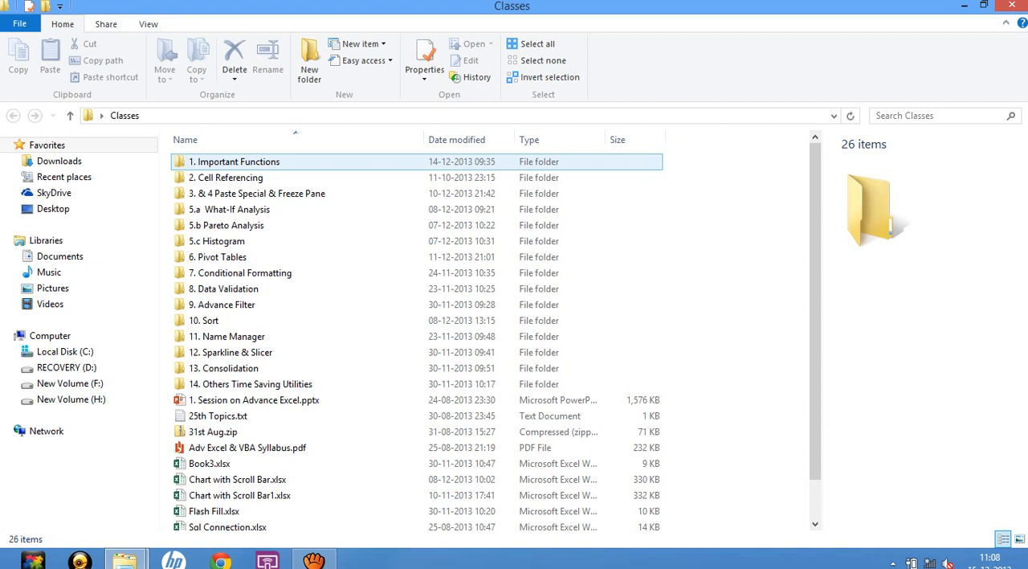
# Try to open Important Functions.xlsx from the 1. Important Functions folder.
pyautogui.doubleClick(197, 161)
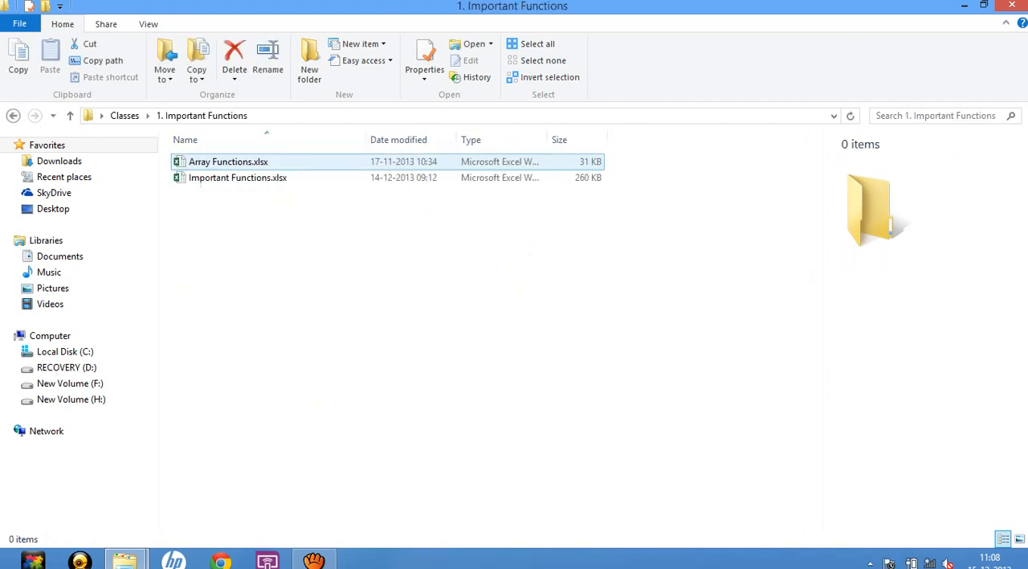
pyautogui.doubleClick(205, 177)
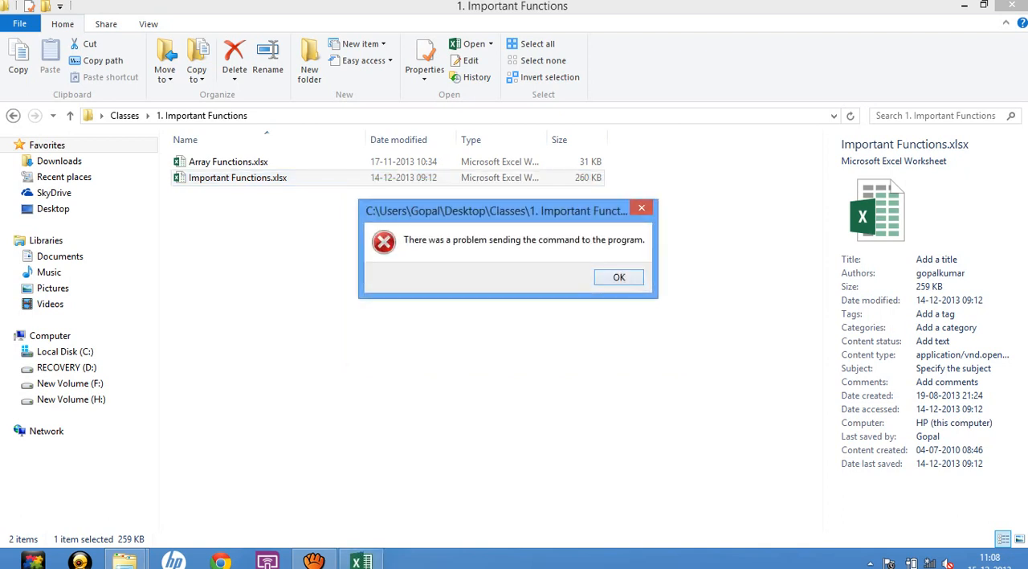
pyautogui.press('Return')
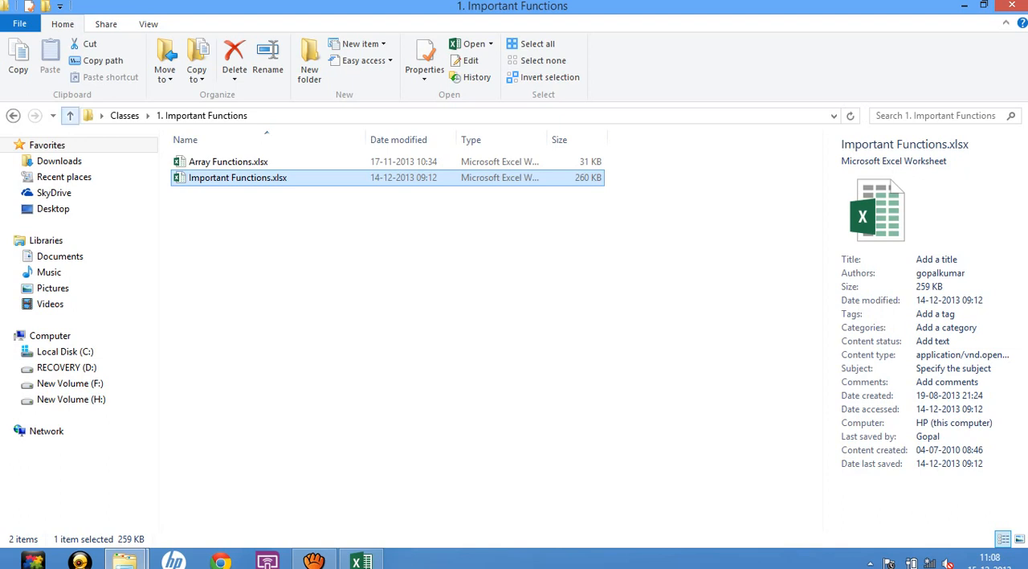
# Open the workbook Data Sorting.xls from the 10. Sort folder inside Classes.
pyautogui.click(71, 115)
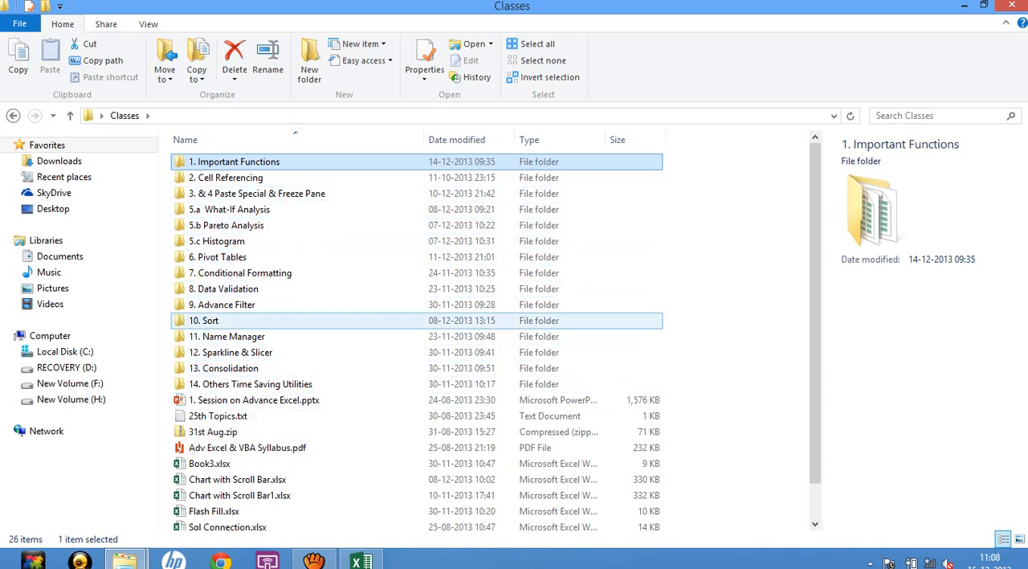
pyautogui.doubleClick(241, 320)
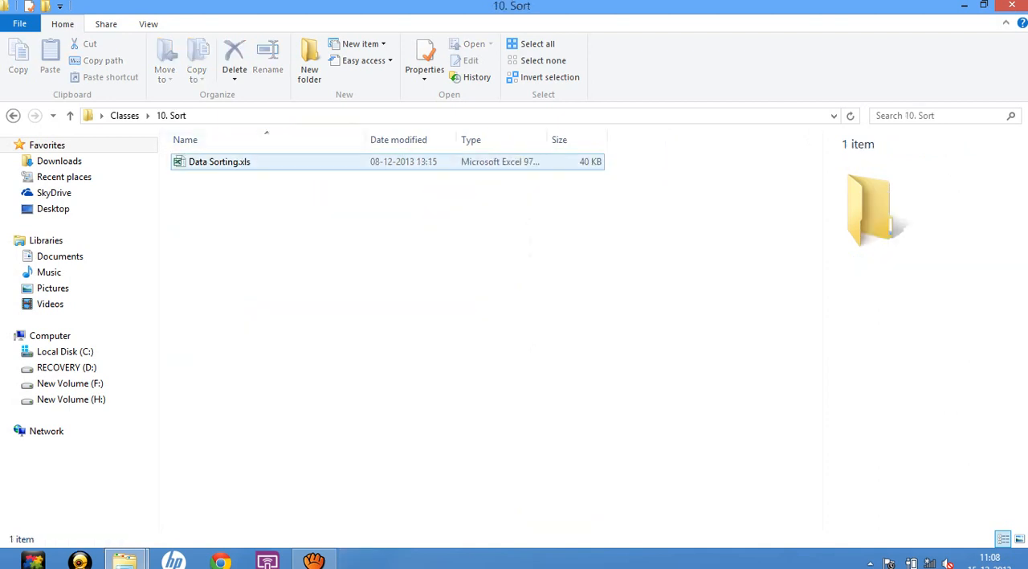
pyautogui.doubleClick(219, 162)
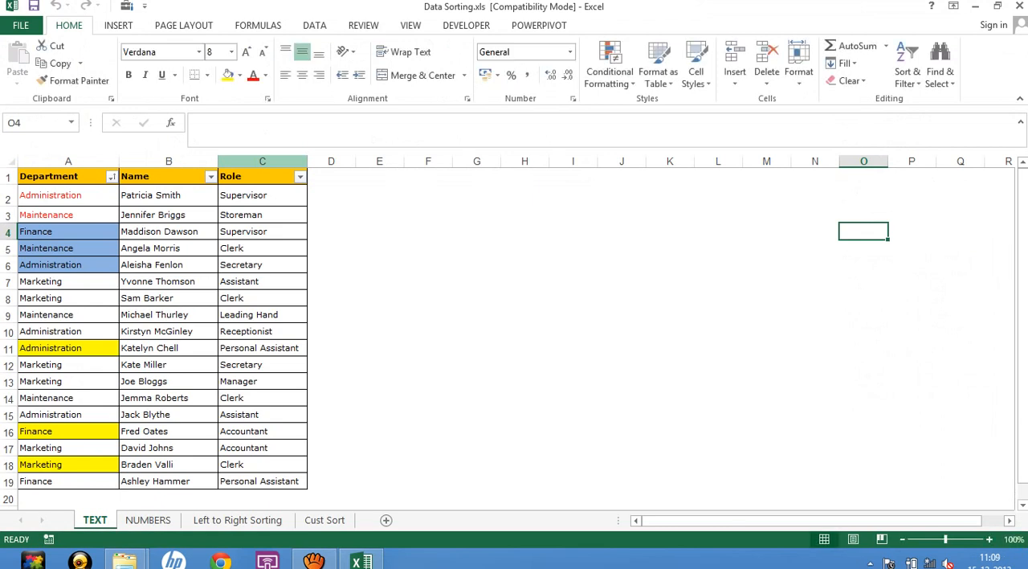
# Remove the filter from the header row of the Department, Name and Role table on the TEXT sheet.
pyautogui.click(60, 177)
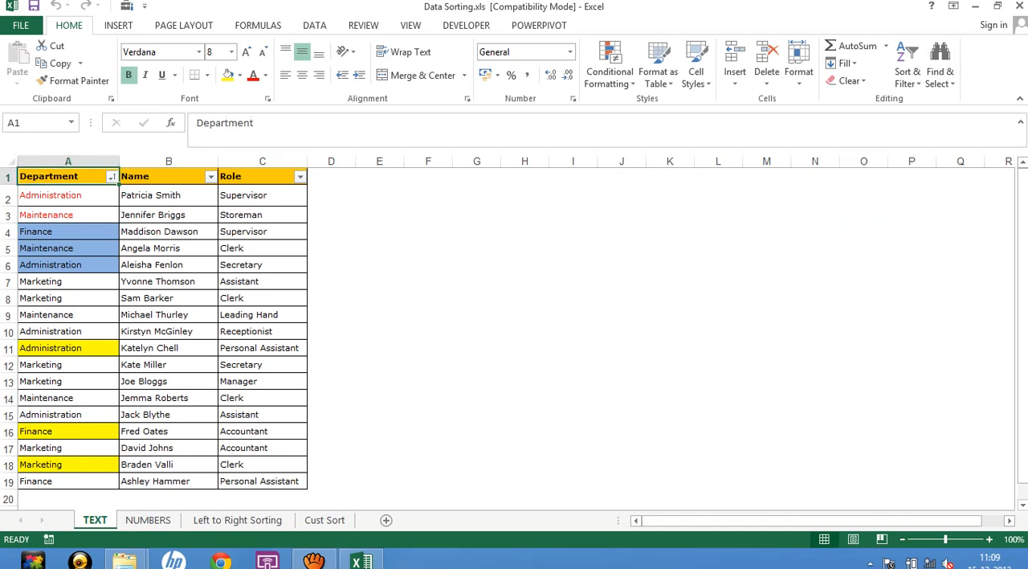
pyautogui.hotkey('ctrl', 'shift', 'l')
pyautogui.click(68, 214)
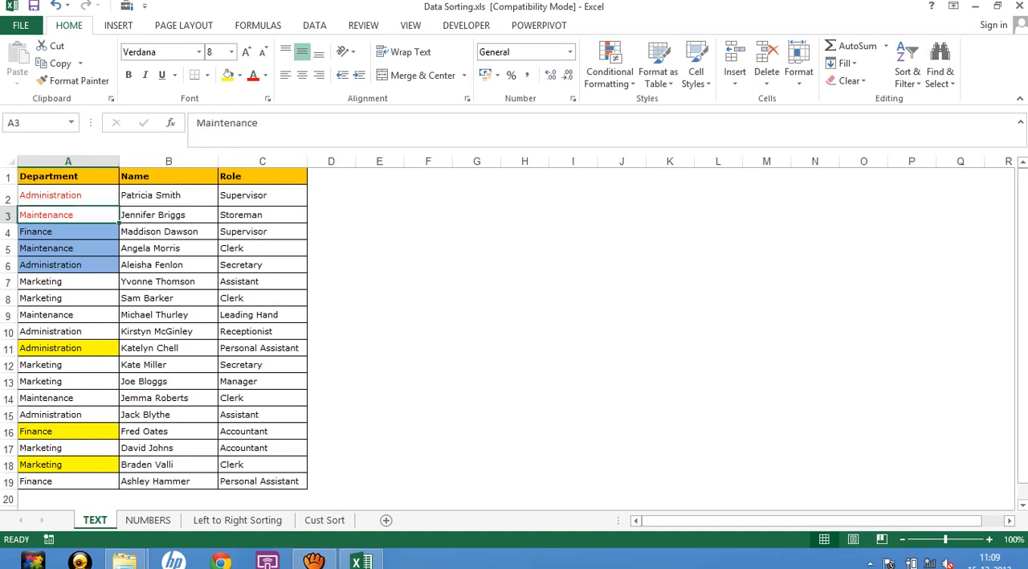
pyautogui.moveTo(69, 264); pyautogui.dragTo(68, 249)
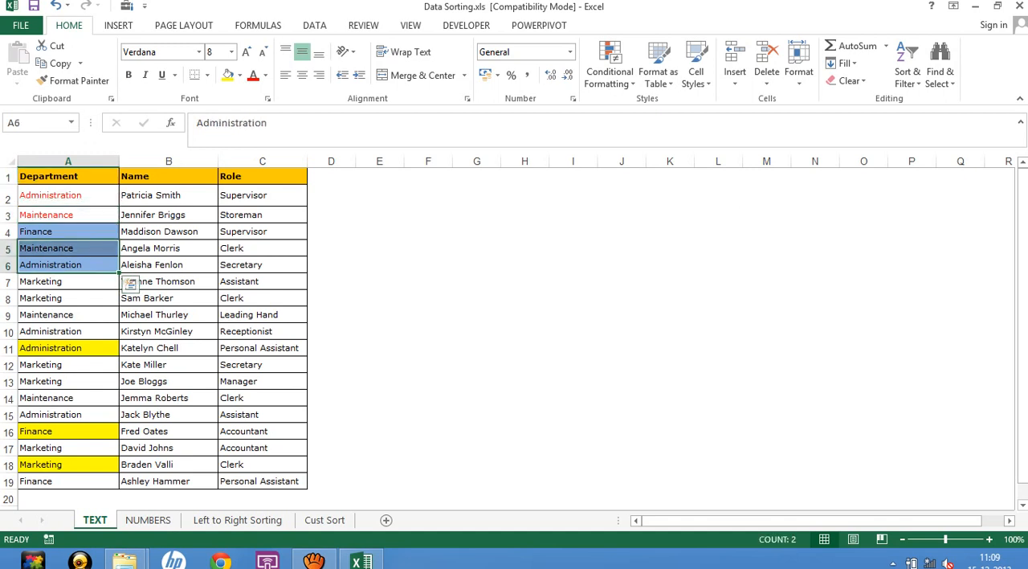
pyautogui.hotkey('ctrl', 'Up')
pyautogui.press('Down')
pyautogui.press('Down')
pyautogui.press('Down')
pyautogui.press('Down')
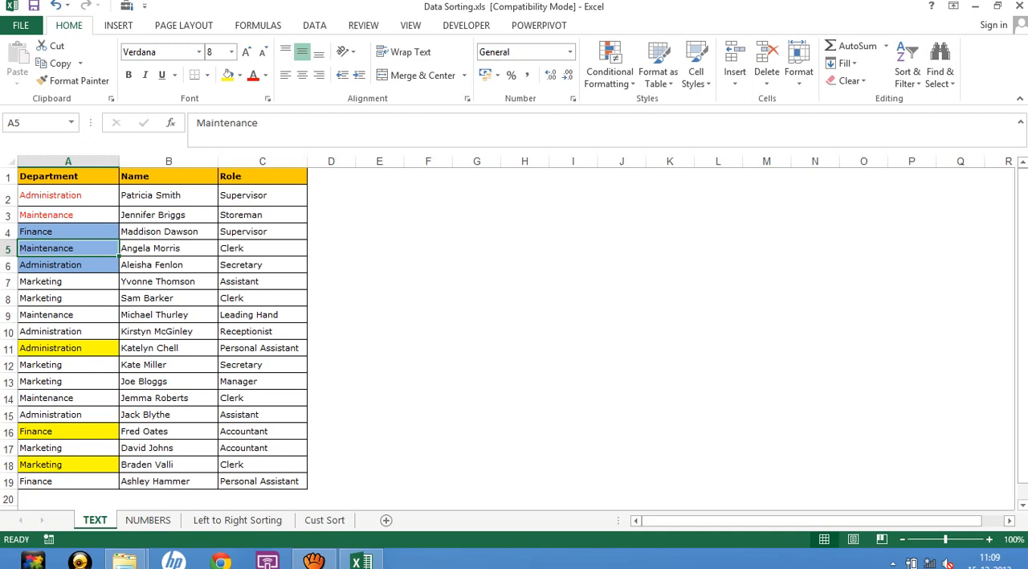
# Select the whole table A1:C19 with its header row, view its Sort settings and close them without sorting.
pyautogui.moveTo(69, 176); pyautogui.dragTo(262, 481)
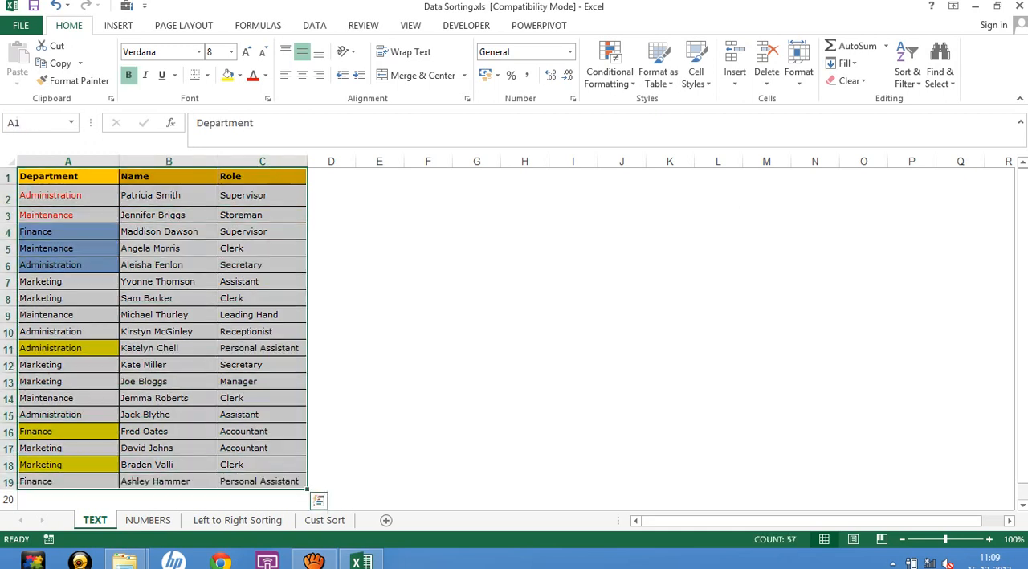
pyautogui.hotkey('alt', 'd')
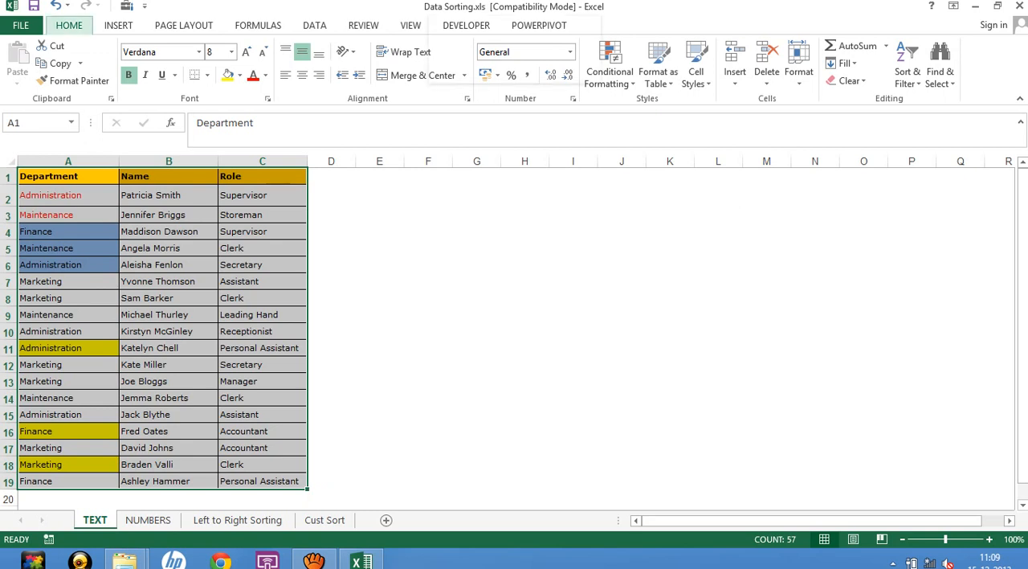
pyautogui.press('s')
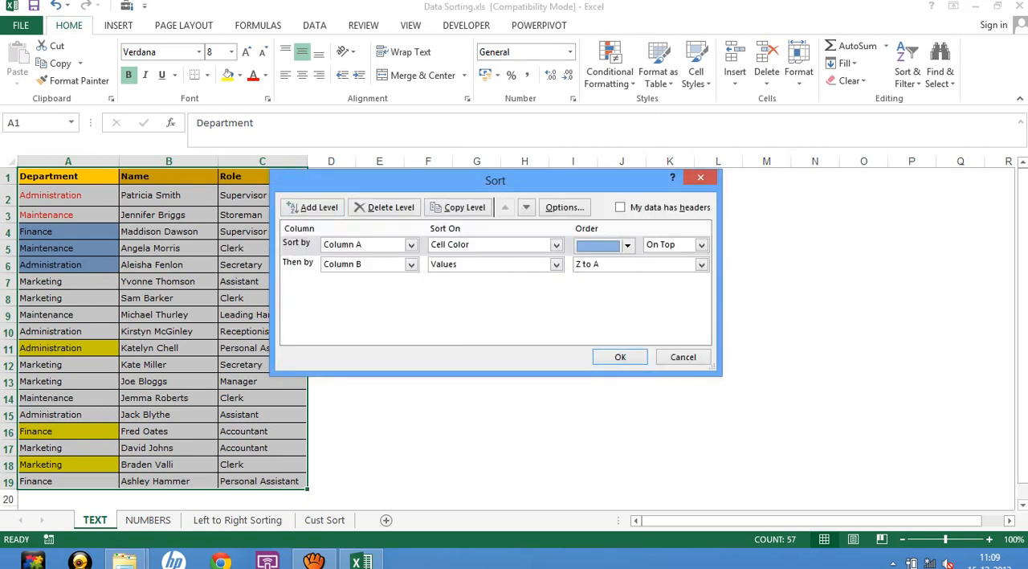
pyautogui.hotkey('alt', 'h')
pyautogui.click(683, 357)
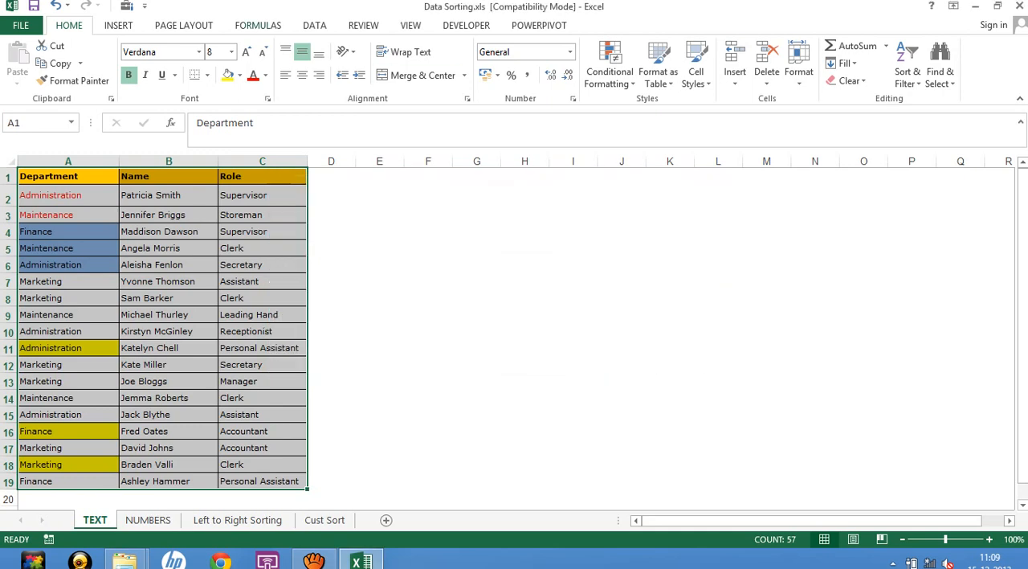
# Try sorting A1:C19 by the existing levels with the data-has-headers option off, and undo that sort.
pyautogui.click(314, 26)
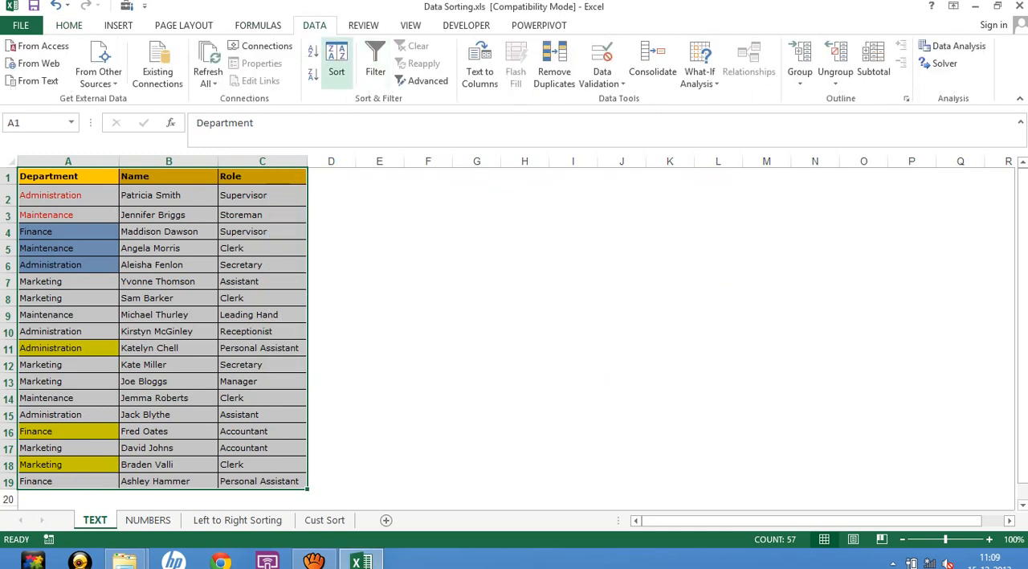
pyautogui.click(337, 65)
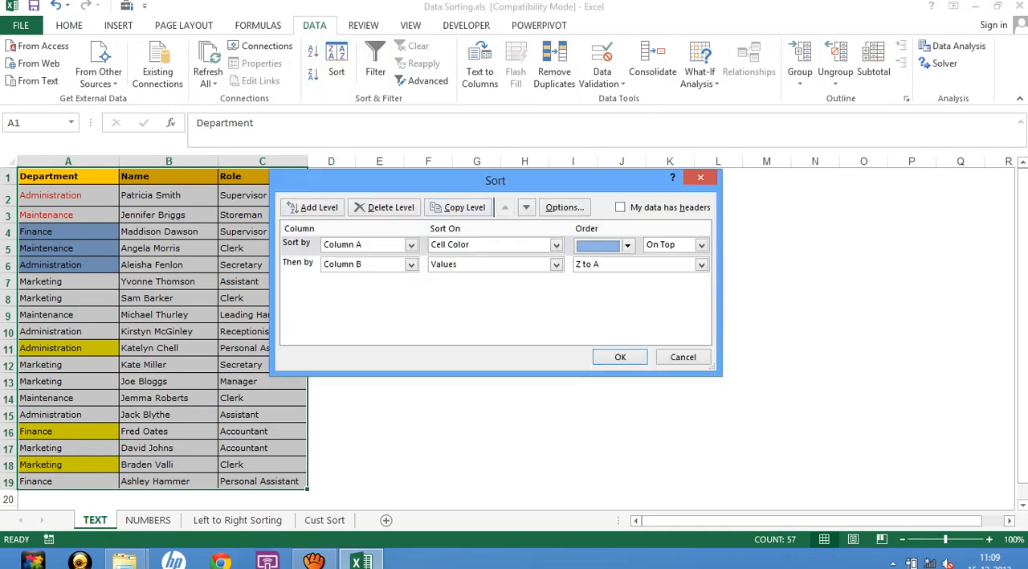
pyautogui.moveTo(495, 180); pyautogui.dragTo(635, 145)
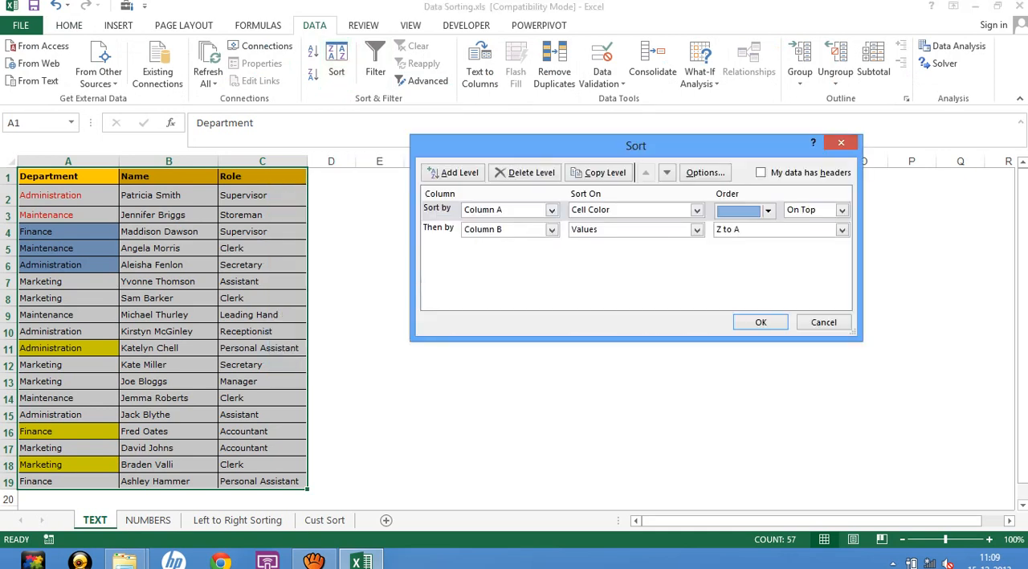
pyautogui.click(761, 173)
pyautogui.click(761, 172)
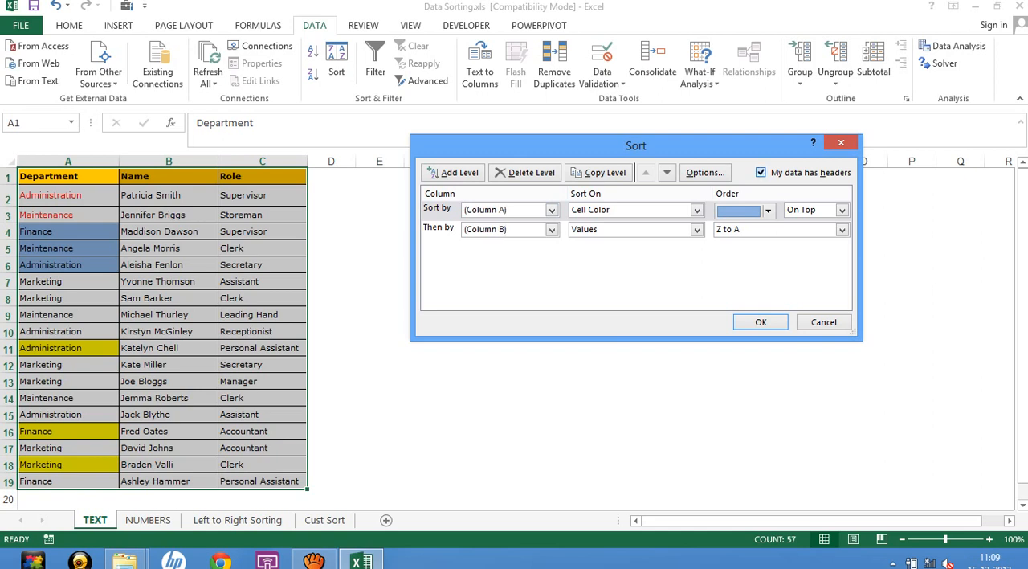
pyautogui.click(761, 173)
pyautogui.click(761, 173)
pyautogui.click(761, 173)
pyautogui.press('Return')
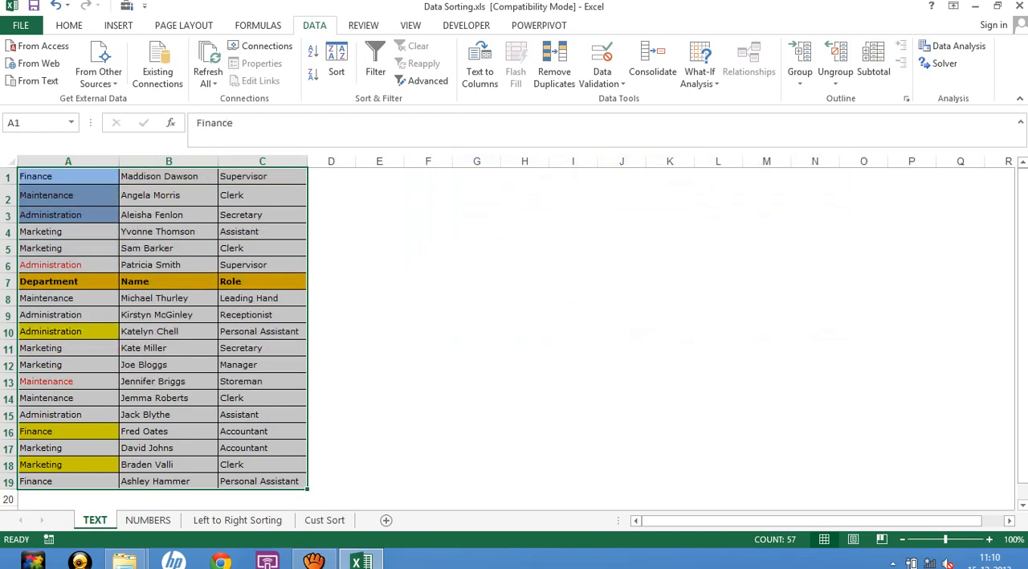
pyautogui.hotkey('ctrl', 'z')
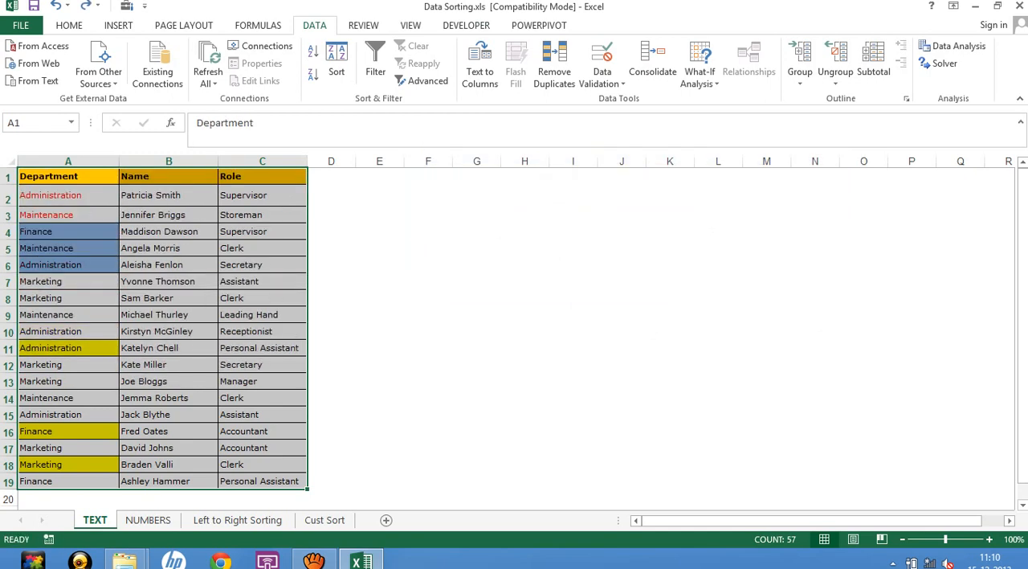
# Start a custom sort with headers recognised and set the Department level to sort on Values, A to Z.
pyautogui.click(337, 64)
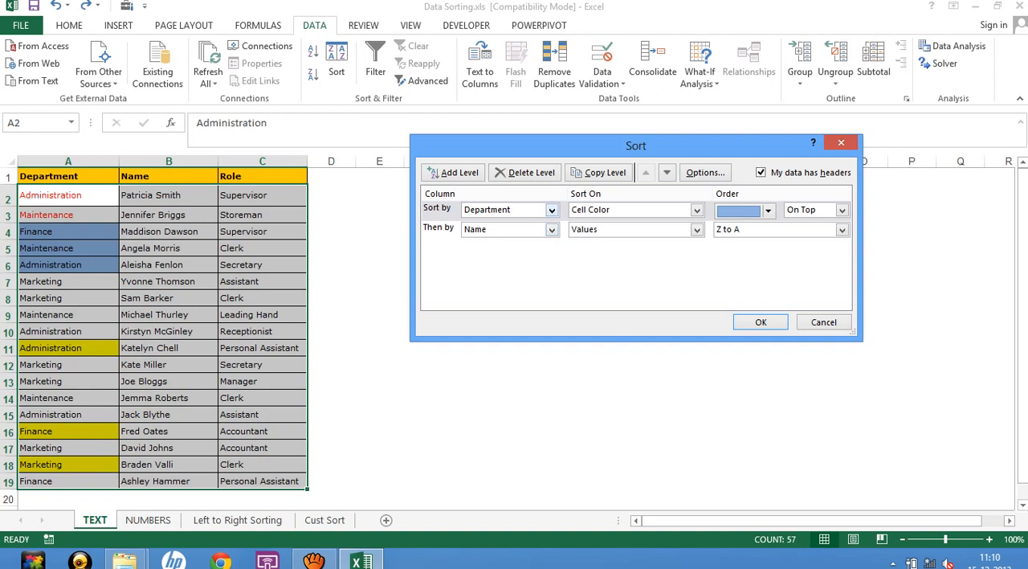
pyautogui.click(697, 210)
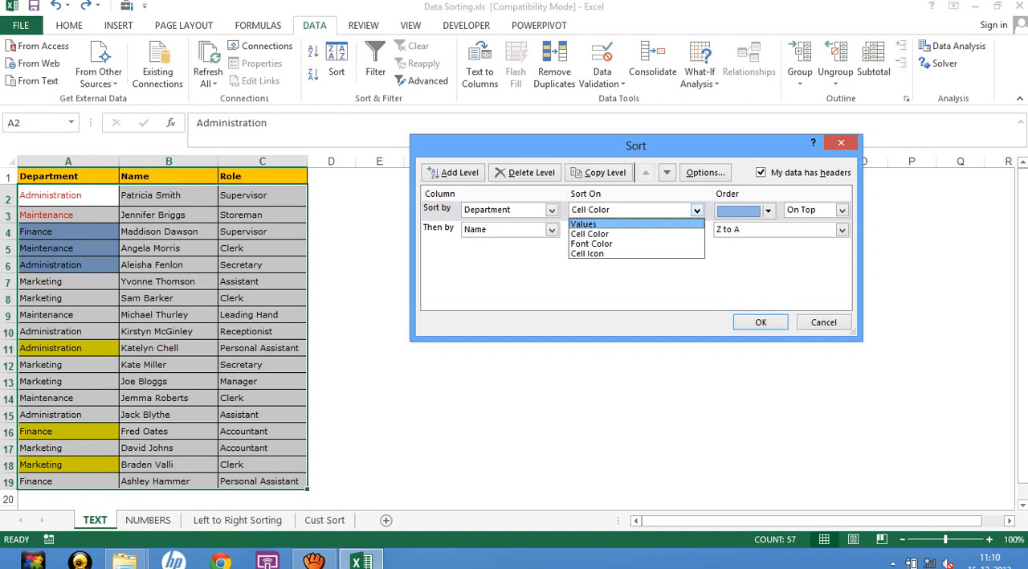
pyautogui.click(696, 224)
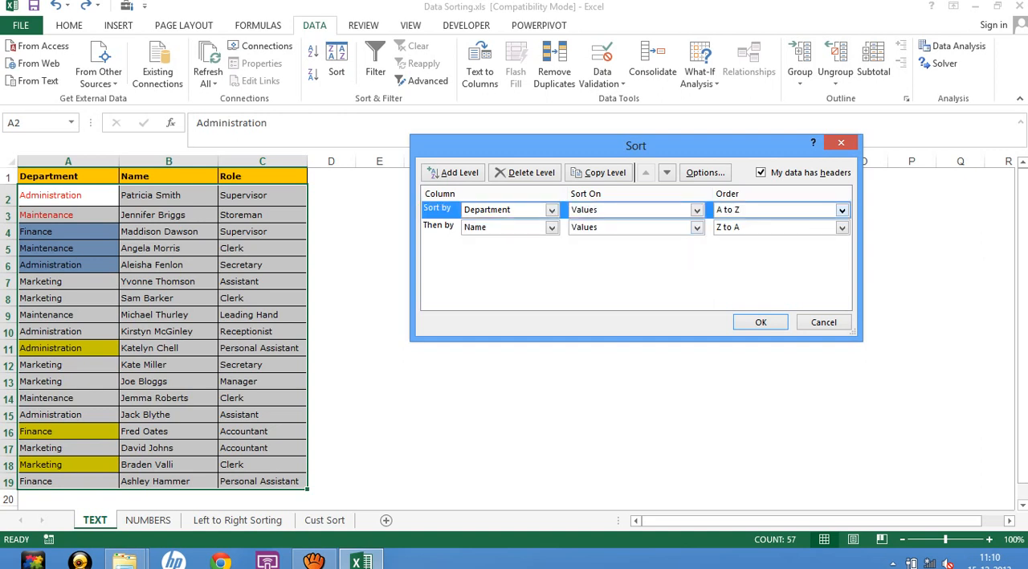
pyautogui.click(697, 210)
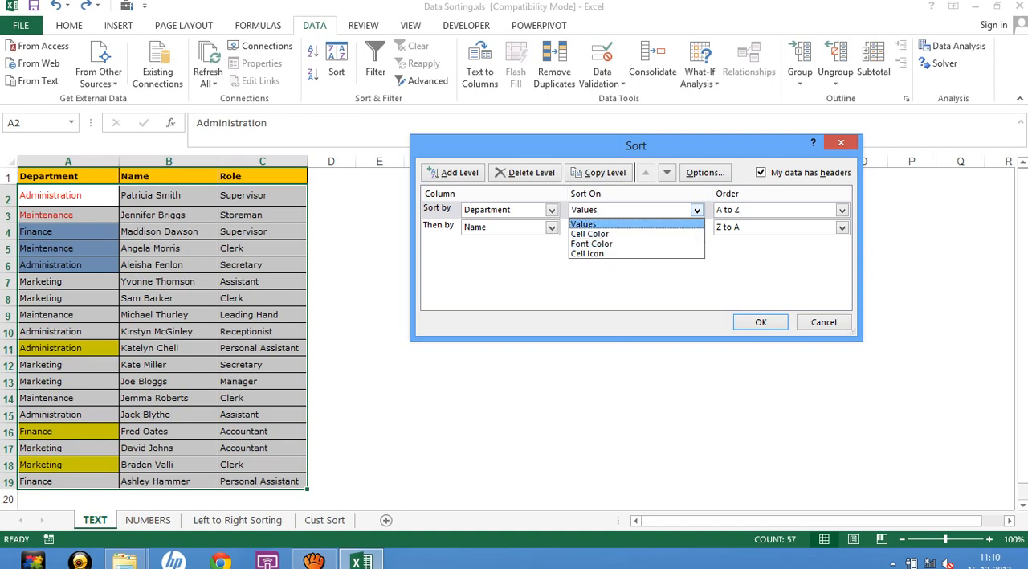
pyautogui.click(613, 225)
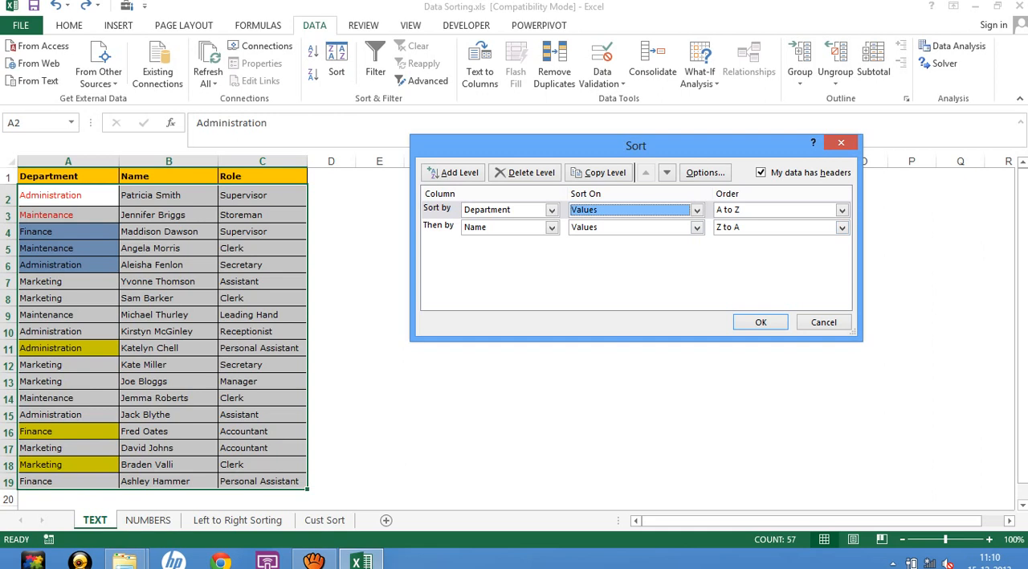
pyautogui.click(841, 209)
pyautogui.click(841, 209)
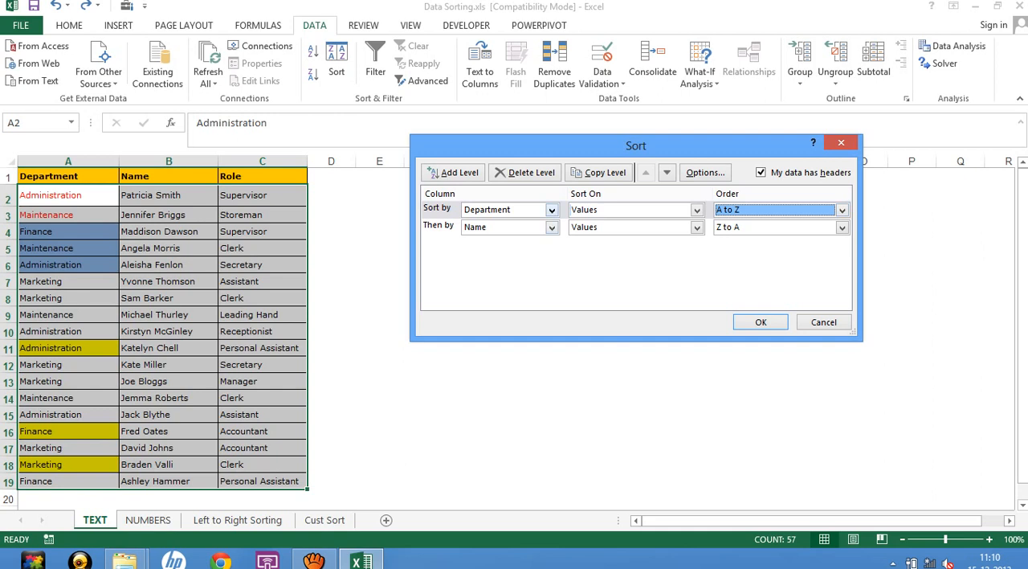
# Replace the second sort level with a new one on Name by Values, A to Z, and apply the sort.
pyautogui.click(438, 226)
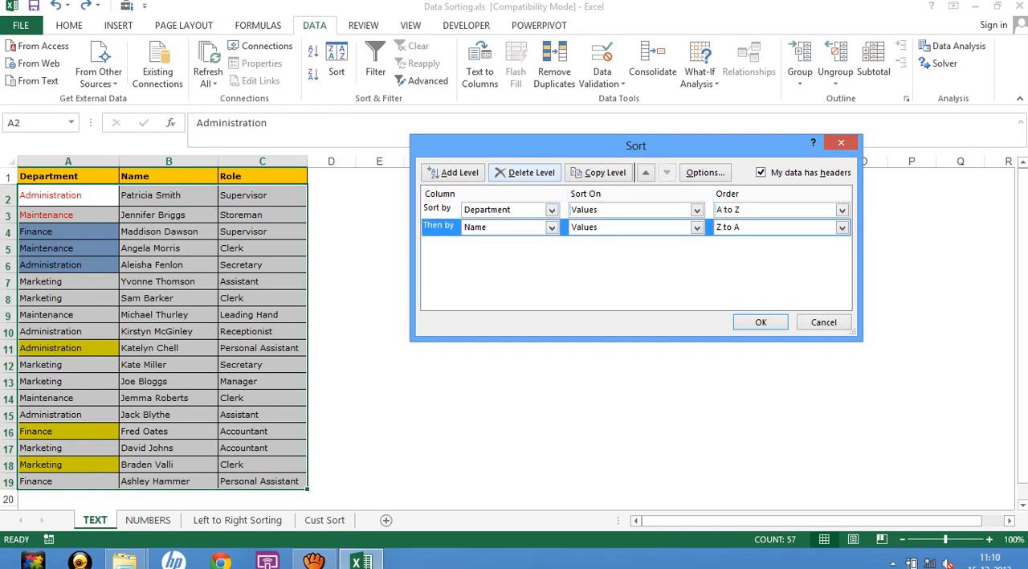
pyautogui.click(527, 172)
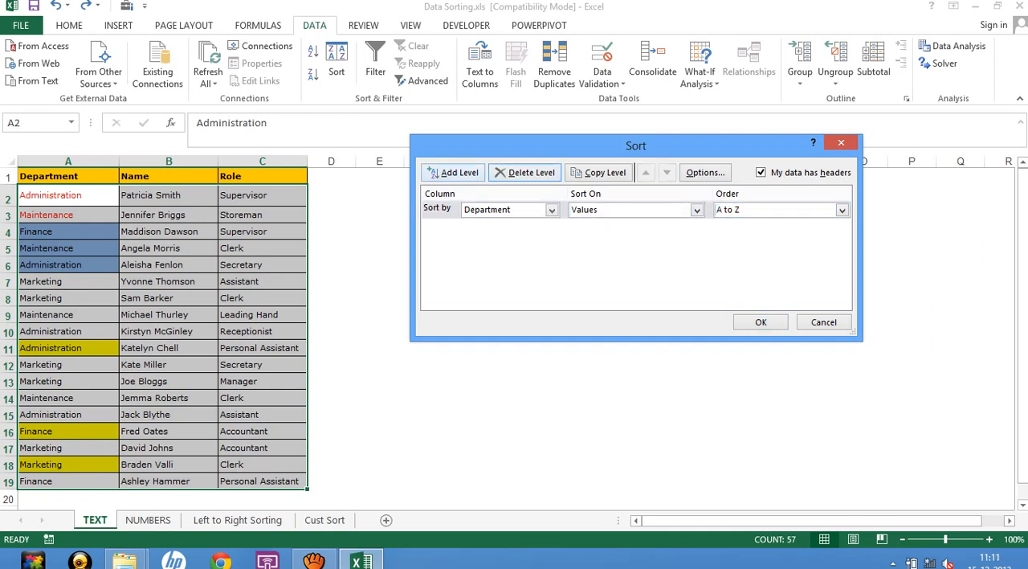
pyautogui.click(454, 172)
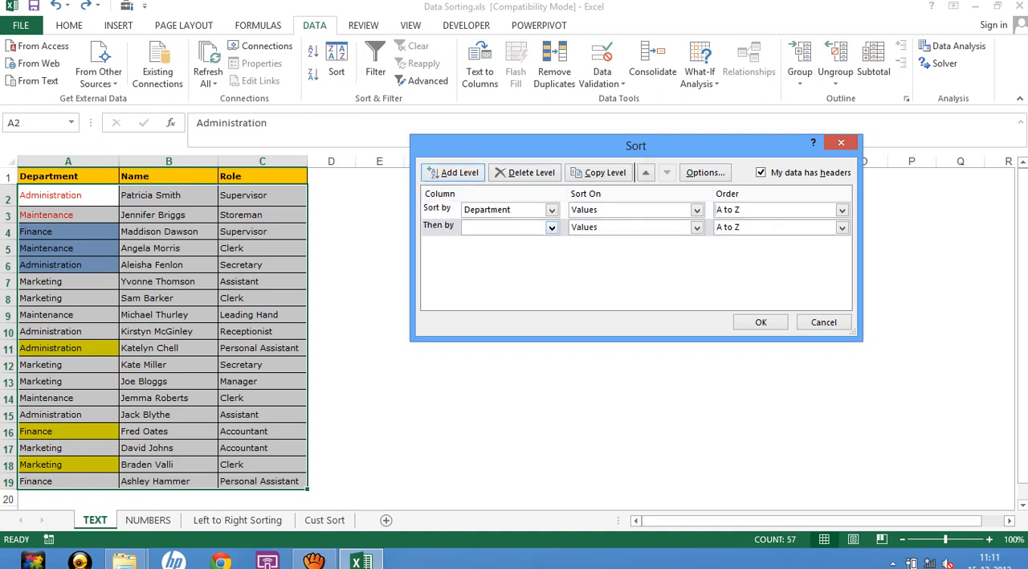
pyautogui.click(551, 227)
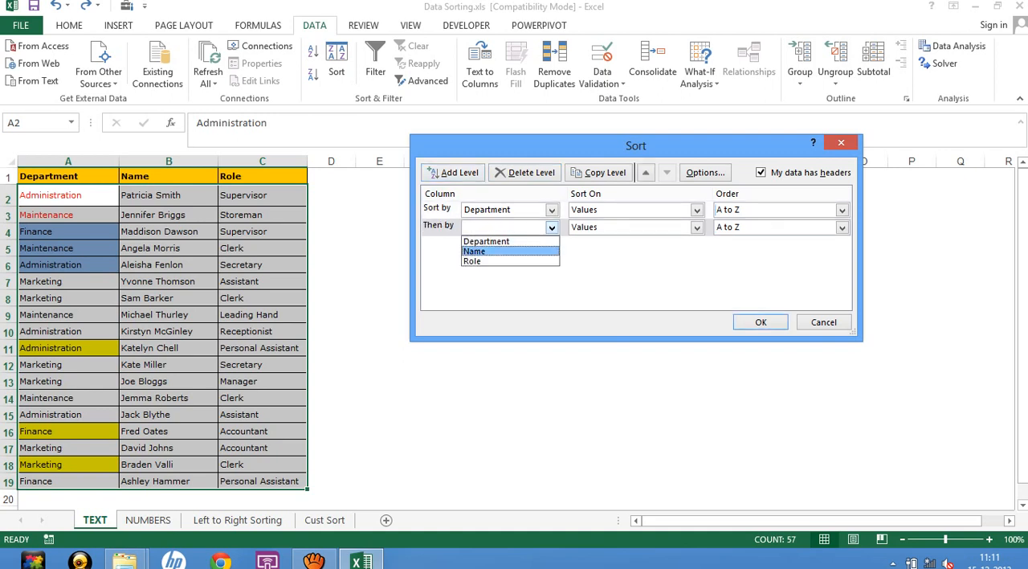
pyautogui.click(490, 251)
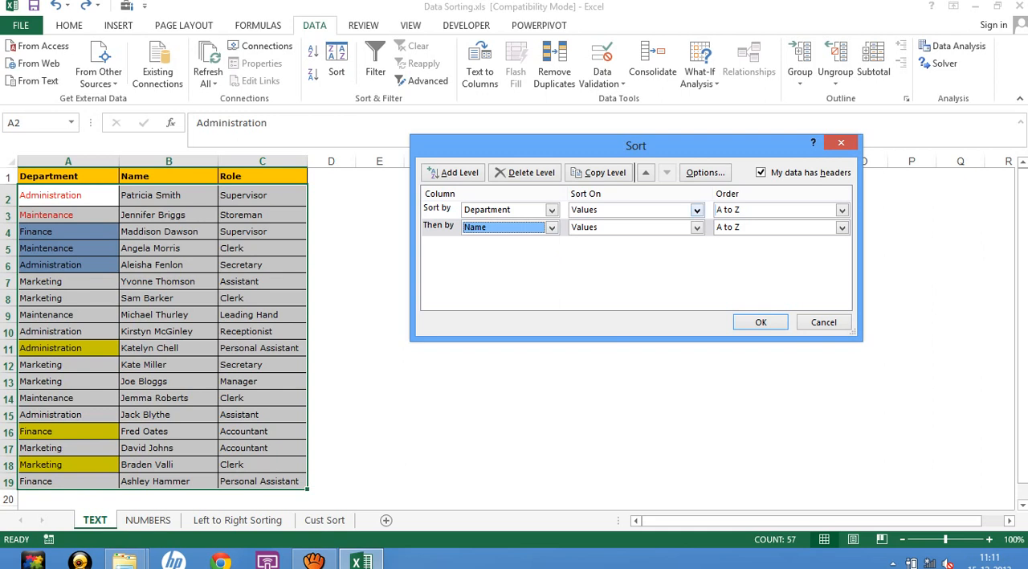
pyautogui.press('Return')
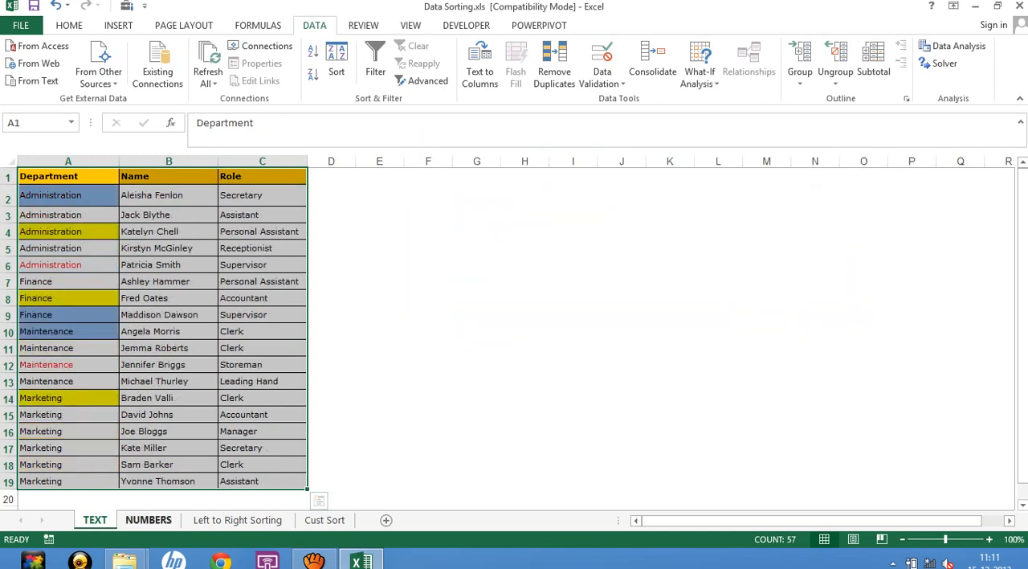
# Select the table A1:D19 on the NUMBERS sheet, including its headers but leaving out the Total row.
pyautogui.click(149, 520)
pyautogui.click(421, 210)
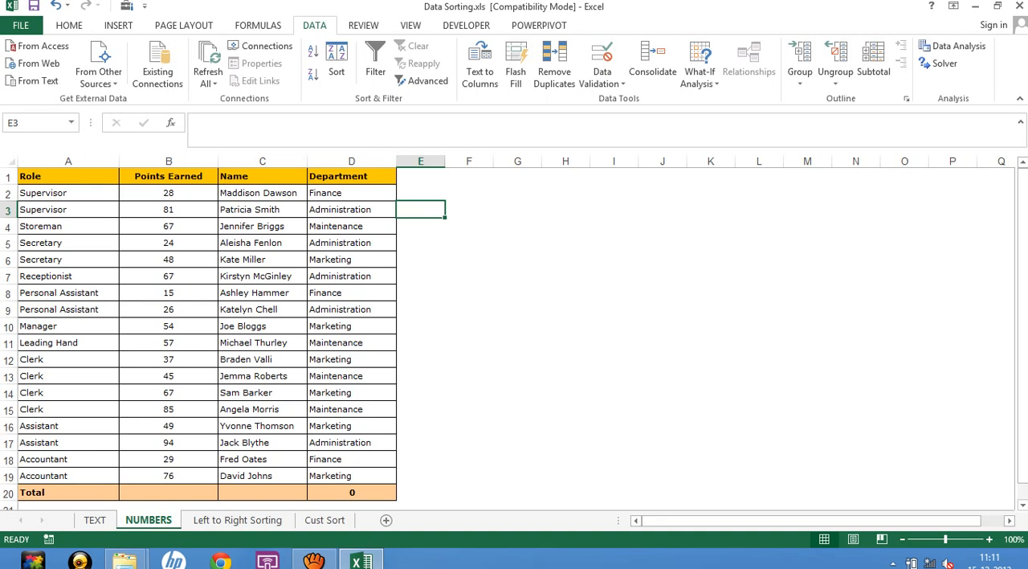
pyautogui.click(68, 176)
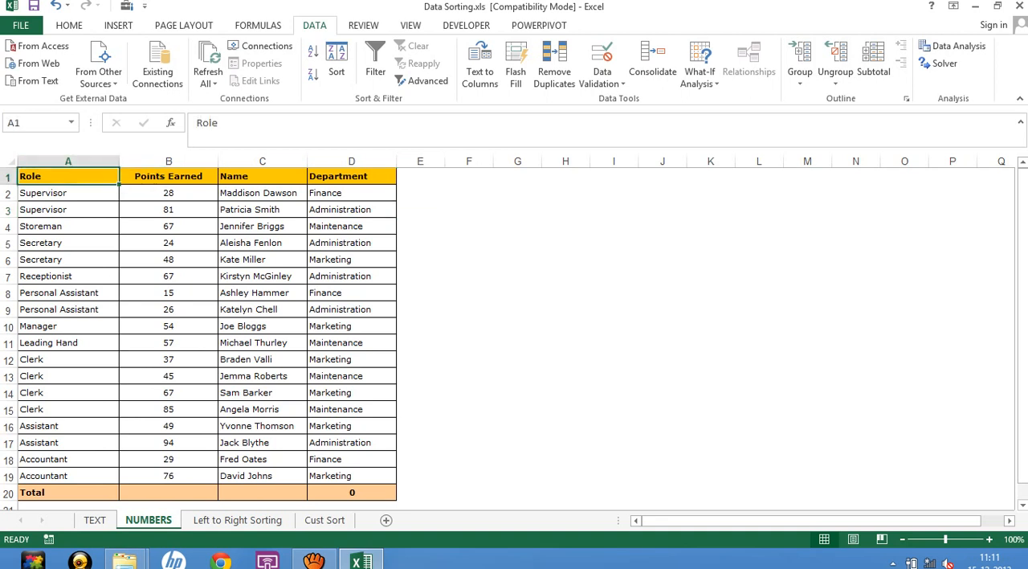
pyautogui.hotkey('ctrl', 'shift', 'Right')
pyautogui.hotkey('ctrl', 'shift', 'Down')
pyautogui.hotkey('shift', 'Up')
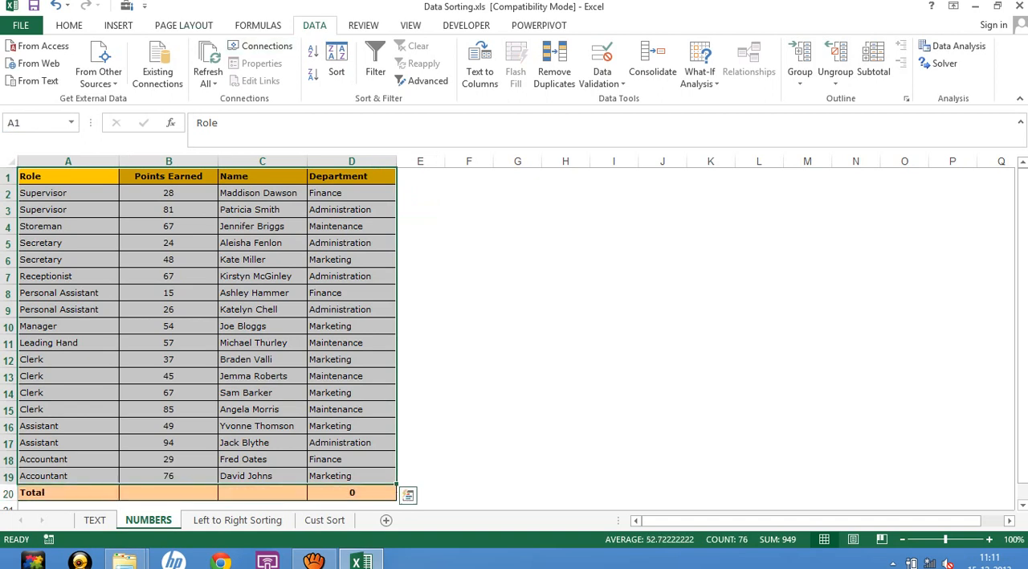
# Start a custom sort with headers, ordering Role by Values A to Z and Points Earned by Values Largest to Smallest.
pyautogui.click(337, 64)
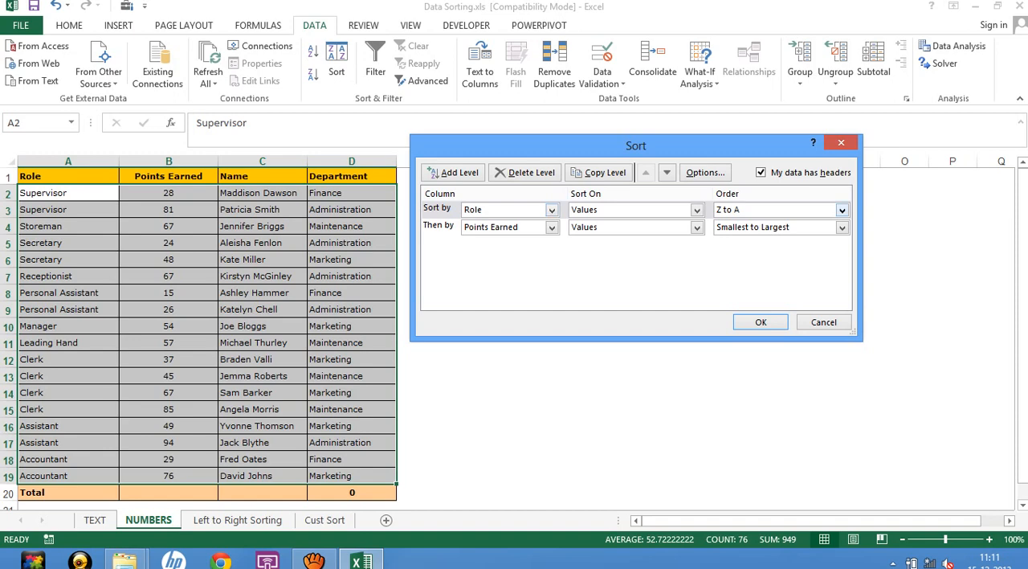
pyautogui.click(841, 211)
pyautogui.click(841, 224)
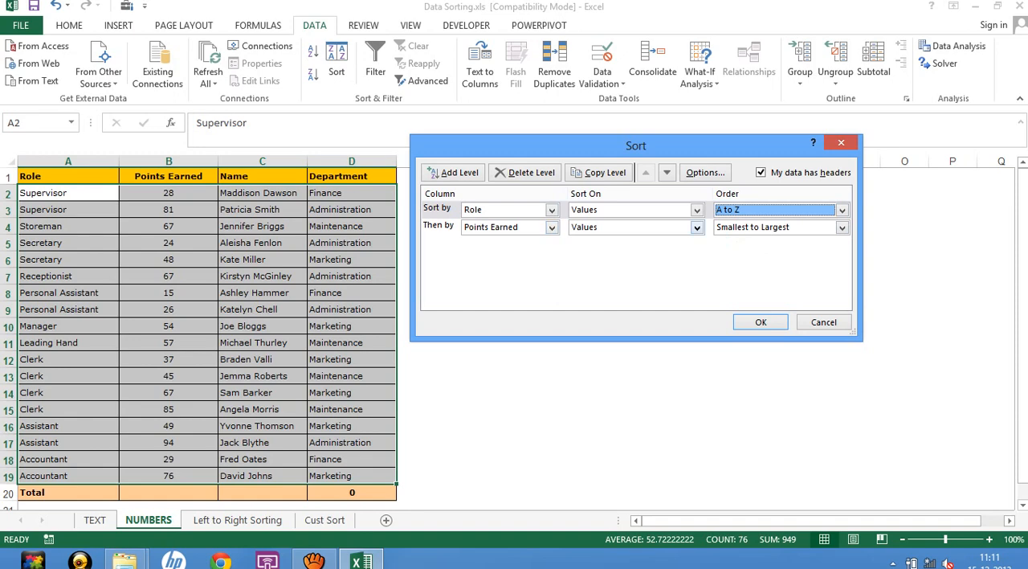
pyautogui.click(697, 228)
pyautogui.click(635, 241)
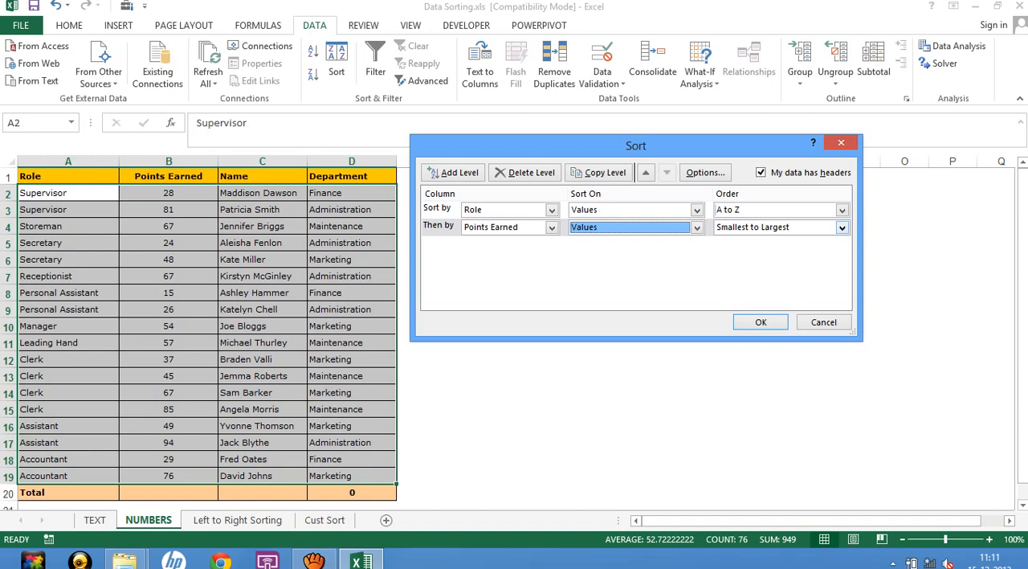
pyautogui.click(842, 227)
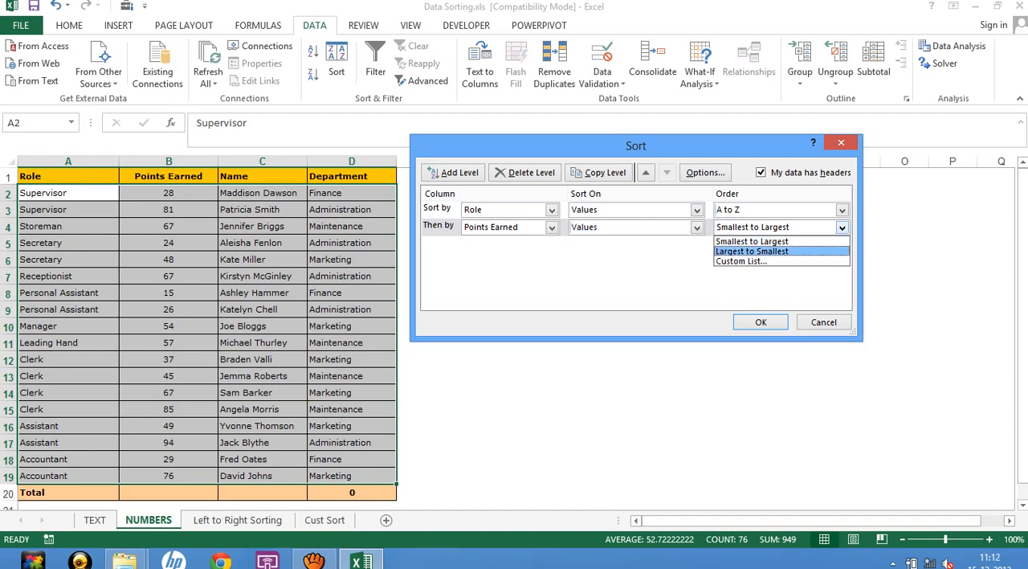
pyautogui.click(753, 251)
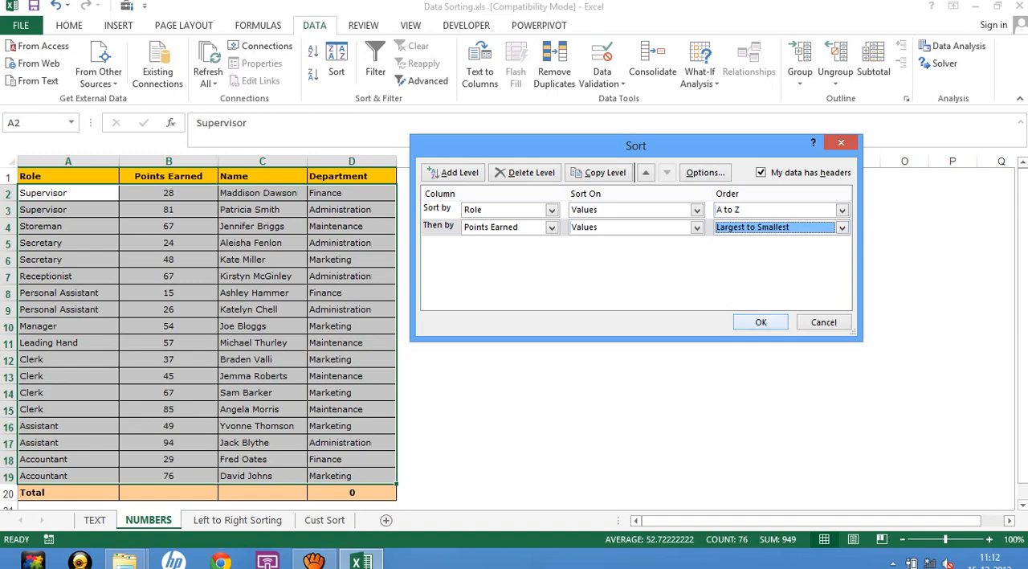
pyautogui.click(706, 172)
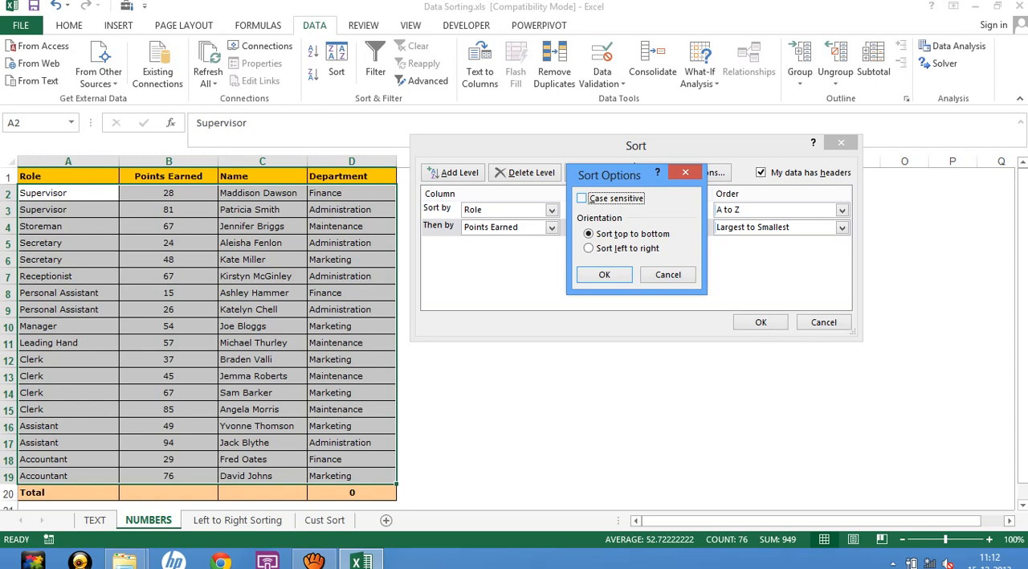
pyautogui.click(582, 198)
pyautogui.click(668, 275)
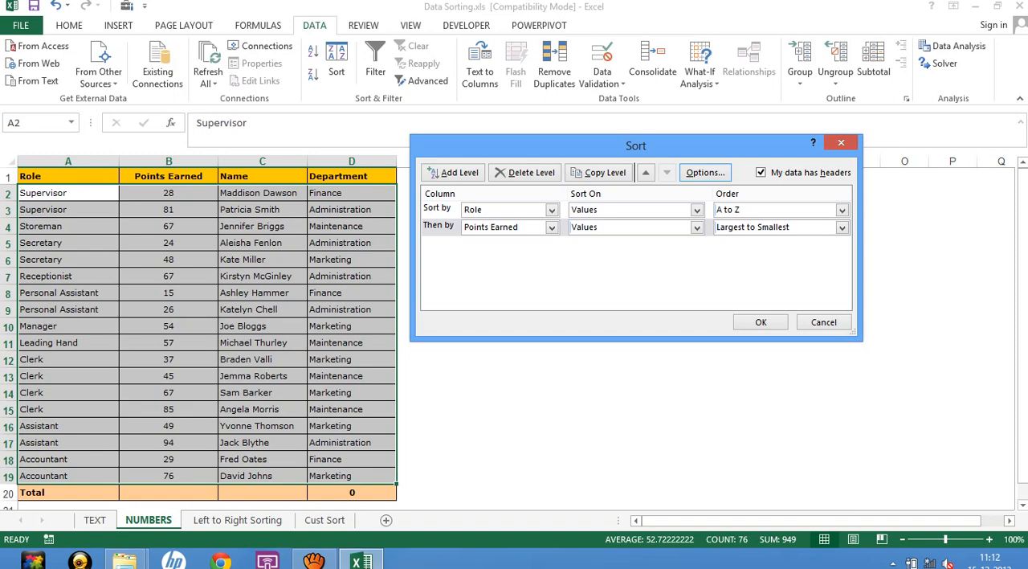
pyautogui.click(705, 172)
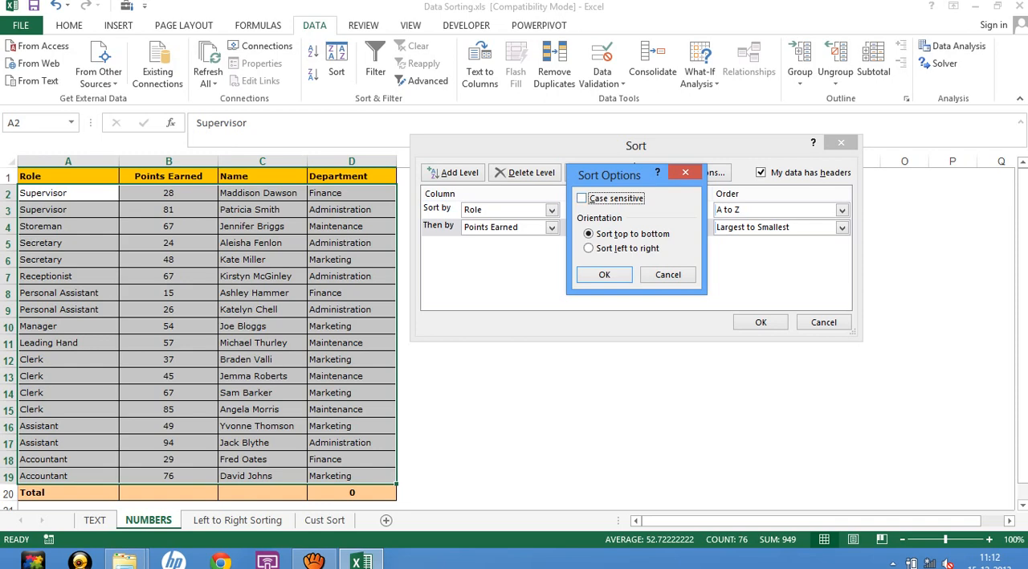
pyautogui.click(669, 275)
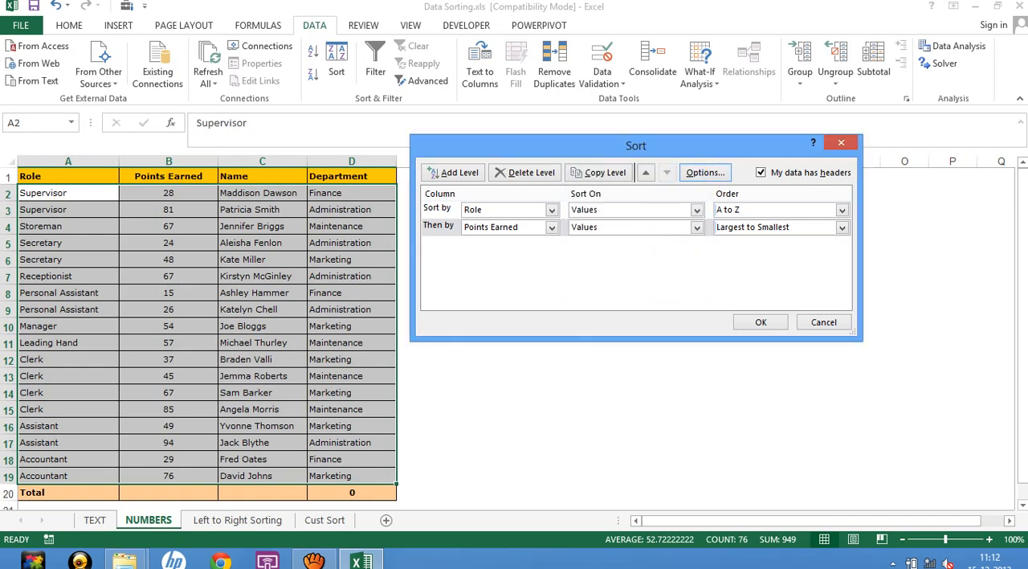
# Apply the two-level sort on Role and Points Earned, deselect the table and dismiss the antivirus update notice.
pyautogui.press('Return')
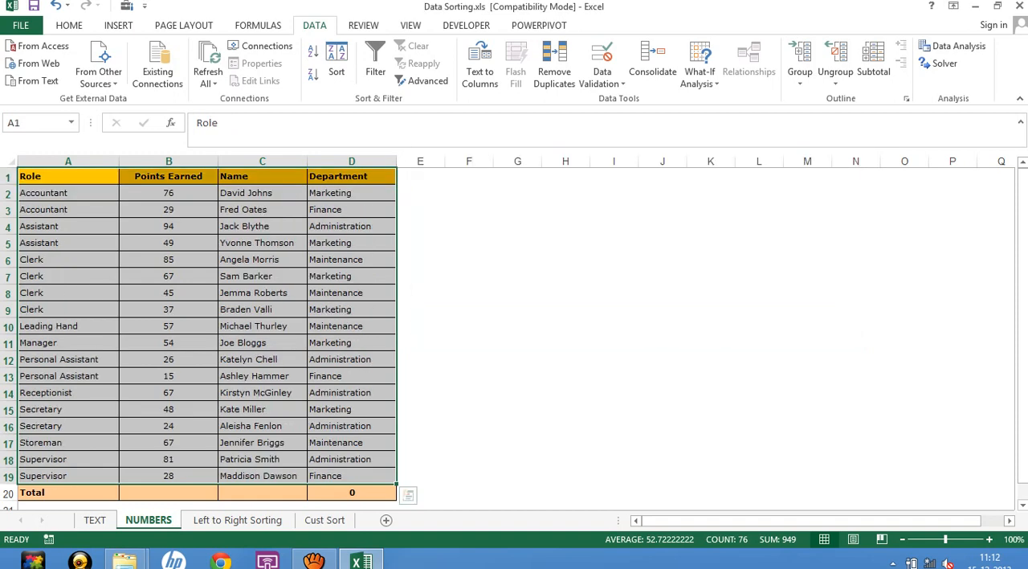
pyautogui.click(517, 343)
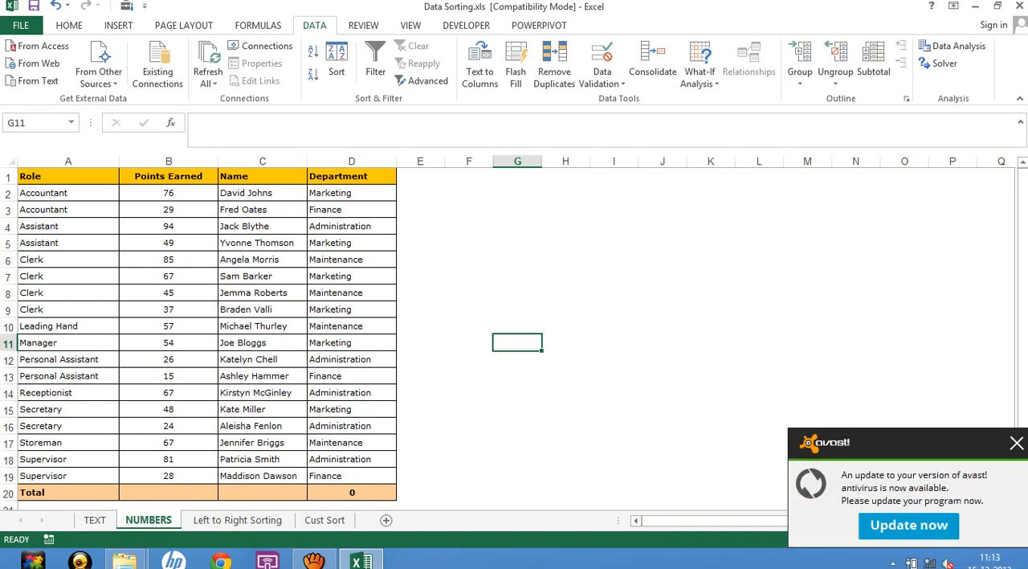
pyautogui.click(1017, 443)
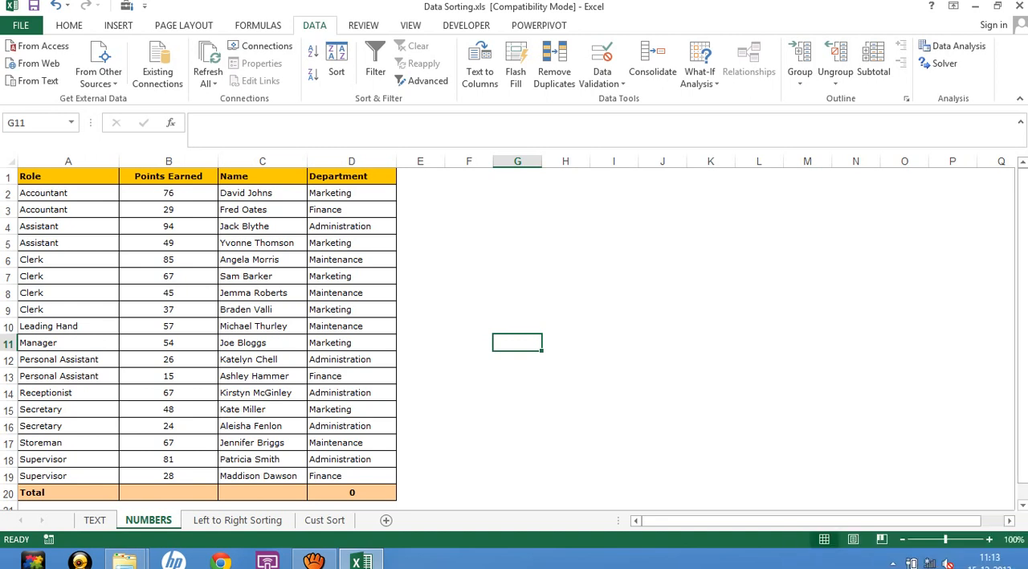
# Select the table A1:D20 including the Total row and try to set its custom sort orientation to Sort left to right.
pyautogui.click(68, 176)
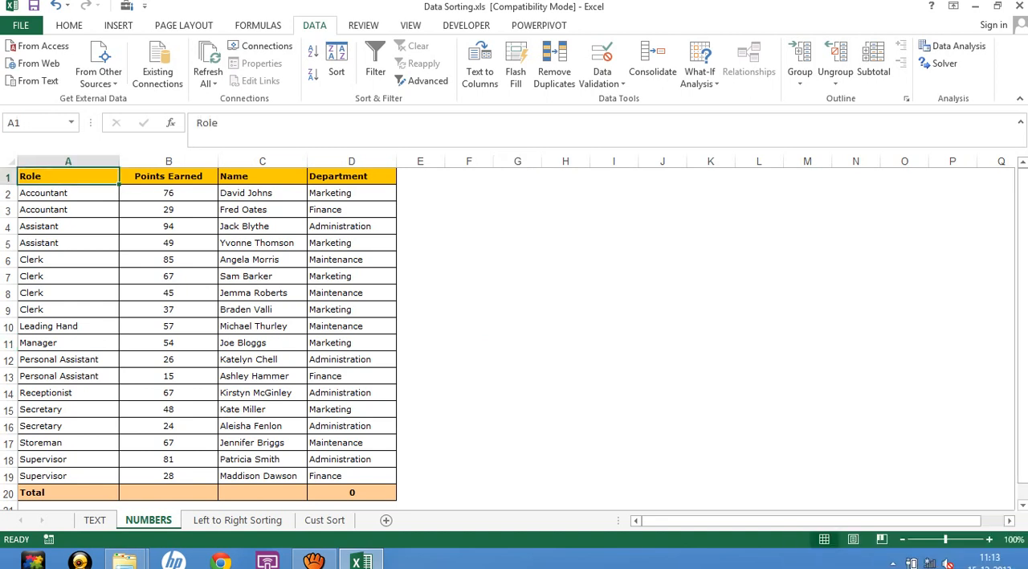
pyautogui.hotkey('ctrl', 'shift', 'Right')
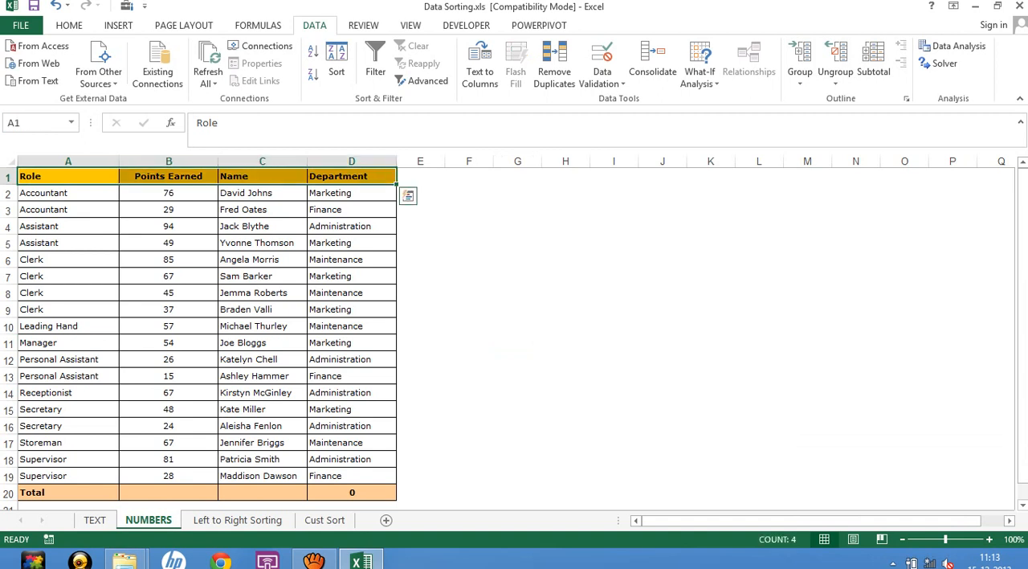
pyautogui.hotkey('ctrl', 'shift', 'Down')
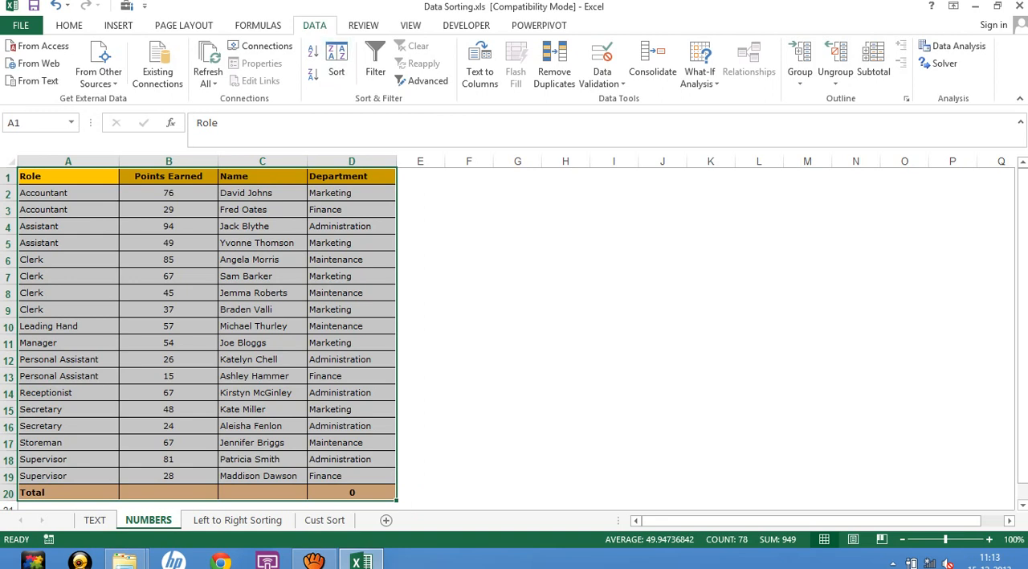
pyautogui.click(337, 64)
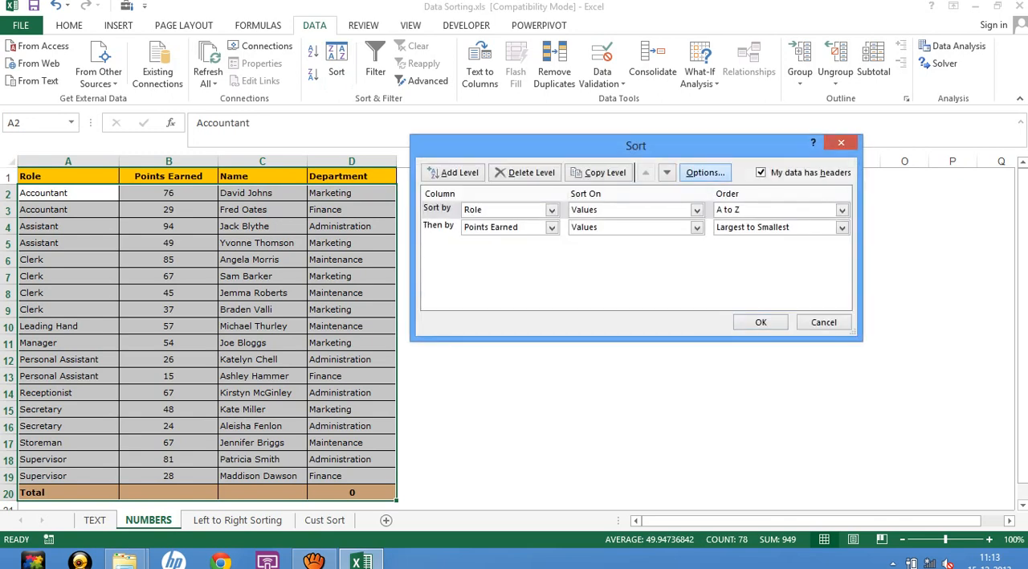
pyautogui.click(707, 172)
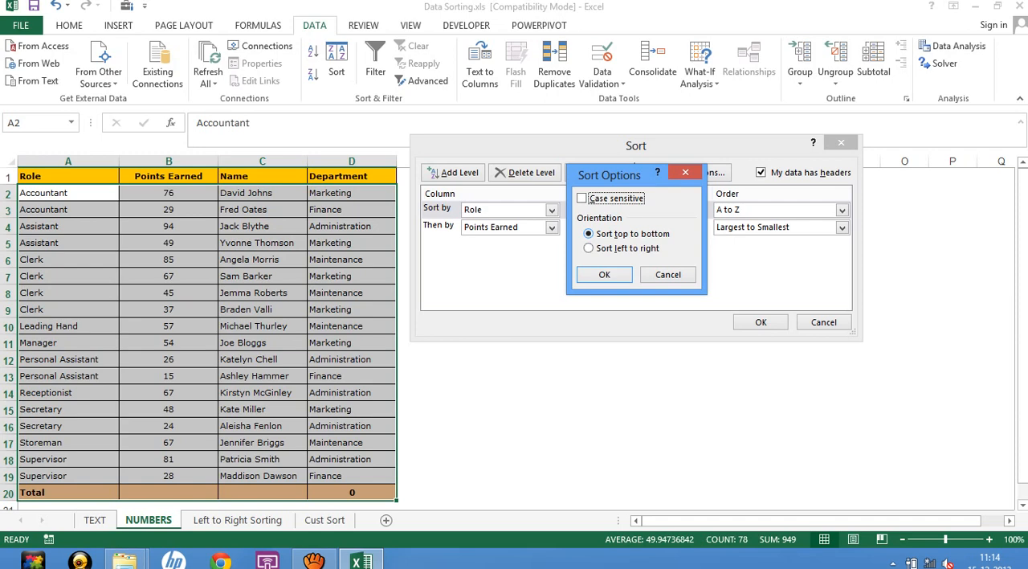
pyautogui.click(601, 249)
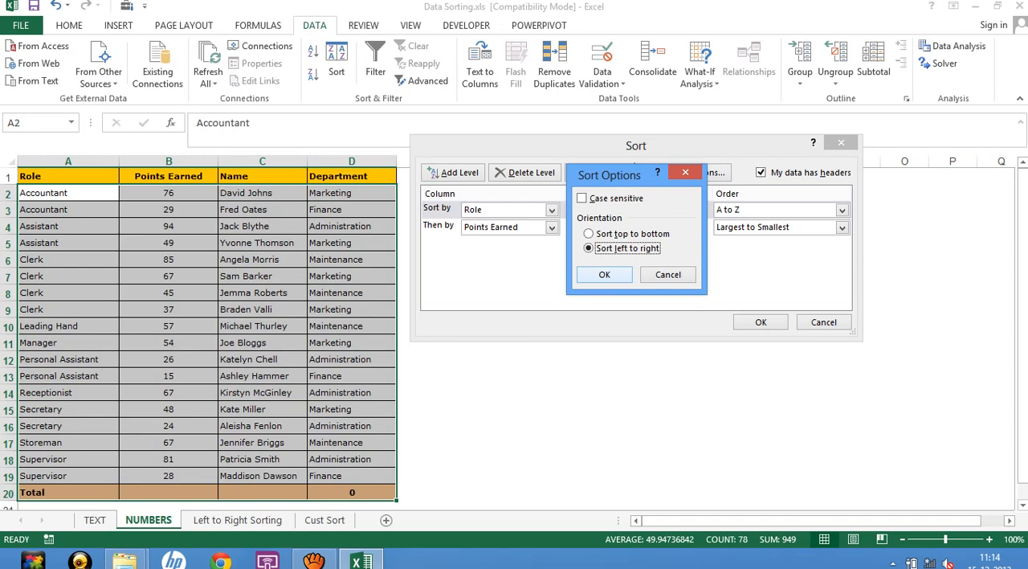
pyautogui.click(604, 274)
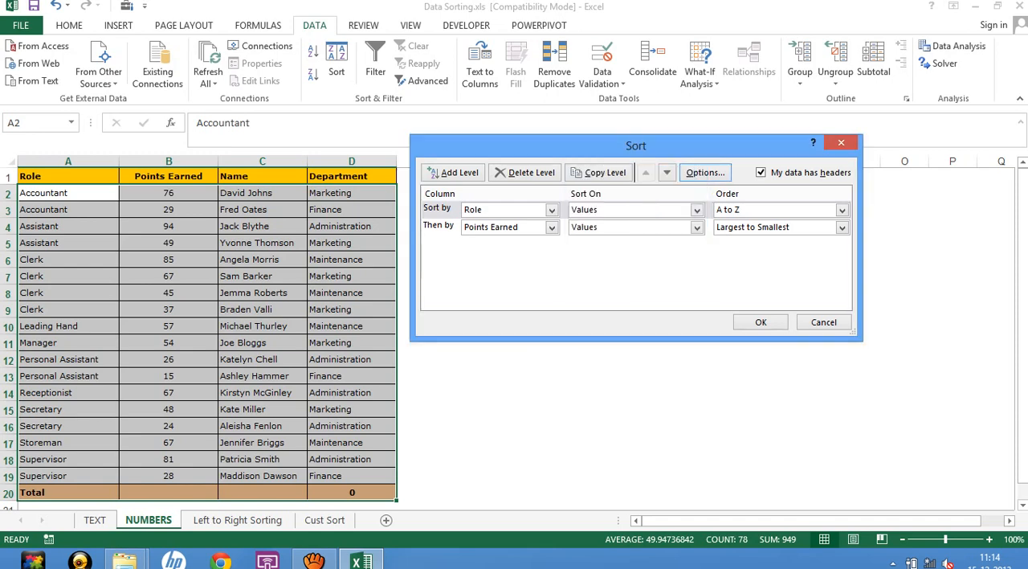
# Reduce the custom sort to a single level and set its orientation to Sort left to right.
pyautogui.click(526, 172)
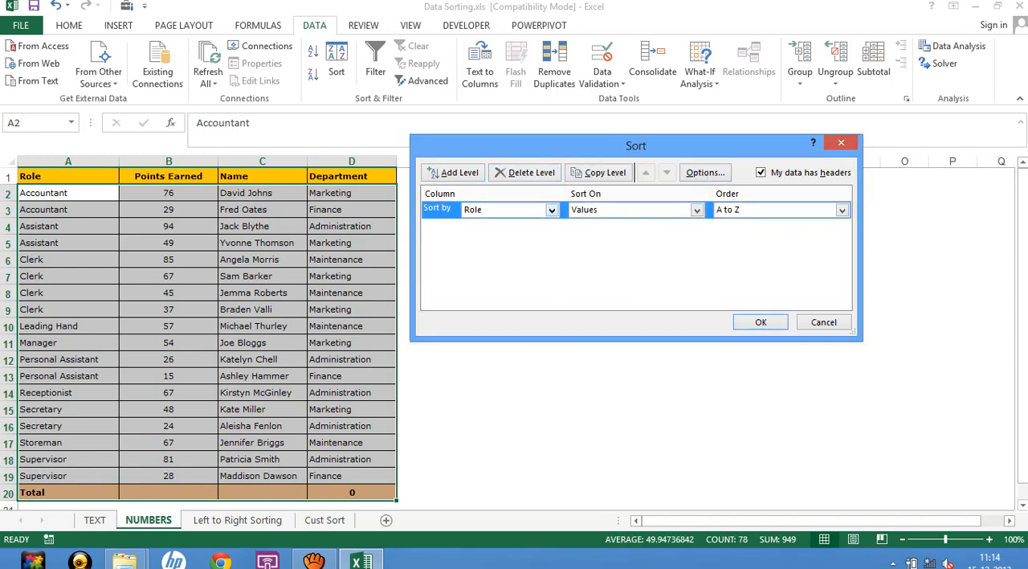
pyautogui.click(706, 172)
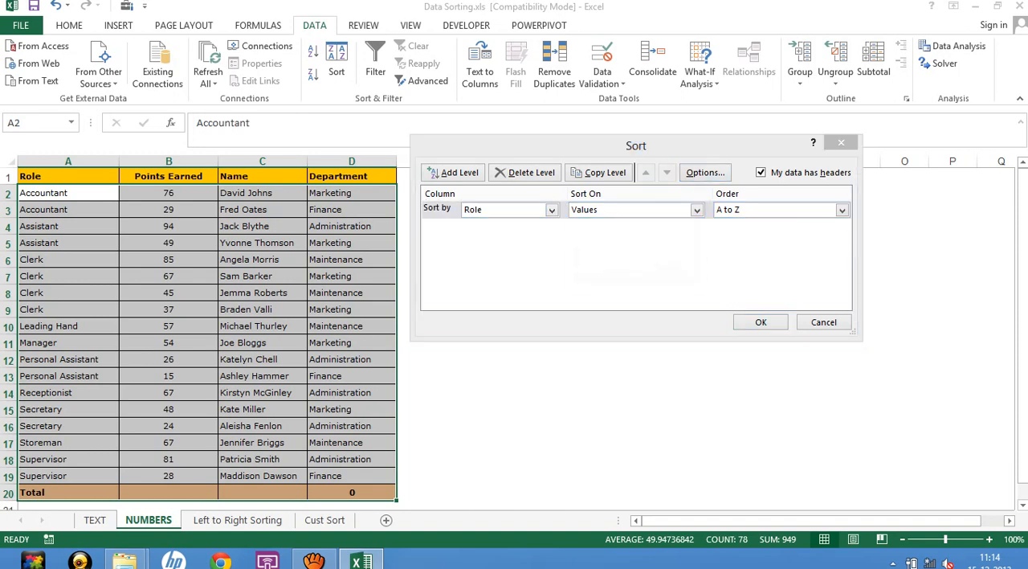
pyautogui.click(627, 249)
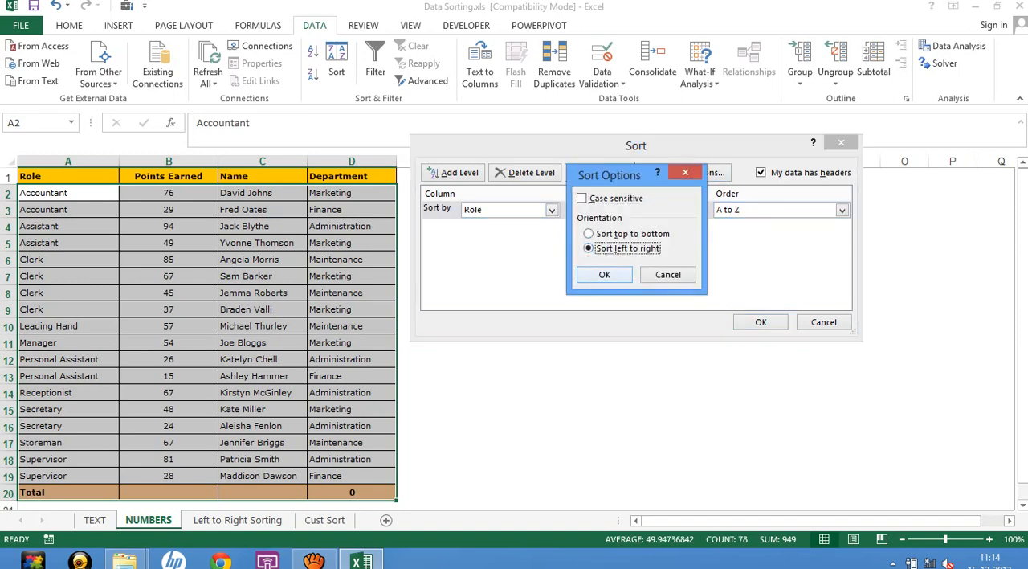
pyautogui.press('Return')
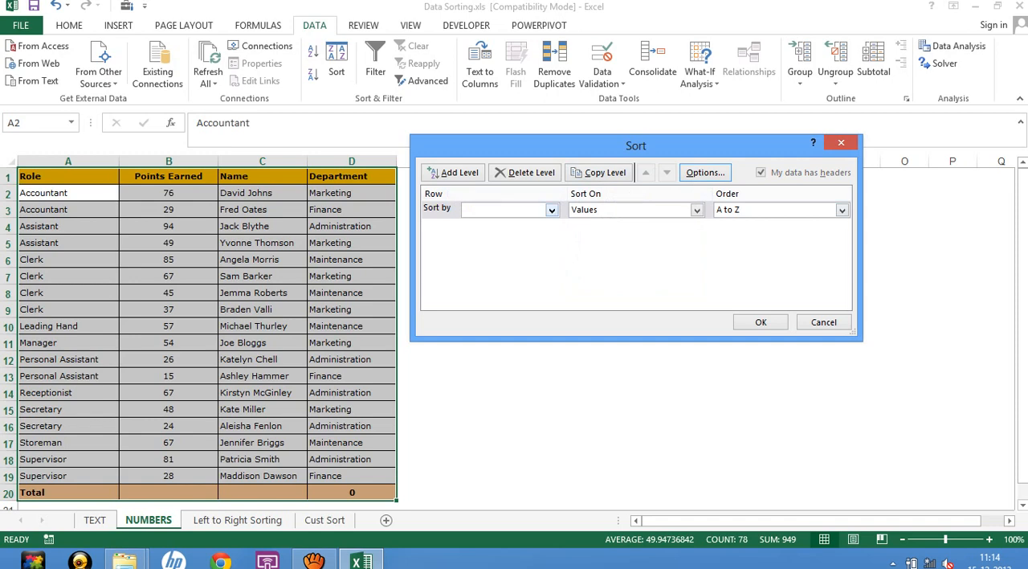
# Sort the table's columns by Row 1 on Values, A to Z, and deselect the table.
pyautogui.click(552, 211)
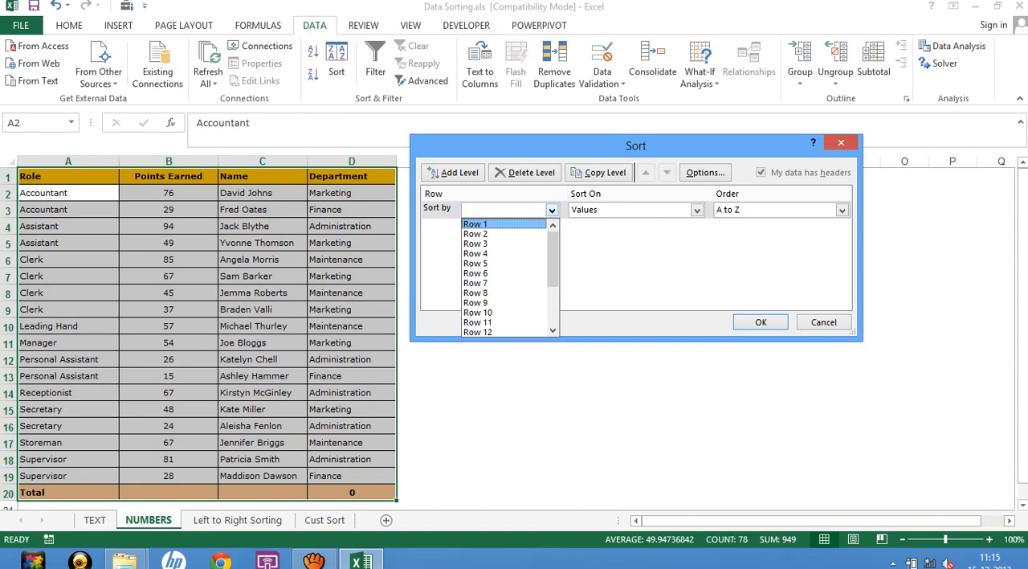
pyautogui.click(490, 224)
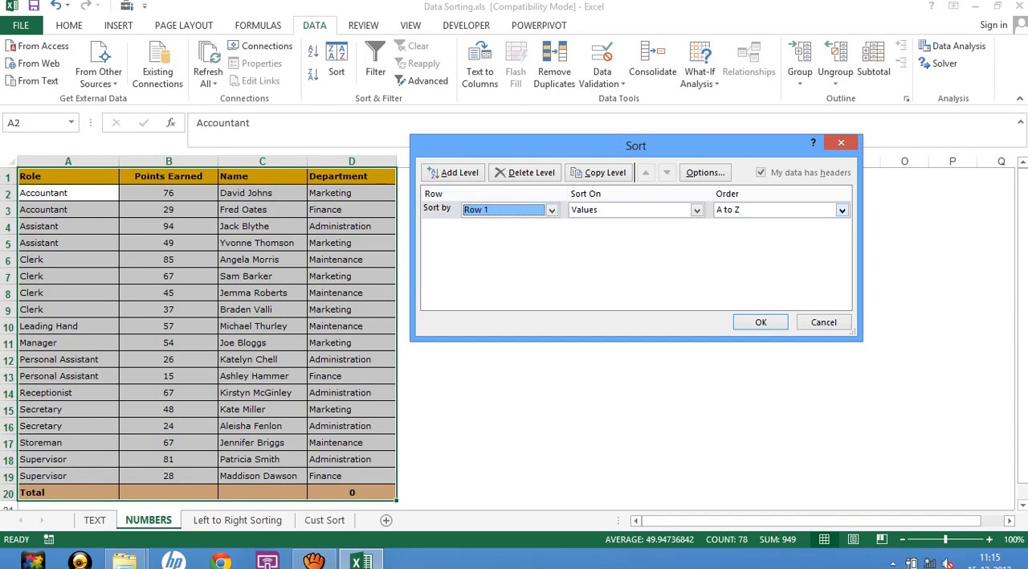
pyautogui.click(842, 210)
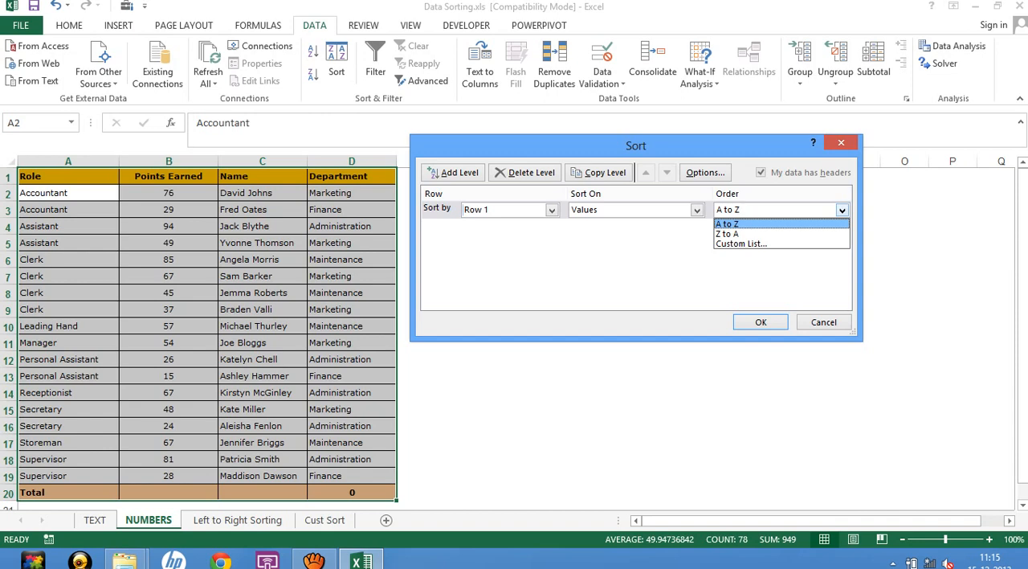
pyautogui.click(728, 224)
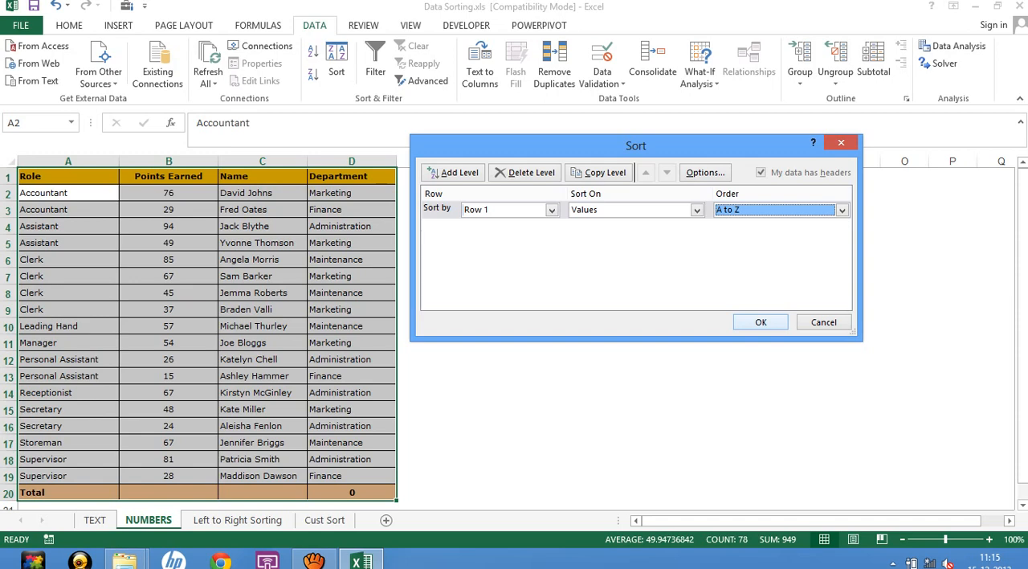
pyautogui.press('Return')
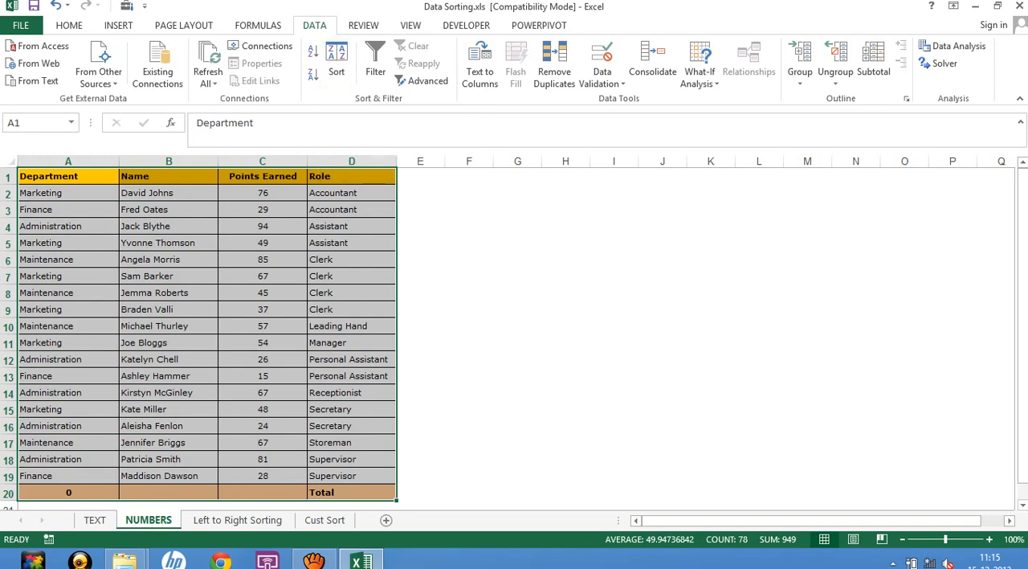
pyautogui.click(615, 276)
# View the Left to Right Sorting sheet briefly and switch to the Cust Sort sheet.
pyautogui.click(237, 520)
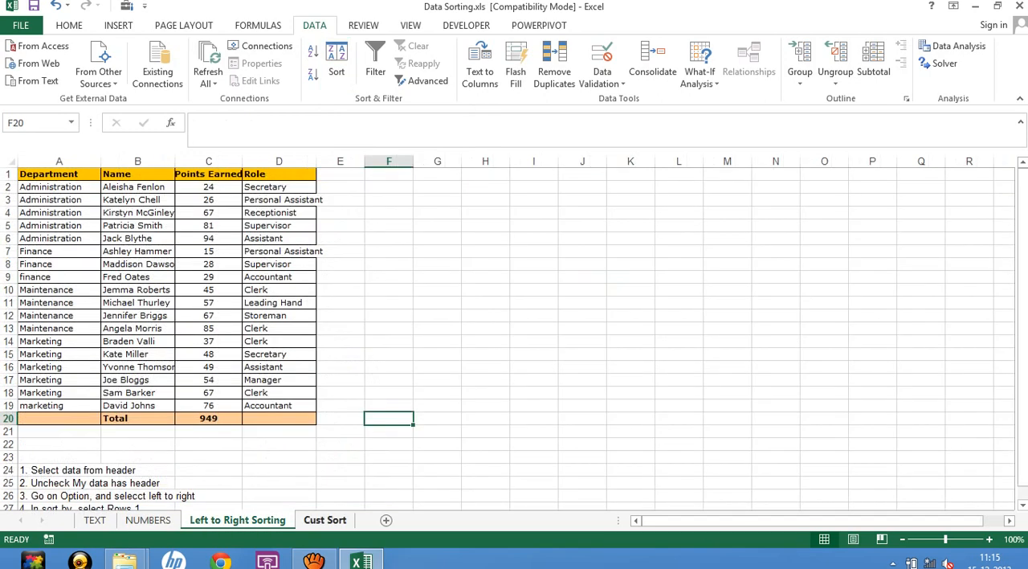
pyautogui.click(325, 520)
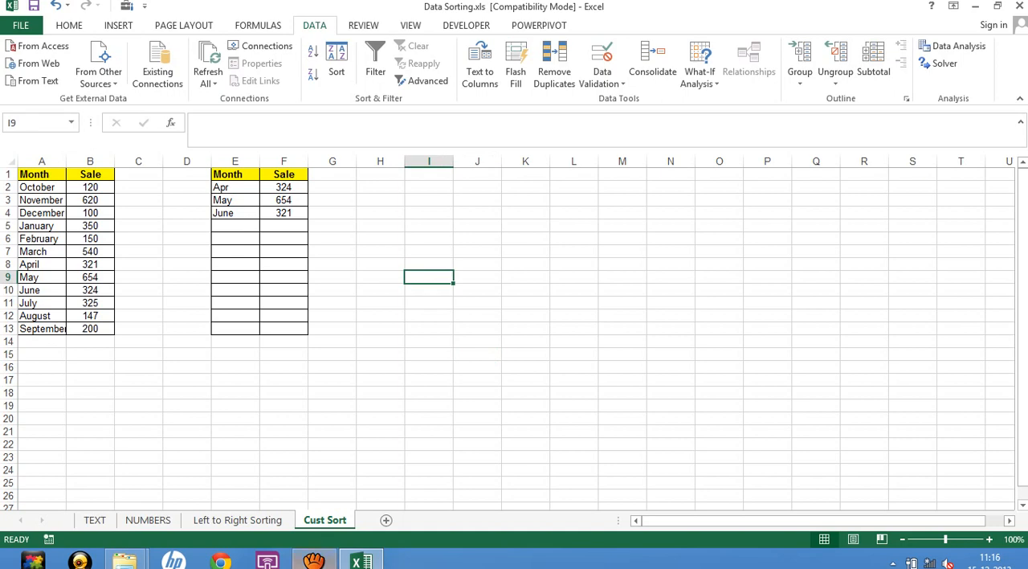
pyautogui.click(314, 560)
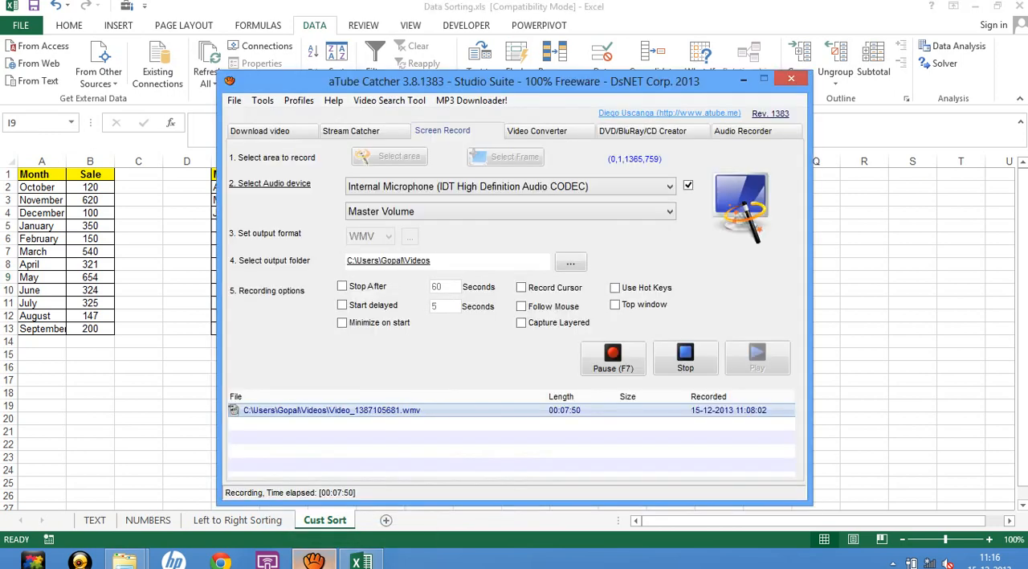
pyautogui.click(314, 560)
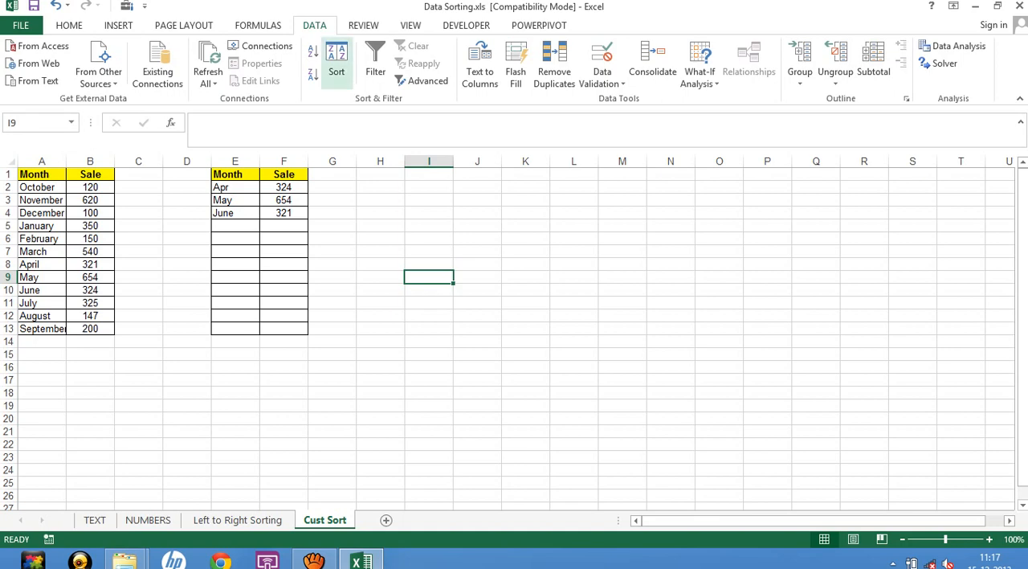
pyautogui.moveTo(36, 174); pyautogui.dragTo(90, 328)
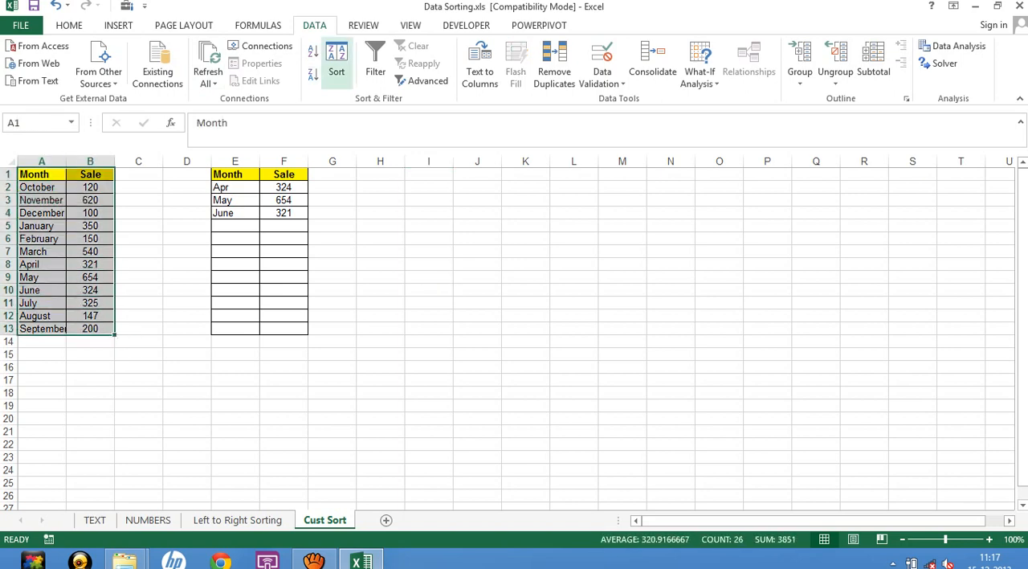
pyautogui.click(337, 64)
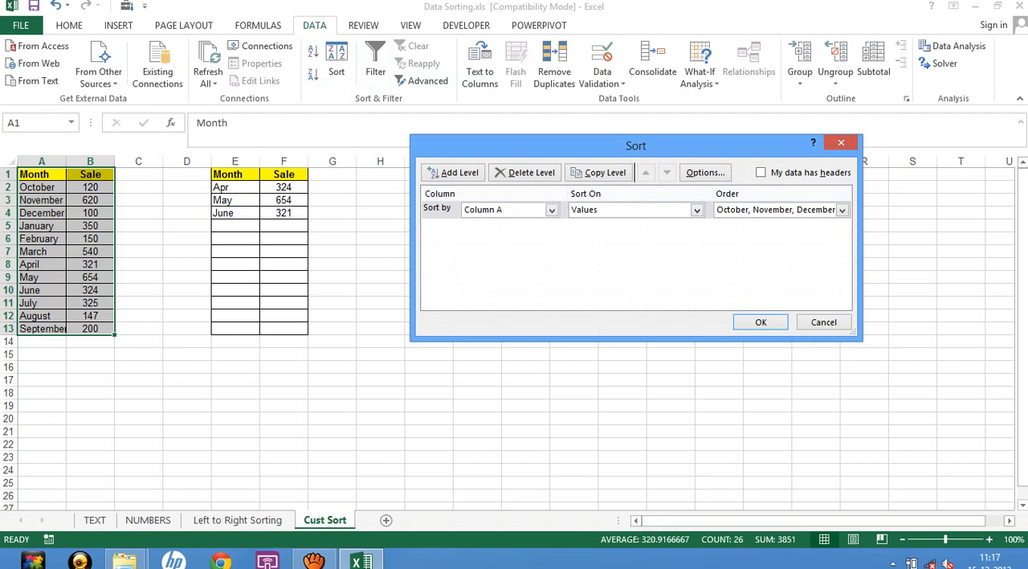
pyautogui.hotkey('alt', 'm')
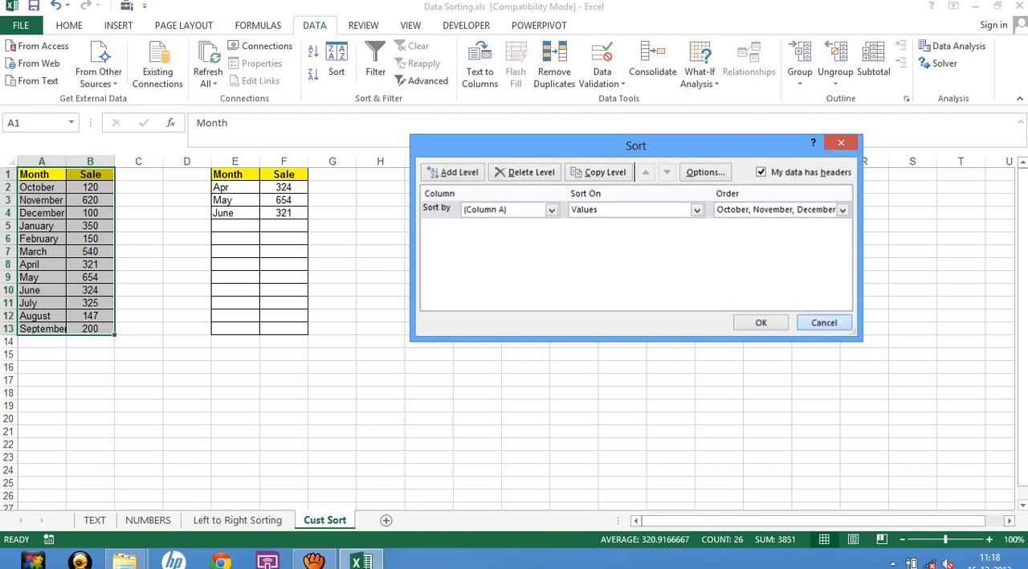
pyautogui.click(824, 323)
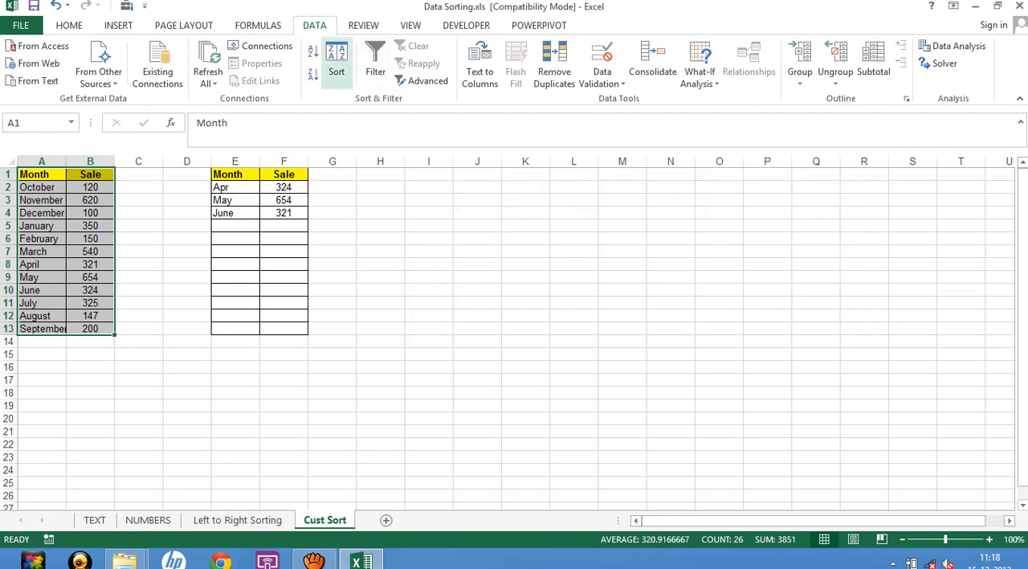
pyautogui.click(337, 63)
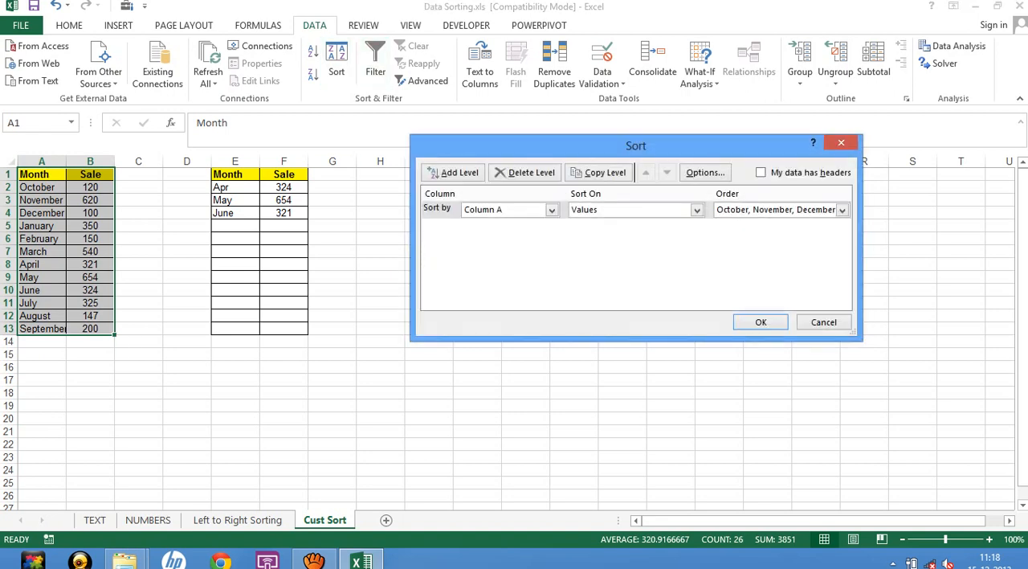
pyautogui.click(761, 172)
pyautogui.click(760, 171)
pyautogui.click(823, 322)
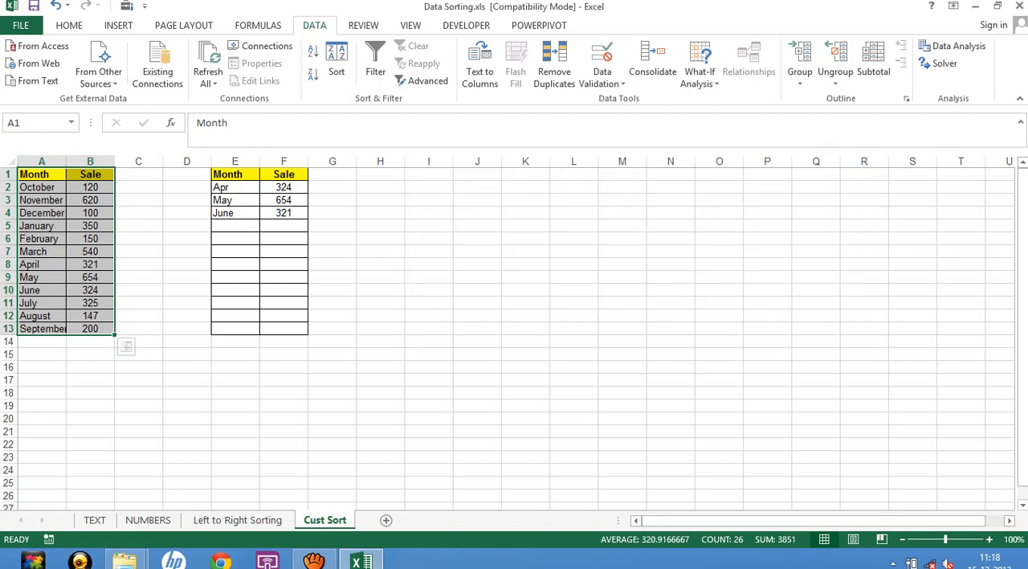
# Try sorting A1:B13 by Column A on Values in the October-first month order, toggling whether the data has headers.
pyautogui.click(49, 174)
pyautogui.moveTo(48, 175); pyautogui.dragTo(89, 329)
pyautogui.click(337, 62)
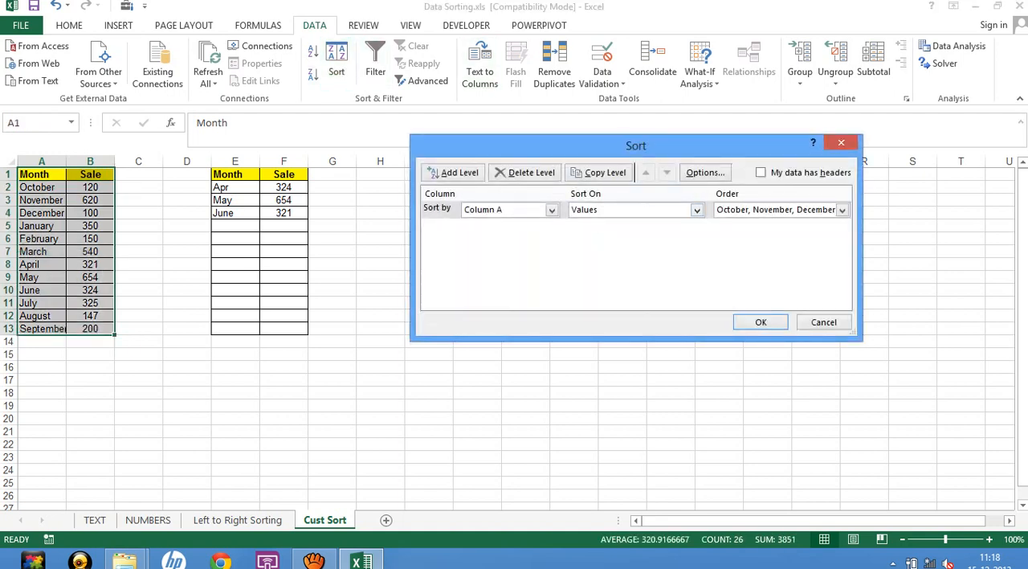
pyautogui.click(761, 172)
pyautogui.click(761, 172)
pyautogui.click(760, 172)
pyautogui.click(760, 173)
pyautogui.click(761, 322)
pyautogui.click(186, 239)
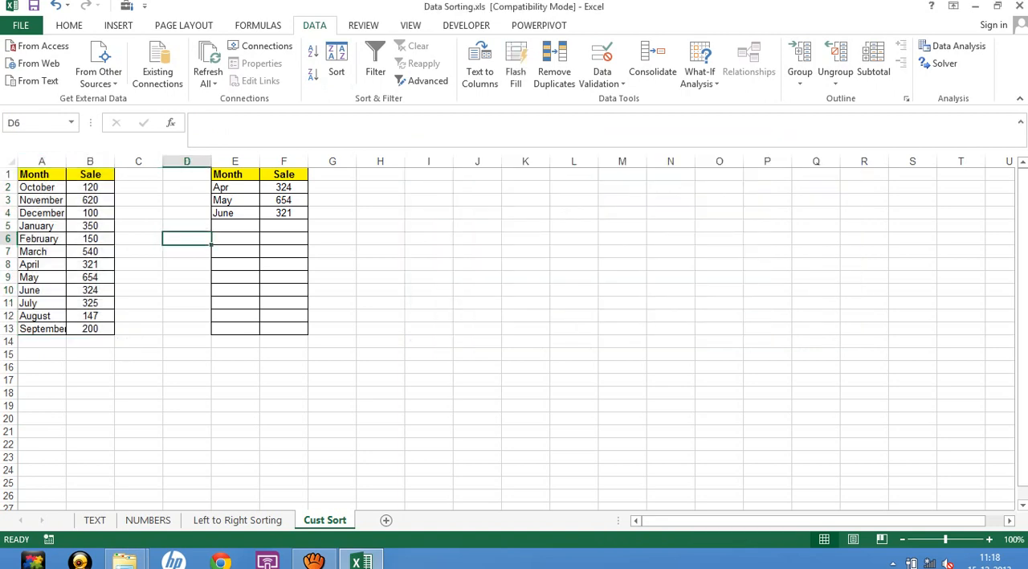
# Sort A1:B13 by Column A in the October-first order without treating the first row as headers, and undo the sort.
pyautogui.moveTo(42, 174); pyautogui.dragTo(90, 322)
pyautogui.hotkey('shift', 'Down')
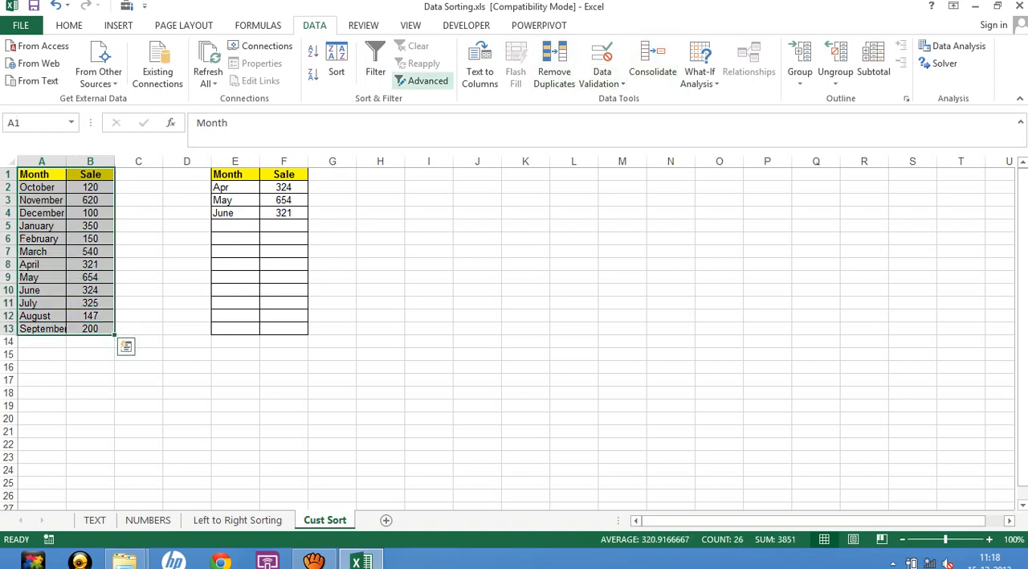
pyautogui.click(337, 63)
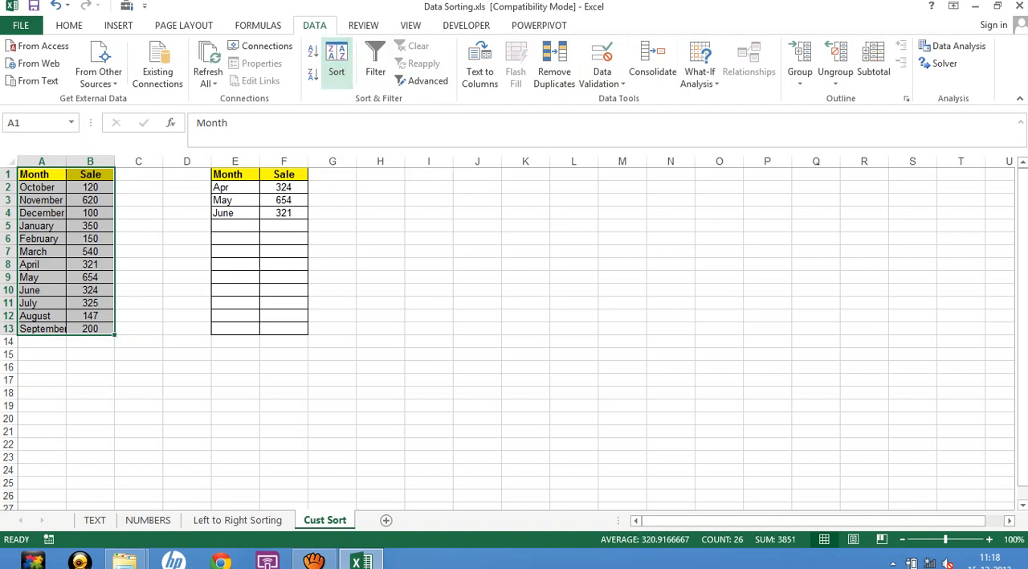
pyautogui.click(761, 173)
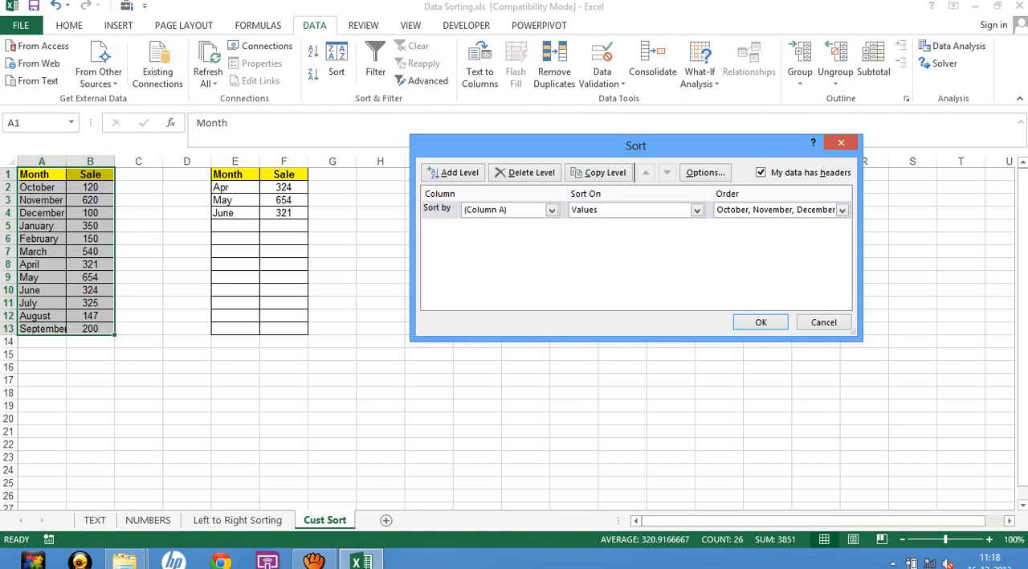
pyautogui.click(551, 210)
pyautogui.click(487, 220)
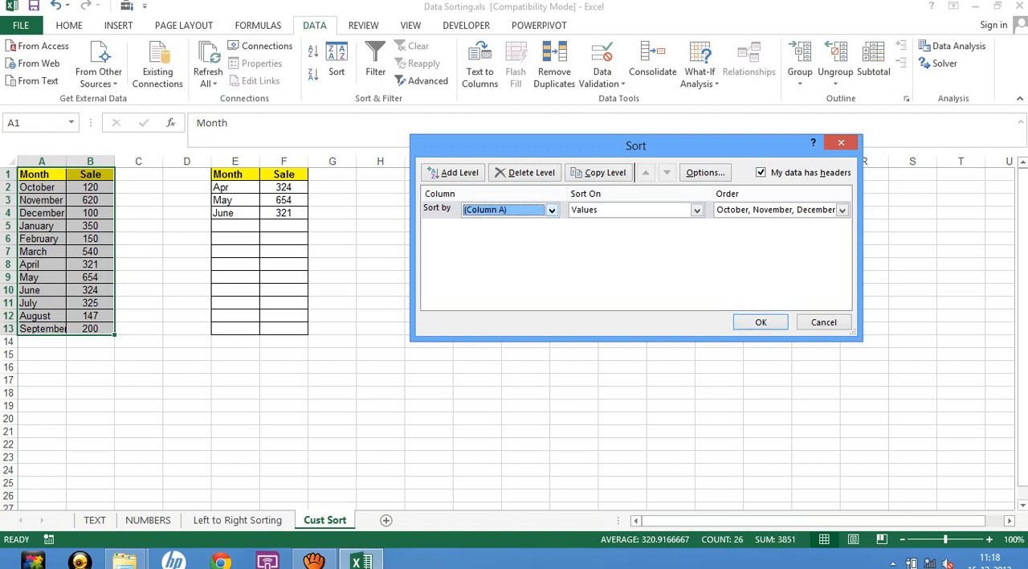
pyautogui.click(760, 172)
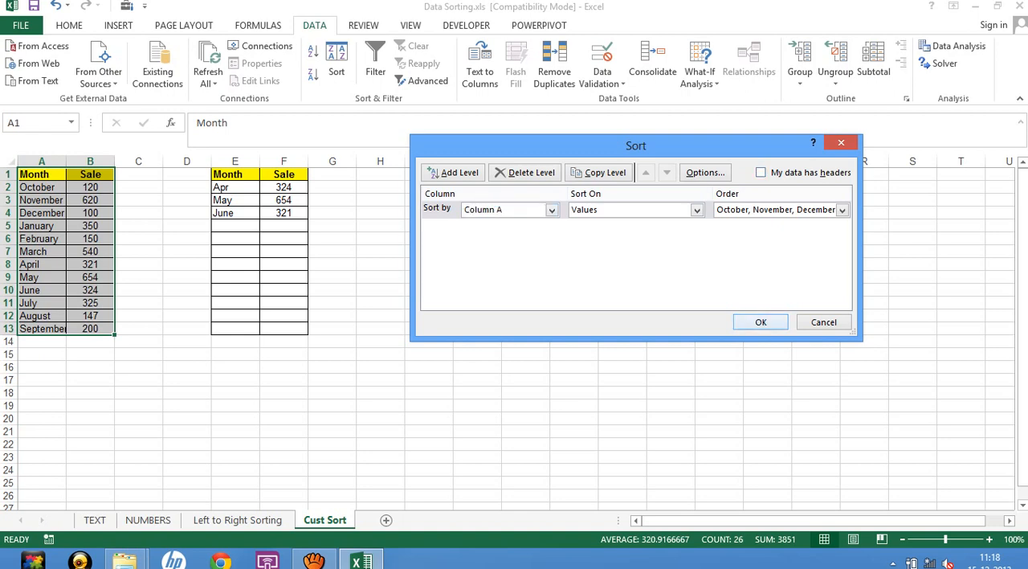
pyautogui.click(761, 322)
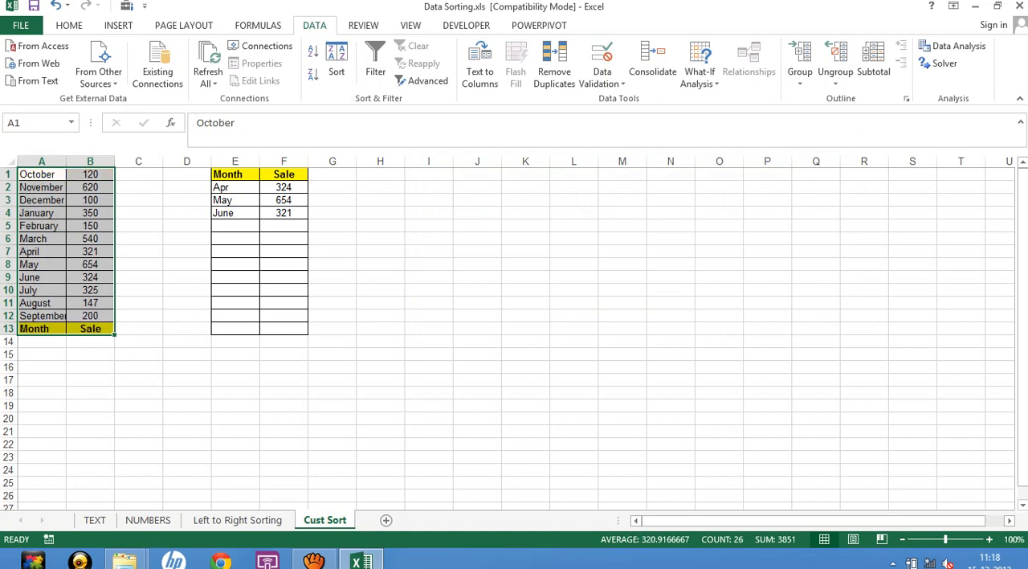
pyautogui.hotkey('ctrl', 'z')
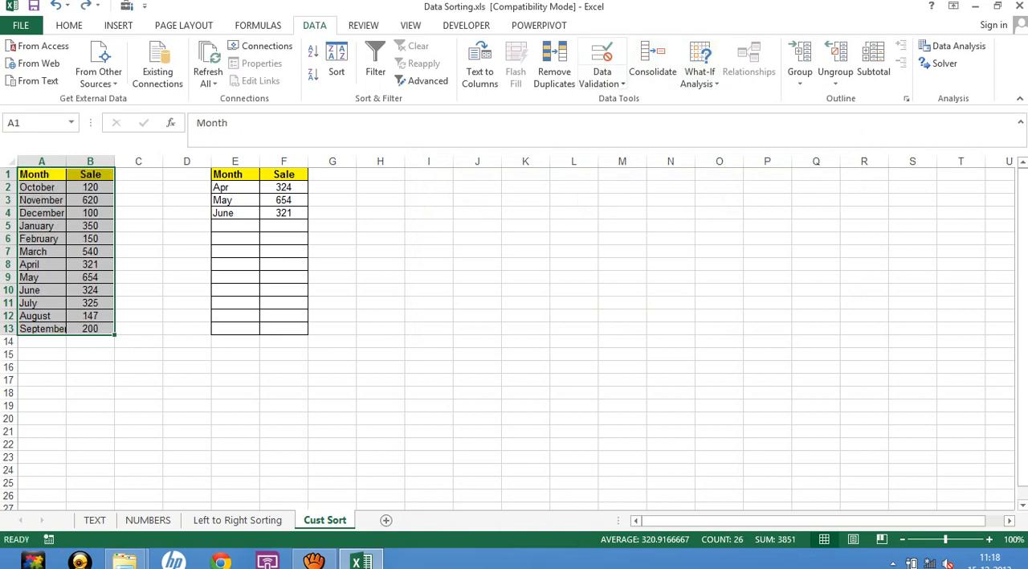
pyautogui.click(337, 64)
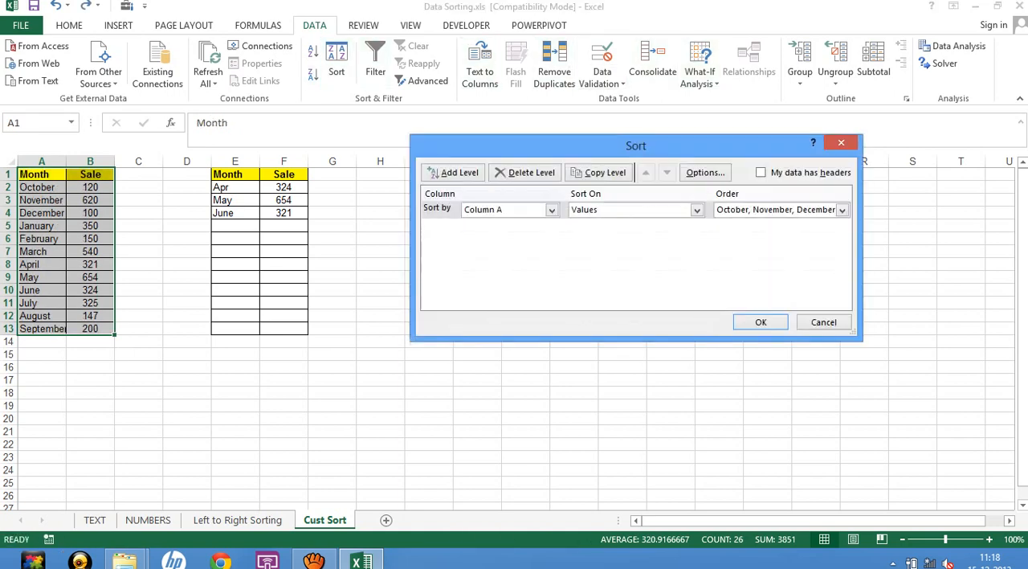
pyautogui.click(761, 172)
pyautogui.click(760, 172)
pyautogui.click(823, 322)
pyautogui.click(623, 315)
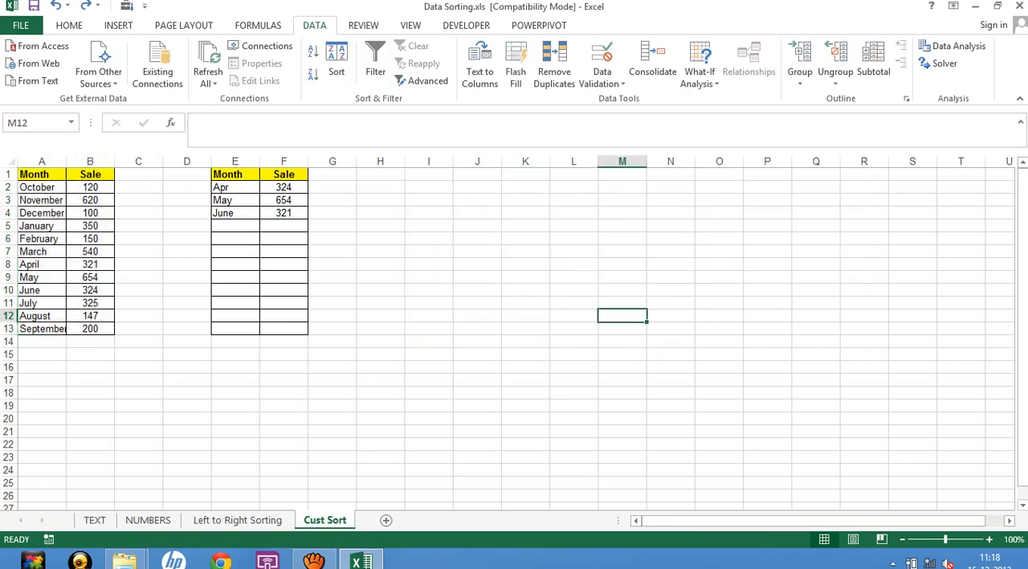
pyautogui.click(337, 65)
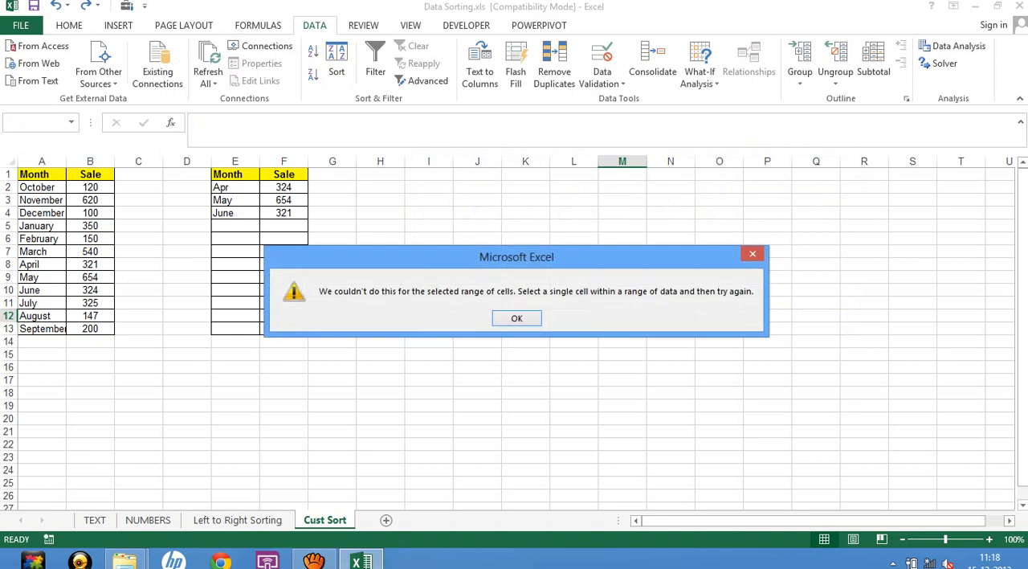
pyautogui.click(514, 318)
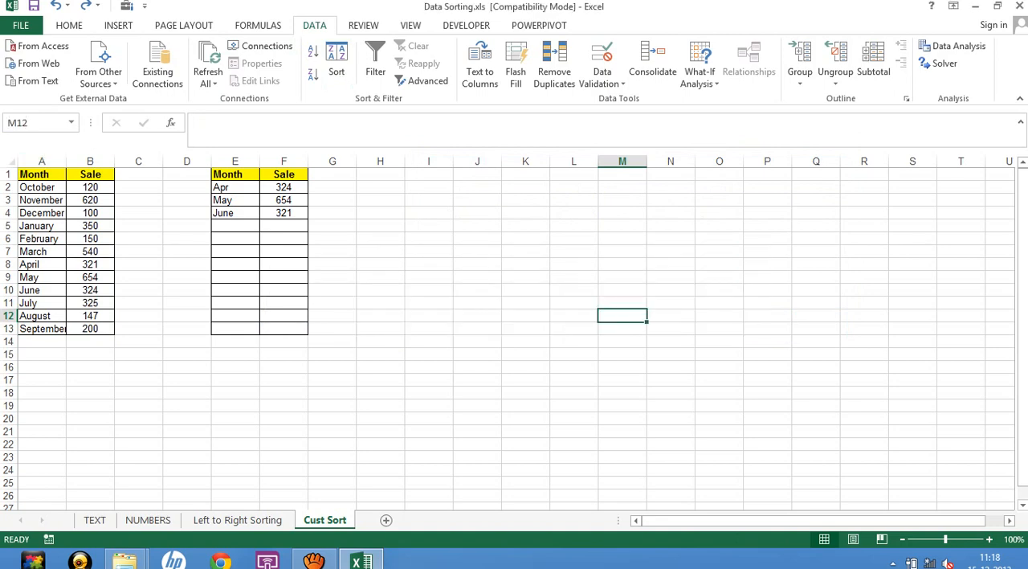
# Open the custom lists for the sort order of A1:B13 and delete the list starting with October, November, December.
pyautogui.moveTo(42, 174); pyautogui.dragTo(90, 329)
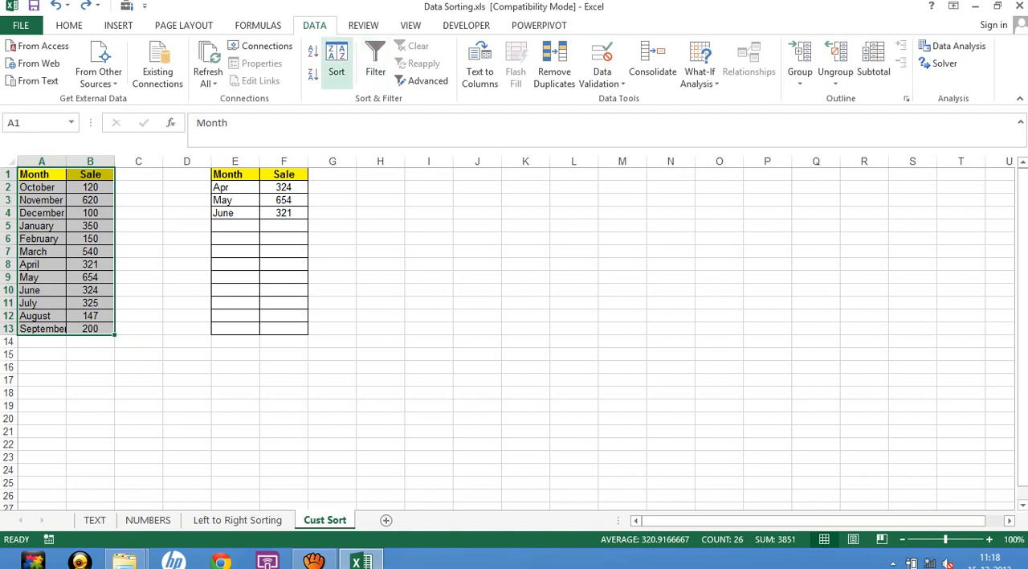
pyautogui.click(337, 64)
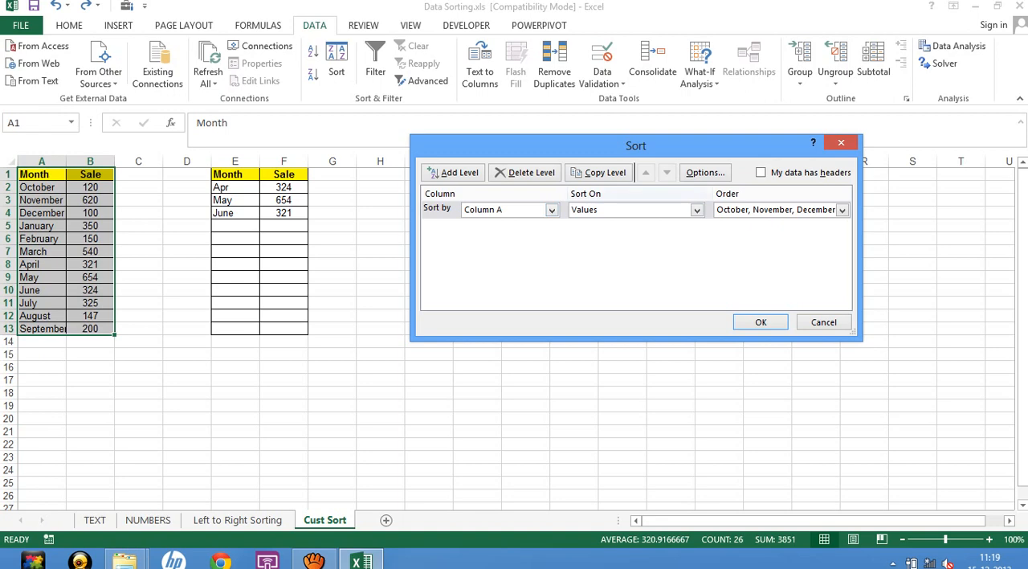
pyautogui.click(842, 211)
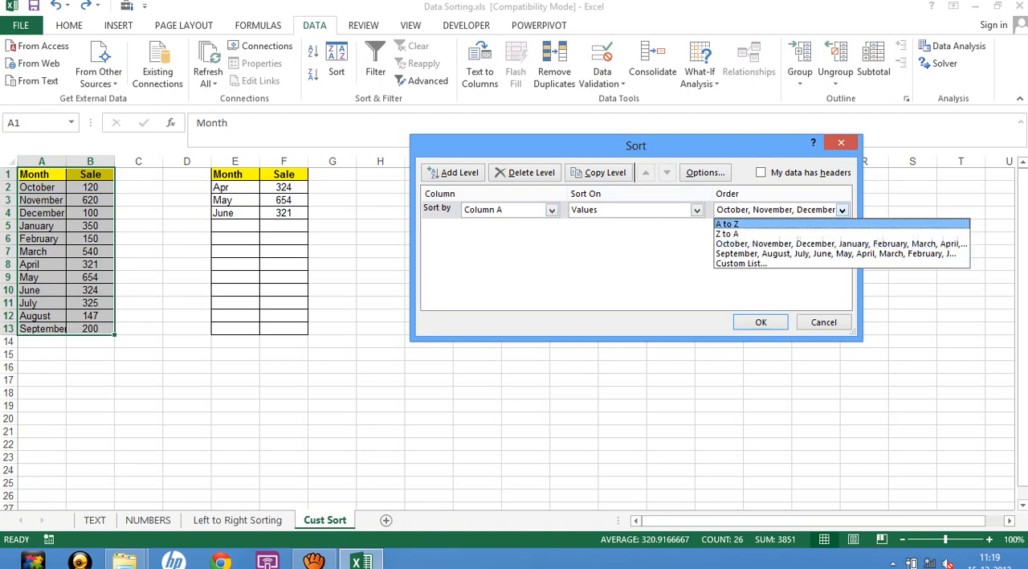
pyautogui.press('Down')
pyautogui.press('Down')
pyautogui.press('Down')
pyautogui.press('Down')
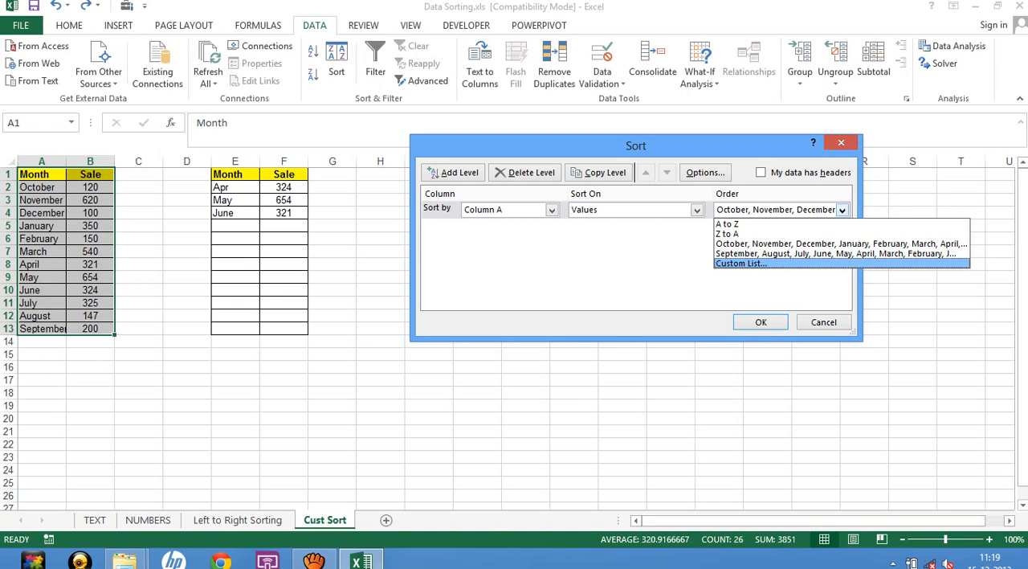
pyautogui.press('Return')
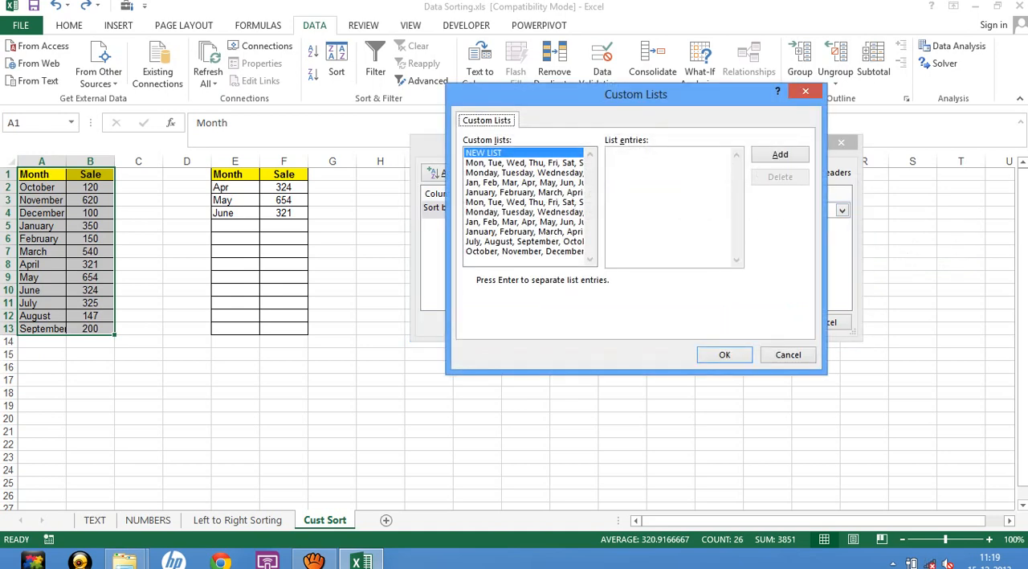
pyautogui.click(610, 153)
pyautogui.click(525, 252)
pyautogui.click(780, 176)
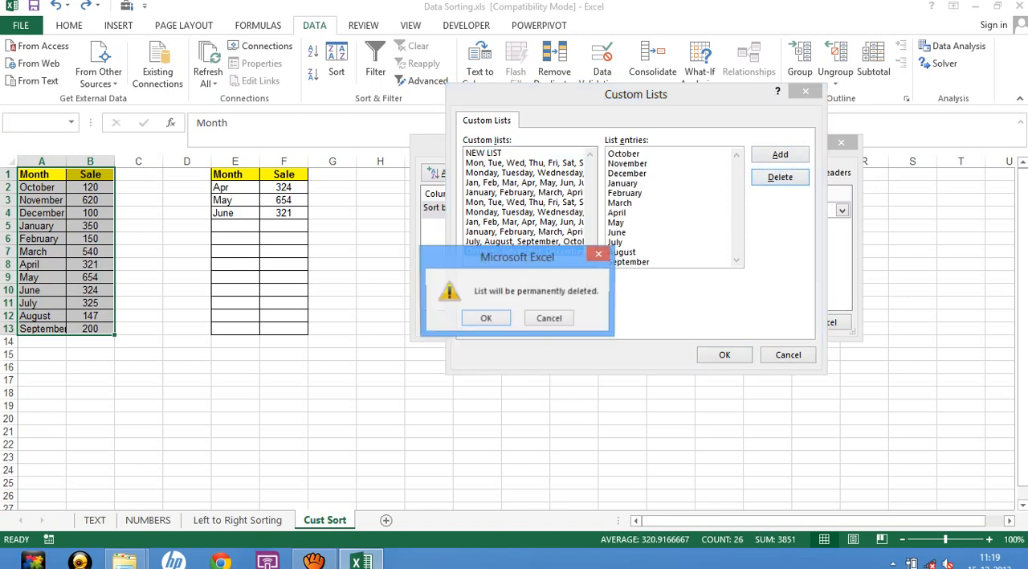
pyautogui.click(486, 318)
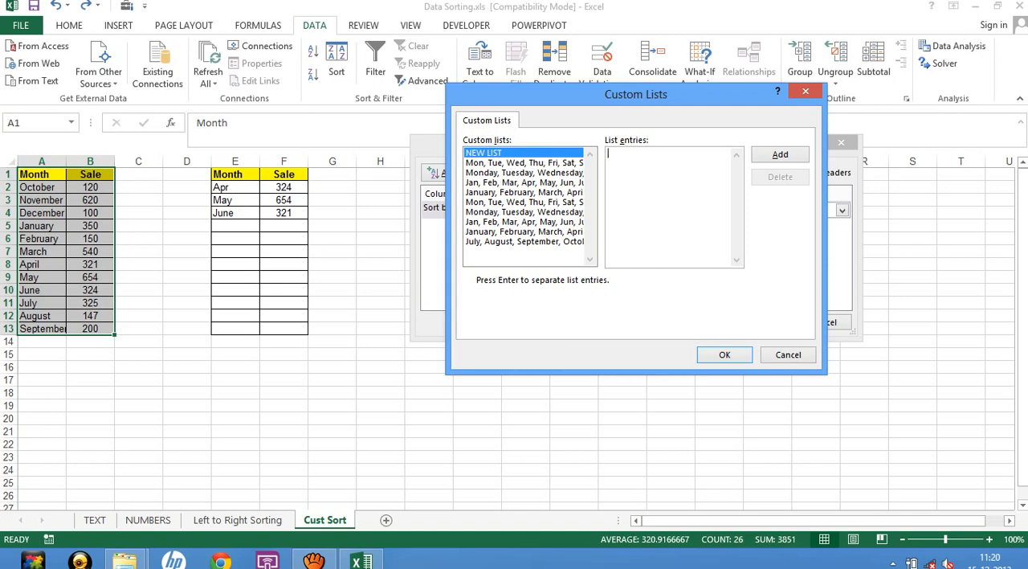
# Enter January, February, March, April, May, June, July and August as comma-separated entries of a new custom list.
pyautogui.write('January,February,March,')
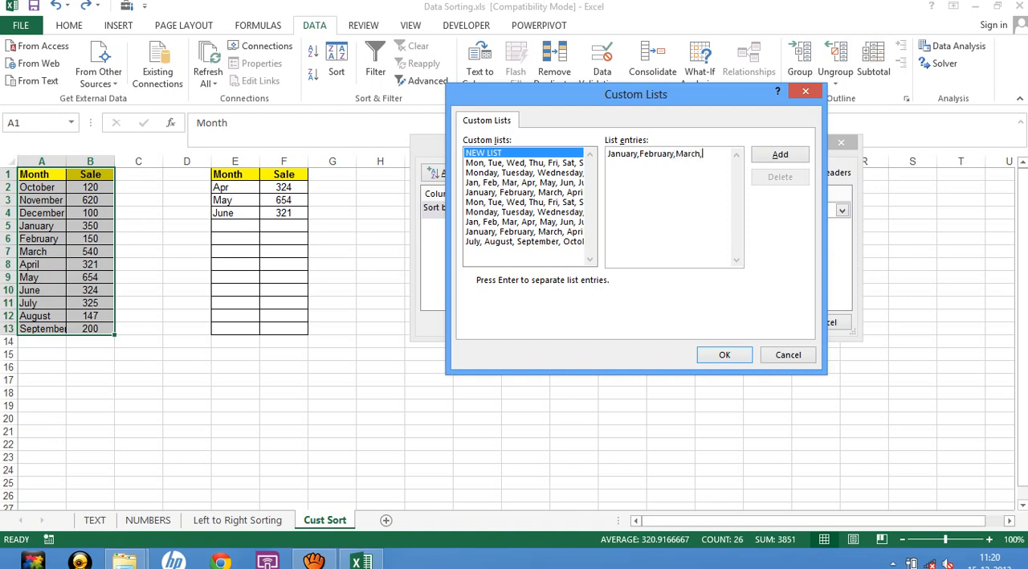
pyautogui.write('April,May,June,July,Au')
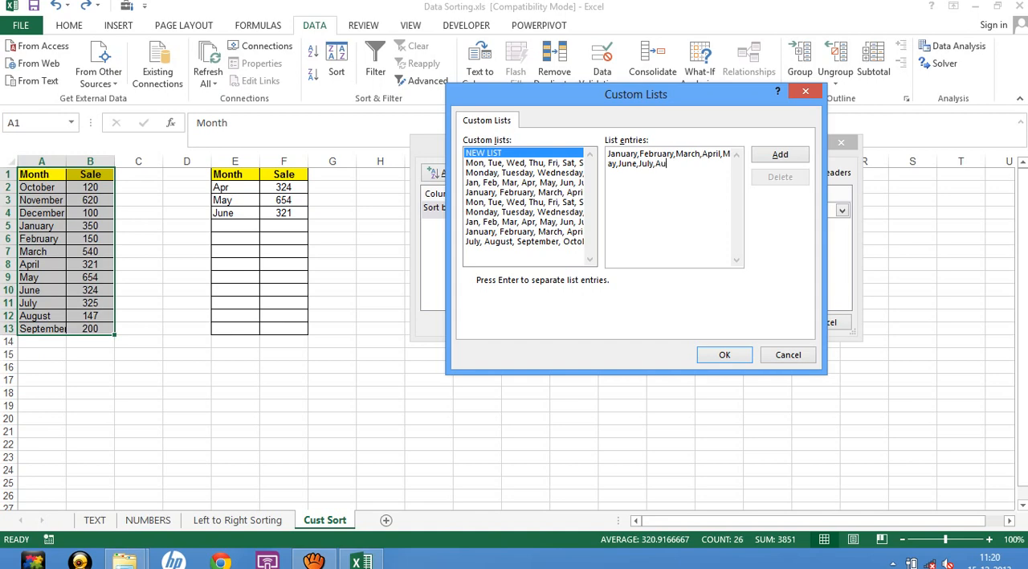
pyautogui.write('gust,September,October,N')
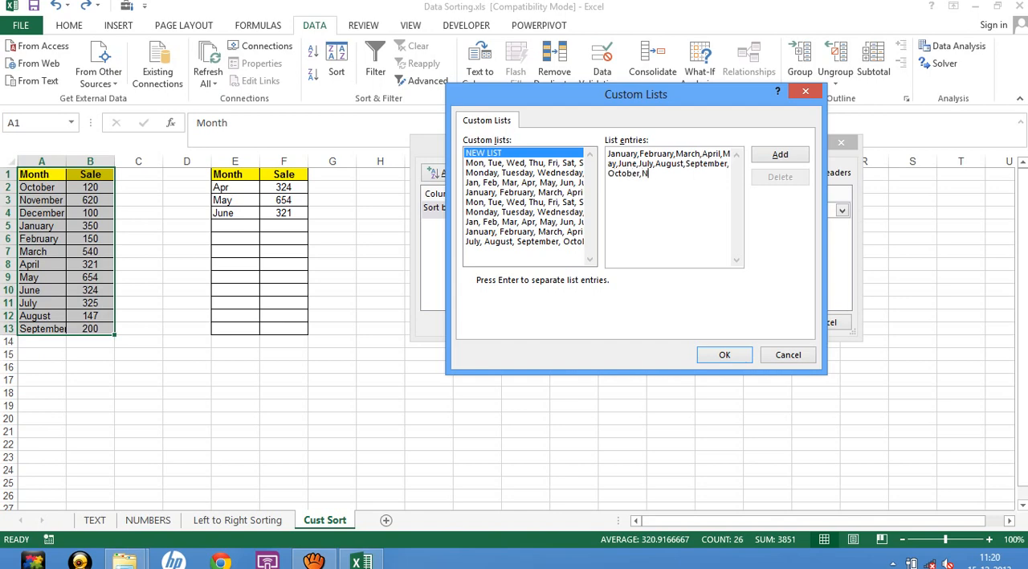
pyautogui.write('ovember,dec')
# Append September, October, November and December to the new list's entries, try to add the list and close the custom lists.
pyautogui.press('BackSpace')
pyautogui.press('BackSpace')
pyautogui.write('De')
pyautogui.press('BackSpace')
pyautogui.press('BackSpace')
pyautogui.press('BackSpace')
pyautogui.write('December')
pyautogui.hotkey('ctrl', 'a')
pyautogui.press('BackSpace')
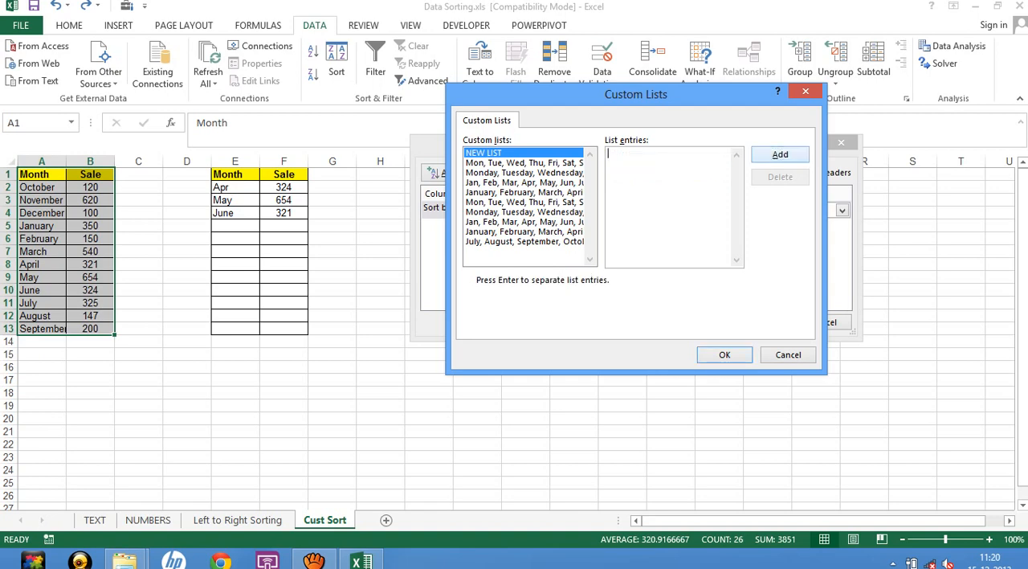
pyautogui.click(725, 355)
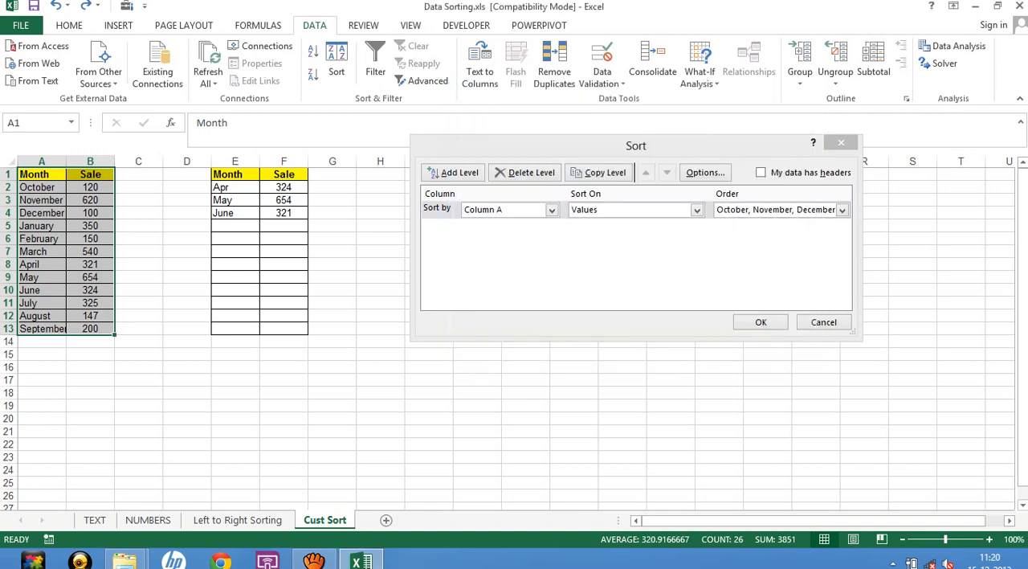
# Set the sort order for Column A to the existing full-name month custom list starting January, February, March, April.
pyautogui.click(842, 210)
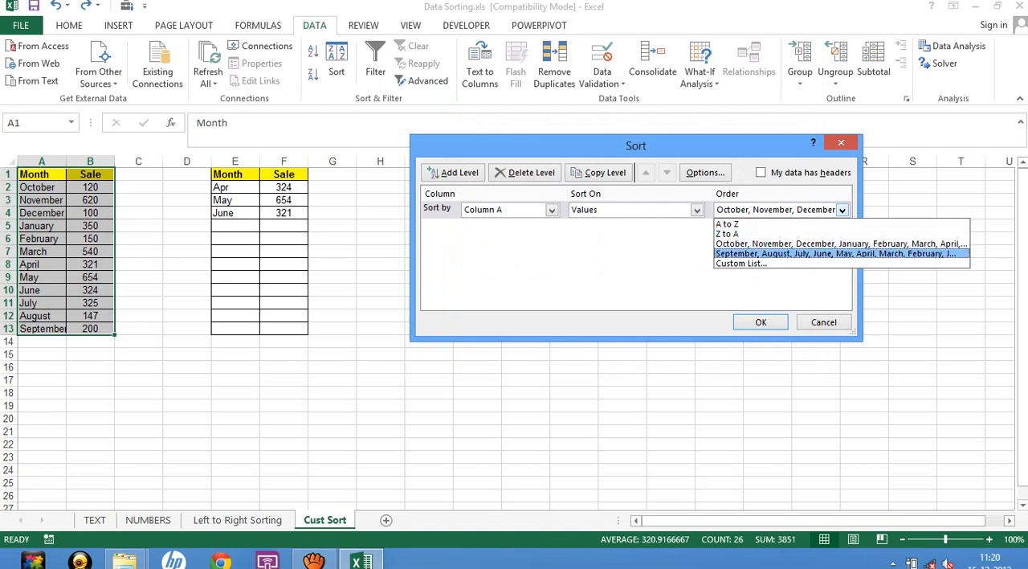
pyautogui.click(742, 263)
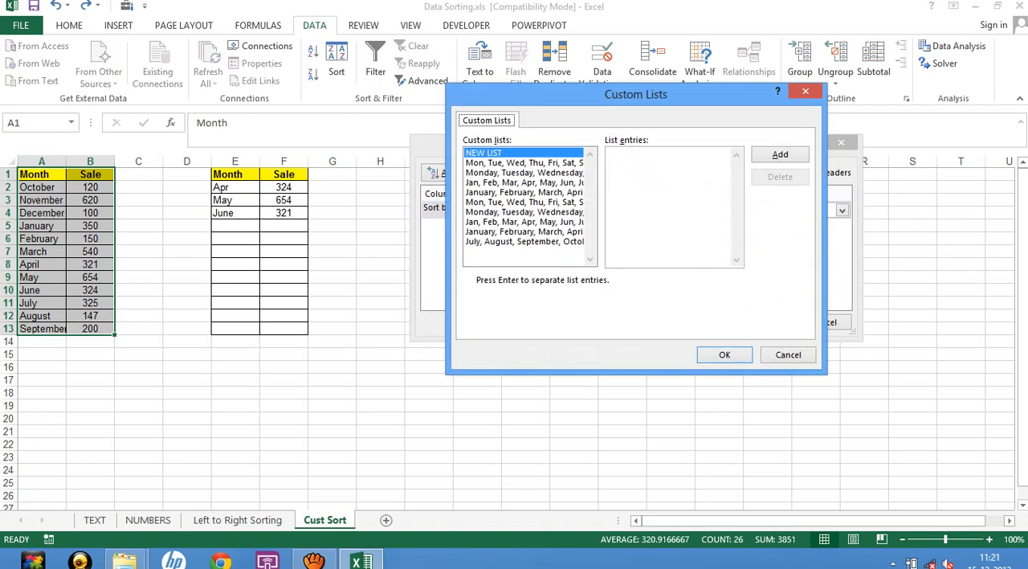
pyautogui.click(523, 232)
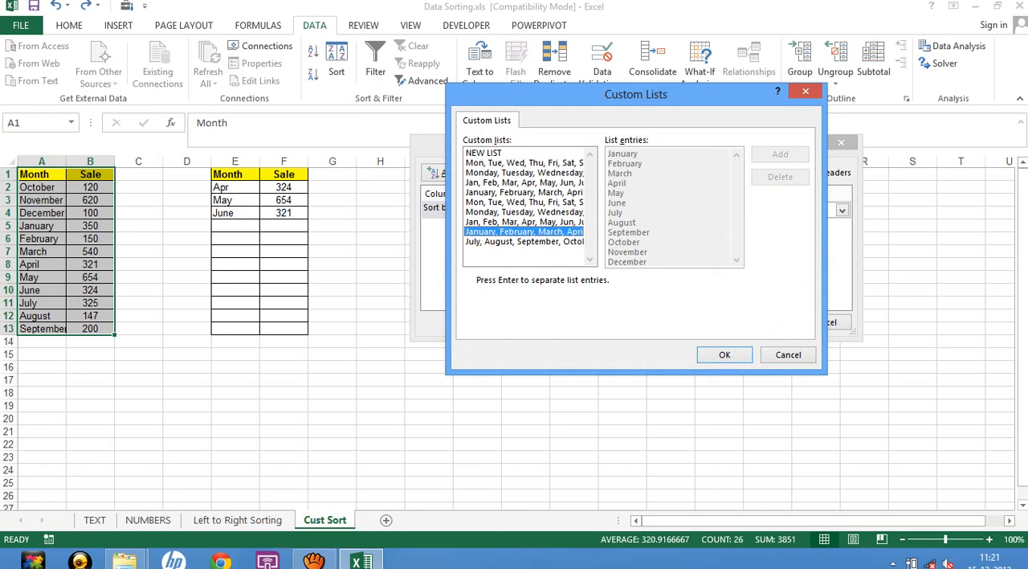
pyautogui.click(725, 354)
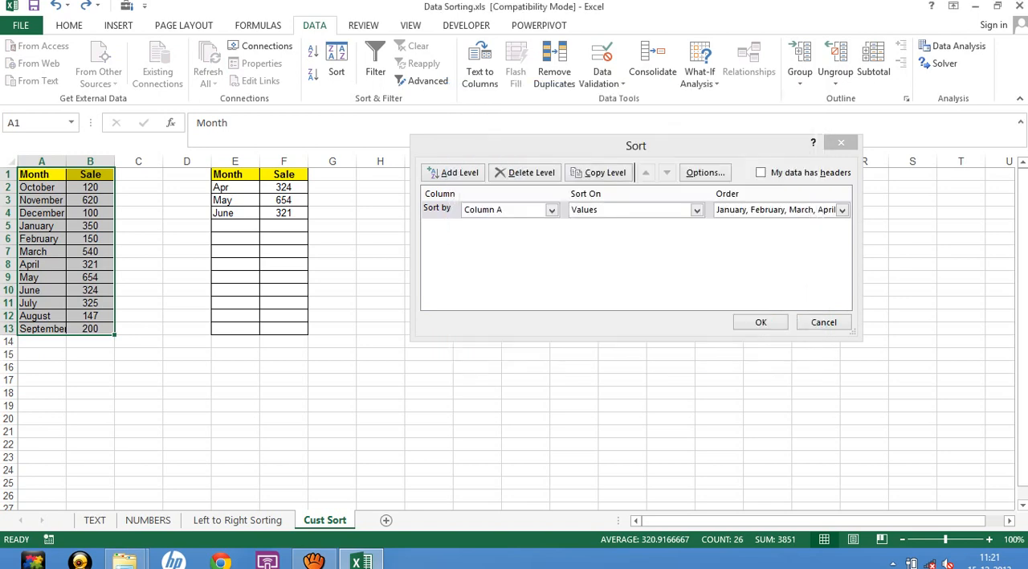
# Apply the sort by the January-to-December custom list to A1:B13.
pyautogui.click(761, 321)
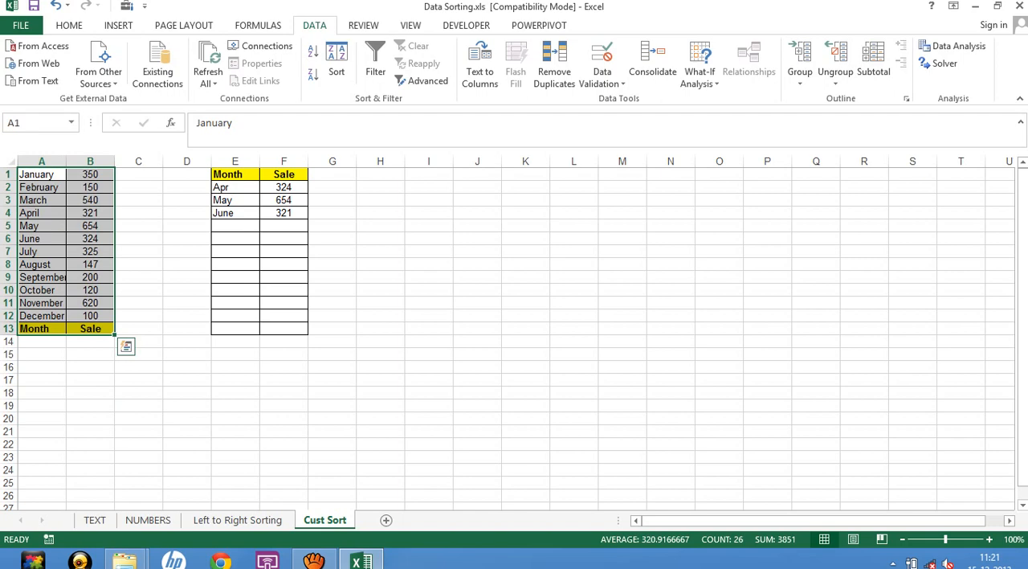
# Examine how treating the first row of A1:B13 as headers changes the sort column choices, and discard the sort settings.
pyautogui.hotkey('alt', 'a')
pyautogui.press('s')
pyautogui.press('s')
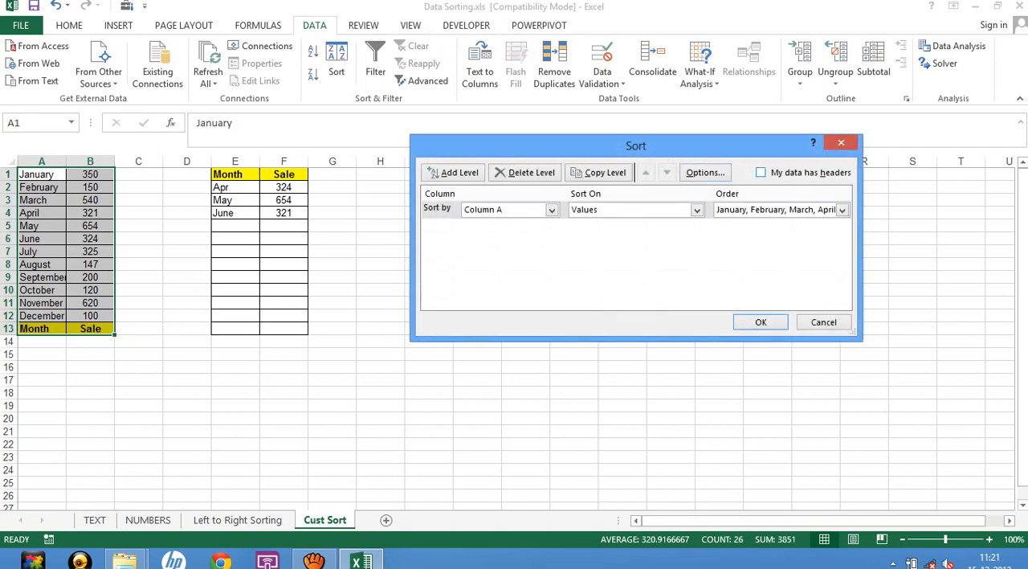
pyautogui.hotkey('alt', 'h')
pyautogui.click(552, 210)
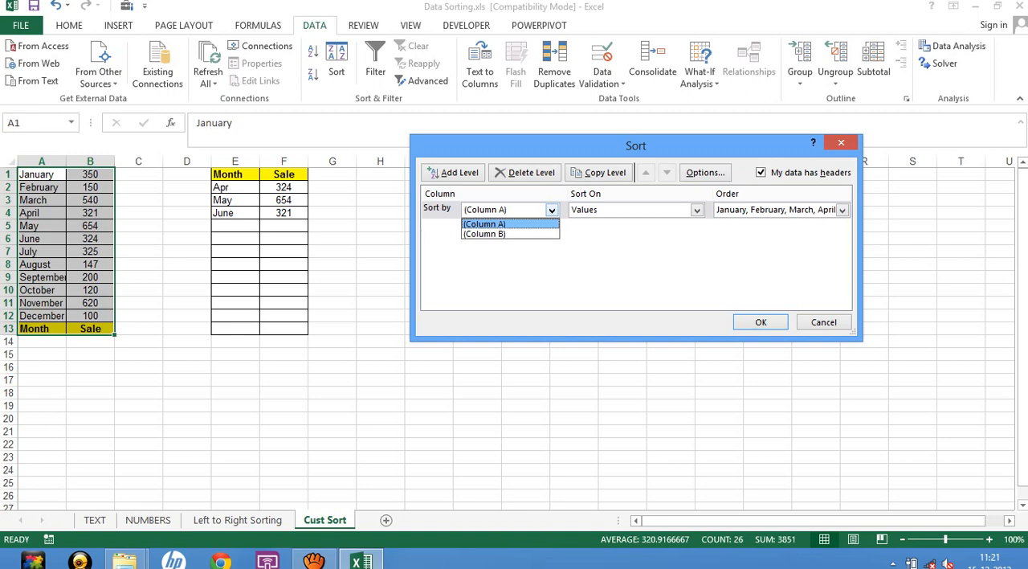
pyautogui.press('Down')
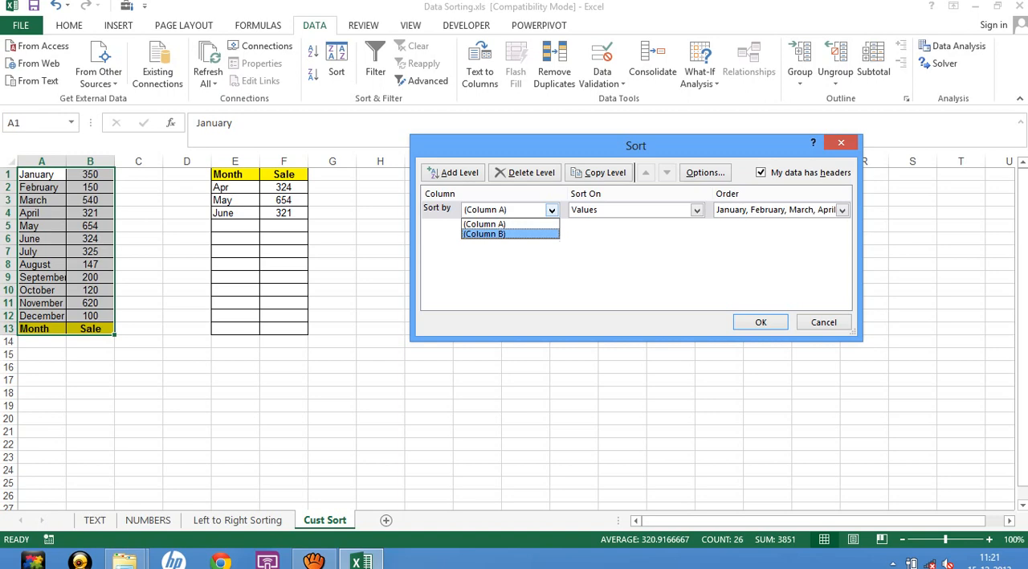
pyautogui.press('Escape')
pyautogui.hotkey('alt', 'h')
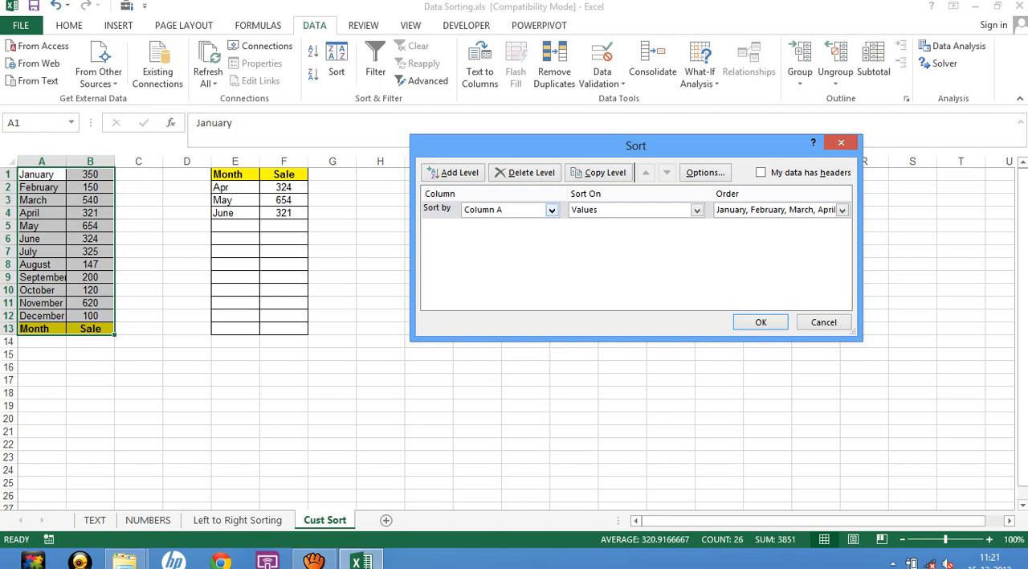
pyautogui.click(824, 322)
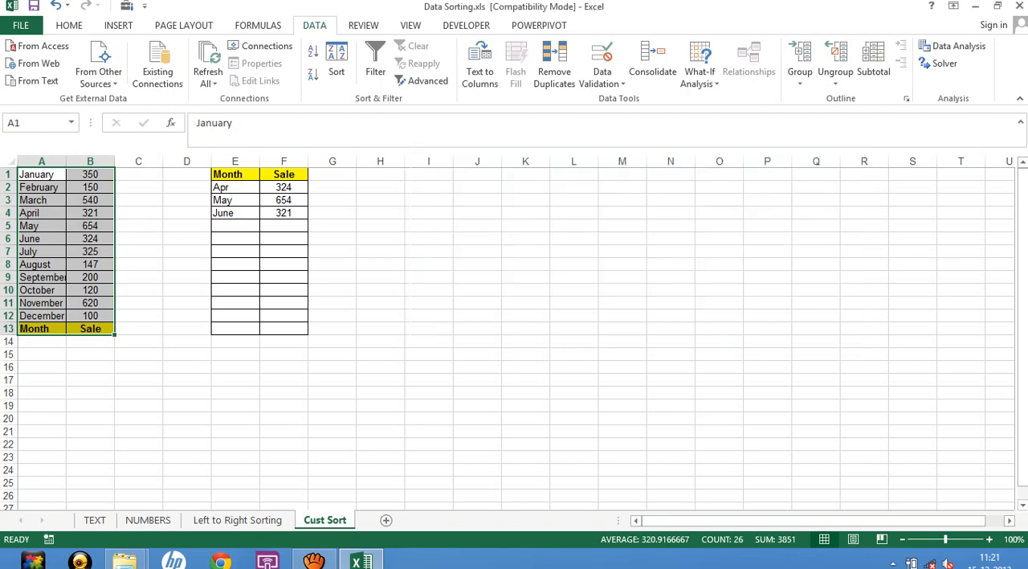
pyautogui.click(477, 277)
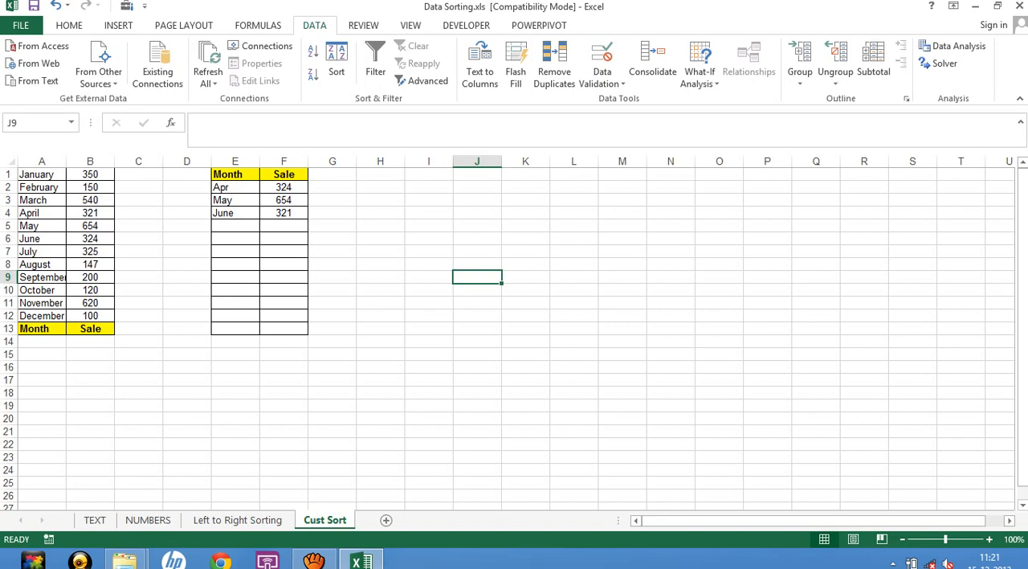
pyautogui.click(90, 406)
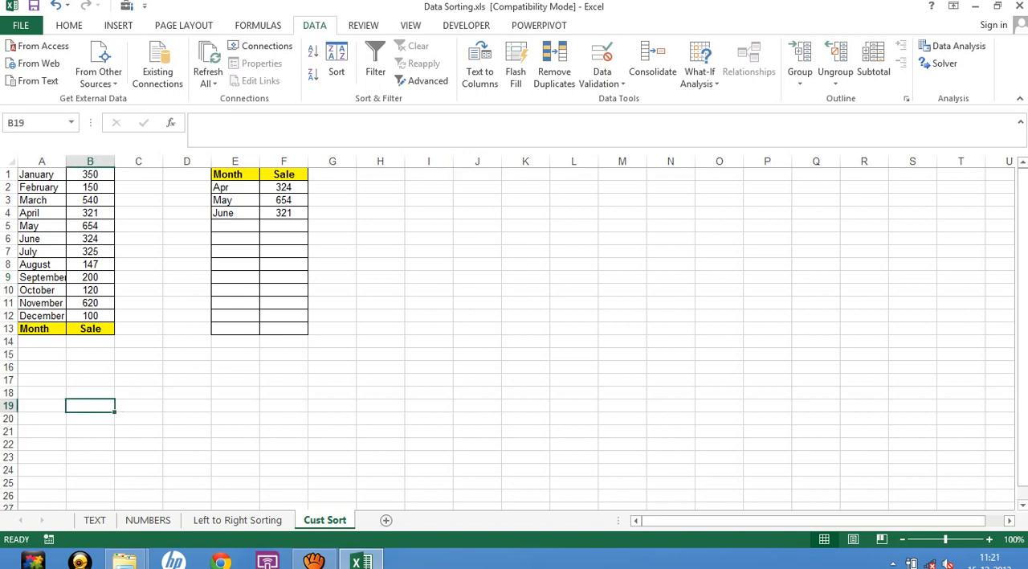
# On the TEXT sheet, sort A1:C19 by the Department column's cell color with blue on top, as the first sort level.
pyautogui.click(95, 520)
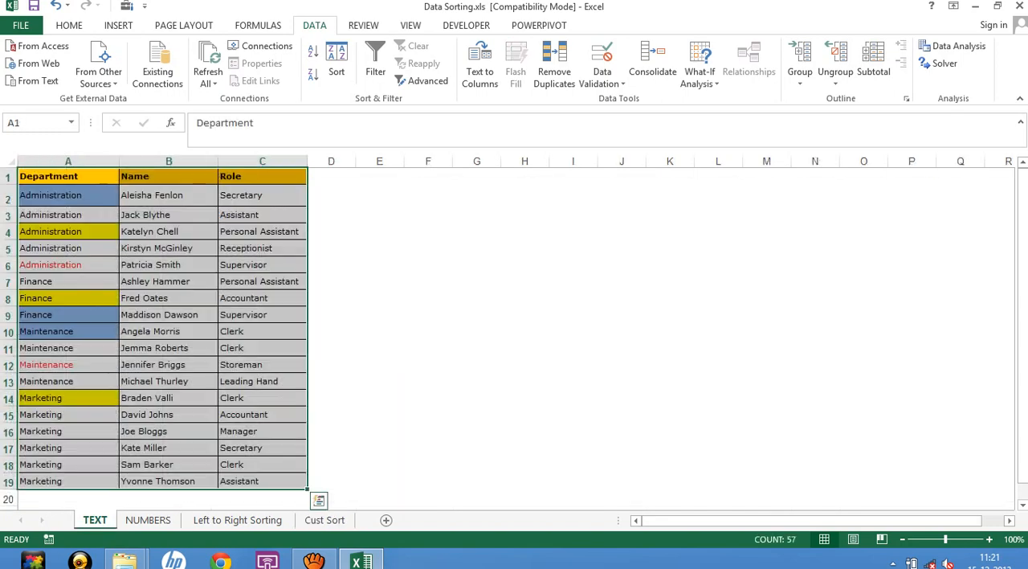
pyautogui.click(379, 281)
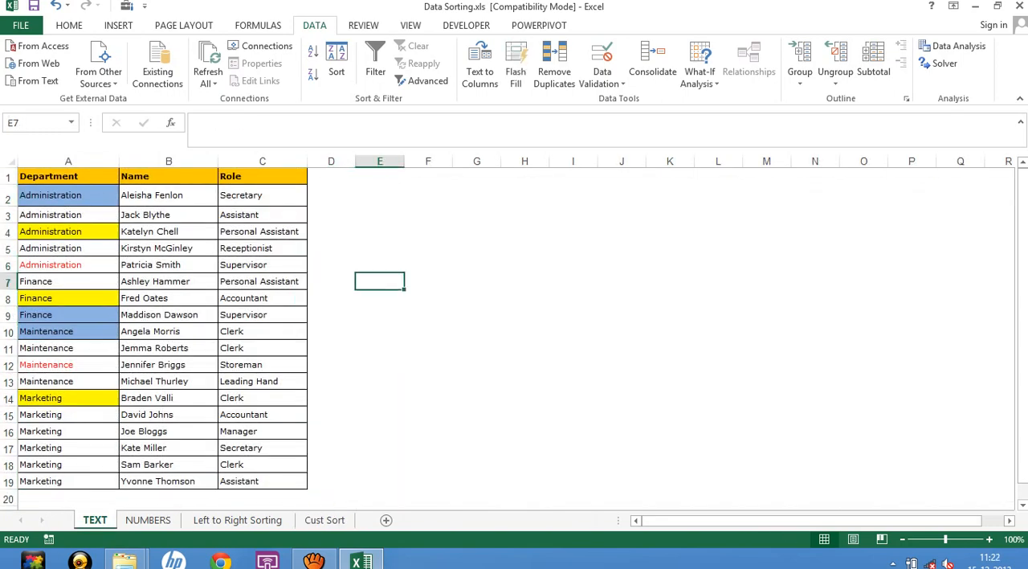
pyautogui.moveTo(49, 176); pyautogui.dragTo(273, 482)
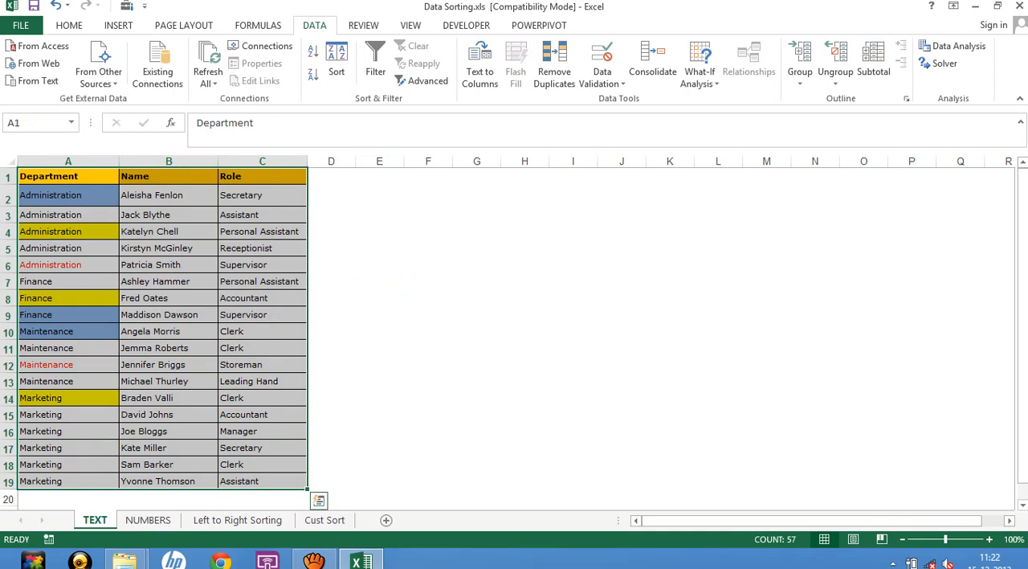
pyautogui.hotkey('alt', 'd')
pyautogui.press('s')
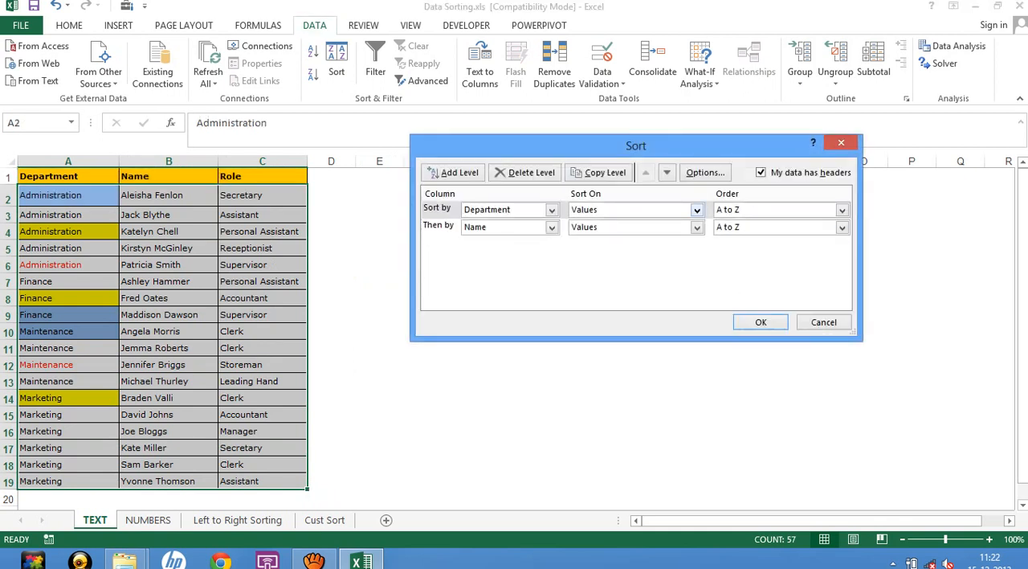
pyautogui.click(697, 210)
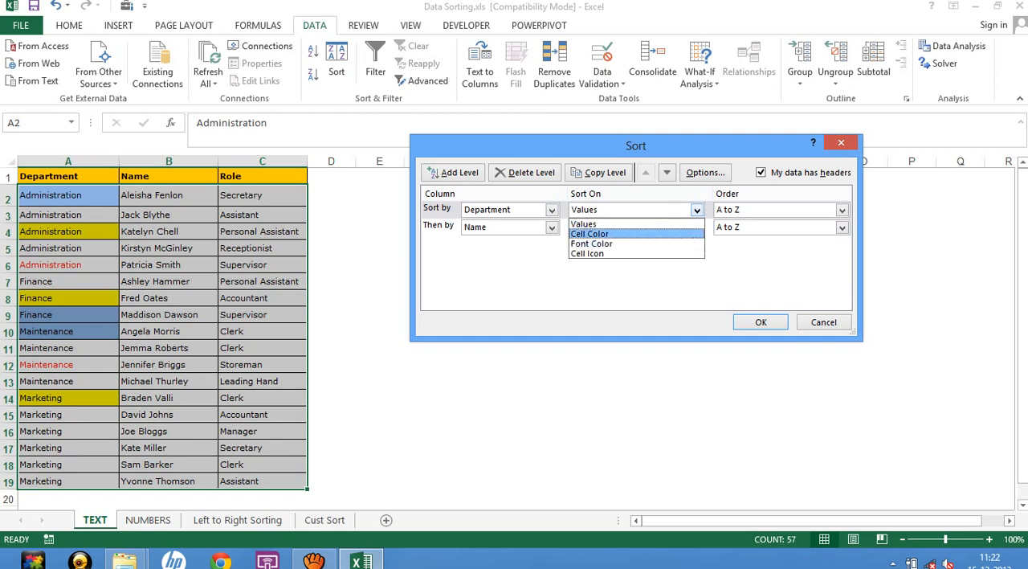
pyautogui.click(685, 234)
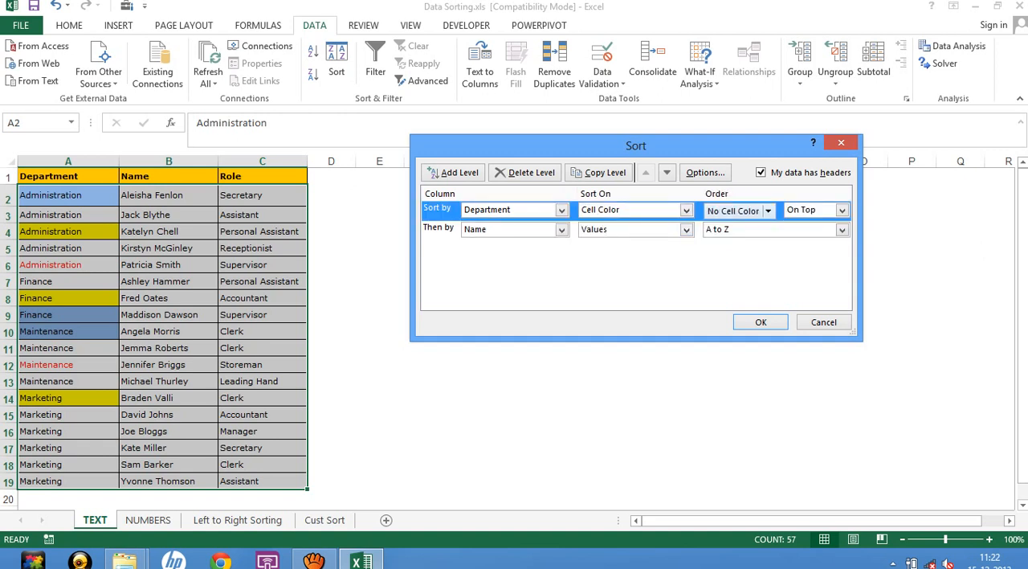
pyautogui.click(768, 212)
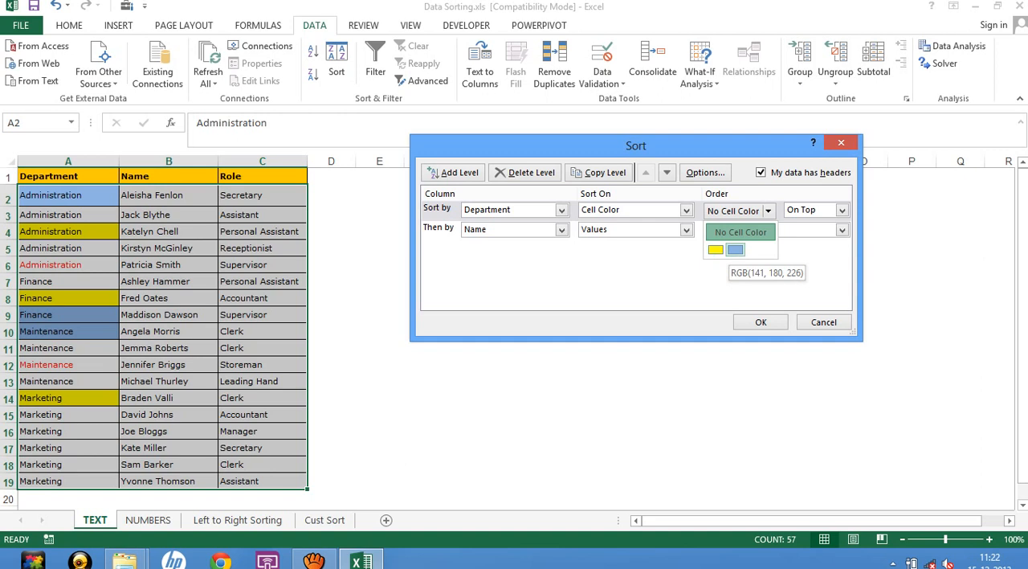
pyautogui.click(735, 250)
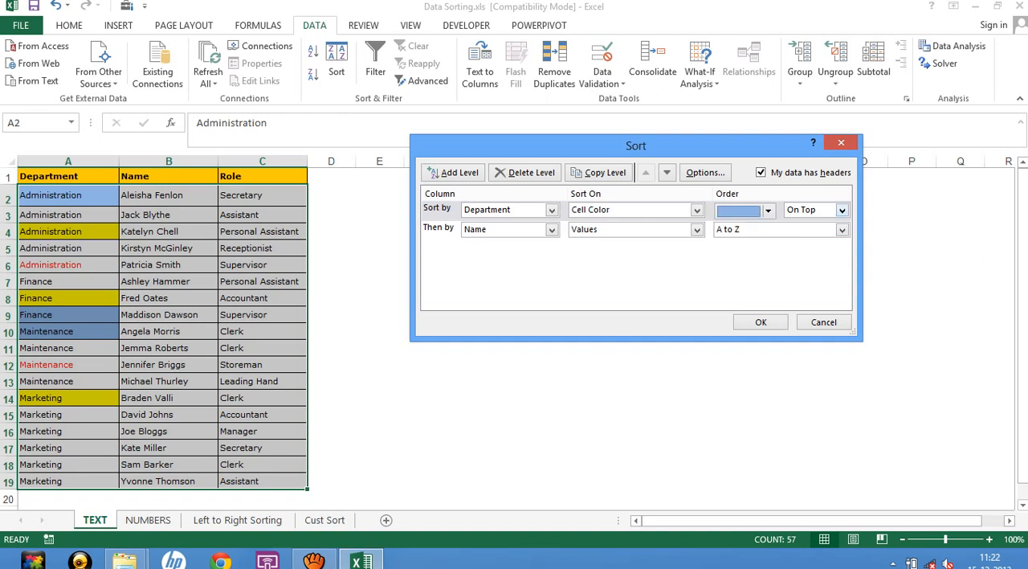
pyautogui.click(842, 211)
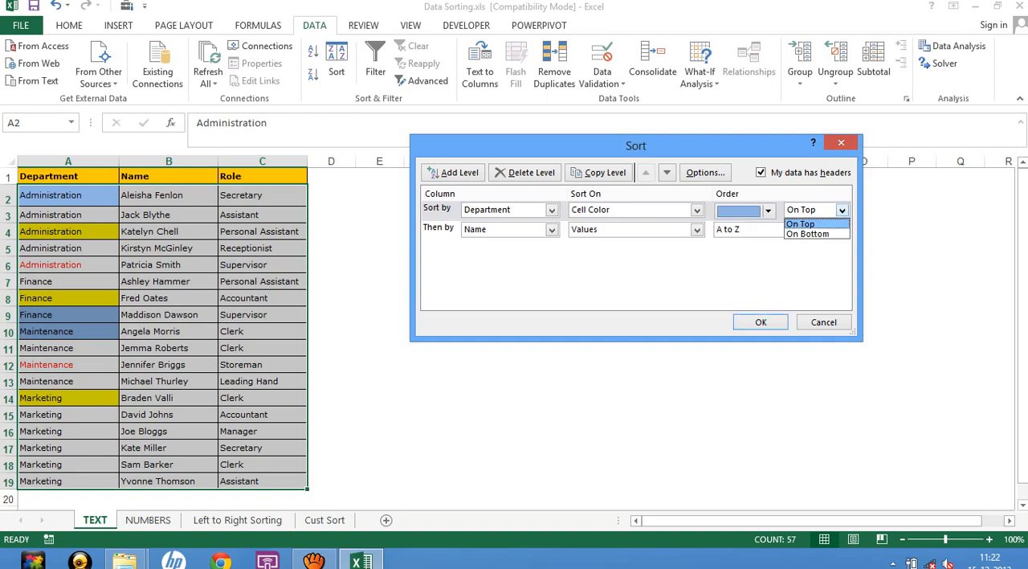
pyautogui.click(801, 224)
pyautogui.click(761, 322)
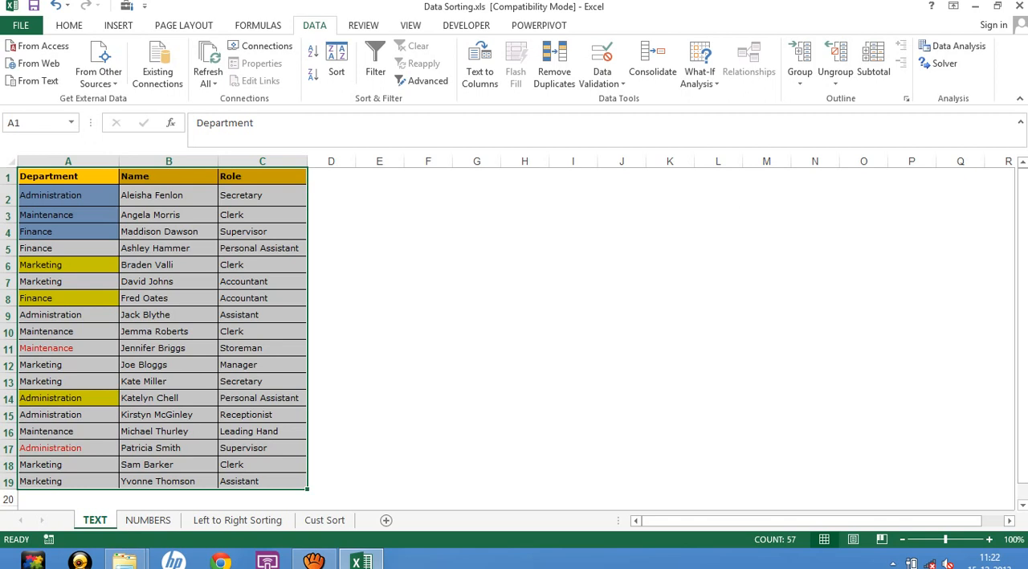
pyautogui.hotkey('alt', 'd')
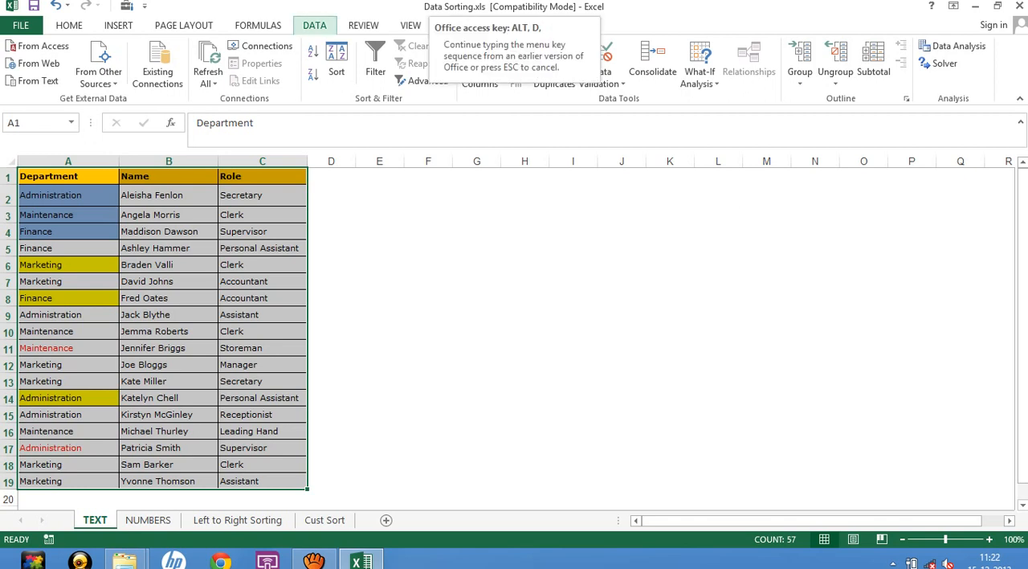
pyautogui.press('Escape')
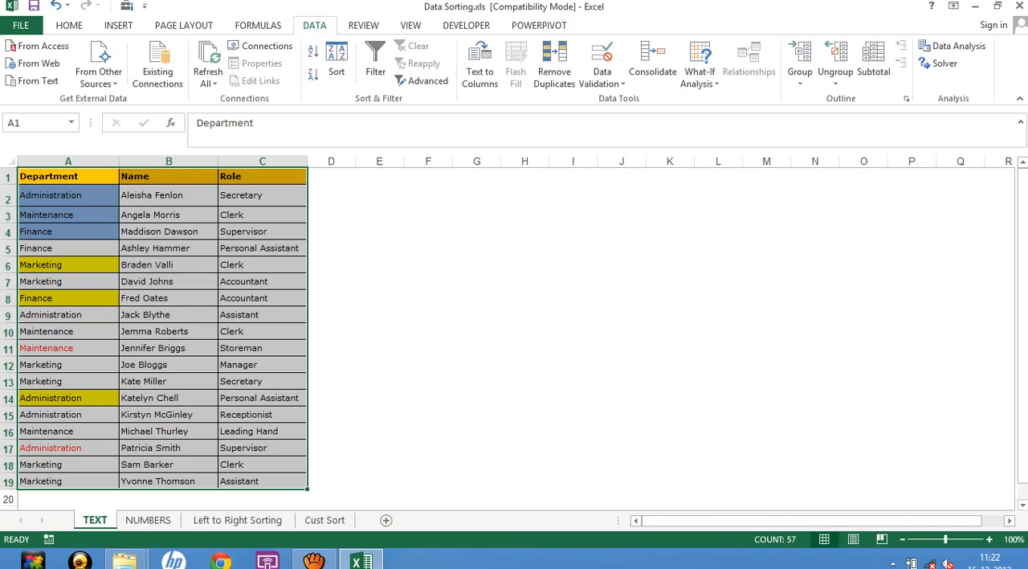
pyautogui.press('Return')
pyautogui.hotkey('alt', 'd')
pyautogui.press('s')
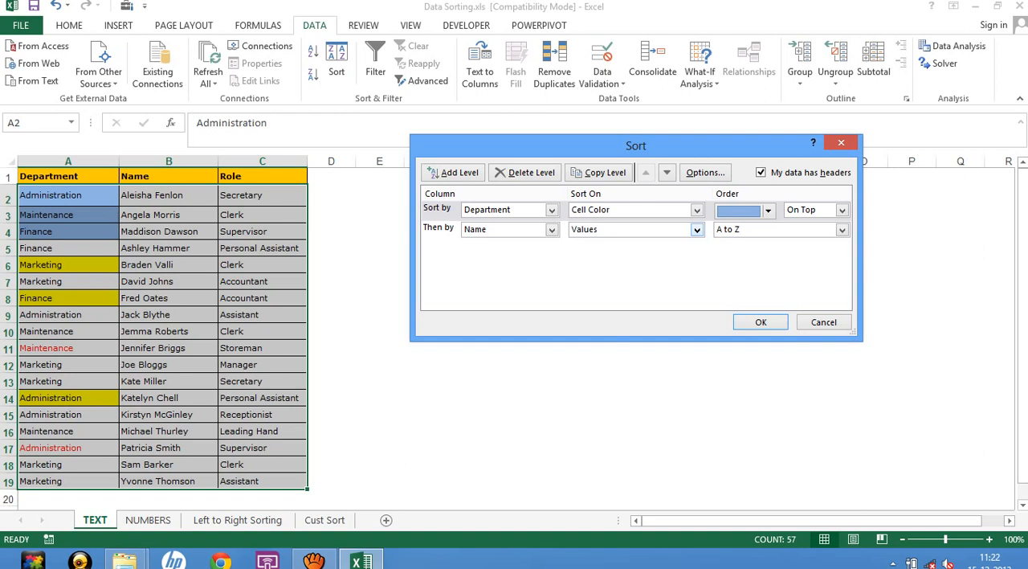
pyautogui.press('Return')
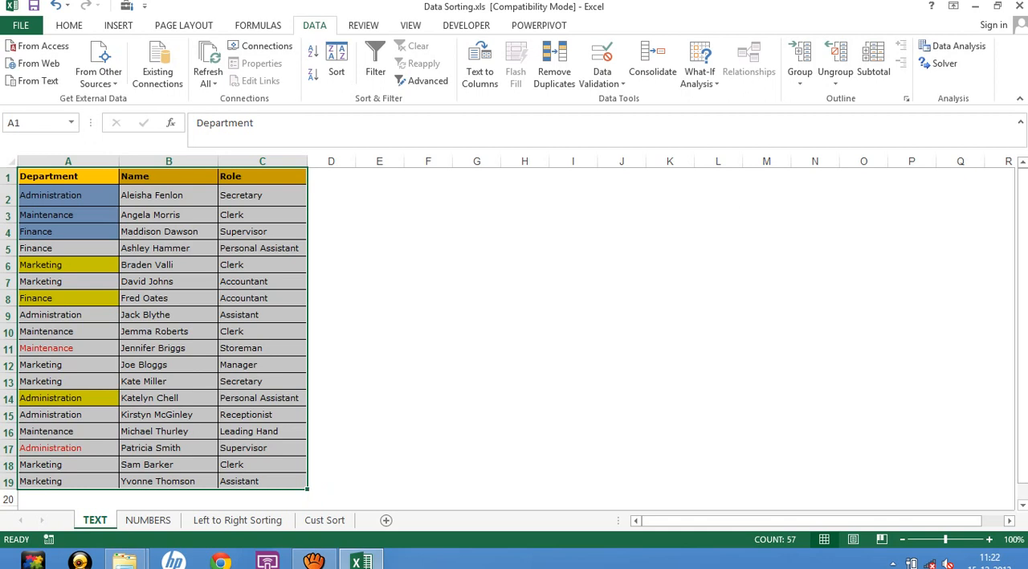
# Change the first sort level of A1:C19 to Department font color, with red on bottom, and apply the sort.
pyautogui.hotkey('alt', 'd')
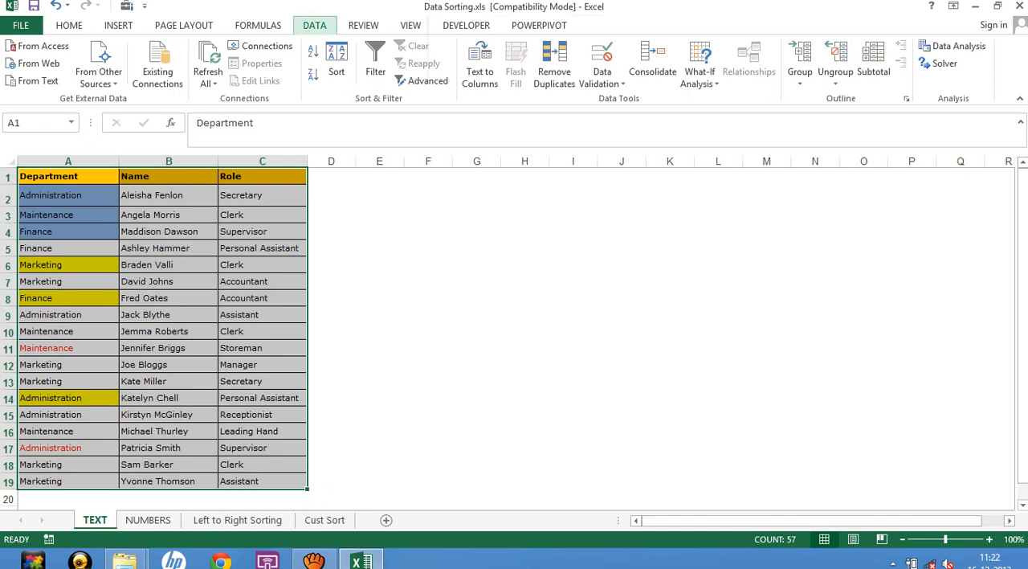
pyautogui.press('s')
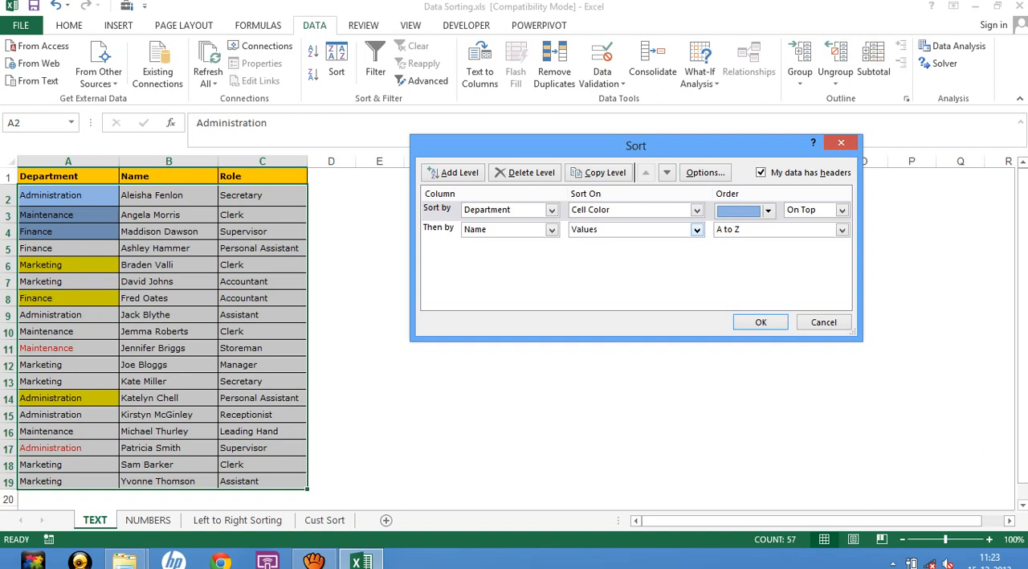
pyautogui.click(697, 210)
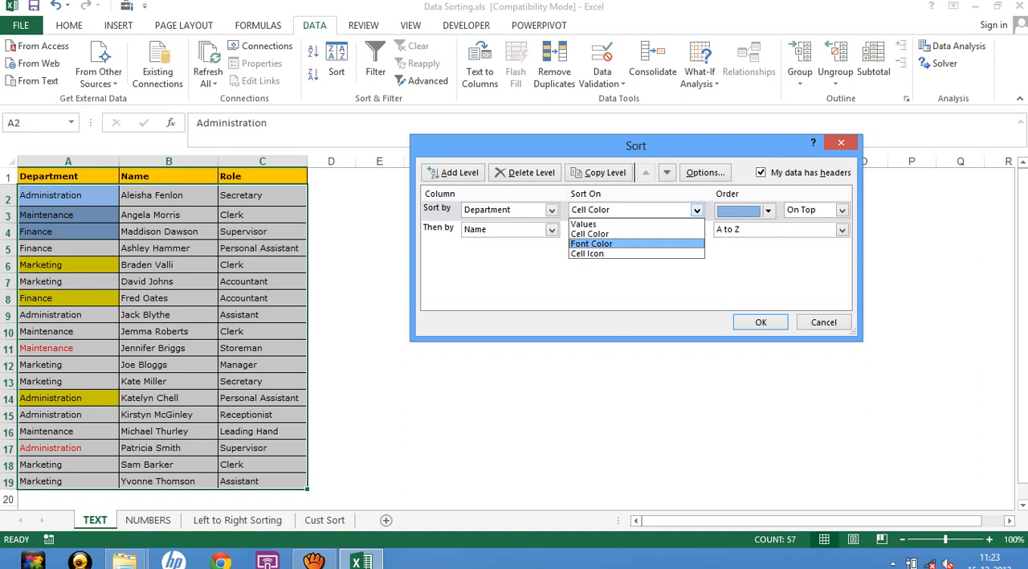
pyautogui.click(592, 243)
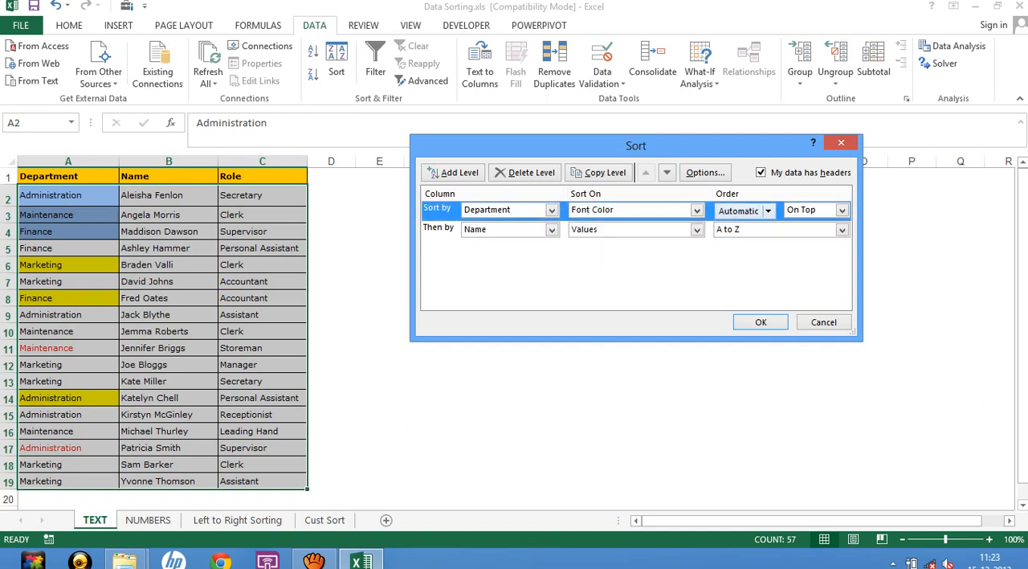
pyautogui.click(768, 211)
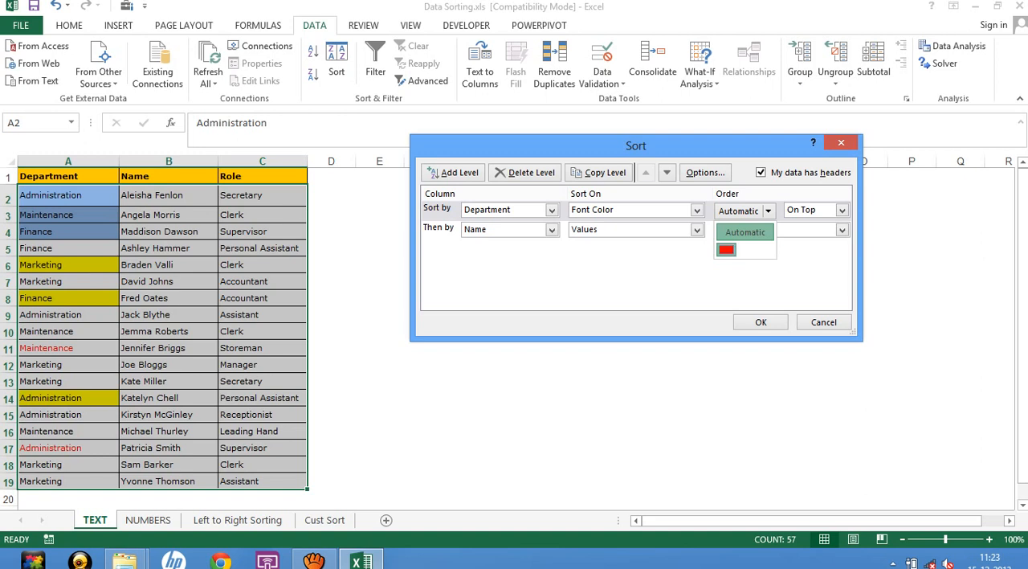
pyautogui.click(727, 250)
pyautogui.click(842, 210)
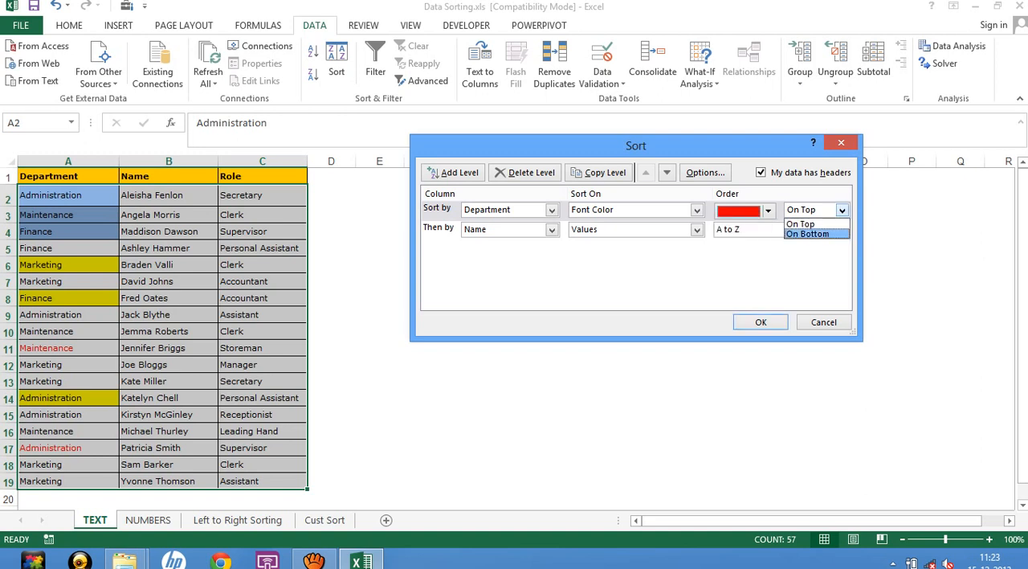
pyautogui.click(807, 234)
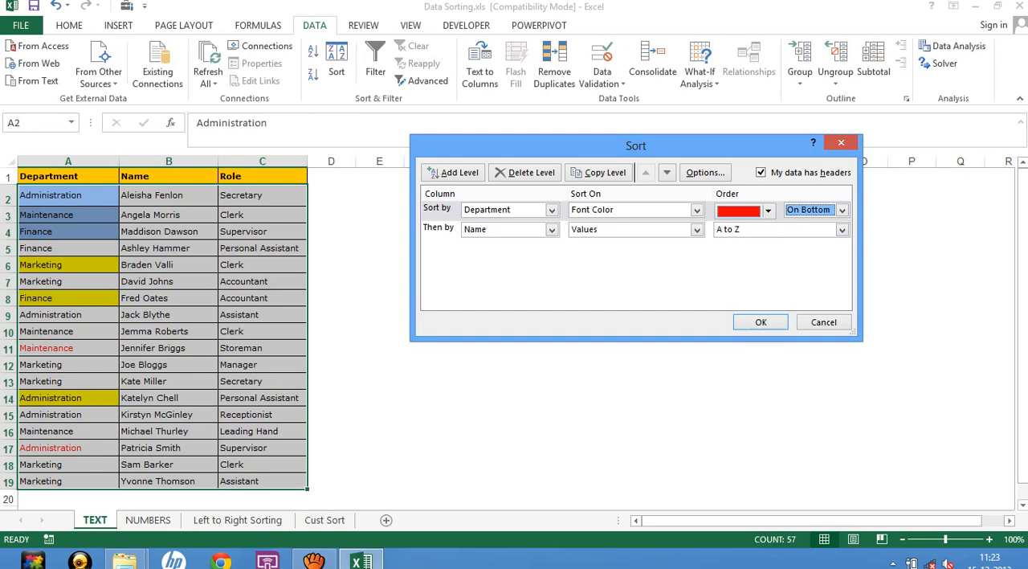
pyautogui.click(761, 322)
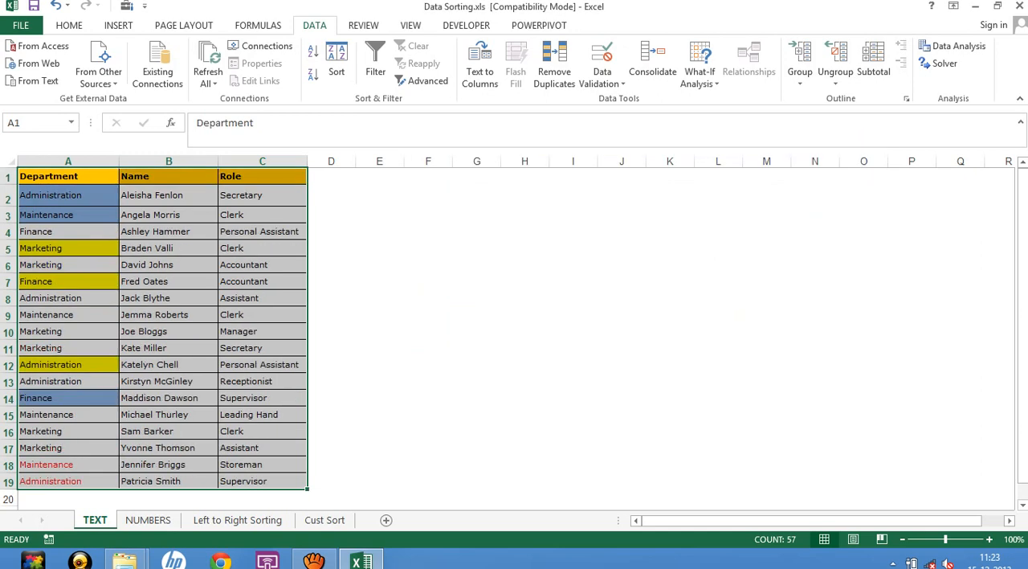
pyautogui.click(68, 465)
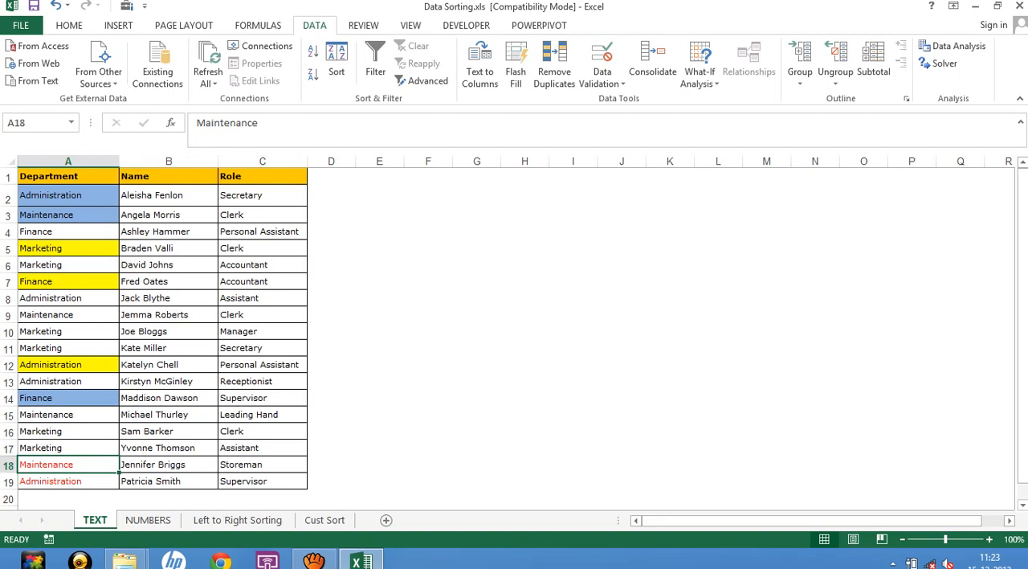
# Add filters to the header row of the Department, Name and Role table on the TEXT sheet.
pyautogui.moveTo(69, 176); pyautogui.dragTo(262, 481)
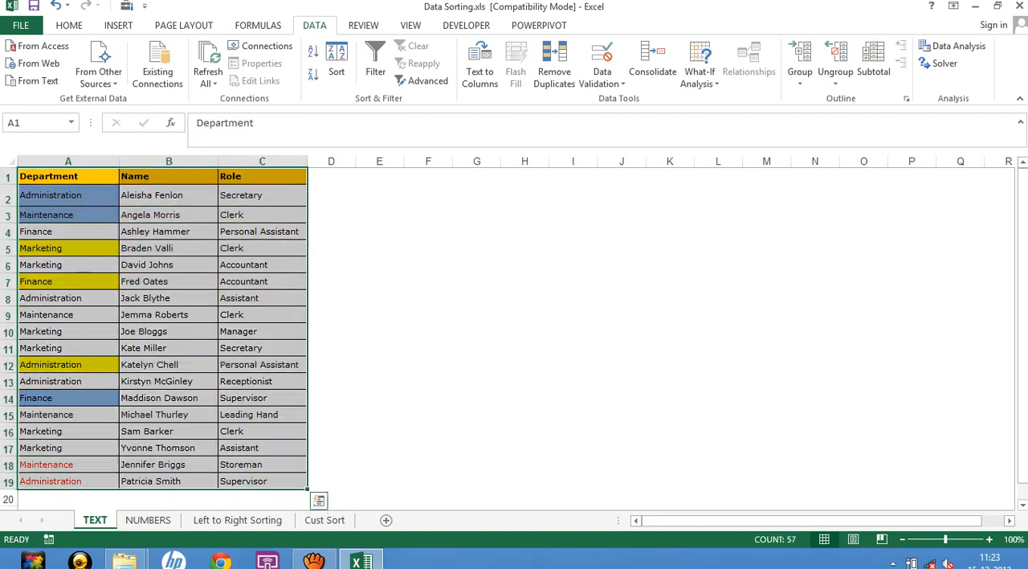
pyautogui.click(68, 176)
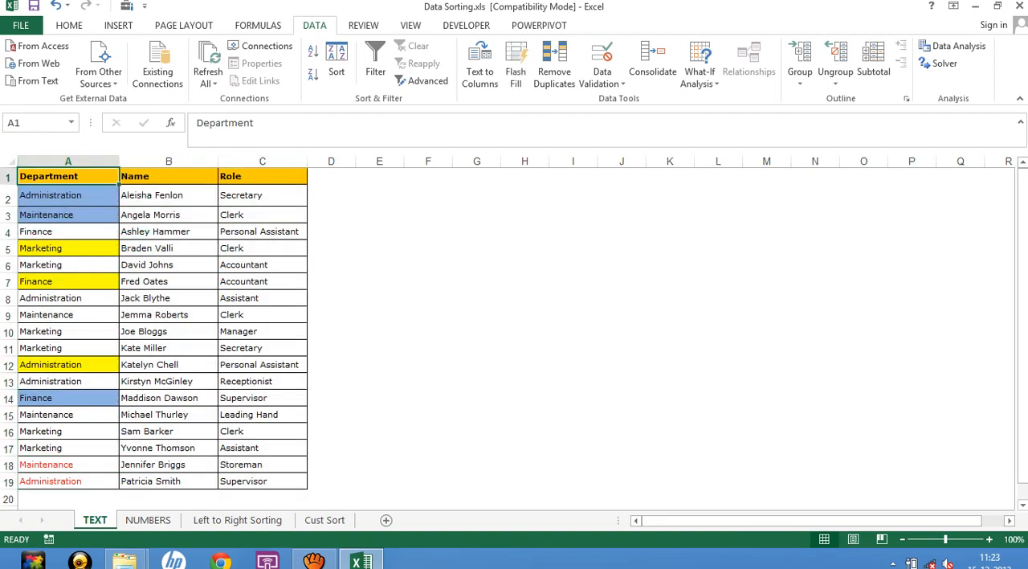
pyautogui.hotkey('alt', 'd')
pyautogui.press('f')
pyautogui.press('f')
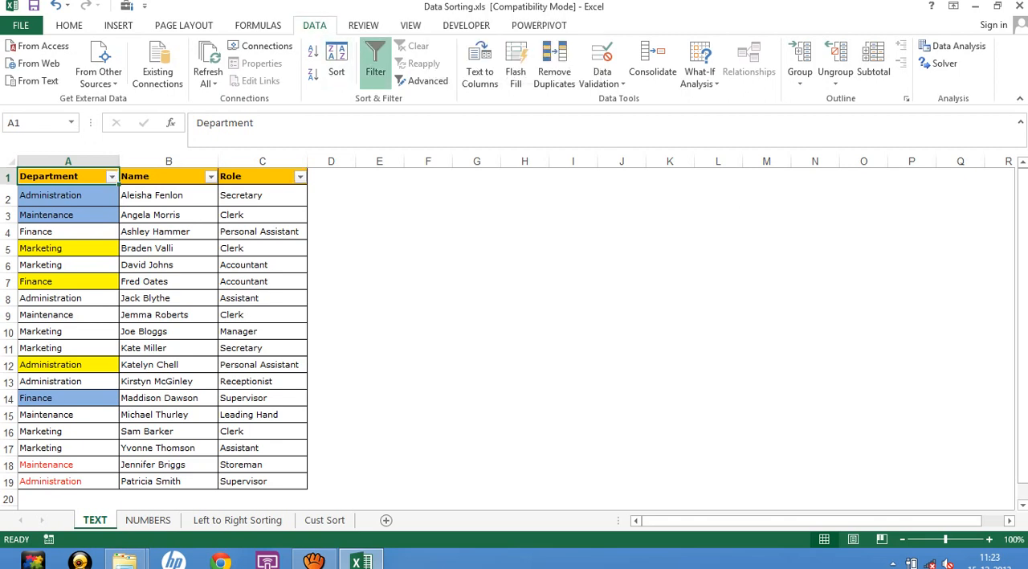
# Look at the Sort by Color choices in the Department column's filter, and close them without sorting.
pyautogui.hotkey('alt', 'Down')
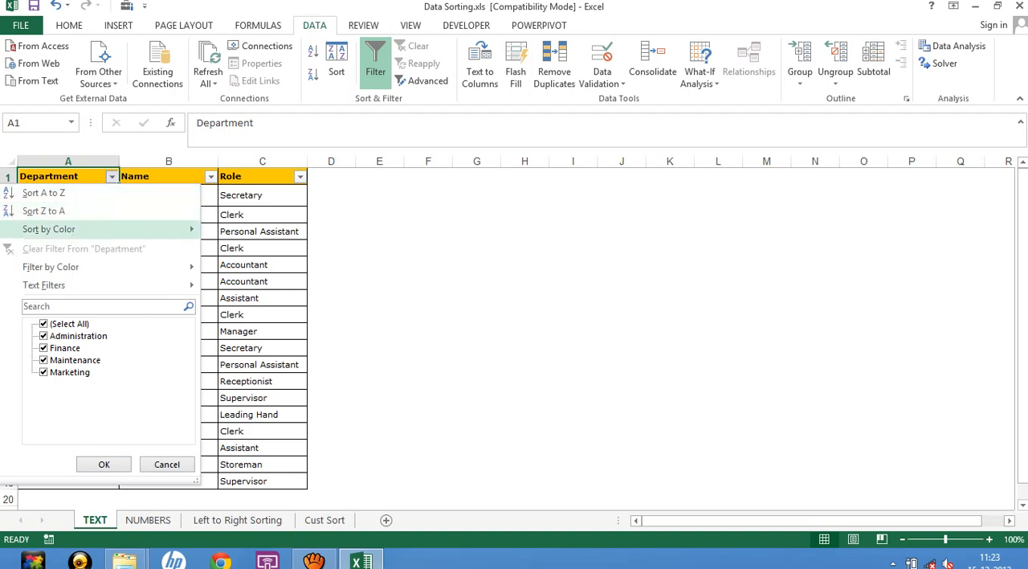
pyautogui.moveTo(50, 230)
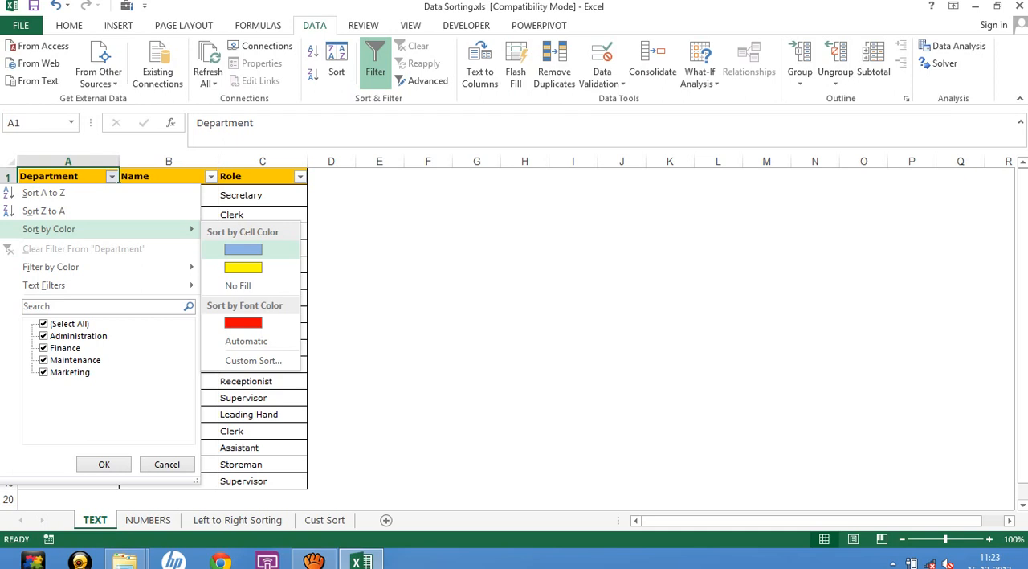
pyautogui.click(379, 264)
pyautogui.click(379, 264)
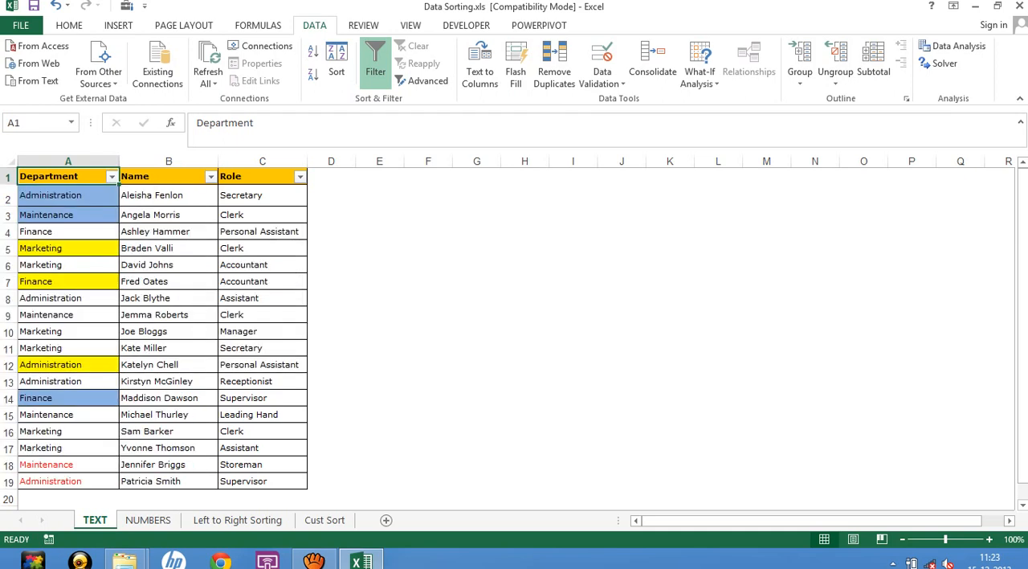
pyautogui.click(379, 264)
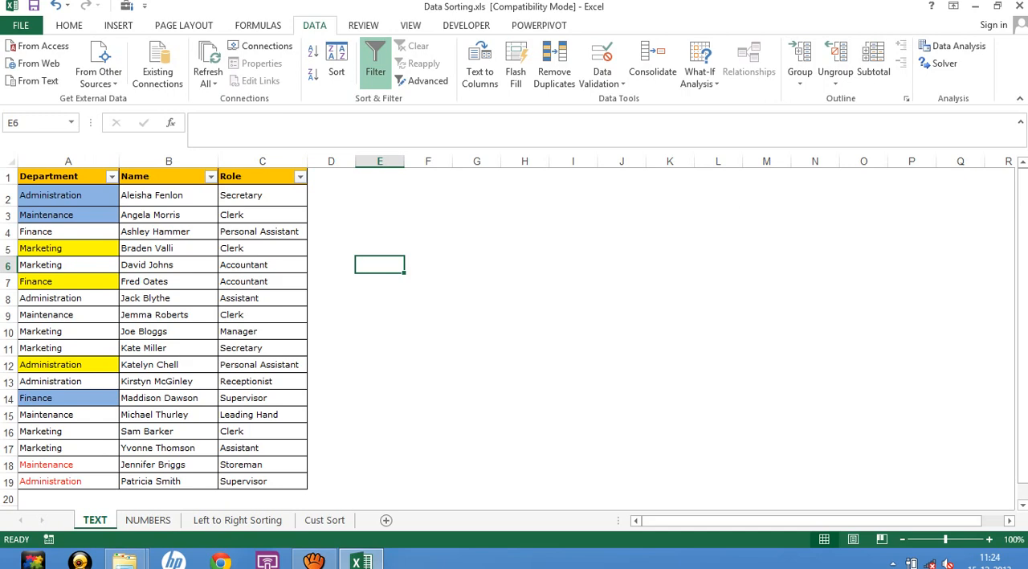
# Display the NUMBERS sheet, save Data Sorting.xls in its current format despite the compatibility check, and close it.
pyautogui.click(237, 520)
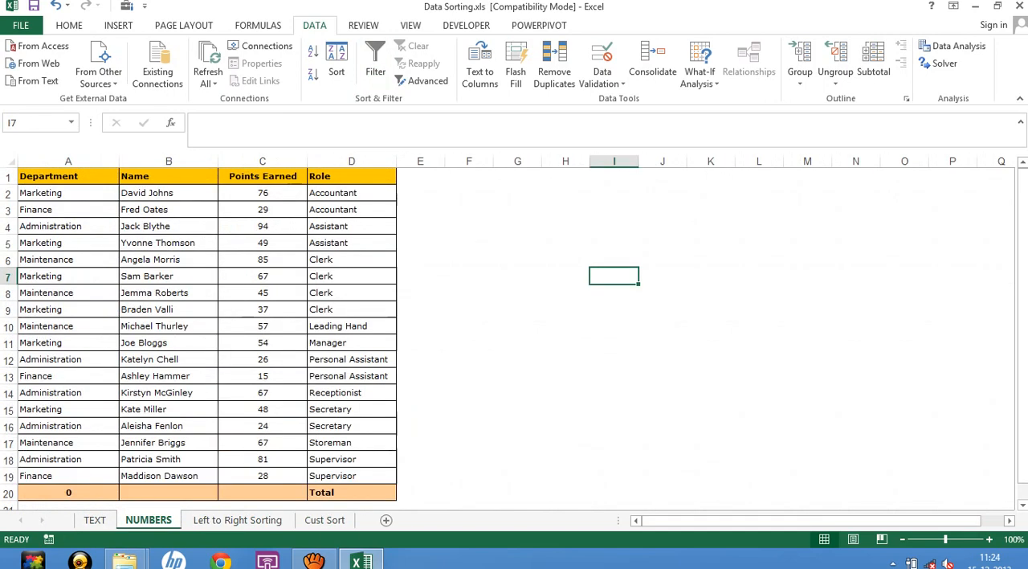
pyautogui.click(518, 276)
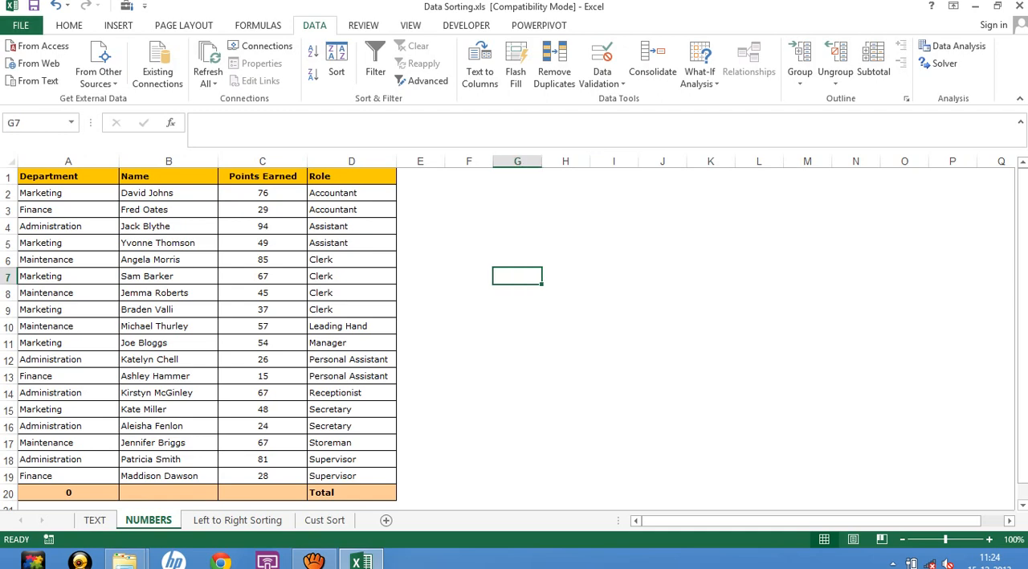
pyautogui.click(33, 5)
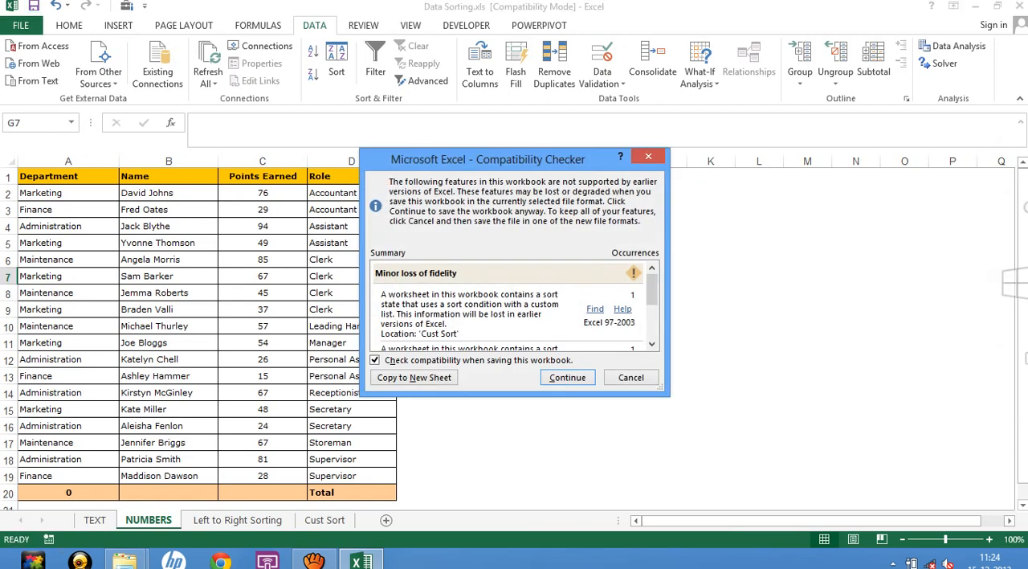
pyautogui.press('Return')
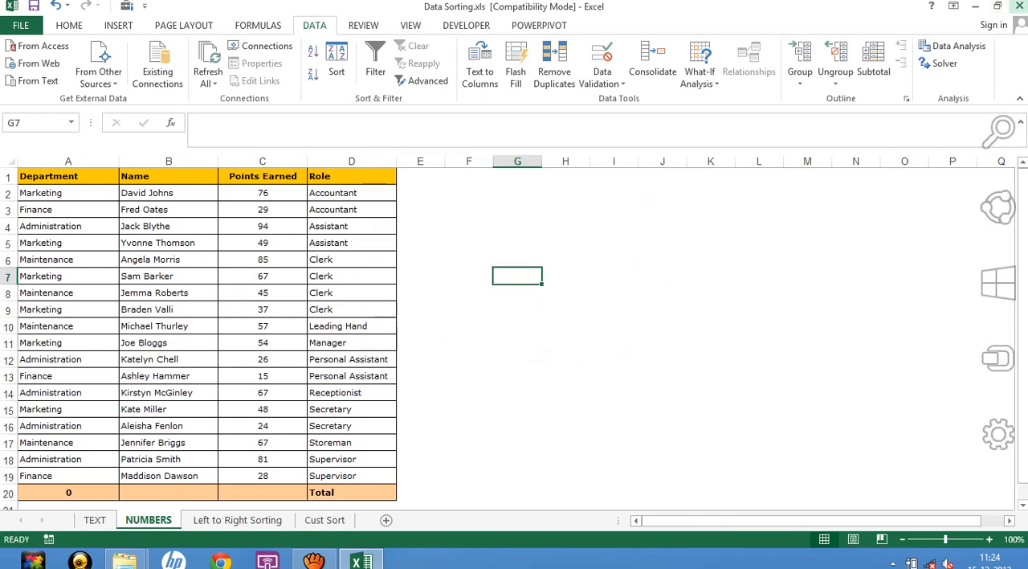
pyautogui.click(1019, 6)
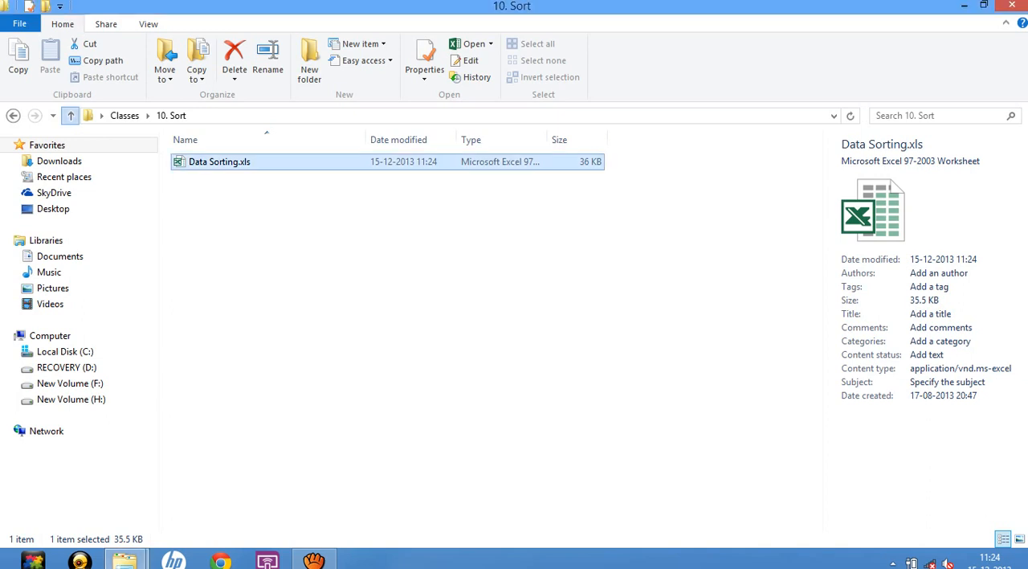
# Open Paste Special.xls from the "3. & 4 Paste Special & Freeze Pane" folder and show its ALL sheet.
pyautogui.click(70, 115)
pyautogui.doubleClick(241, 194)
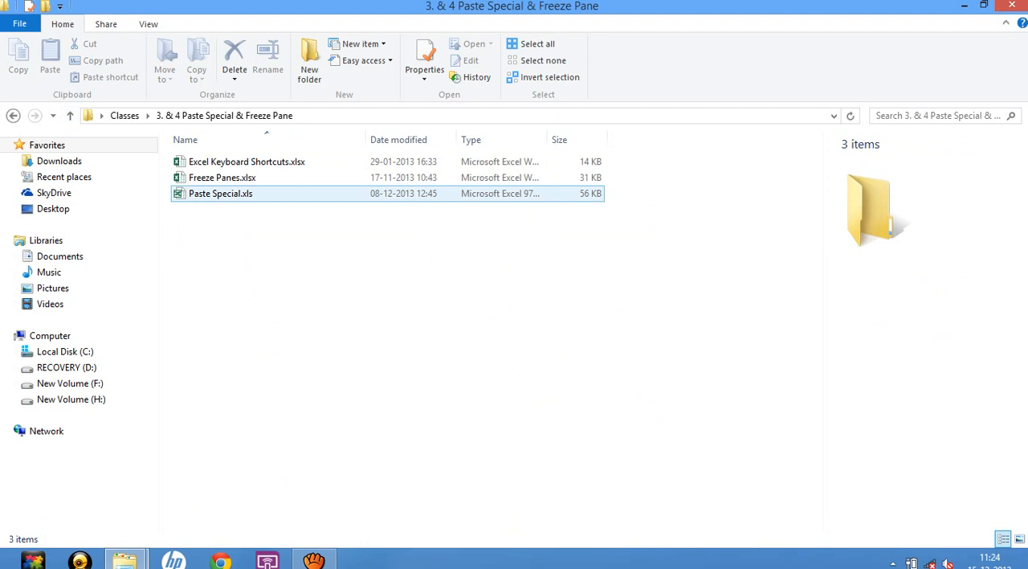
pyautogui.doubleClick(241, 193)
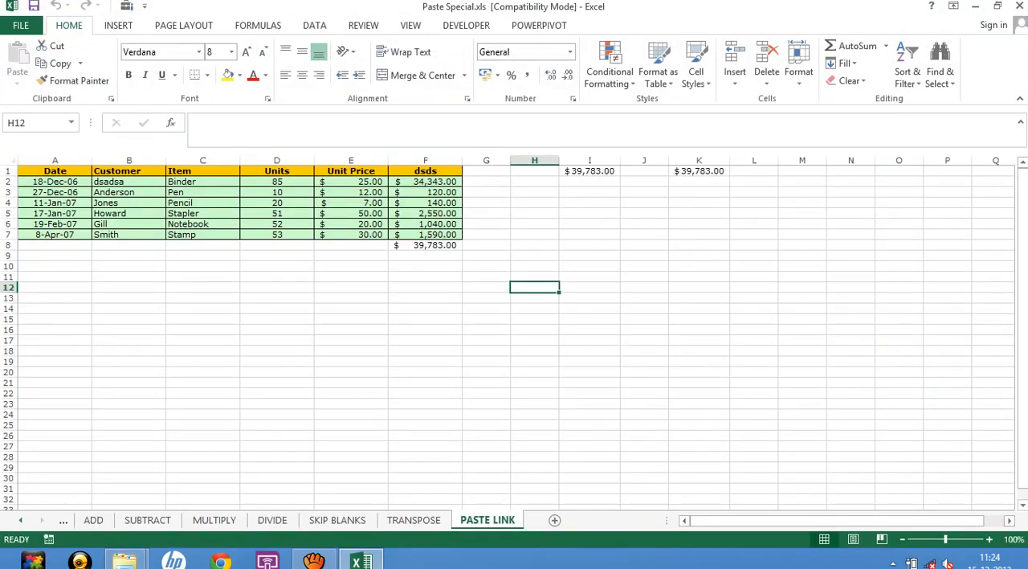
pyautogui.click(21, 521)
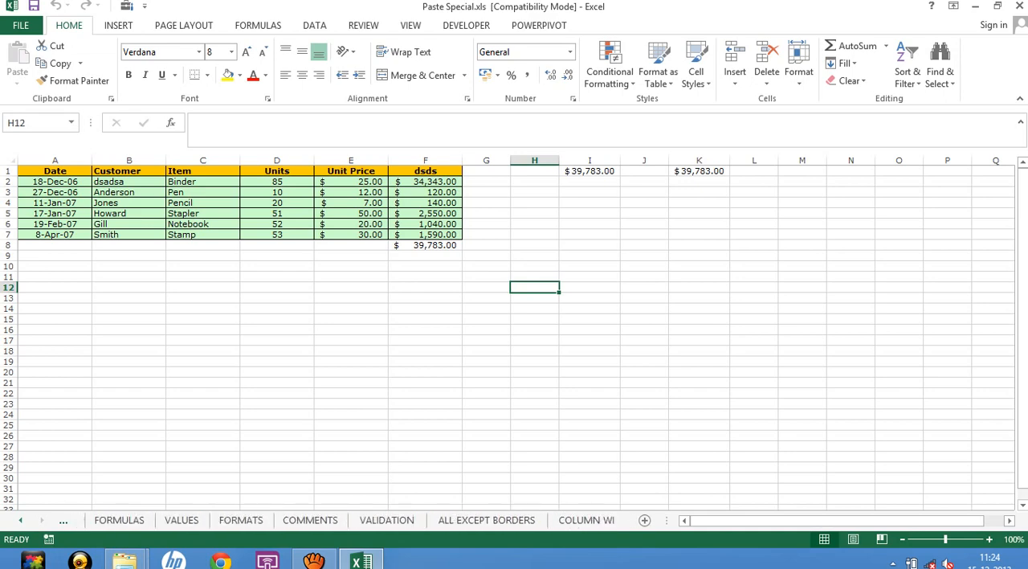
pyautogui.click(21, 521)
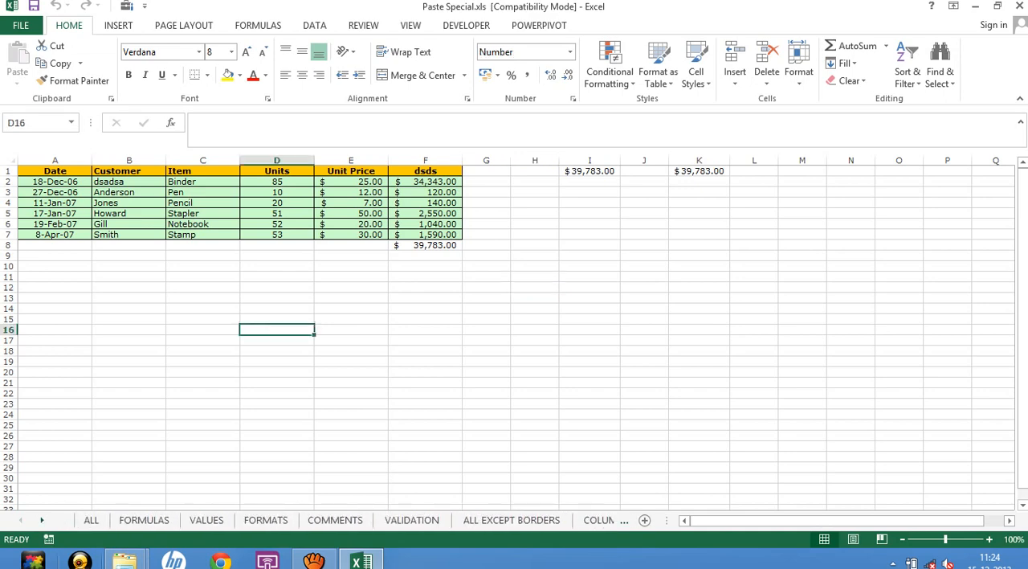
pyautogui.click(91, 520)
pyautogui.click(493, 391)
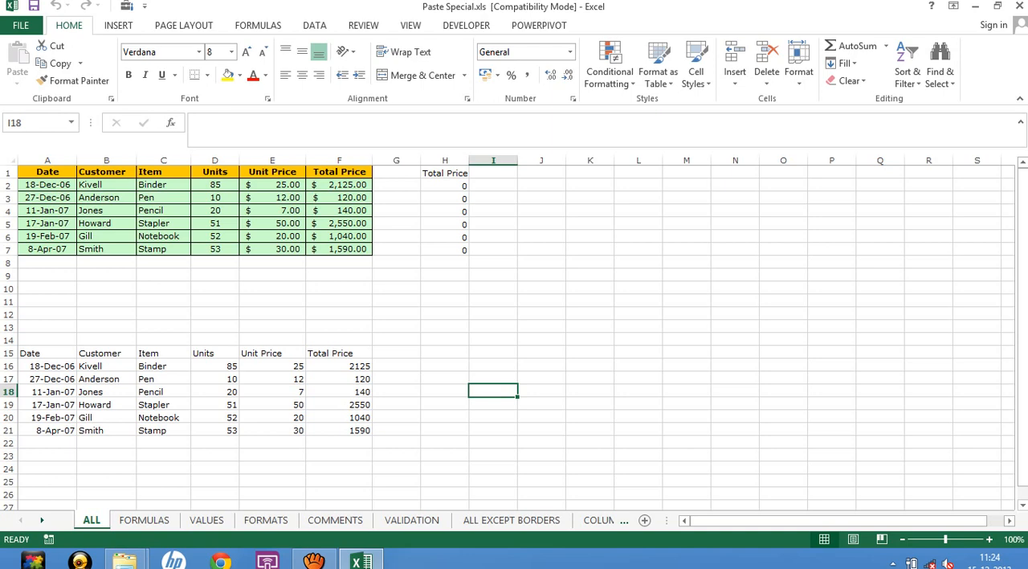
# Delete columns H and I from the ALL sheet.
pyautogui.moveTo(444, 160); pyautogui.dragTo(498, 160)
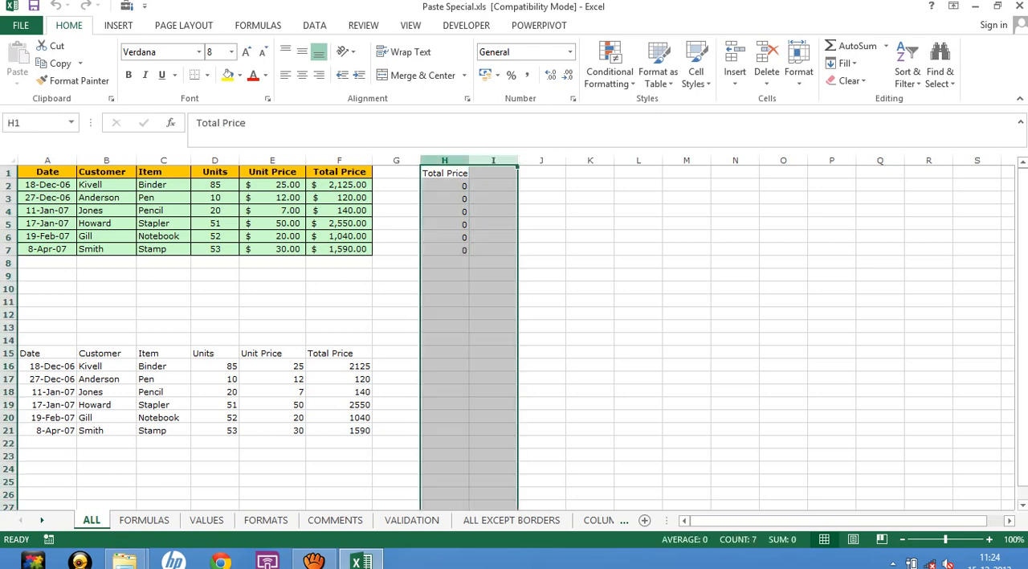
pyautogui.rightClick(455, 160)
pyautogui.click(482, 285)
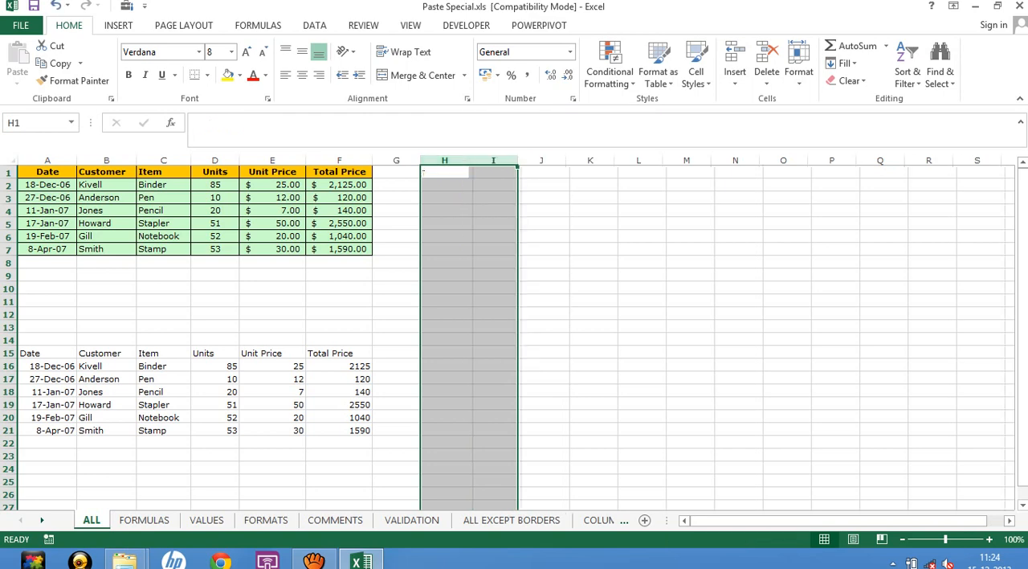
pyautogui.click(339, 301)
# Delete rows 14 to 24, containing the unformatted copy of the table.
pyautogui.moveTo(8, 340); pyautogui.dragTo(9, 420)
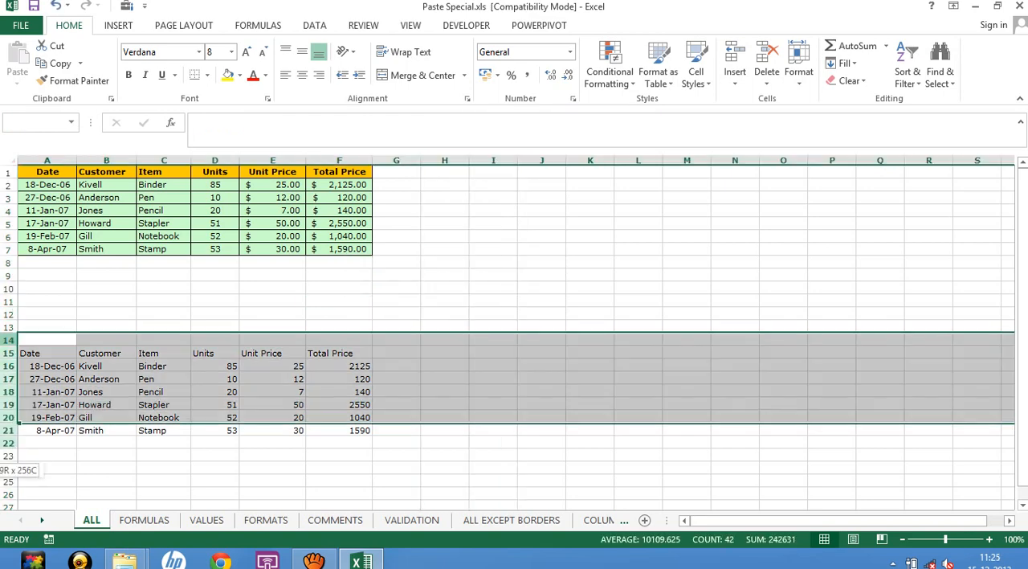
pyautogui.moveTo(9, 456); pyautogui.dragTo(9, 468)
pyautogui.rightClick(9, 375)
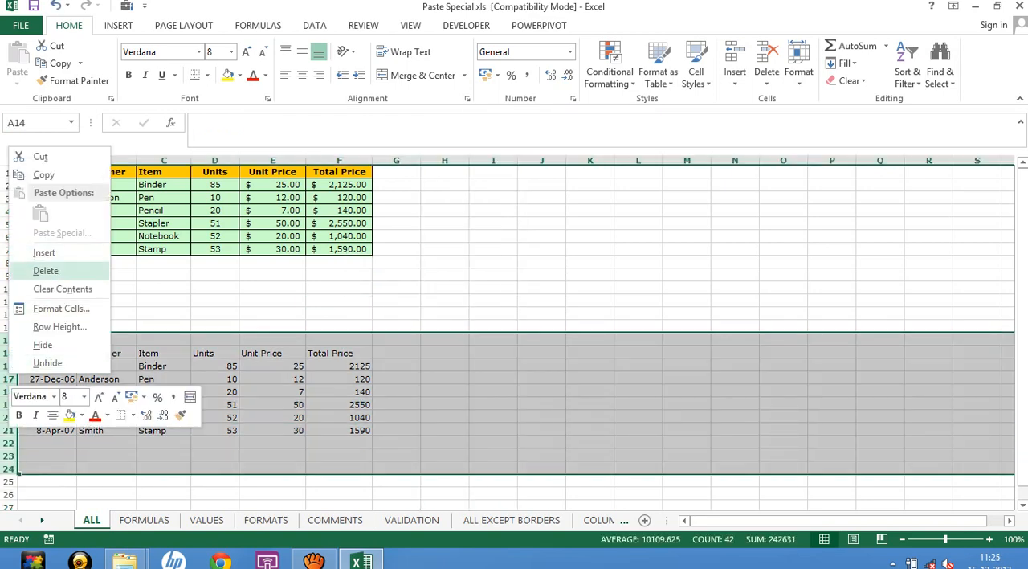
pyautogui.click(36, 271)
pyautogui.click(445, 287)
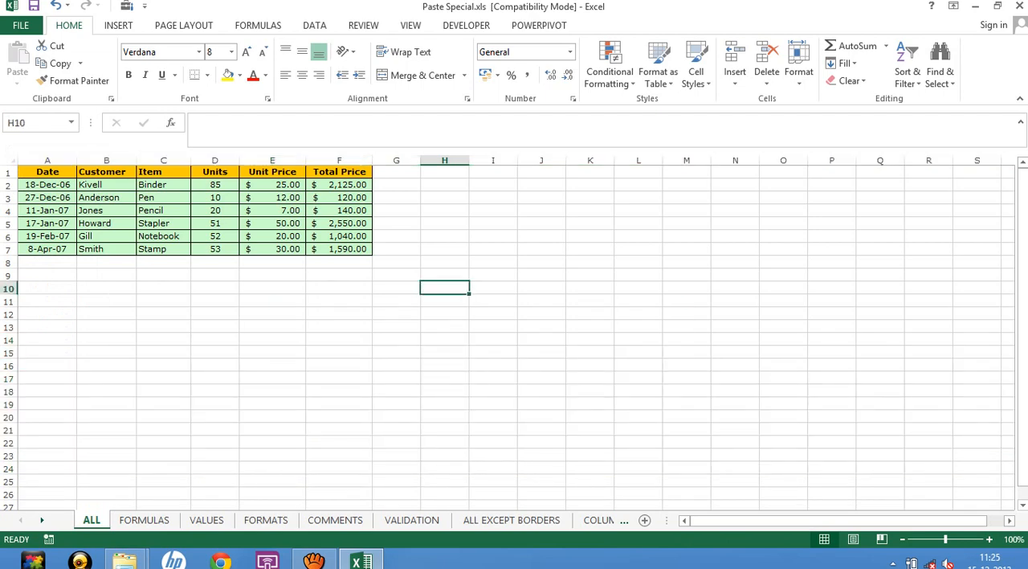
# Copy the table A1:F7, paste it with its formatting at I1, and clear the copy selection.
pyautogui.moveTo(164, 198); pyautogui.dragTo(340, 250)
pyautogui.hotkey('ctrl', 'c')
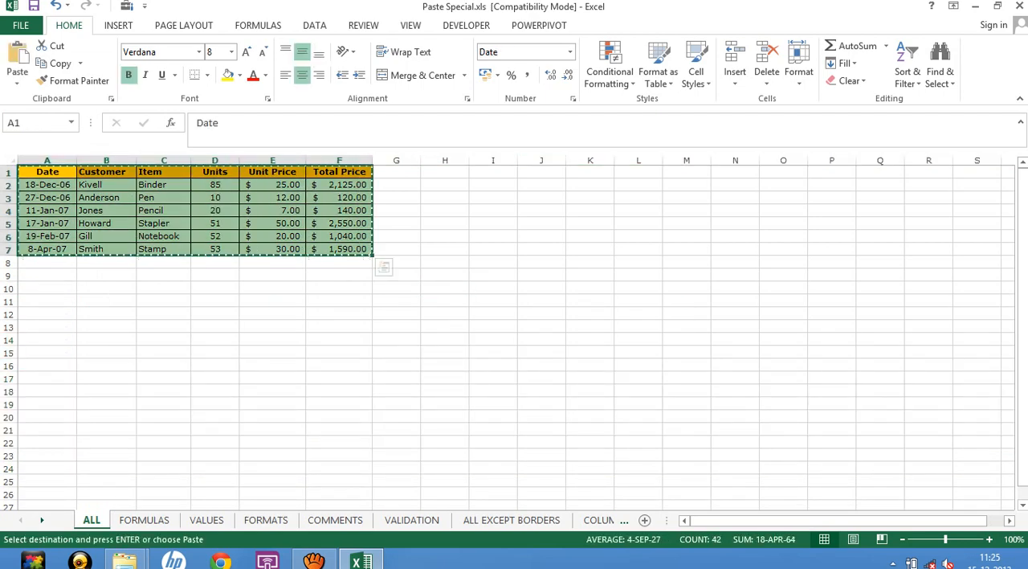
pyautogui.click(493, 172)
pyautogui.hotkey('ctrl', 'v')
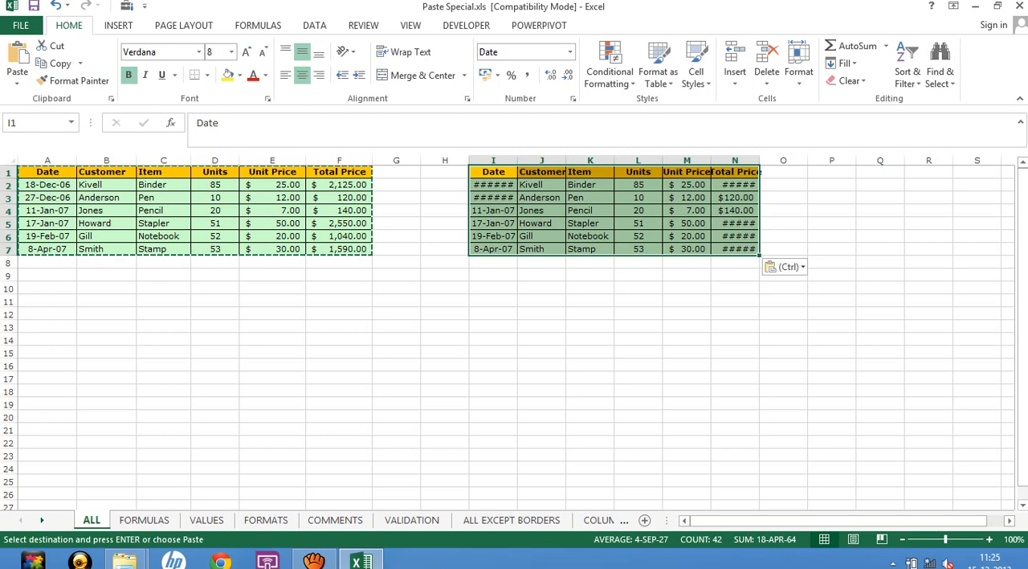
pyautogui.click(541, 377)
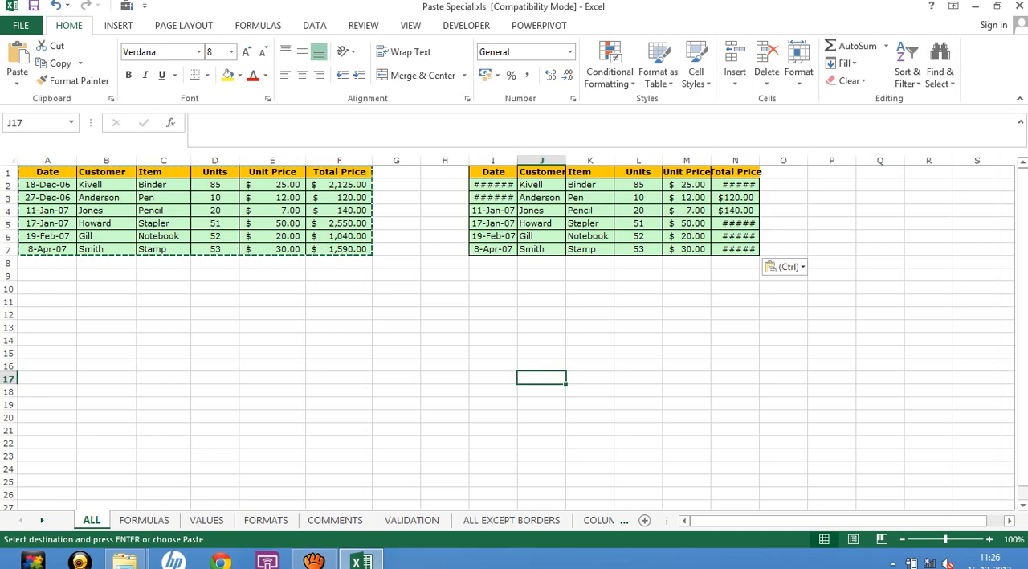
pyautogui.moveTo(1027, 567)
pyautogui.click(273, 288)
pyautogui.press('Escape')
pyautogui.click(164, 340)
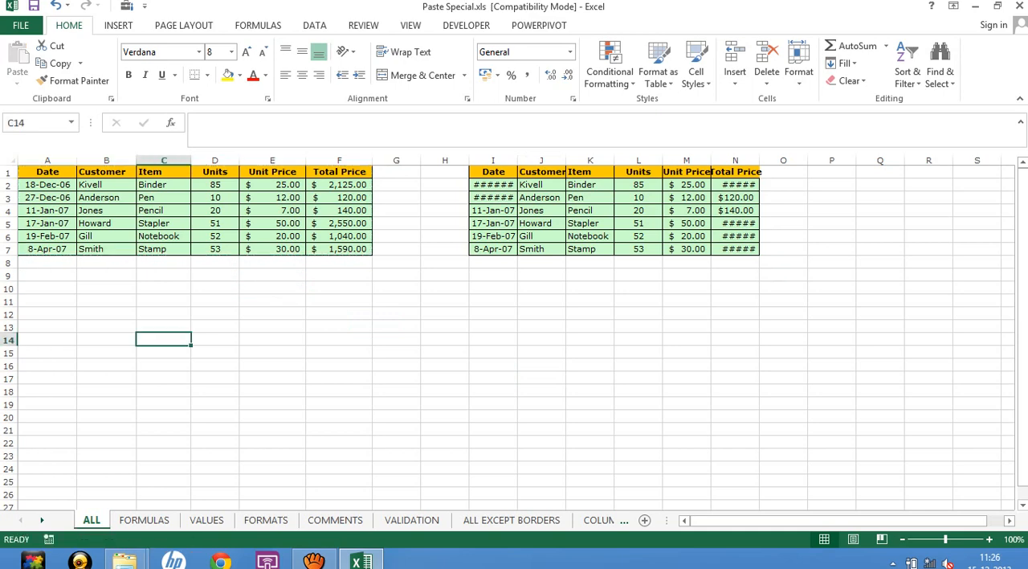
pyautogui.click(339, 327)
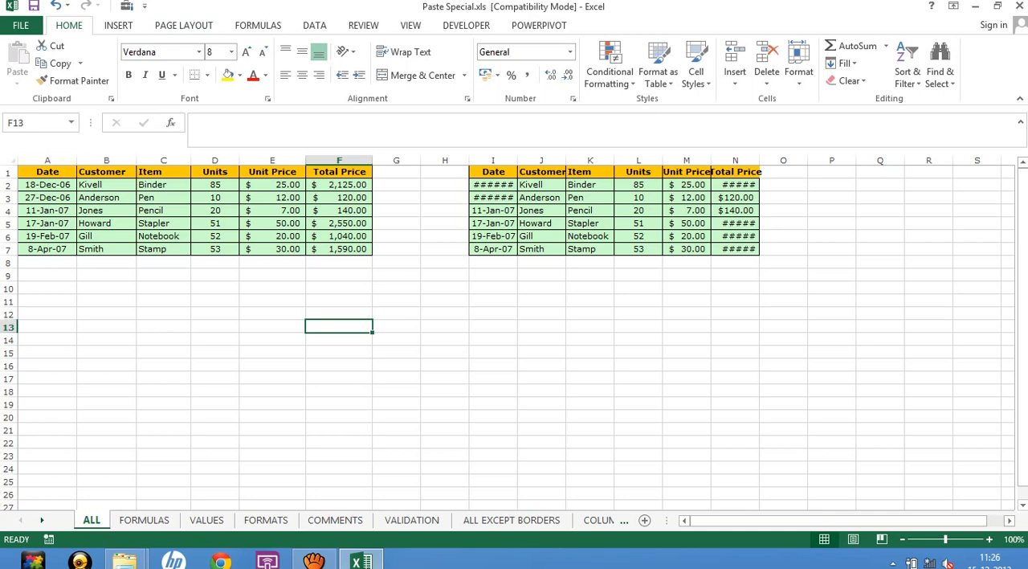
pyautogui.click(164, 327)
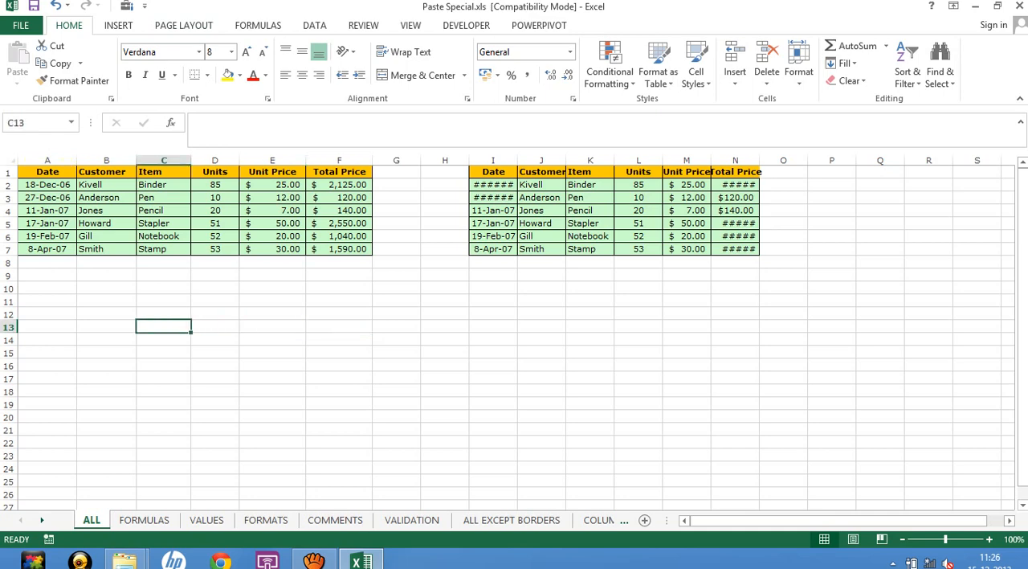
# Close Paste Special.xls without saving its changes.
pyautogui.moveTo(1027, 1)
pyautogui.click(1019, 5)
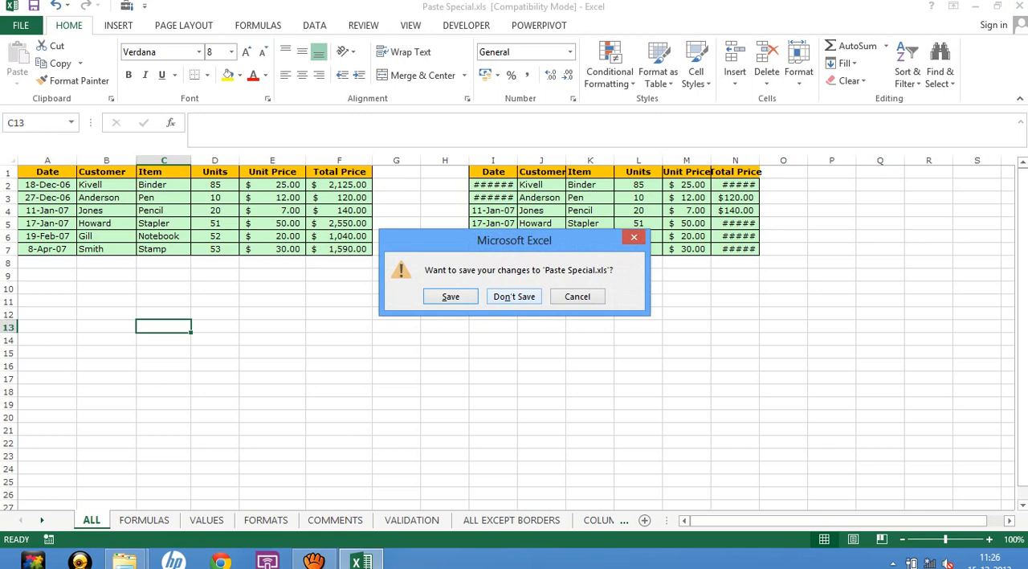
pyautogui.click(515, 296)
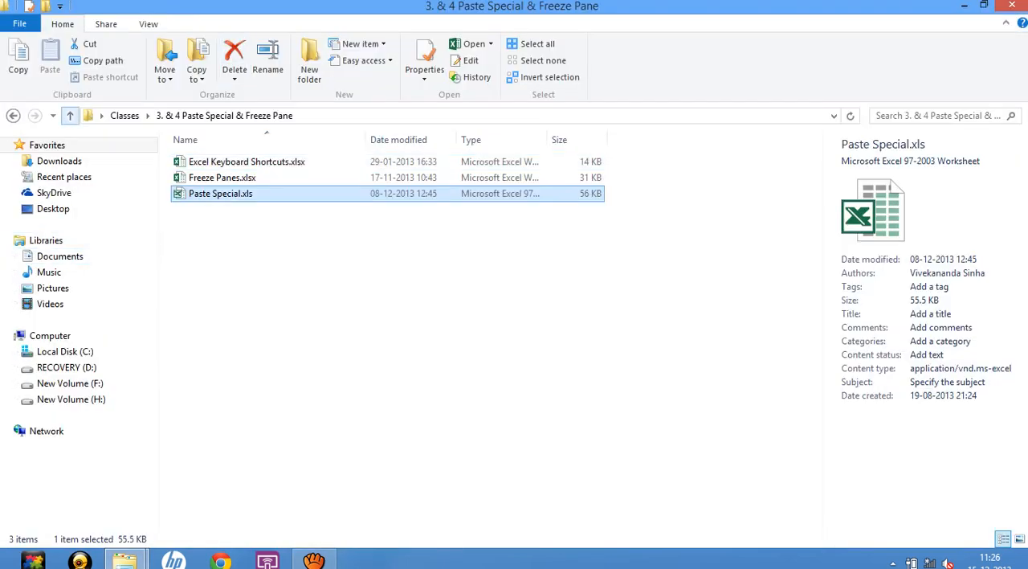
# Open Basic.xlsx from the "6. Pivot Tables" folder inside Classes.
pyautogui.click(70, 115)
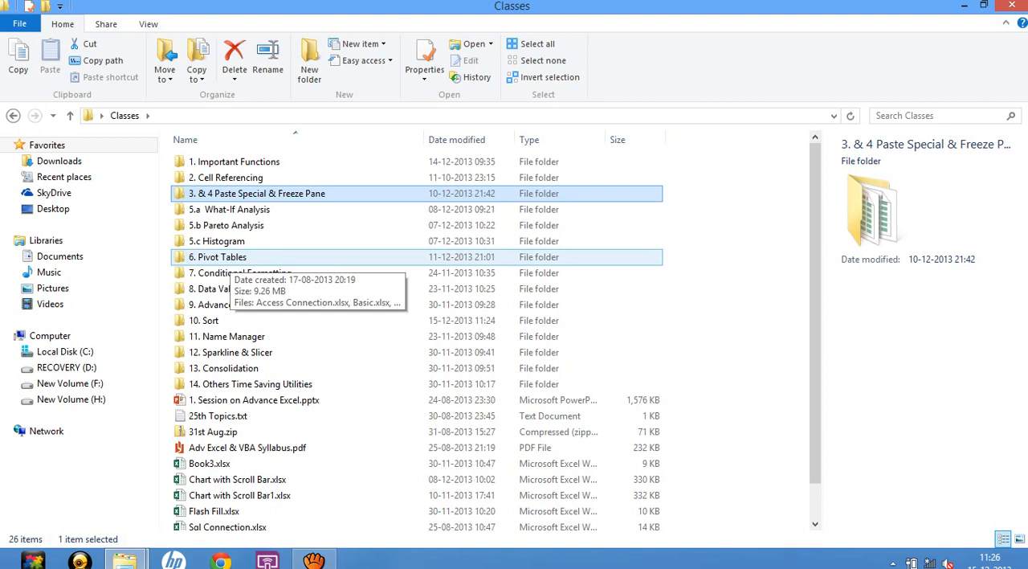
pyautogui.doubleClick(232, 257)
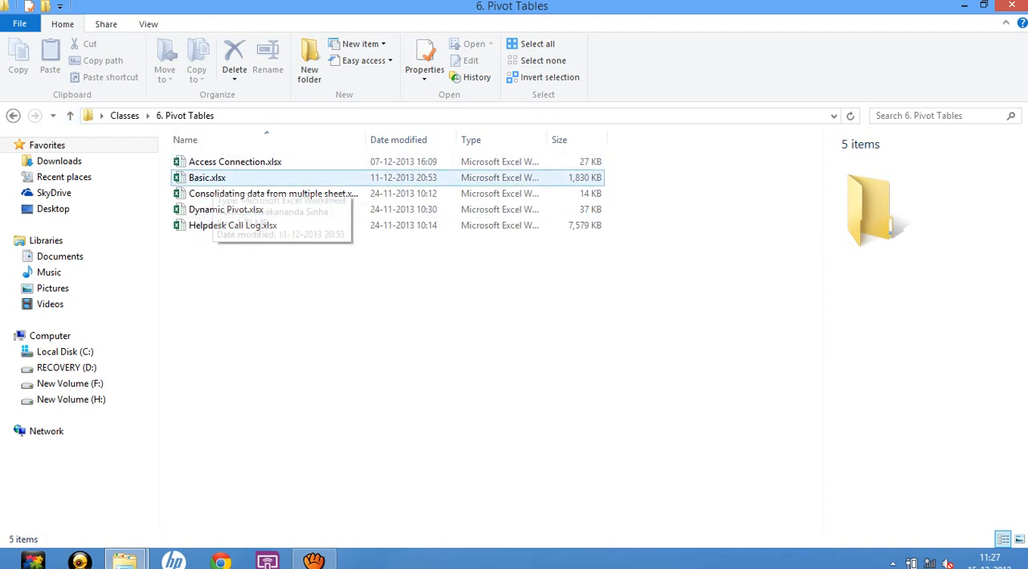
pyautogui.click(213, 177)
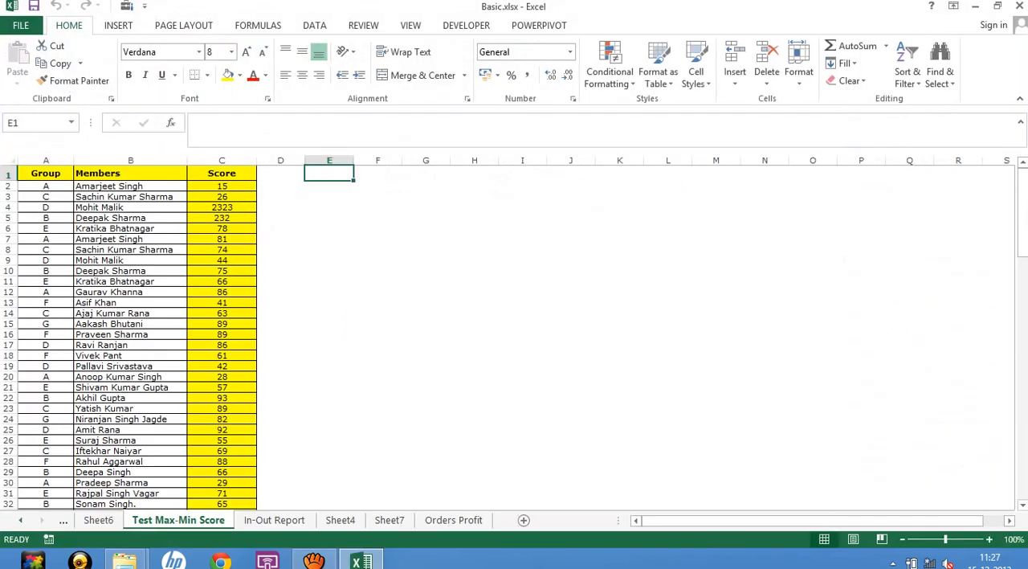
# Delete Sheet1, the first worksheet in the workbook, containing the pivot table that counts Case Id.
pyautogui.click(21, 520)
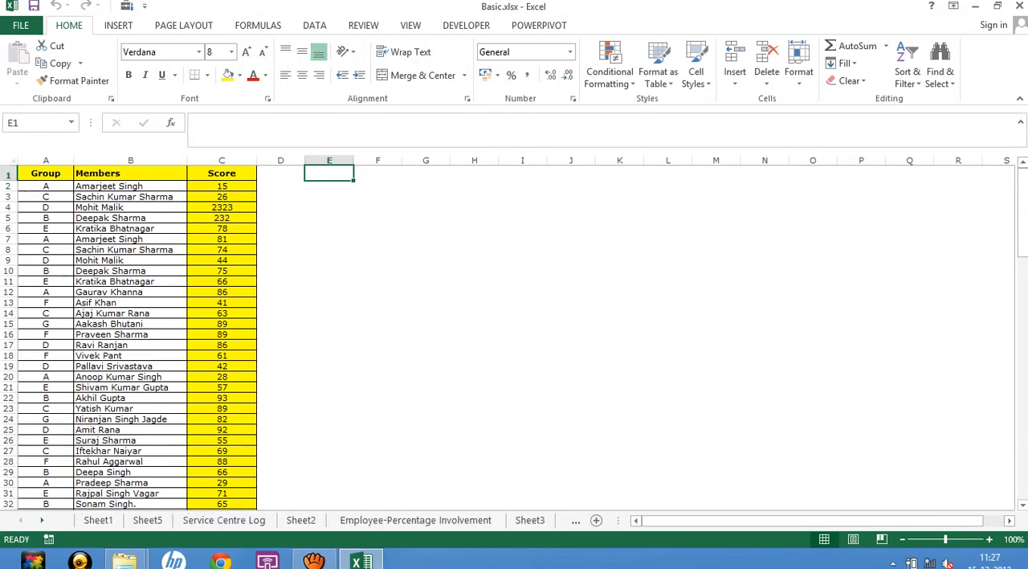
pyautogui.click(99, 520)
pyautogui.rightClick(98, 519)
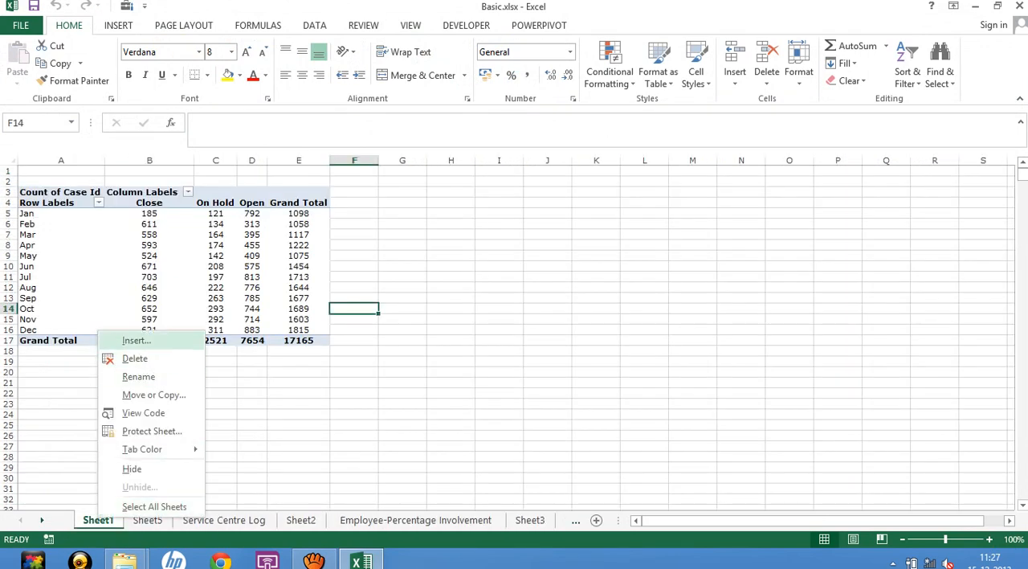
pyautogui.click(134, 358)
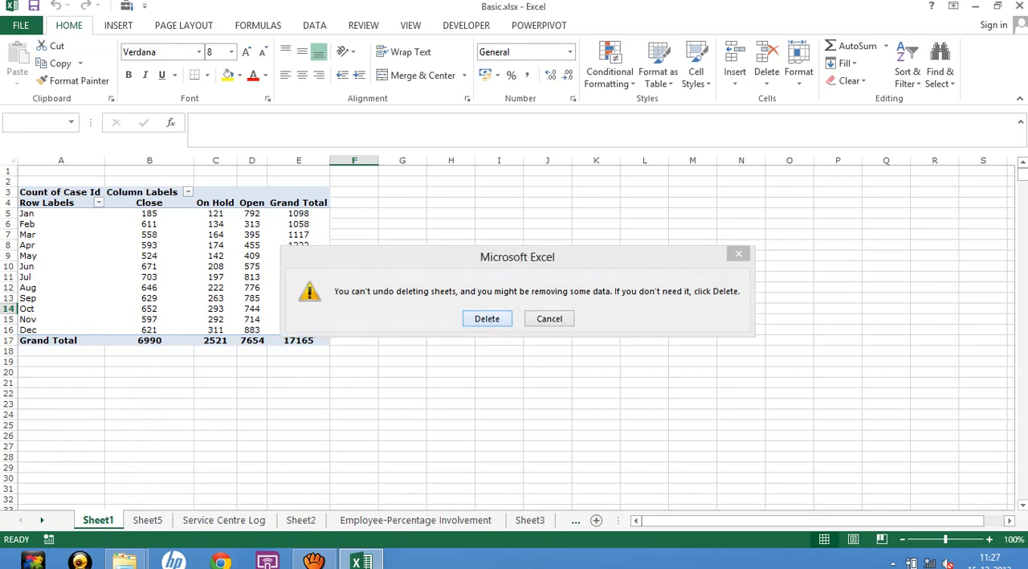
pyautogui.click(487, 318)
# Delete Sheet5, containing the pivot table that counts Status.
pyautogui.rightClick(98, 520)
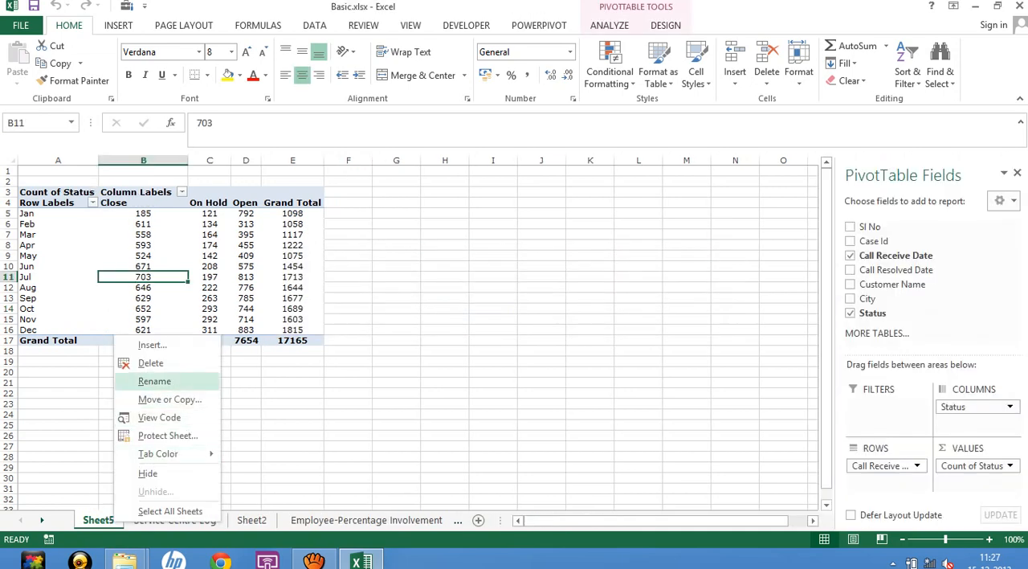
pyautogui.click(150, 362)
pyautogui.click(487, 318)
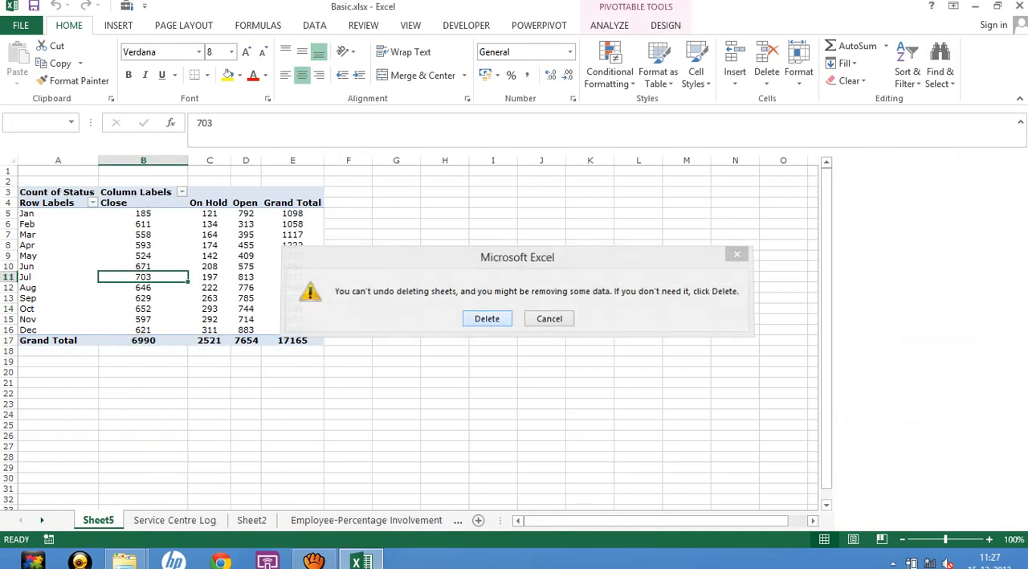
pyautogui.click(110, 341)
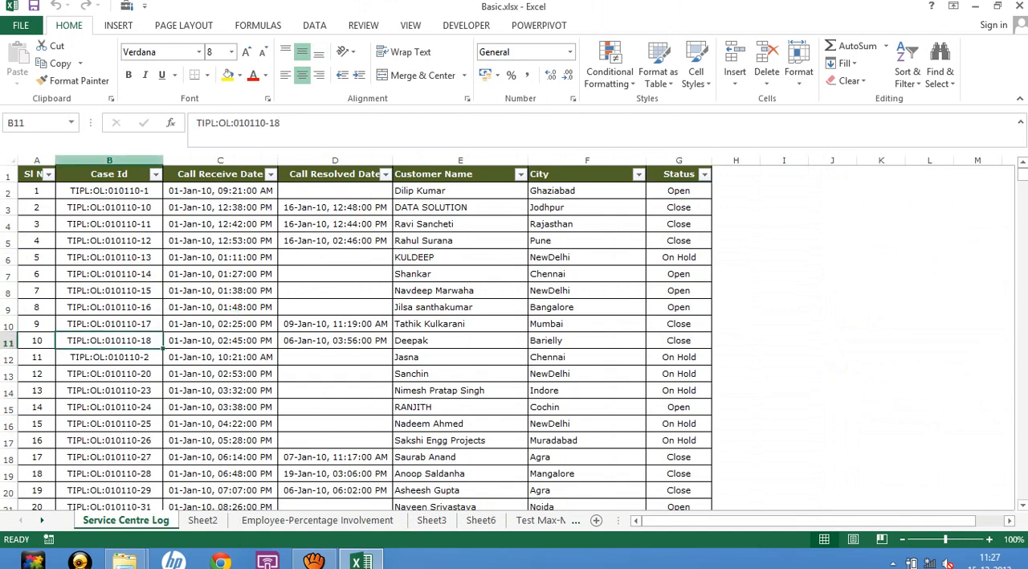
# Examine the Service Centre Log columns from Case Id to Status, including the values offered by the Status filter.
pyautogui.click(109, 174)
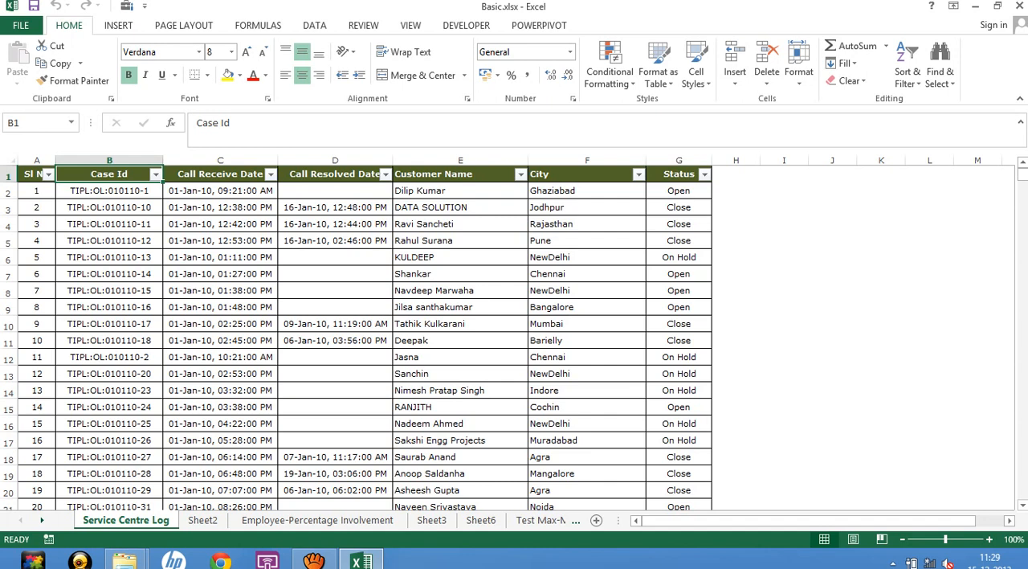
pyautogui.click(109, 207)
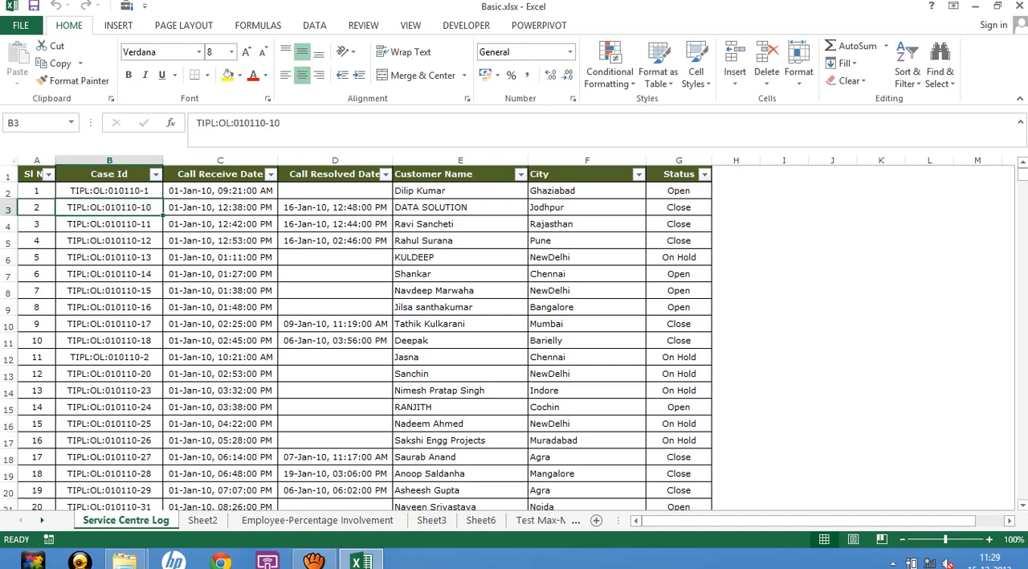
pyautogui.click(109, 240)
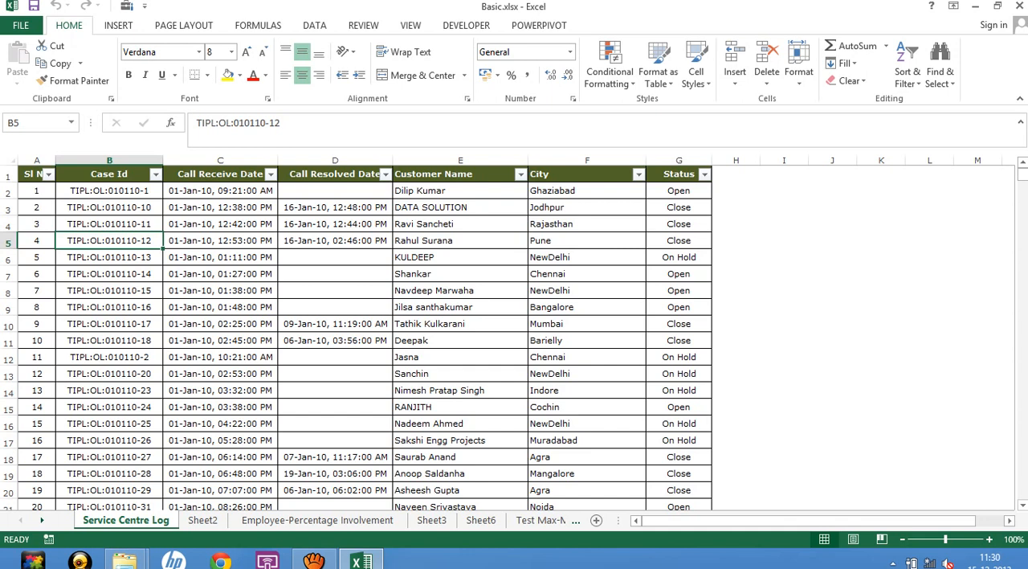
pyautogui.click(220, 190)
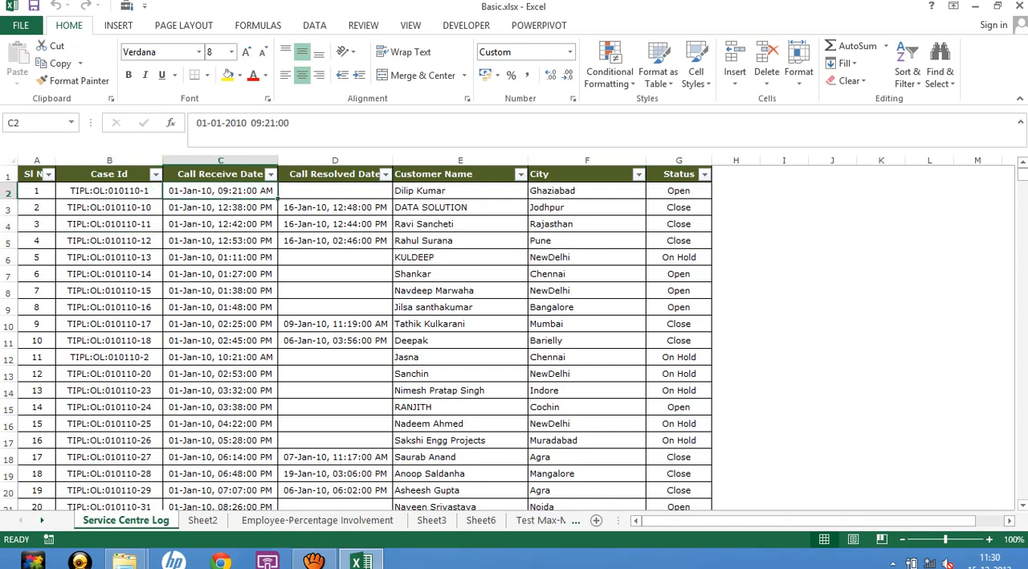
pyautogui.click(335, 190)
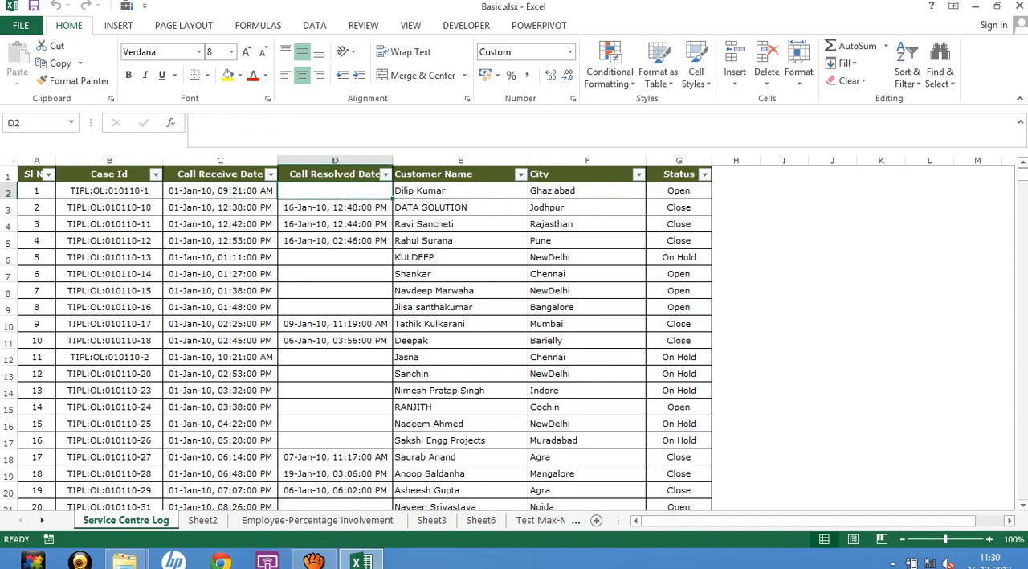
pyautogui.click(460, 190)
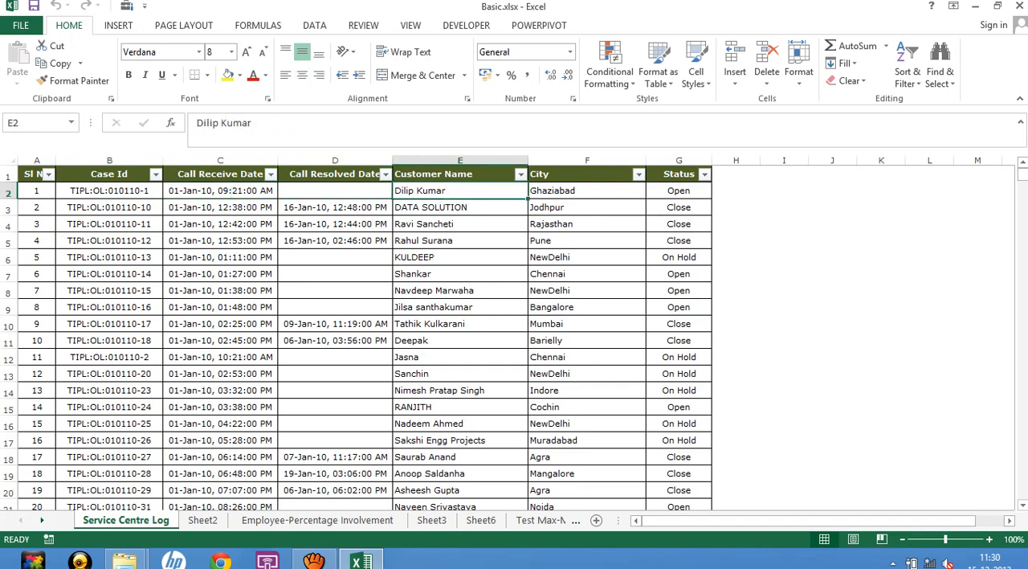
pyautogui.click(587, 191)
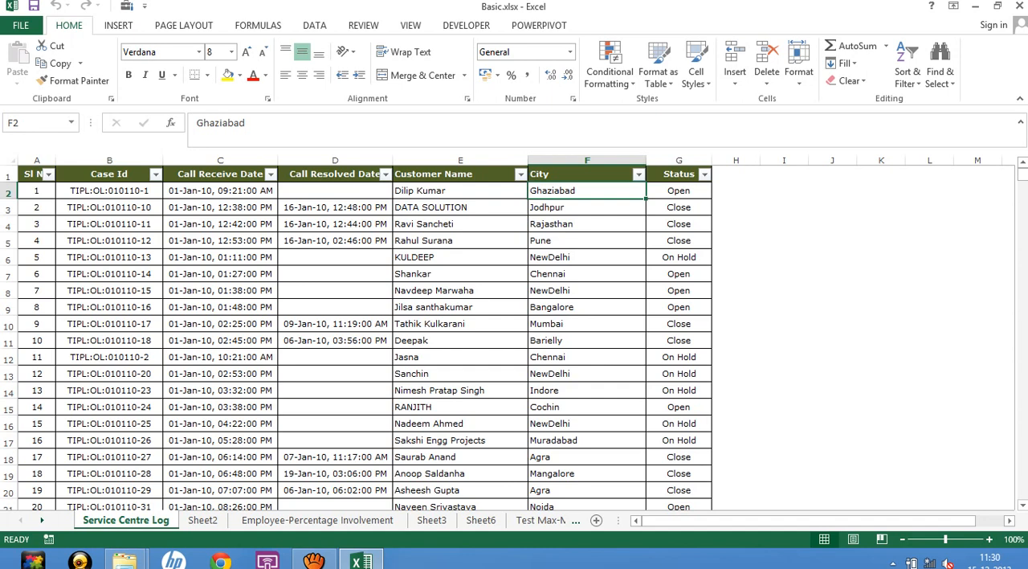
pyautogui.click(678, 191)
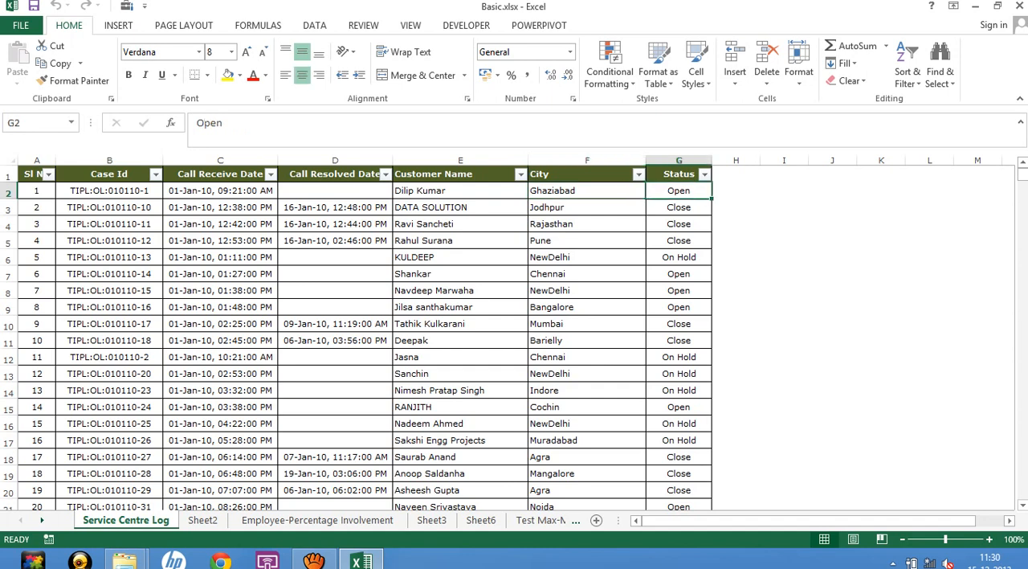
pyautogui.click(705, 175)
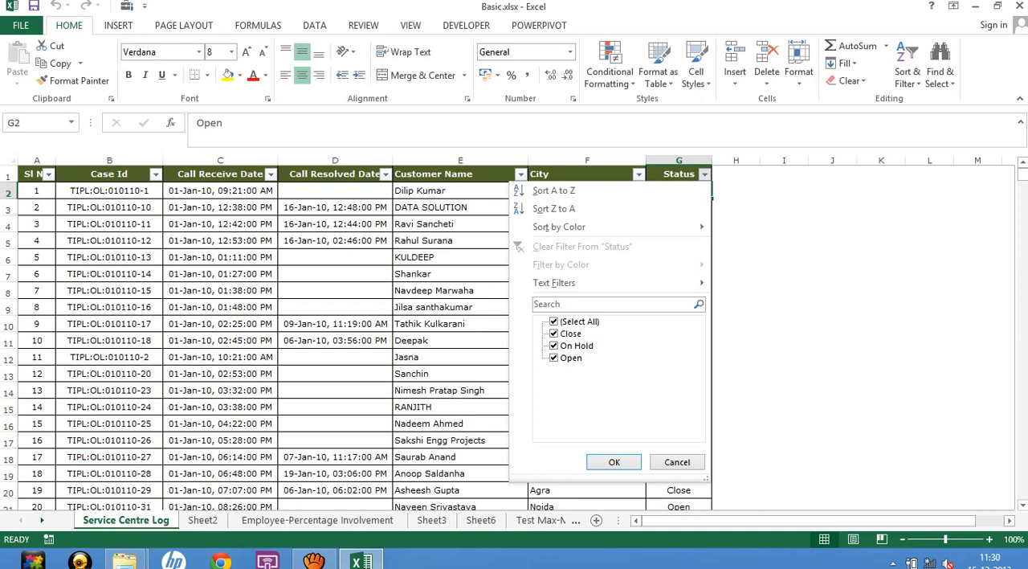
pyautogui.press('Escape')
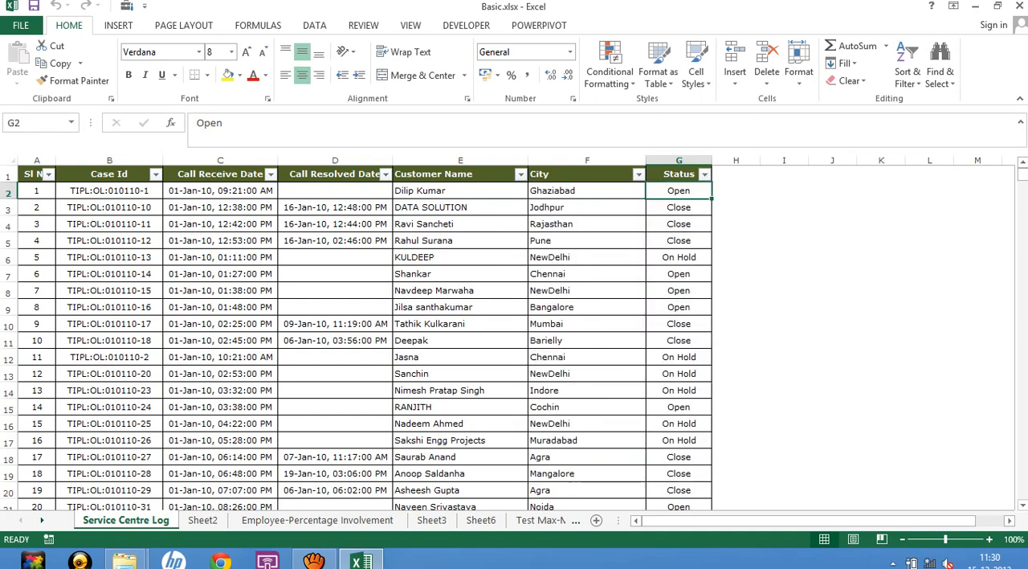
# View the last record in the Case Id column and return to the column's header.
pyautogui.click(109, 207)
pyautogui.hotkey('ctrl', 'Down')
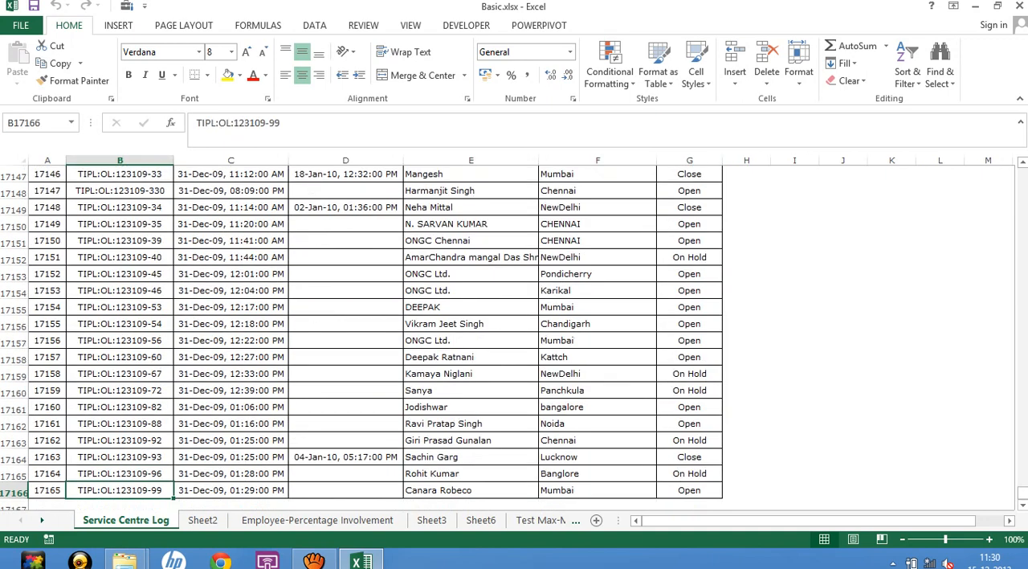
pyautogui.hotkey('ctrl', 'Up')
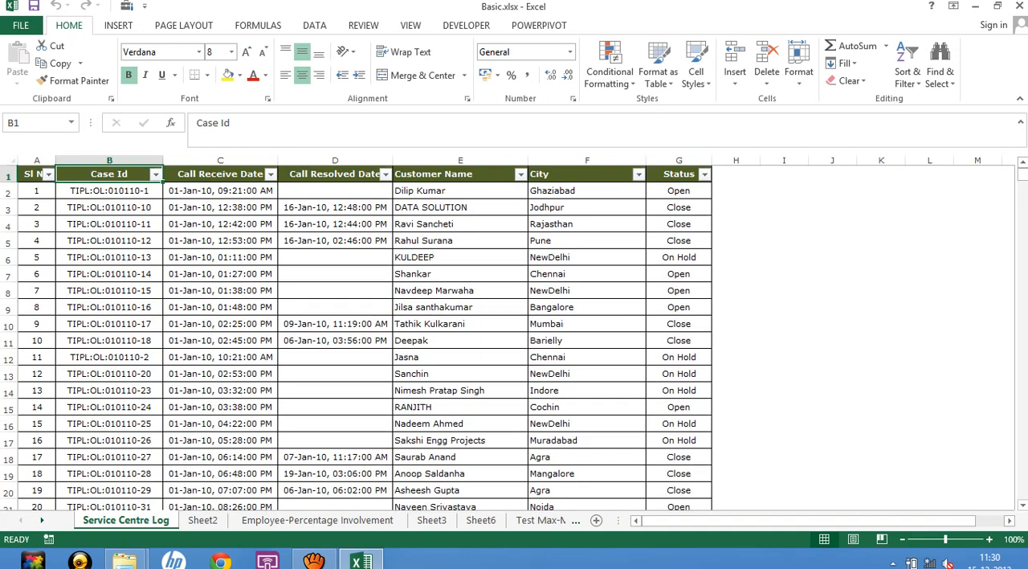
pyautogui.press('Down')
pyautogui.press('Up')
pyautogui.press('Left')
pyautogui.press('Right')
pyautogui.press('Right')
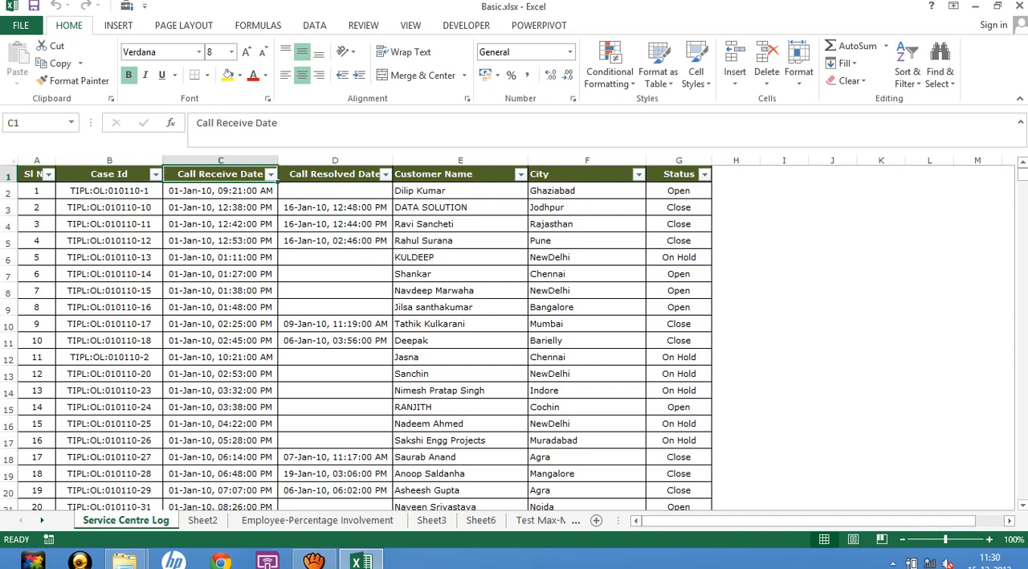
pyautogui.press('Right')
pyautogui.press('Left')
pyautogui.press('Left')
pyautogui.press('Right')
pyautogui.press('Down')
pyautogui.press('Down')
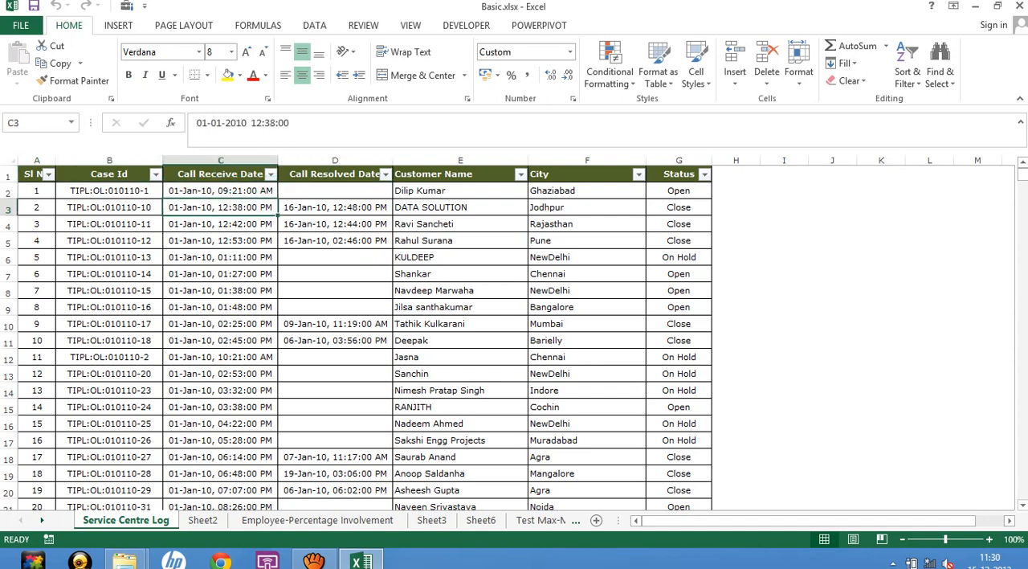
# Examine the available Status filter values and the entries in the Call Receive Date column.
pyautogui.press('Right')
pyautogui.press('Right')
pyautogui.press('Right')
pyautogui.press('Right')
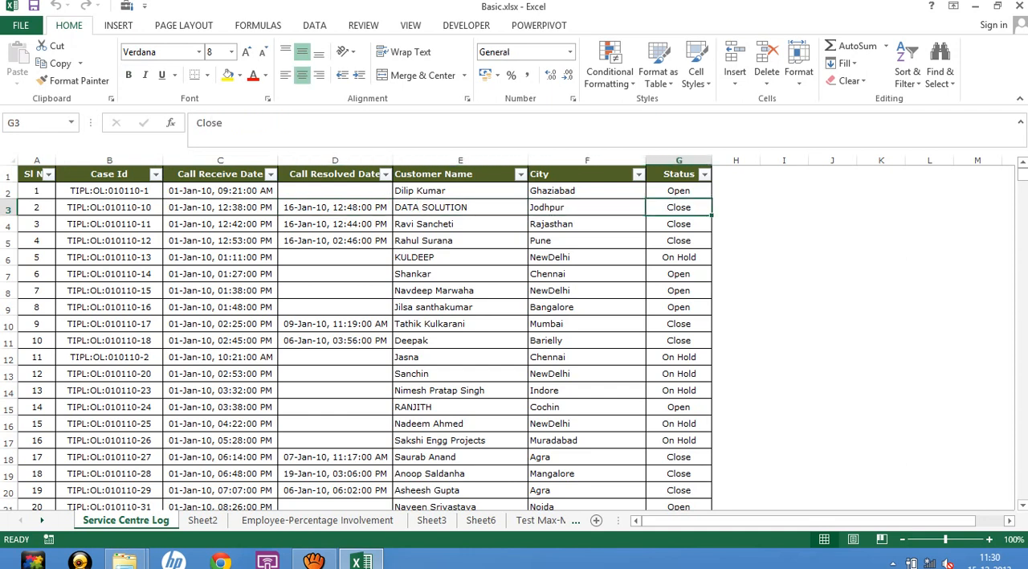
pyautogui.hotkey('alt', 'Down')
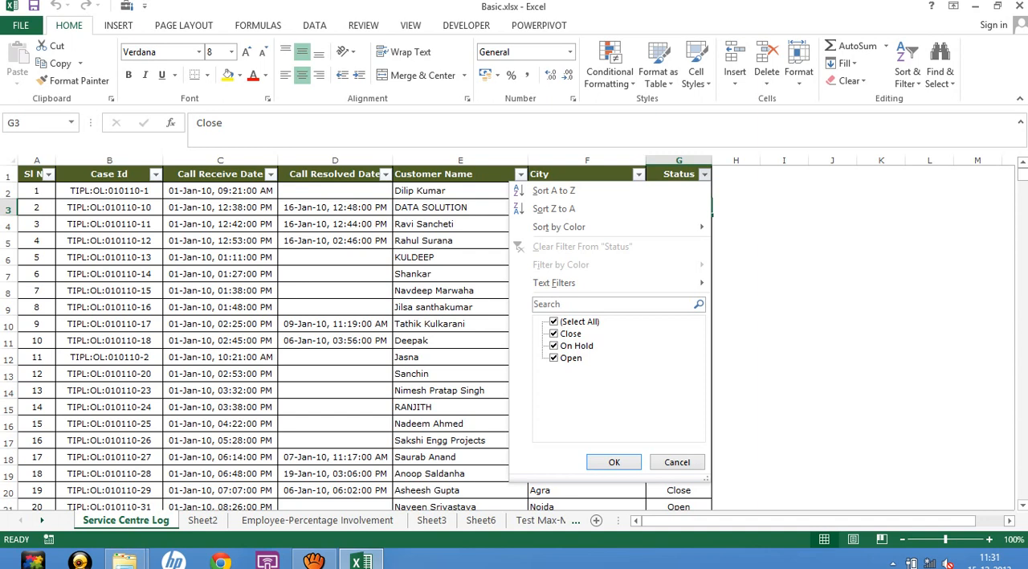
pyautogui.press('Escape')
pyautogui.click(220, 190)
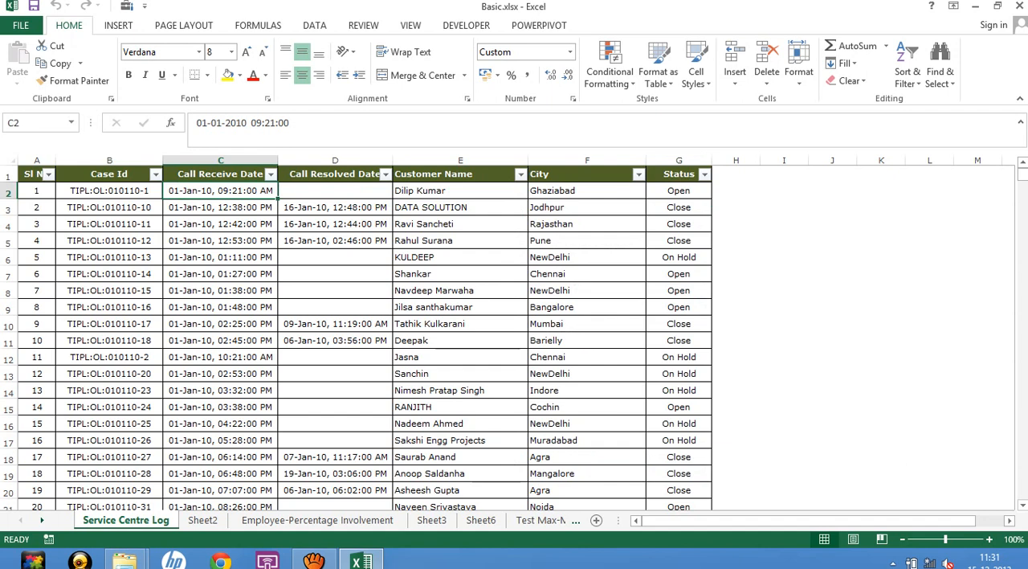
pyautogui.click(220, 424)
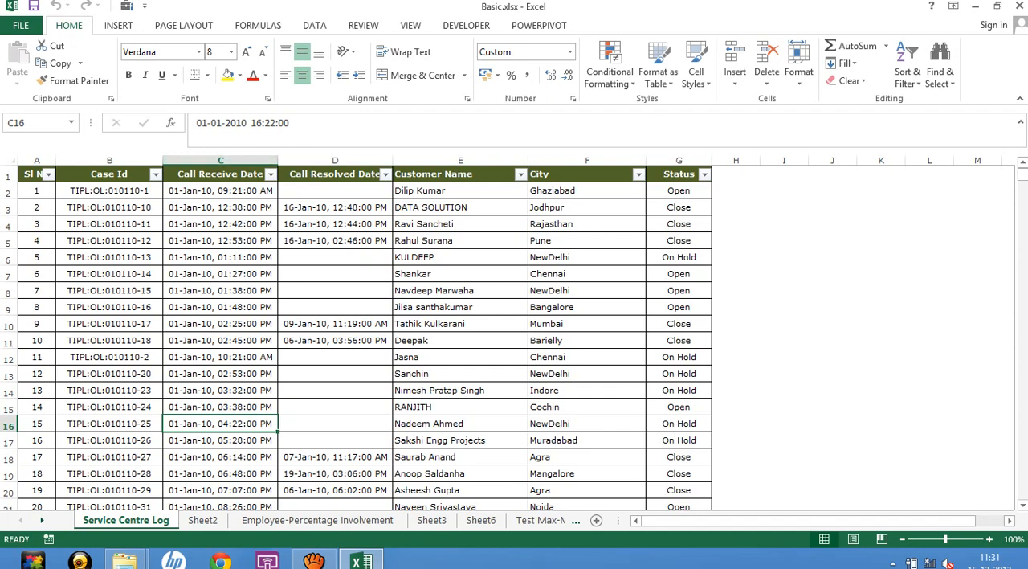
pyautogui.click(219, 174)
pyautogui.click(703, 174)
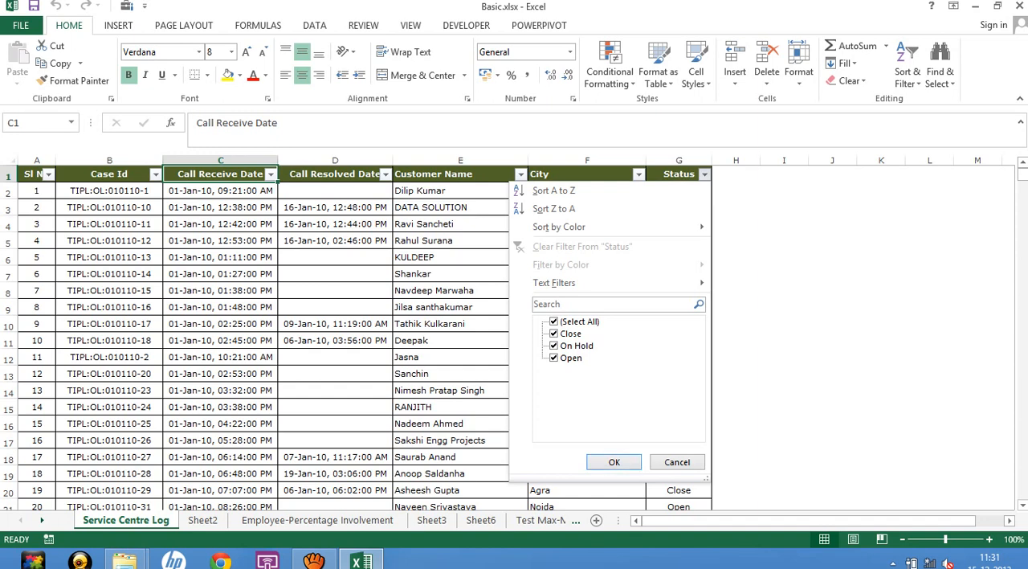
pyautogui.click(614, 462)
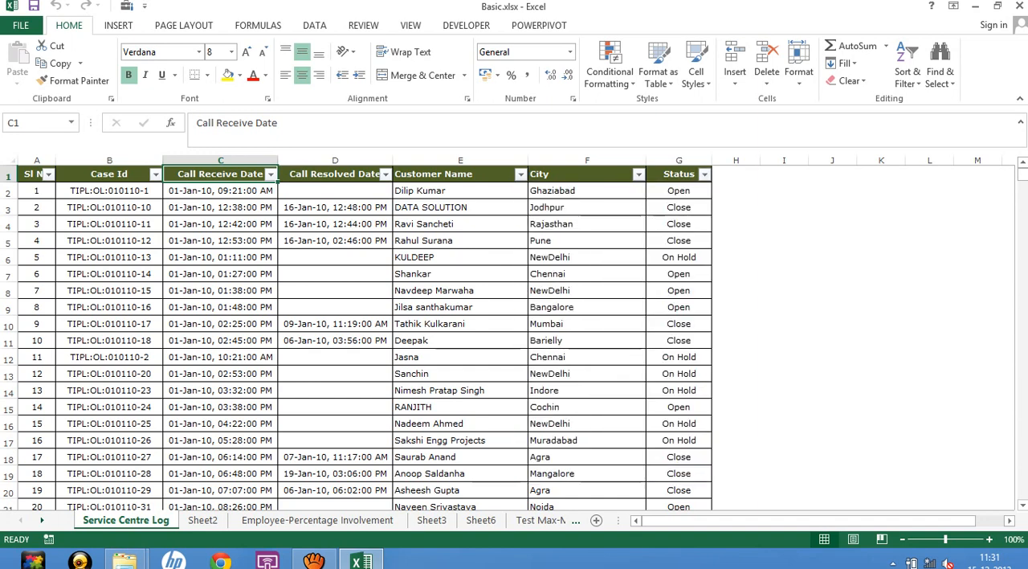
# Create a PivotTable on a new worksheet from the entire Service Centre Log table, range A1:G17166.
pyautogui.click(36, 174)
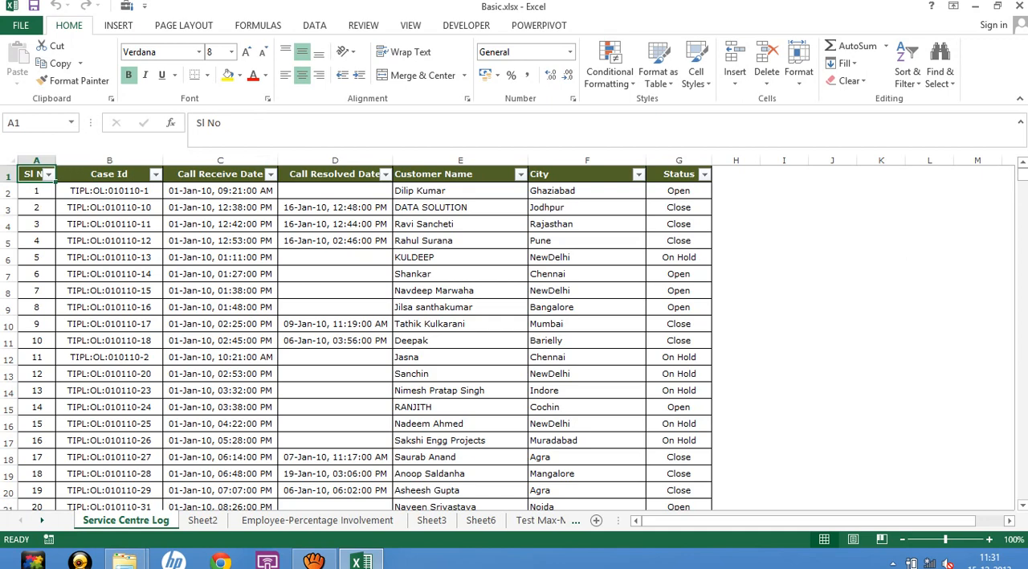
pyautogui.hotkey('ctrl', 'shift', 'Right')
pyautogui.hotkey('ctrl', 'shift', 'Down')
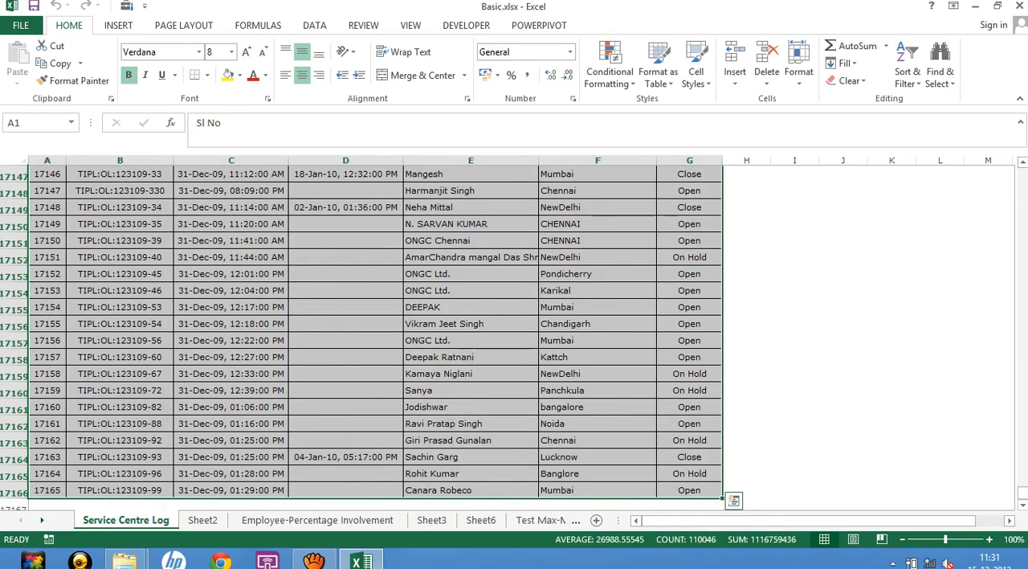
pyautogui.click(118, 26)
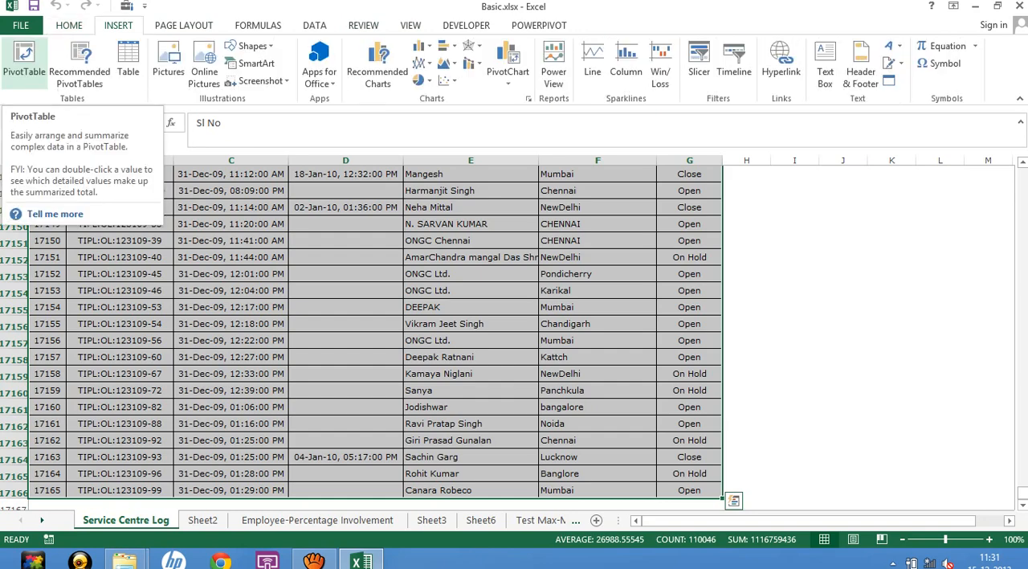
pyautogui.click(24, 62)
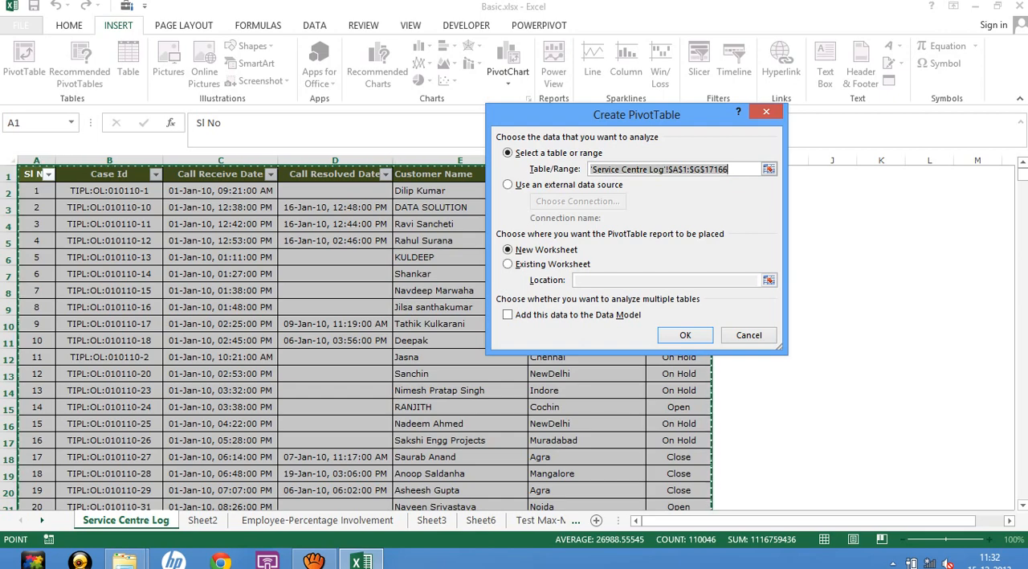
pyautogui.press('Return')
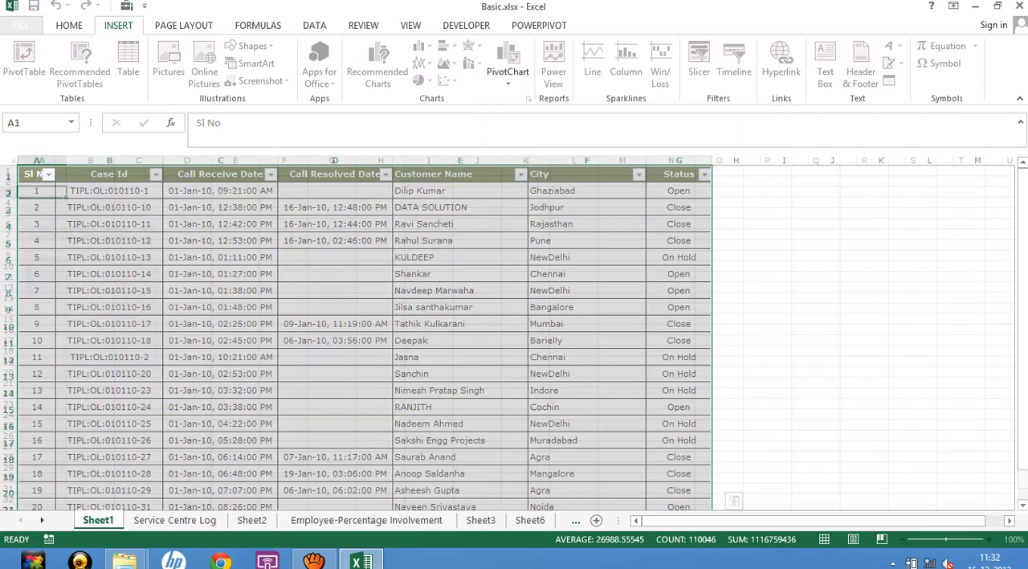
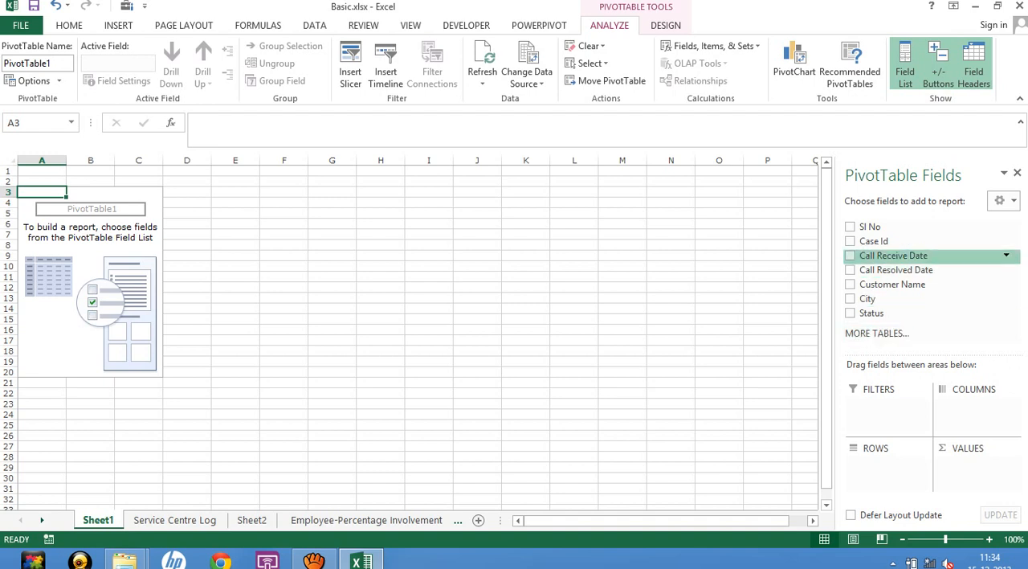
# Lay out the PivotTable with Call Receive Date as rows and Status as columns.
pyautogui.click(850, 255)
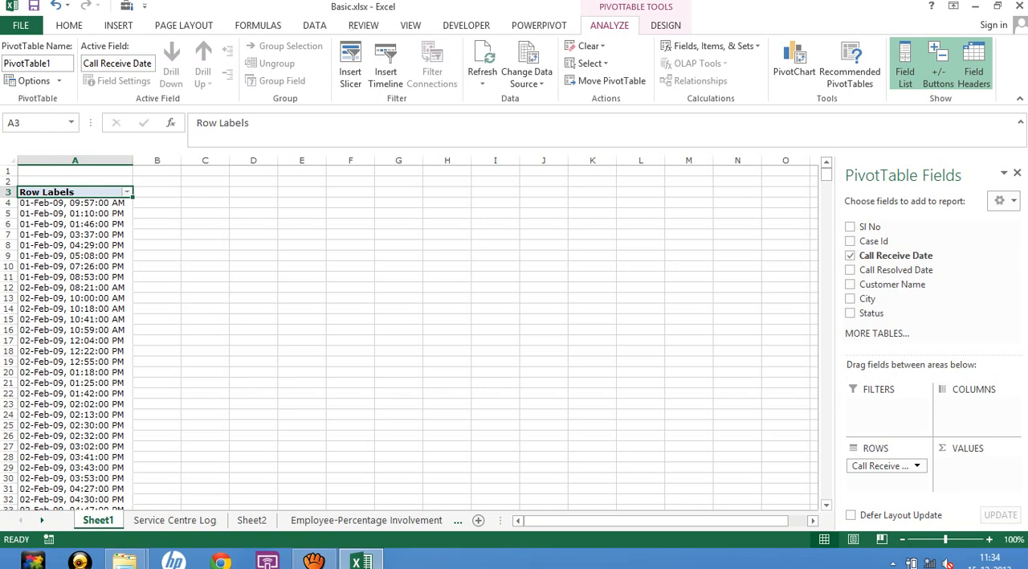
pyautogui.moveTo(873, 313); pyautogui.dragTo(973, 408)
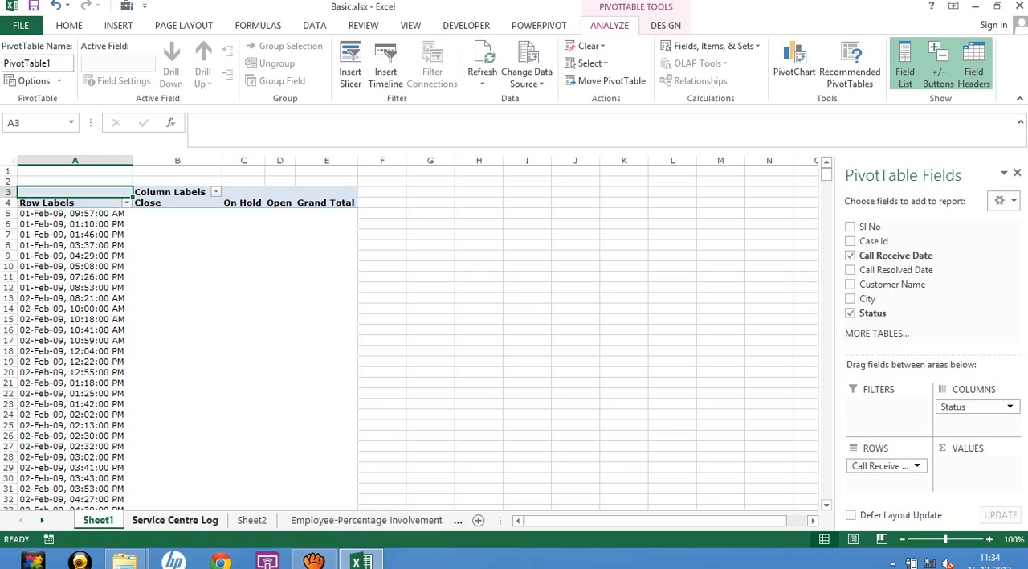
# Check which years the Call Receive Date filter offers in the Service Centre Log sheet, leaving the filter unapplied.
pyautogui.click(175, 520)
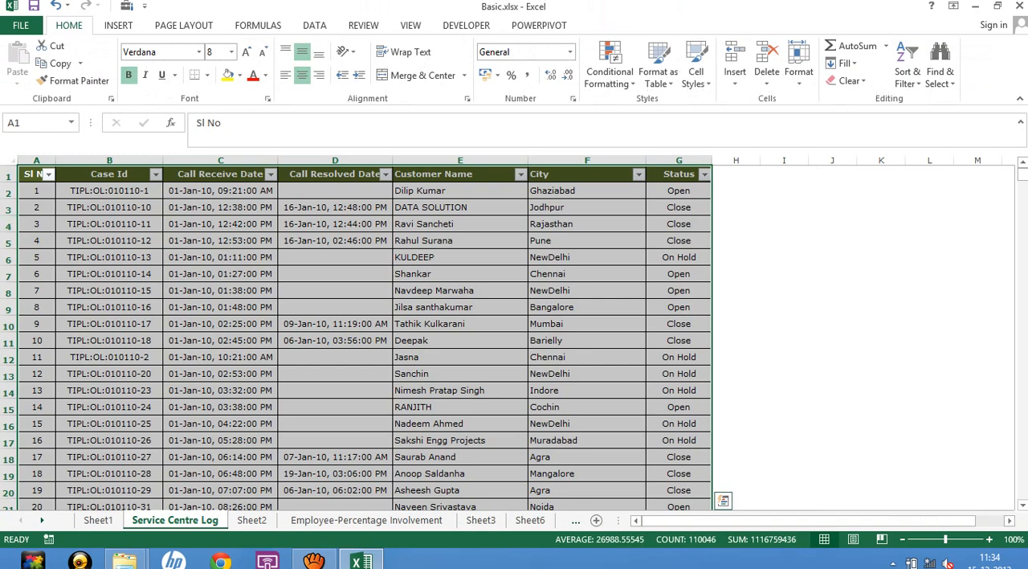
pyautogui.click(220, 190)
pyautogui.click(271, 175)
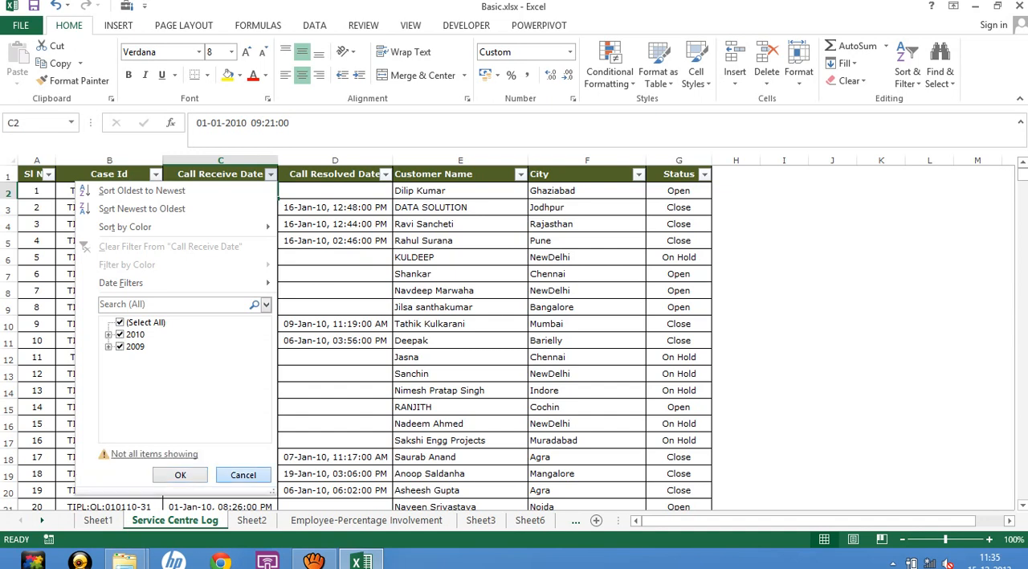
pyautogui.click(242, 462)
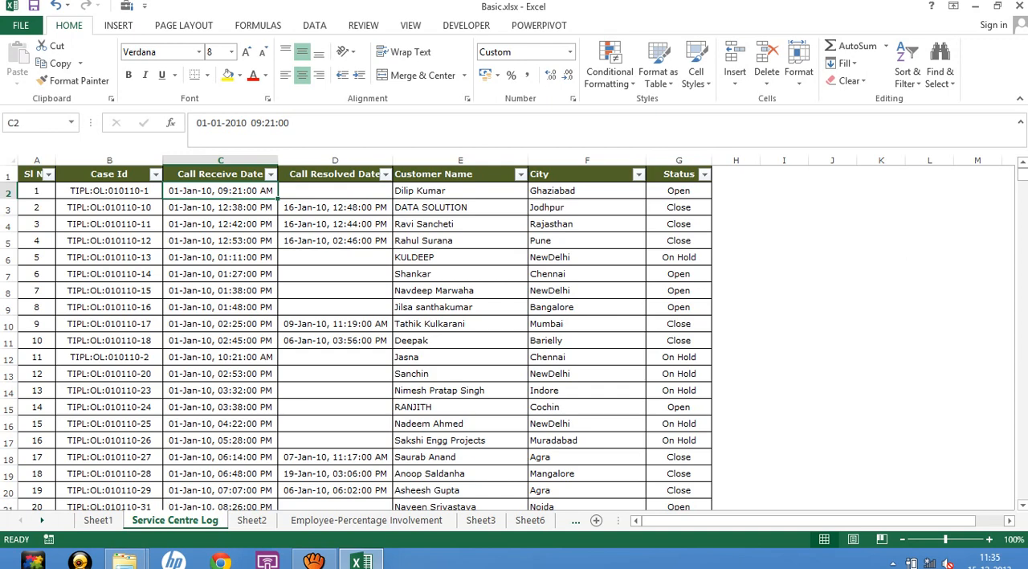
# Add Status to the values of the PivotTable on Sheet1 as a count.
pyautogui.click(98, 520)
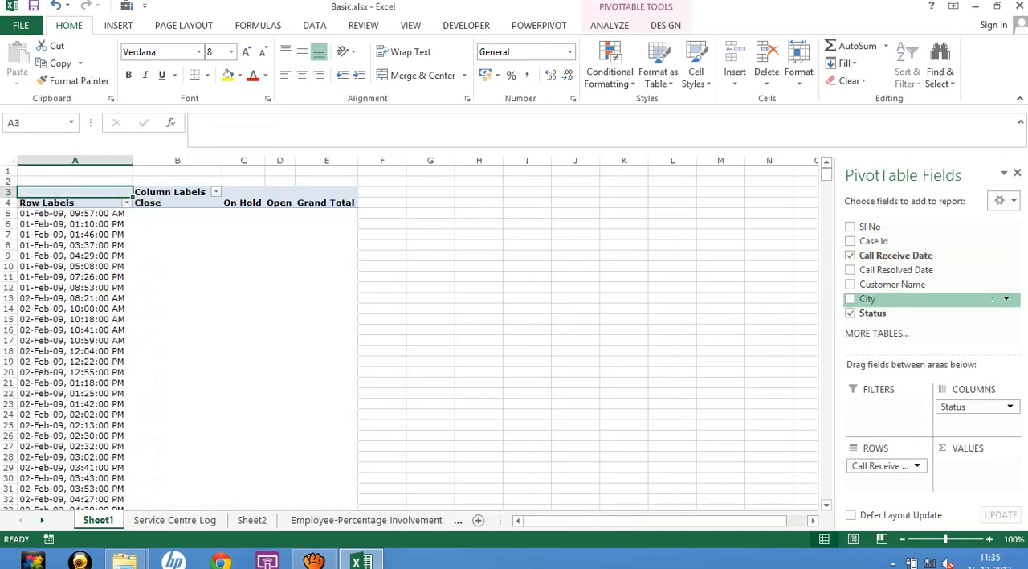
pyautogui.moveTo(874, 314); pyautogui.dragTo(976, 466)
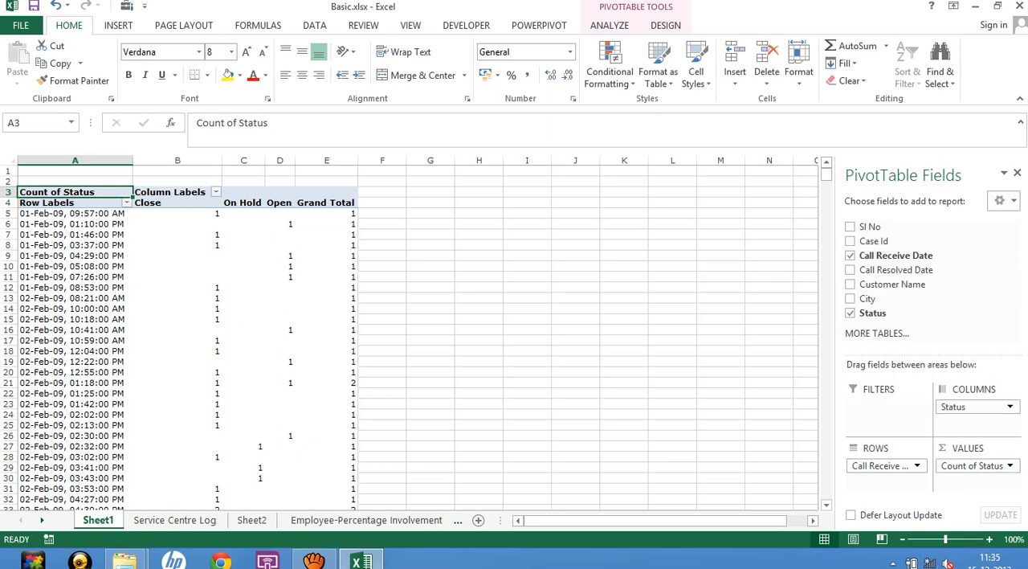
pyautogui.click(479, 235)
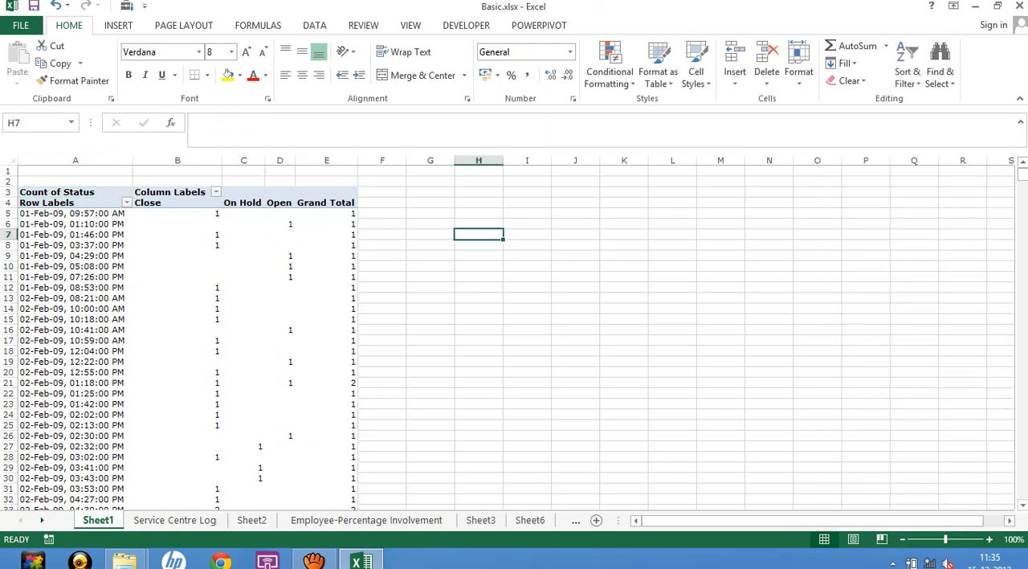
pyautogui.click(178, 214)
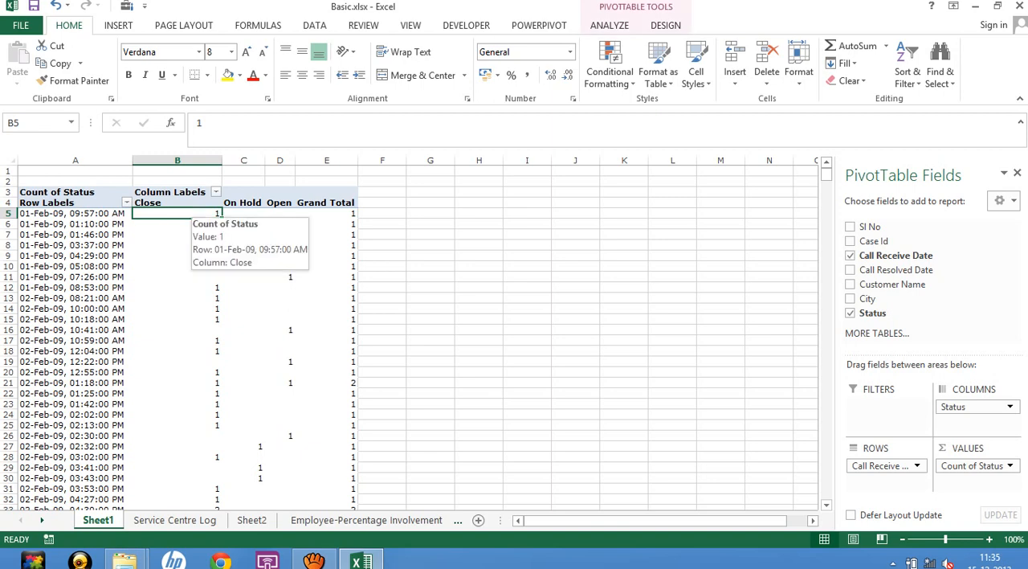
# Center-align the PivotTable's status and Grand Total columns, B through E.
pyautogui.moveTo(177, 161); pyautogui.dragTo(326, 161)
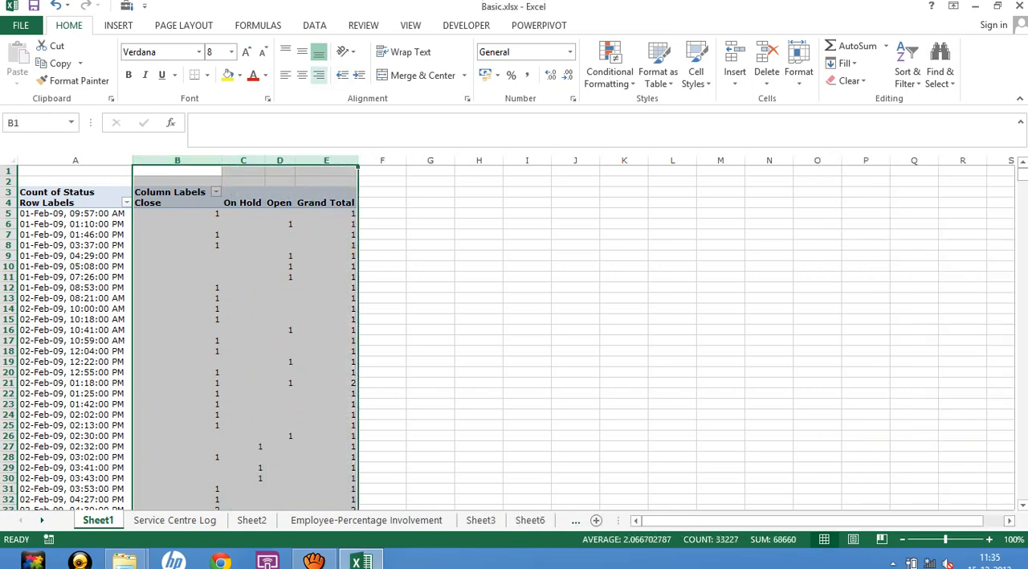
pyautogui.click(302, 75)
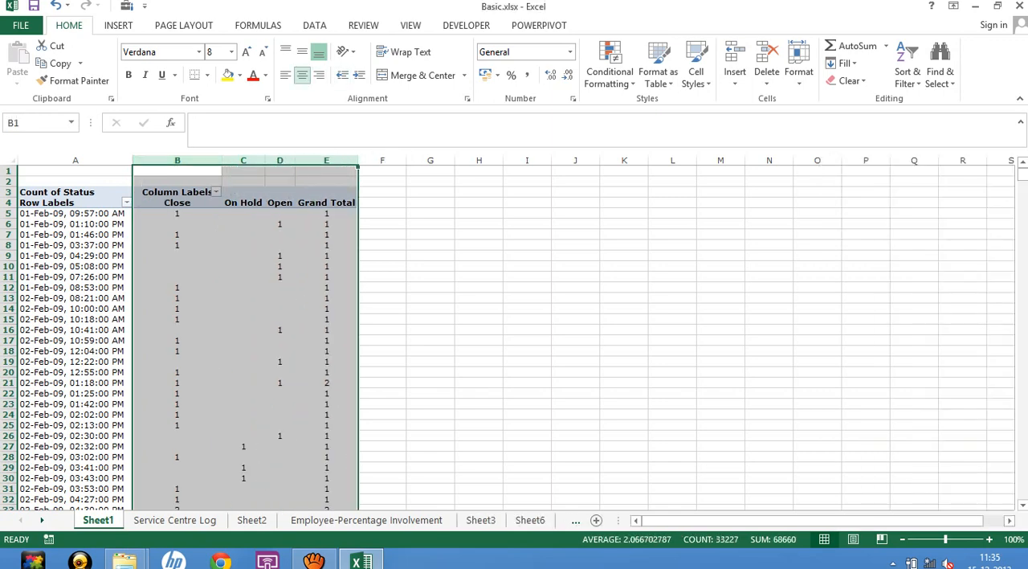
pyautogui.click(280, 245)
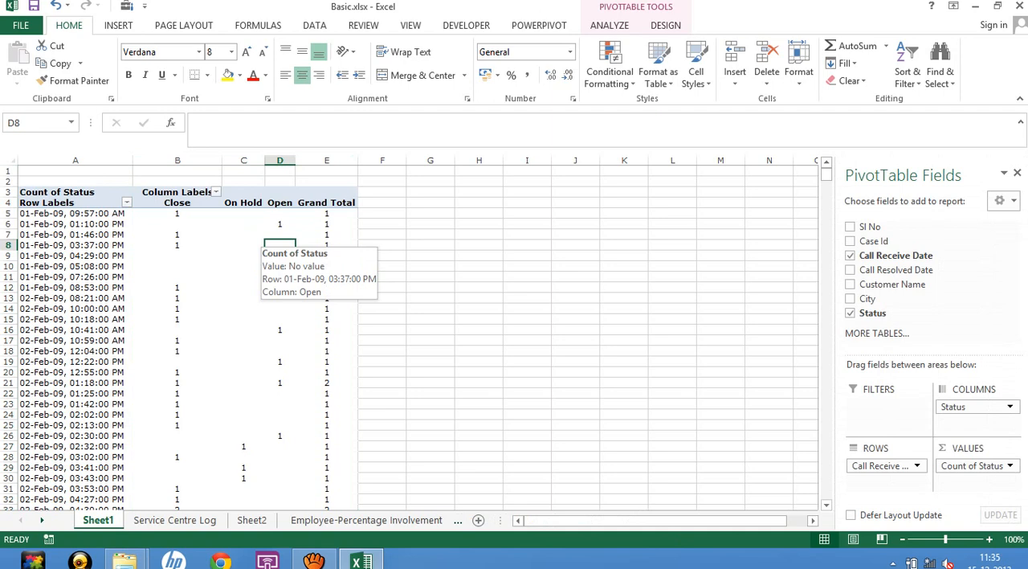
# Examine how the Call Receive Date row labels repeat for each day across the February 2009 entries in the PivotTable.
pyautogui.click(65, 277)
pyautogui.scroll(-8, 65, 276)
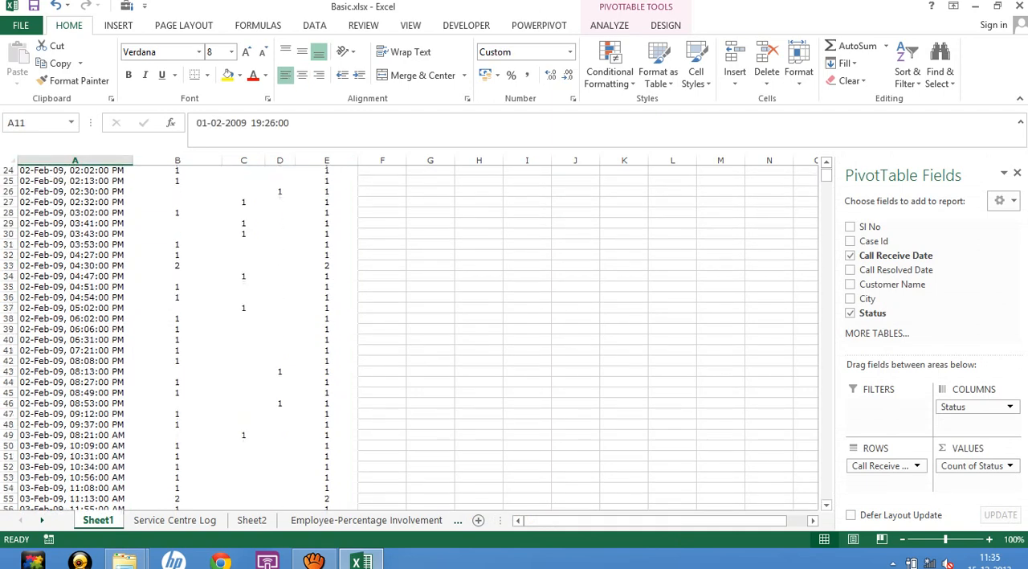
pyautogui.scroll(-8, 410, 335)
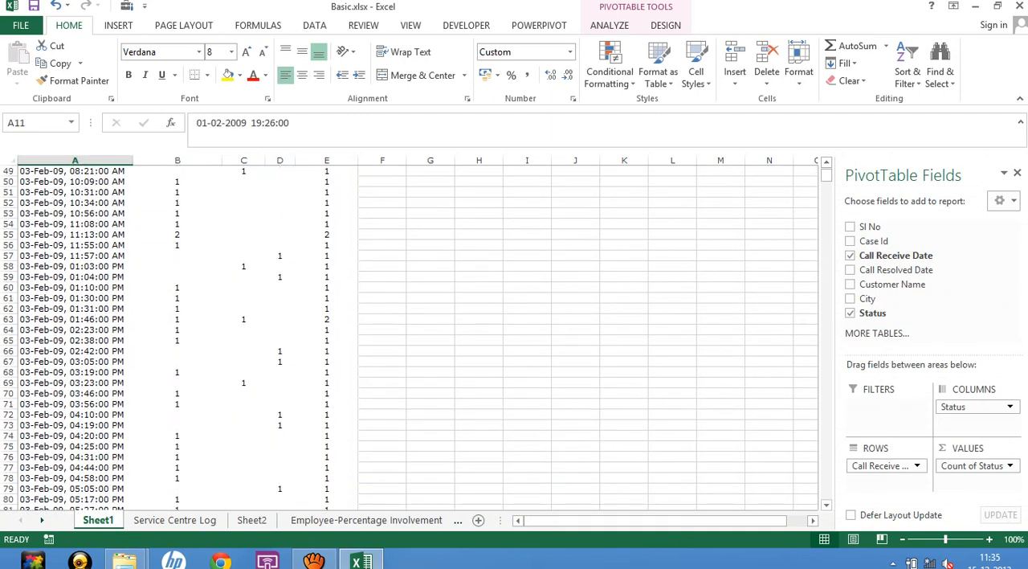
pyautogui.click(75, 203)
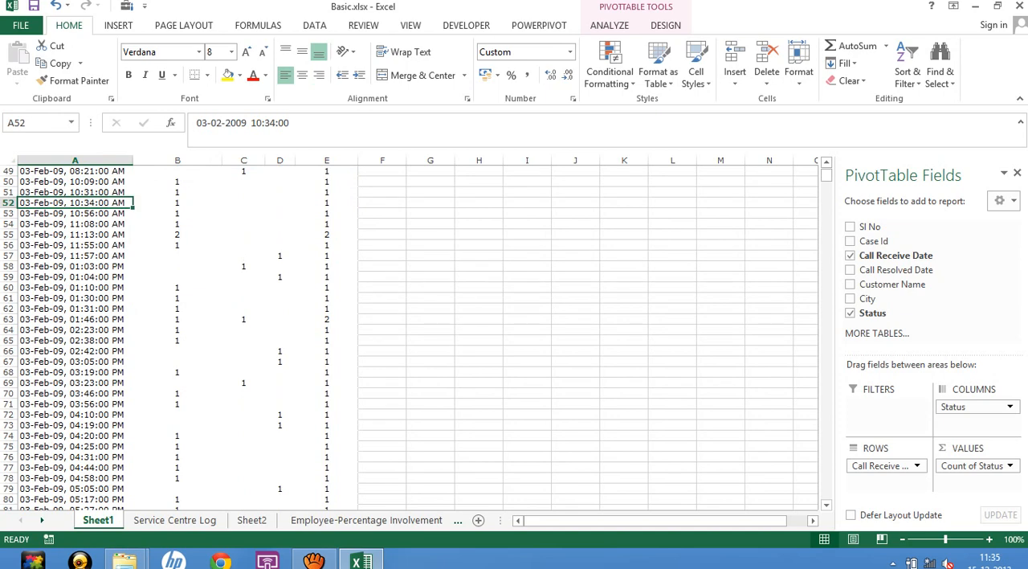
pyautogui.scroll(-13, 410, 338)
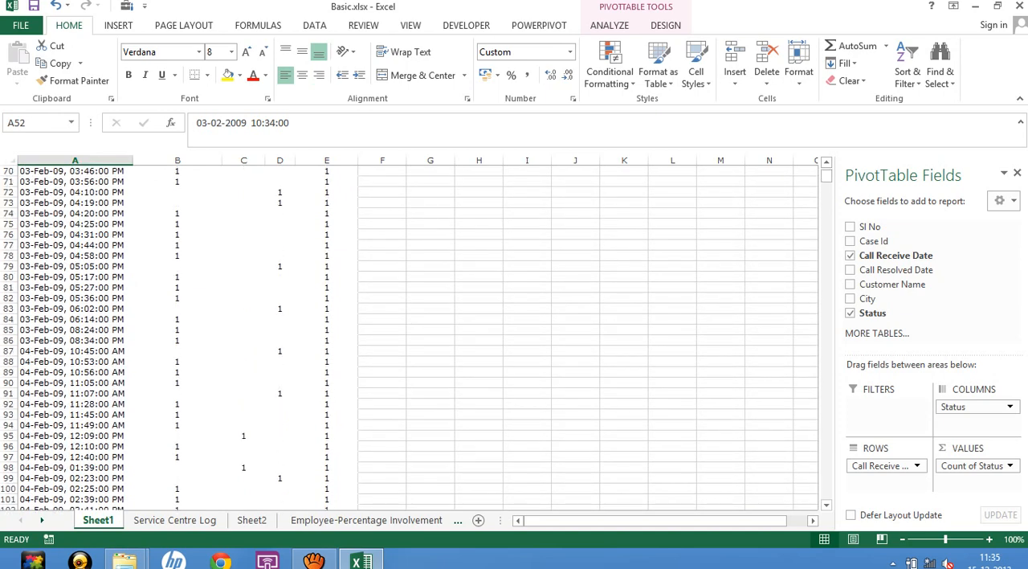
pyautogui.scroll(-20, 410, 338)
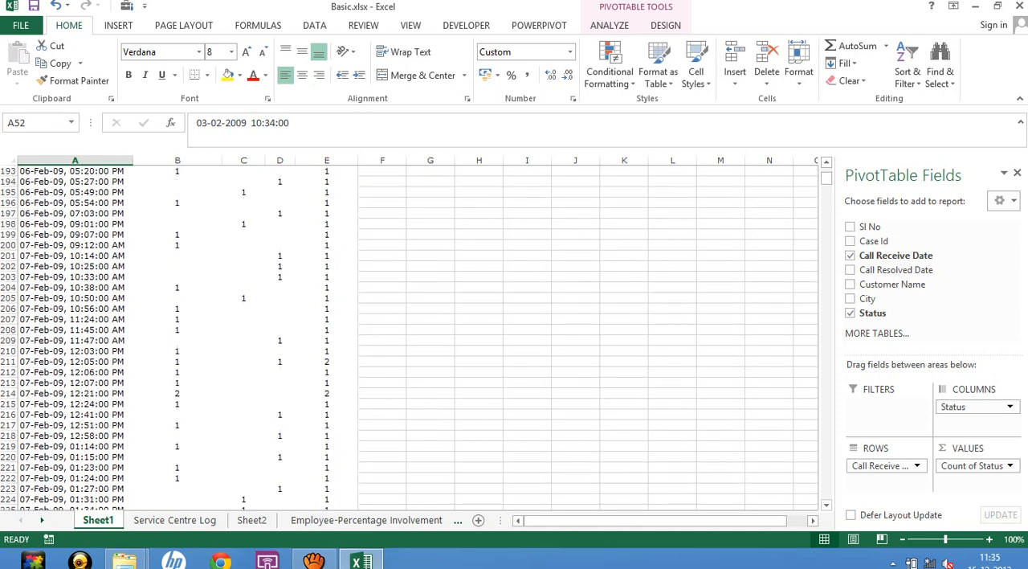
pyautogui.scroll(-10, 410, 337)
pyautogui.scroll(7, 410, 337)
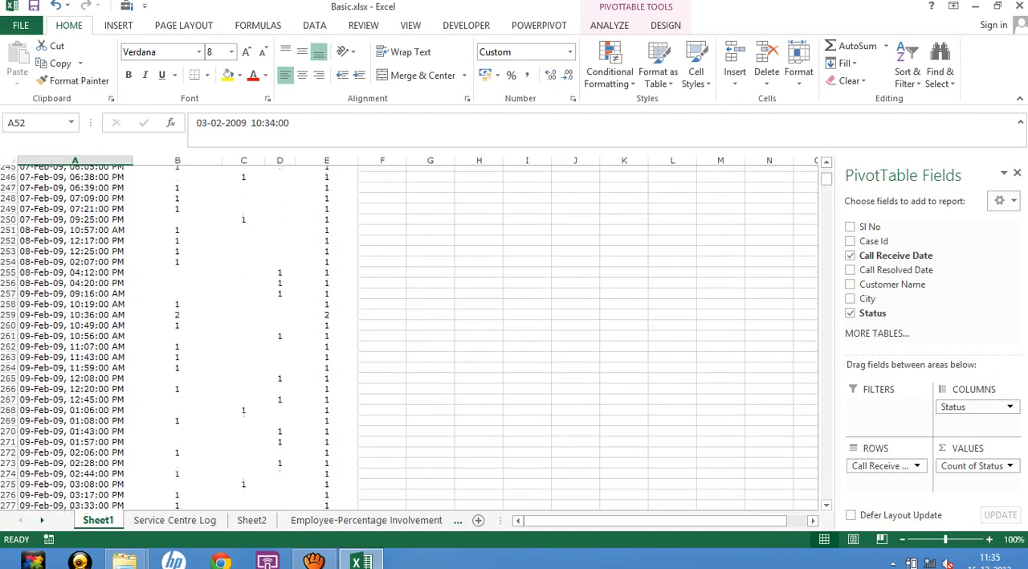
pyautogui.click(75, 330)
pyautogui.scroll(20, 410, 337)
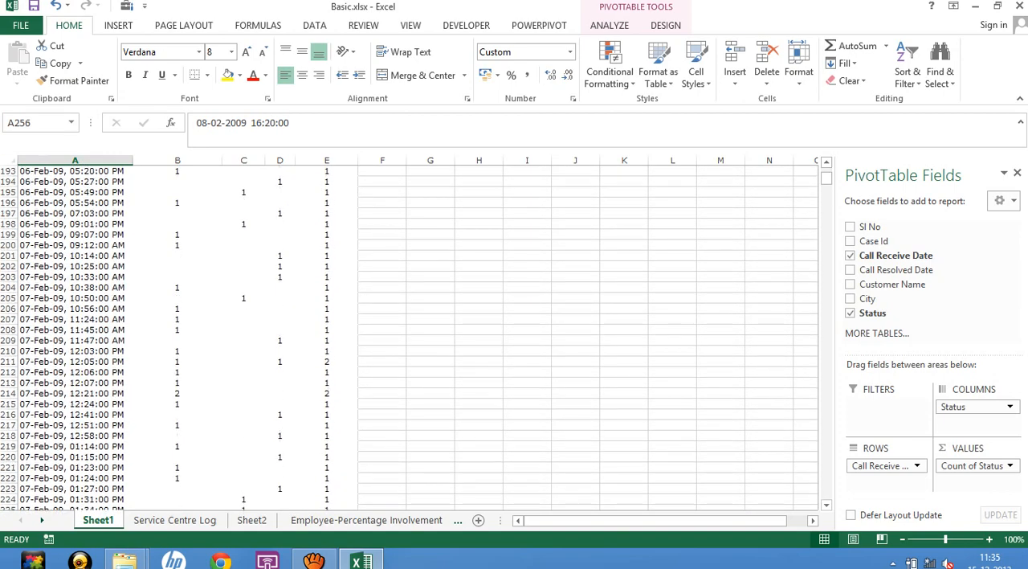
pyautogui.scroll(20, 410, 337)
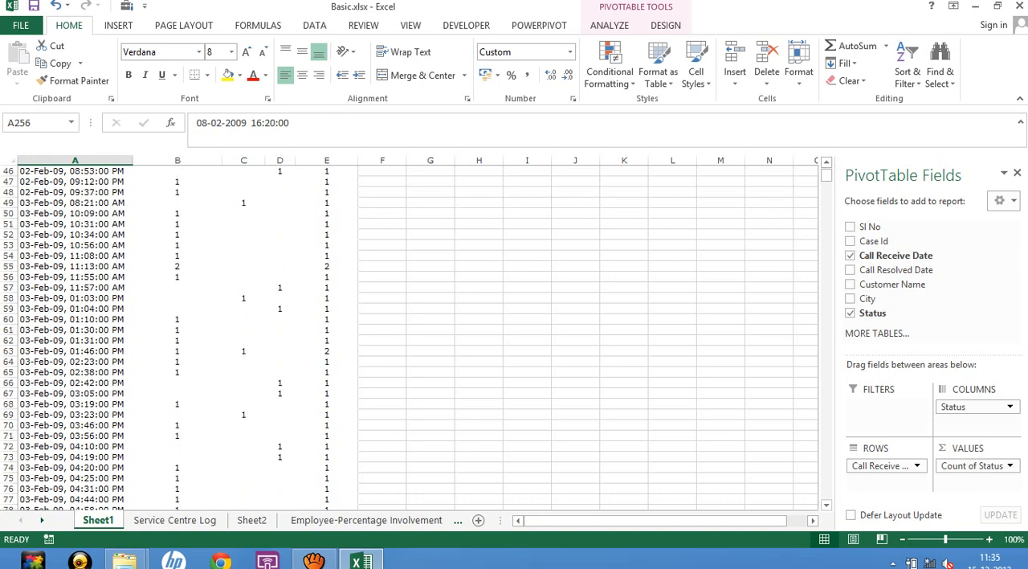
pyautogui.scroll(3, 410, 337)
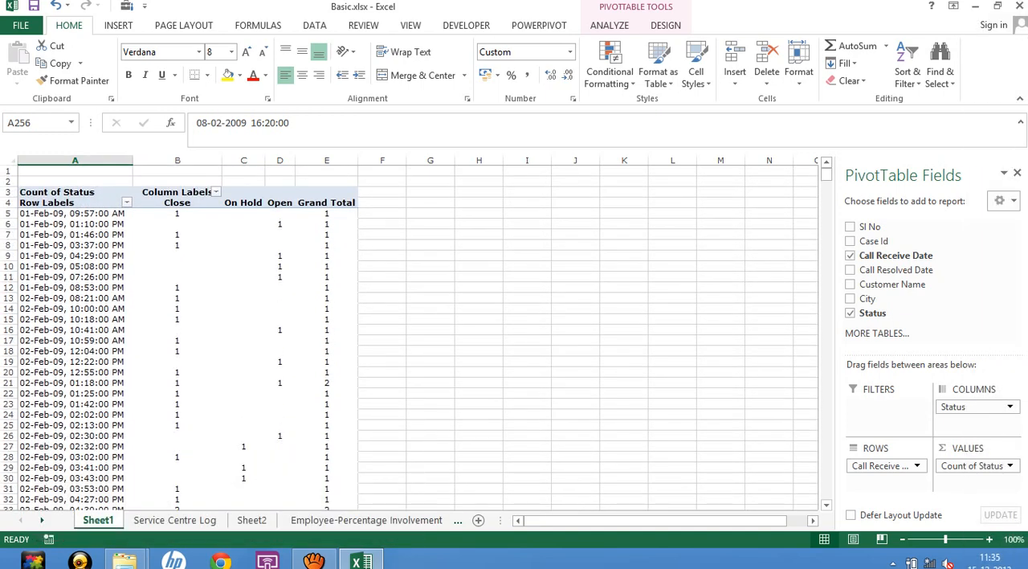
pyautogui.click(75, 309)
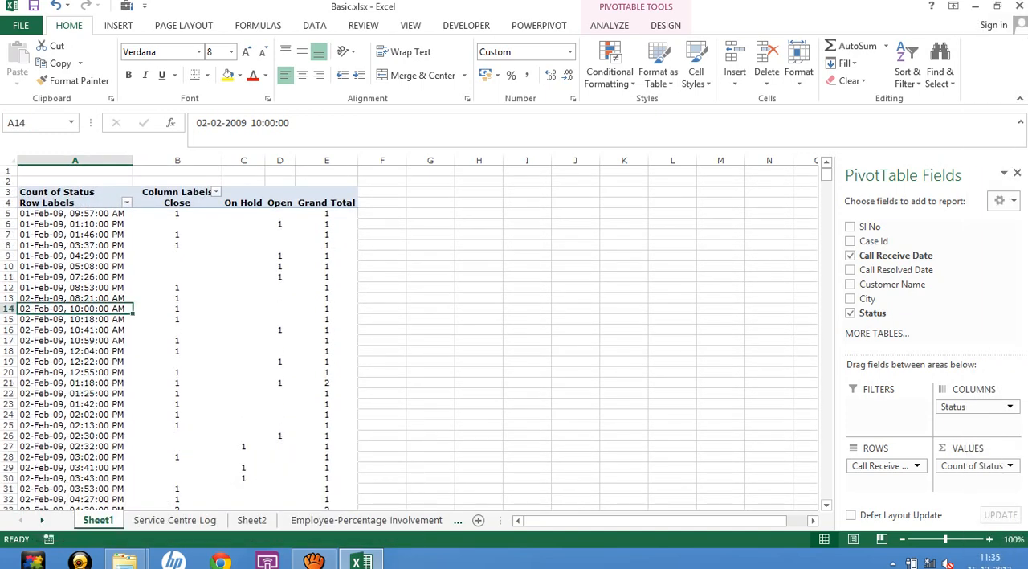
# Compare the dates and times in the Service Centre Log's Call Receive Date column with the PivotTable's row labels on Sheet1.
pyautogui.click(174, 520)
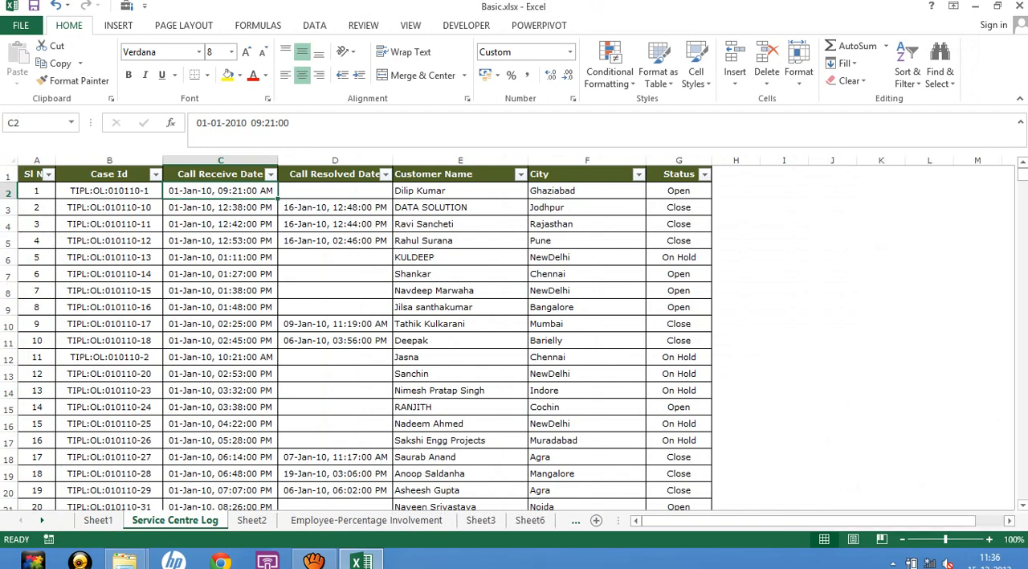
pyautogui.click(220, 241)
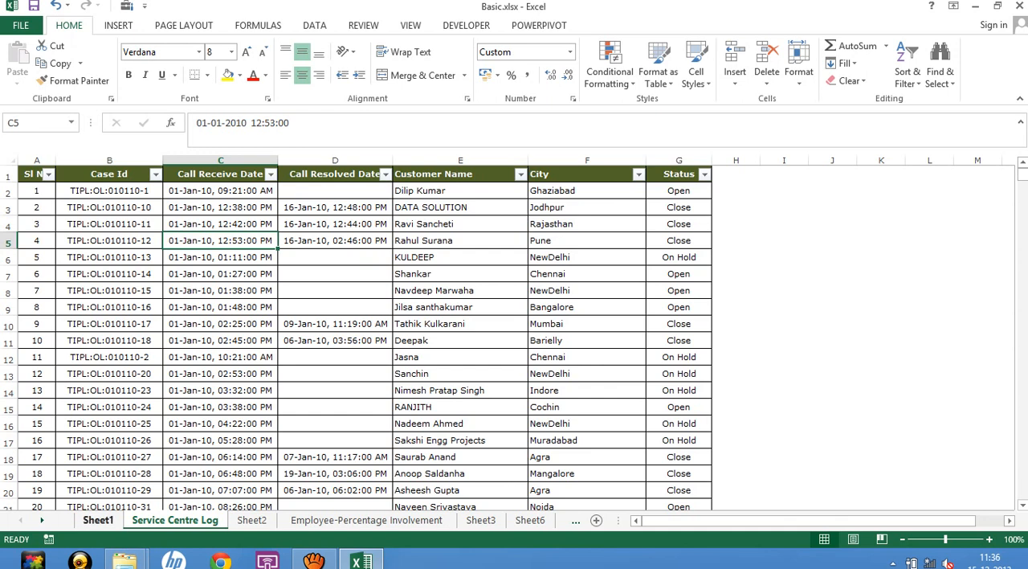
pyautogui.click(221, 191)
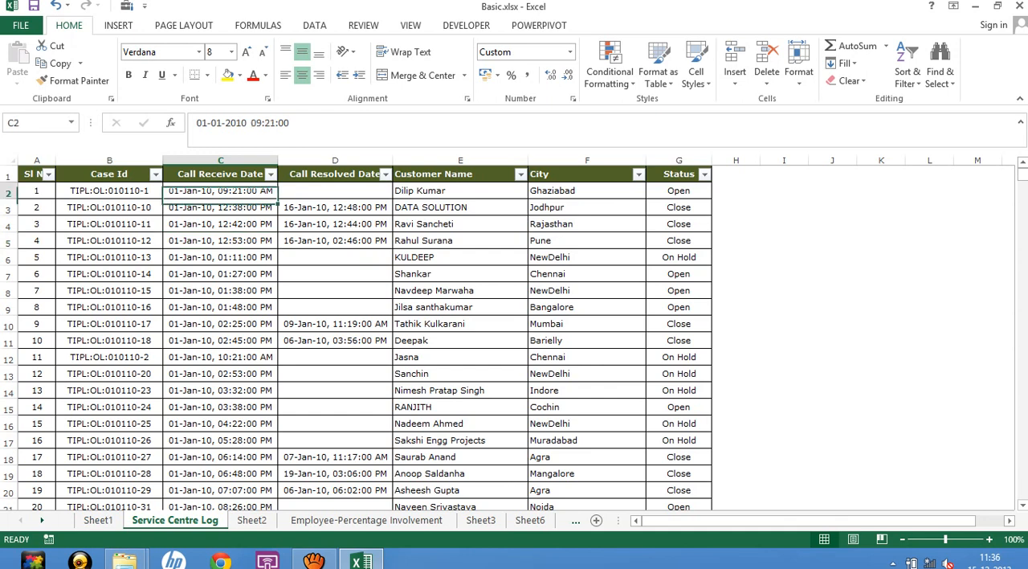
pyautogui.click(221, 224)
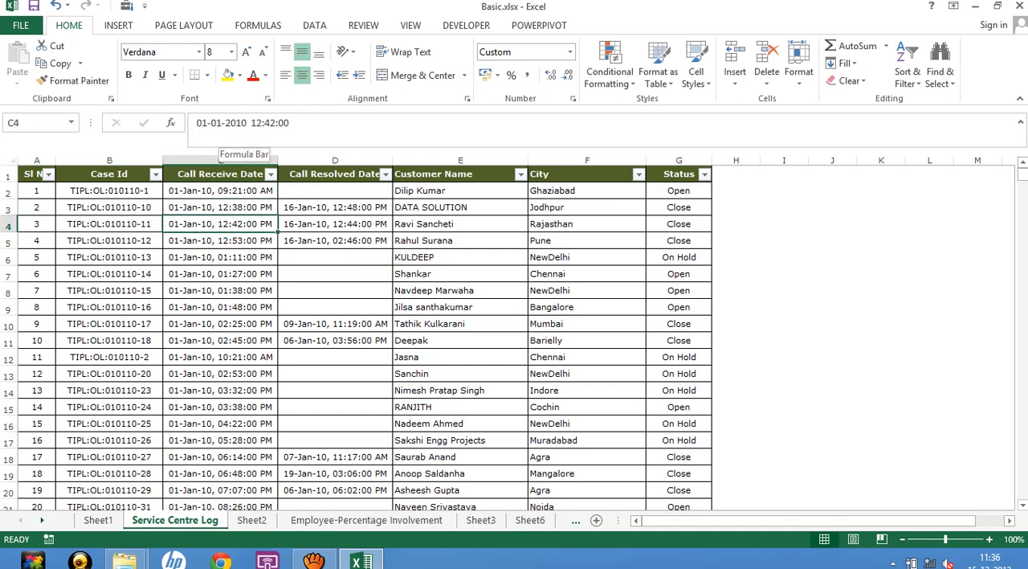
pyautogui.press('Down')
pyautogui.press('Down')
pyautogui.press('Down')
pyautogui.press('Down')
pyautogui.press('Down')
pyautogui.press('Down')
pyautogui.press('Down')
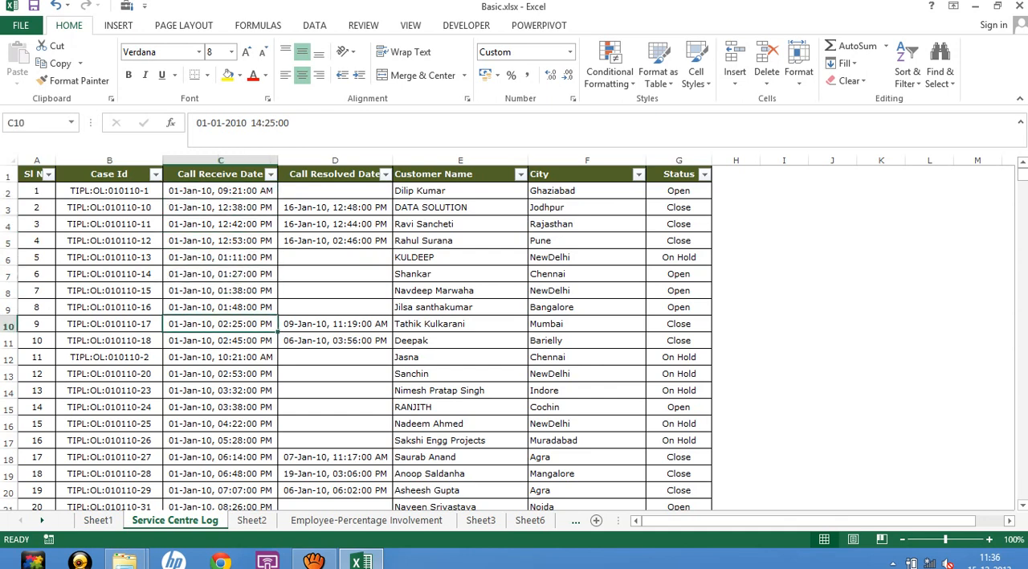
pyautogui.click(221, 324)
pyautogui.click(98, 521)
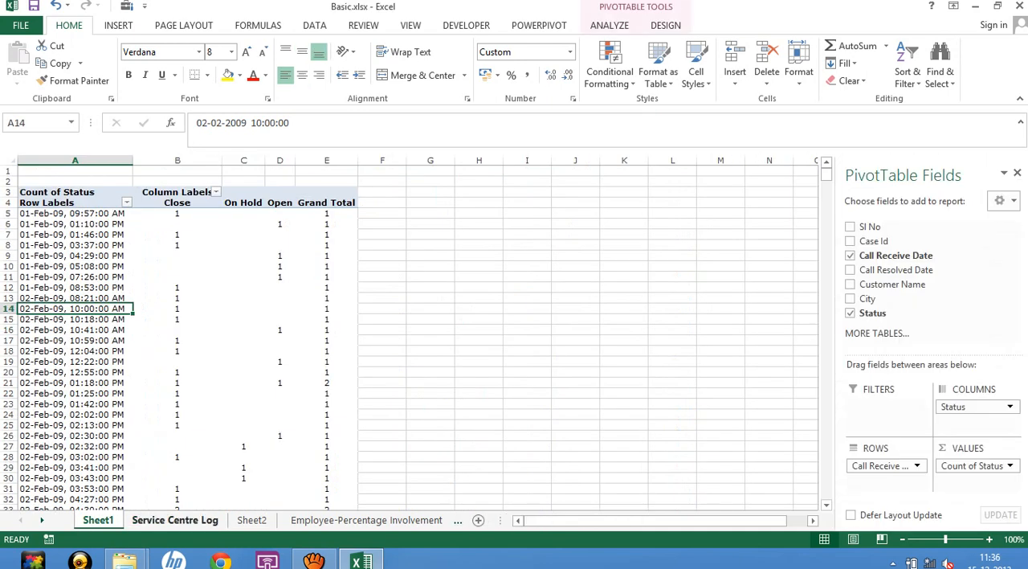
pyautogui.click(175, 520)
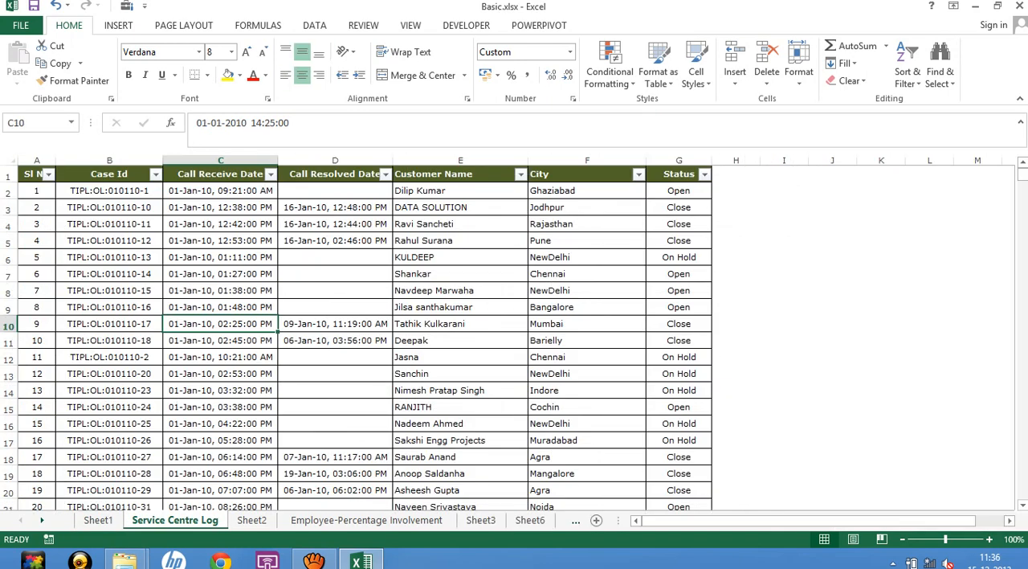
pyautogui.click(221, 191)
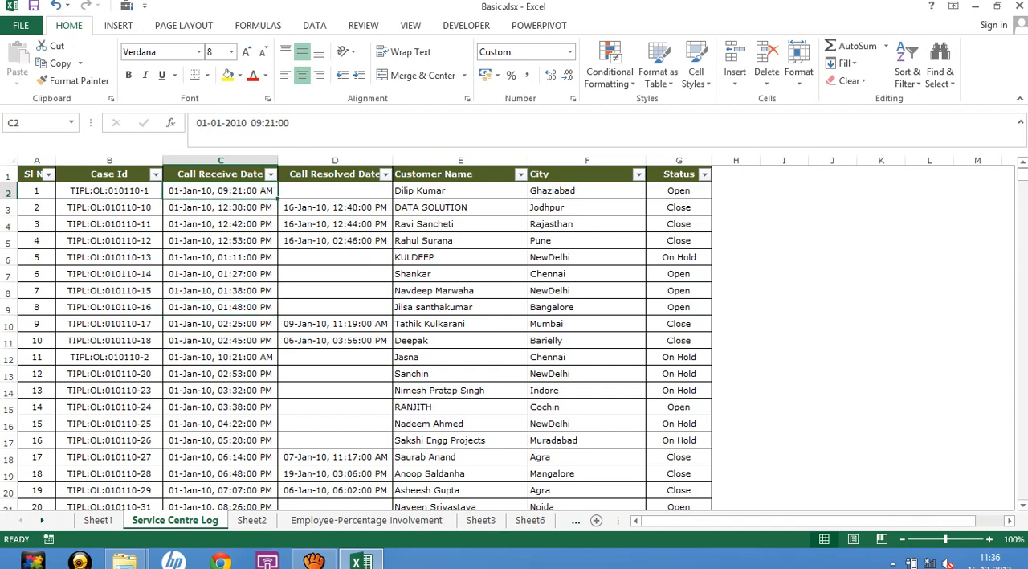
pyautogui.click(98, 520)
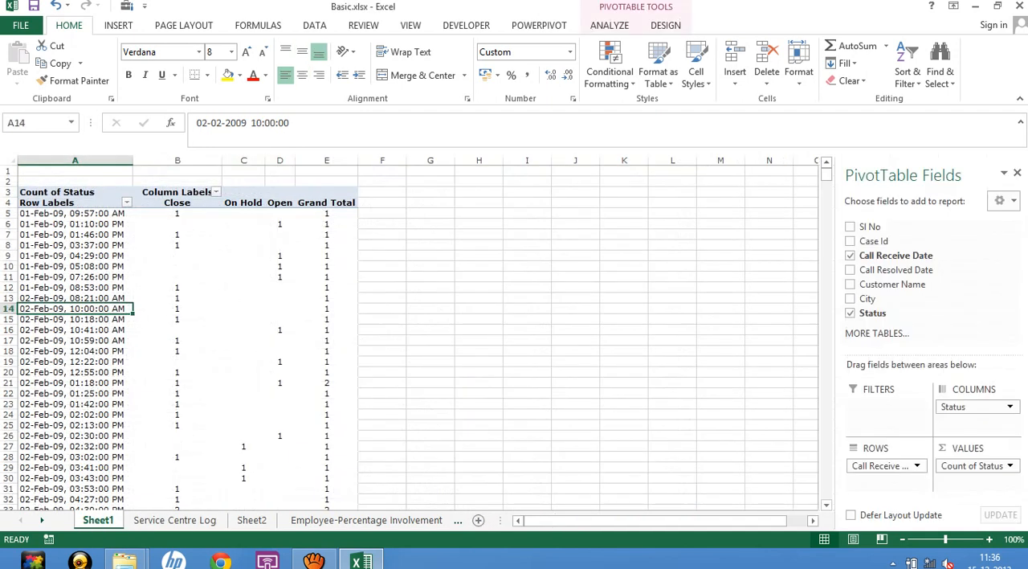
# Review the separate date and time row labels for 01-Feb-09 in the PivotTable.
pyautogui.rightClick(65, 245)
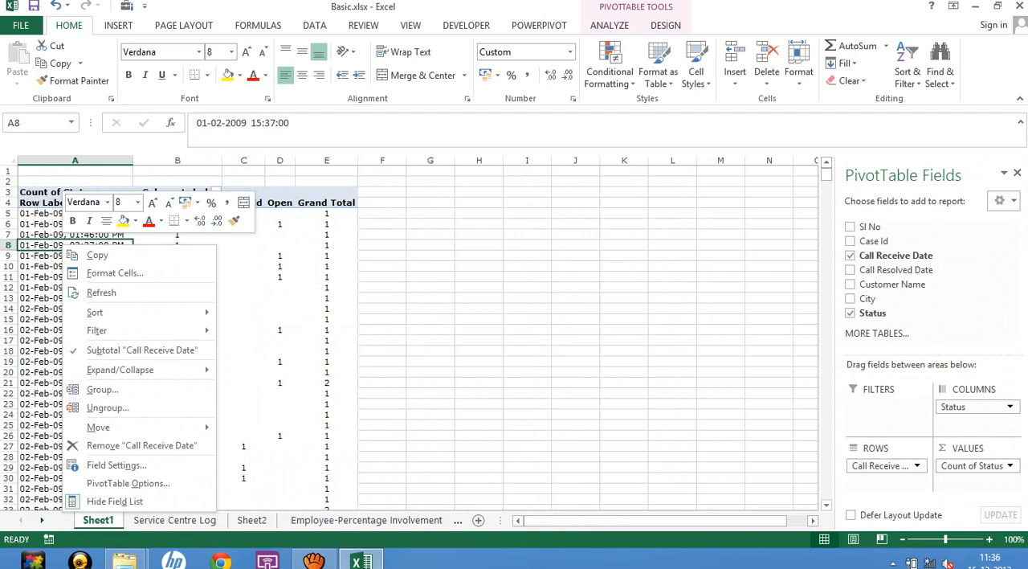
pyautogui.press('Escape')
pyautogui.click(65, 214)
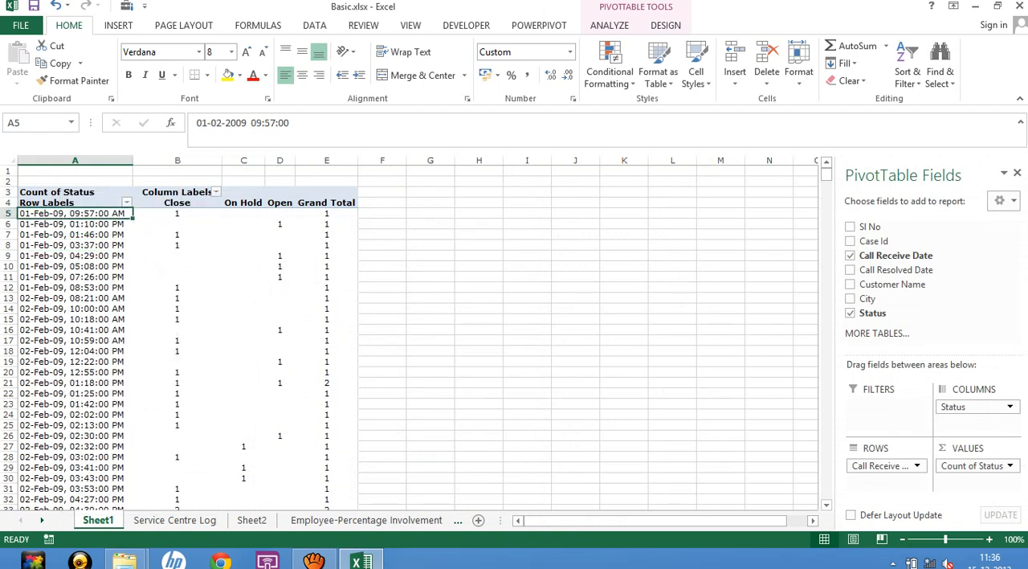
pyautogui.click(64, 241)
pyautogui.rightClick(64, 254)
pyautogui.click(64, 214)
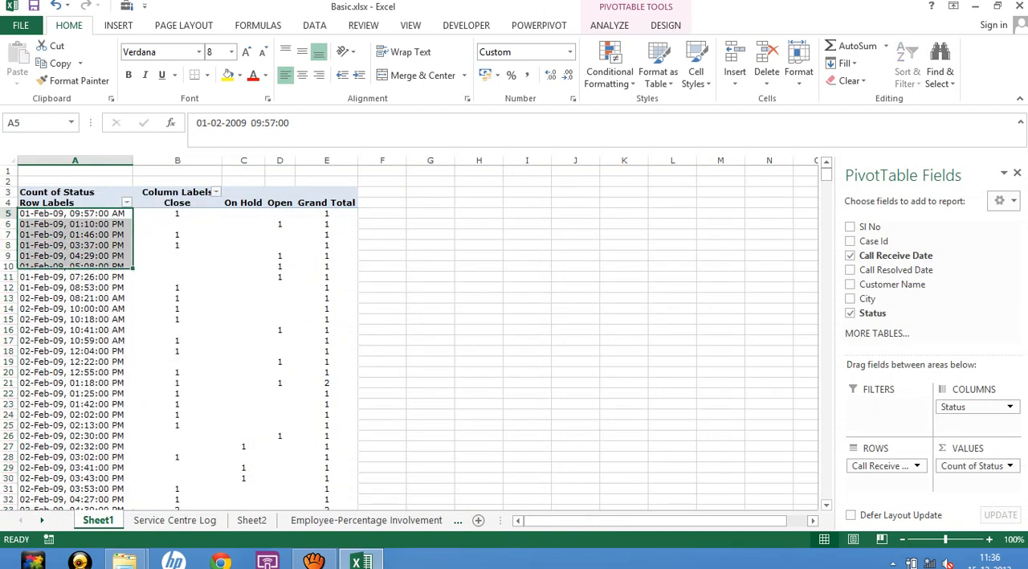
pyautogui.click(22, 277)
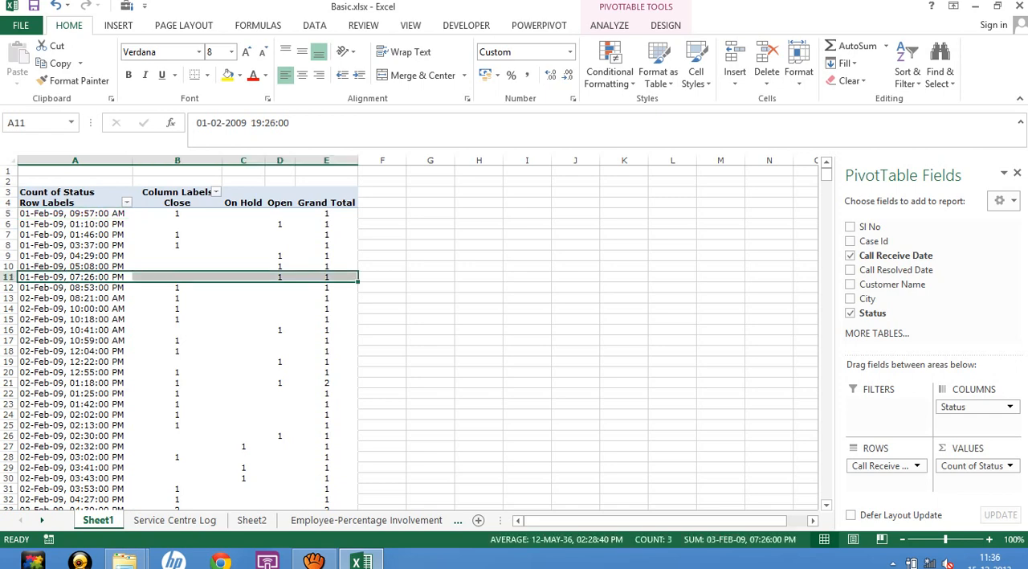
# Group the PivotTable's Call Receive Date row labels by months.
pyautogui.click(64, 232)
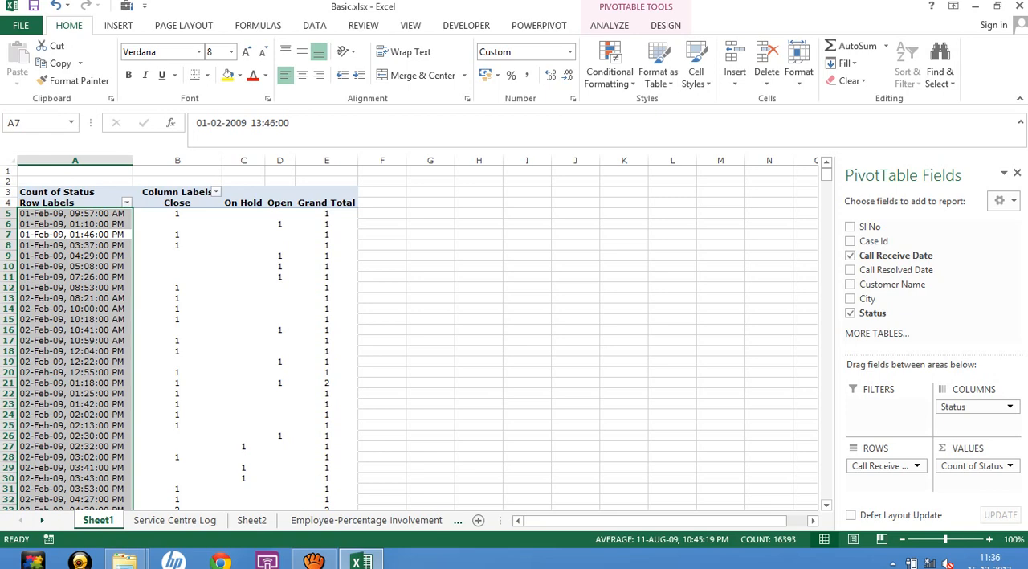
pyautogui.click(74, 256)
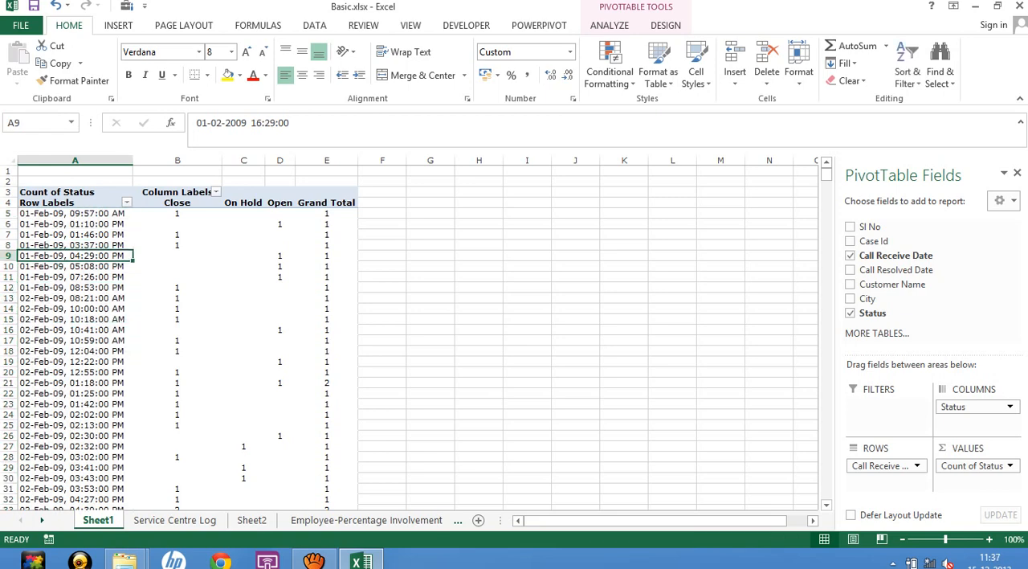
pyautogui.rightClick(71, 299)
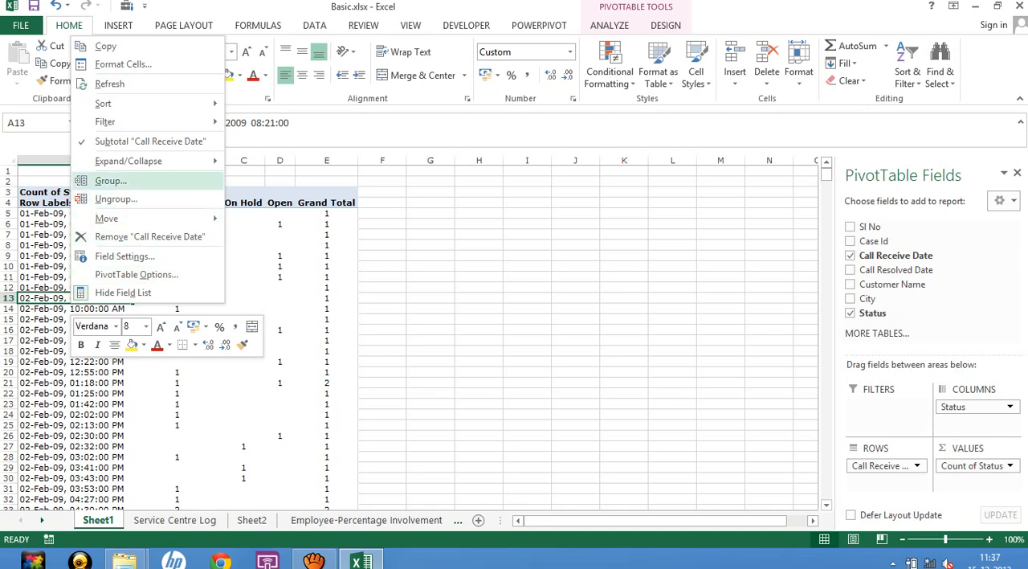
pyautogui.click(111, 181)
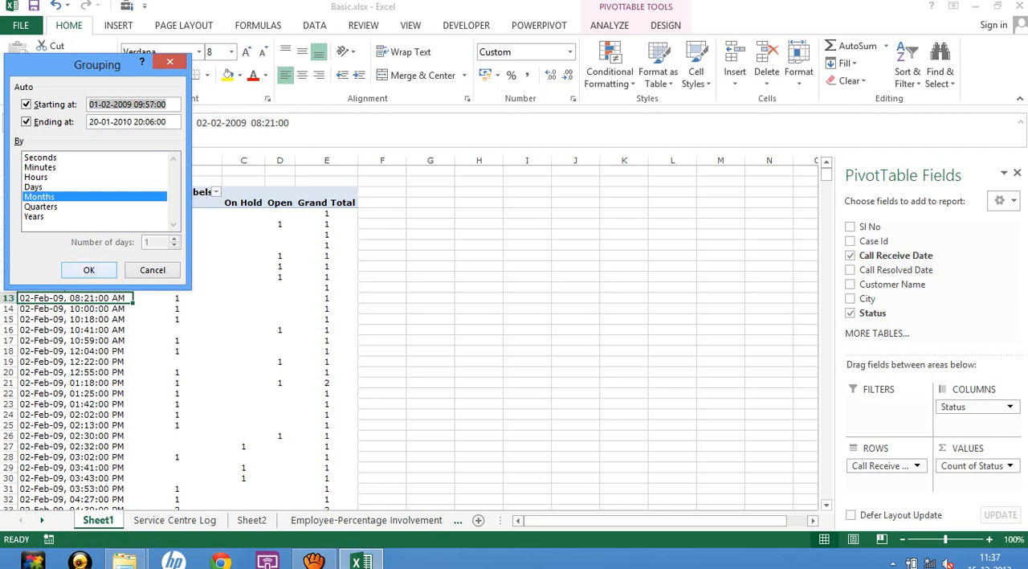
pyautogui.click(88, 270)
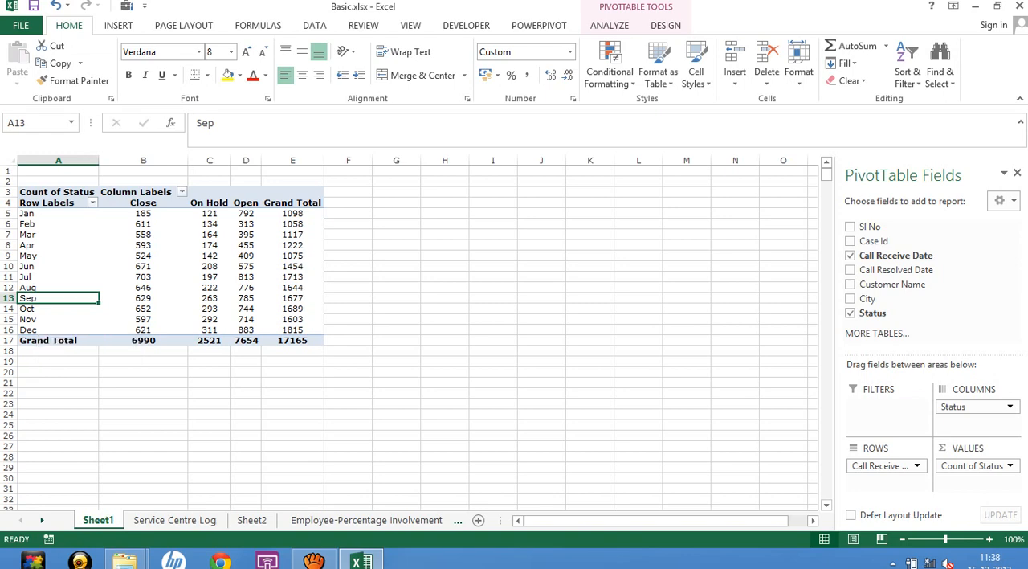
# Check which years the Service Centre Log's Call Receive Date filter covers against the monthly PivotTable on Sheet1.
pyautogui.click(174, 520)
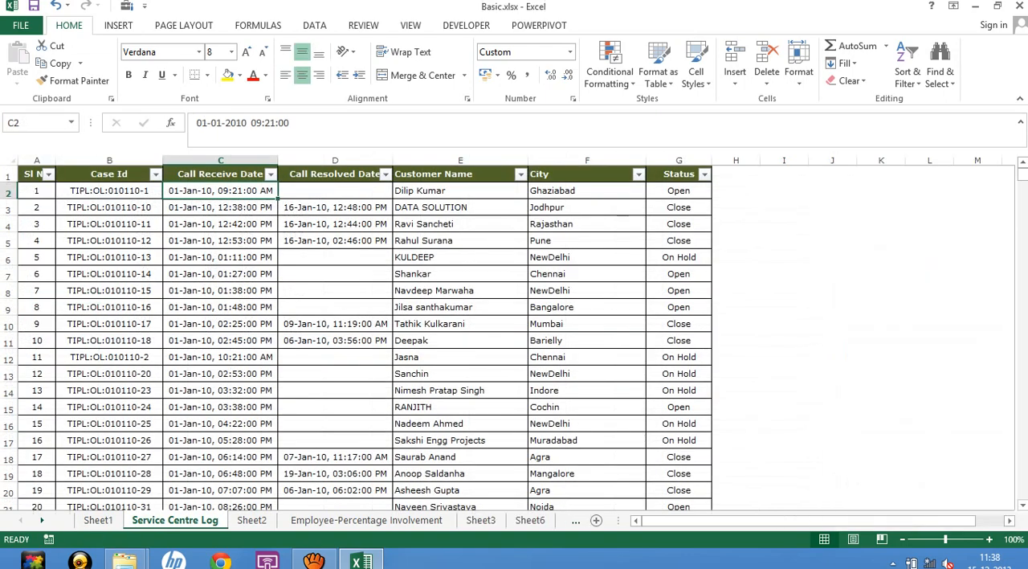
pyautogui.click(270, 174)
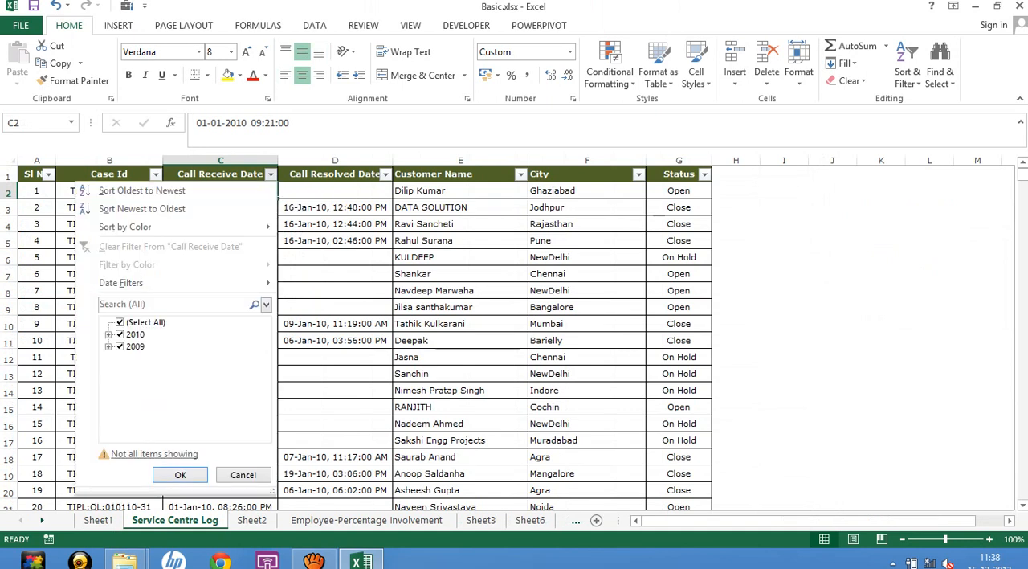
pyautogui.click(243, 475)
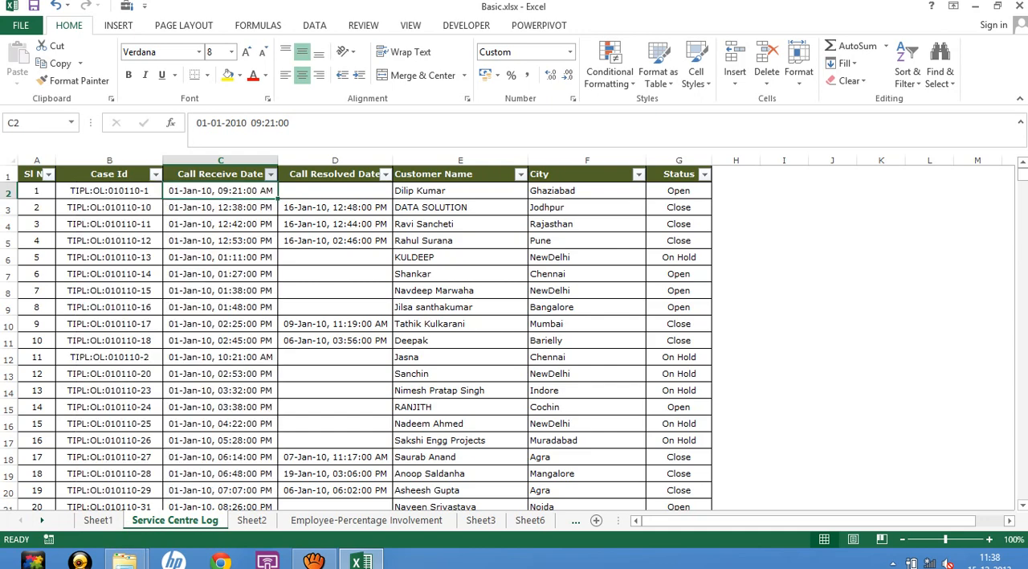
pyautogui.click(98, 521)
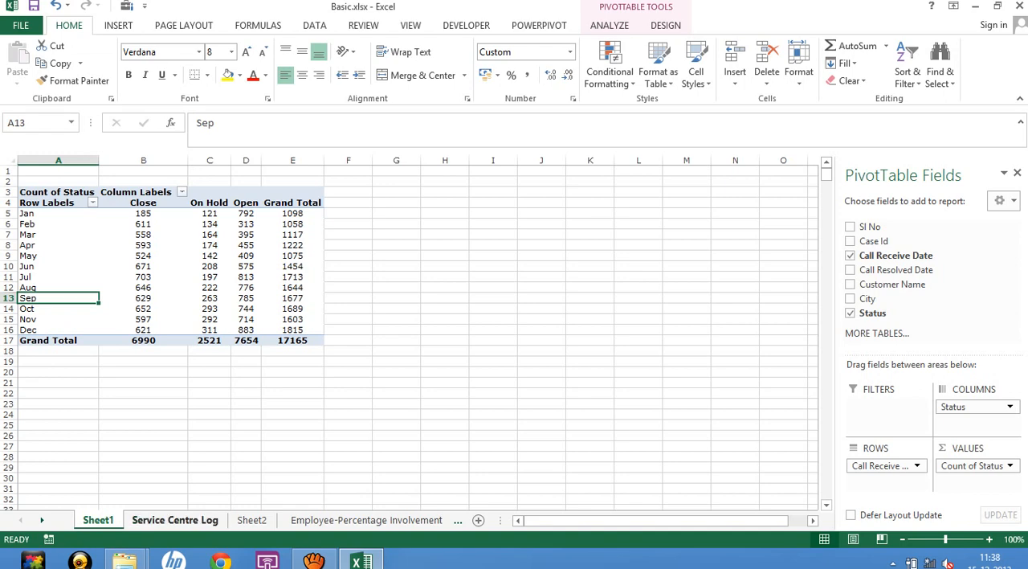
pyautogui.click(174, 519)
pyautogui.click(270, 174)
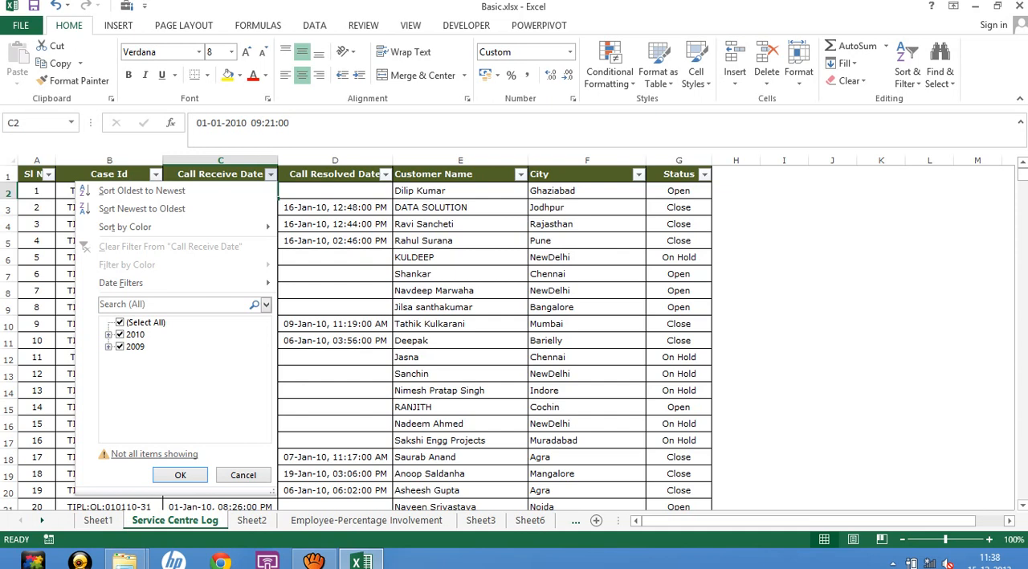
pyautogui.click(271, 174)
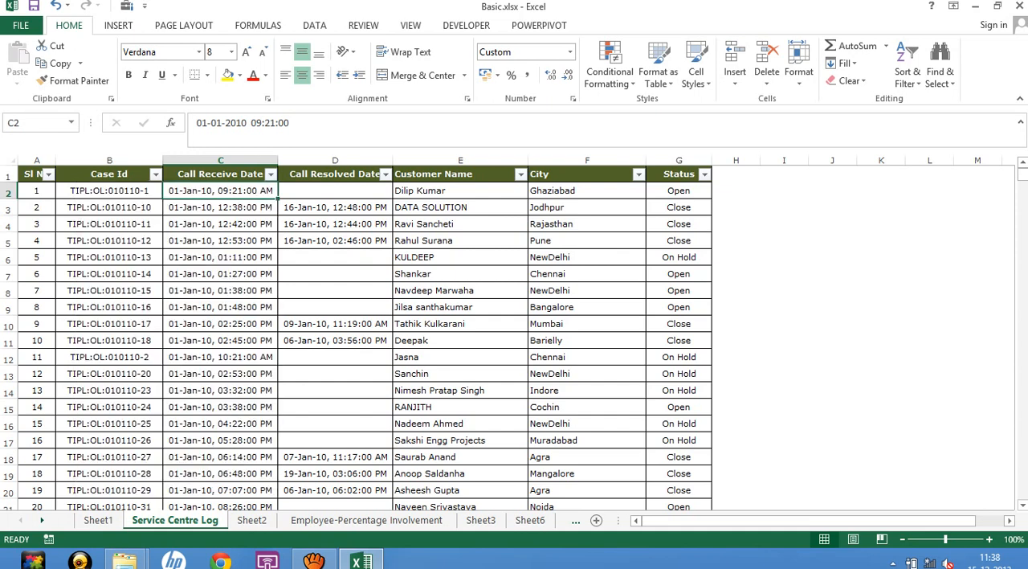
pyautogui.click(98, 520)
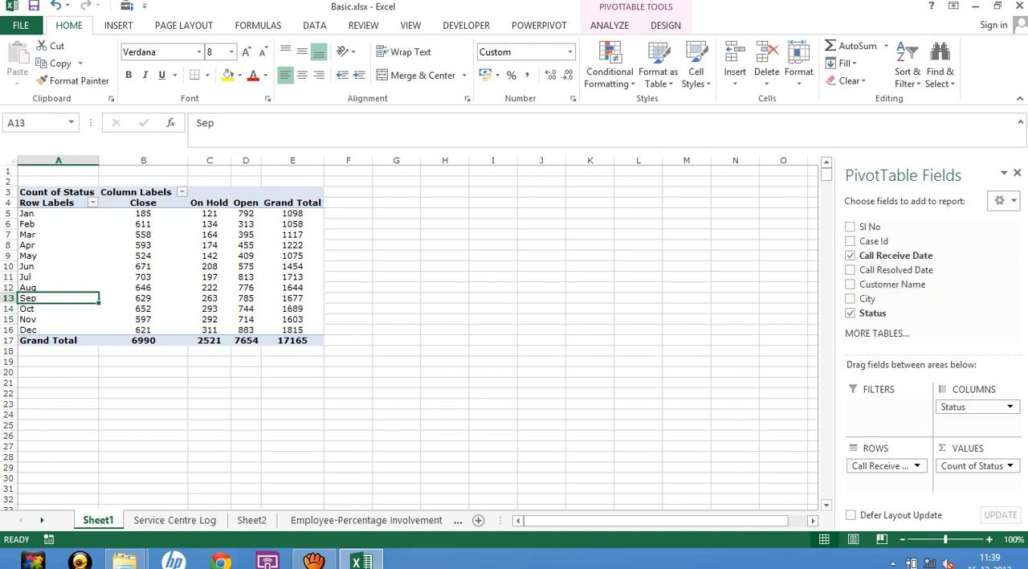
# Regroup the PivotTable's Call Receive Date row labels by both months and years.
pyautogui.rightClick(37, 236)
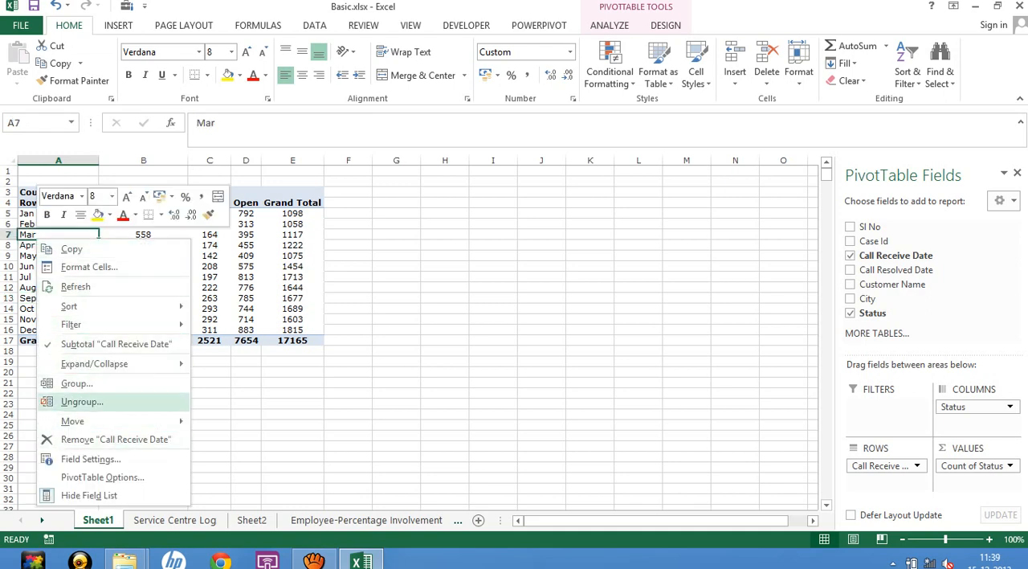
pyautogui.click(76, 383)
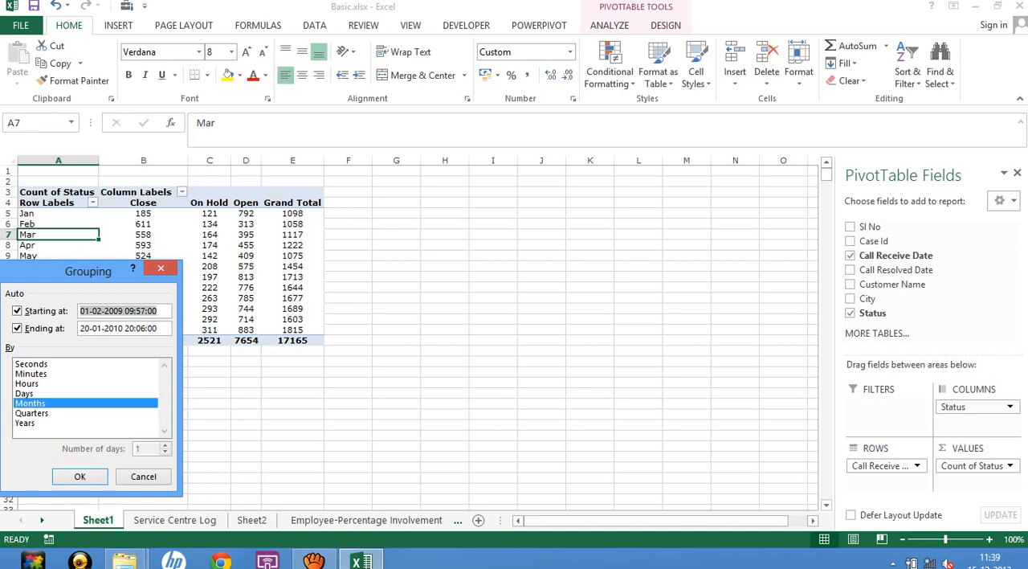
pyautogui.click(26, 423)
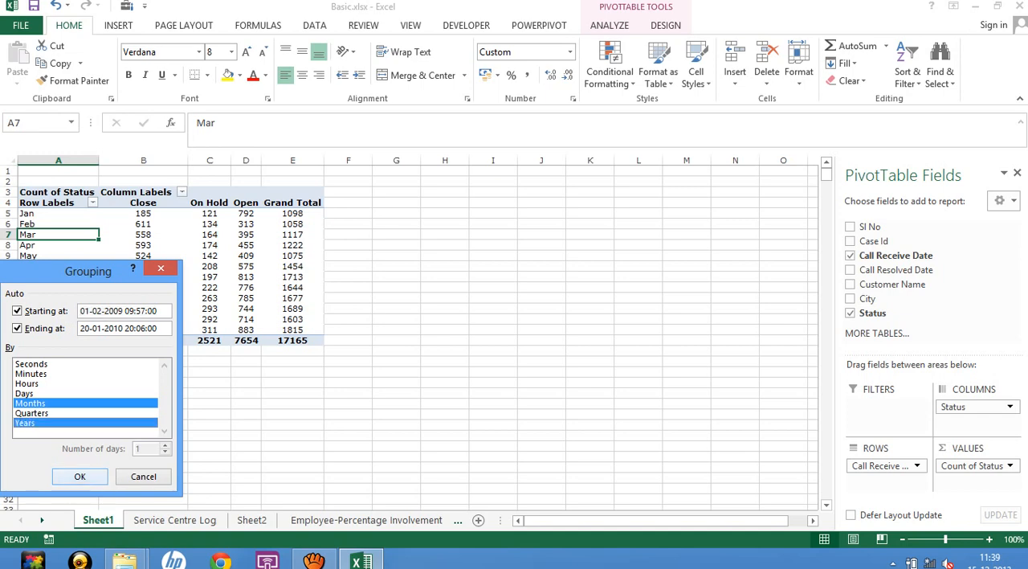
pyautogui.click(79, 476)
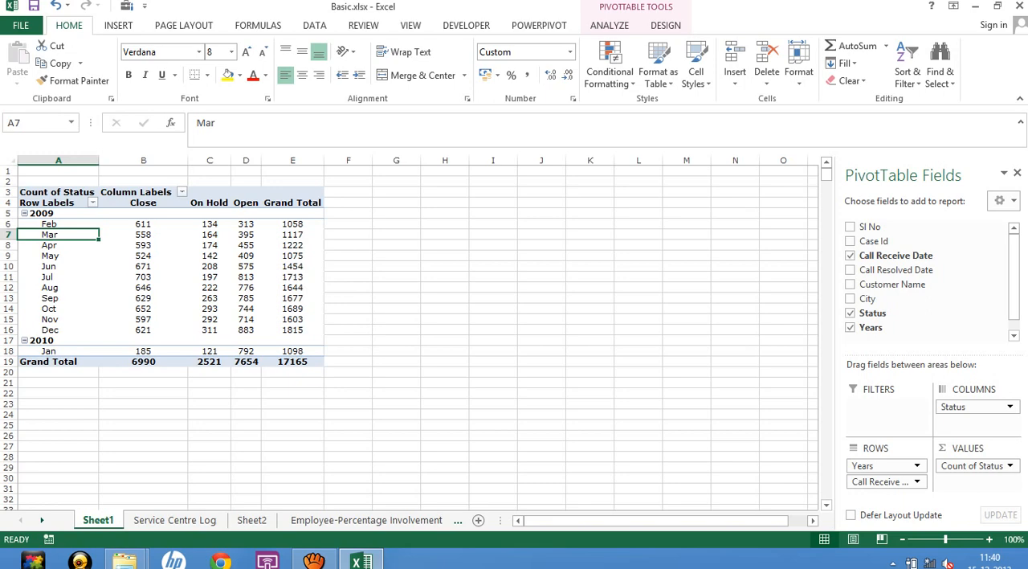
# Review the PivotTable Options for display, totals and filters, data, and layout and format without changing any setting.
pyautogui.rightClick(50, 255)
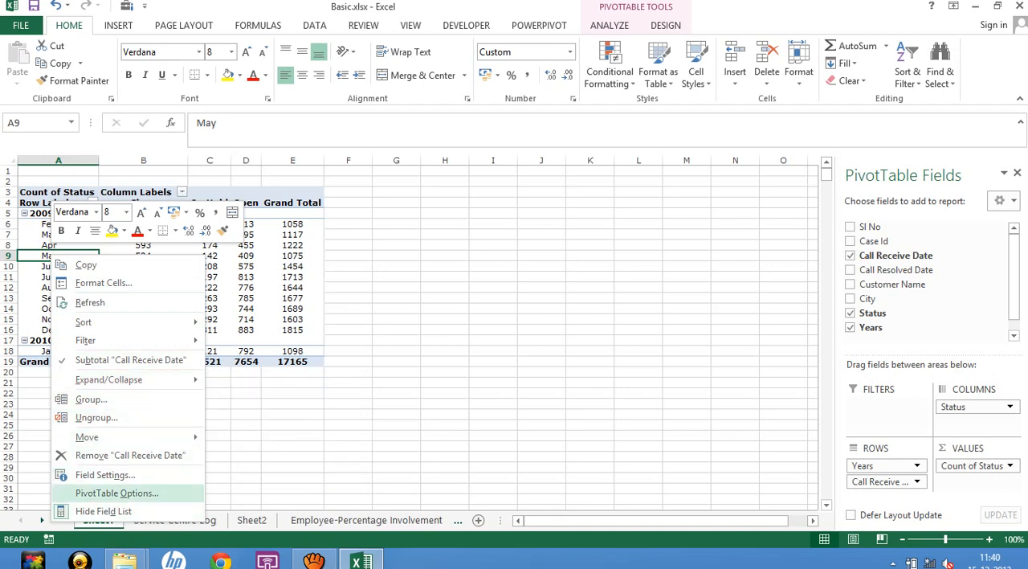
pyautogui.click(116, 493)
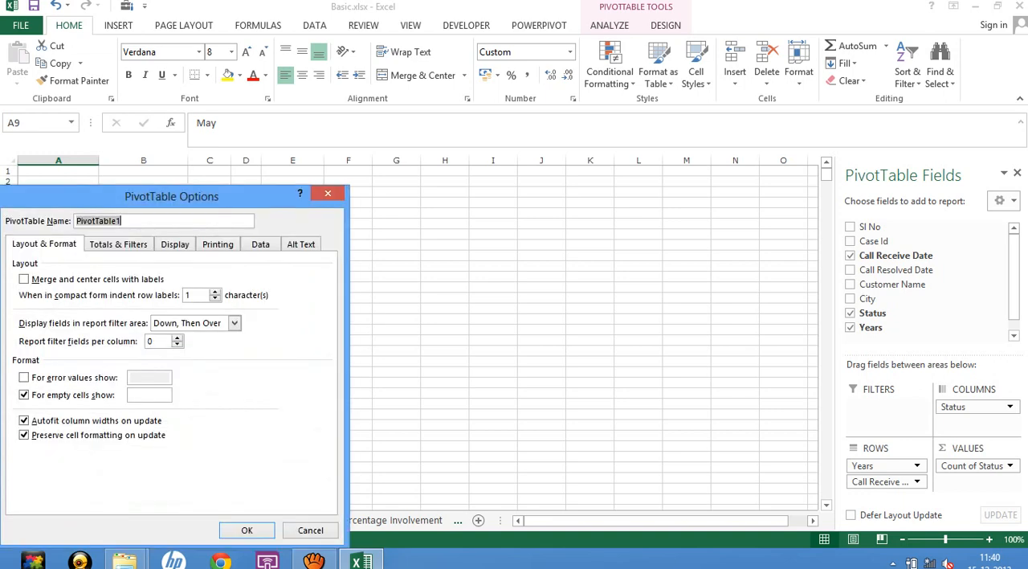
pyautogui.moveTo(619, 165); pyautogui.dragTo(635, 138)
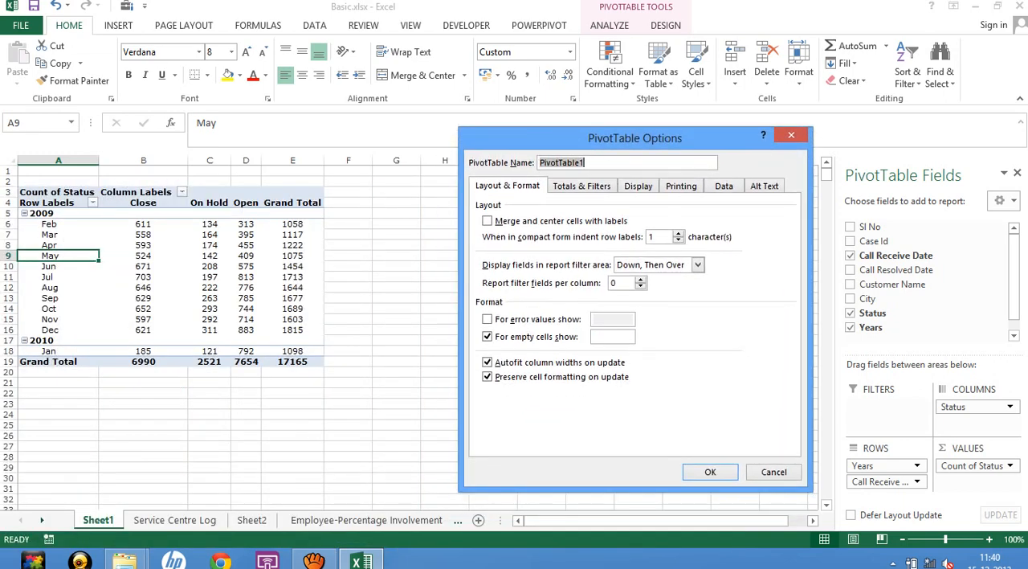
pyautogui.click(639, 186)
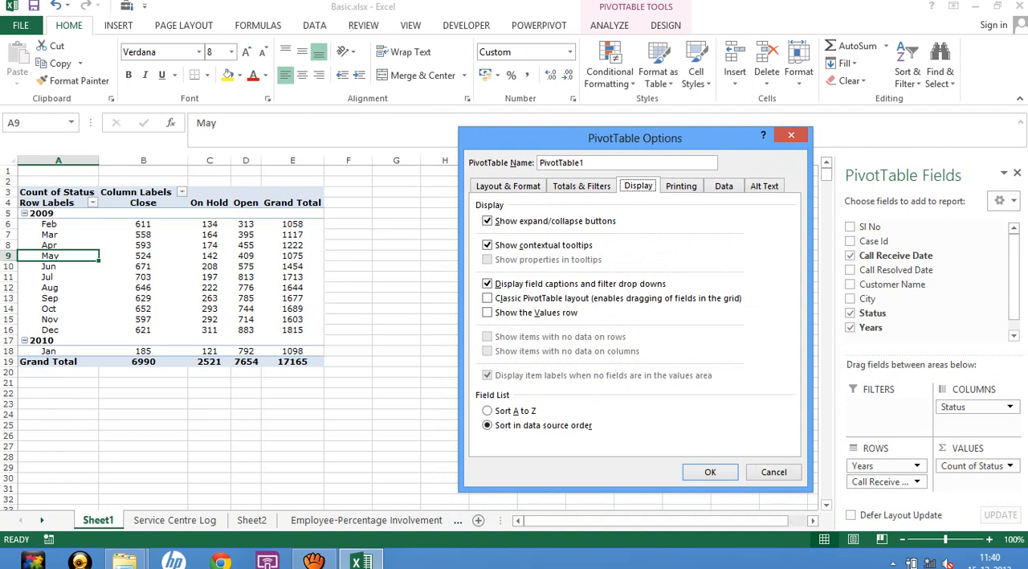
pyautogui.click(581, 185)
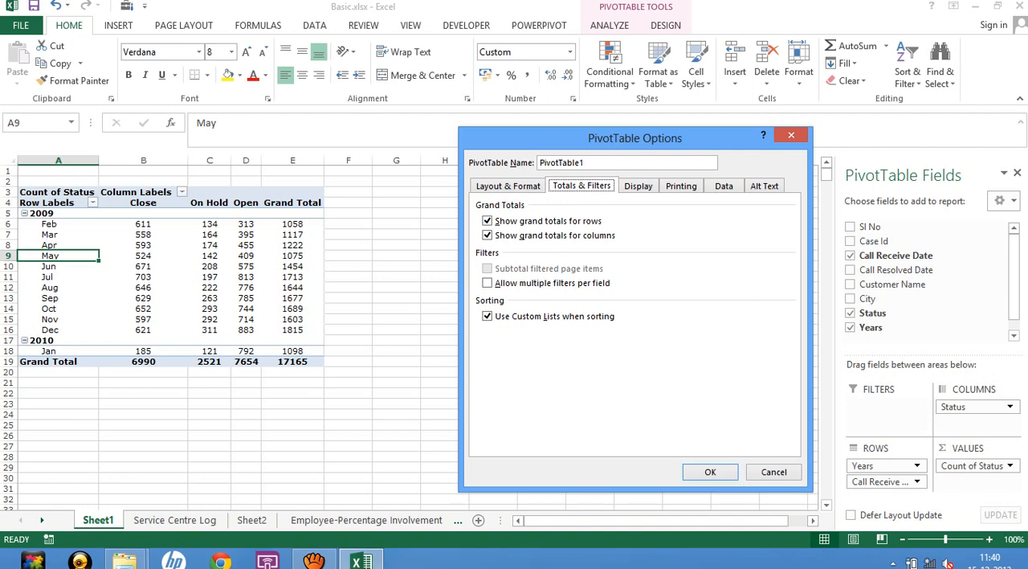
pyautogui.click(724, 186)
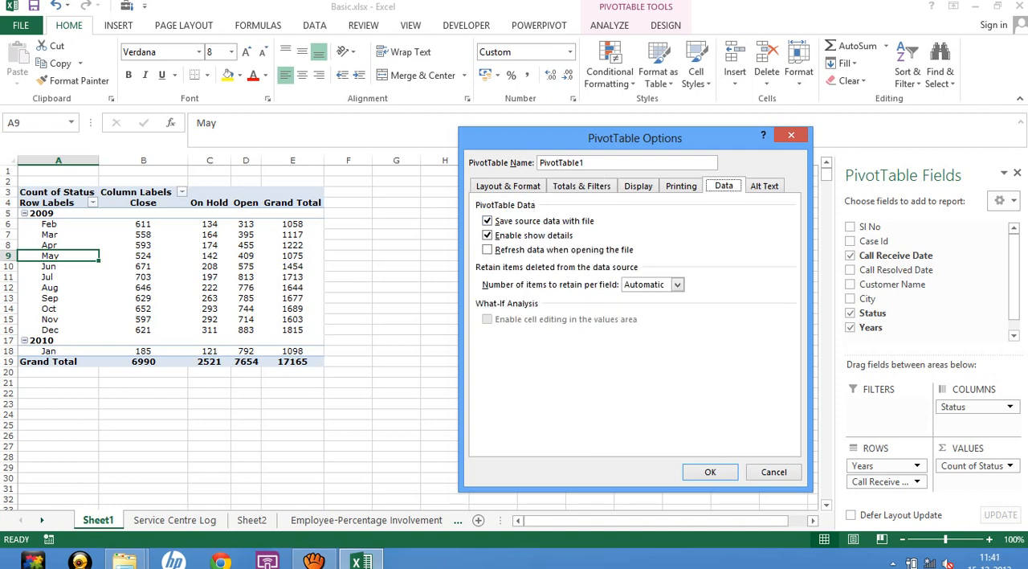
pyautogui.click(508, 185)
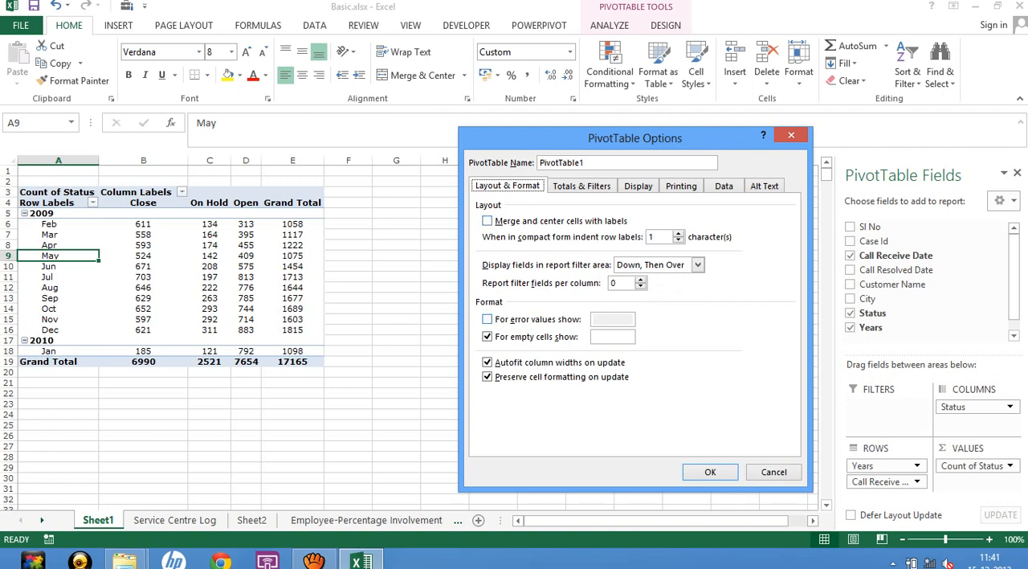
pyautogui.click(581, 186)
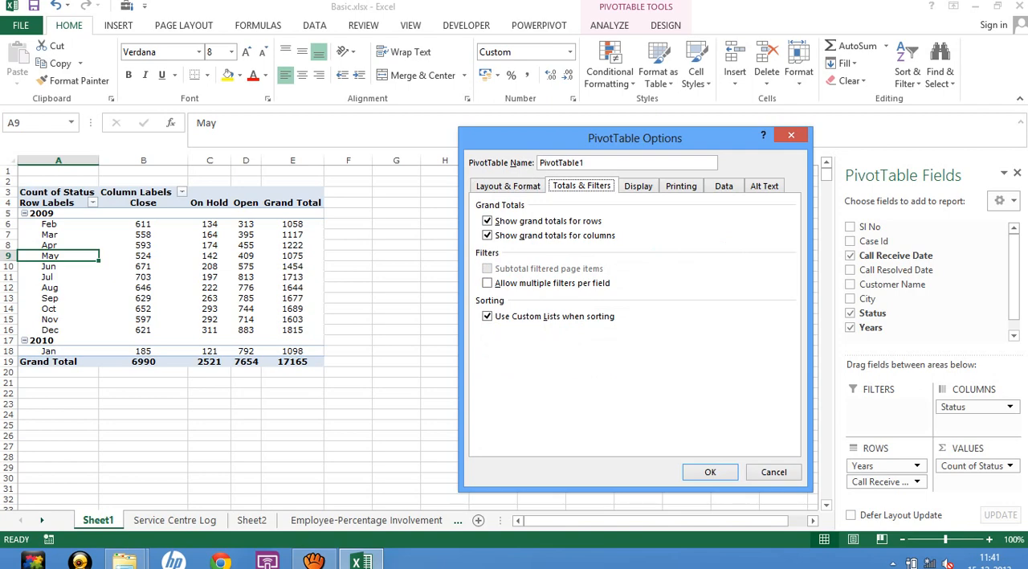
pyautogui.click(774, 472)
# Recheck the PivotTable Options for grand totals, filters and sorting, starting from the September Close count.
pyautogui.click(161, 298)
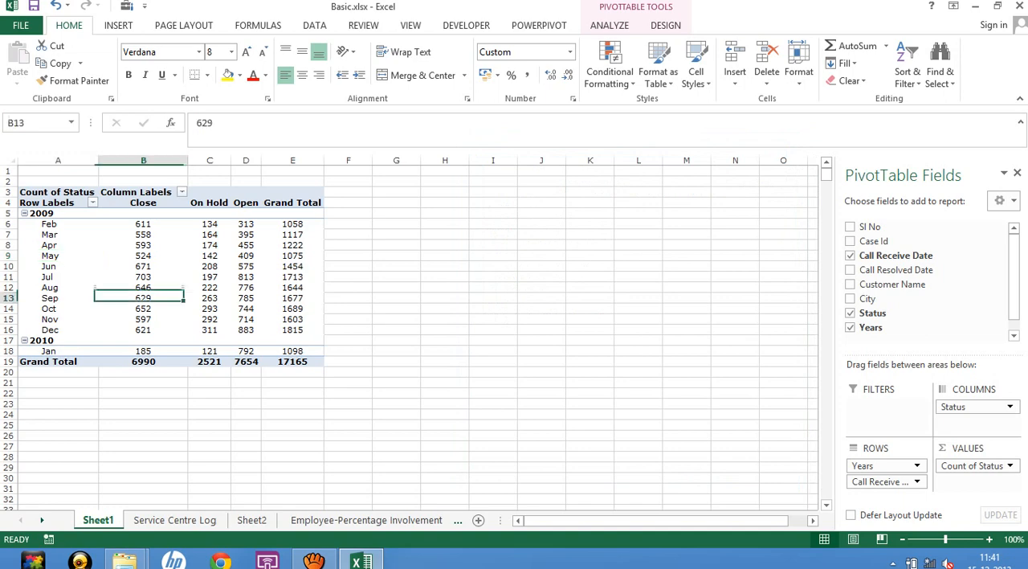
pyautogui.rightClick(187, 302)
pyautogui.click(254, 500)
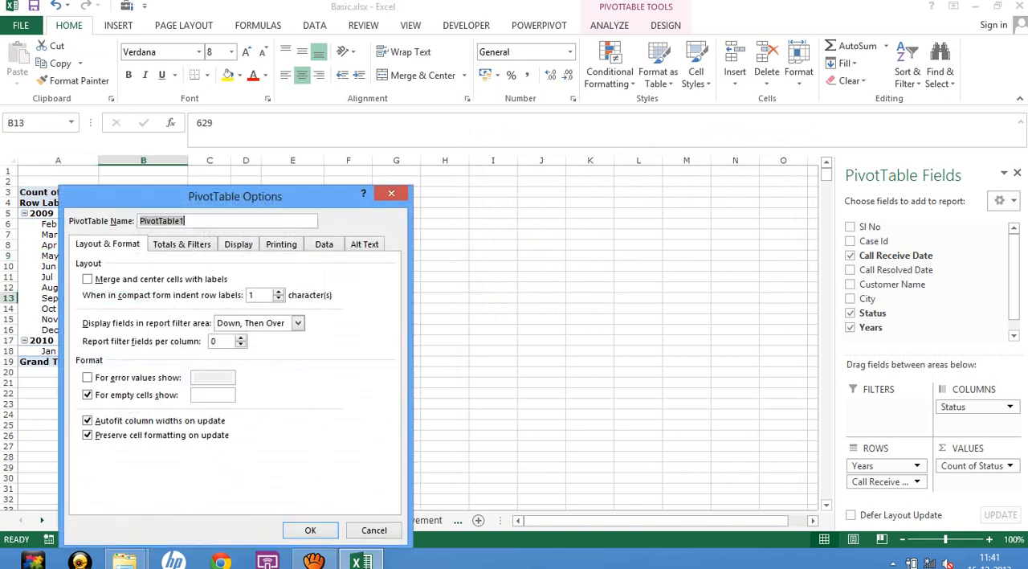
pyautogui.moveTo(254, 196); pyautogui.dragTo(661, 59)
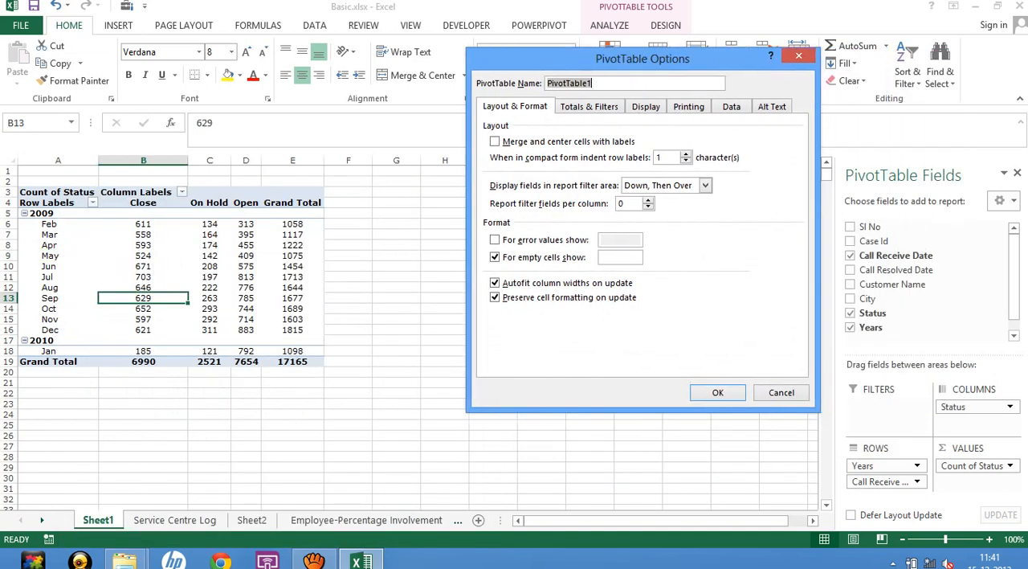
pyautogui.click(589, 106)
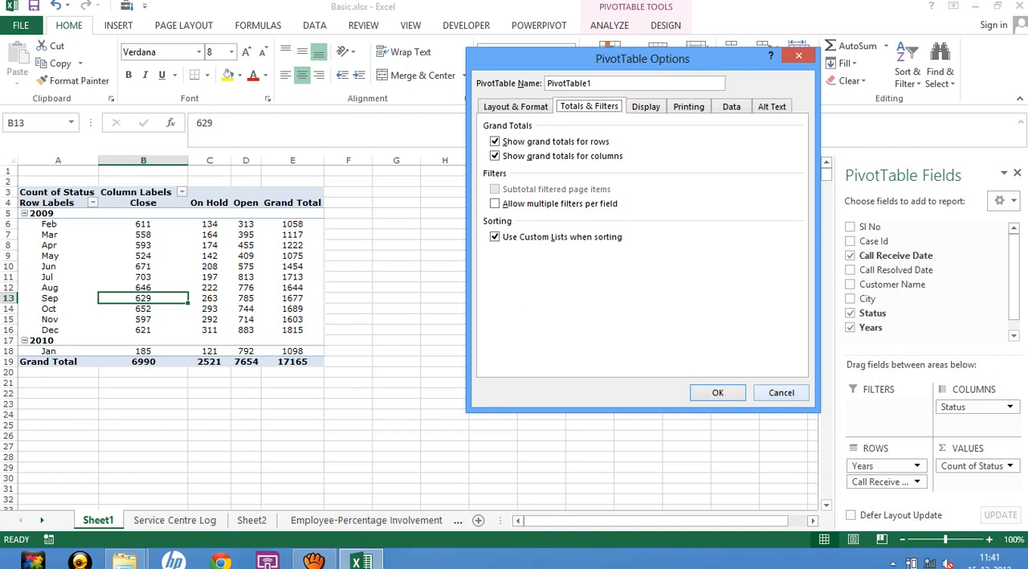
pyautogui.click(782, 393)
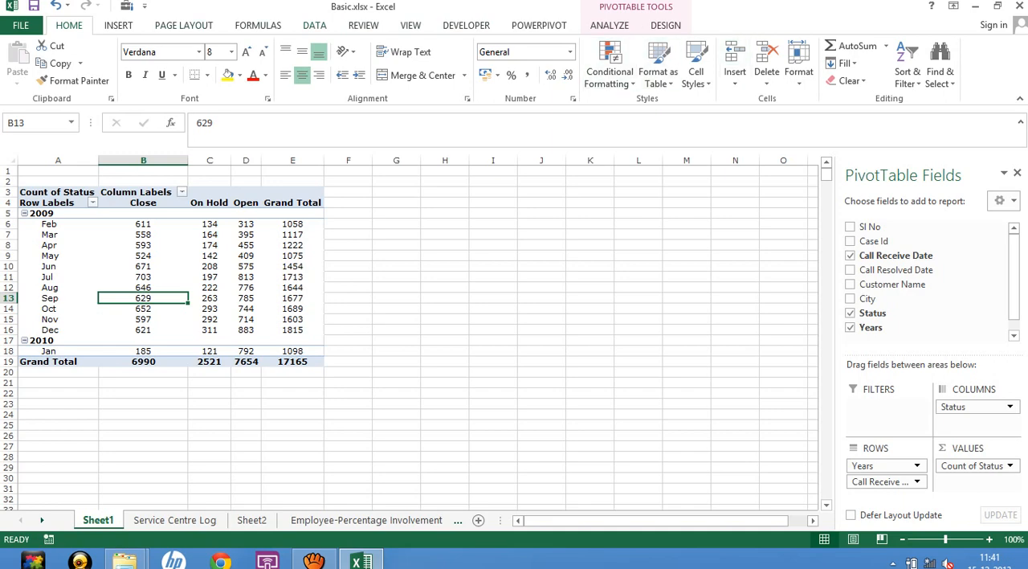
# Find the Group command among the worksheet's outline tools and examine the choices it offers.
pyautogui.click(410, 26)
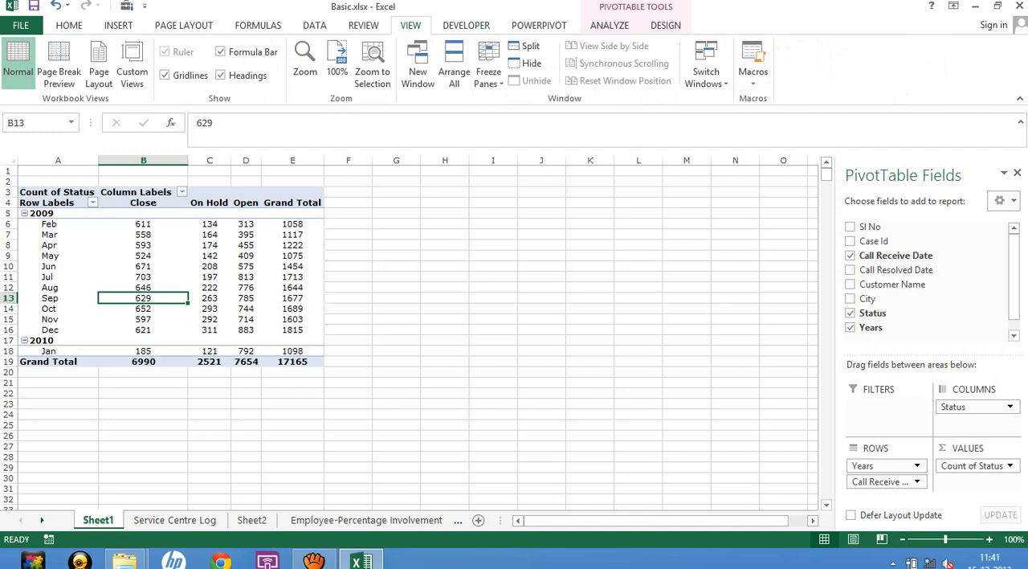
pyautogui.click(466, 25)
pyautogui.click(314, 25)
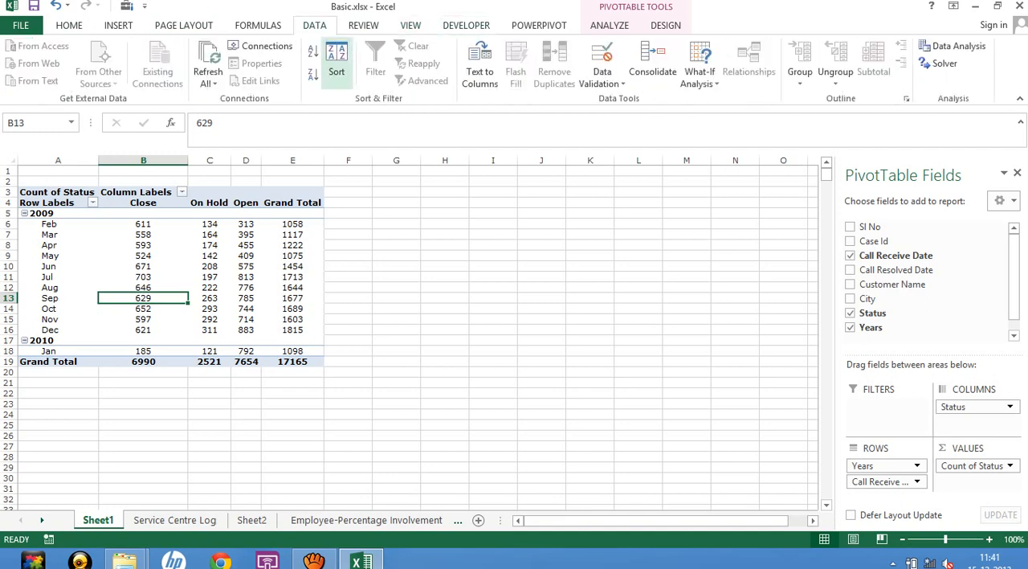
pyautogui.click(801, 71)
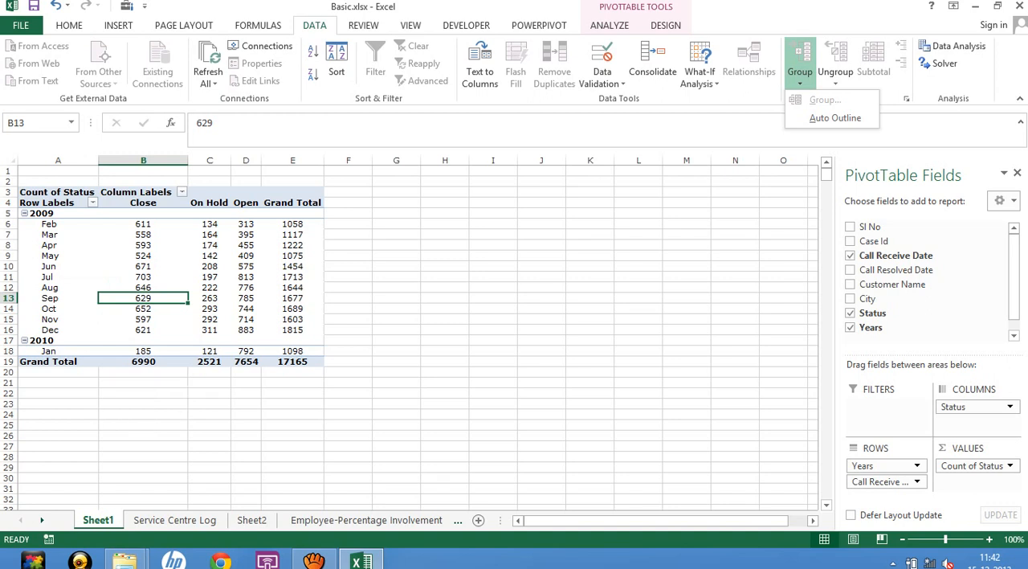
pyautogui.click(58, 245)
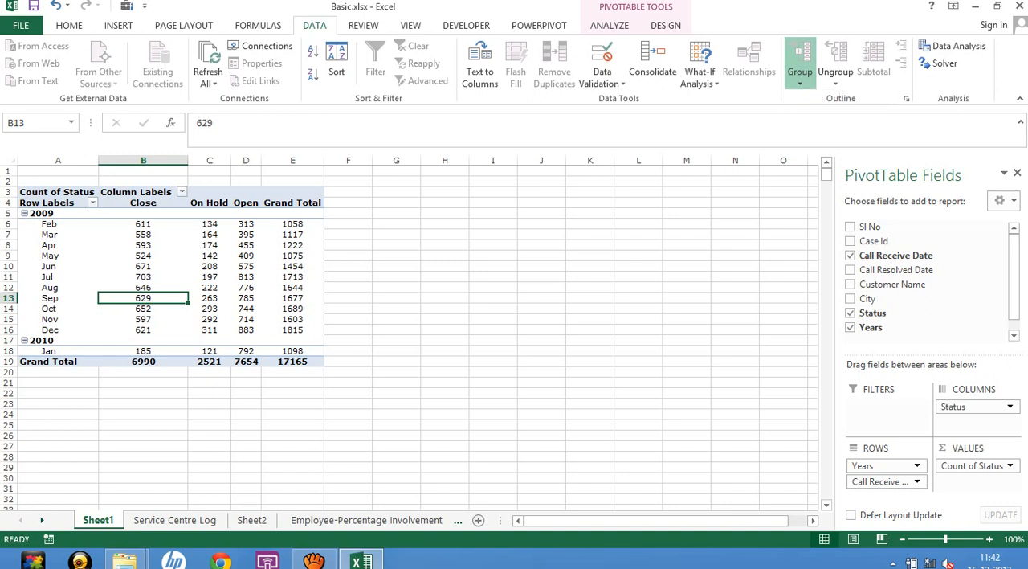
# Check the grouping commands available for the Apr row label of the PivotTable.
pyautogui.click(57, 245)
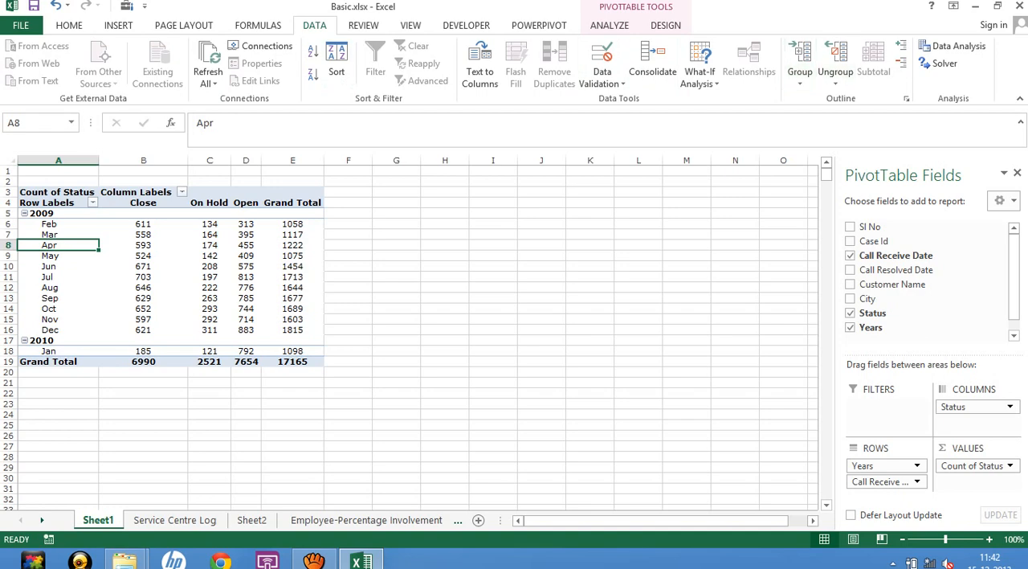
pyautogui.rightClick(52, 247)
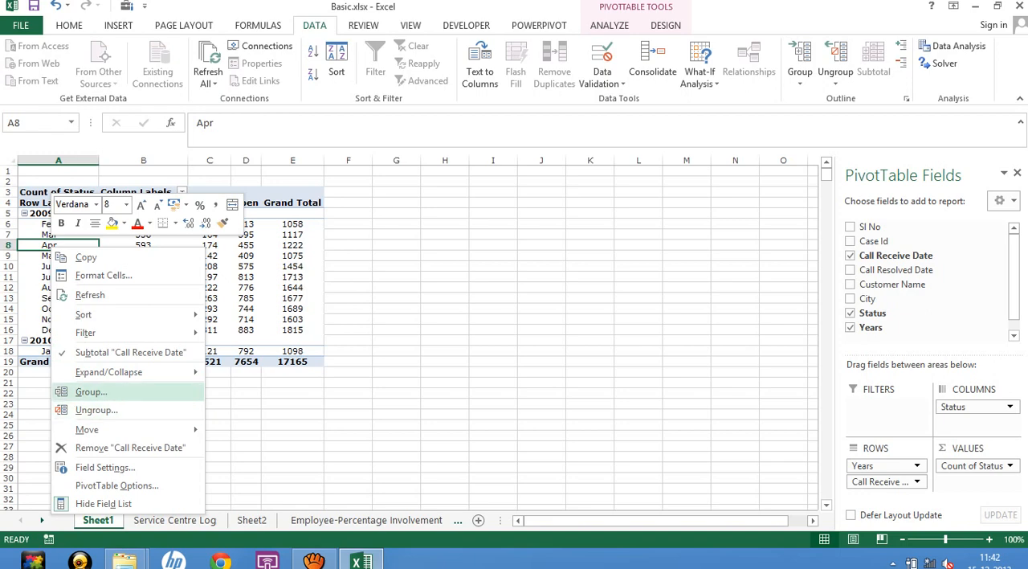
pyautogui.press('Escape')
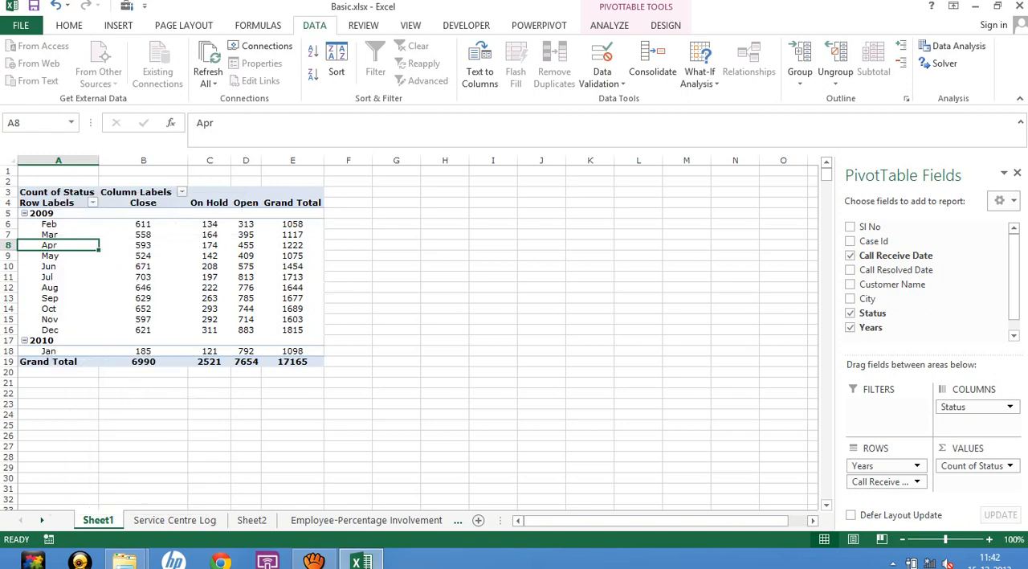
# Review the Summarize Values By and Show Values As settings of the May Close count without changing them.
pyautogui.rightClick(126, 257)
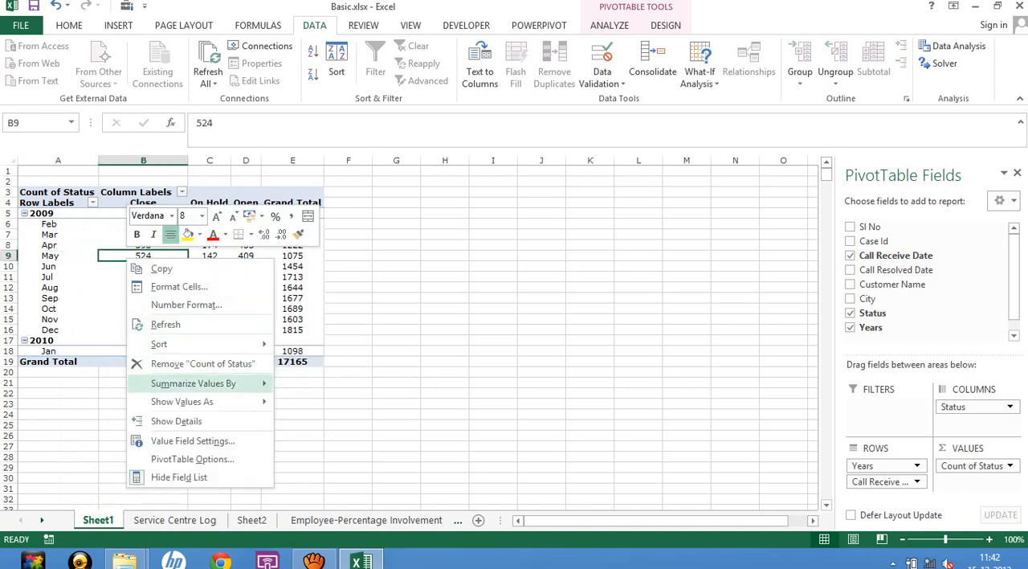
pyautogui.moveTo(193, 383)
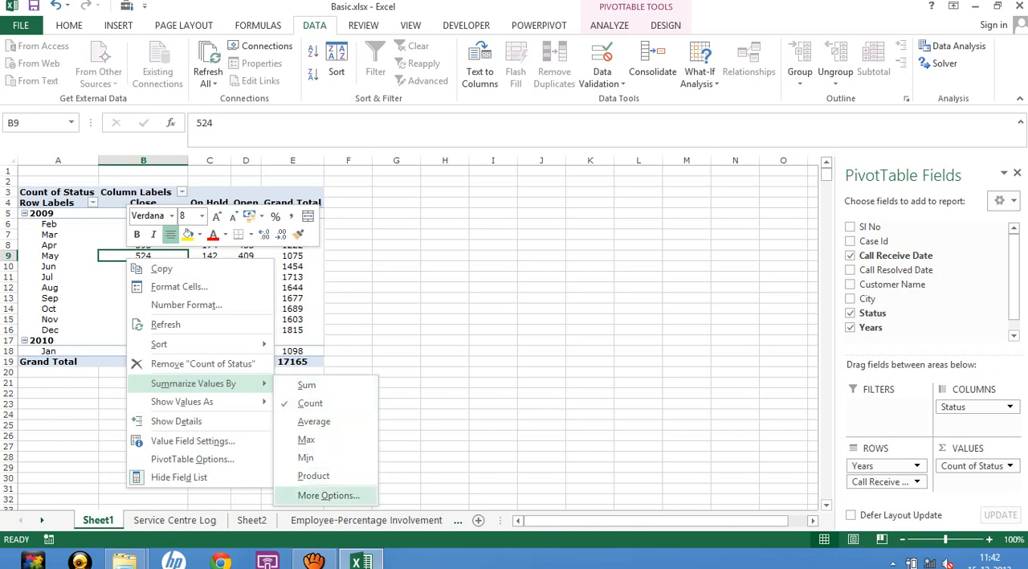
pyautogui.click(328, 495)
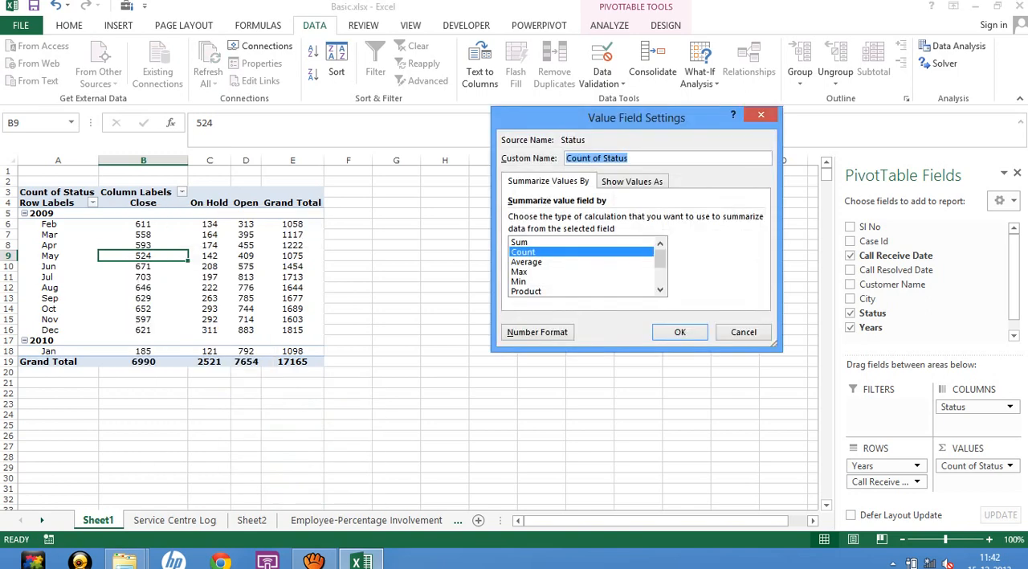
pyautogui.click(632, 182)
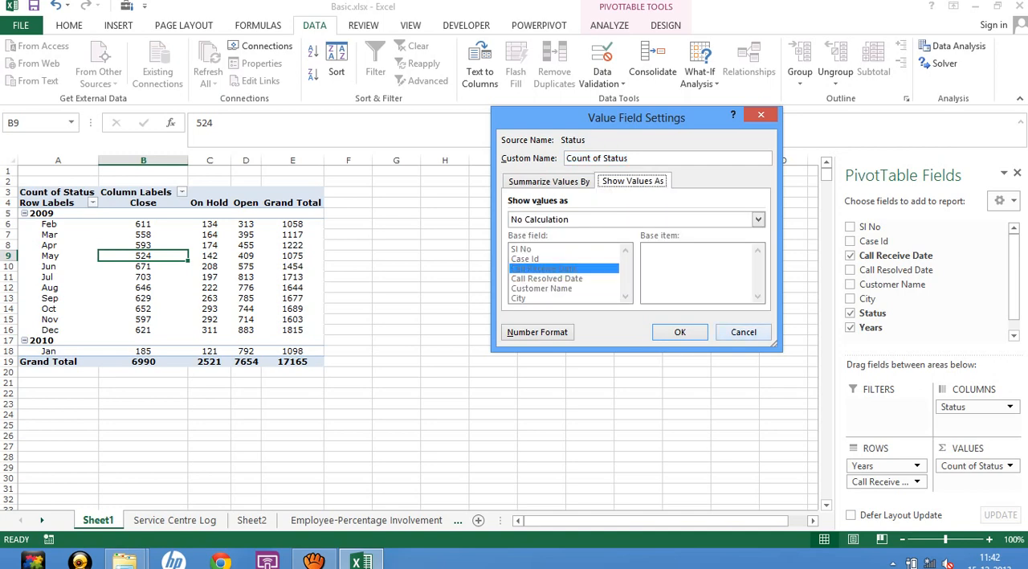
pyautogui.click(743, 332)
pyautogui.click(541, 266)
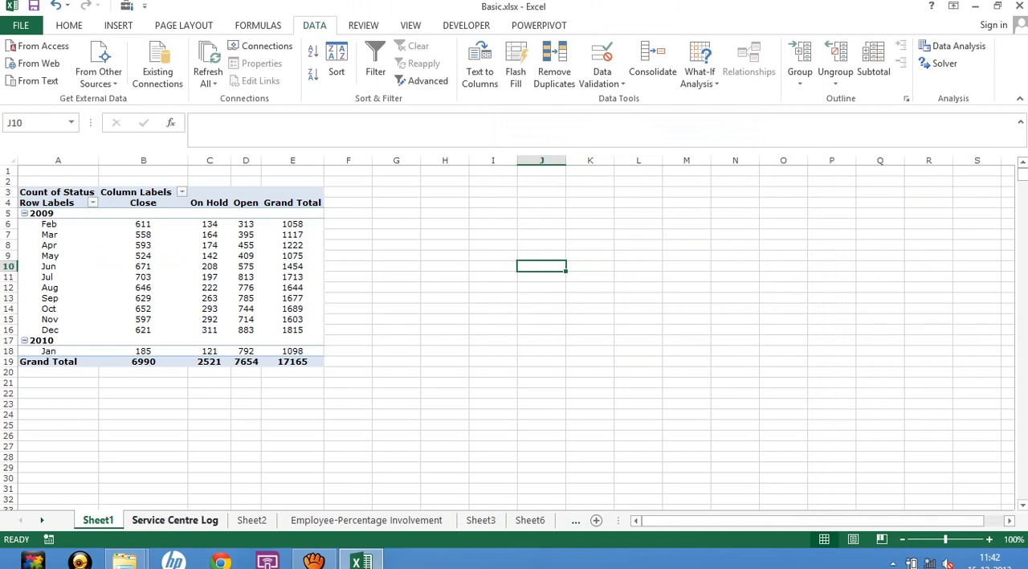
# Group the entire Service Centre Log data range, including its header, by rows.
pyautogui.click(175, 520)
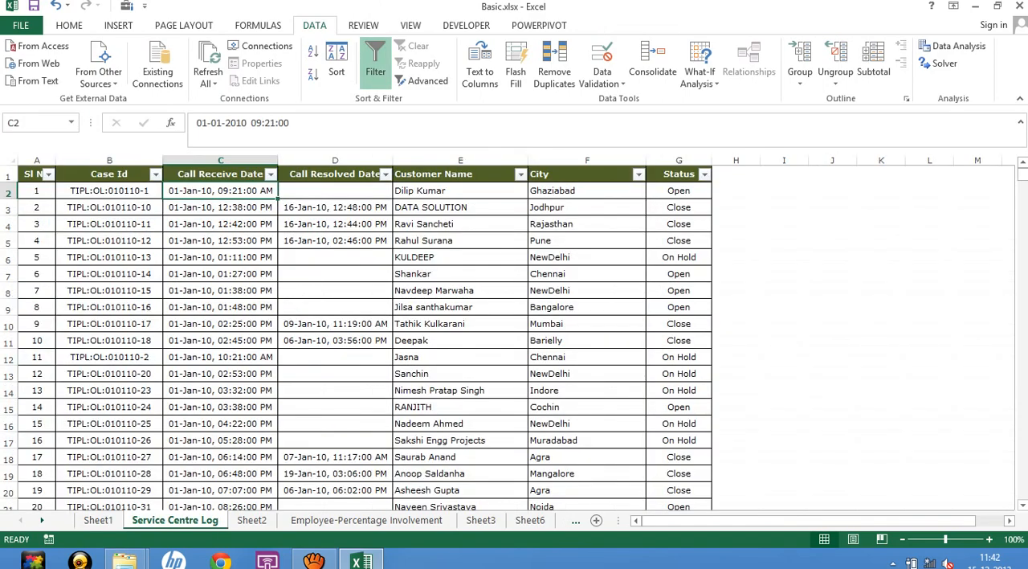
pyautogui.click(32, 174)
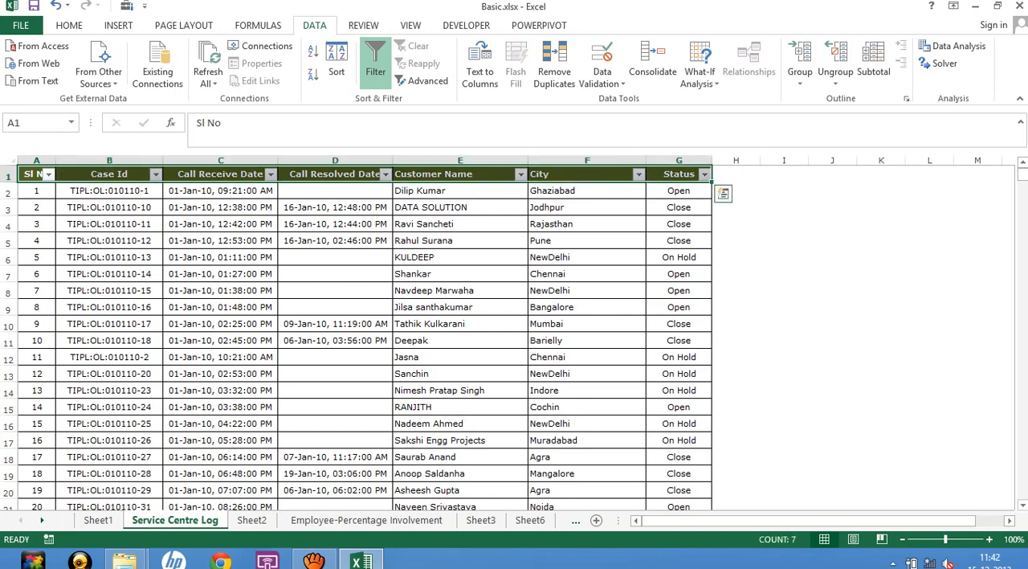
pyautogui.hotkey('ctrl', 'shift', 'End')
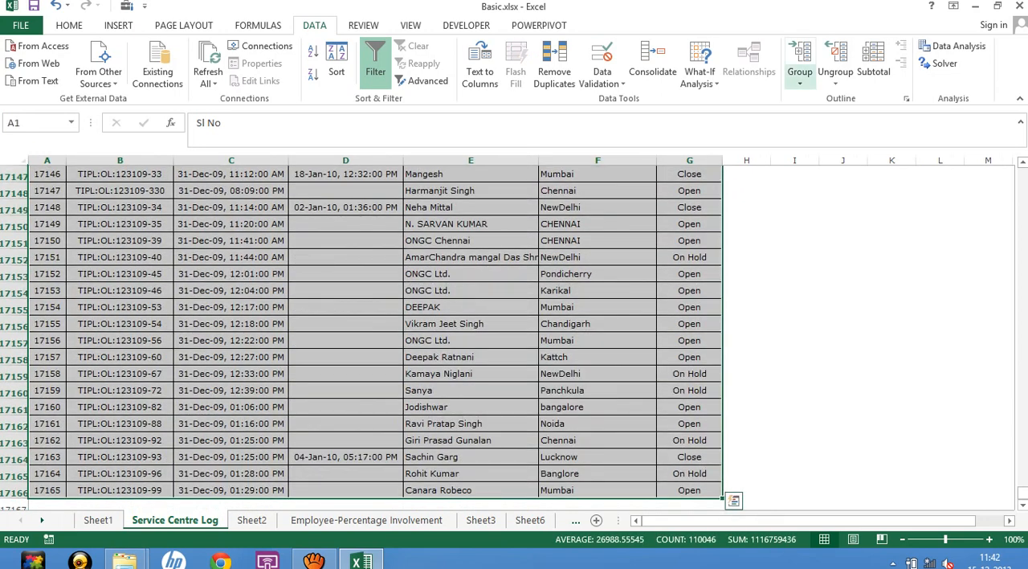
pyautogui.click(800, 76)
pyautogui.click(825, 99)
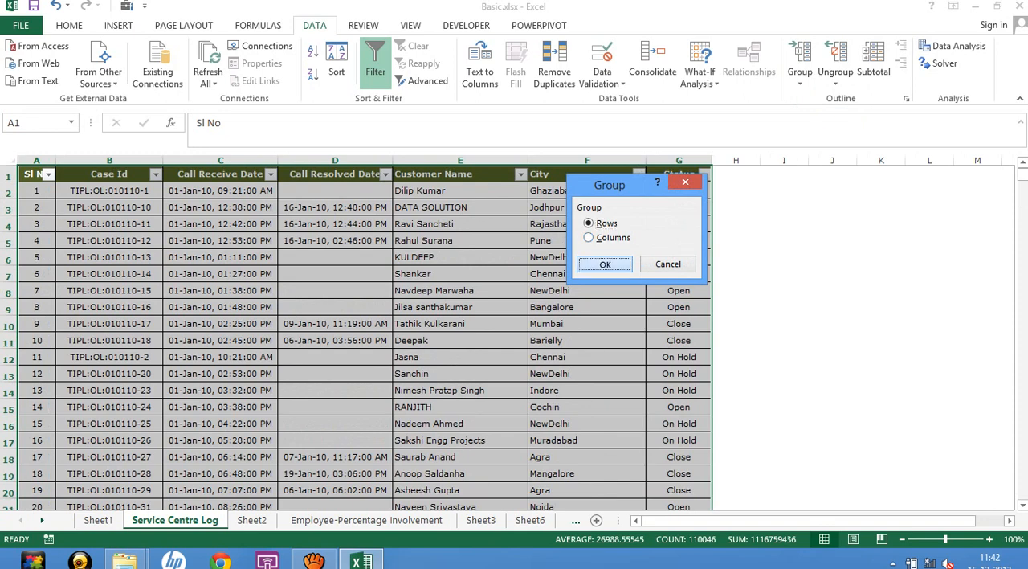
pyautogui.press('Return')
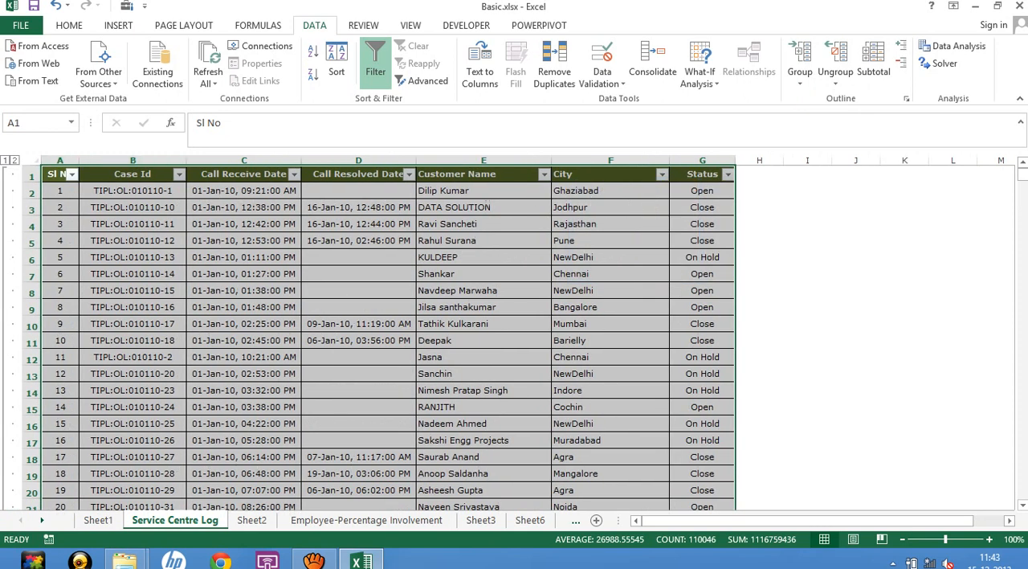
# Collapse the grouped rows of the Service Centre Log to outline level 1 and expand them again.
pyautogui.click(5, 160)
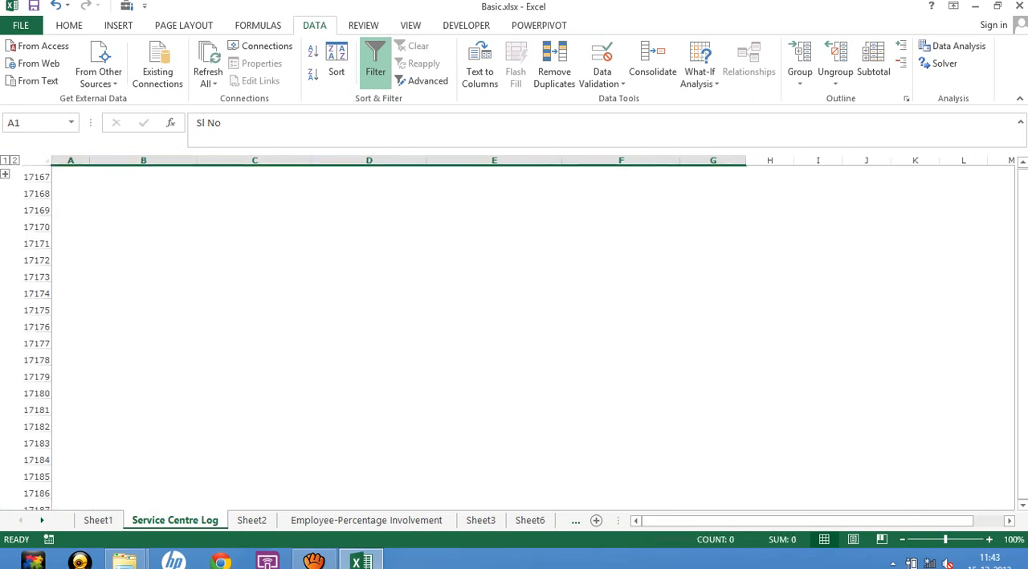
pyautogui.click(71, 175)
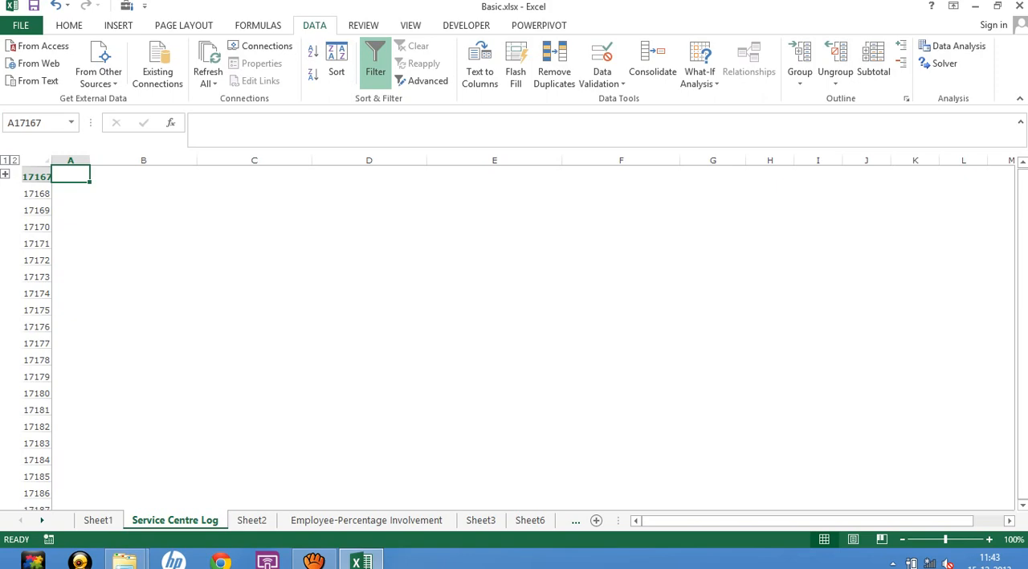
pyautogui.click(6, 174)
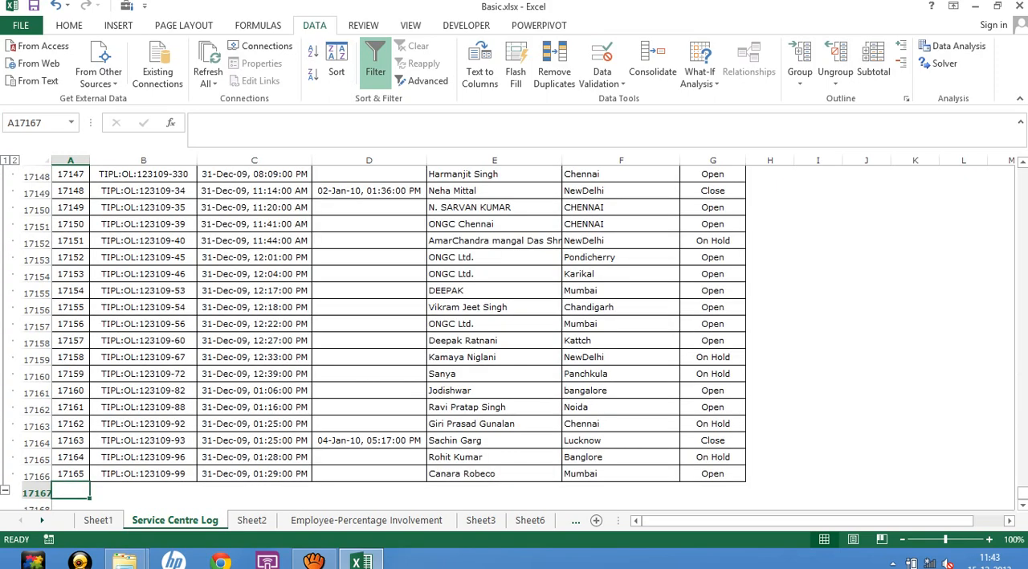
pyautogui.click(143, 224)
pyautogui.scroll(20, 143, 224)
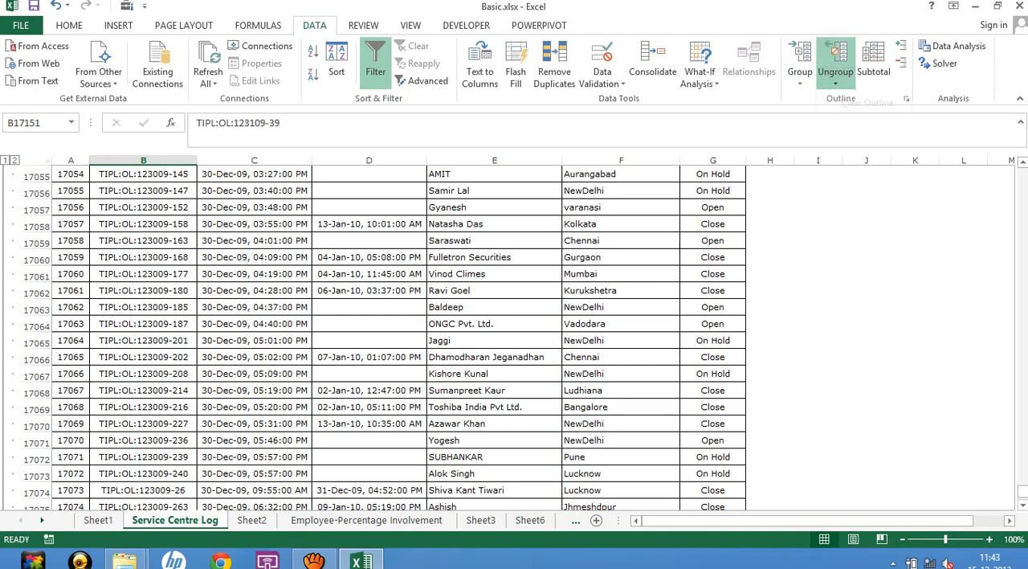
# Ungroup row 17151 by rows and clear the whole outline from the Service Centre Log.
pyautogui.click(836, 78)
pyautogui.click(861, 100)
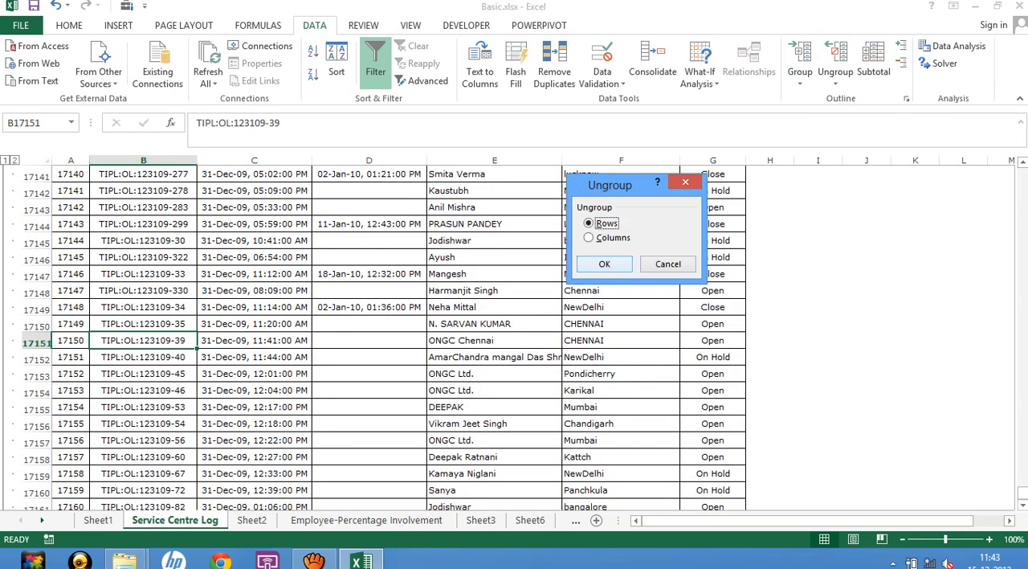
pyautogui.press('Return')
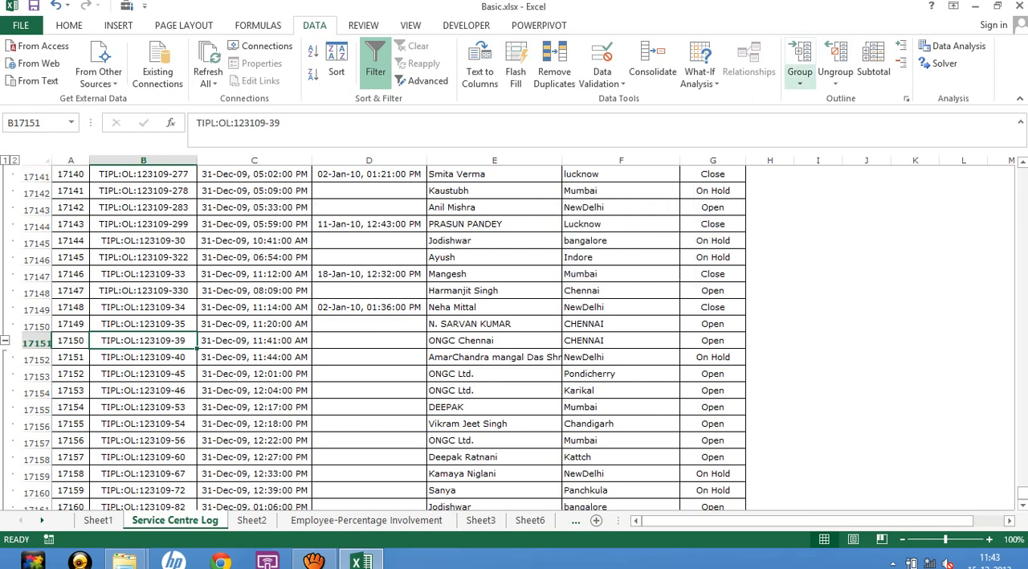
pyautogui.click(836, 78)
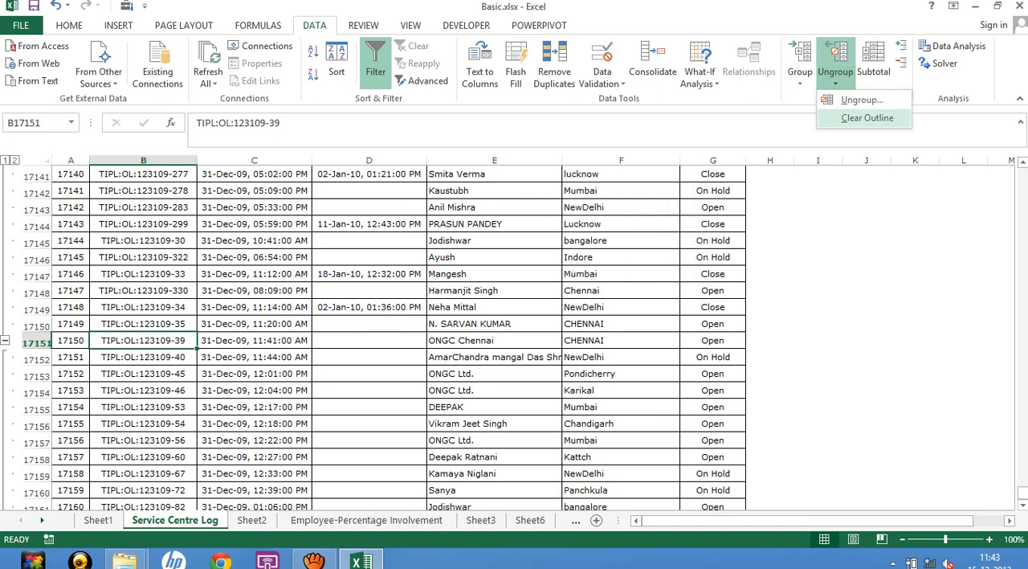
pyautogui.click(867, 117)
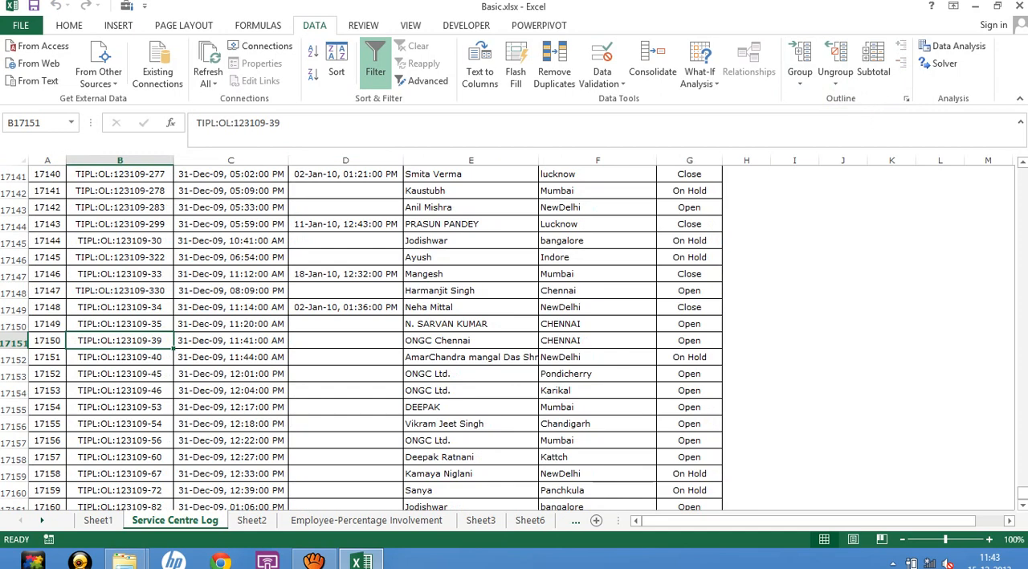
# Add subtotals to the full Service Centre Log data, using Count on Status at each change in Case Id.
pyautogui.hotkey('ctrl', 'Home')
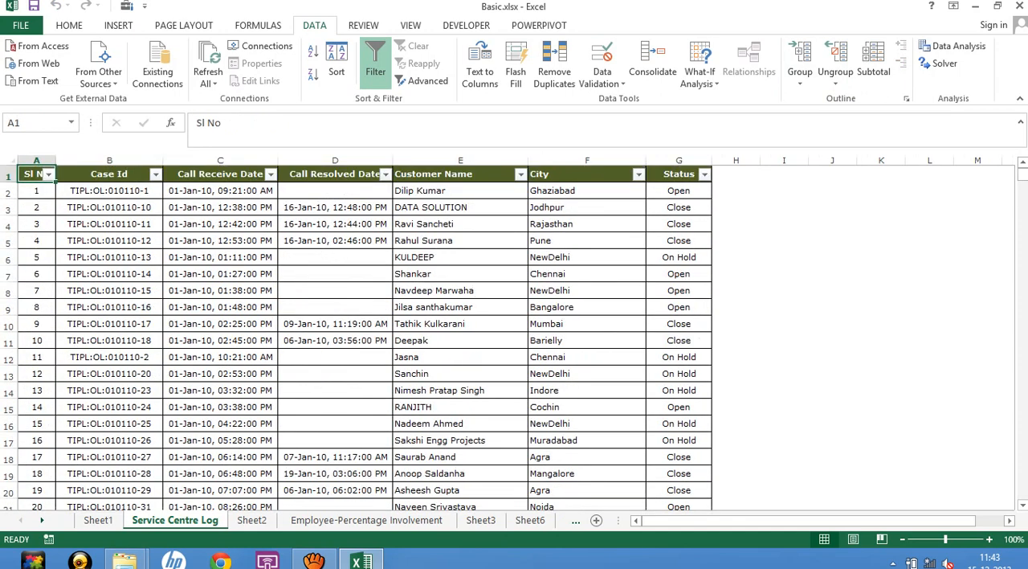
pyautogui.hotkey('ctrl', 'shift', 'Right')
pyautogui.hotkey('ctrl', 'shift', 'Down')
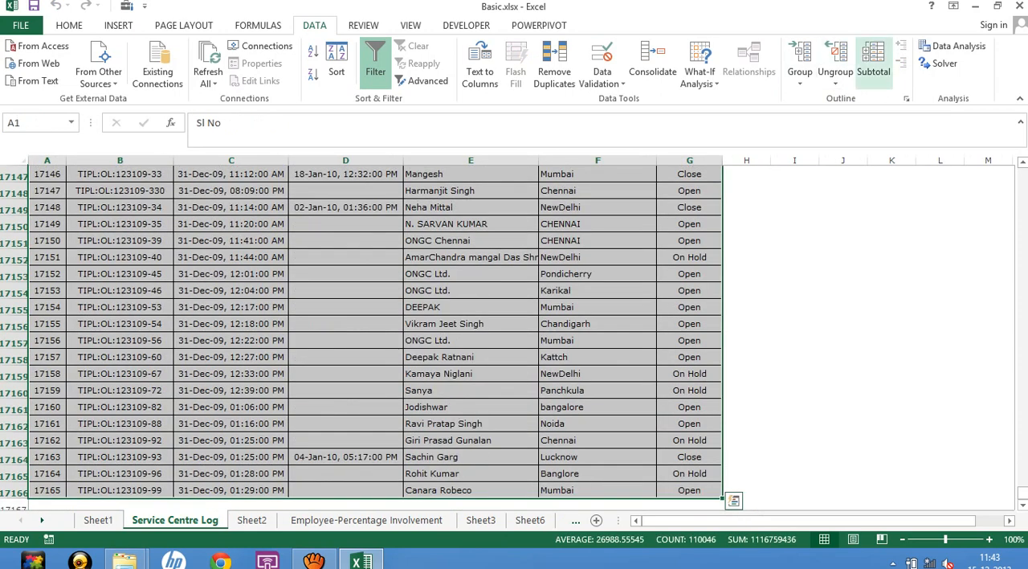
pyautogui.click(873, 64)
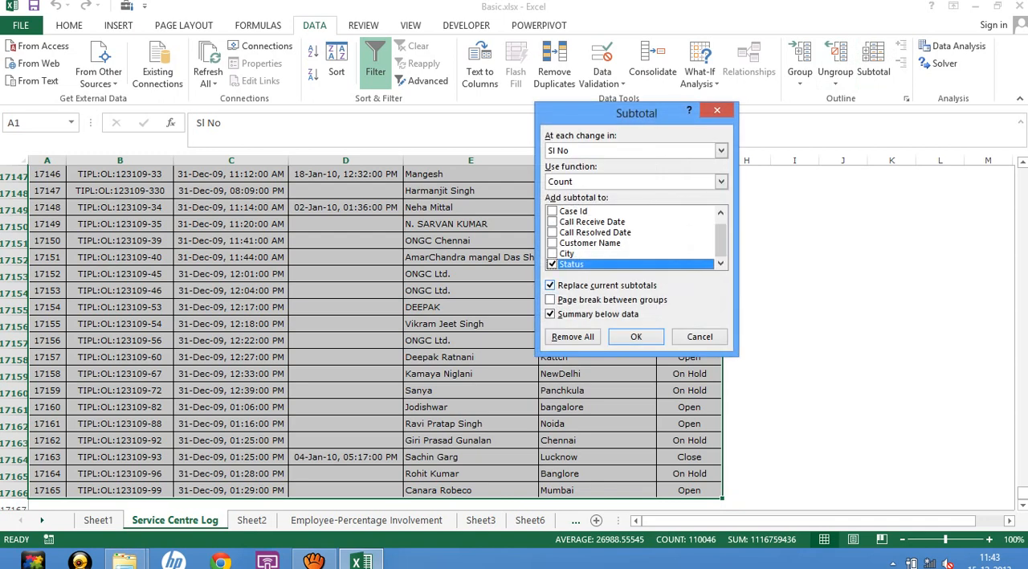
pyautogui.moveTo(721, 240); pyautogui.dragTo(720, 241)
pyautogui.click(721, 150)
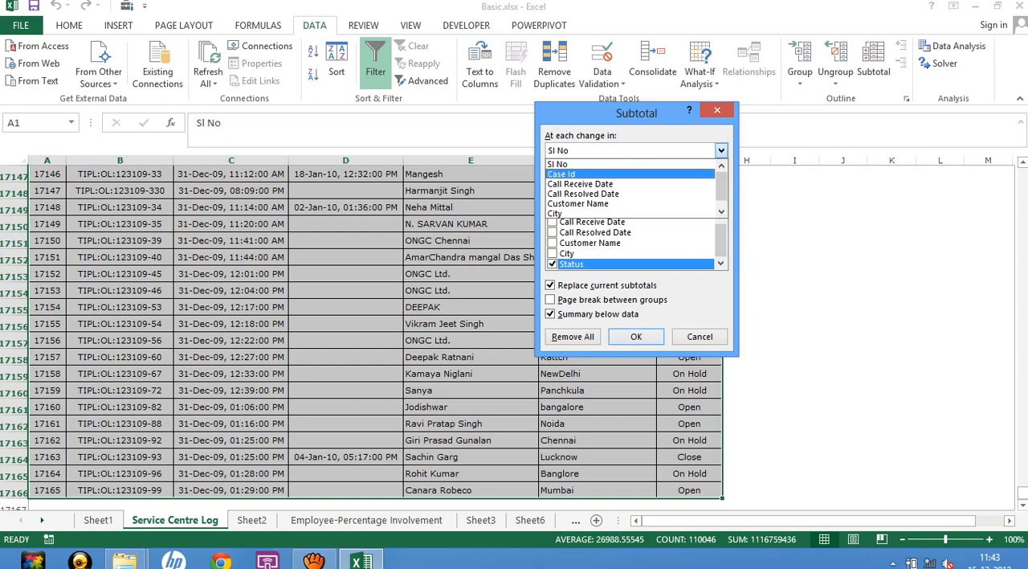
pyautogui.click(578, 173)
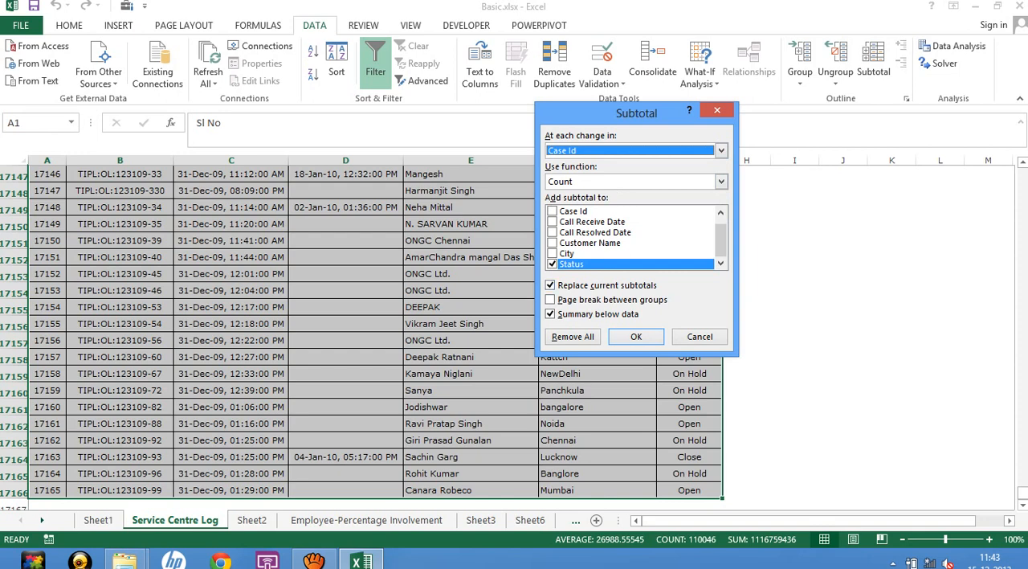
pyautogui.click(636, 336)
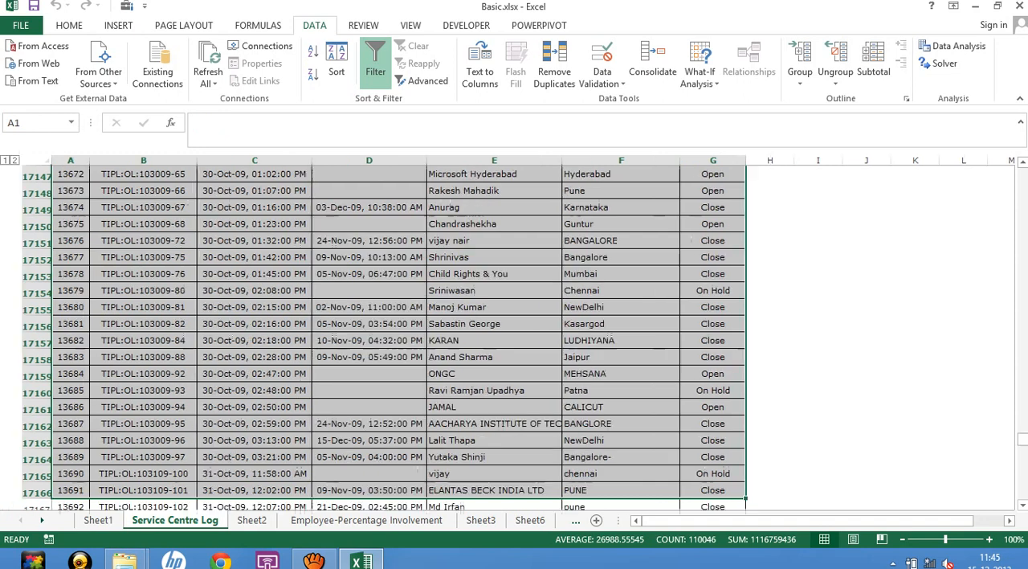
# Examine the subtotal rows inserted for each Case Id, starting from the first rows of the Service Centre Log.
pyautogui.click(255, 257)
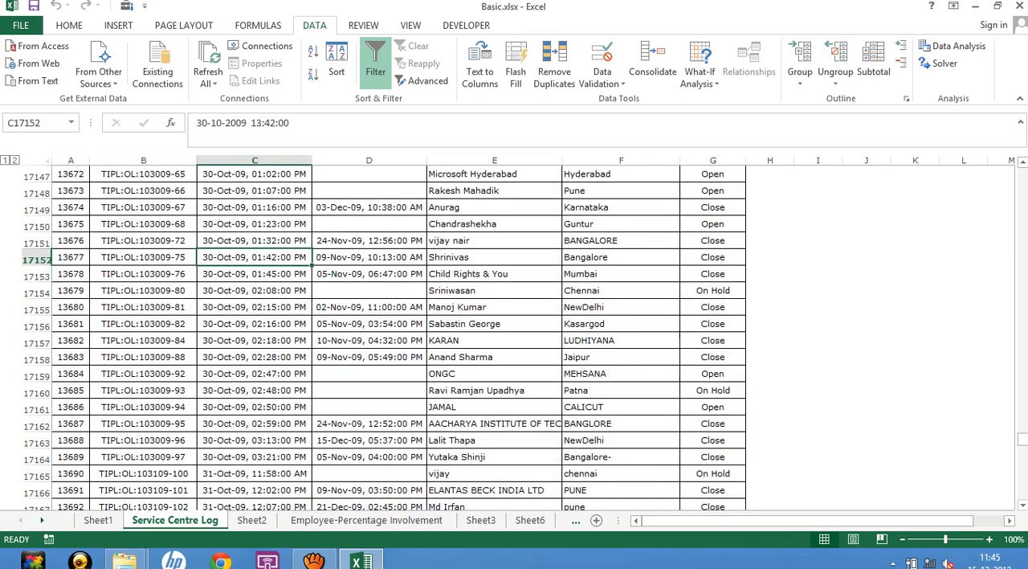
pyautogui.hotkey('ctrl', 'Home')
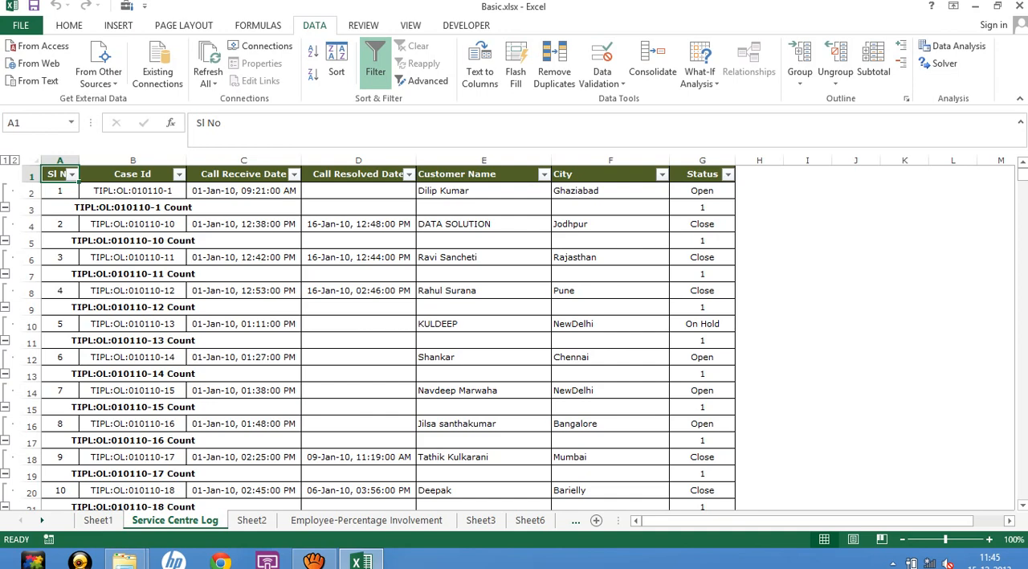
pyautogui.scroll(-10, 368, 336)
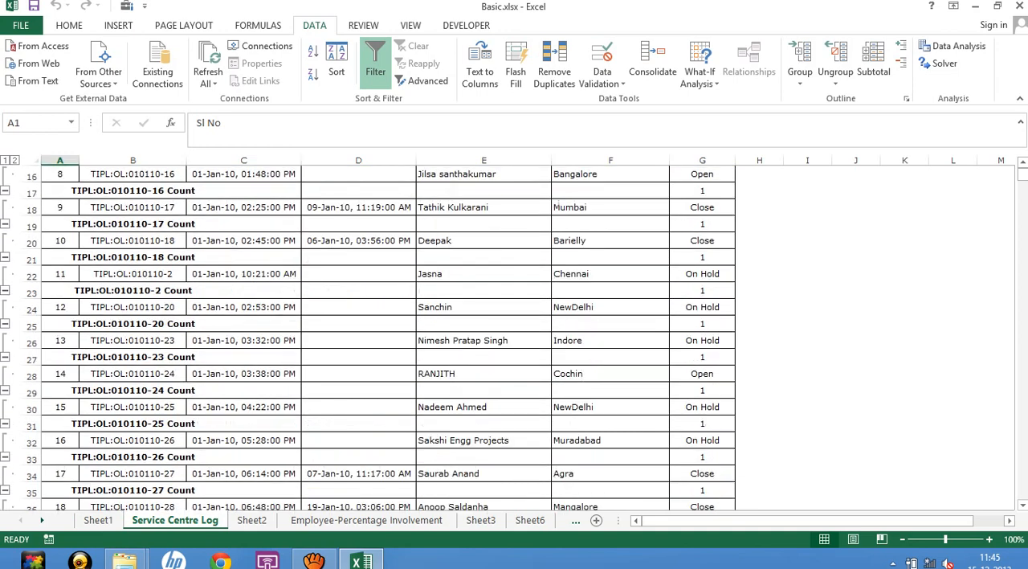
pyautogui.scroll(10, 368, 337)
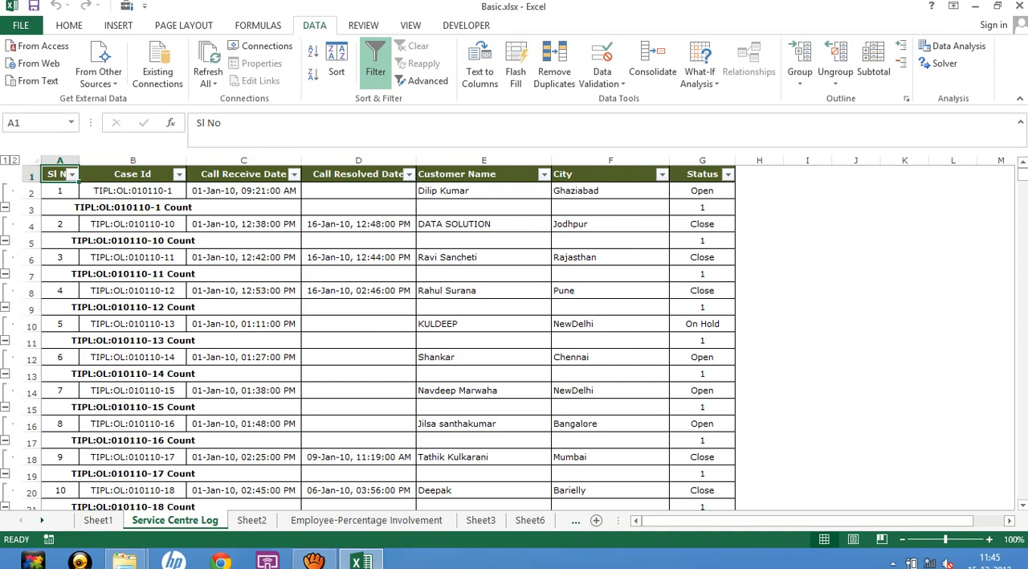
pyautogui.scroll(-17, 378, 337)
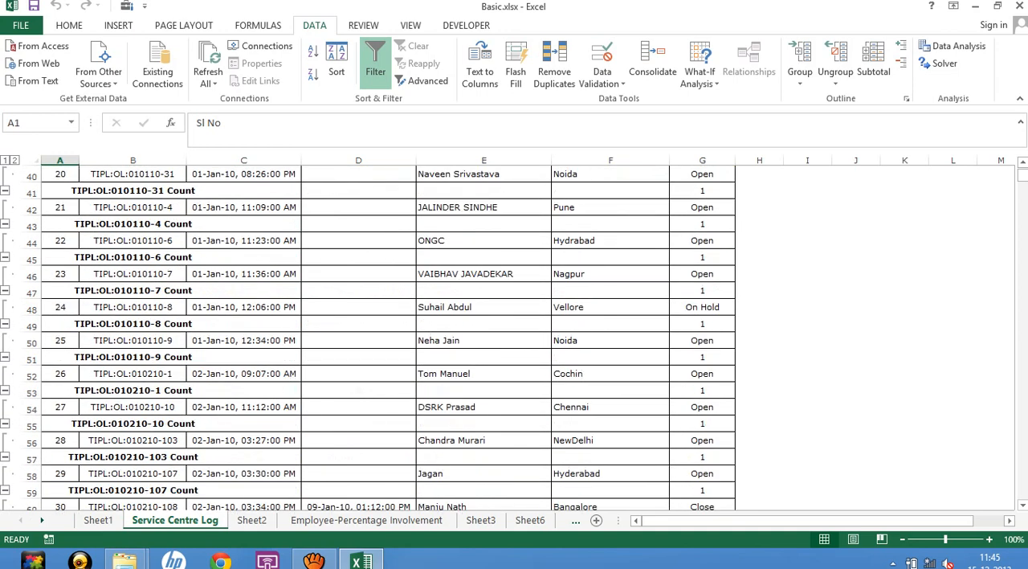
pyautogui.scroll(-20, 378, 338)
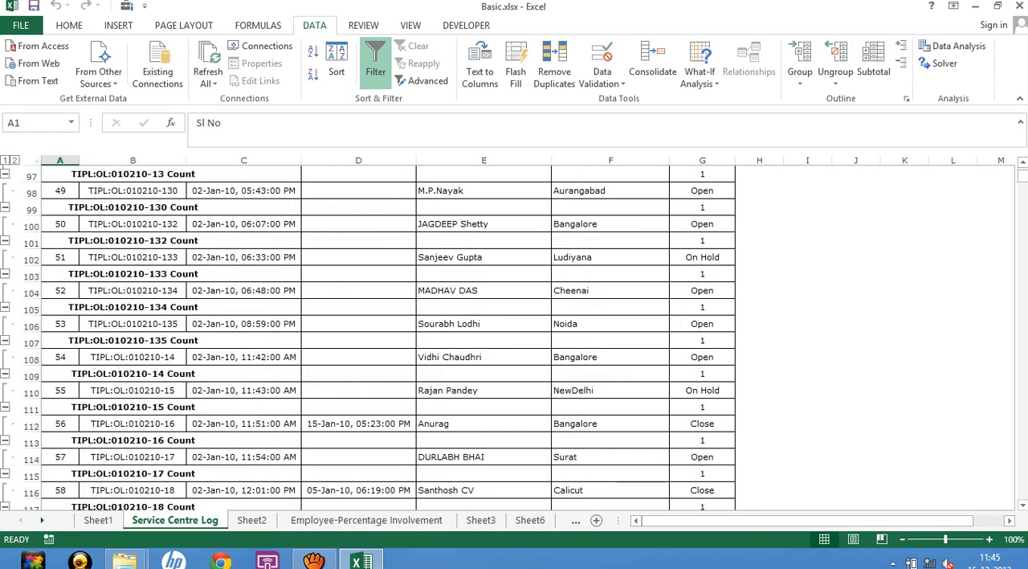
pyautogui.scroll(20, 78, 179)
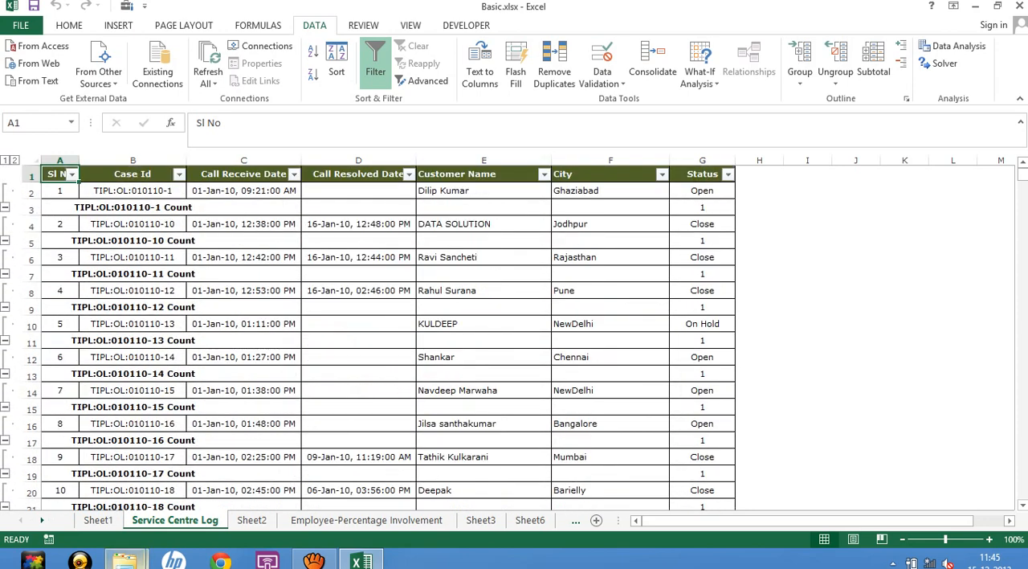
pyautogui.moveTo(124, 560)
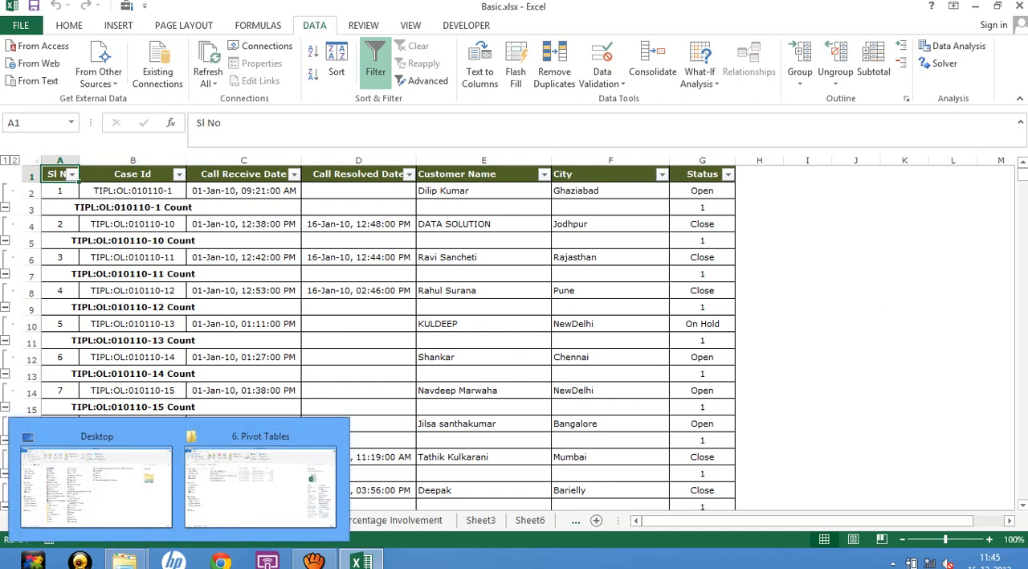
# Clear the outline from the subtotalled Service Centre Log, keeping the Case Id count rows in place.
pyautogui.click(132, 240)
pyautogui.click(835, 84)
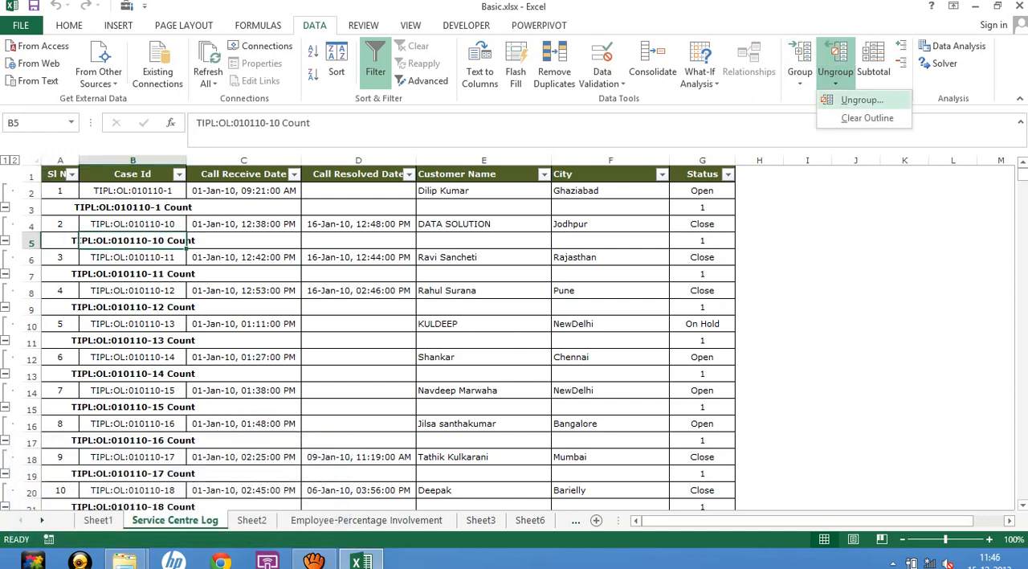
pyautogui.click(870, 119)
pyautogui.click(169, 274)
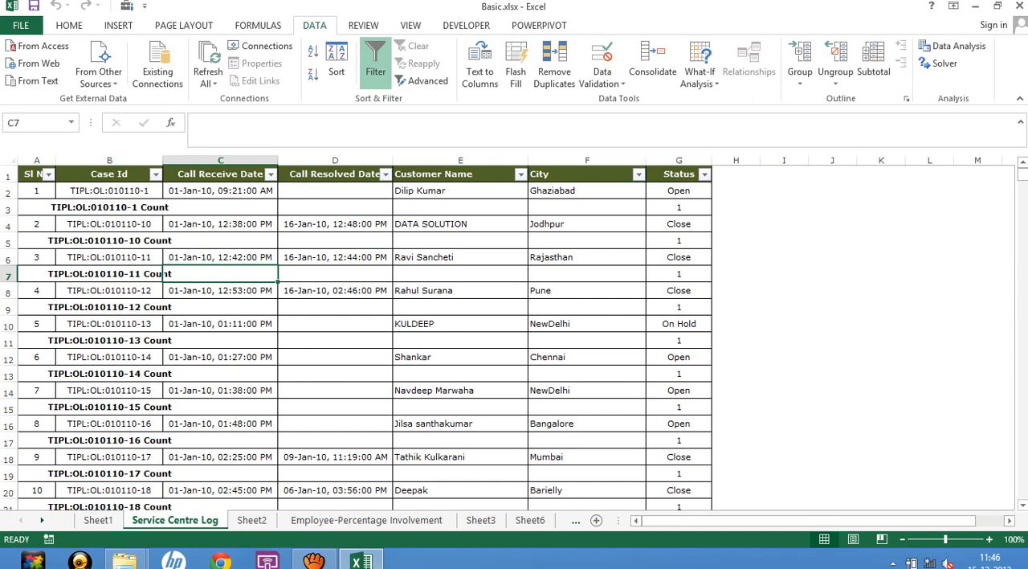
pyautogui.click(57, 240)
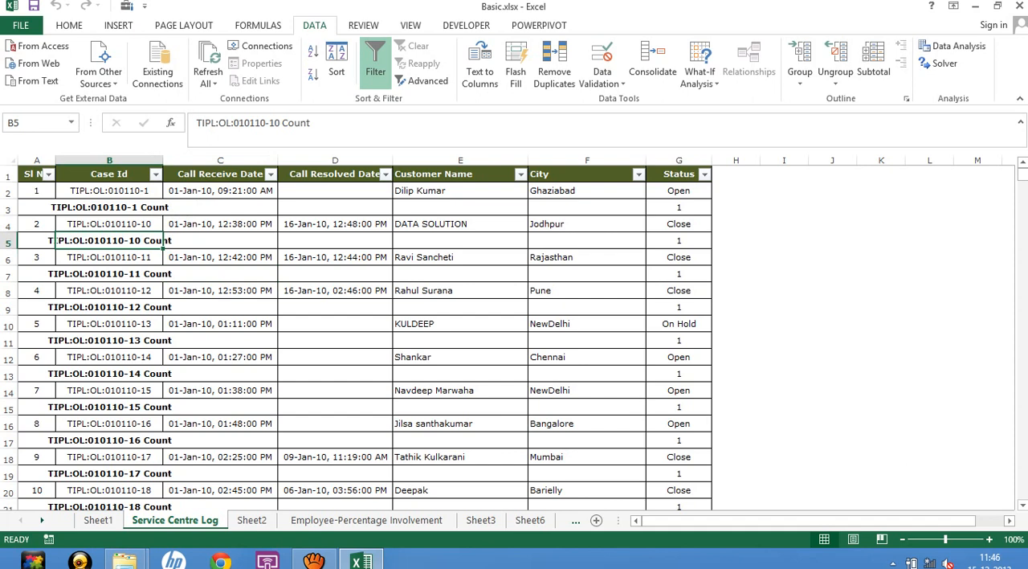
pyautogui.click(109, 191)
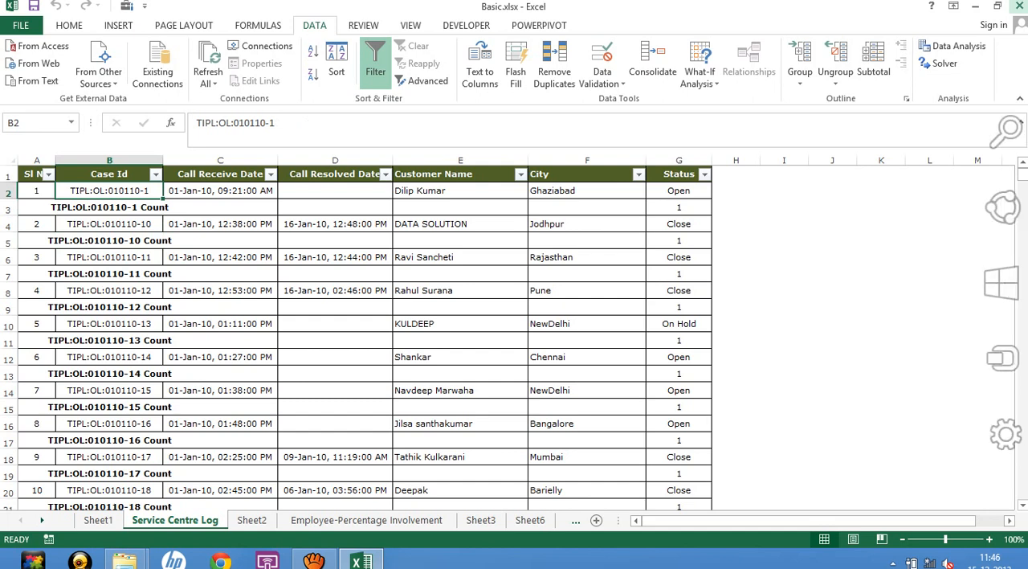
# Close Basic.xlsx without saving the changes and reopen it from the 6. Pivot Tables folder.
pyautogui.click(1019, 5)
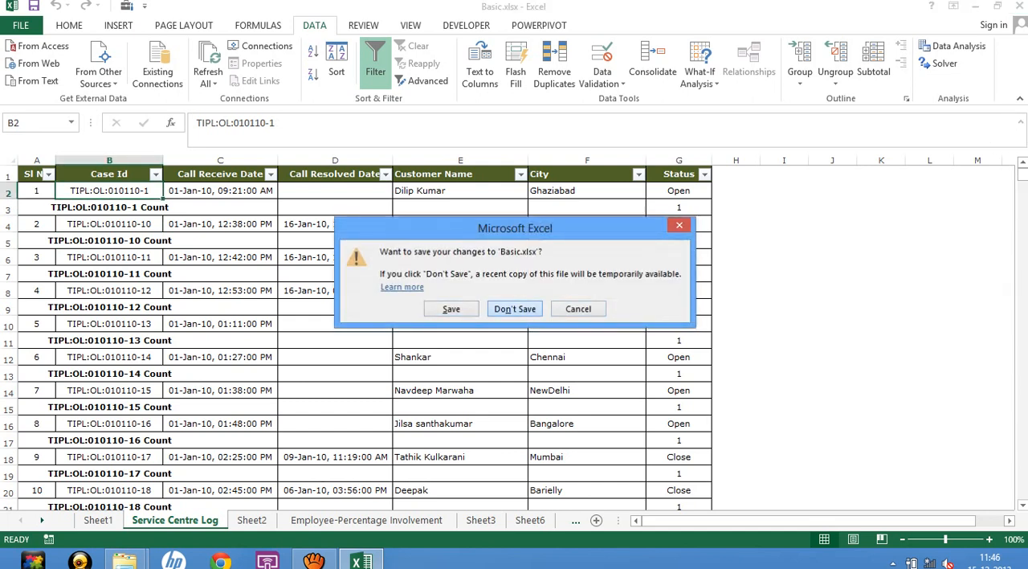
pyautogui.click(515, 308)
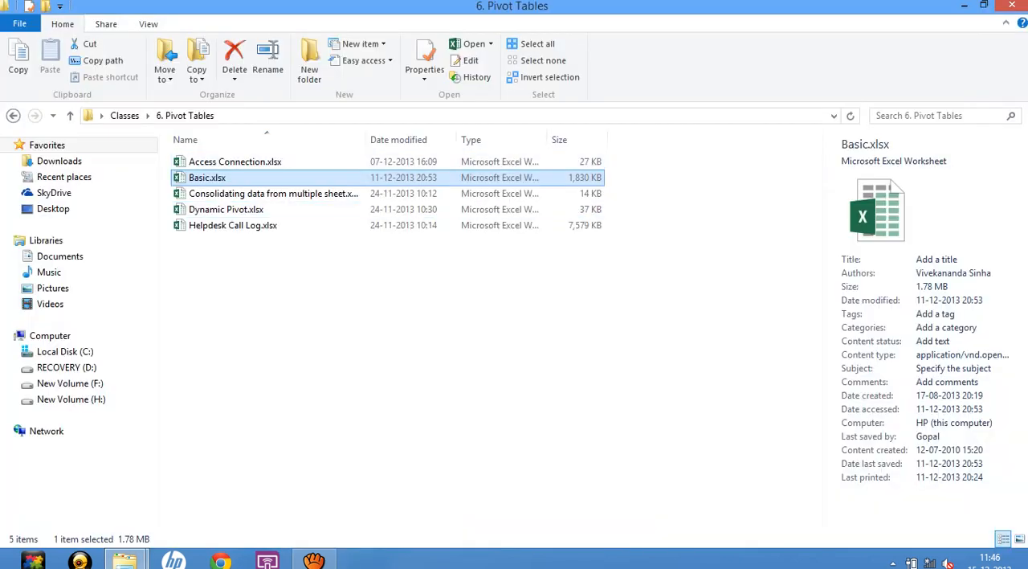
pyautogui.press('Return')
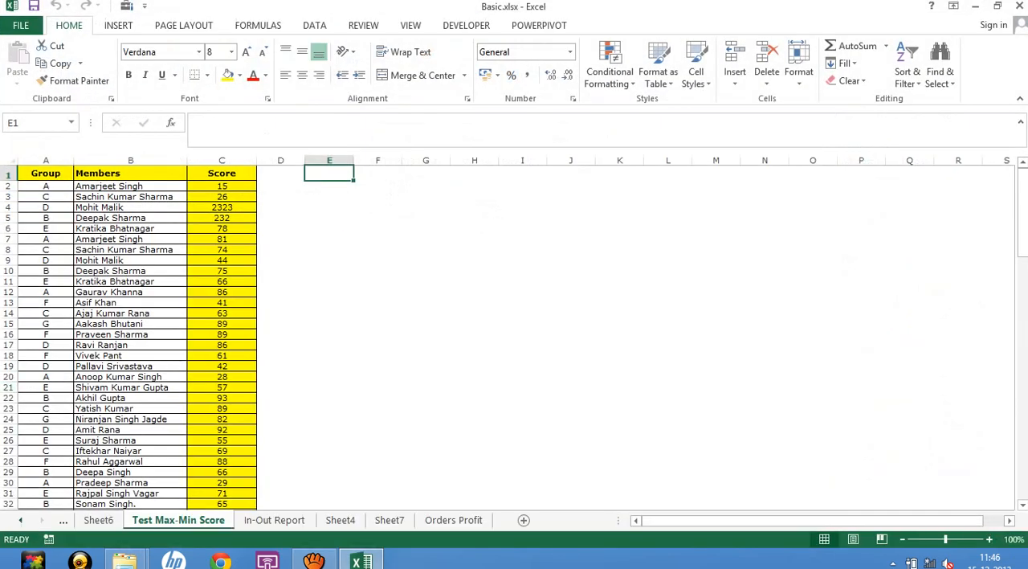
# Delete the Sheet5 worksheet that holds the Count of Status PivotTable.
pyautogui.click(21, 521)
pyautogui.click(21, 521)
pyautogui.click(21, 520)
pyautogui.click(21, 521)
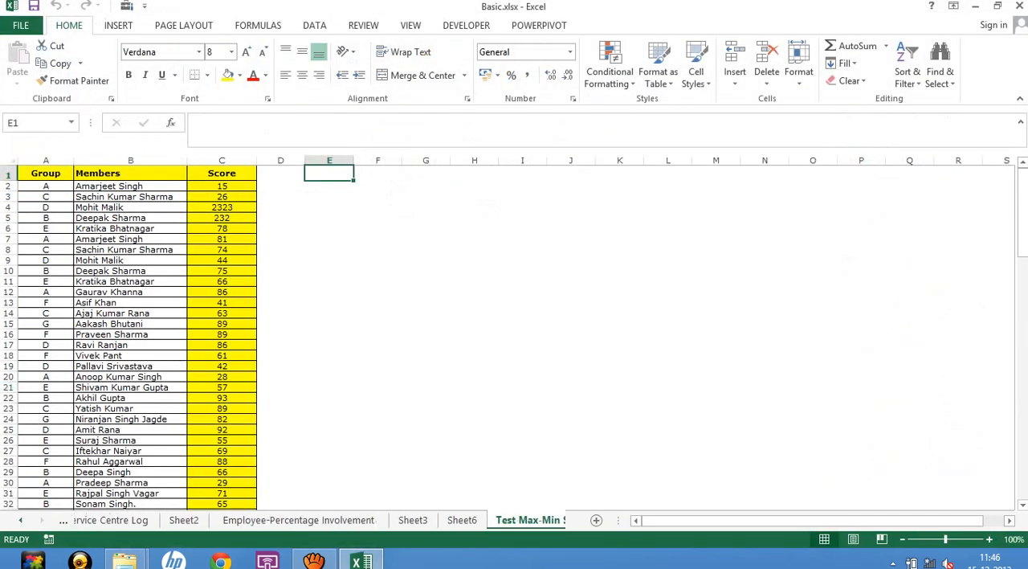
pyautogui.click(21, 521)
pyautogui.click(20, 520)
pyautogui.click(98, 520)
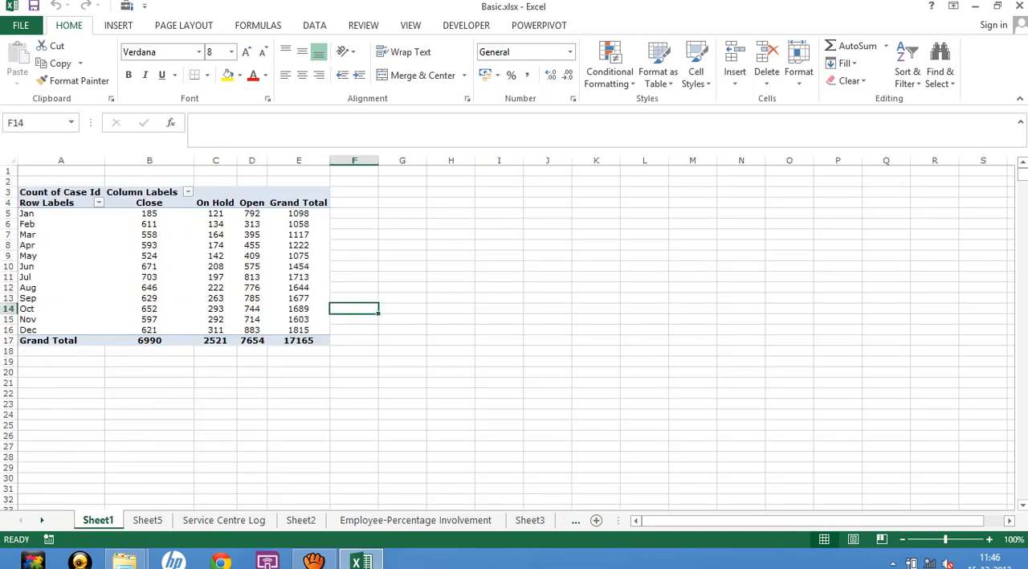
pyautogui.click(147, 520)
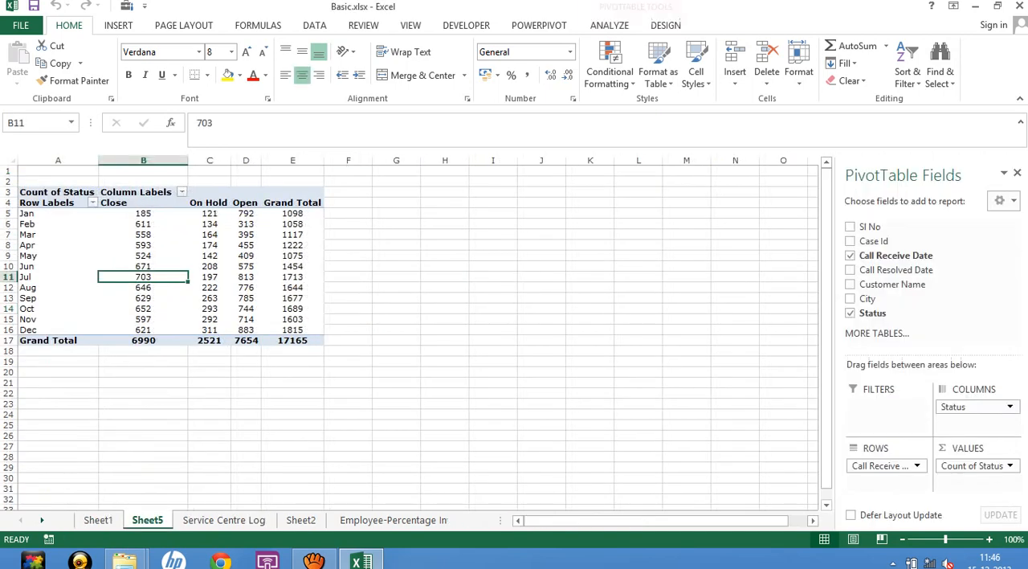
pyautogui.rightClick(157, 519)
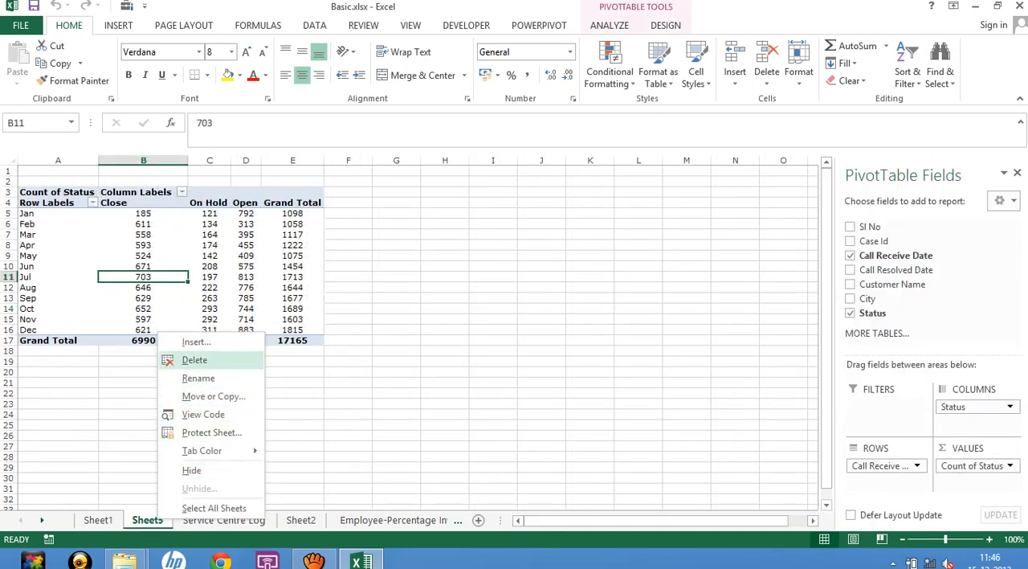
pyautogui.click(195, 360)
pyautogui.click(487, 318)
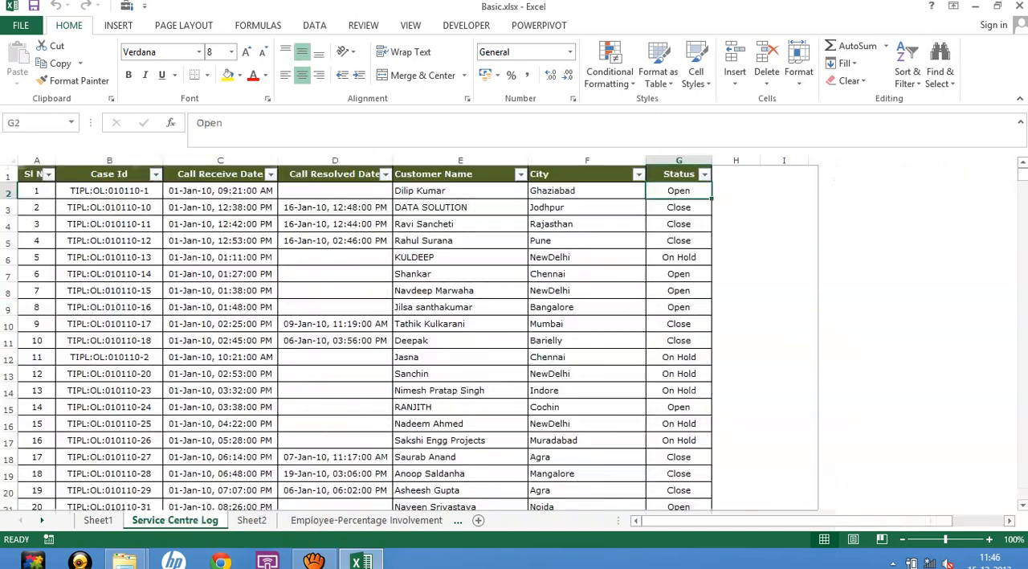
# Group the Call Receive Date row labels of the Sheet1 PivotTable by Months and Years.
pyautogui.click(98, 520)
pyautogui.click(149, 266)
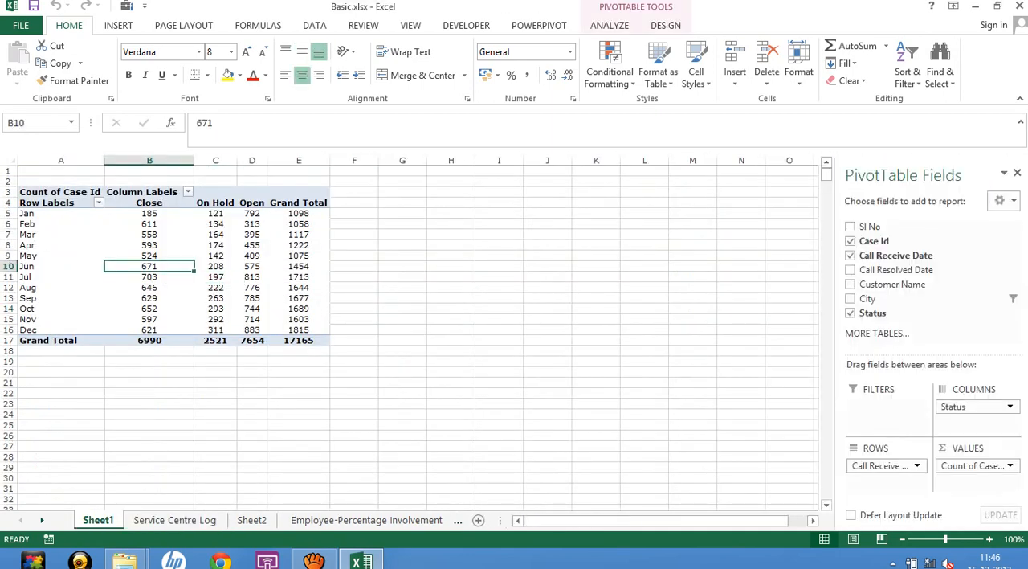
pyautogui.rightClick(47, 245)
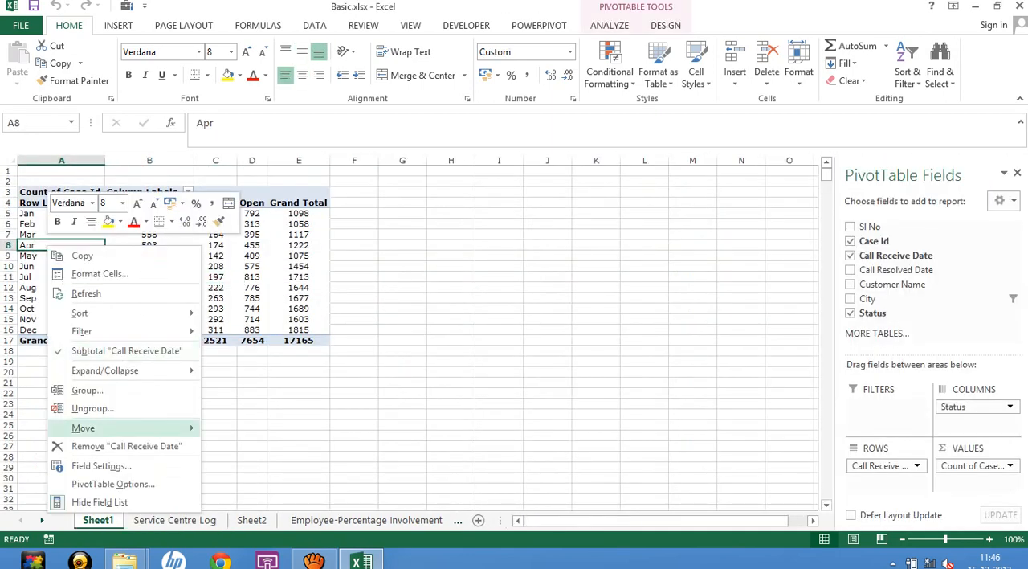
pyautogui.click(86, 390)
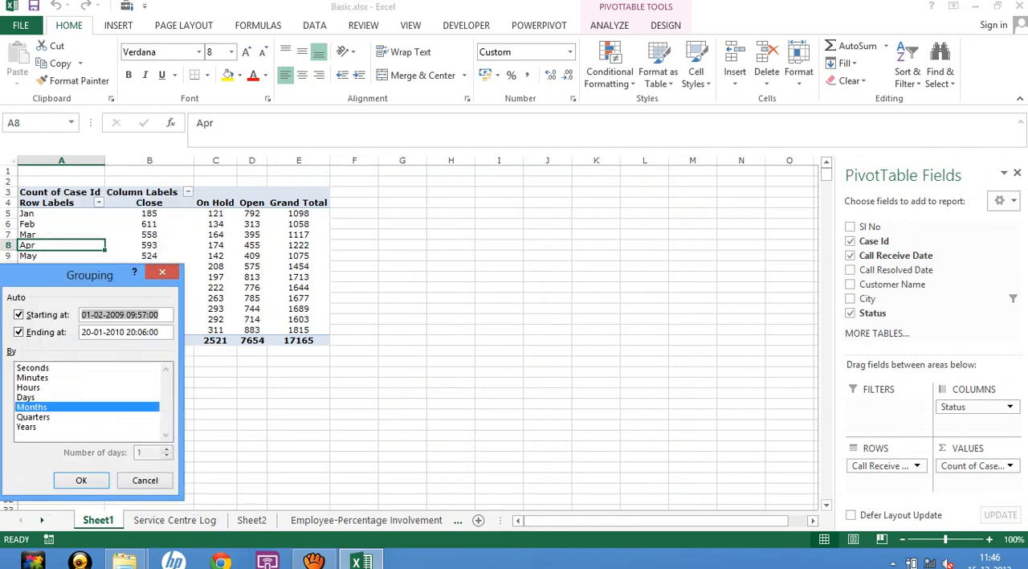
pyautogui.click(27, 426)
pyautogui.click(81, 480)
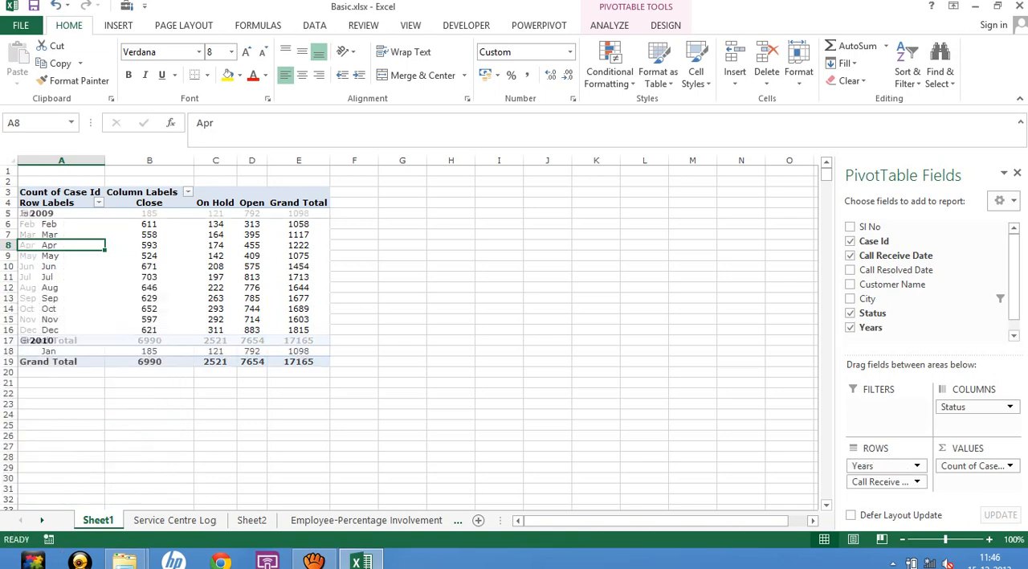
pyautogui.click(149, 287)
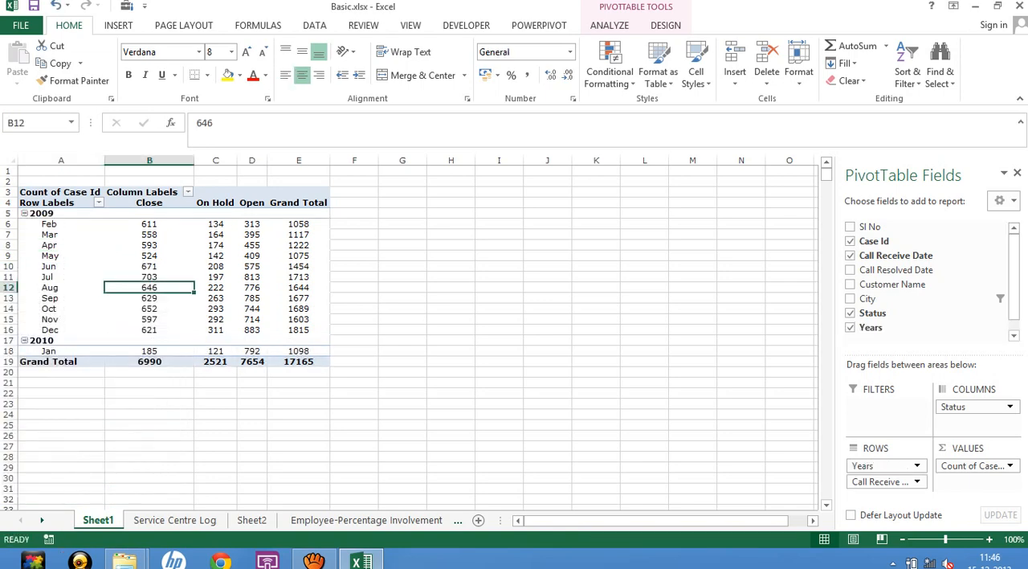
# Regroup the Call Receive Date row labels of the Sheet1 PivotTable by Quarters and Years instead of Months.
pyautogui.rightClick(63, 245)
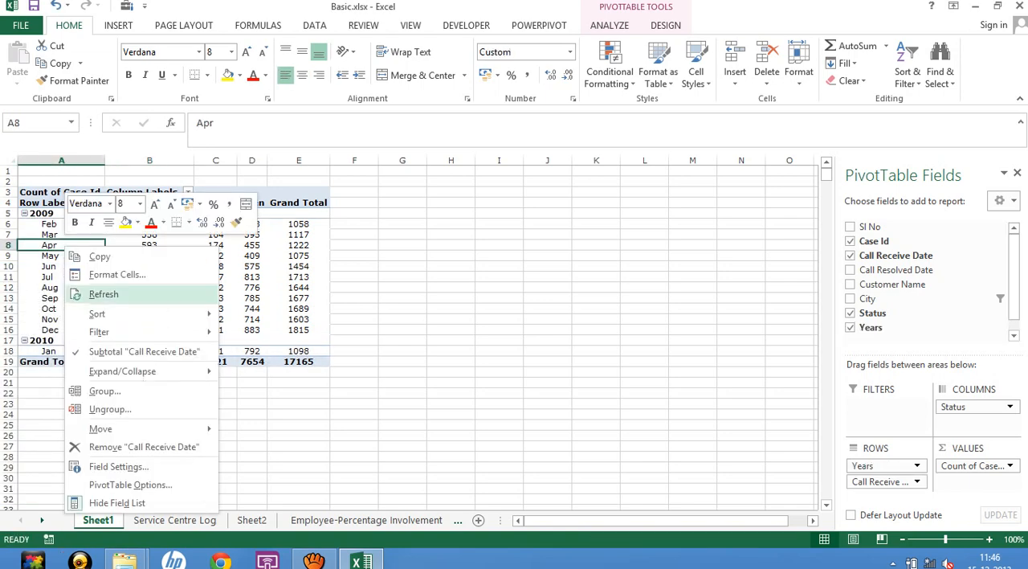
pyautogui.click(105, 391)
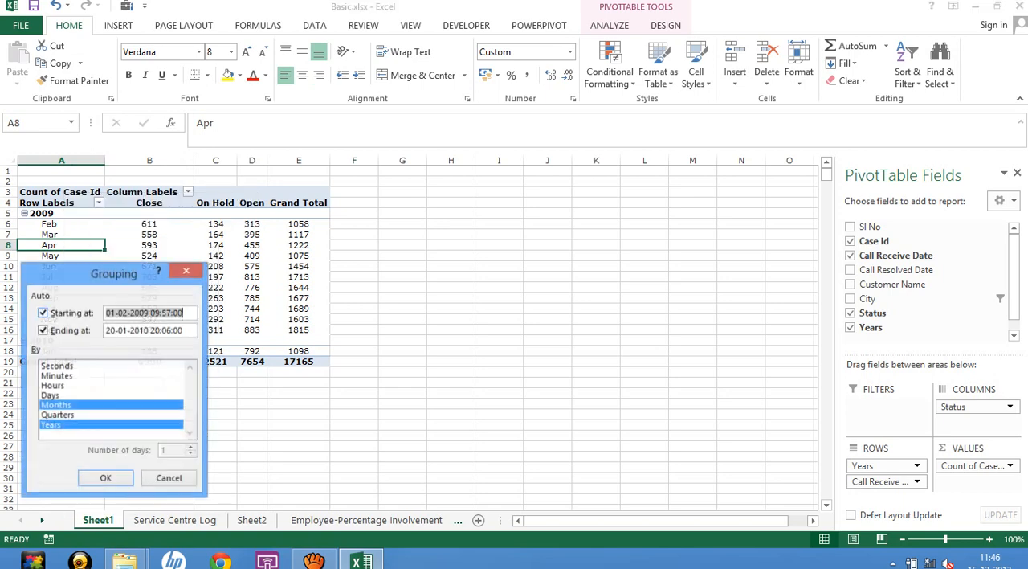
pyautogui.click(56, 405)
pyautogui.click(57, 416)
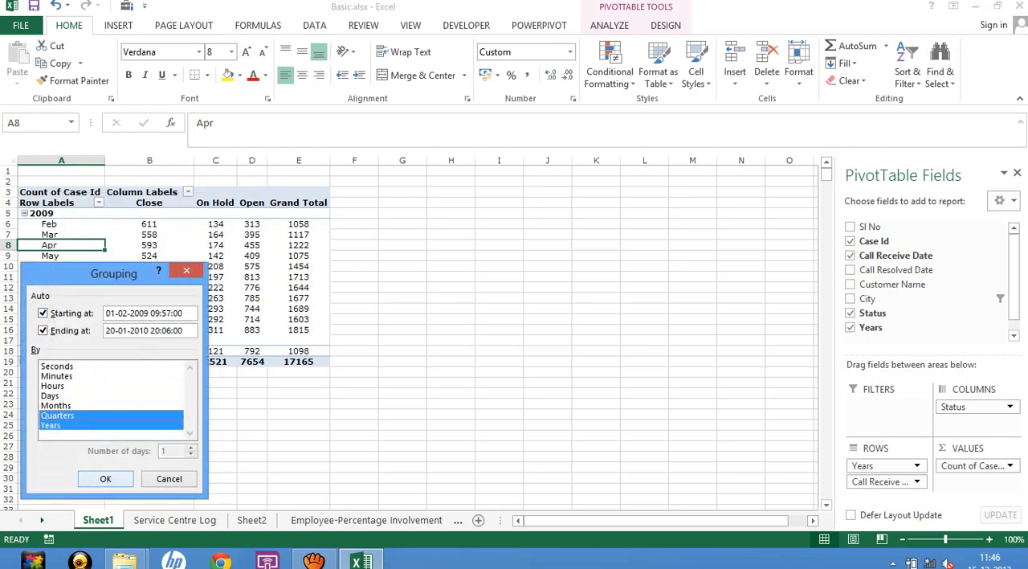
pyautogui.click(106, 479)
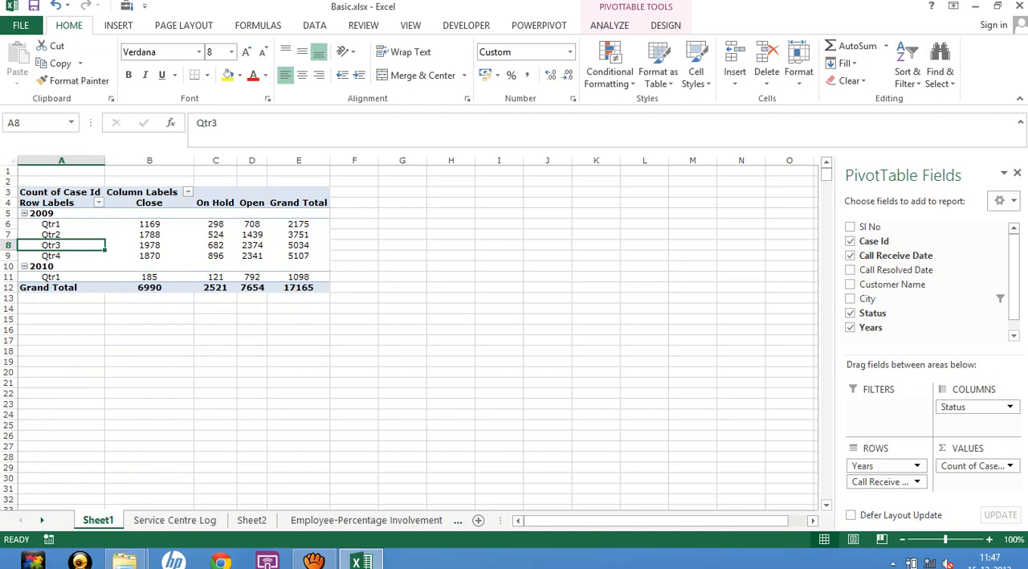
pyautogui.click(149, 351)
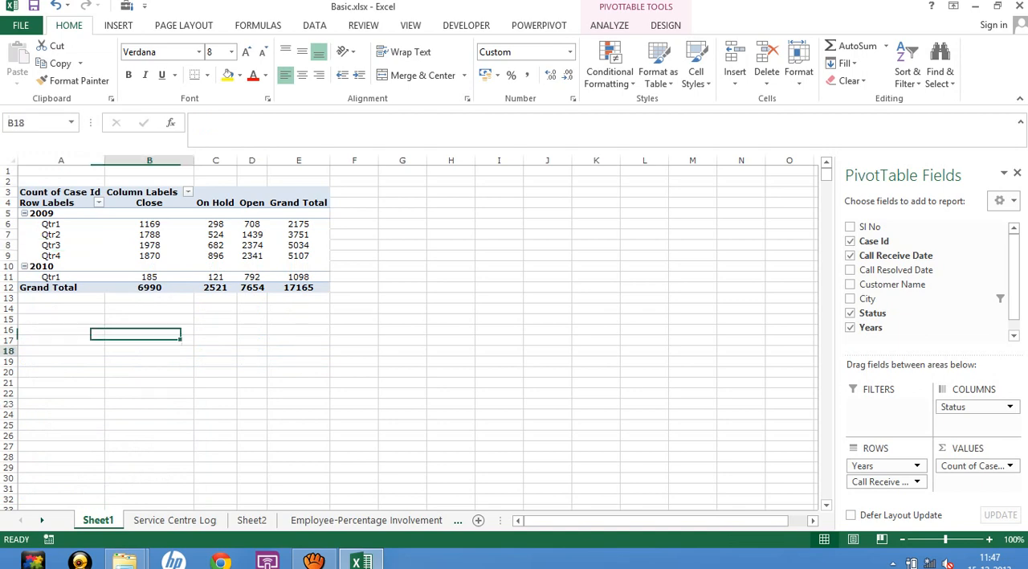
pyautogui.click(215, 245)
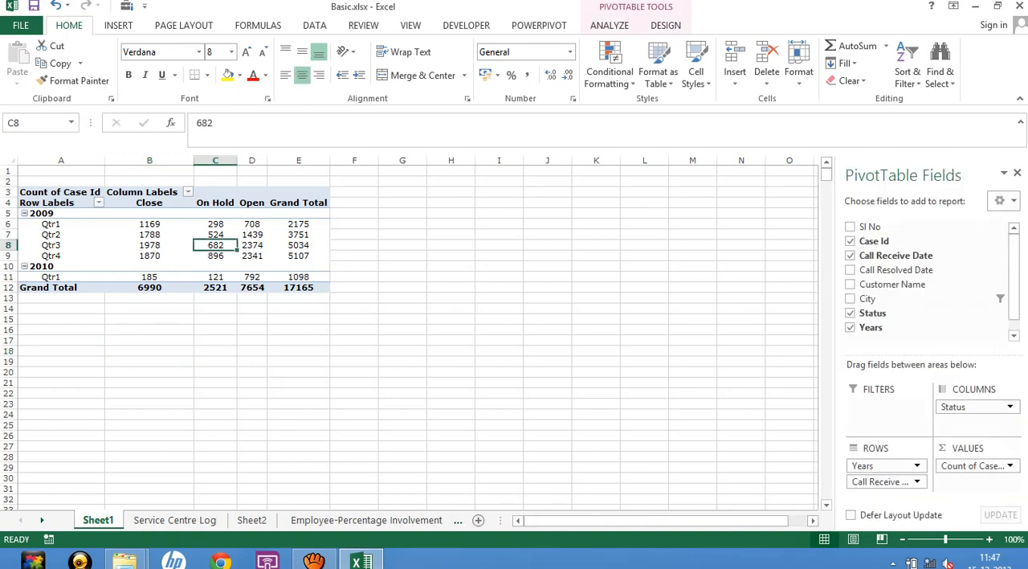
pyautogui.click(403, 330)
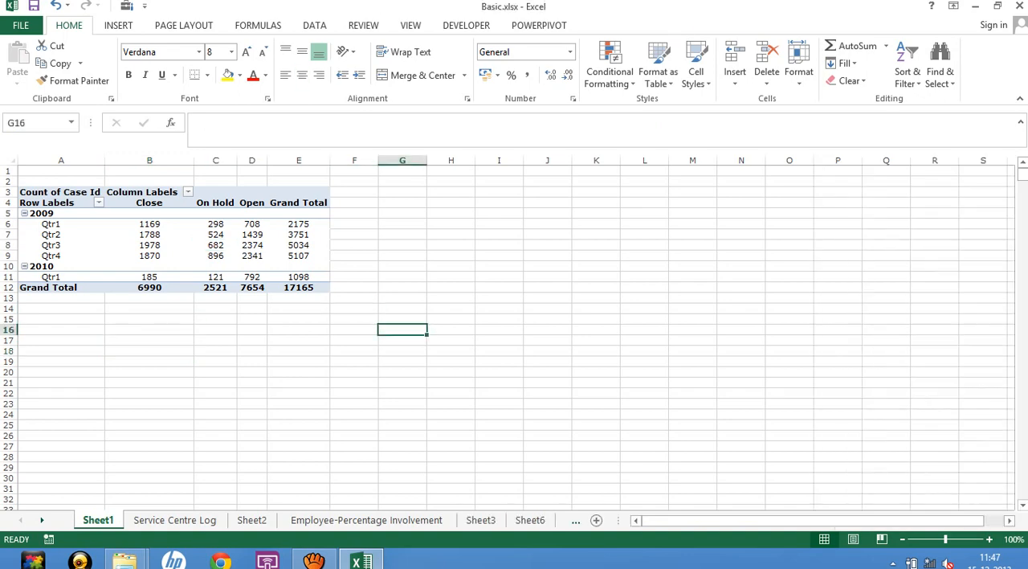
# Copy the whole Sheet1 PivotTable and paste the duplicate at cell H2.
pyautogui.click(58, 188)
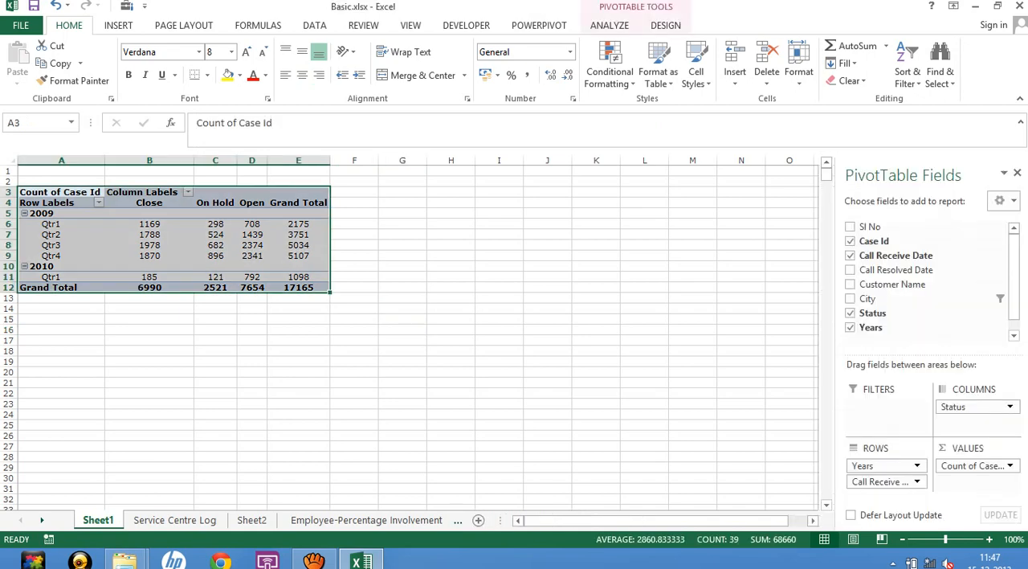
pyautogui.hotkey('ctrl', 'c')
pyautogui.click(451, 182)
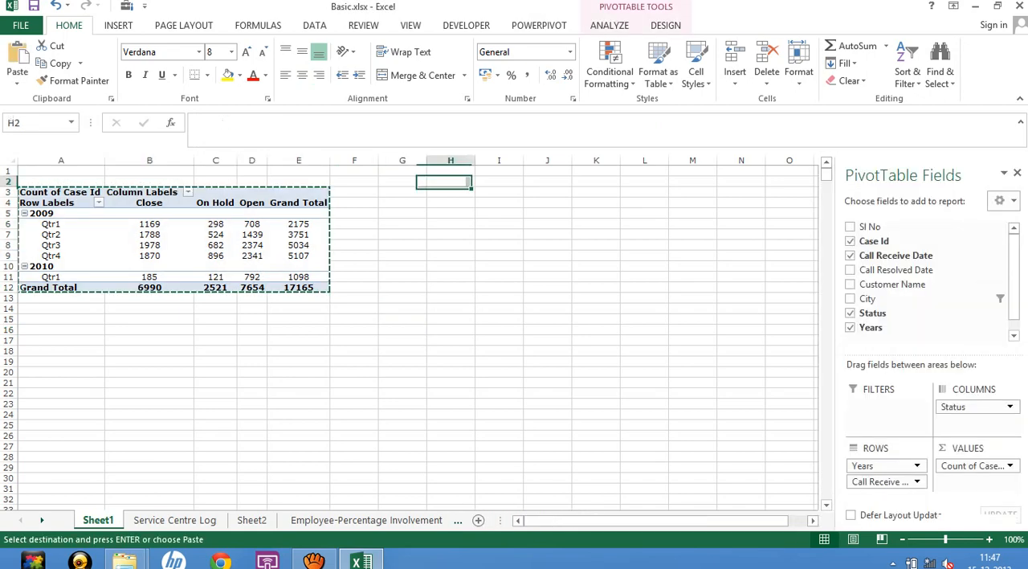
pyautogui.hotkey('ctrl', 'v')
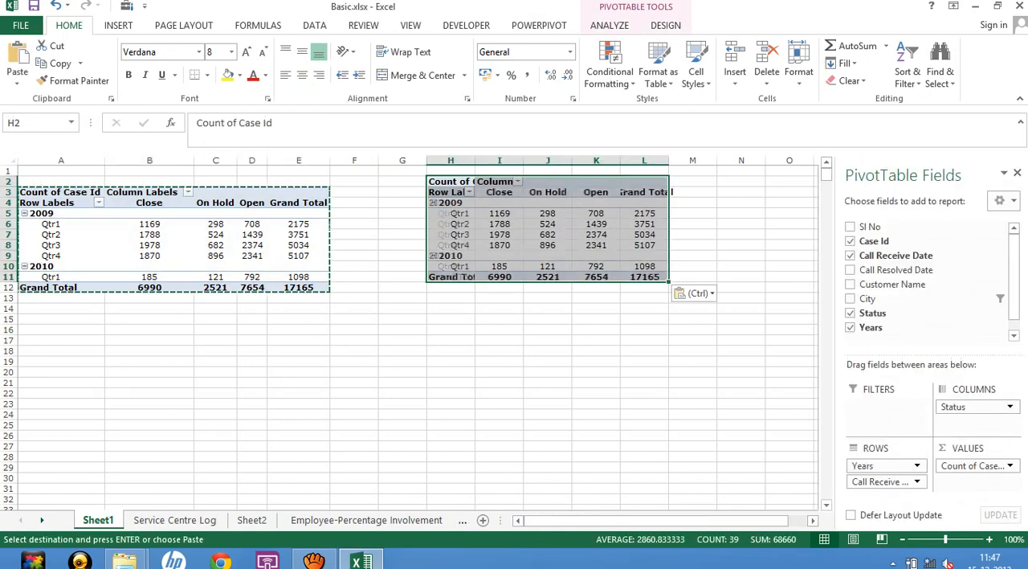
# Remove Status from the columns of the copied PivotTable and add it as a report filter.
pyautogui.click(547, 233)
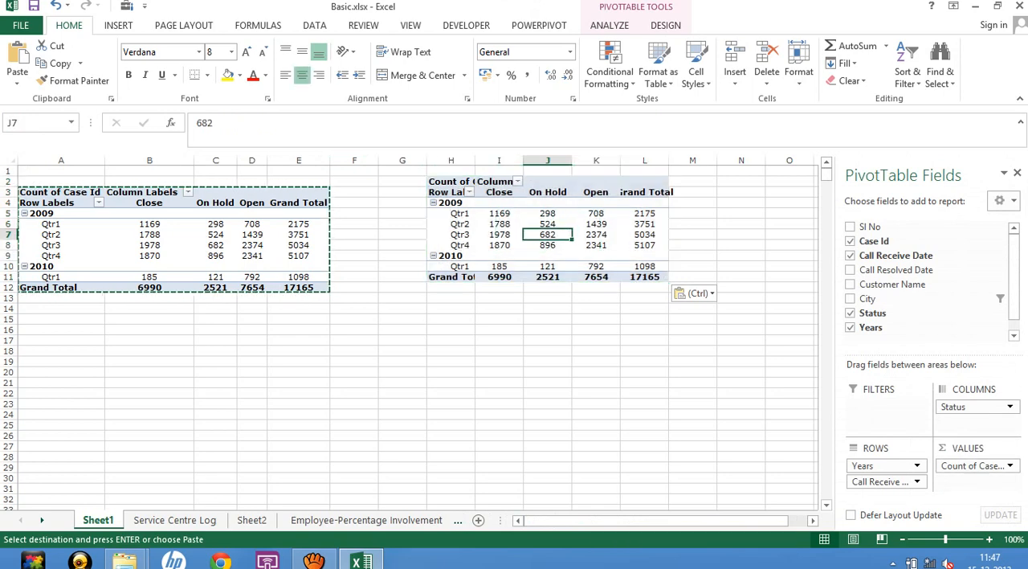
pyautogui.moveTo(970, 407); pyautogui.dragTo(772, 394)
pyautogui.moveTo(971, 407); pyautogui.dragTo(771, 394)
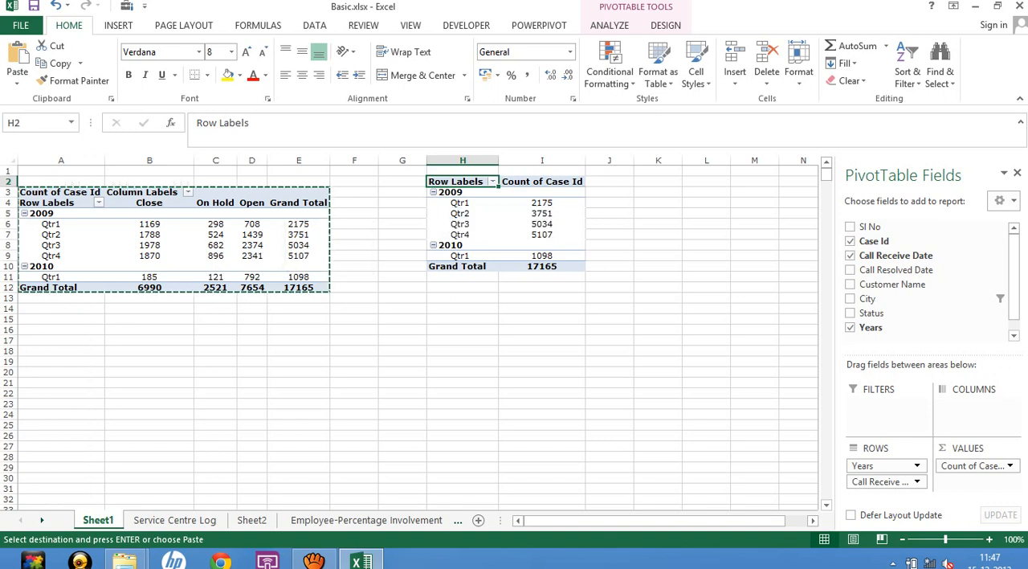
pyautogui.click(542, 203)
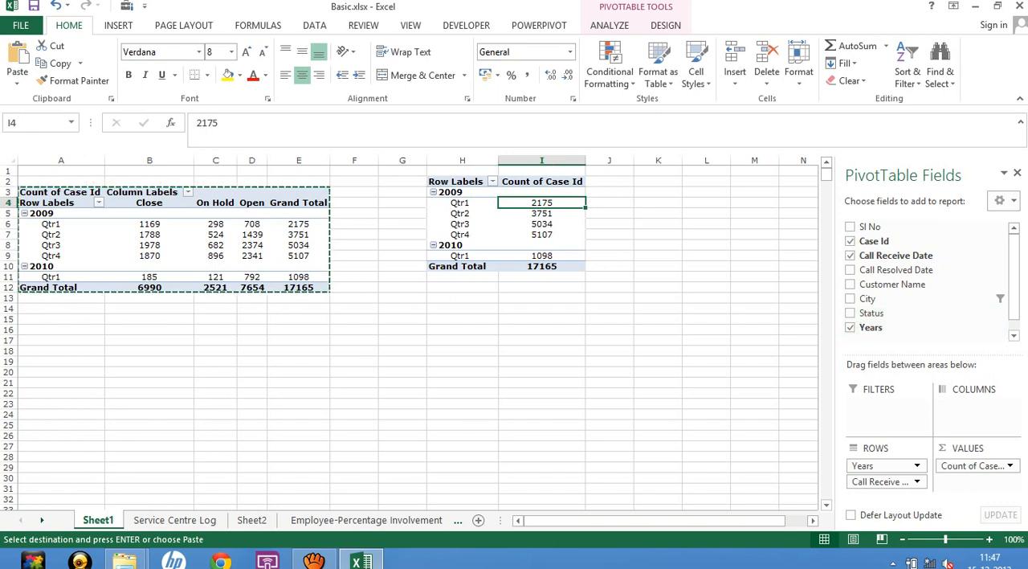
pyautogui.moveTo(871, 313); pyautogui.dragTo(883, 414)
pyautogui.click(706, 299)
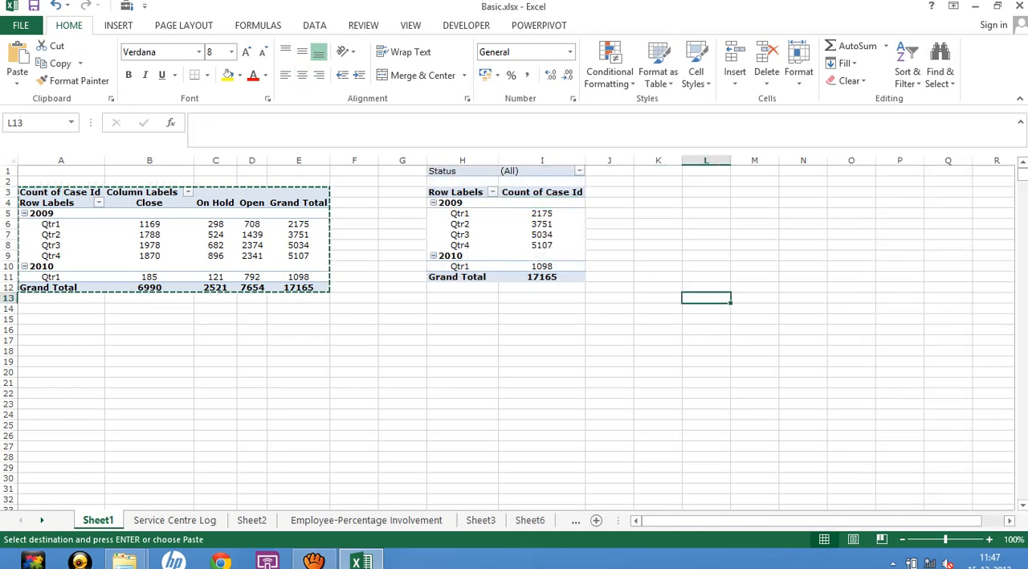
# Filter the copied PivotTable's Status to Close only, with multiple item selection enabled, and select its 2009 Qtr2 and Qtr3 counts.
pyautogui.click(579, 171)
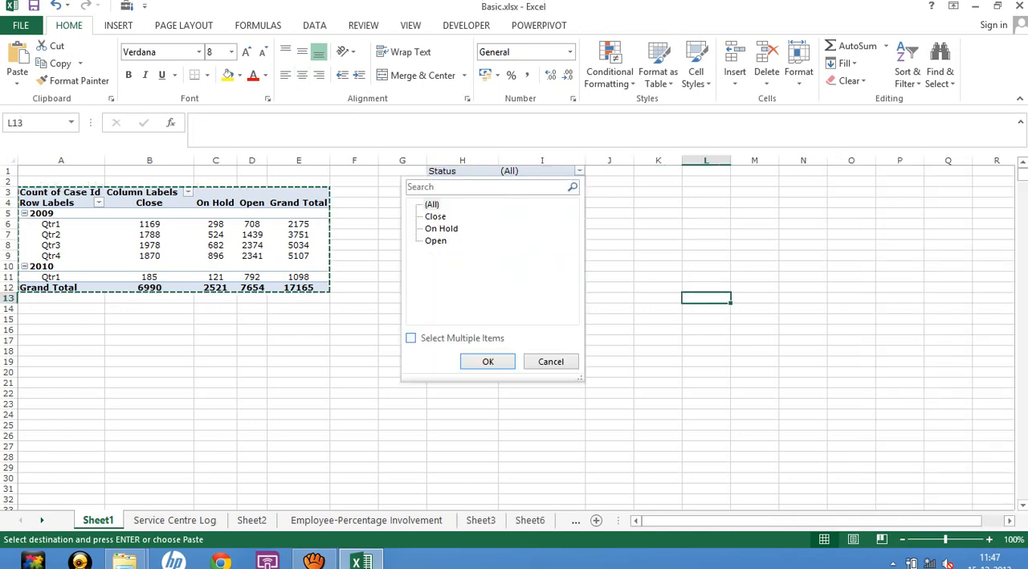
pyautogui.click(411, 338)
pyautogui.click(428, 204)
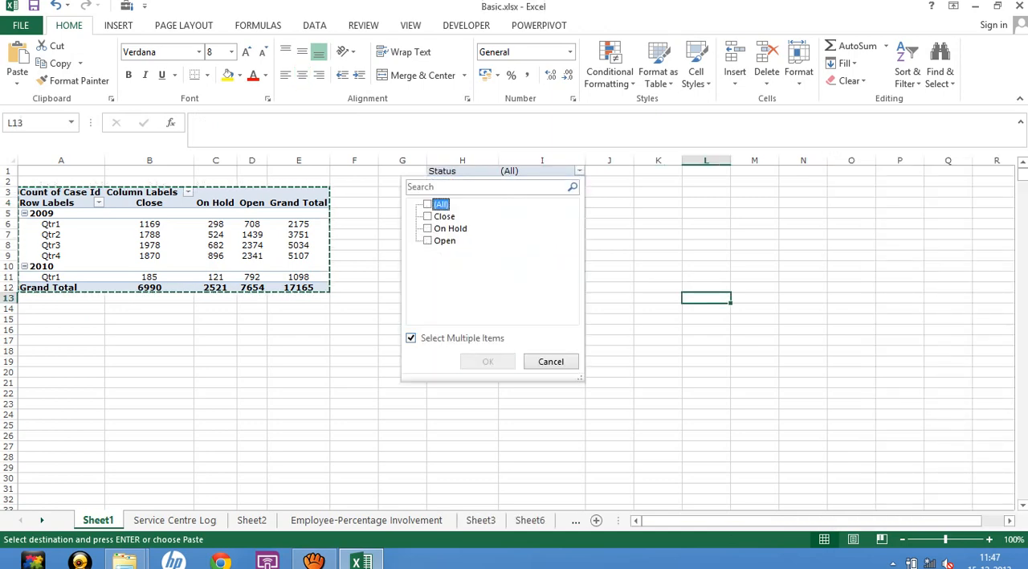
pyautogui.click(428, 217)
pyautogui.press('Return')
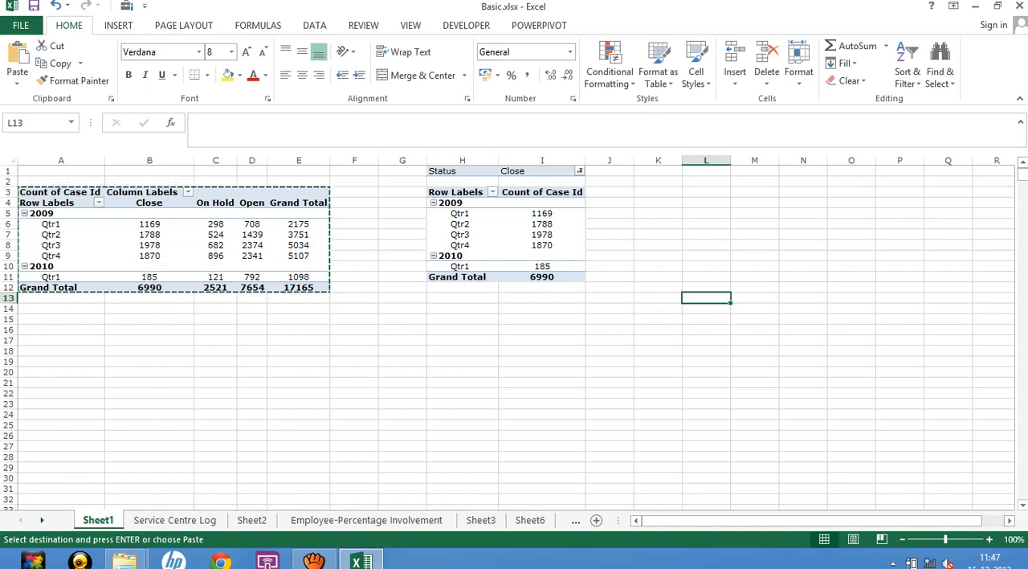
pyautogui.moveTo(543, 235); pyautogui.dragTo(542, 225)
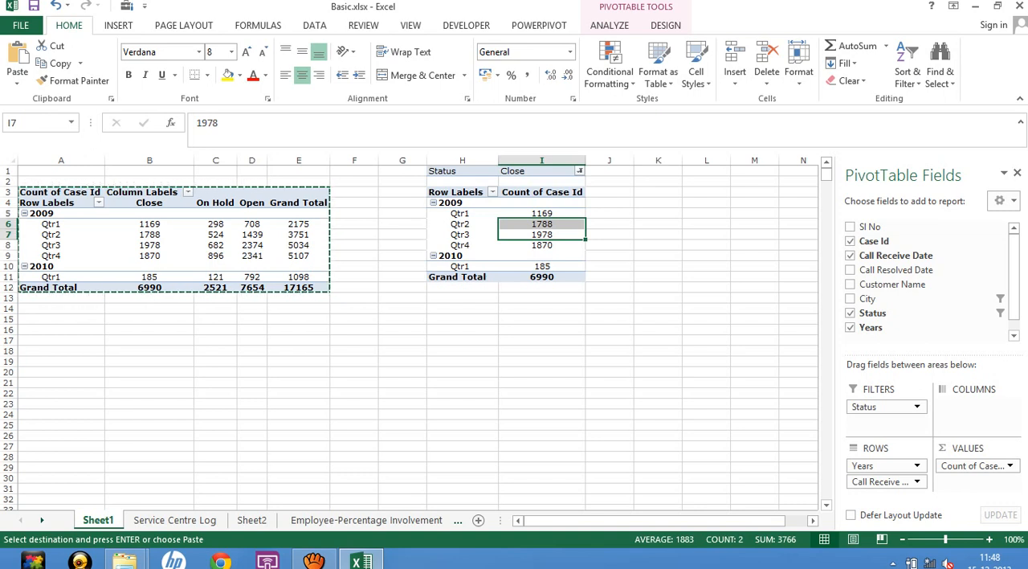
# Review the Status filter choices and the 2009 Qtr2 count of the copied PivotTable.
pyautogui.click(580, 172)
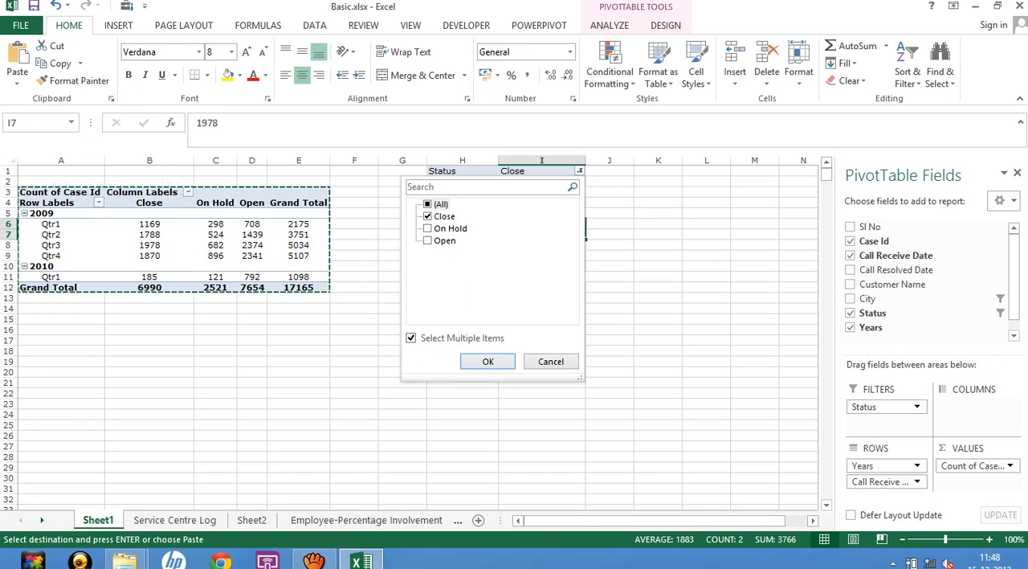
pyautogui.press('Escape')
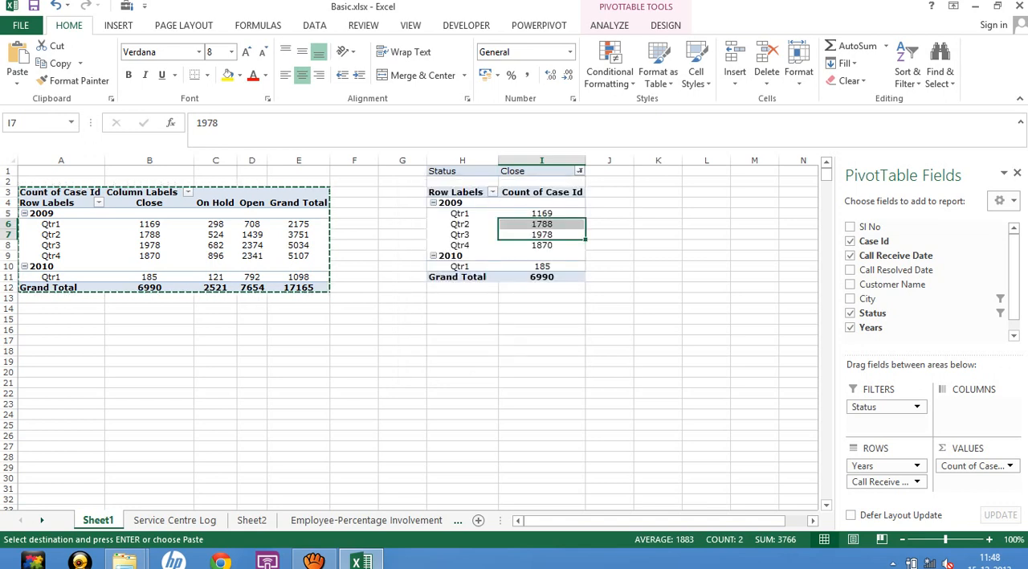
pyautogui.click(542, 382)
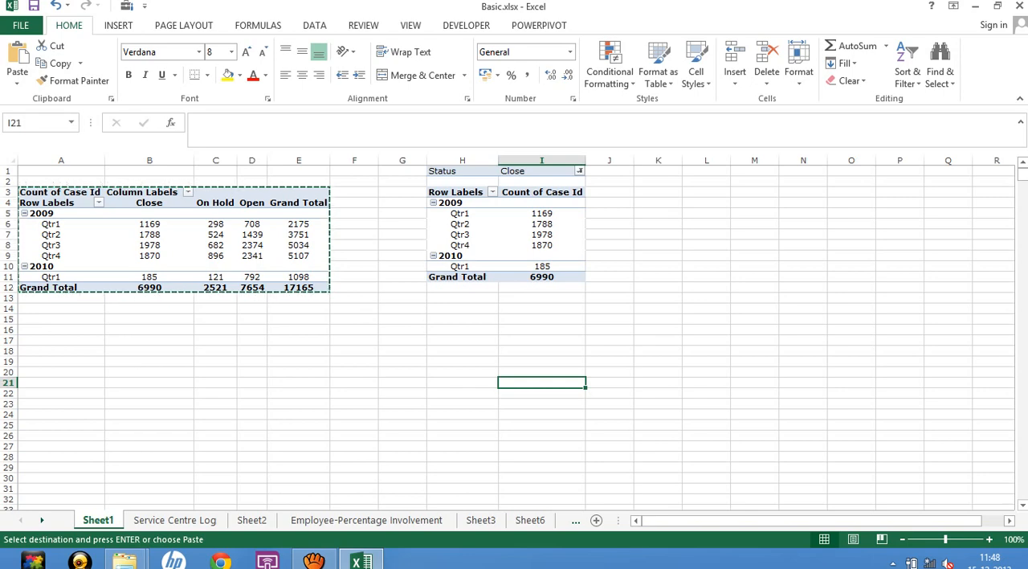
pyautogui.click(543, 224)
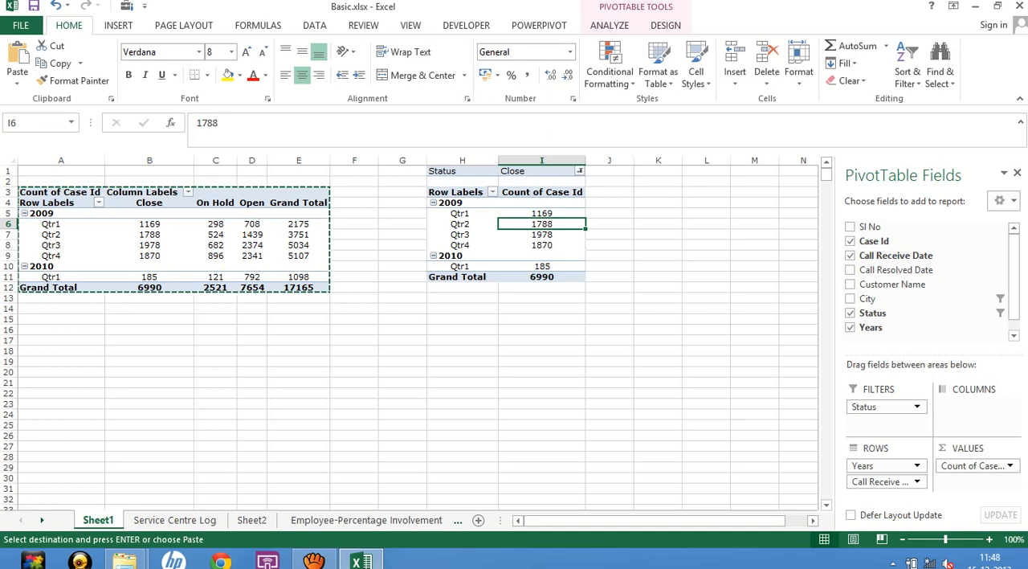
pyautogui.click(402, 372)
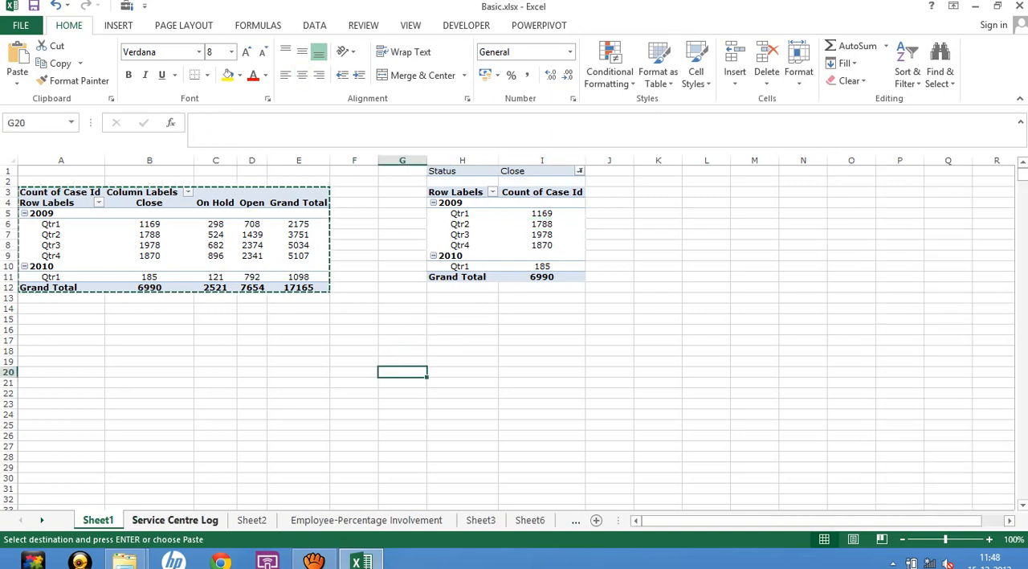
# Delete the Sheet2 worksheet holding the existing average Percentage Involvement PivotTable.
pyautogui.click(175, 520)
pyautogui.click(251, 520)
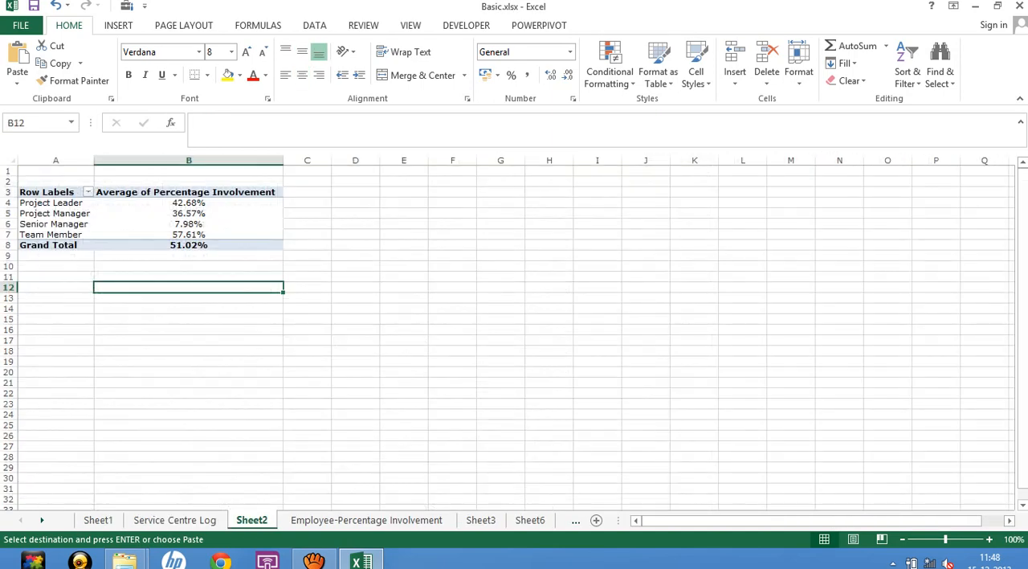
pyautogui.rightClick(254, 521)
pyautogui.click(291, 362)
pyautogui.click(487, 318)
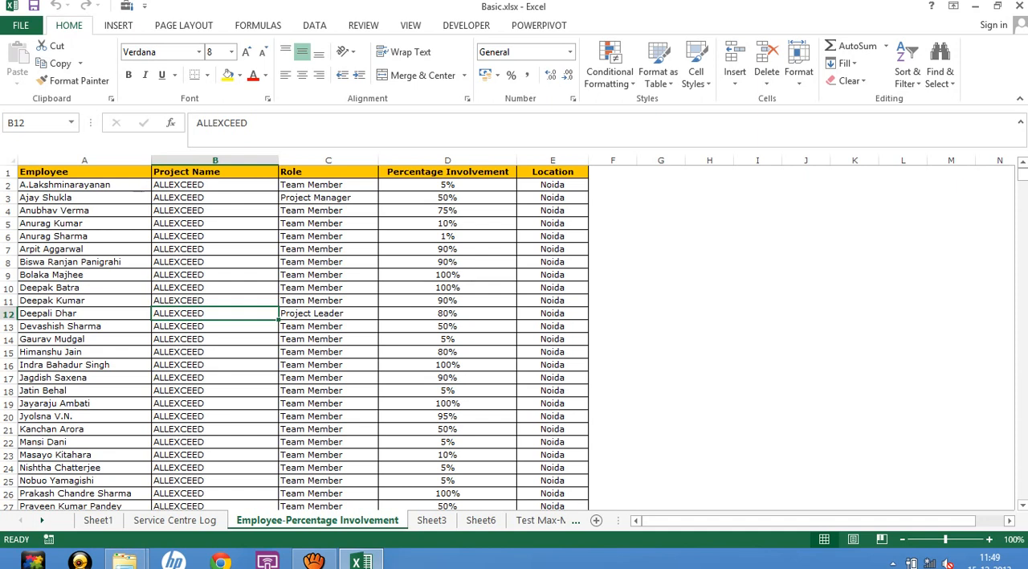
# Create a PivotTable on a new worksheet from the entire Employee-Percentage Involvement data range.
pyautogui.click(175, 519)
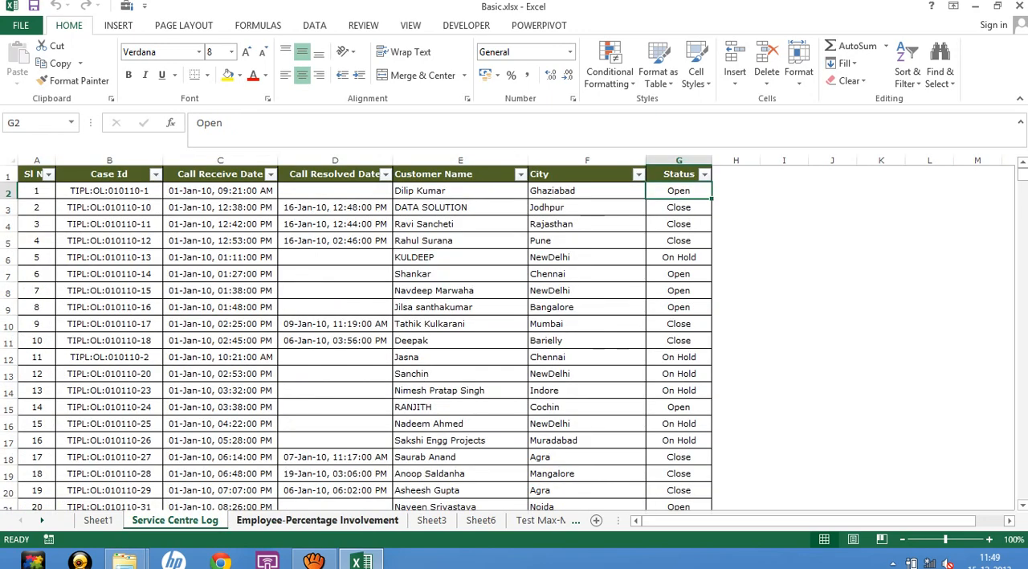
pyautogui.click(317, 520)
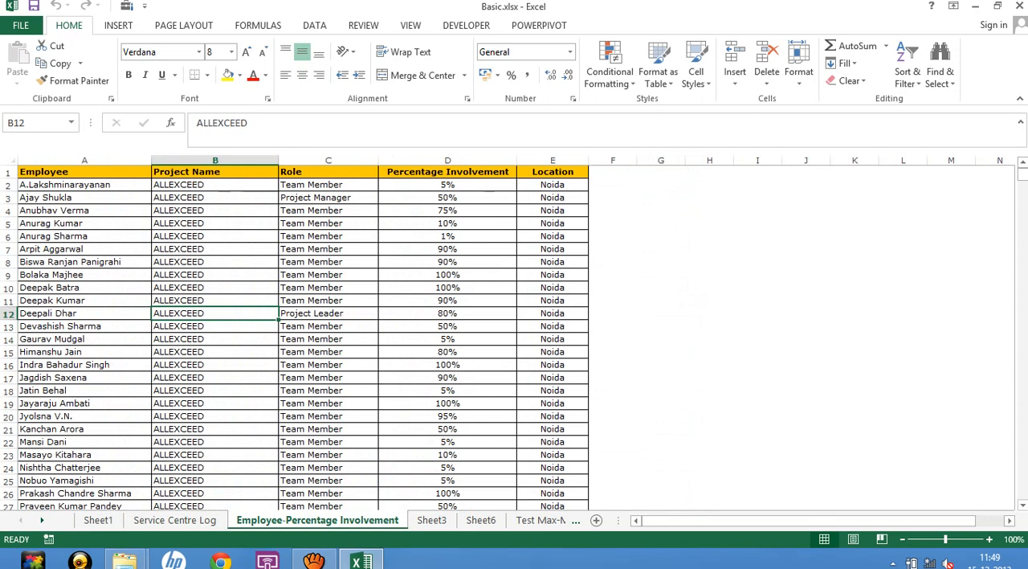
pyautogui.click(84, 172)
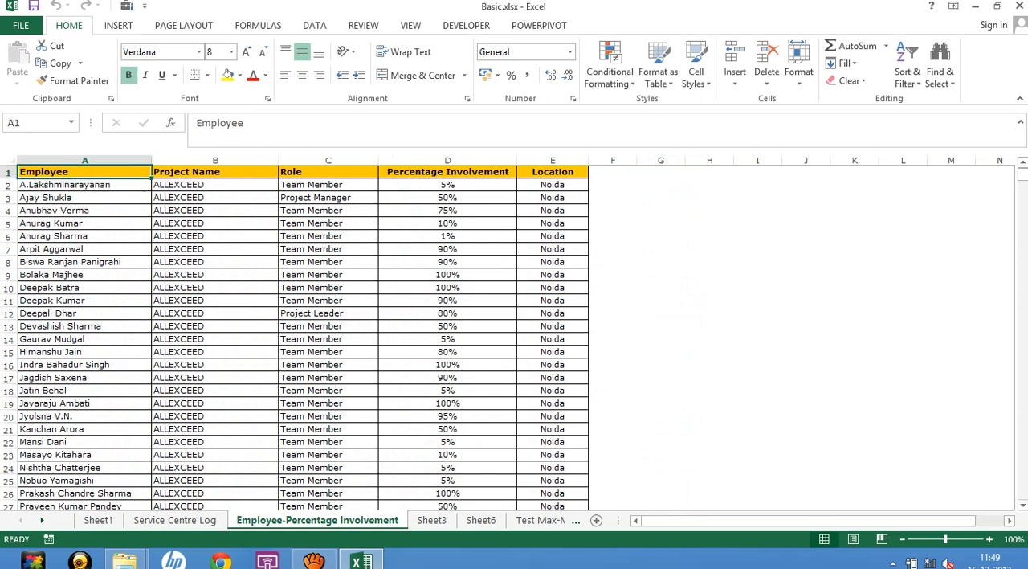
pyautogui.hotkey('ctrl', 'shift', 'Right')
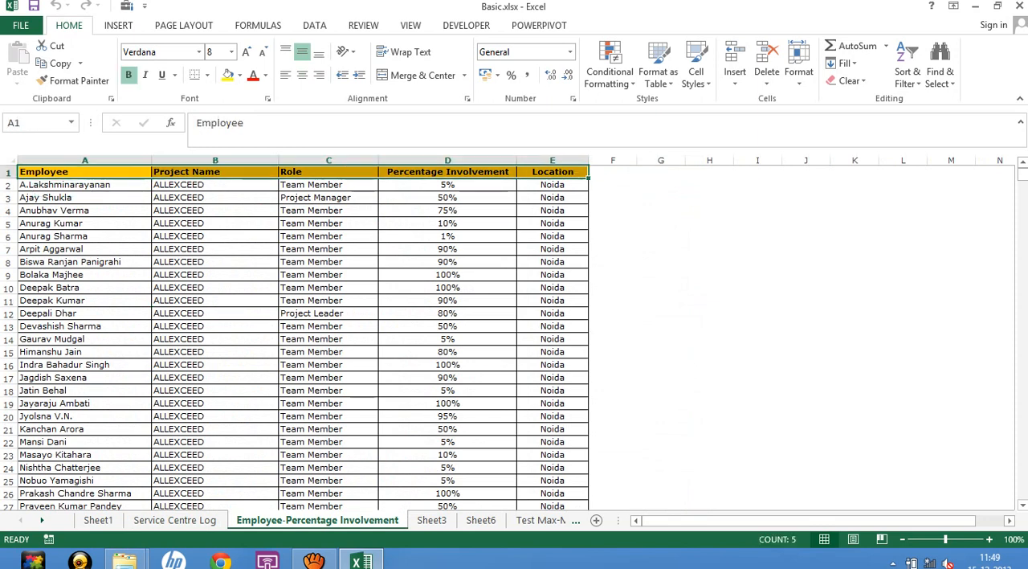
pyautogui.hotkey('ctrl', 'shift', 'Down')
pyautogui.hotkey('alt', 'n')
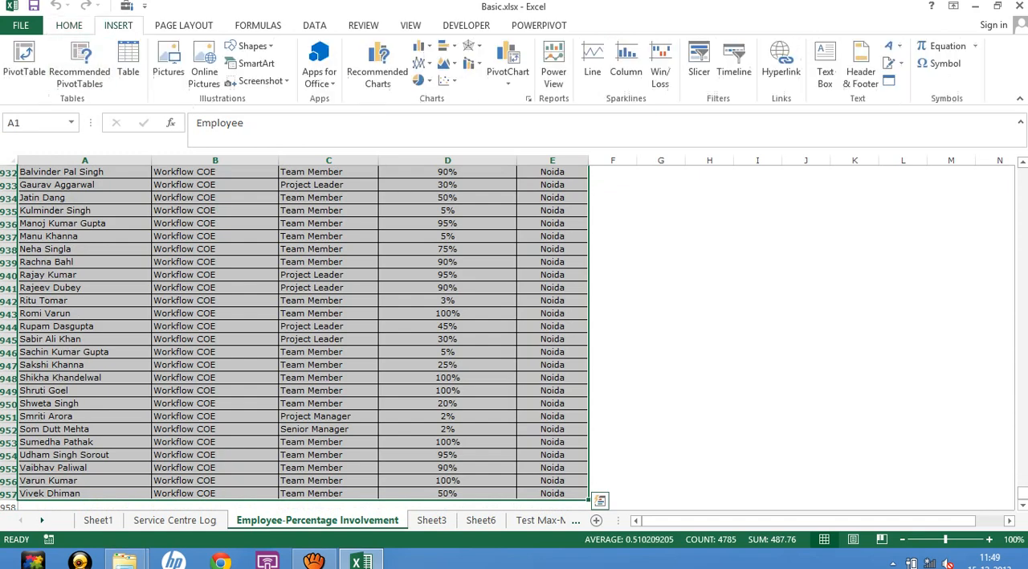
pyautogui.press('v')
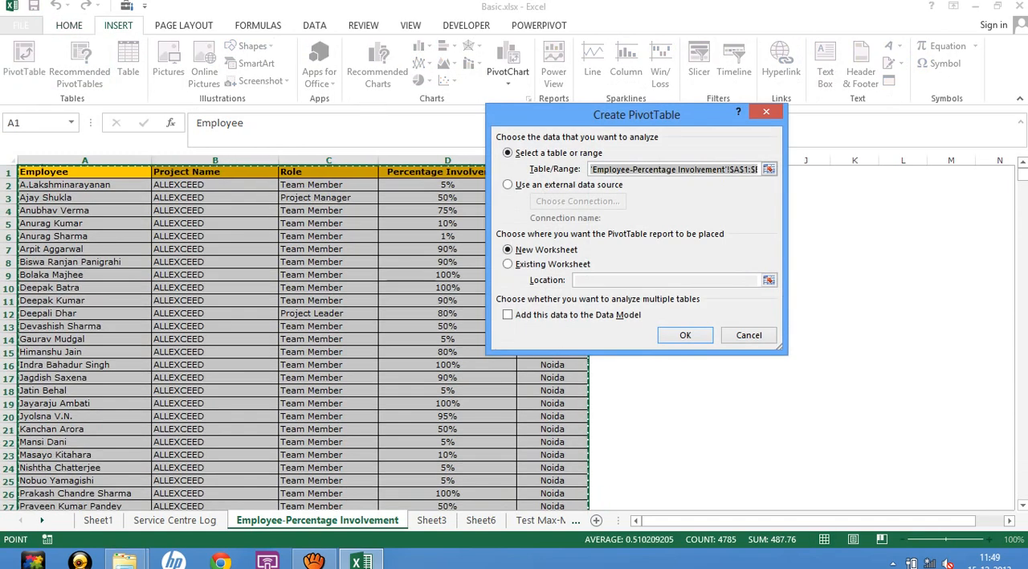
pyautogui.press('Return')
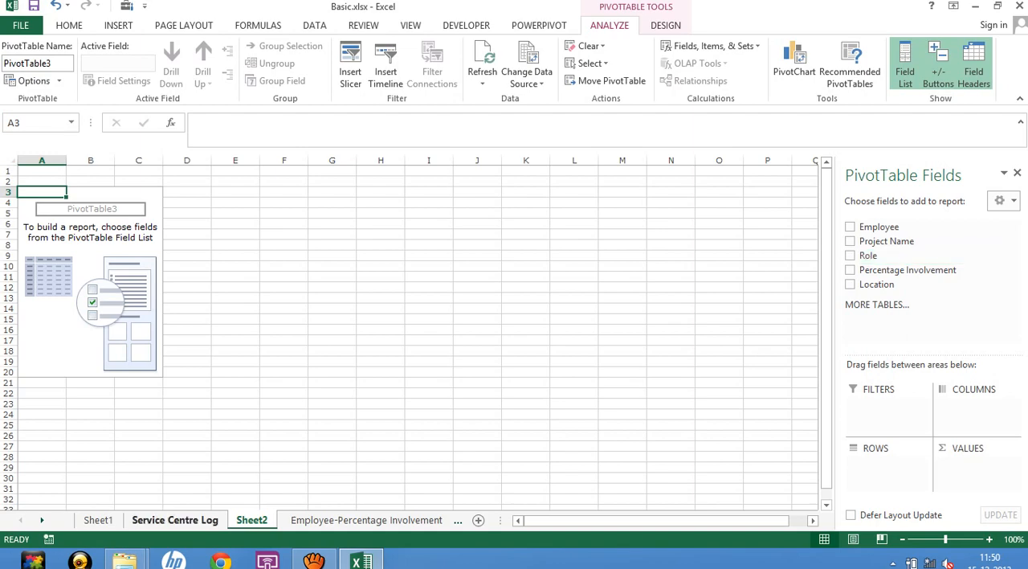
# Set up the new PivotTable with Role as the row field and Percentage Involvement as the values field.
pyautogui.click(175, 520)
pyautogui.click(366, 520)
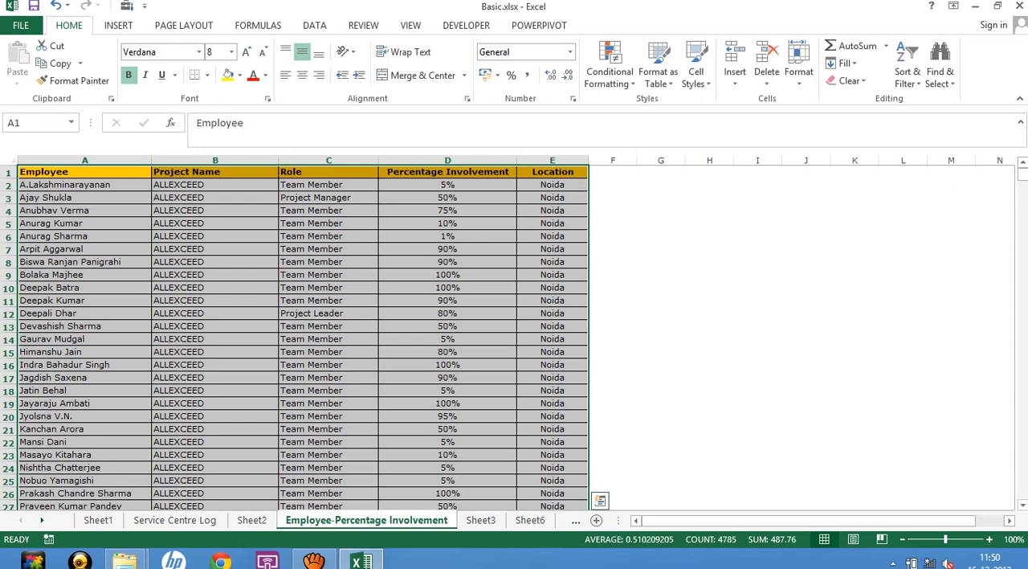
pyautogui.click(251, 520)
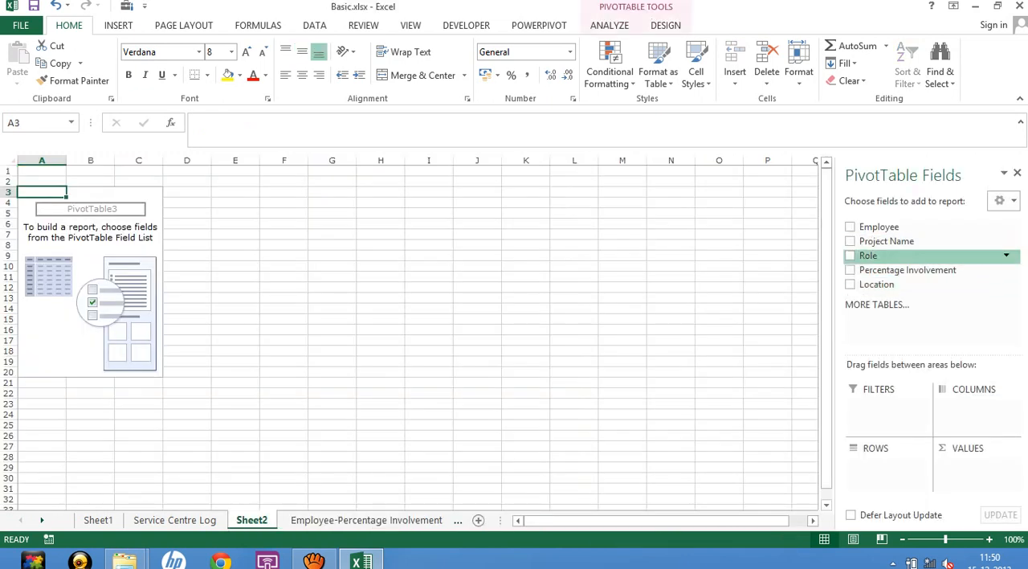
pyautogui.moveTo(870, 255); pyautogui.dragTo(887, 466)
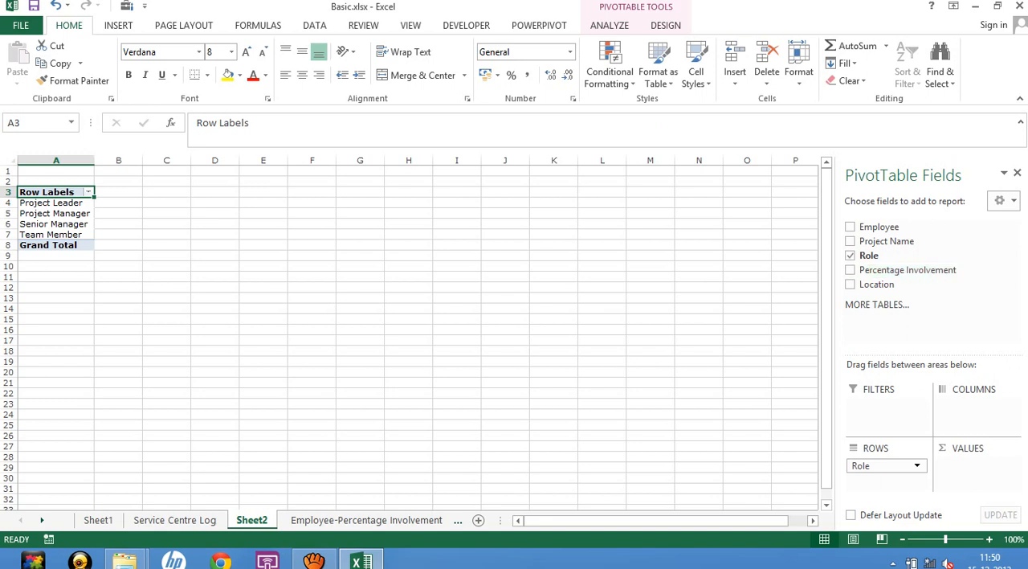
pyautogui.moveTo(908, 270); pyautogui.dragTo(978, 470)
pyautogui.moveTo(977, 470); pyautogui.dragTo(978, 466)
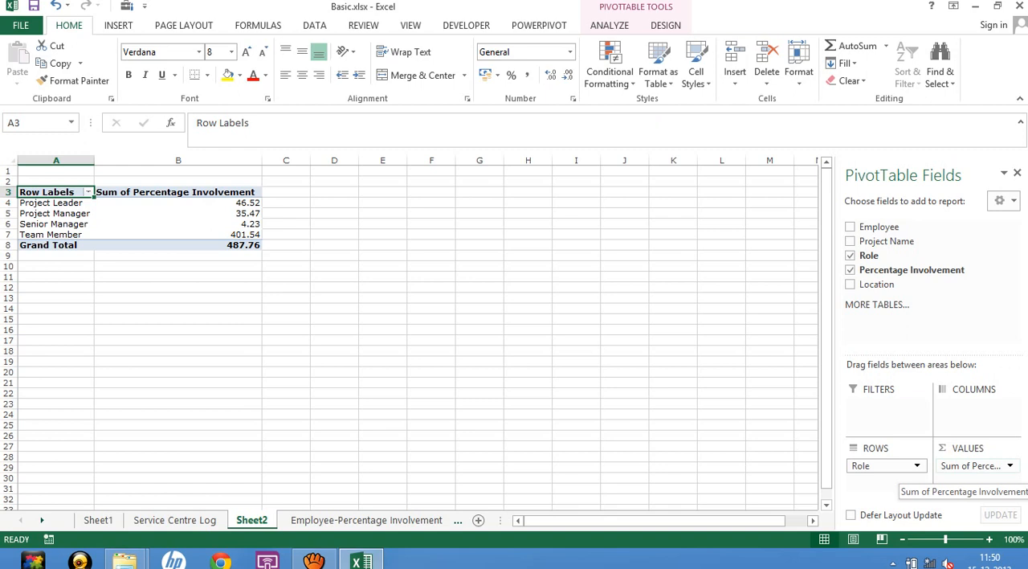
# Summarize the PivotTable's Percentage Involvement values by Average instead of Sum.
pyautogui.click(972, 466)
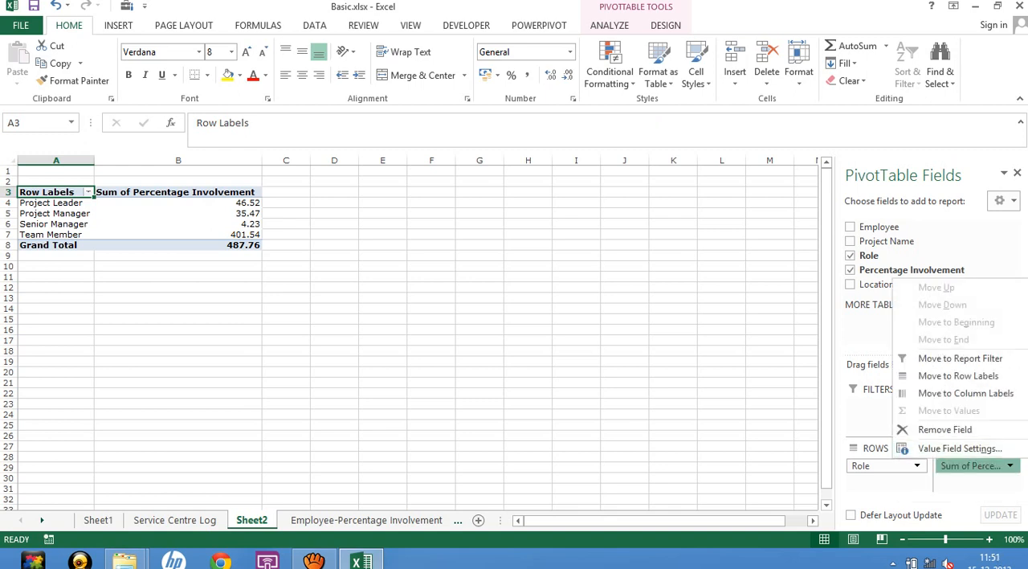
pyautogui.click(960, 448)
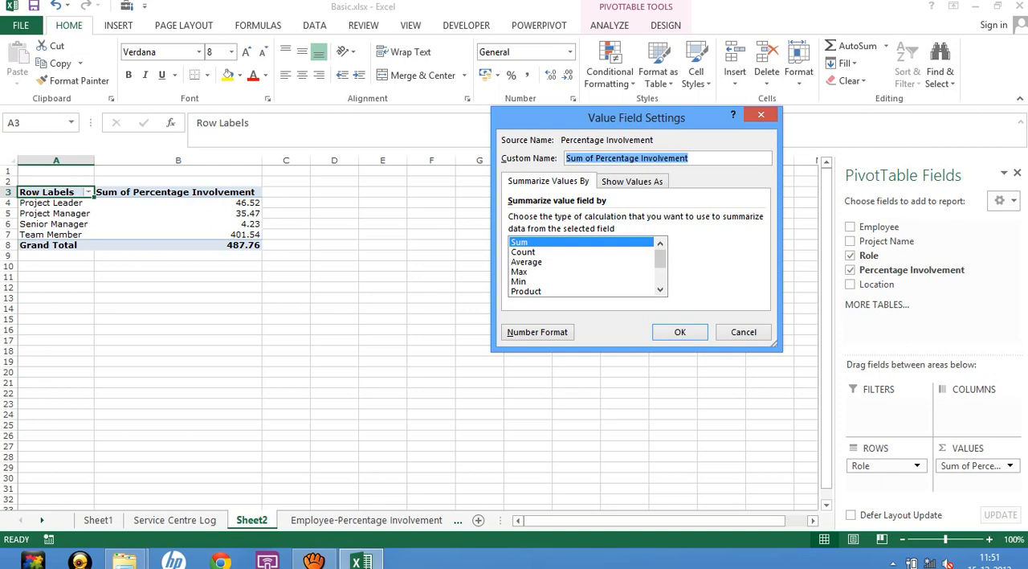
pyautogui.click(526, 262)
pyautogui.click(680, 332)
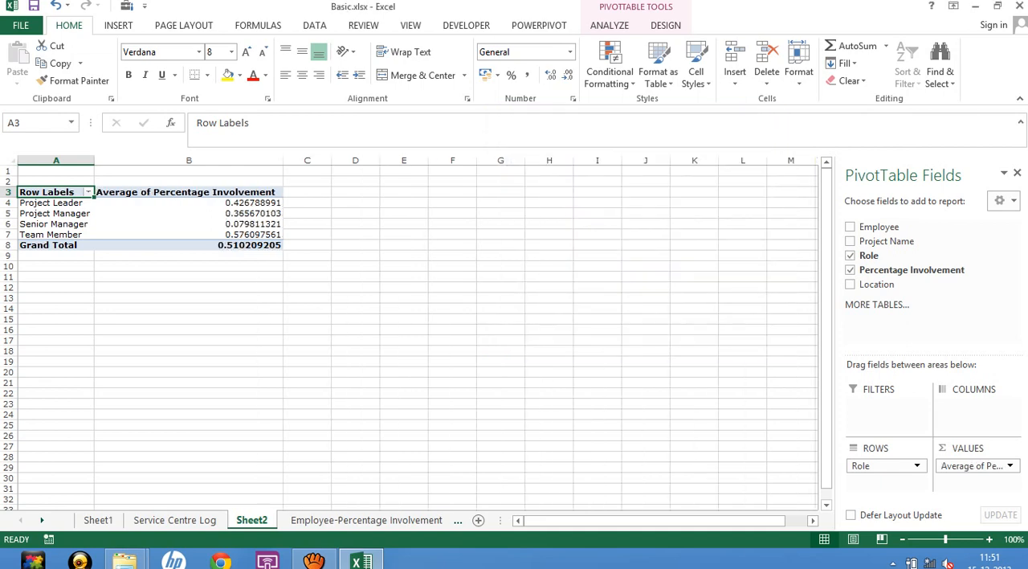
# Format the PivotTable's average values, including the grand total, as Percentage with 2 decimal places.
pyautogui.moveTo(240, 202); pyautogui.dragTo(240, 245)
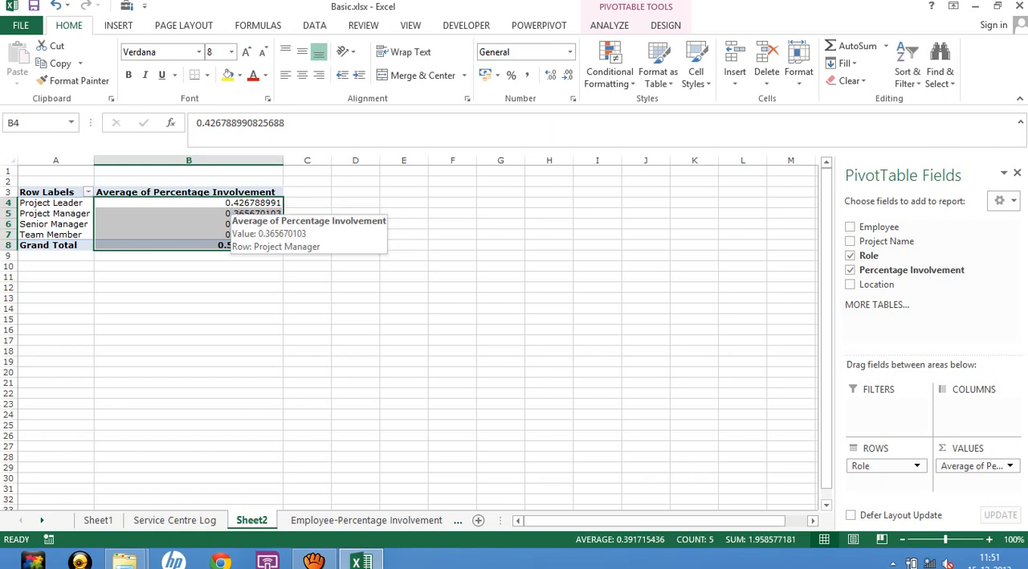
pyautogui.rightClick(238, 209)
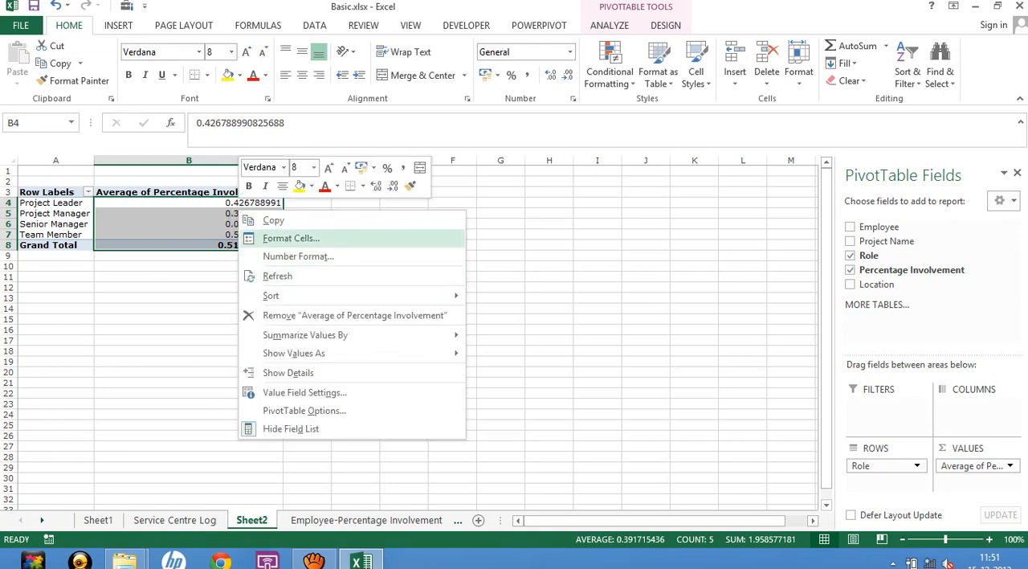
pyautogui.click(291, 238)
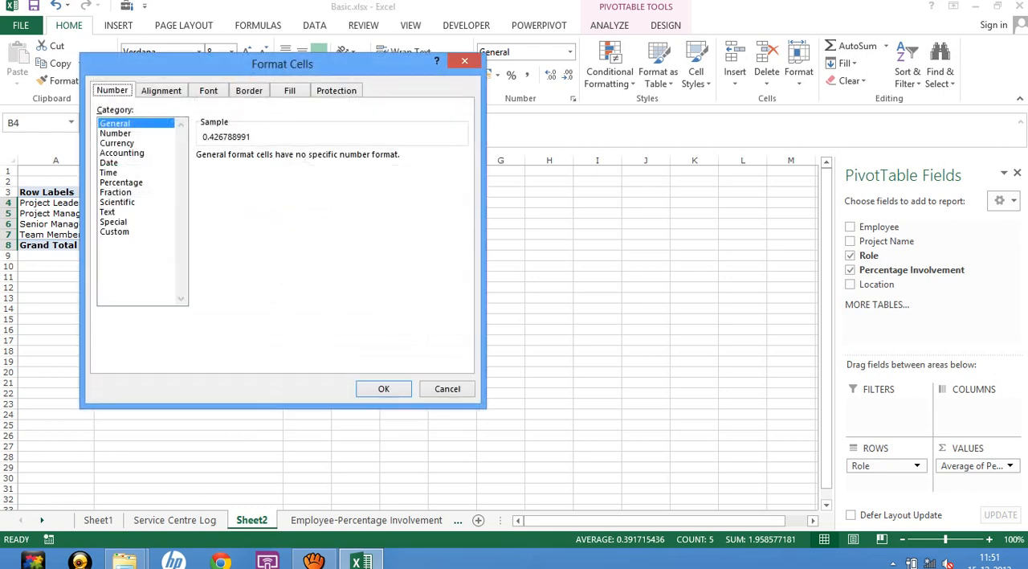
pyautogui.click(121, 183)
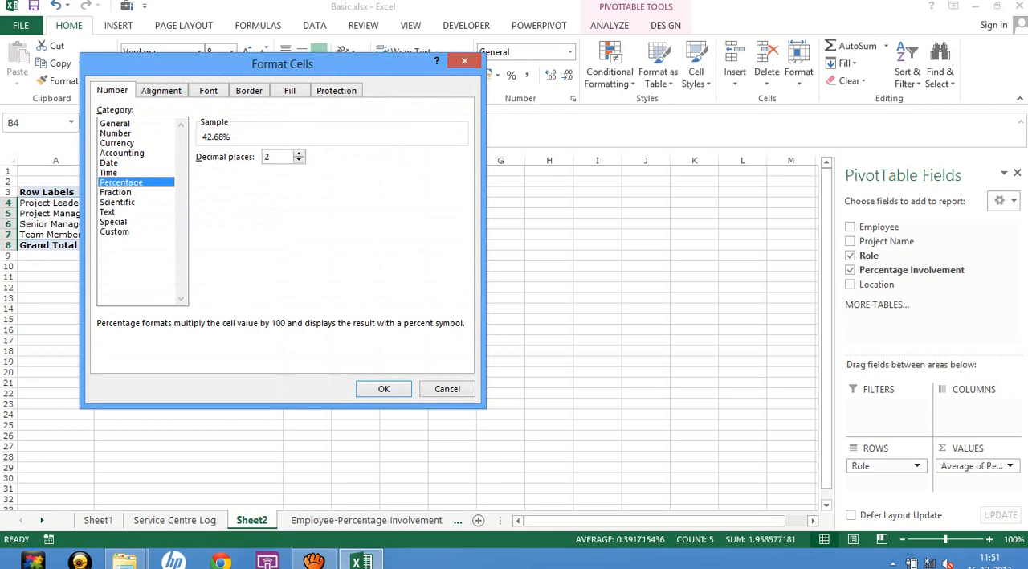
pyautogui.click(383, 389)
pyautogui.click(307, 308)
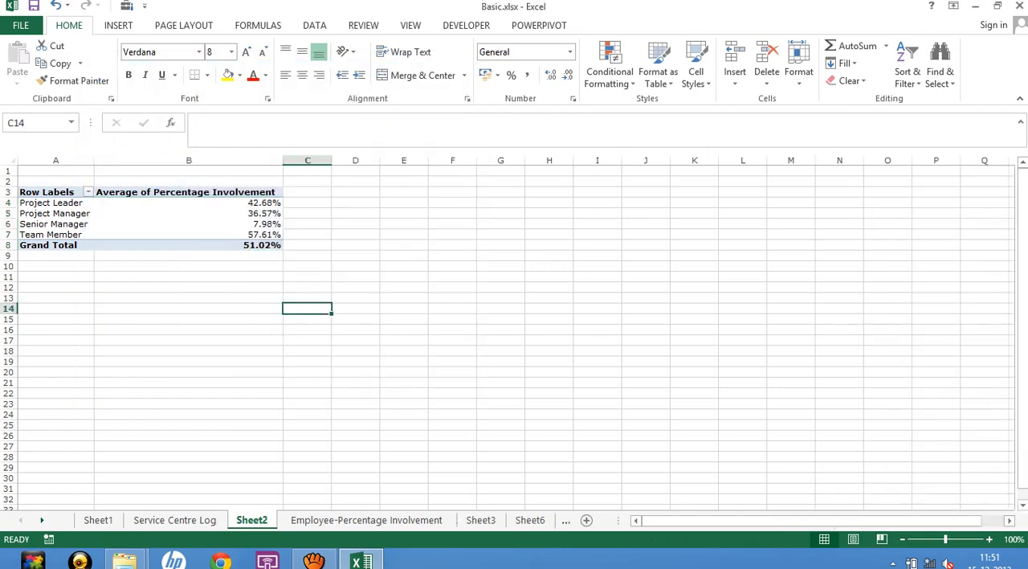
pyautogui.moveTo(252, 203); pyautogui.dragTo(254, 245)
pyautogui.click(355, 287)
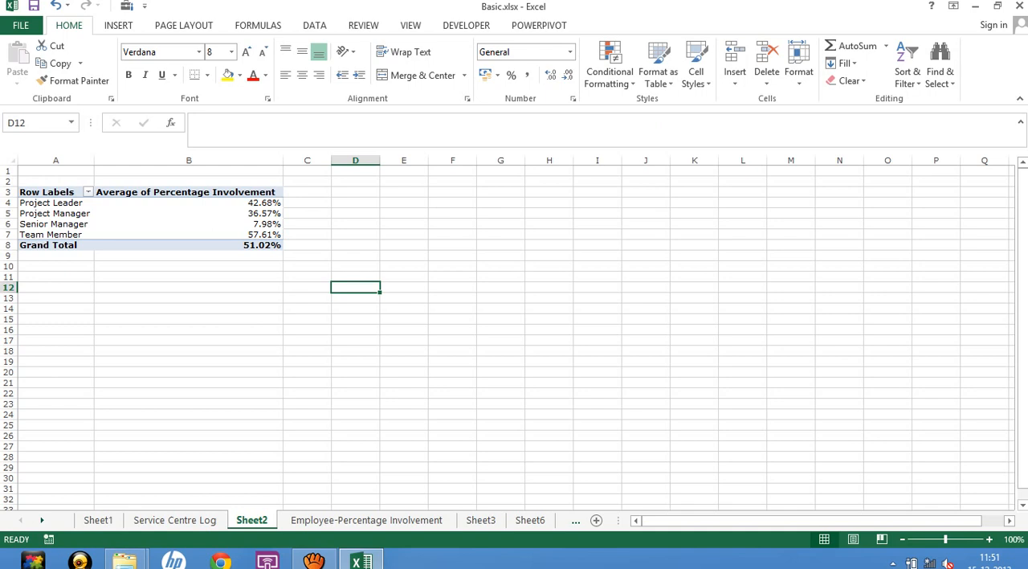
pyautogui.click(189, 309)
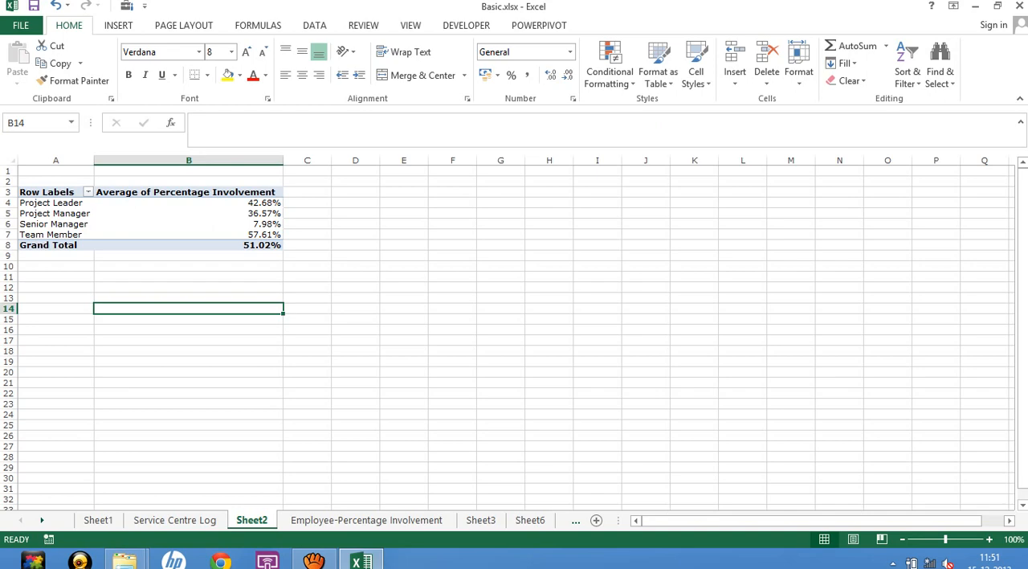
pyautogui.click(366, 521)
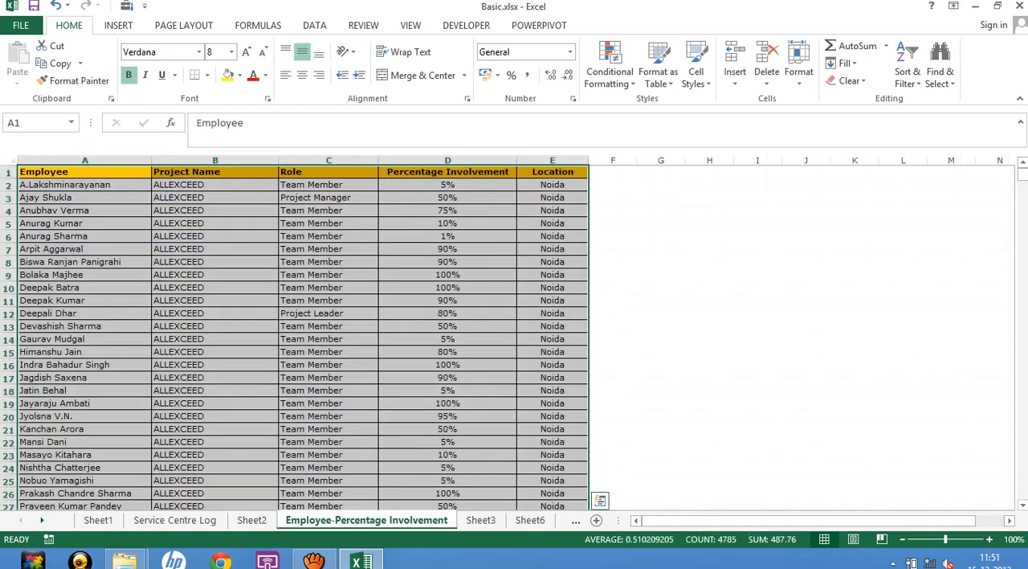
pyautogui.click(481, 520)
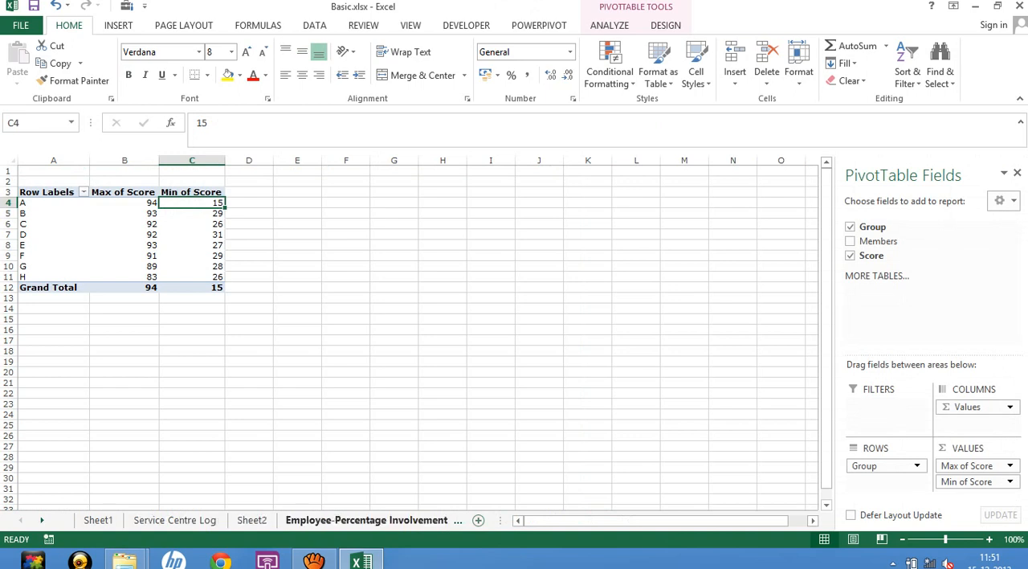
pyautogui.click(252, 520)
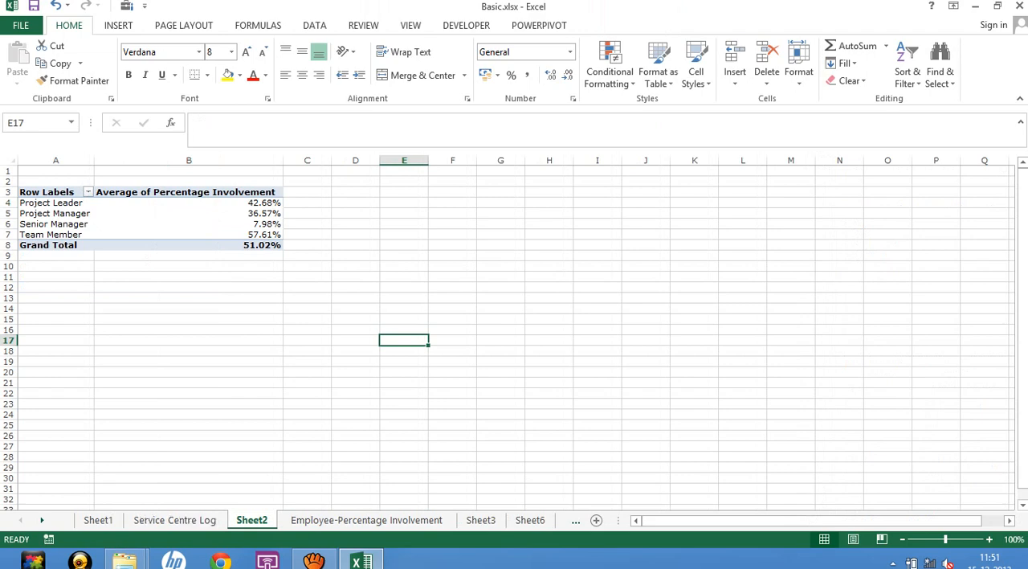
pyautogui.click(366, 520)
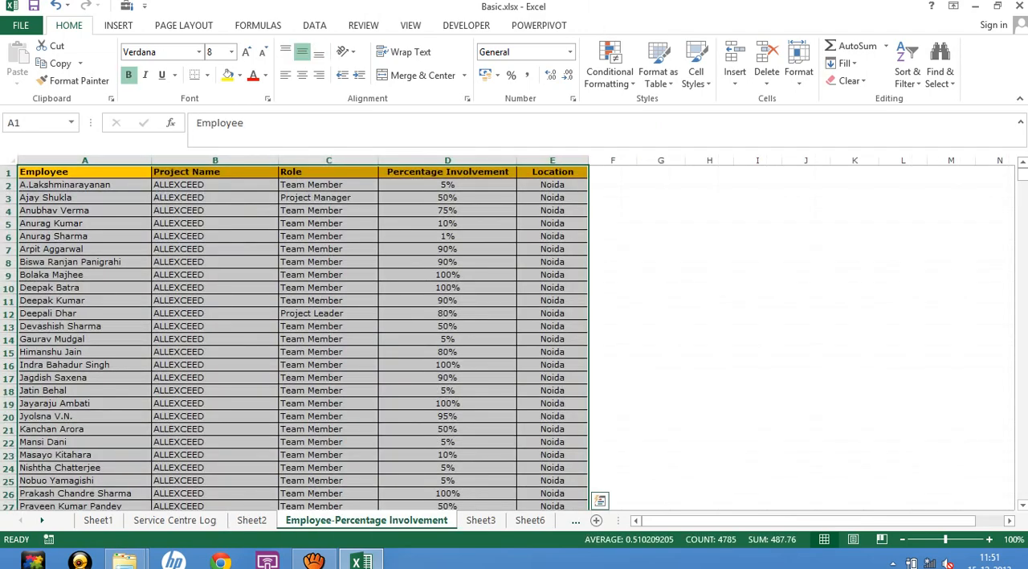
# Delete the Sheet3 worksheet holding the old PivotTable of maximum and minimum scores by group.
pyautogui.click(481, 520)
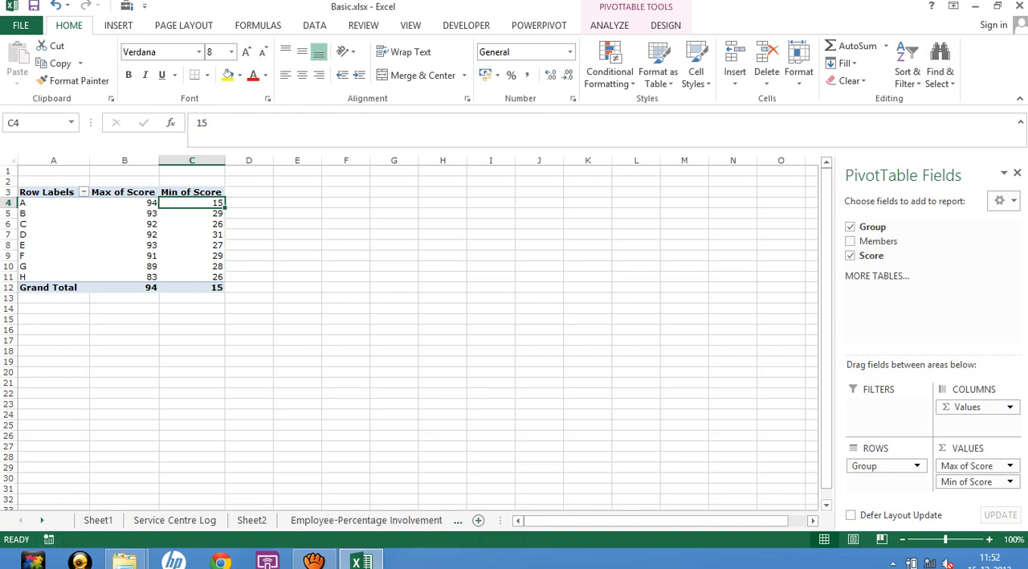
pyautogui.click(41, 520)
pyautogui.click(42, 520)
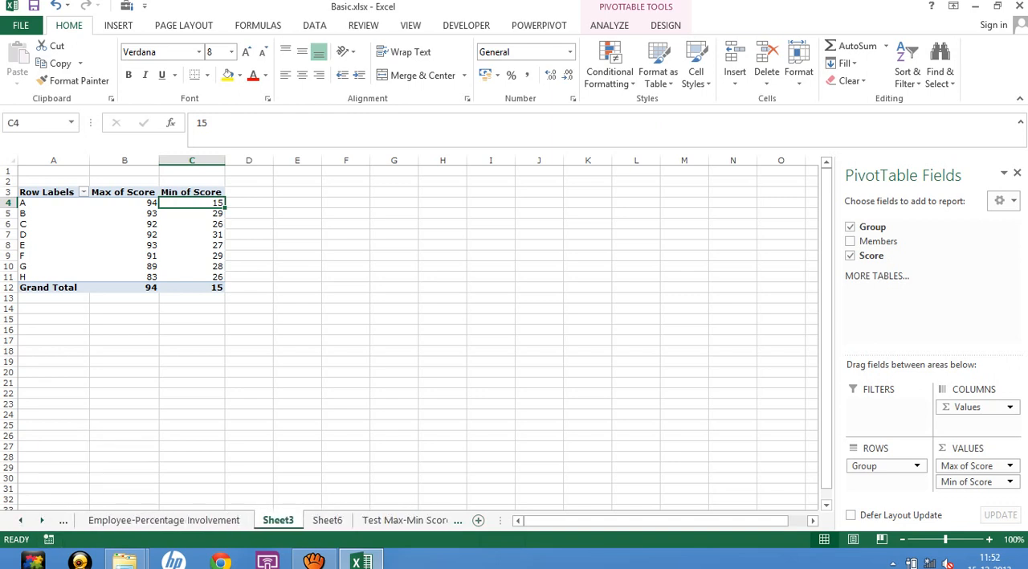
pyautogui.rightClick(282, 520)
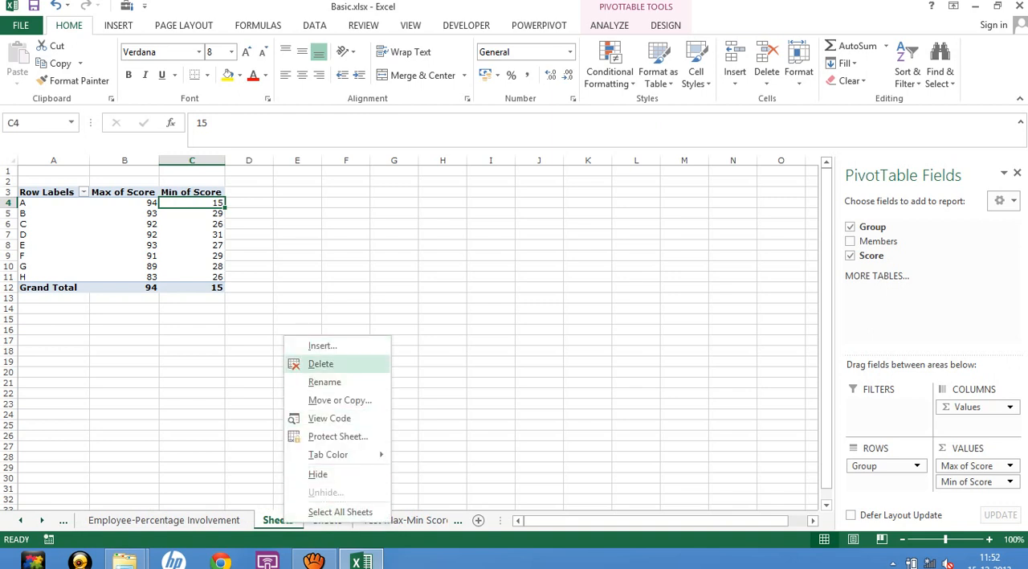
pyautogui.click(321, 363)
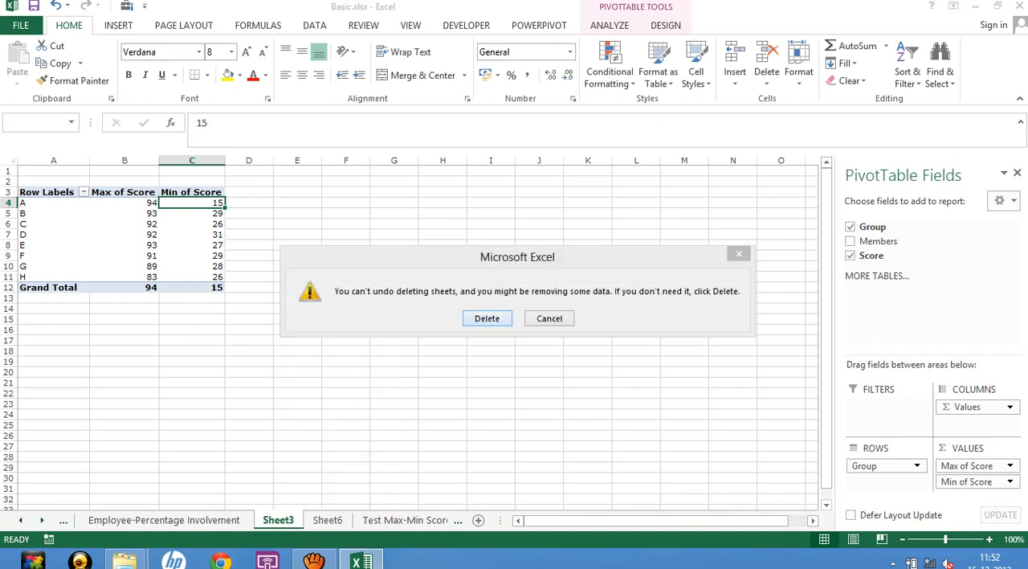
pyautogui.click(485, 316)
# Delete the Sheet6 worksheet holding the old average-score PivotTable.
pyautogui.rightClick(277, 520)
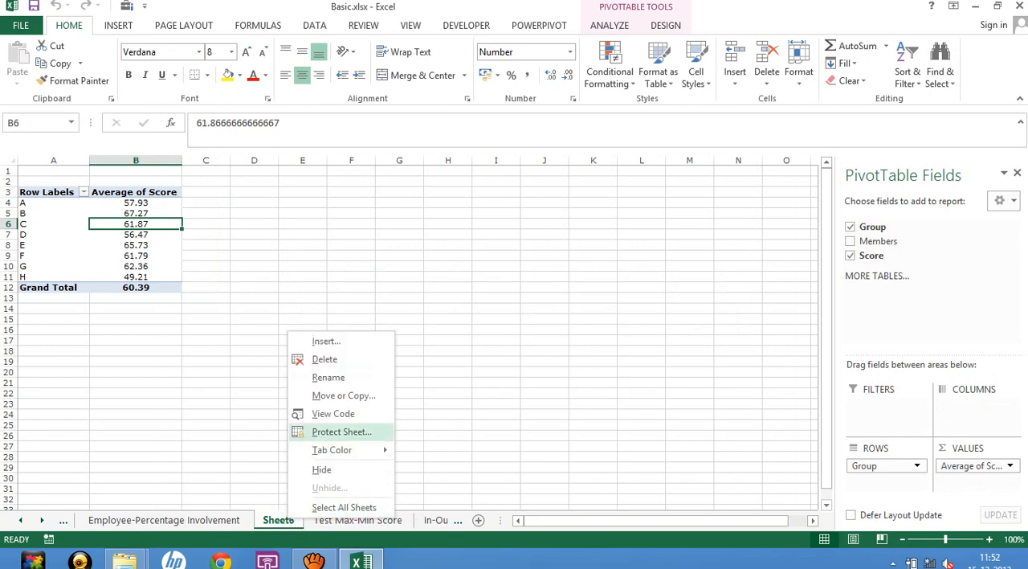
pyautogui.click(320, 358)
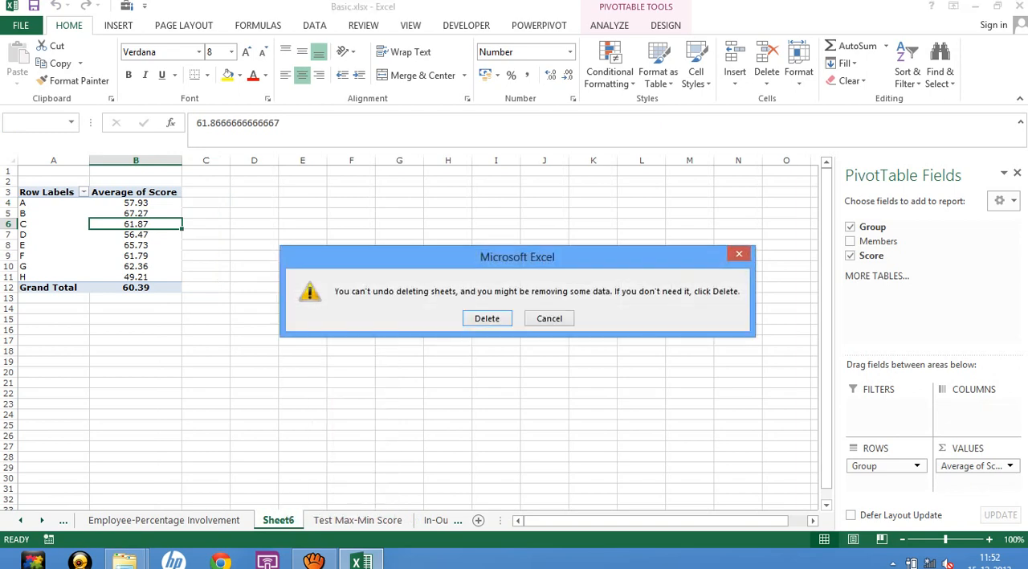
pyautogui.click(487, 319)
pyautogui.click(329, 334)
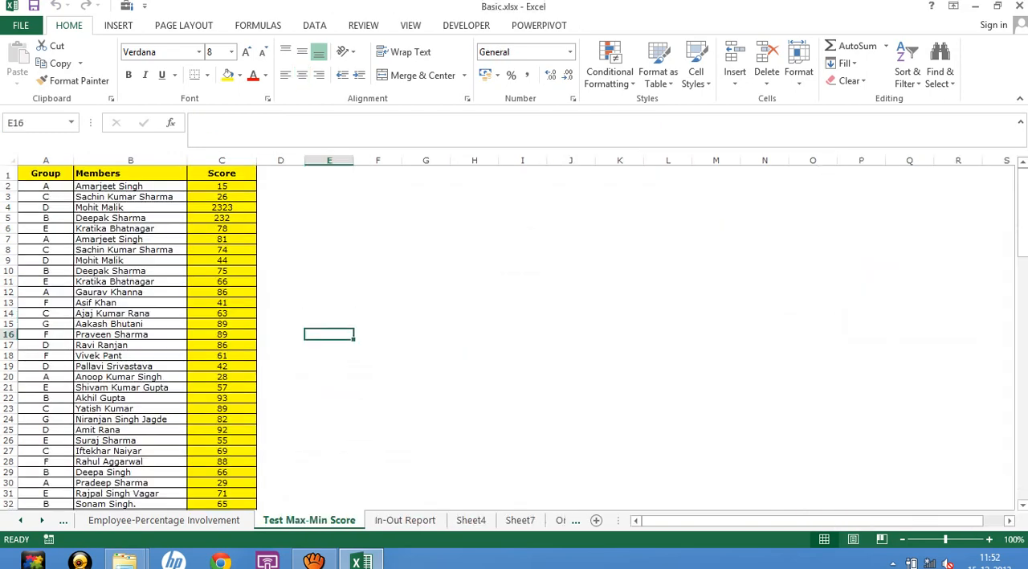
# Apply AutoFilter to the header row of the Test Max-Min Score sheet and filter the Members column by one member's first name.
pyautogui.click(378, 228)
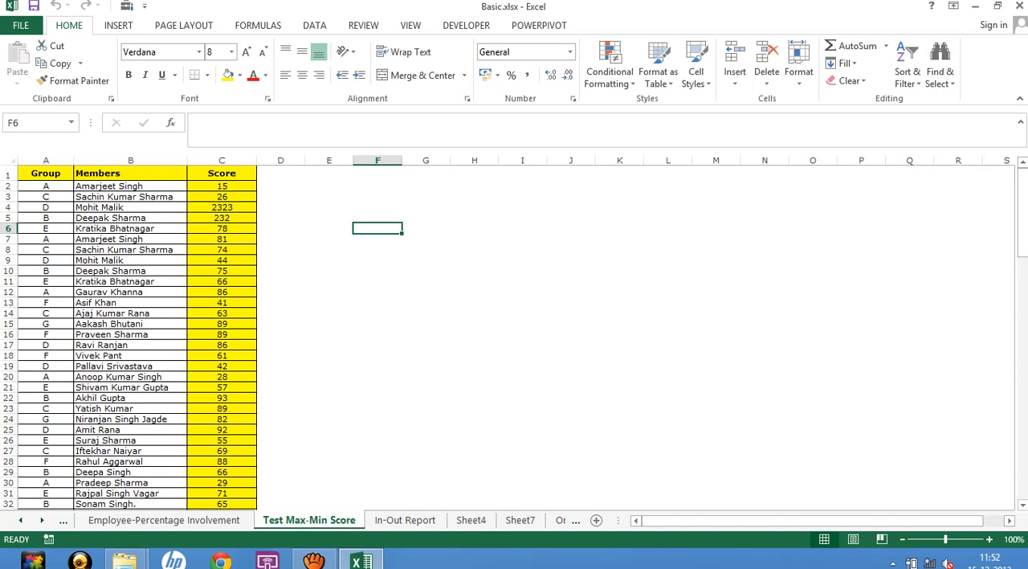
pyautogui.click(130, 197)
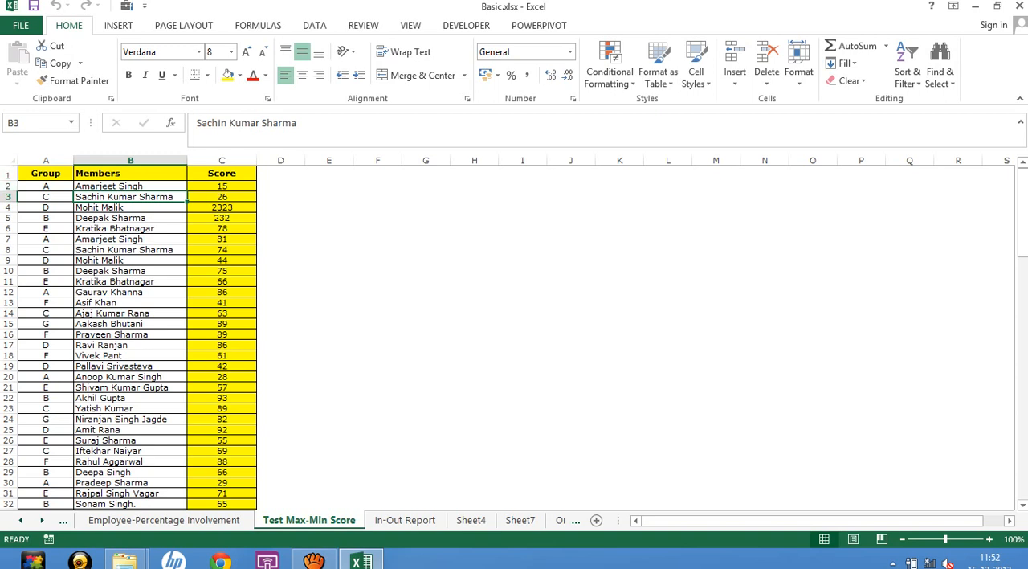
pyautogui.click(130, 207)
pyautogui.click(8, 175)
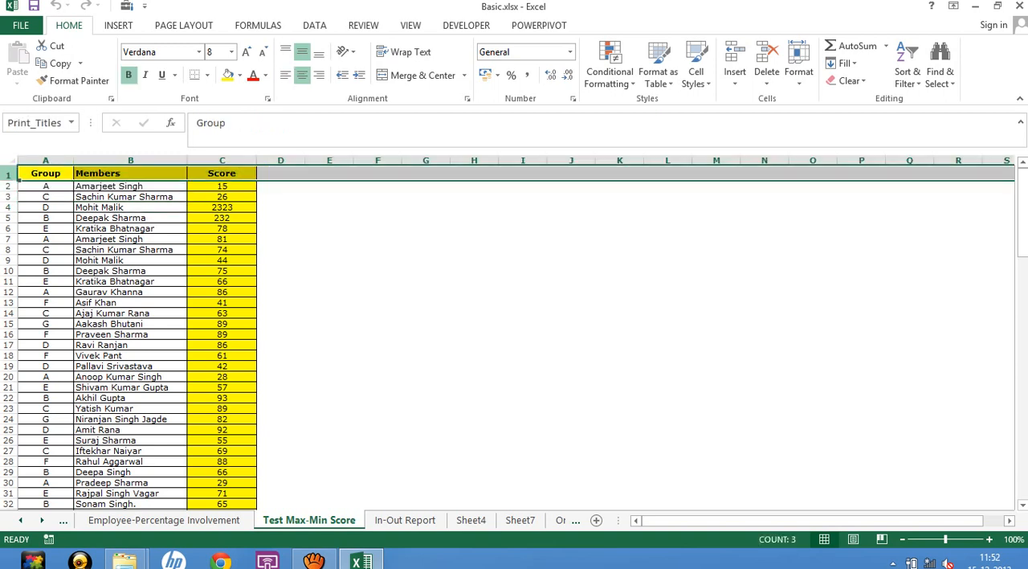
pyautogui.hotkey('alt', 'd')
pyautogui.press('f')
pyautogui.press('f')
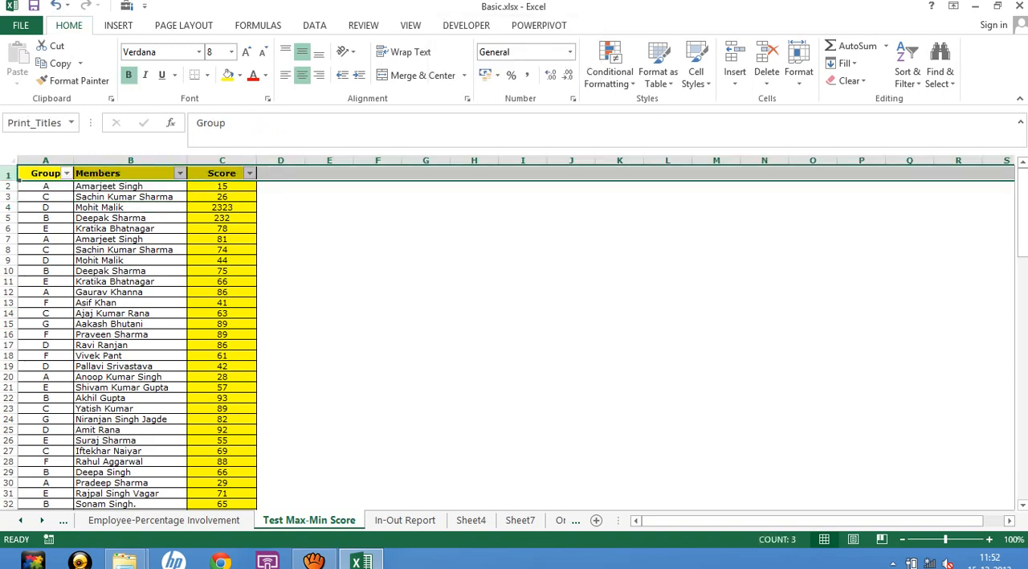
pyautogui.click(180, 173)
pyautogui.click(103, 303)
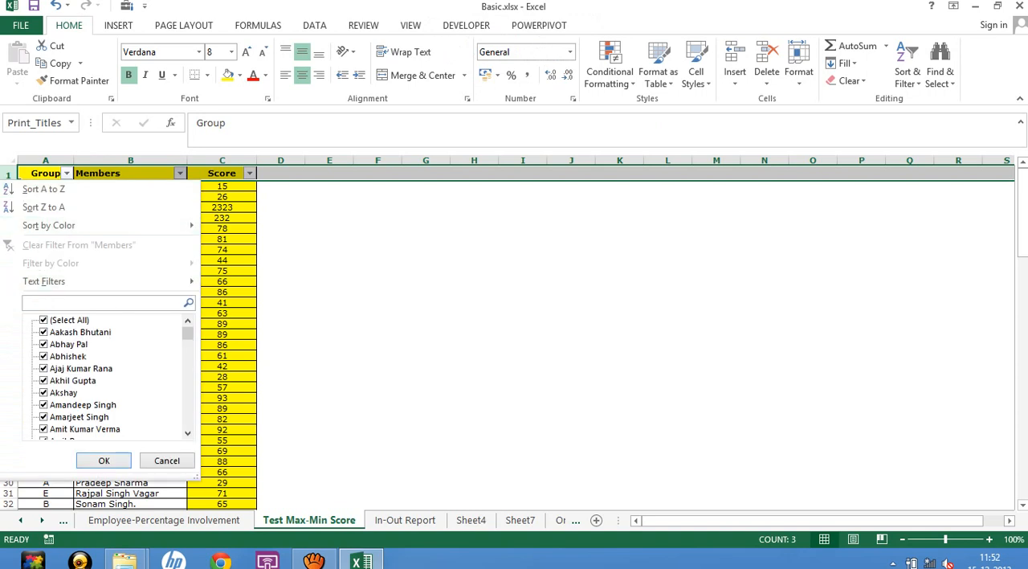
pyautogui.write('mohit')
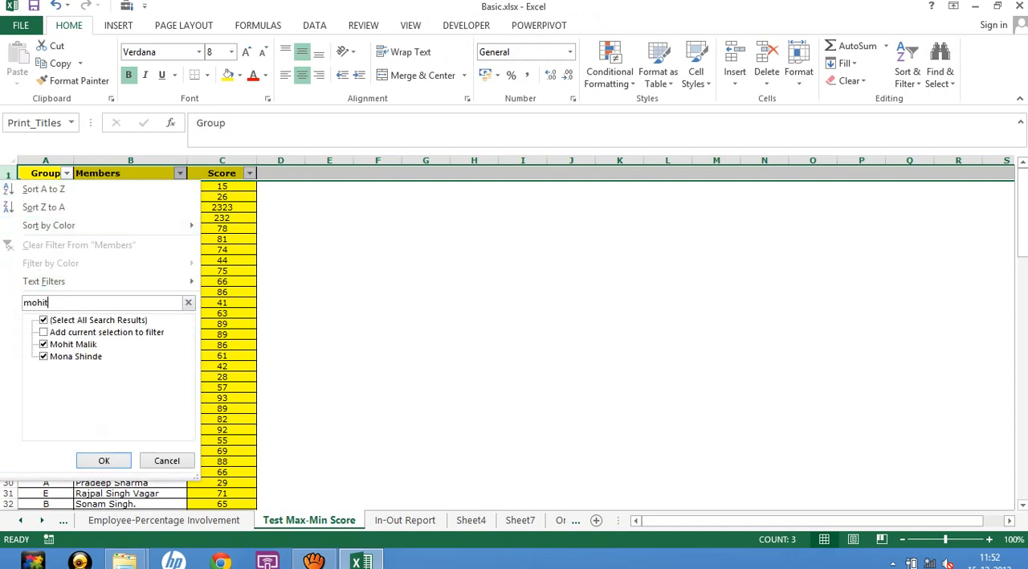
pyautogui.press('Return')
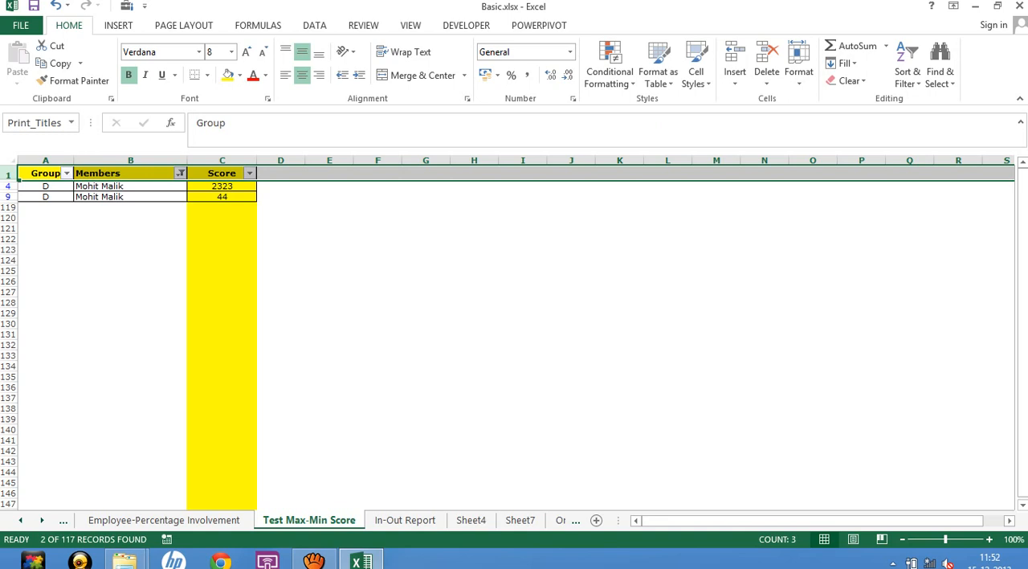
# Remove the AutoFilter from the Test Max-Min Score data so that all records show again.
pyautogui.click(124, 174)
pyautogui.hotkey('alt', 'd')
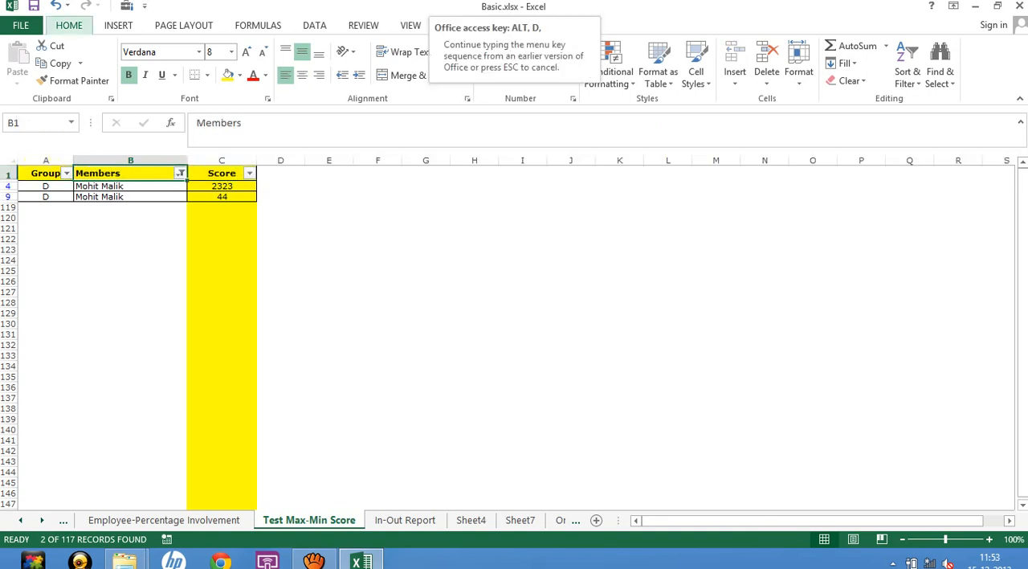
pyautogui.press('f')
pyautogui.press('f')
# Create a PivotTable on a new worksheet from the Test Max-Min Score range A1:C118.
pyautogui.press('Left')
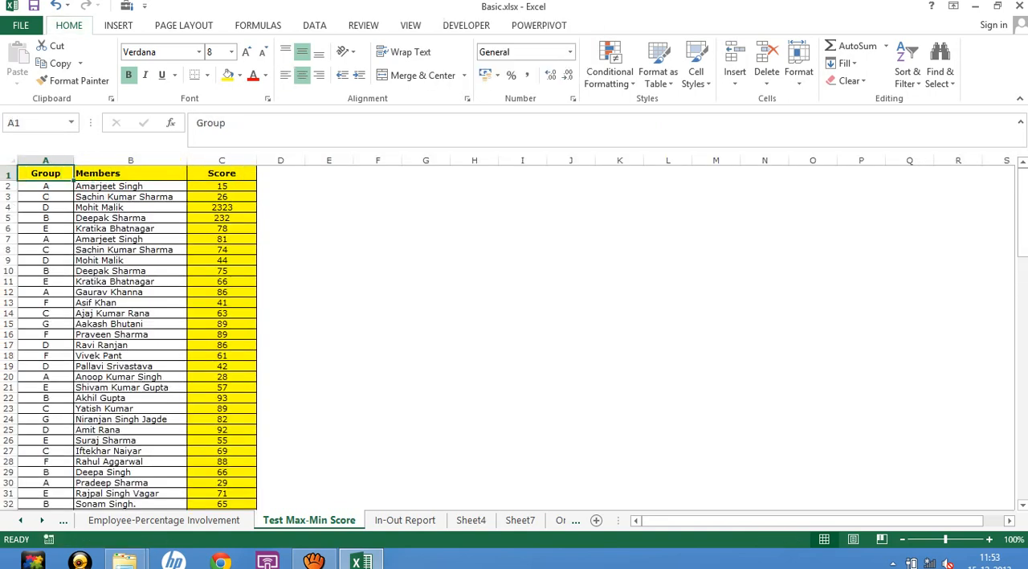
pyautogui.hotkey('ctrl', 'shift', 'Right')
pyautogui.hotkey('ctrl', 'shift', 'Down')
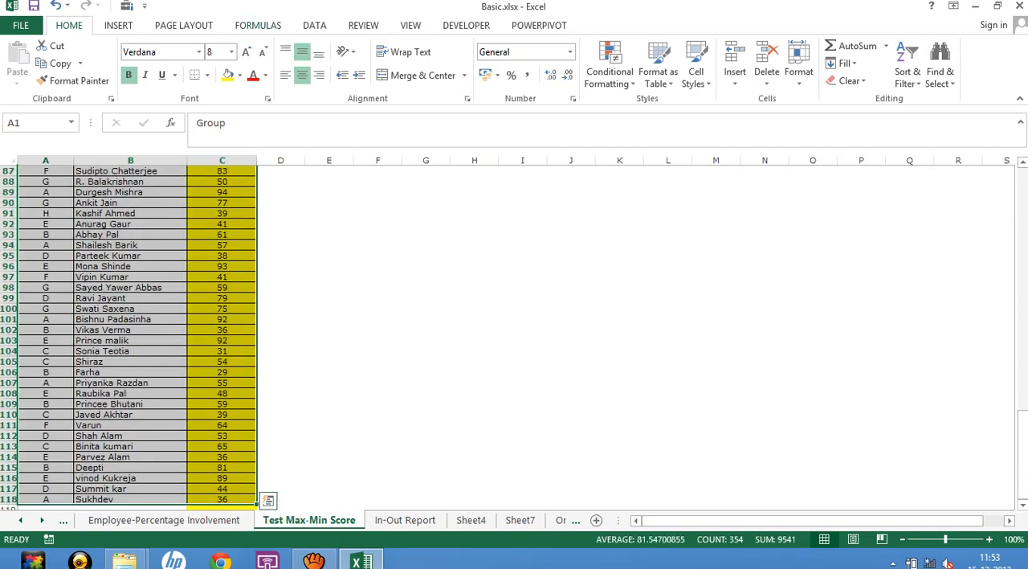
pyautogui.hotkey('alt', 'n')
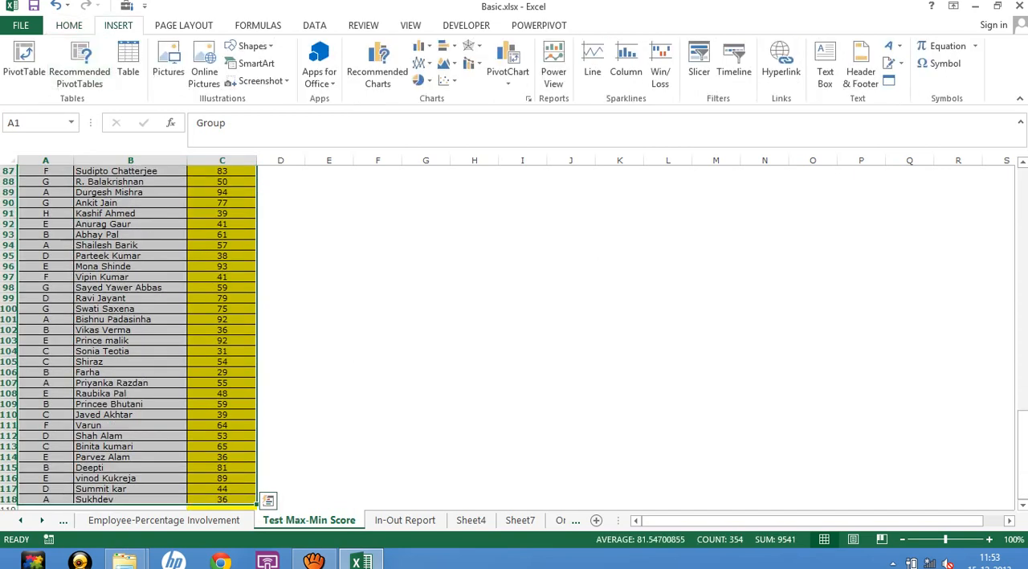
pyautogui.press('v')
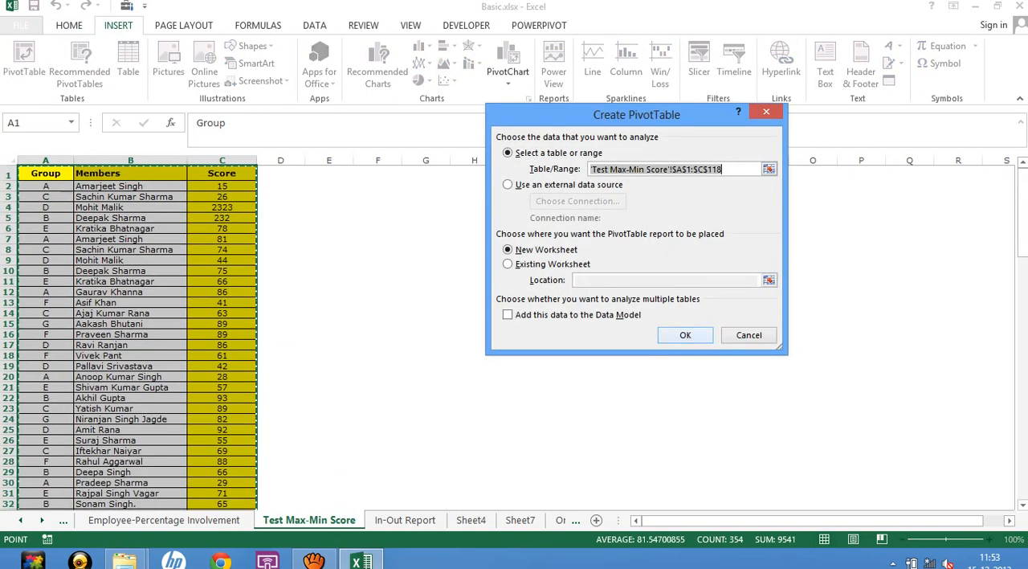
pyautogui.press('Return')
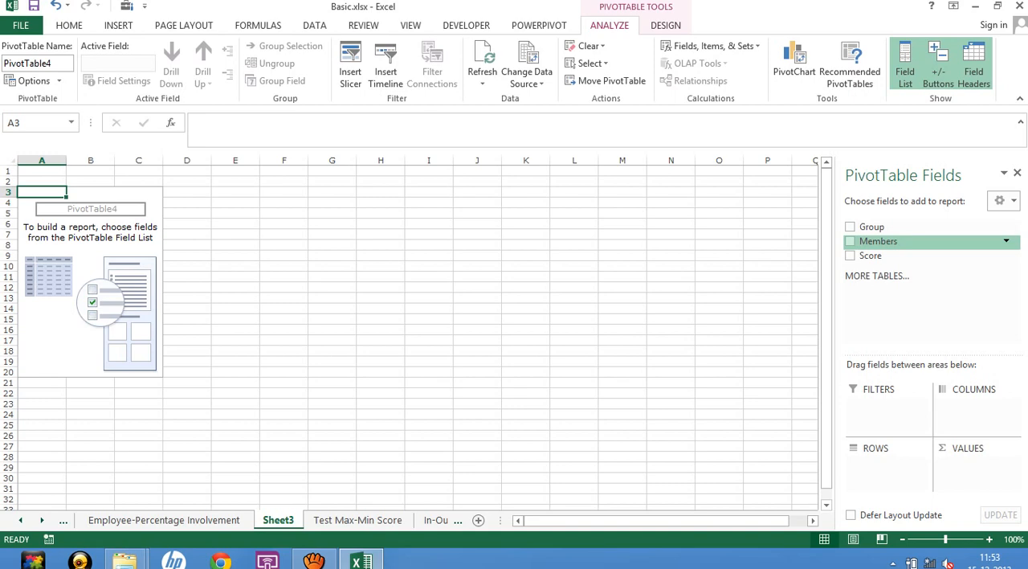
pyautogui.click(850, 241)
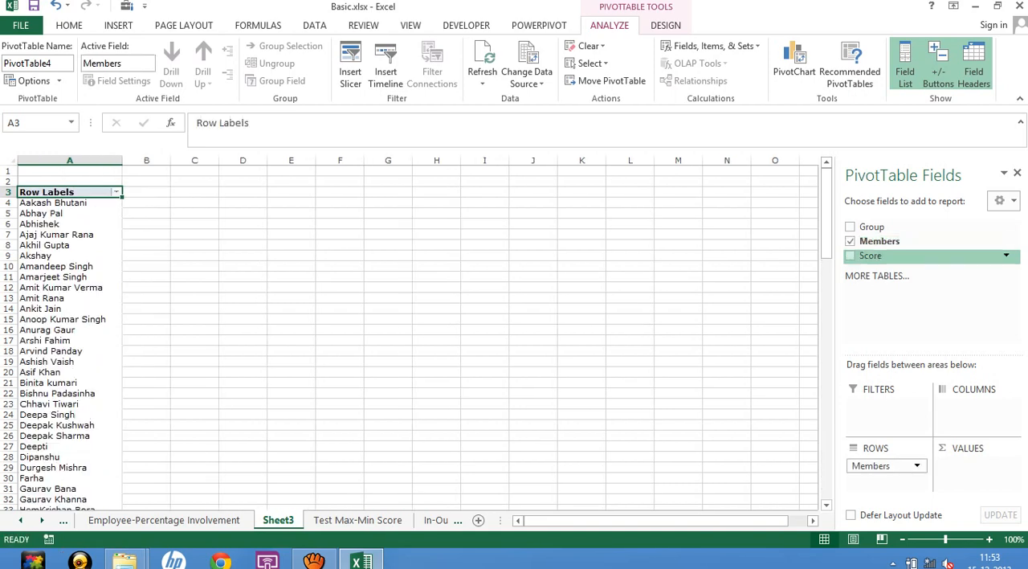
pyautogui.click(850, 256)
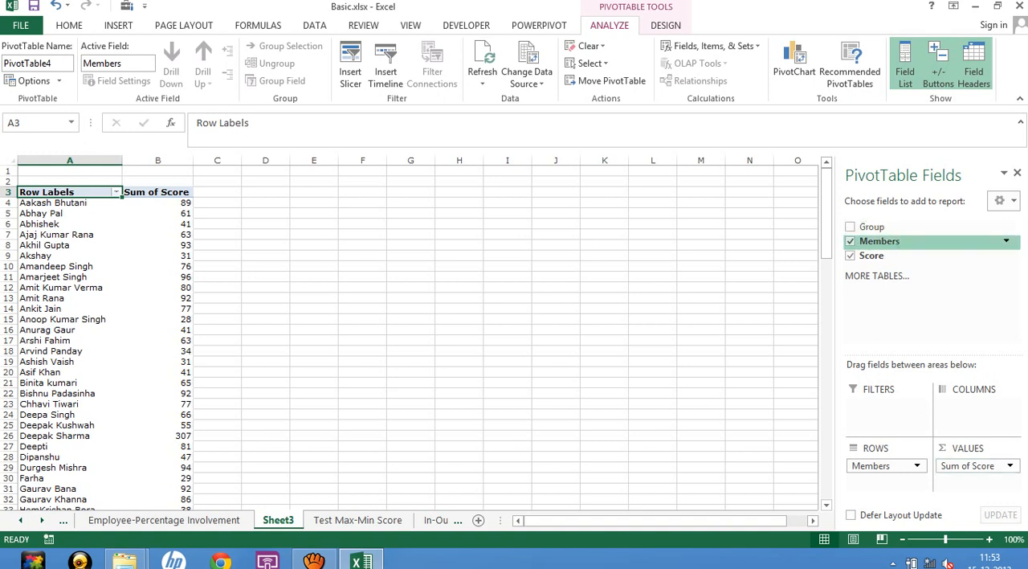
pyautogui.click(850, 241)
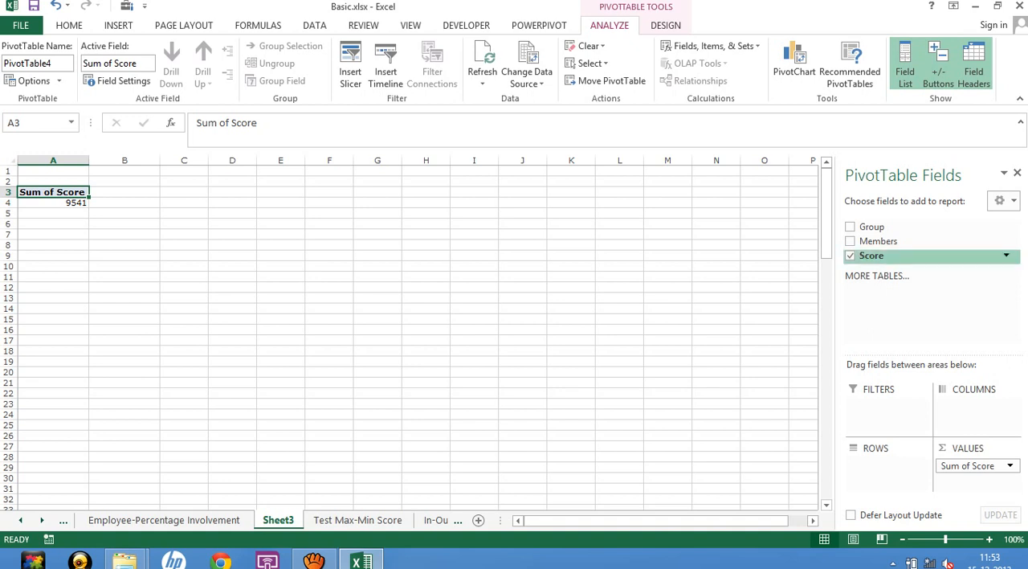
pyautogui.click(850, 255)
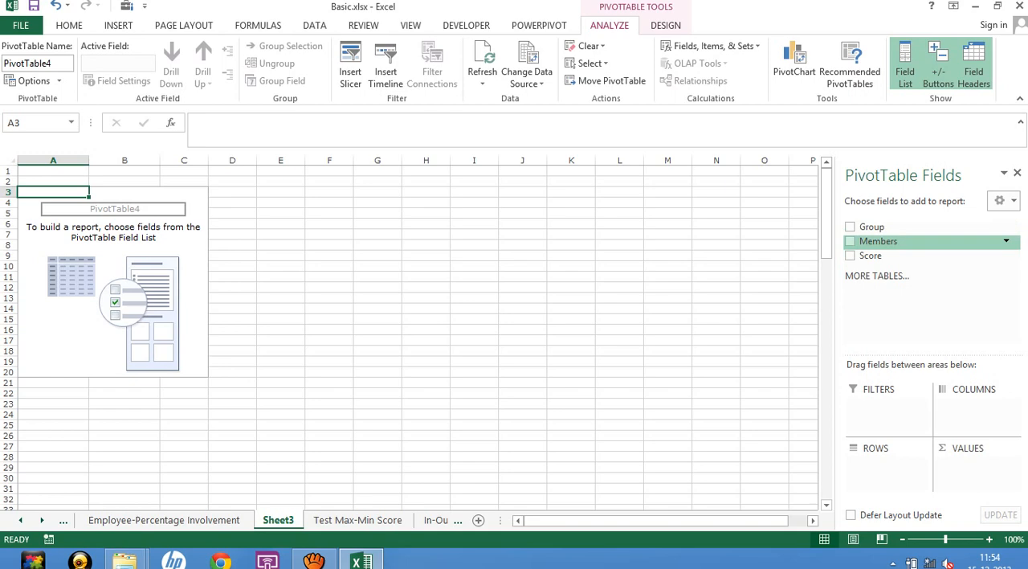
# Add Members as the row field and Score as the values field, summarizing Score by Max.
pyautogui.click(851, 241)
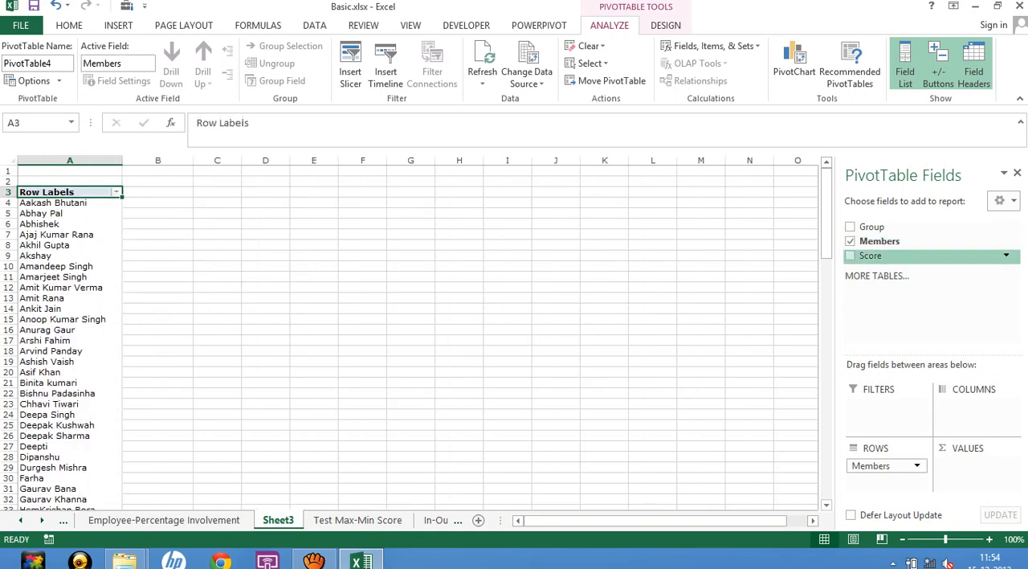
pyautogui.click(850, 256)
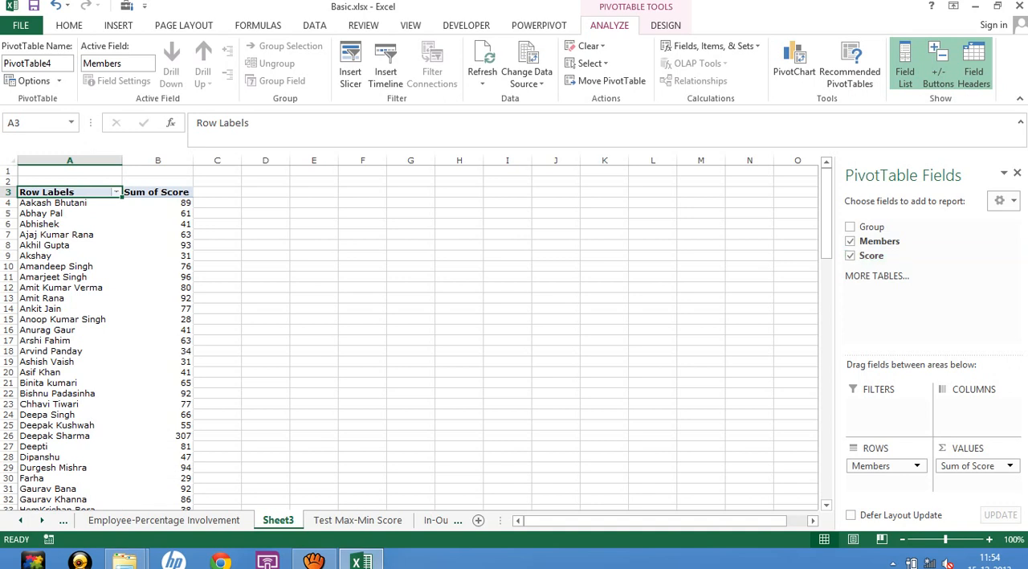
pyautogui.click(1010, 466)
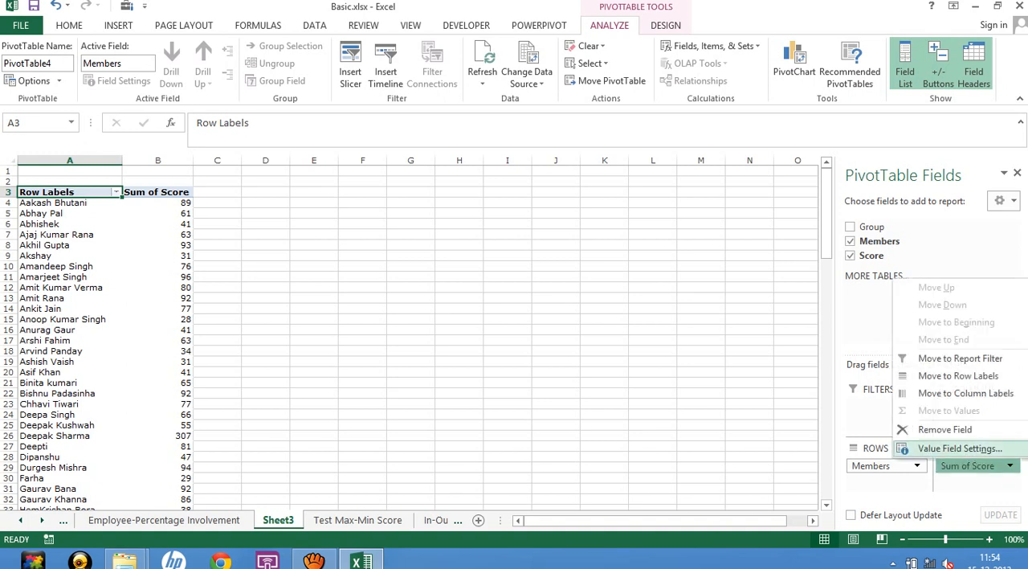
pyautogui.click(960, 449)
pyautogui.click(520, 272)
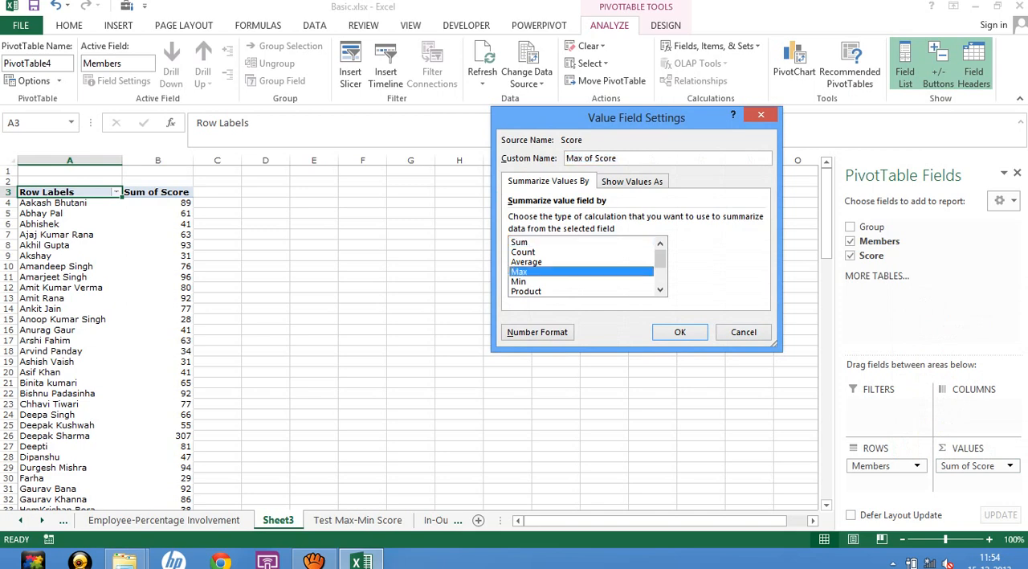
pyautogui.click(680, 332)
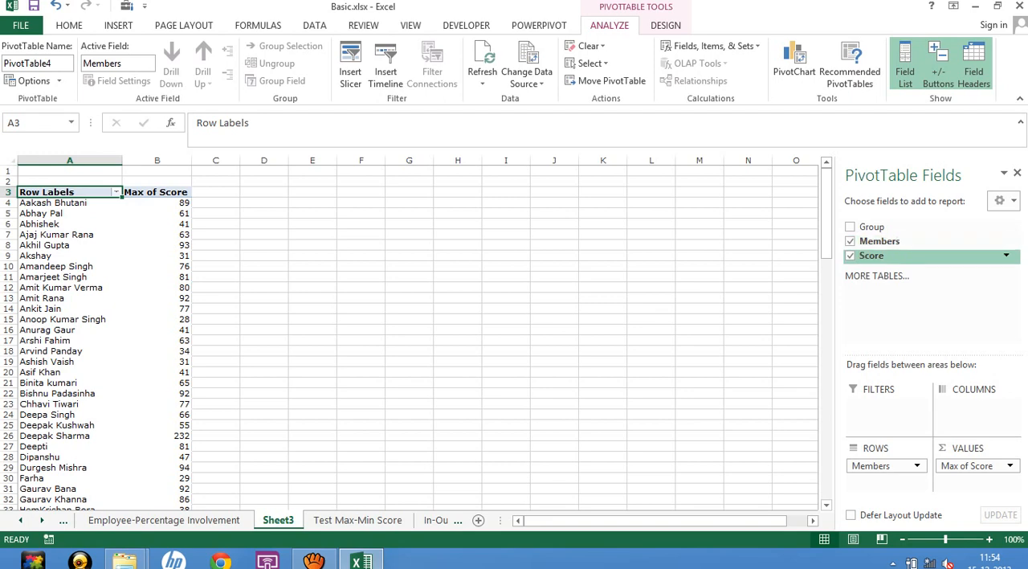
# Add Score to the PivotTable values a second time and summarize this second field by Min.
pyautogui.moveTo(871, 255); pyautogui.dragTo(976, 480)
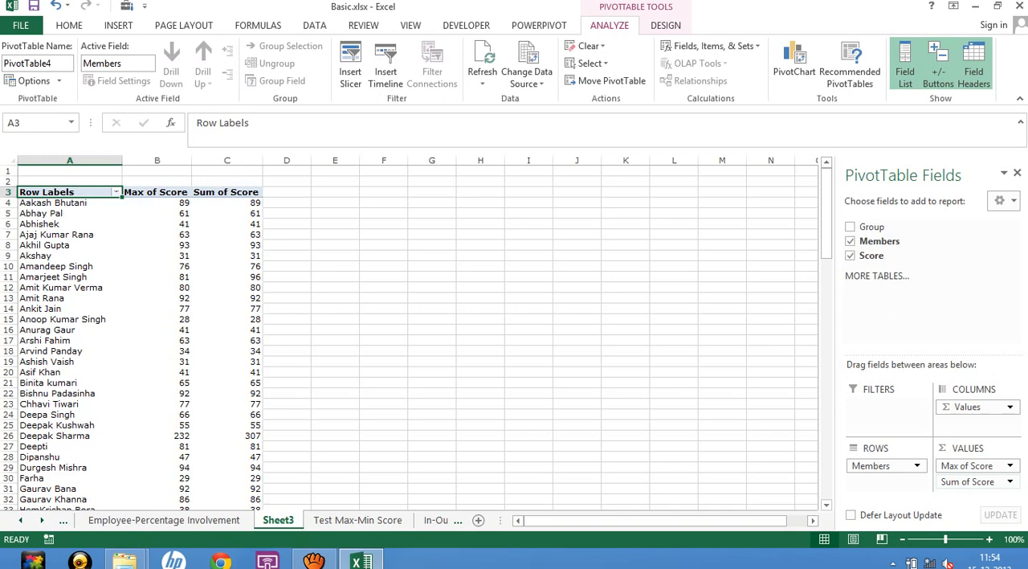
pyautogui.click(968, 481)
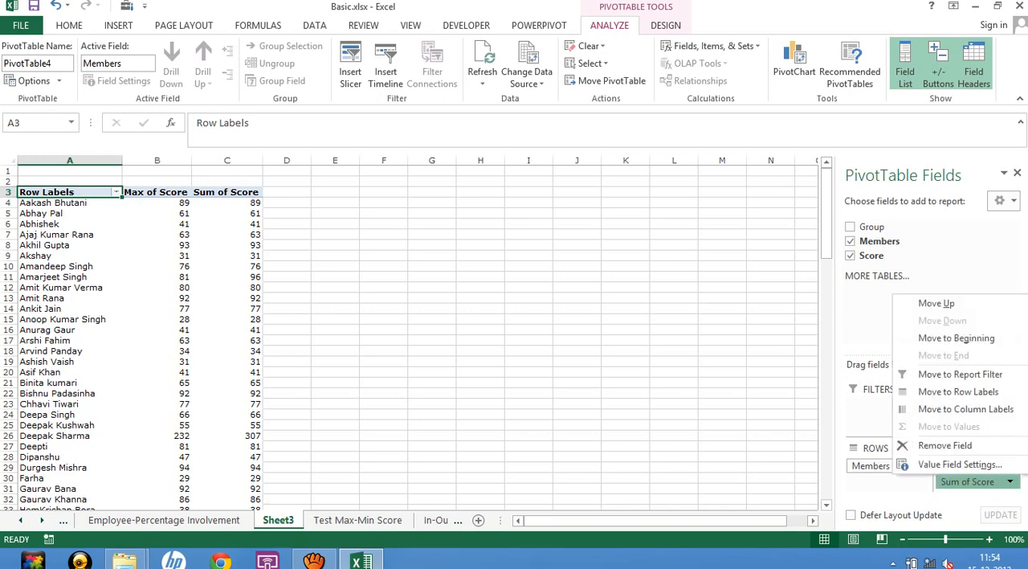
pyautogui.click(952, 461)
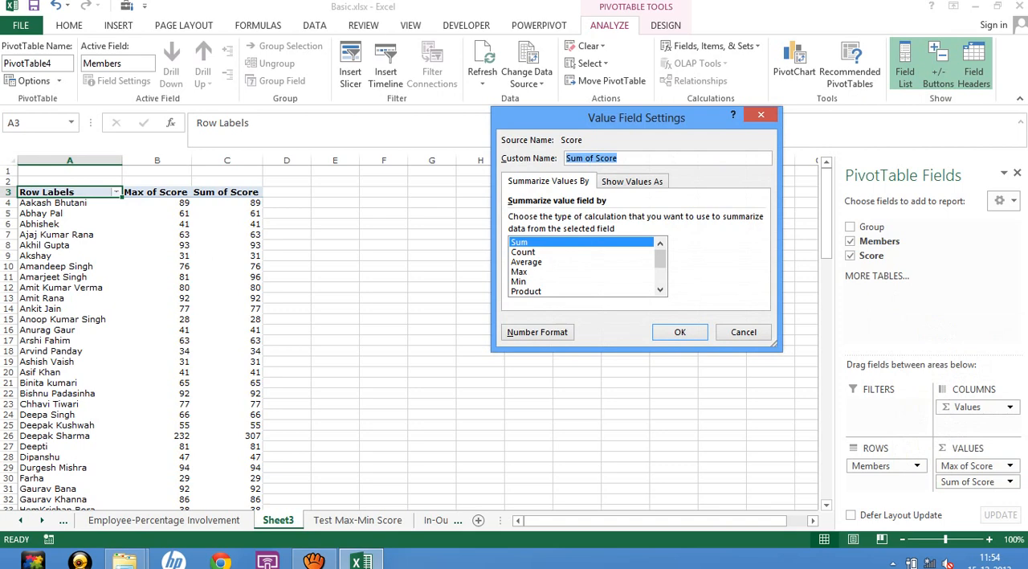
pyautogui.click(520, 281)
pyautogui.click(679, 331)
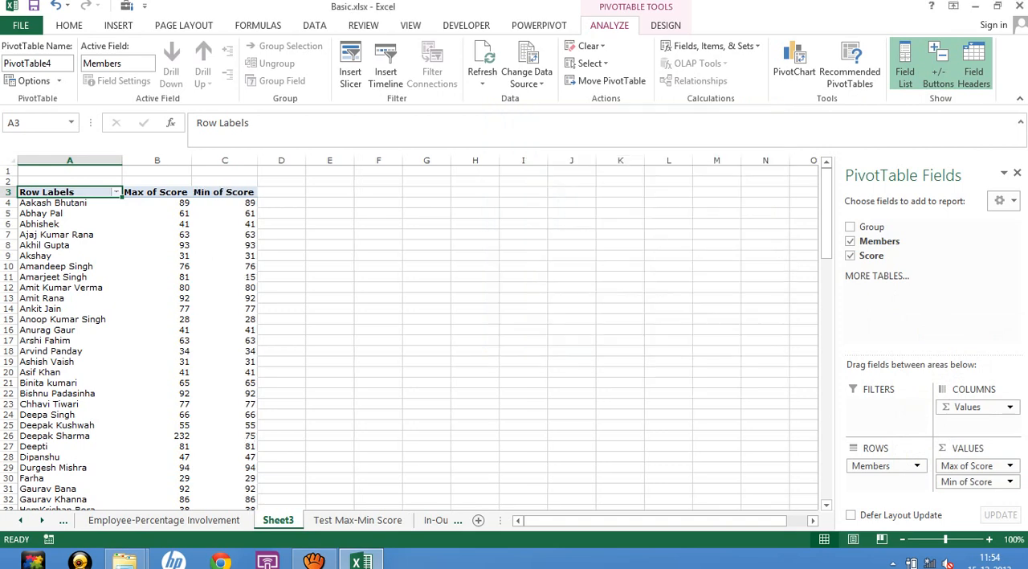
pyautogui.click(156, 203)
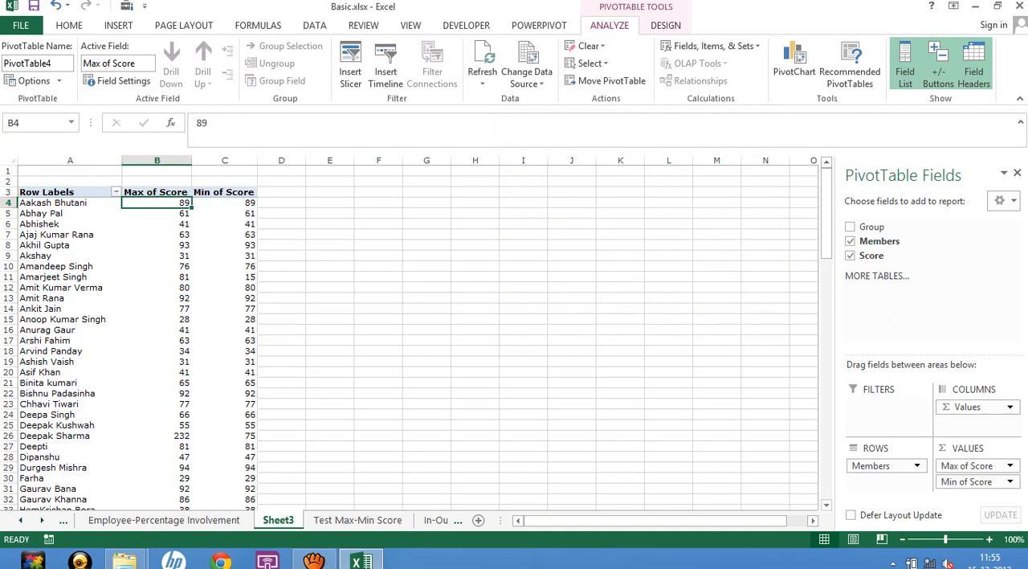
pyautogui.moveTo(157, 435); pyautogui.dragTo(225, 436)
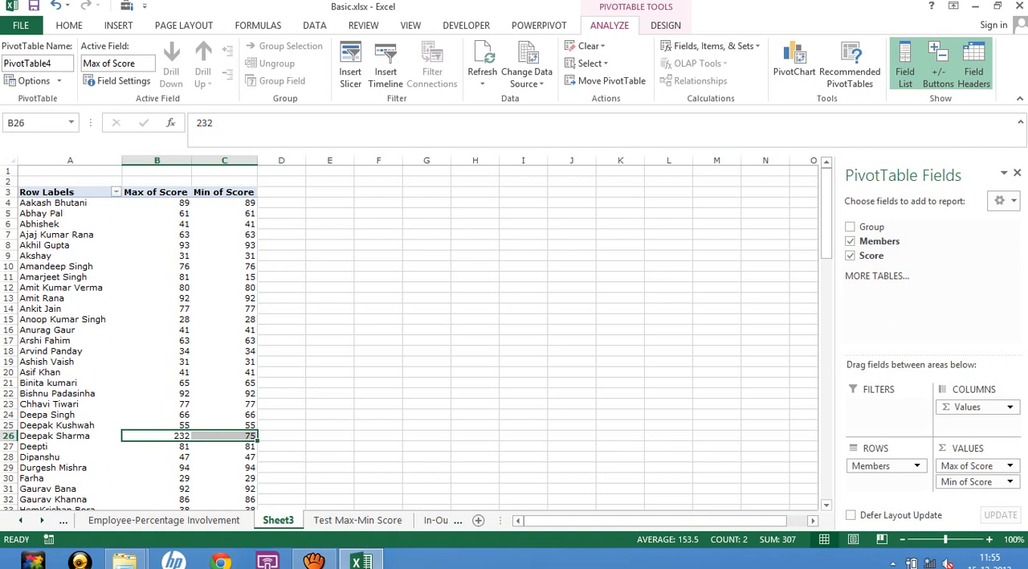
# Open the In-Out Report sheet and examine its Name, In and Out columns and the Assignment heading.
pyautogui.click(331, 435)
pyautogui.click(453, 521)
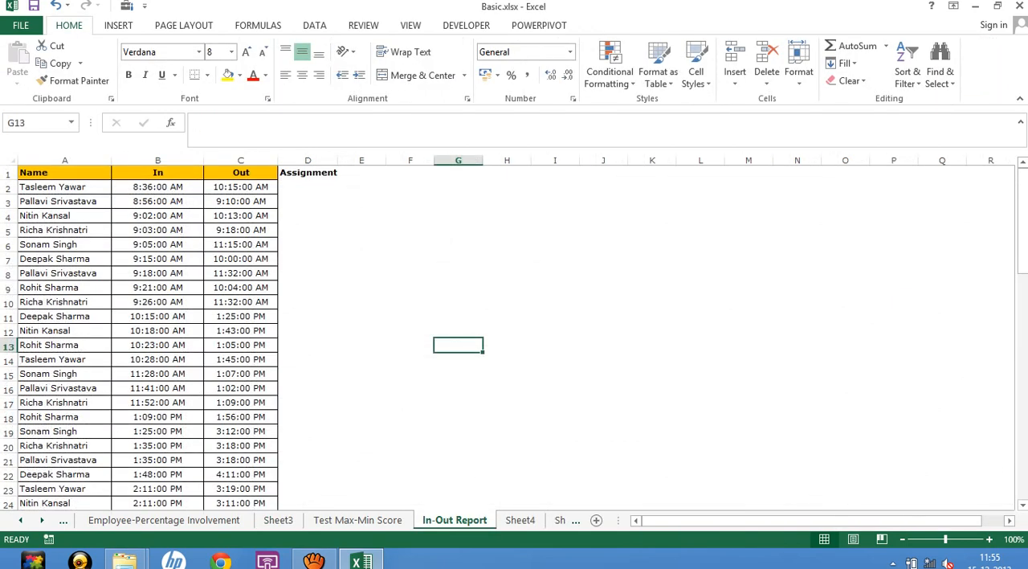
pyautogui.click(307, 258)
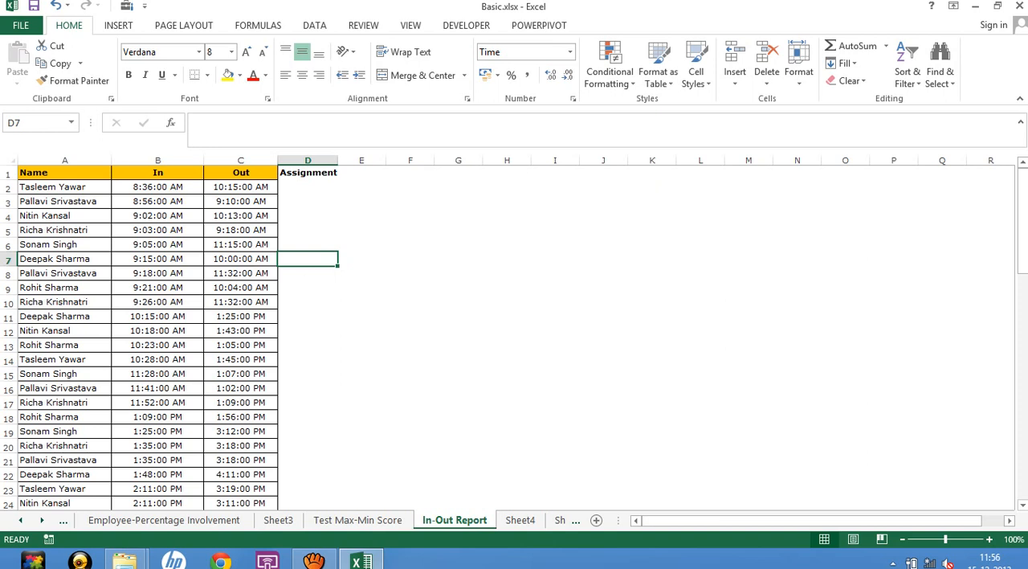
pyautogui.click(308, 173)
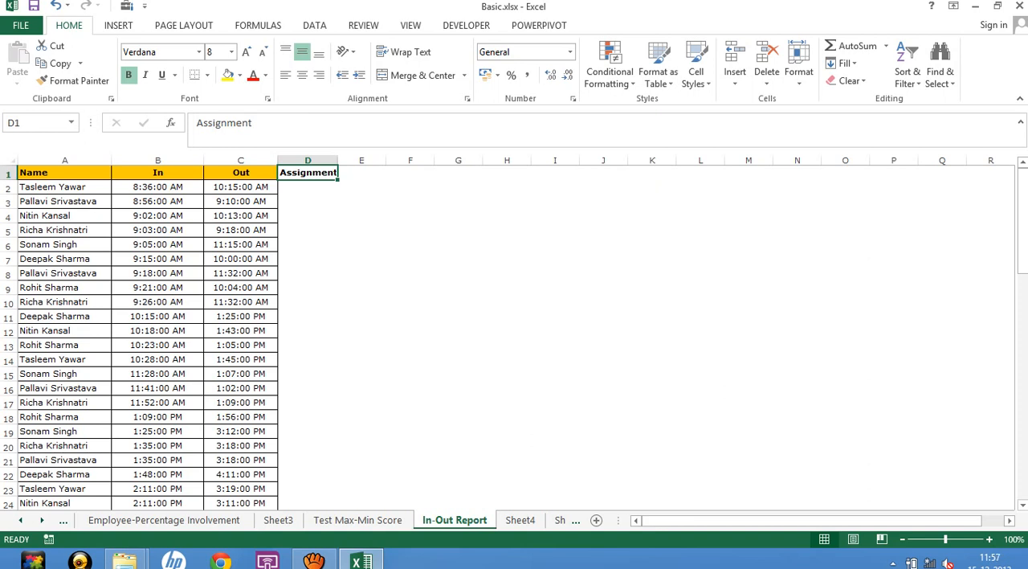
pyautogui.click(458, 316)
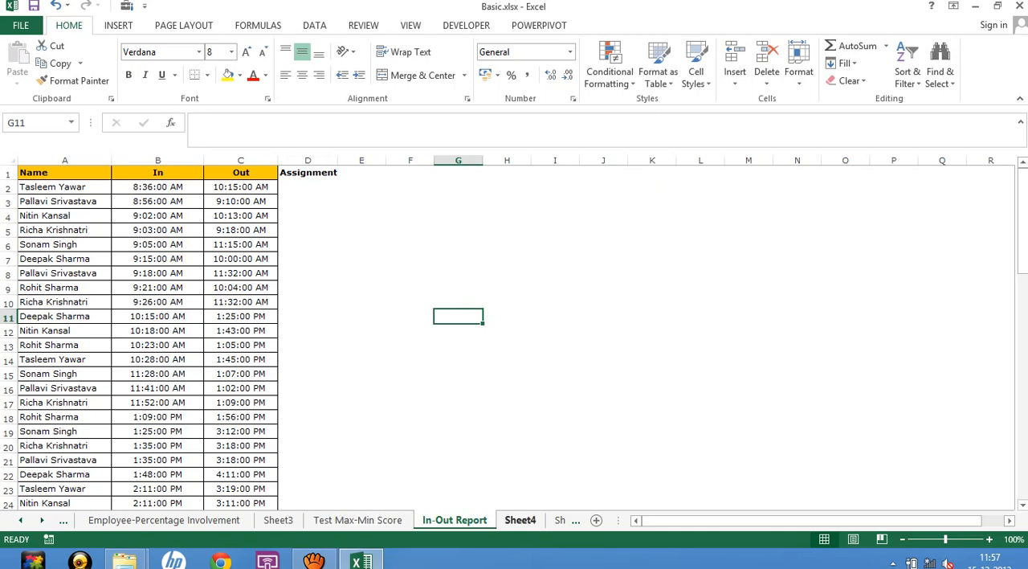
# Delete the Sheet4 worksheet containing the calculated field formula list.
pyautogui.click(521, 521)
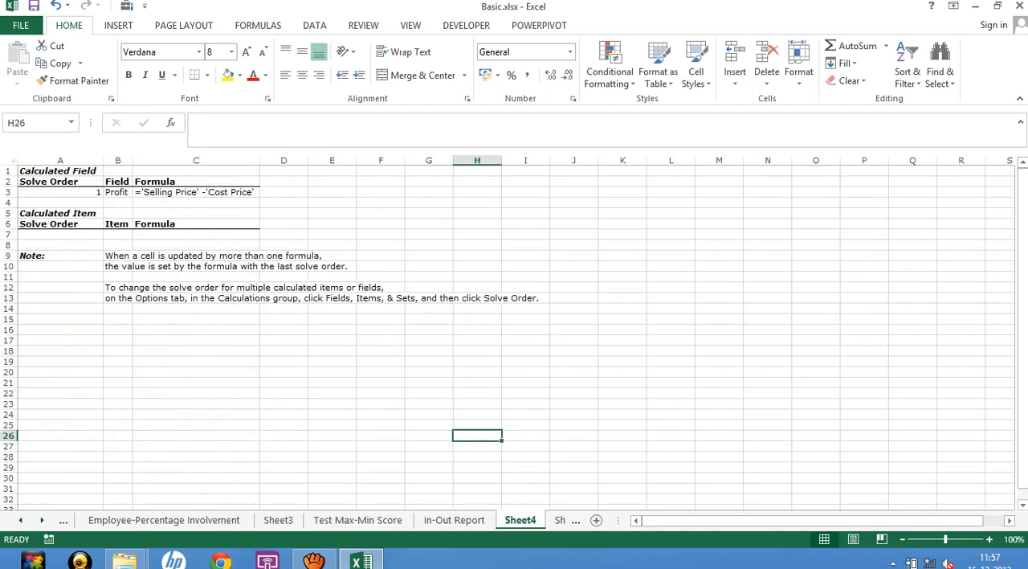
pyautogui.rightClick(522, 521)
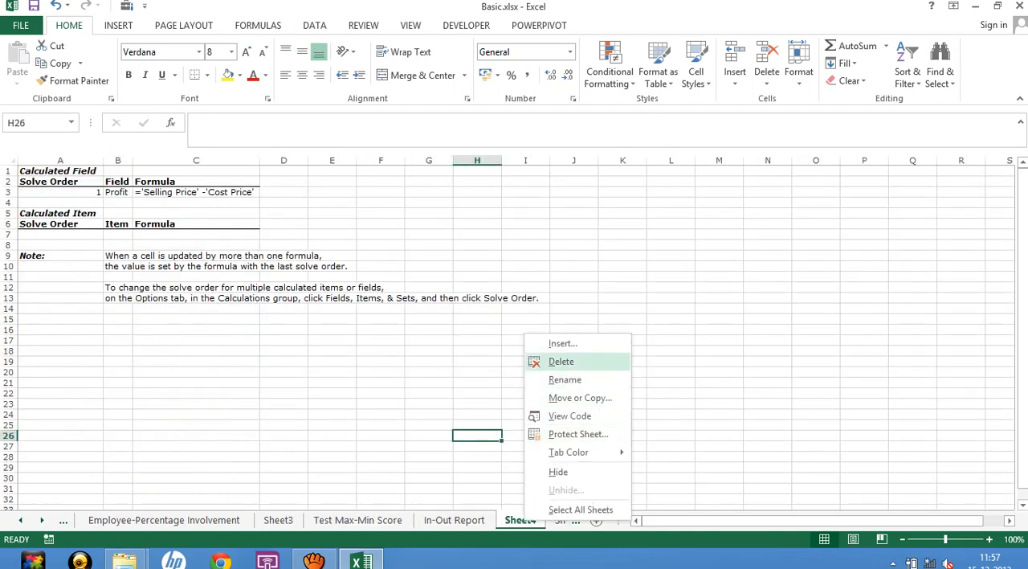
pyautogui.click(561, 361)
pyautogui.click(487, 317)
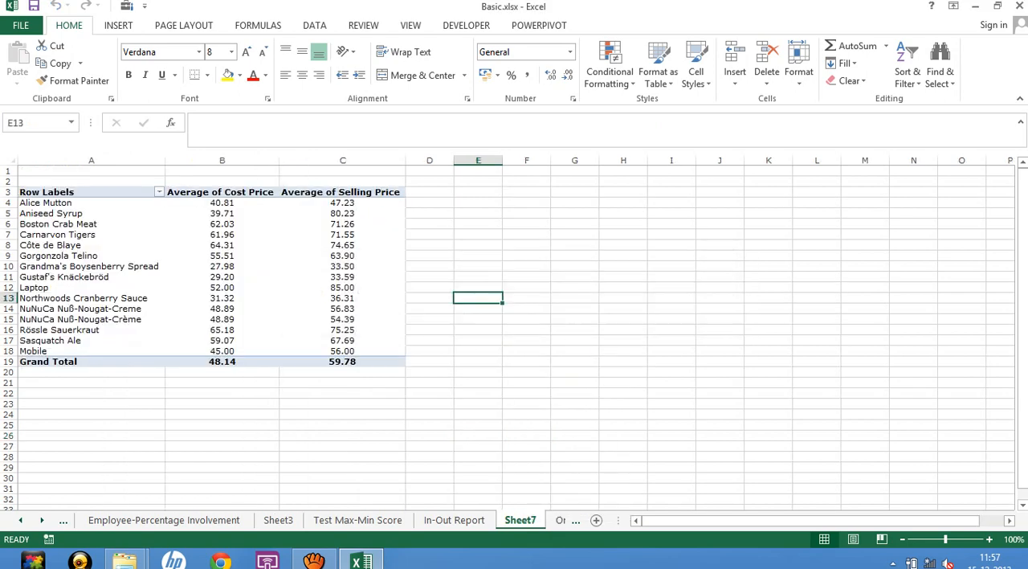
# Fill the Assignment heading in cell D1 of the In-Out Report sheet with yellow.
pyautogui.click(358, 520)
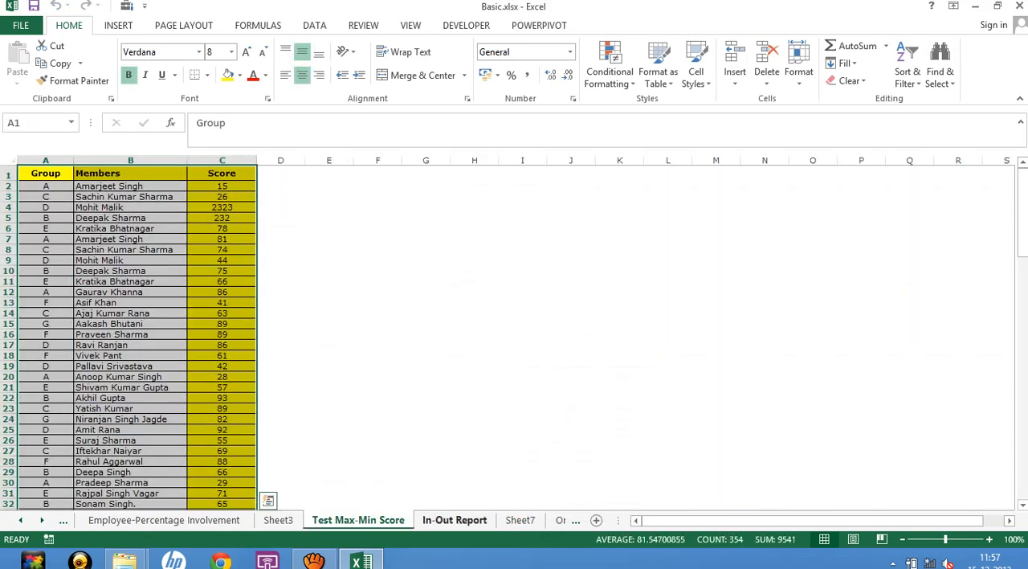
pyautogui.click(454, 519)
pyautogui.click(507, 402)
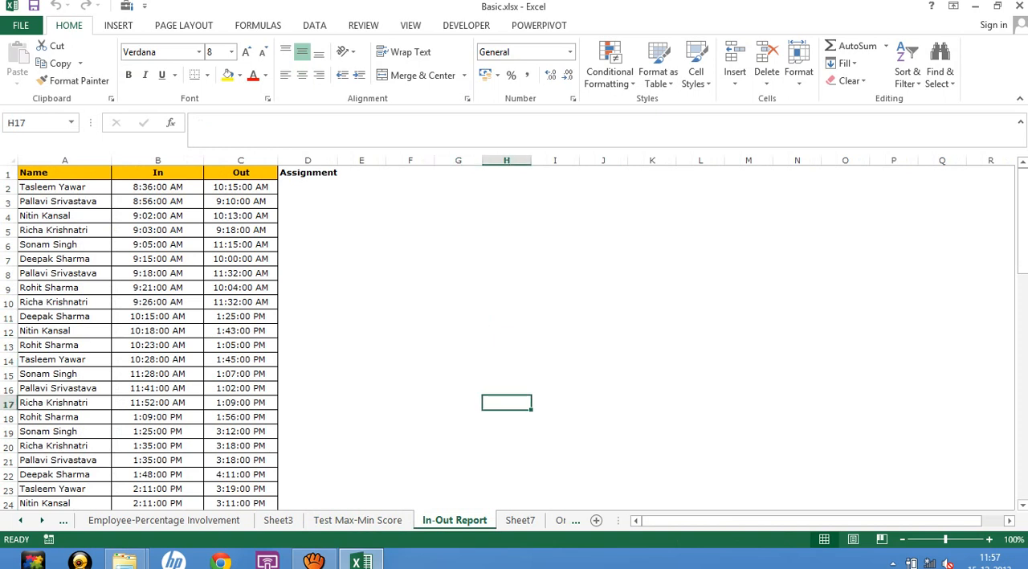
pyautogui.click(308, 173)
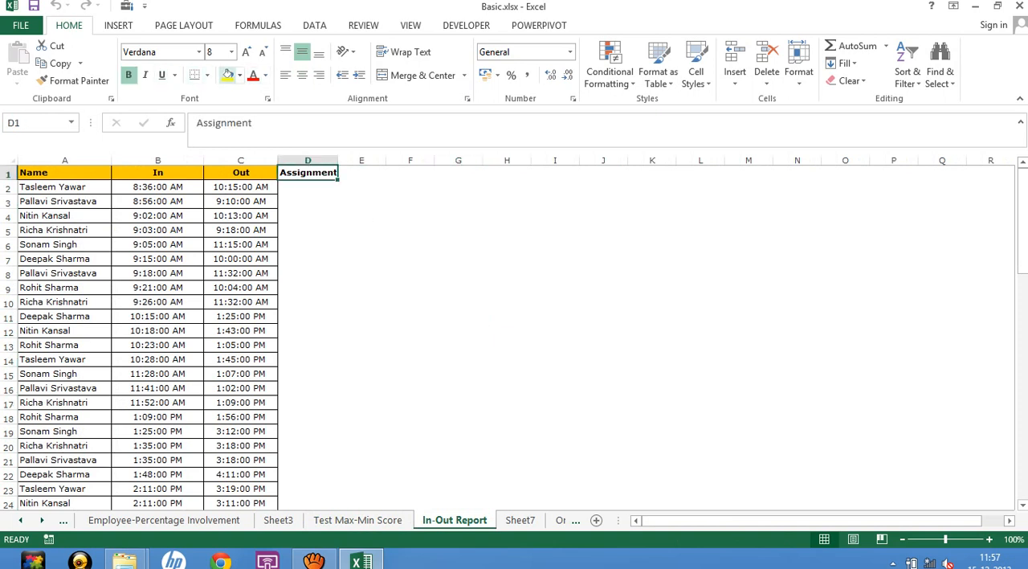
pyautogui.click(229, 75)
pyautogui.click(361, 230)
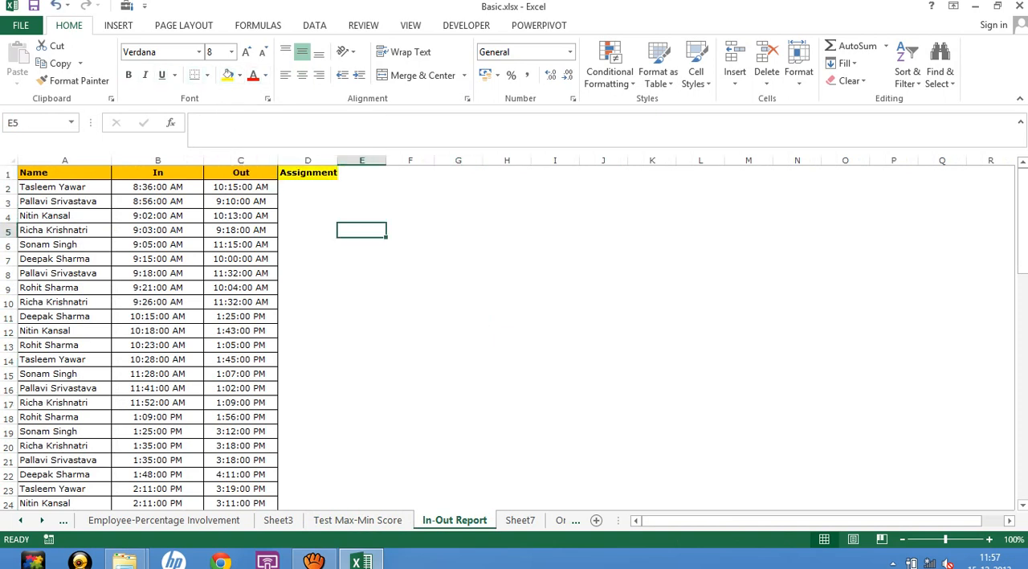
# Delete the Sheet7 worksheet containing the PivotTable of average cost and selling prices.
pyautogui.click(520, 520)
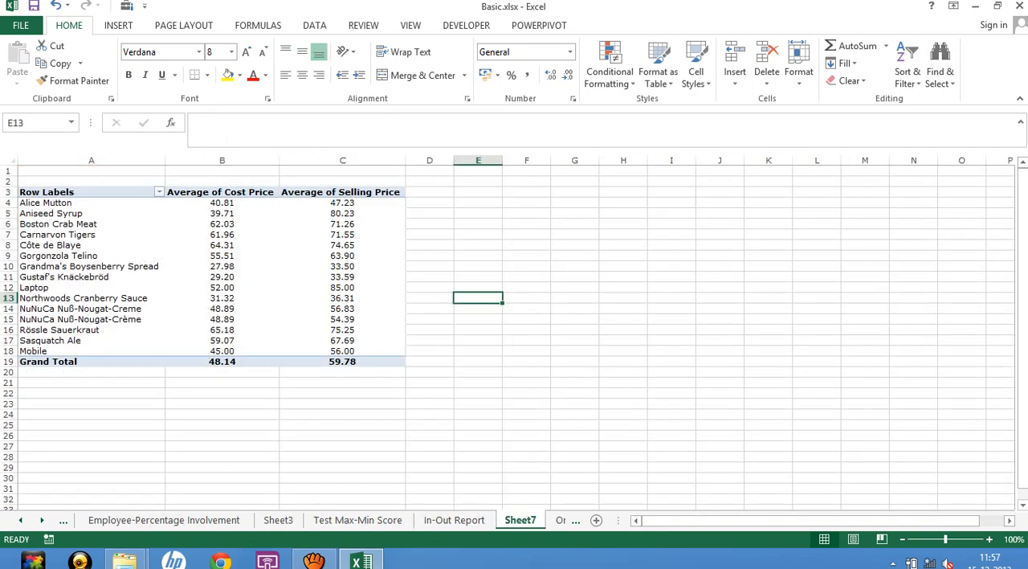
pyautogui.rightClick(520, 520)
pyautogui.click(543, 363)
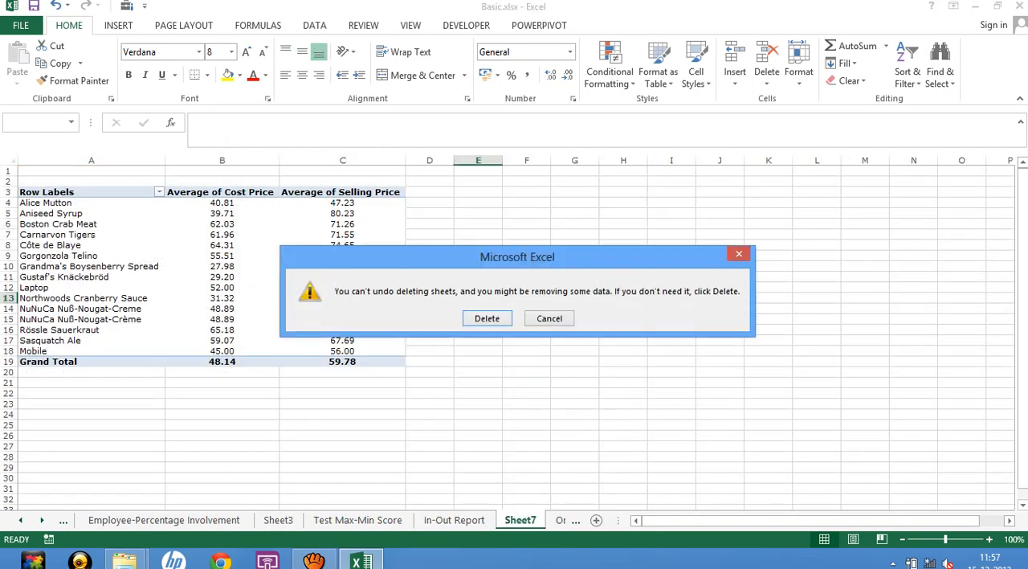
pyautogui.press('Return')
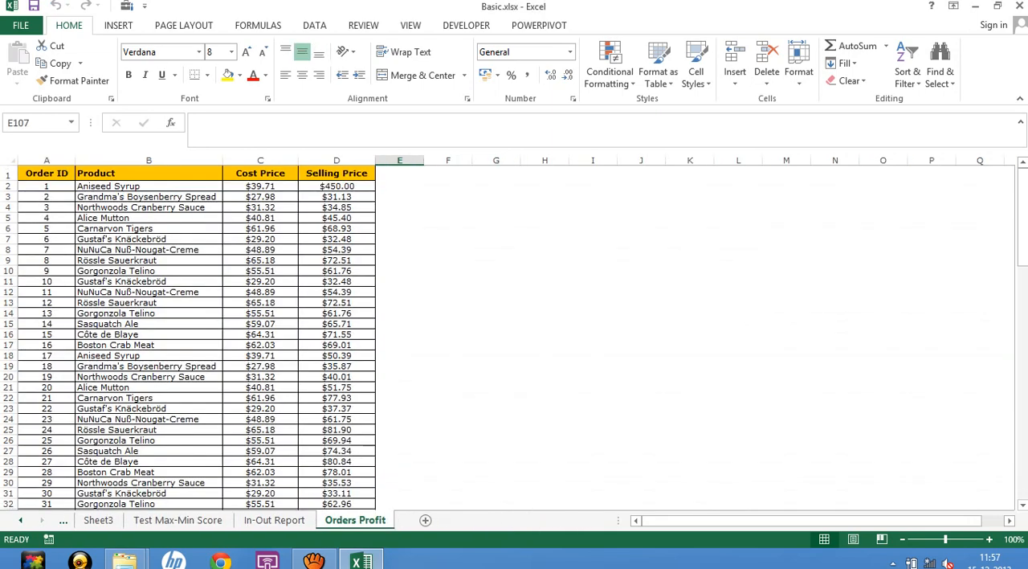
# Examine the Order ID, Product and Cost Price columns on the Orders Profit sheet.
pyautogui.click(261, 303)
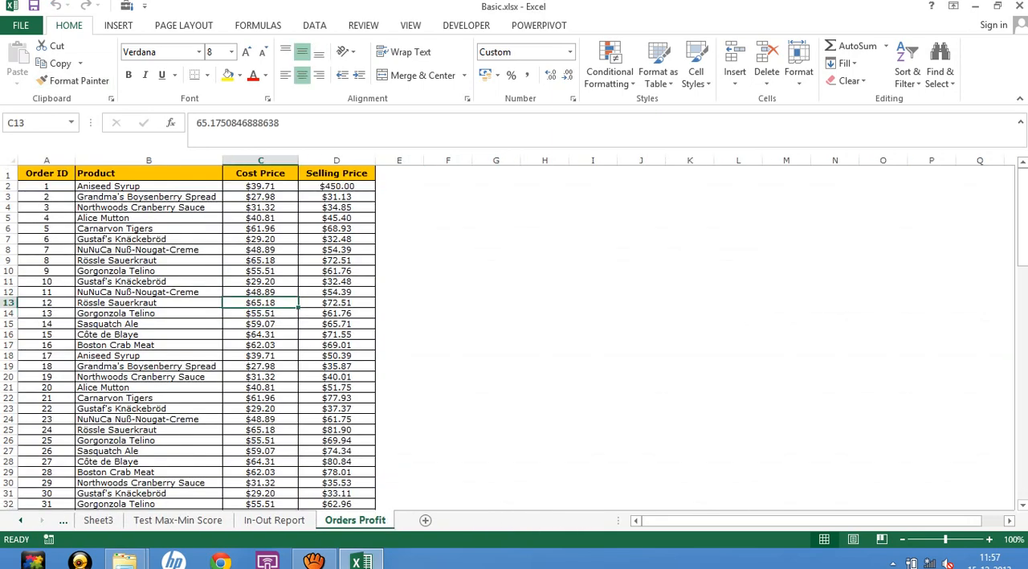
pyautogui.click(148, 174)
pyautogui.click(46, 173)
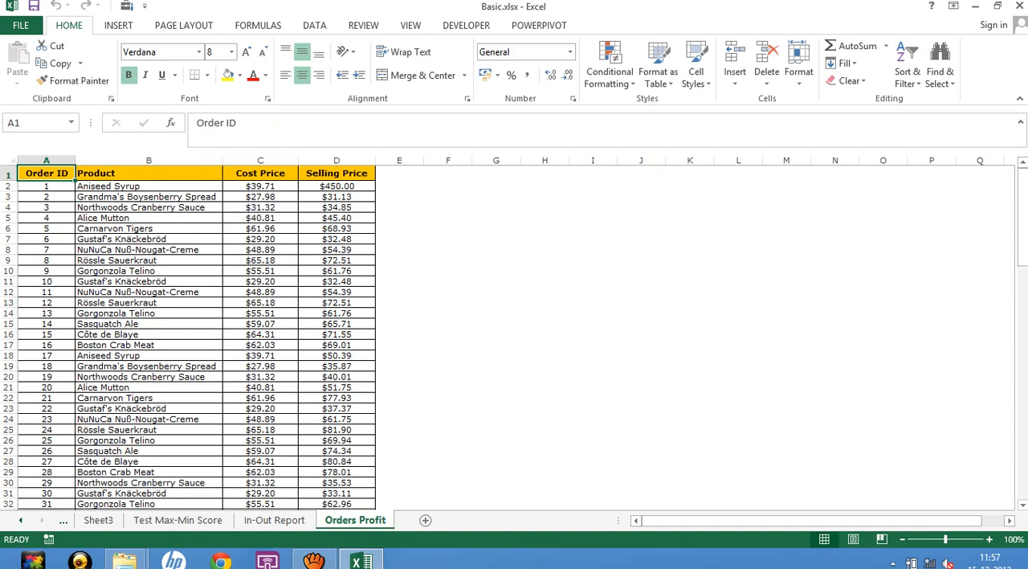
pyautogui.click(149, 250)
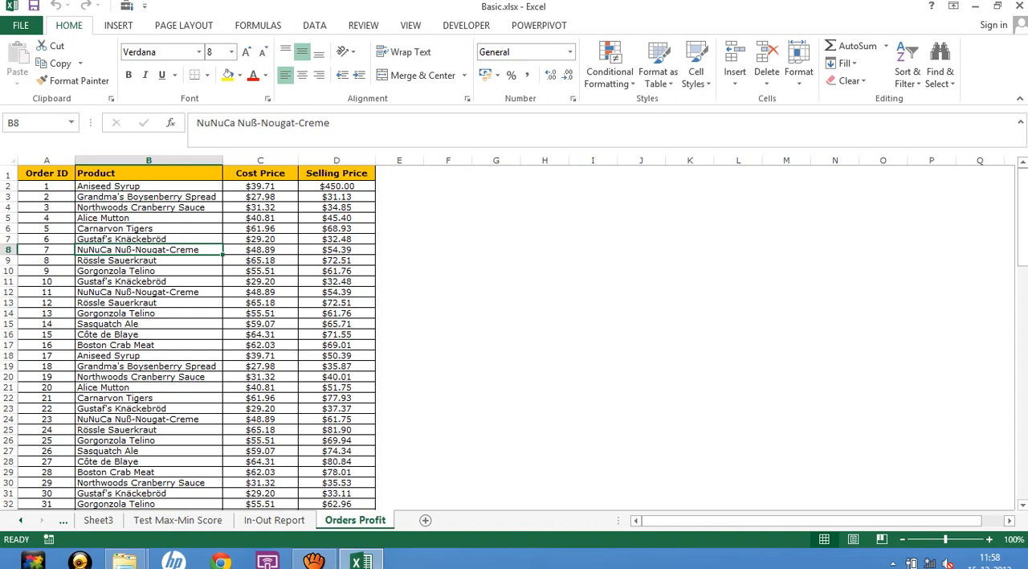
# Clear the Laptop and Mobile entries in rows 106 and 107 at the end of the Orders Profit data.
pyautogui.hotkey('ctrl', 'Down')
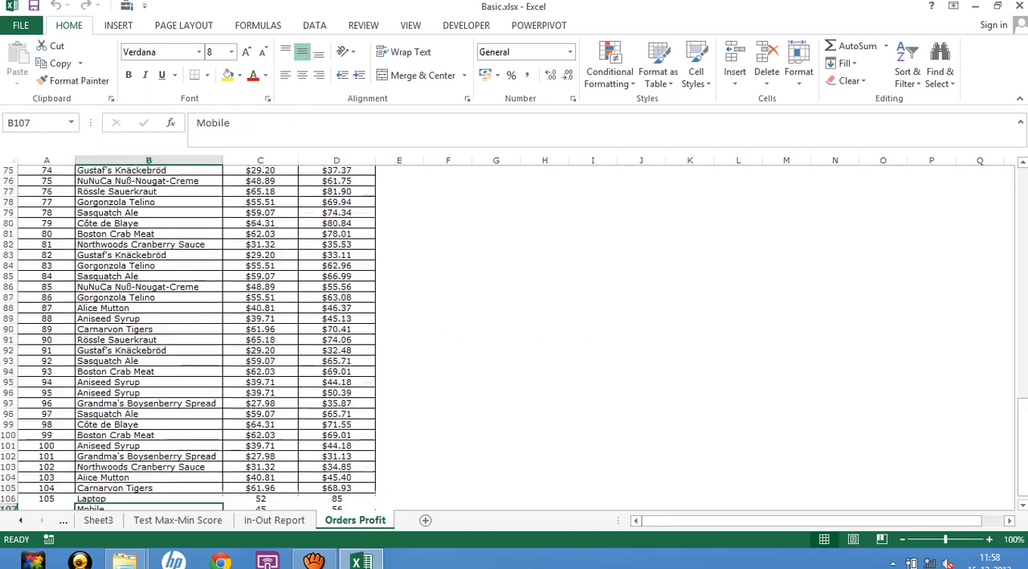
pyautogui.press('Up')
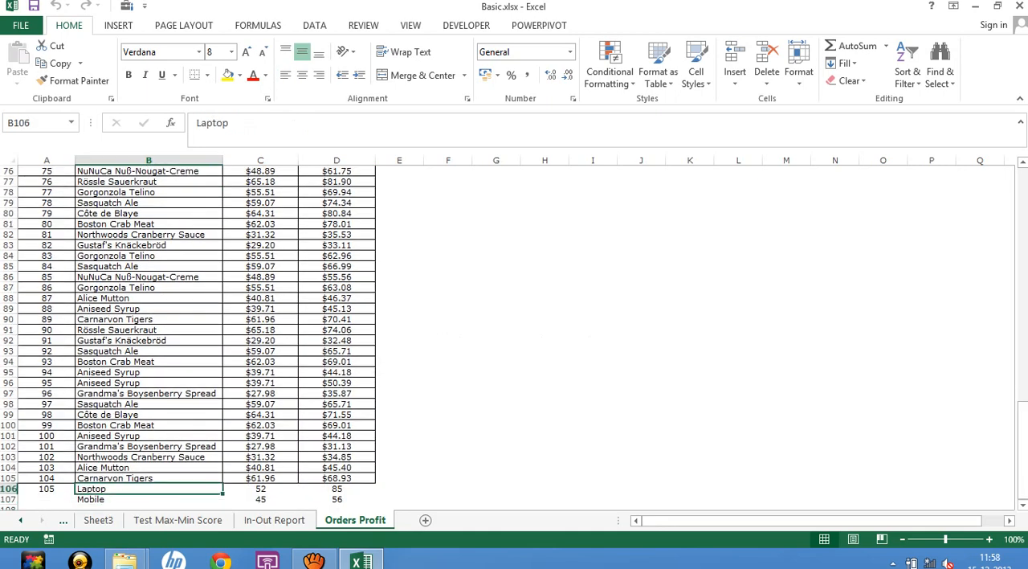
pyautogui.click(8, 490)
pyautogui.moveTo(8, 497); pyautogui.dragTo(8, 502)
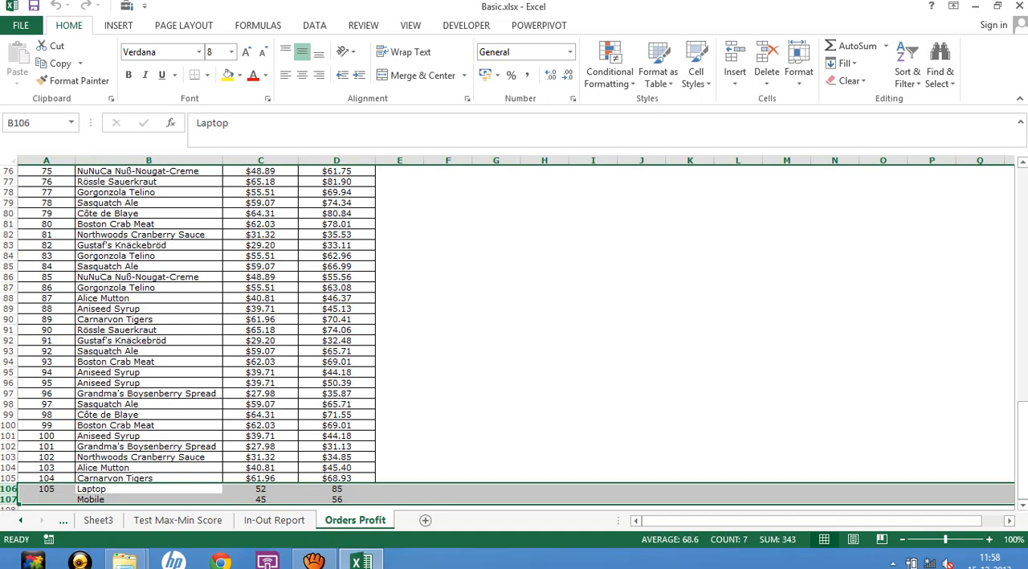
pyautogui.press('Delete')
pyautogui.press('Up')
pyautogui.press('Up')
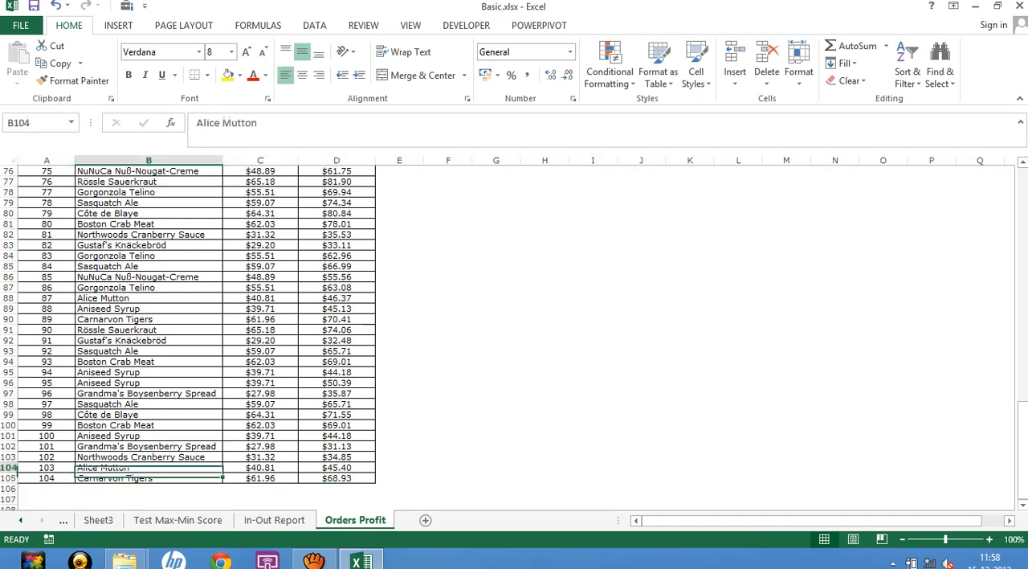
# Create a PivotTable on a new worksheet from range A1:D105 of the Orders Profit sheet.
pyautogui.hotkey('ctrl', 'Up')
pyautogui.press('Down')
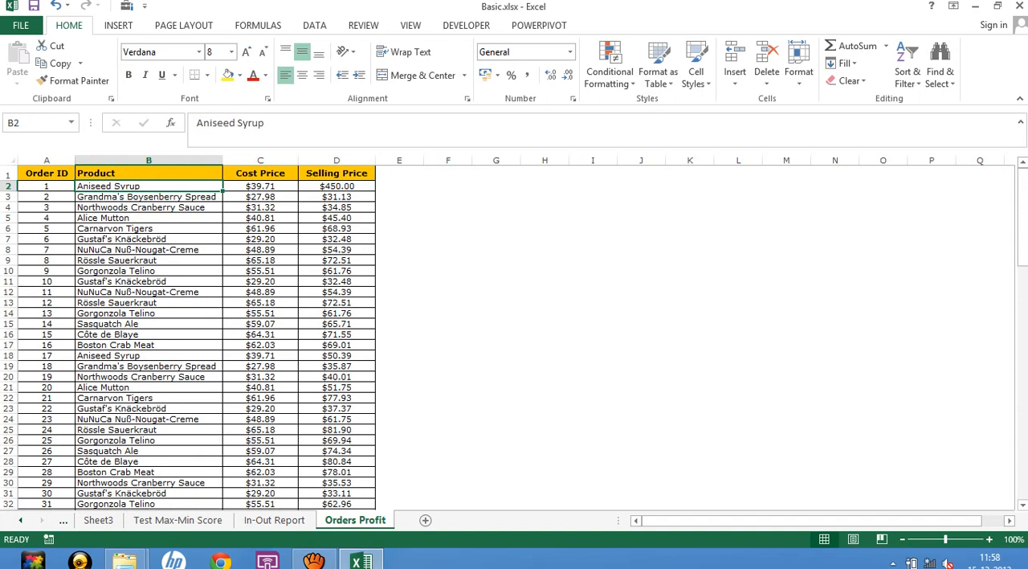
pyautogui.press('Right')
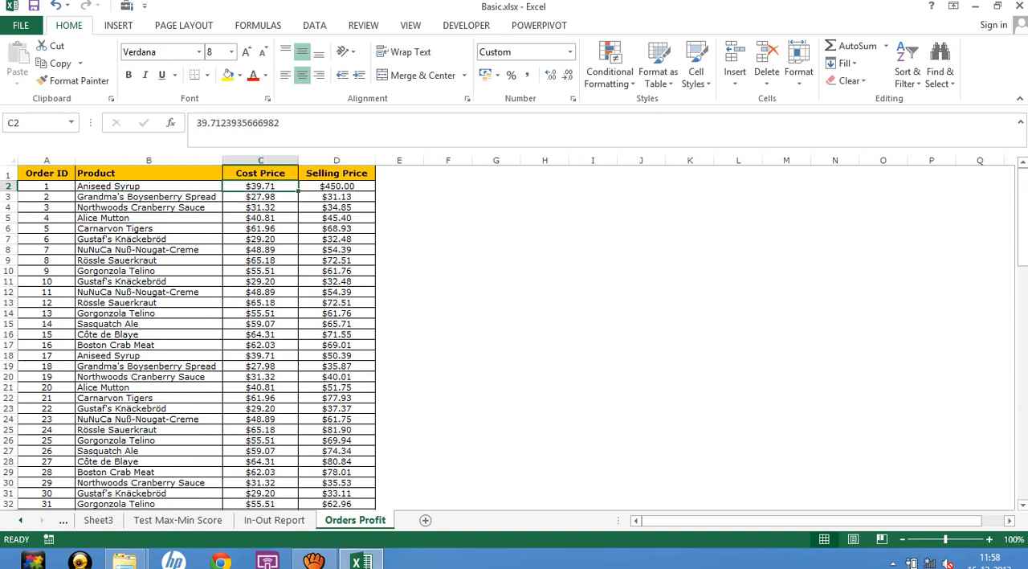
pyautogui.press('Right')
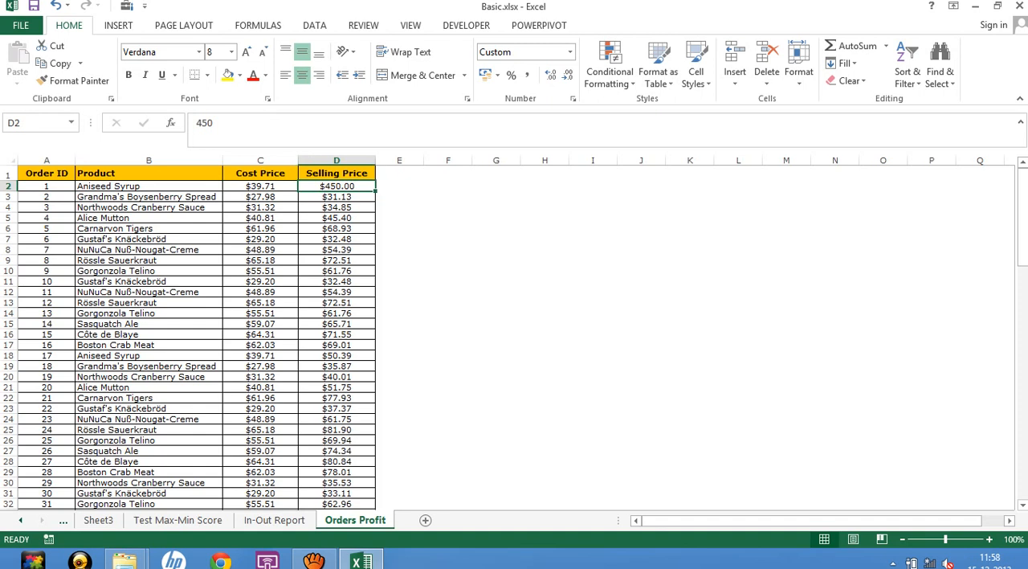
pyautogui.press('Up')
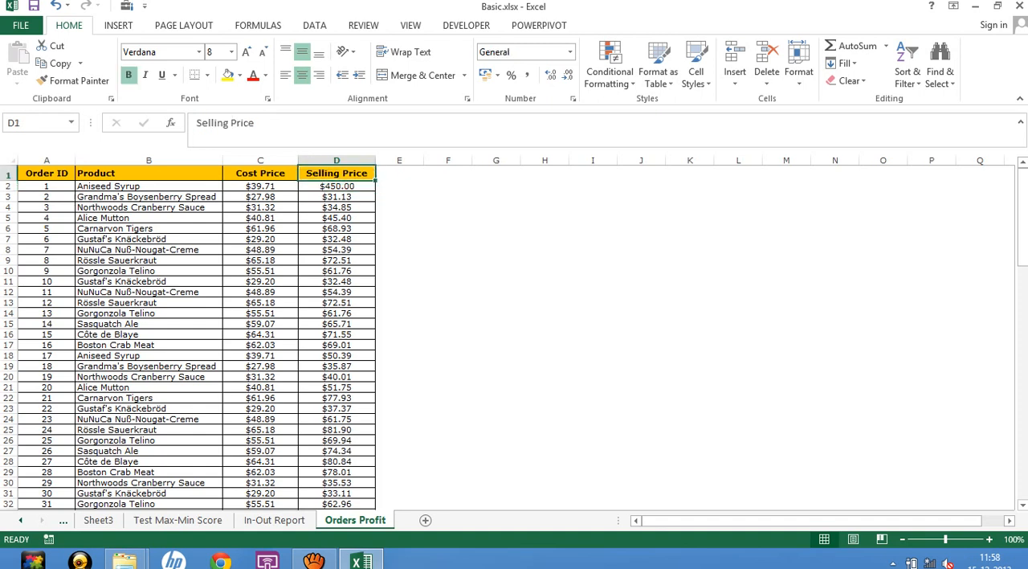
pyautogui.press('Left')
pyautogui.hotkey('ctrl', 'Left')
pyautogui.hotkey('ctrl', 'shift', 'Right')
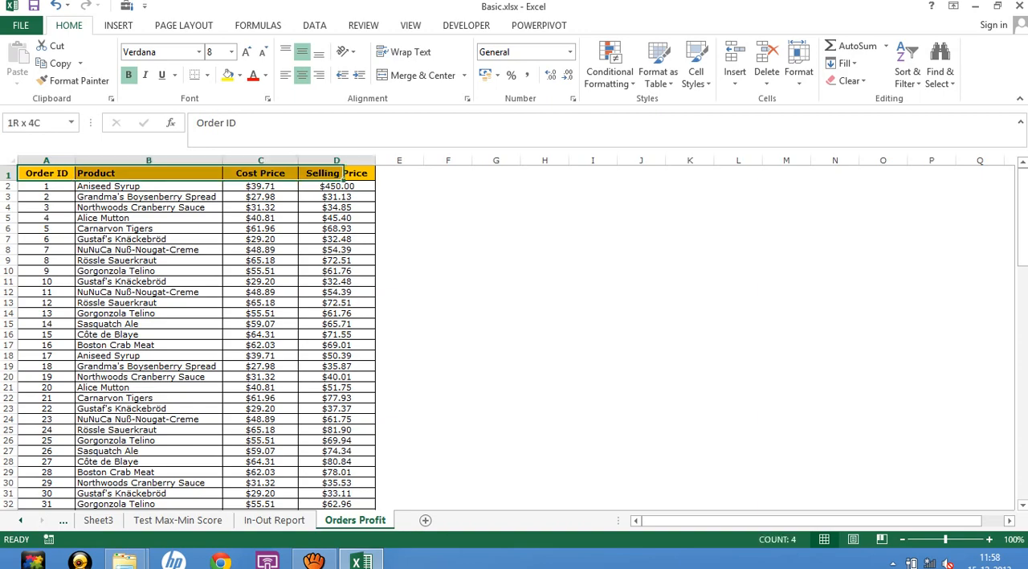
pyautogui.hotkey('ctrl', 'shift', 'Down')
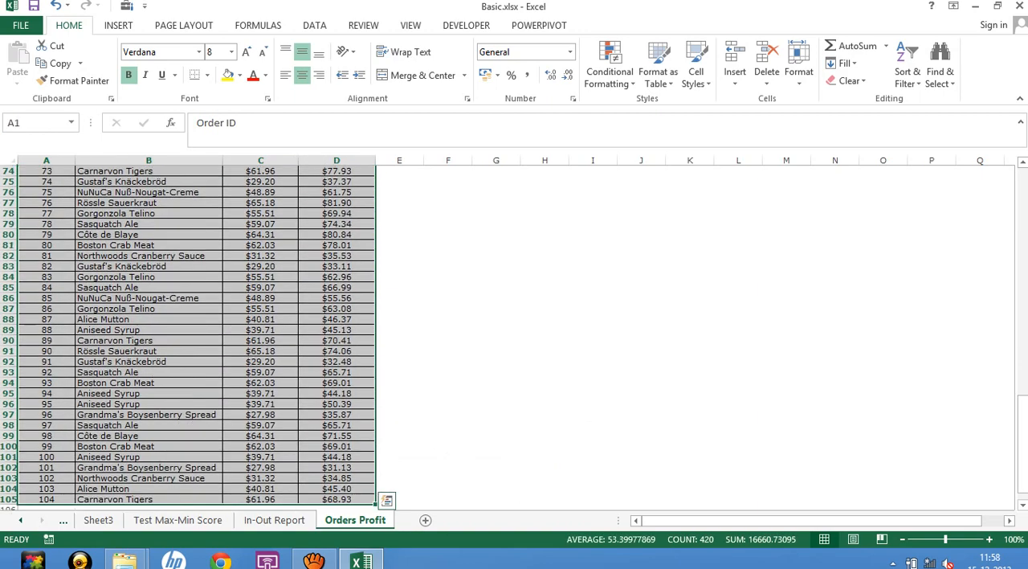
pyautogui.hotkey('alt', 'n')
pyautogui.press('v')
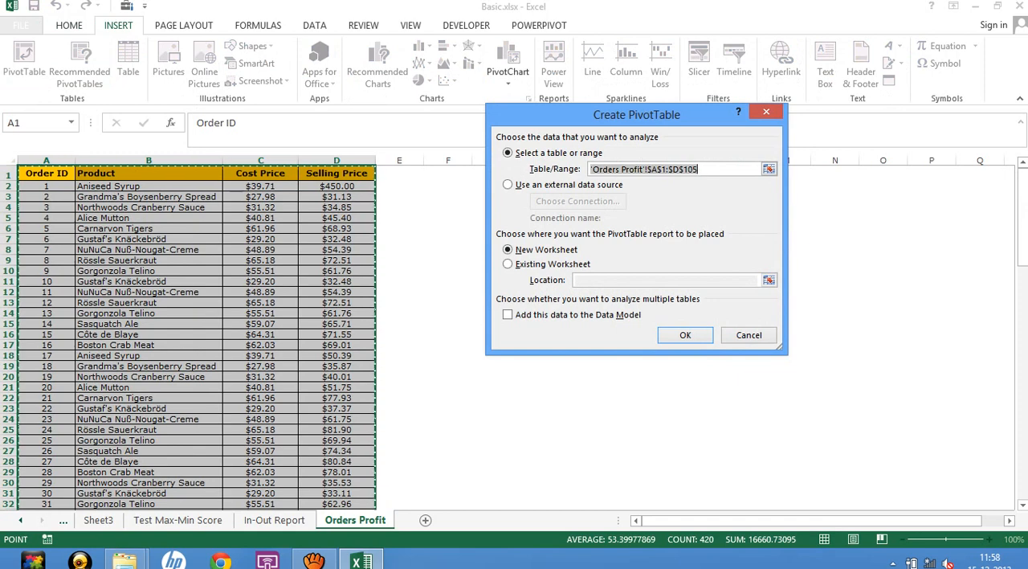
pyautogui.press('Return')
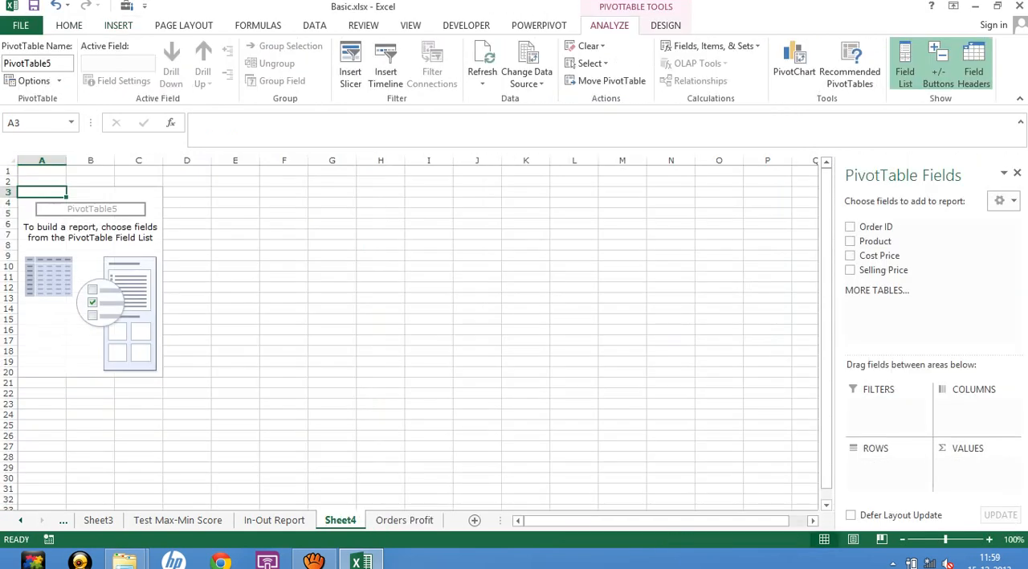
# Add Product as the PivotTable rows and the sums of Cost Price and Selling Price as values.
pyautogui.click(850, 241)
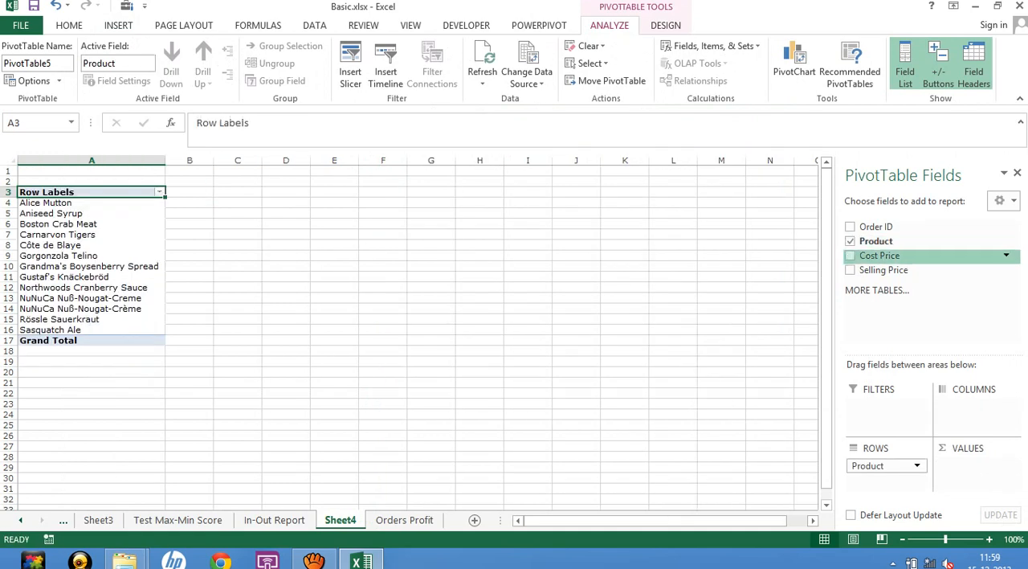
pyautogui.click(850, 256)
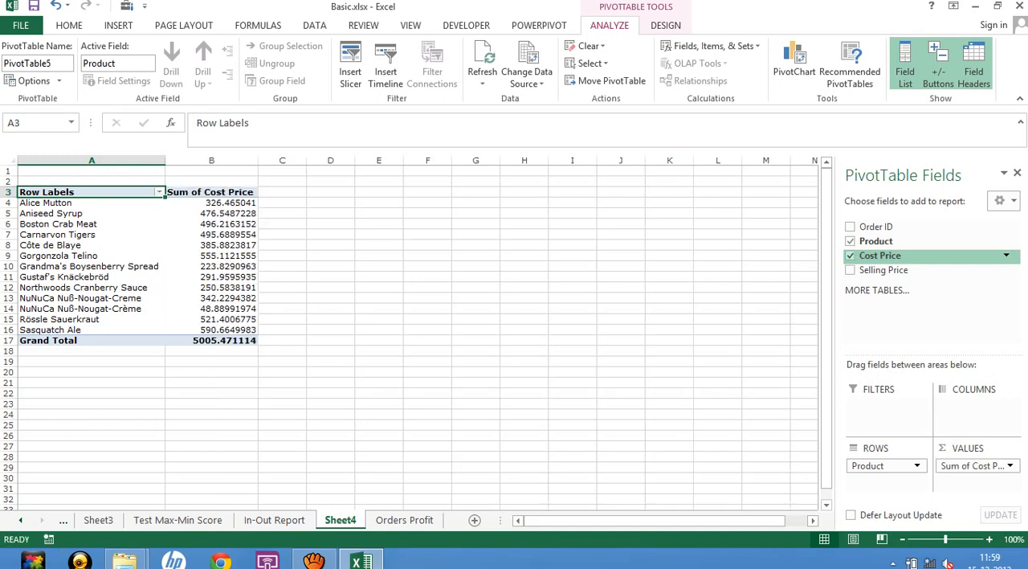
pyautogui.click(850, 270)
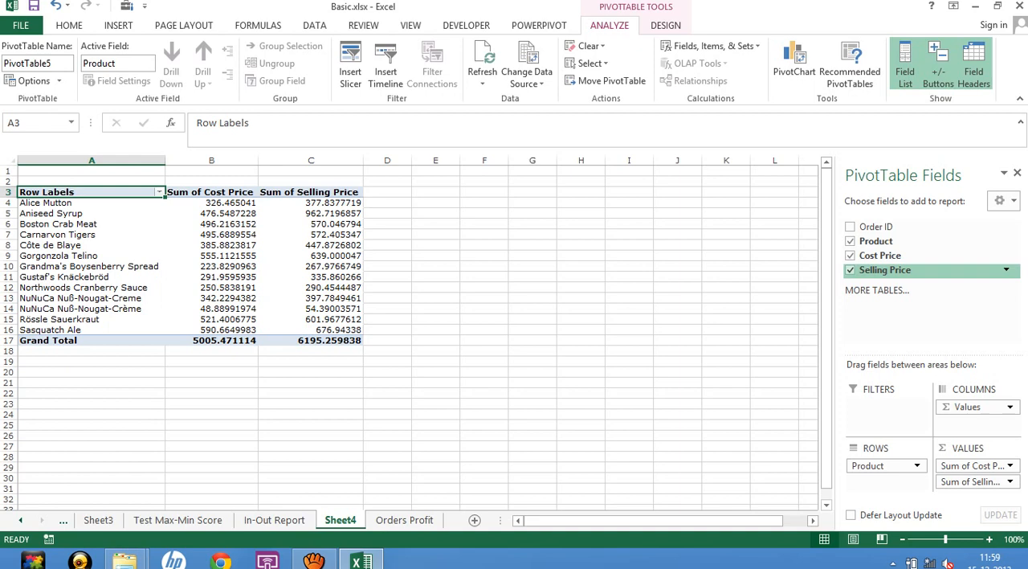
pyautogui.click(581, 341)
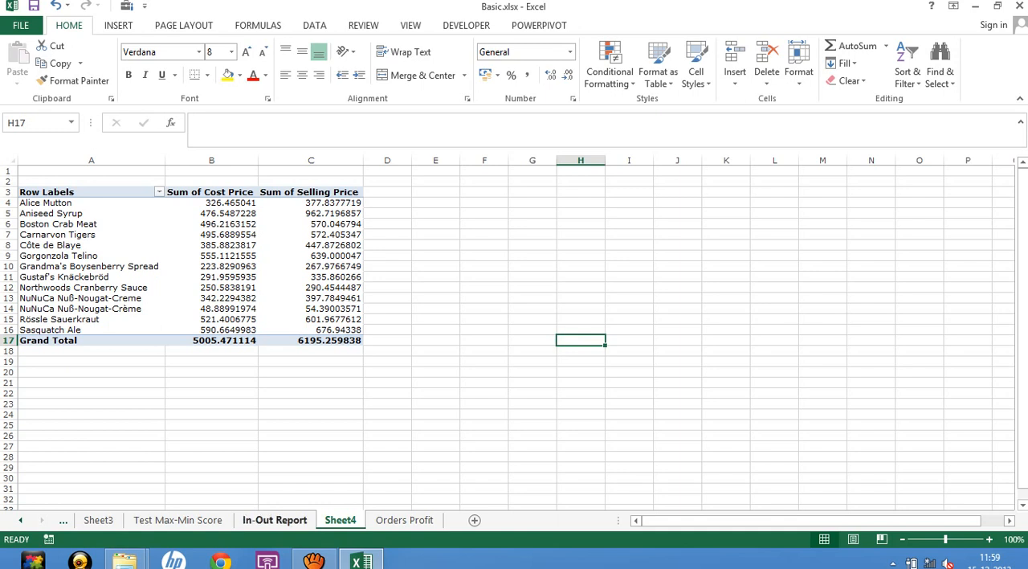
# Check the columns of the Orders Profit source sheet and return to the PivotTable on Sheet4.
pyautogui.click(274, 520)
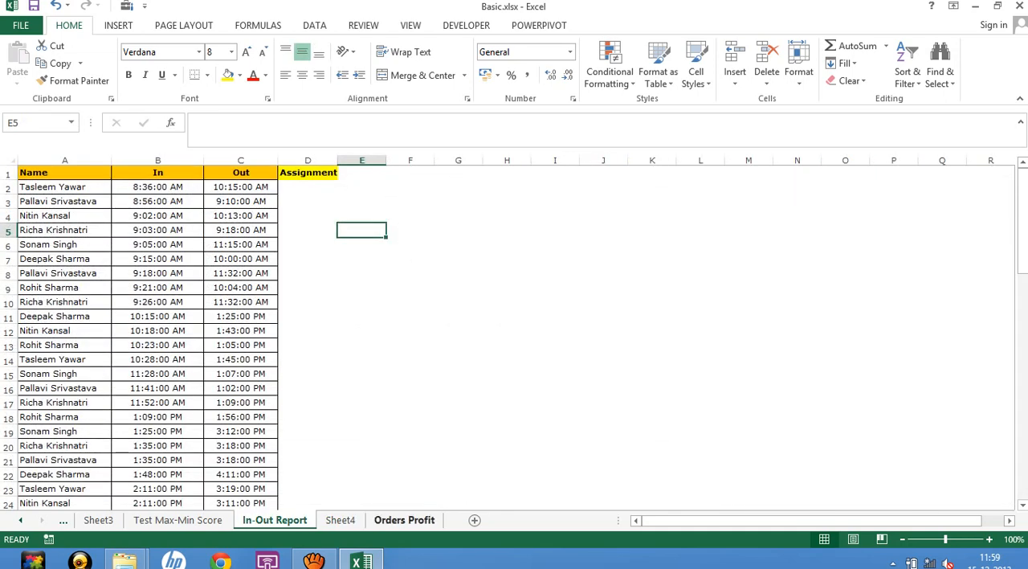
pyautogui.click(404, 520)
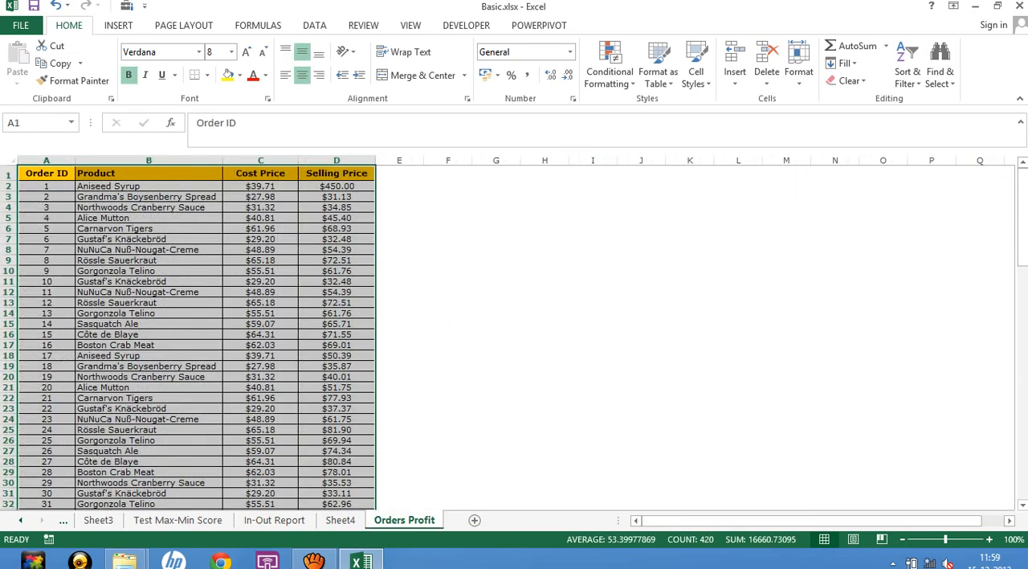
pyautogui.click(399, 173)
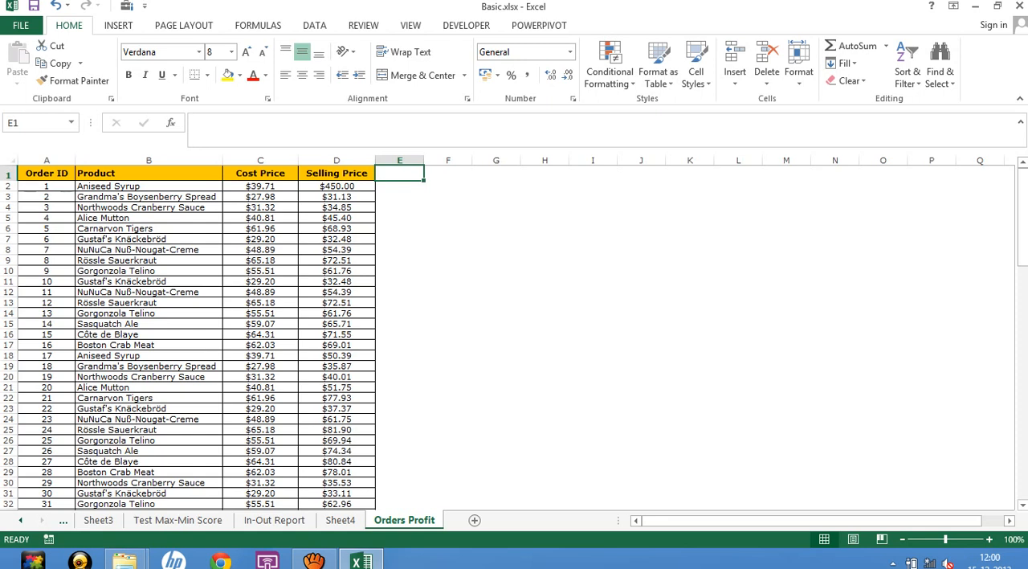
pyautogui.hotkey('ctrl', 'pageup')
pyautogui.click(305, 234)
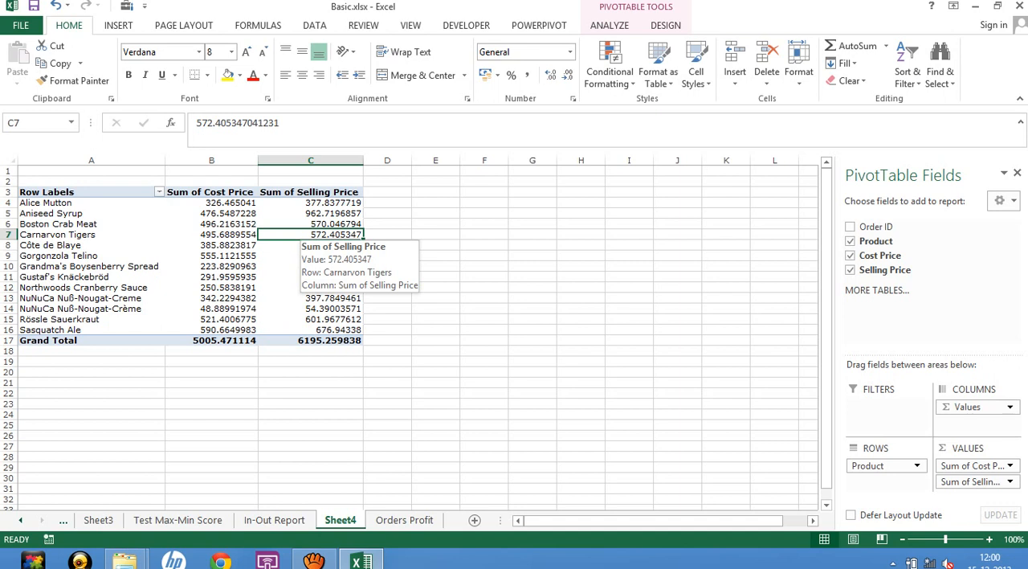
# Insert a calculated field named Profit into the PivotTable with the formula = 'Selling Price' - 'Cost Price'.
pyautogui.click(212, 224)
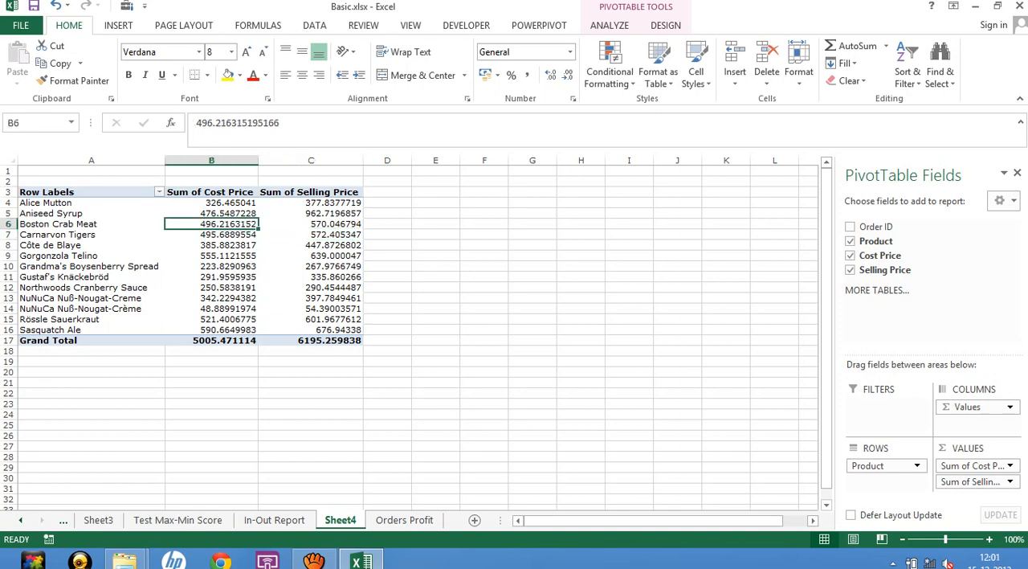
pyautogui.click(609, 25)
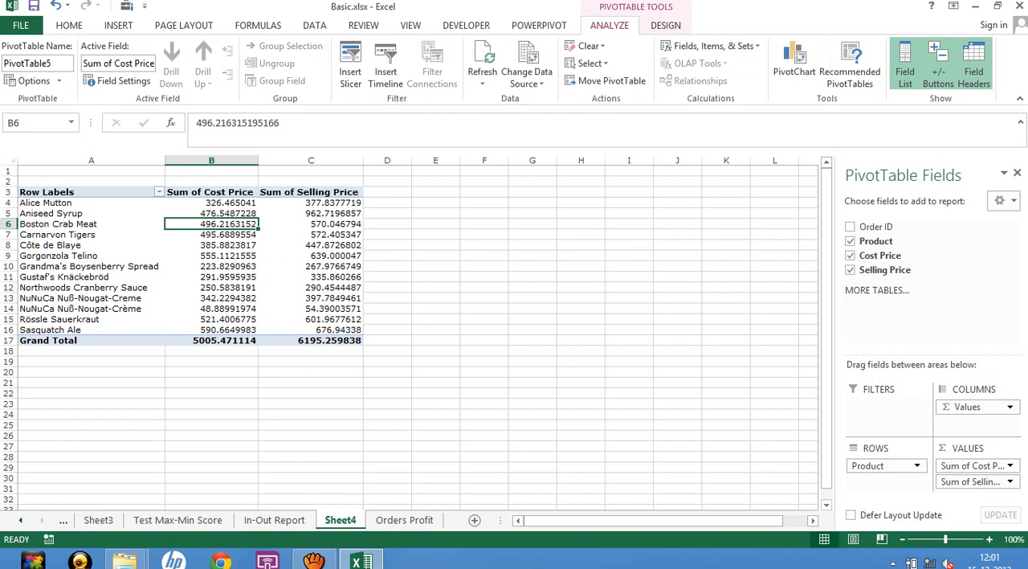
pyautogui.click(710, 46)
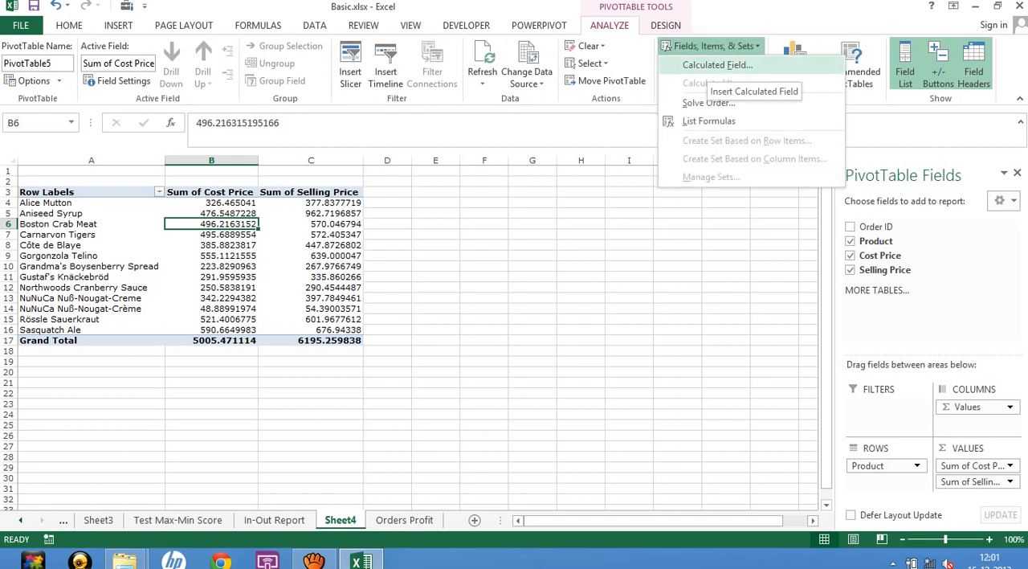
pyautogui.click(718, 65)
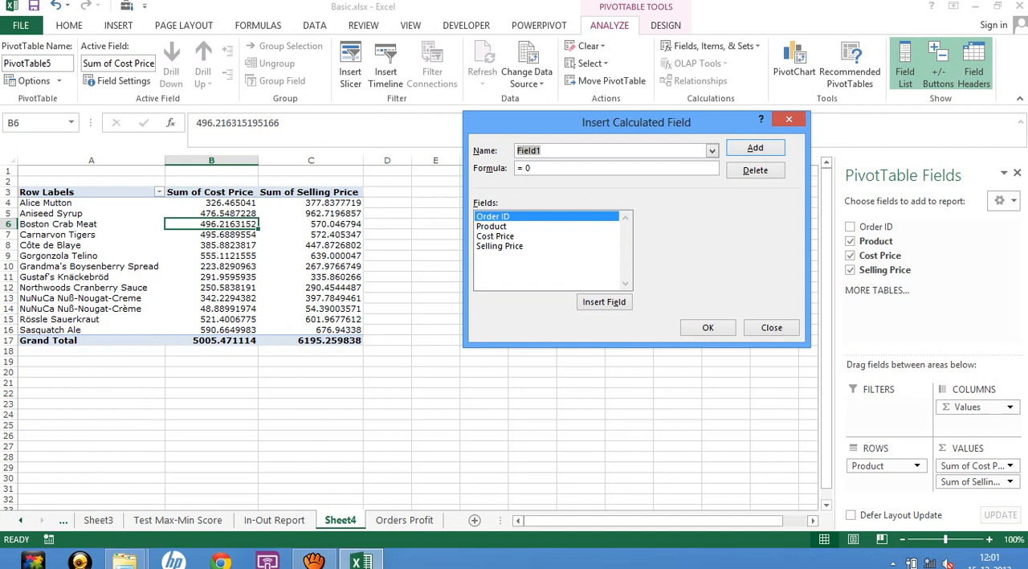
pyautogui.write('Profit')
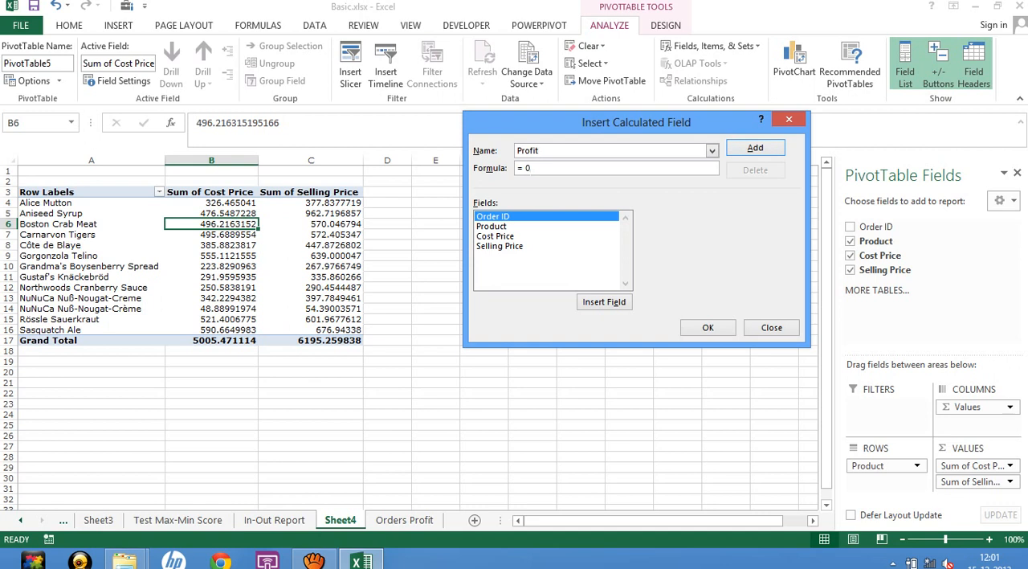
pyautogui.press('BackSpace')
pyautogui.doubleClick(500, 246)
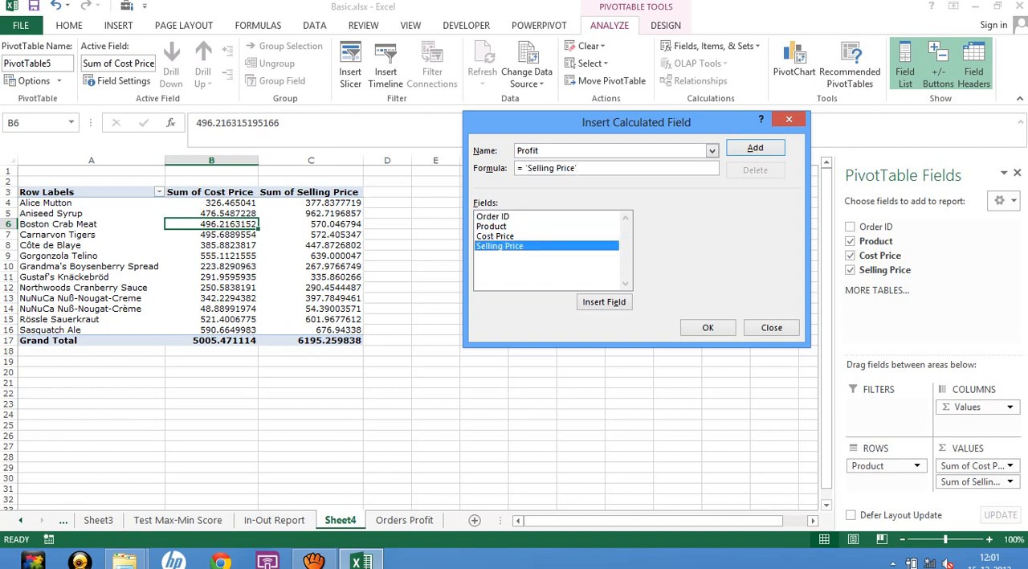
pyautogui.write('-')
pyautogui.click(495, 237)
pyautogui.doubleClick(496, 236)
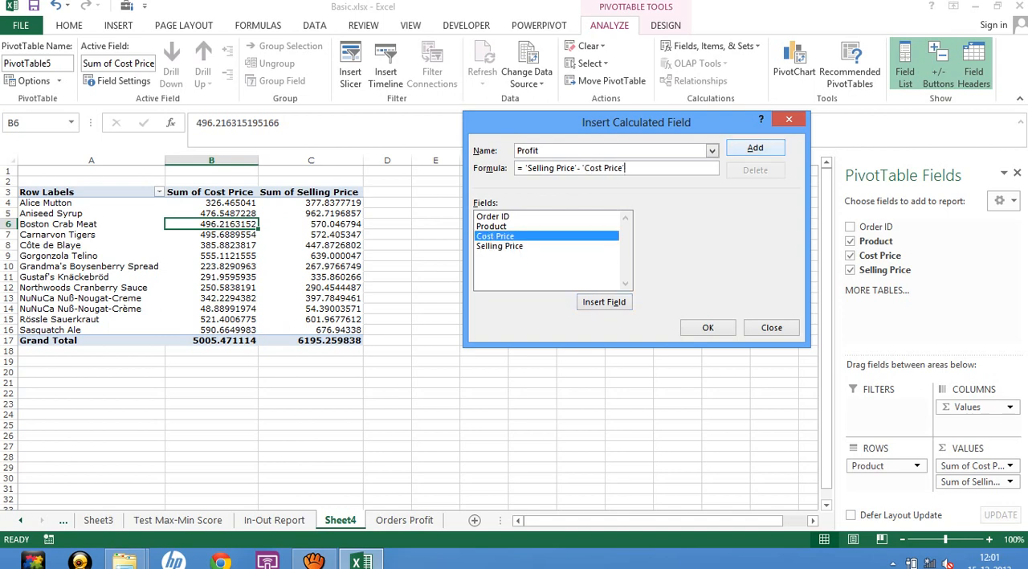
pyautogui.press('Return')
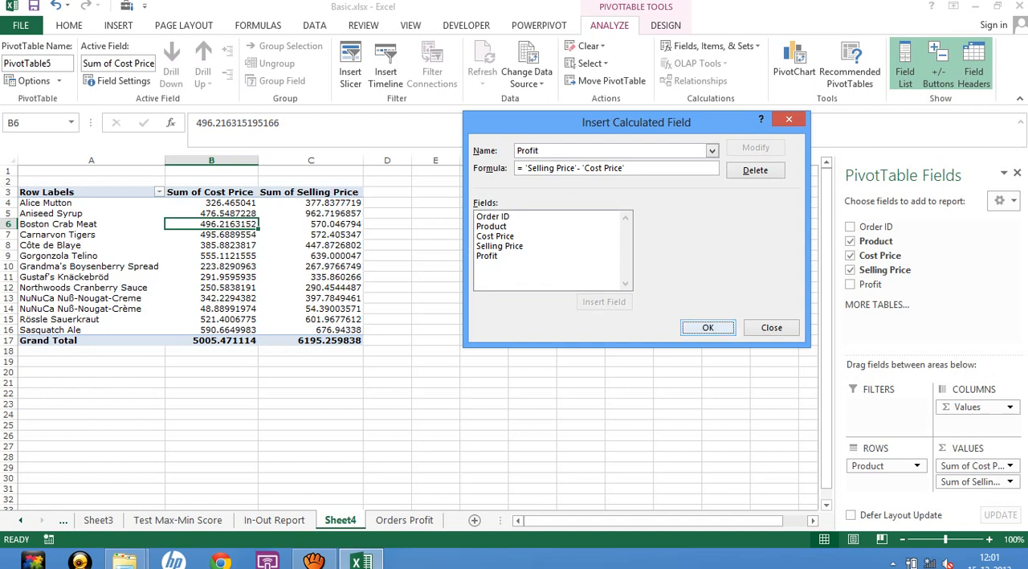
pyautogui.click(708, 326)
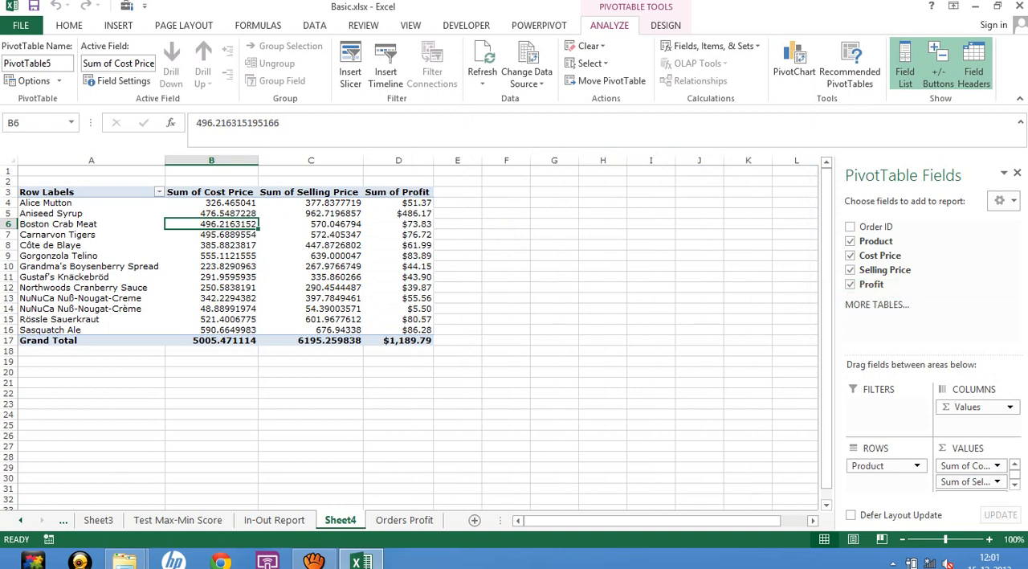
# Review the Sum of Profit column in the PivotTable alongside the columns of the Orders Profit source sheet.
pyautogui.click(399, 203)
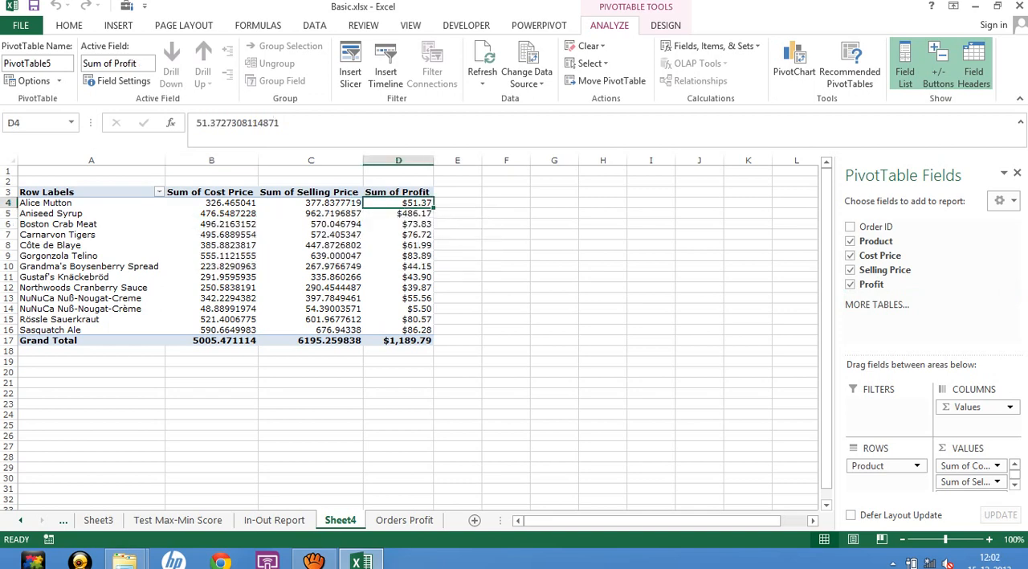
pyautogui.click(404, 520)
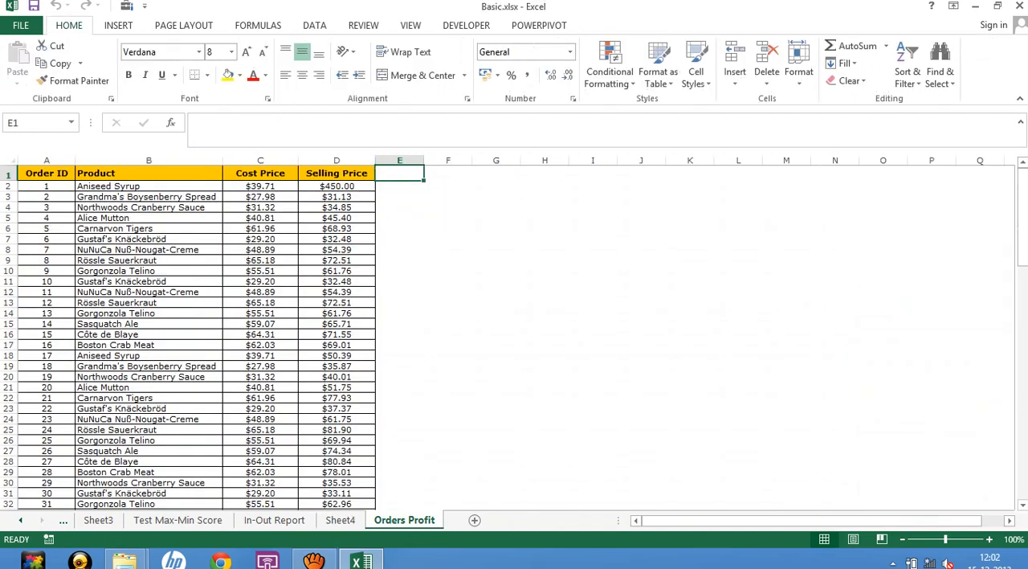
pyautogui.click(340, 520)
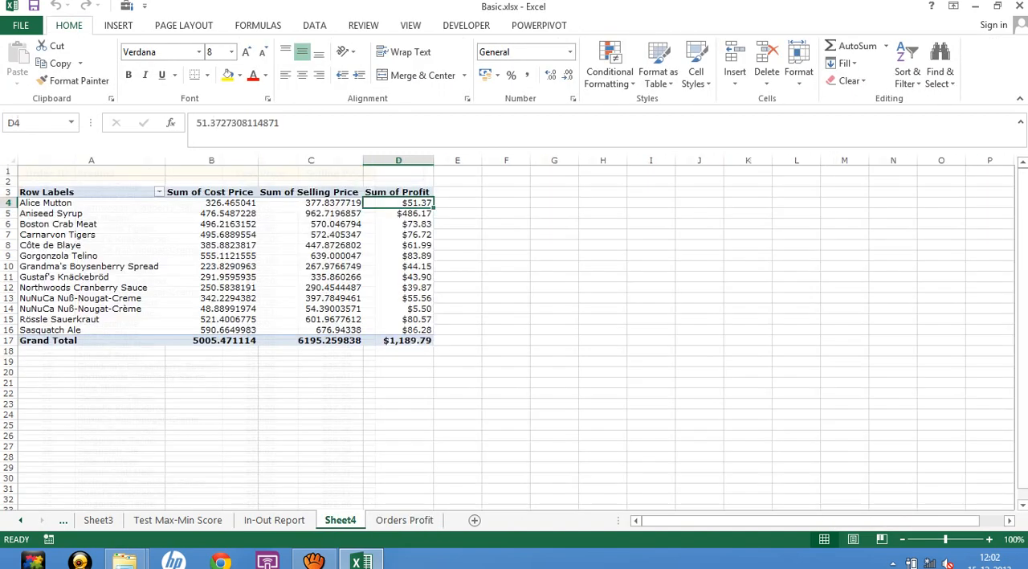
pyautogui.click(401, 244)
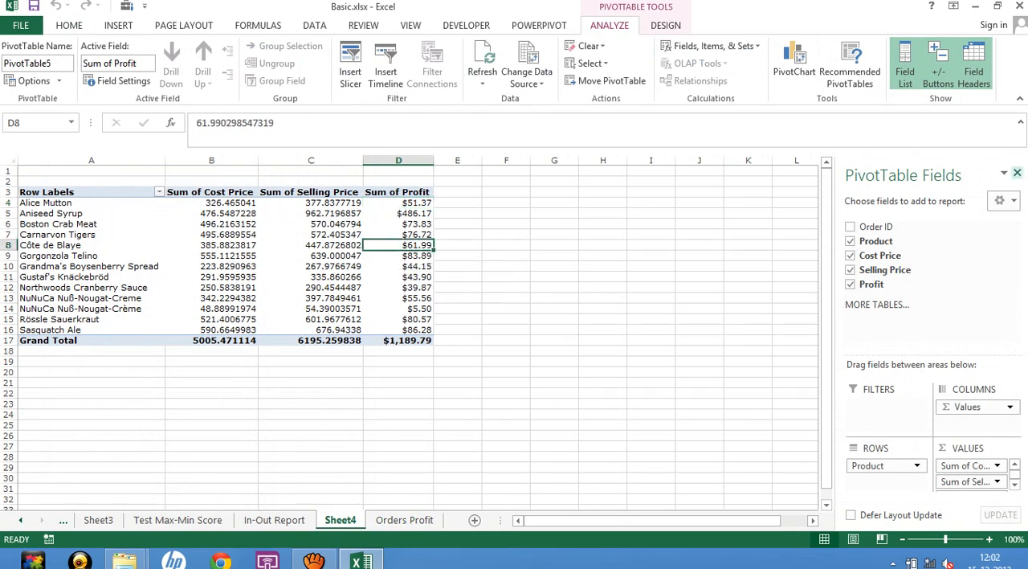
# Close the PivotTable field list, list the PivotTable's formulas on a new sheet and inspect the Profit entry.
pyautogui.click(1017, 173)
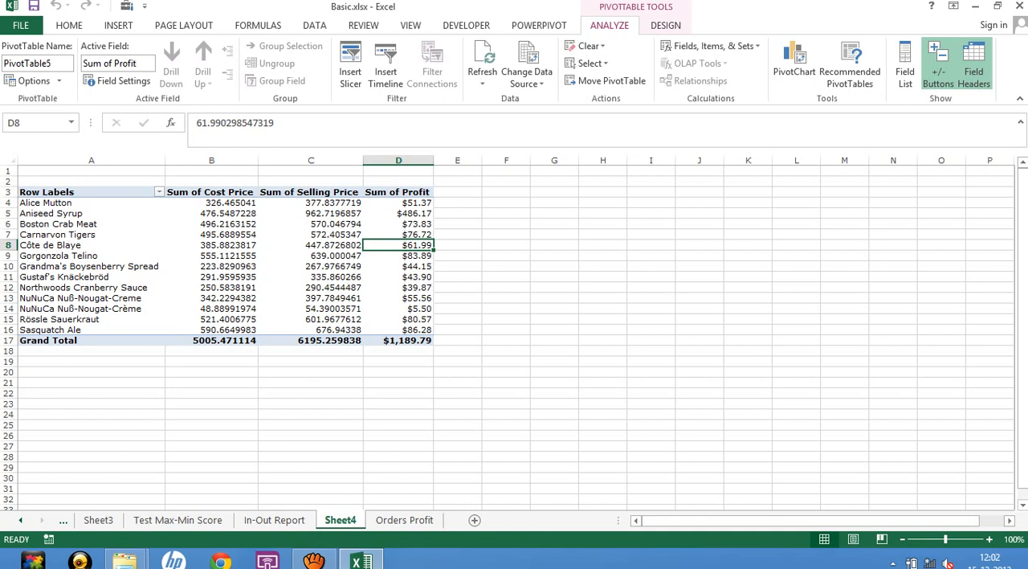
pyautogui.click(711, 47)
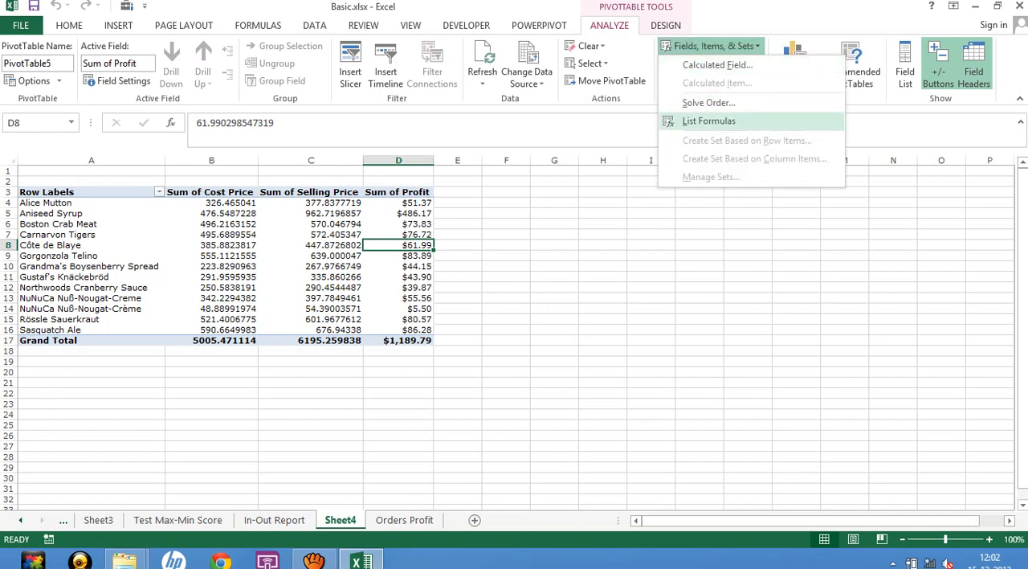
pyautogui.click(709, 121)
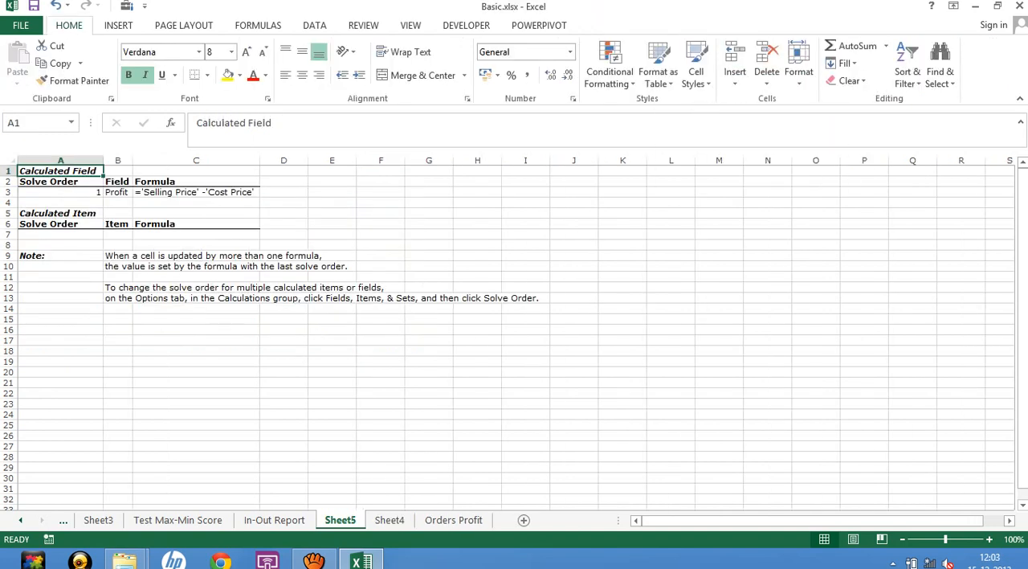
pyautogui.click(117, 192)
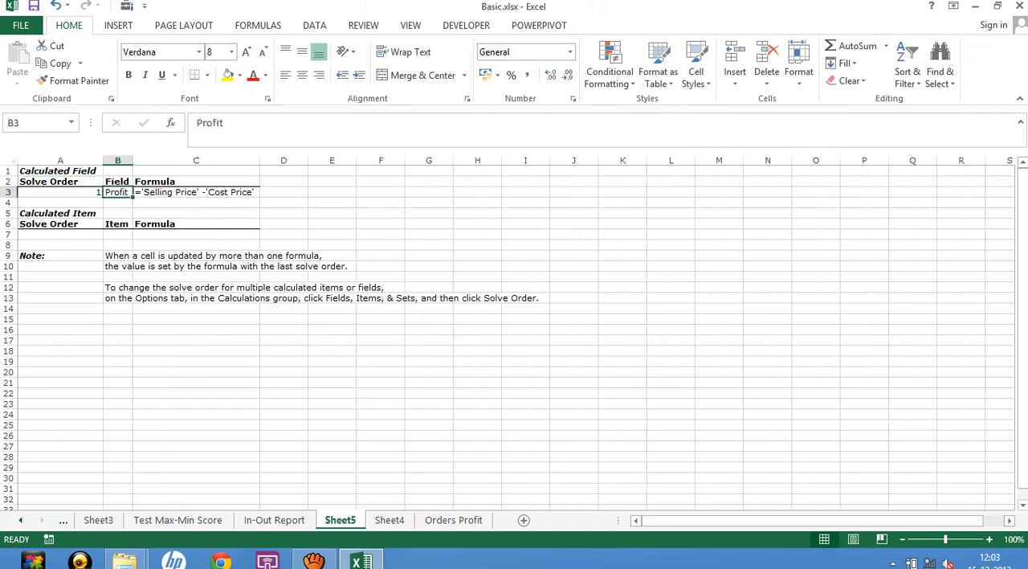
pyautogui.click(196, 192)
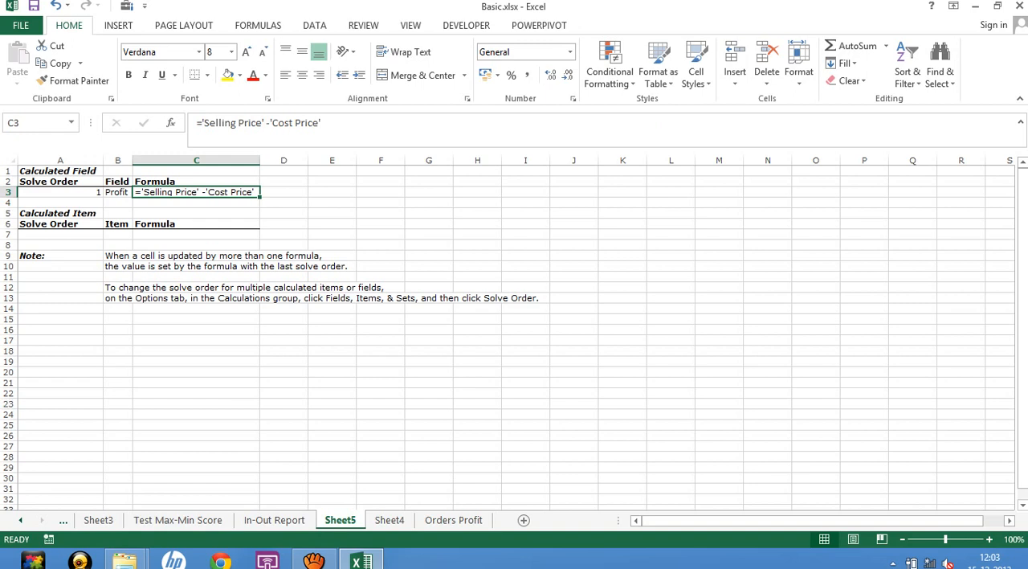
pyautogui.click(381, 425)
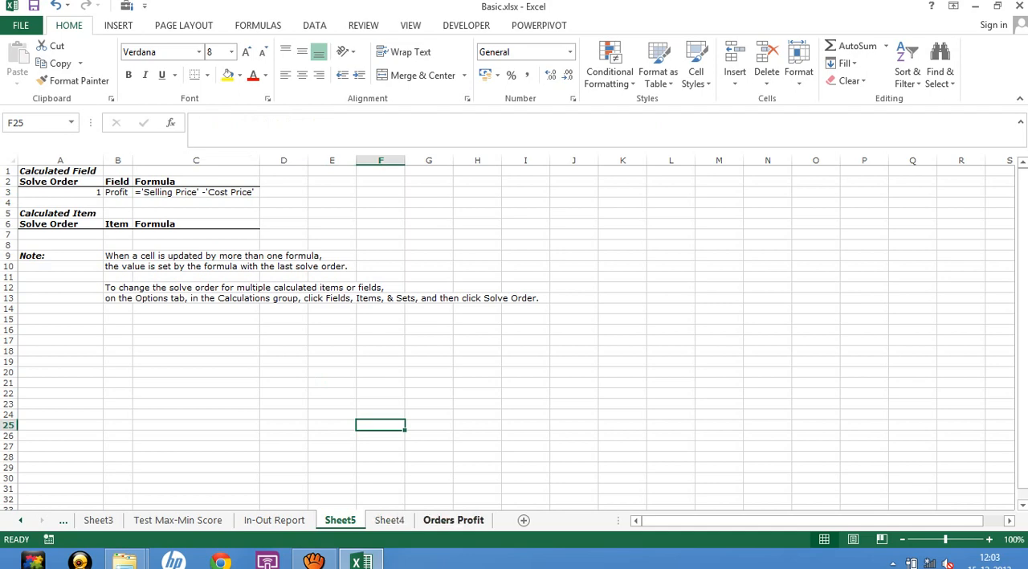
# Look through the Orders Profit, In-Out Report and Sheet4 sheets, including the end of the In-Out Report list.
pyautogui.click(453, 520)
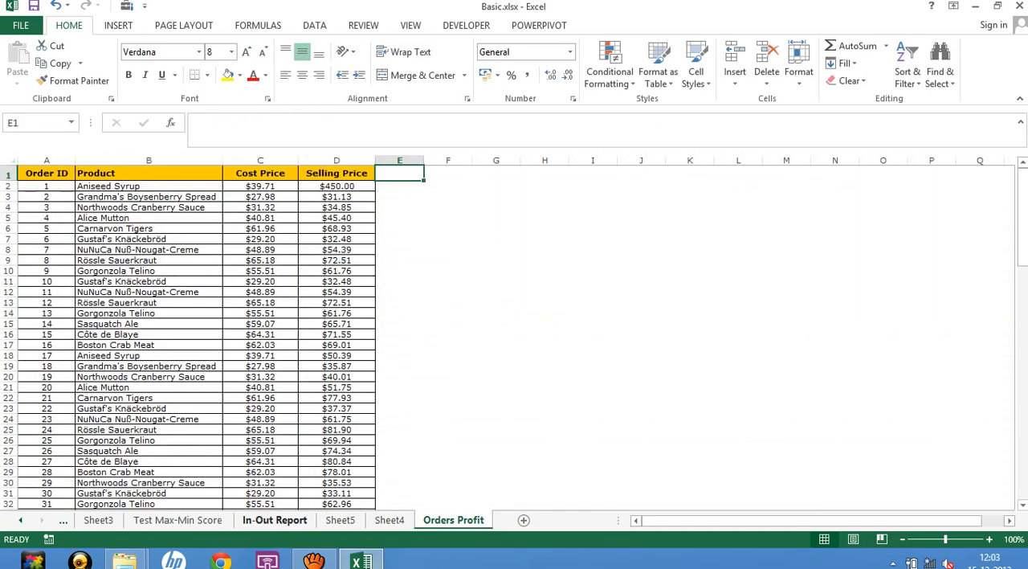
pyautogui.click(274, 520)
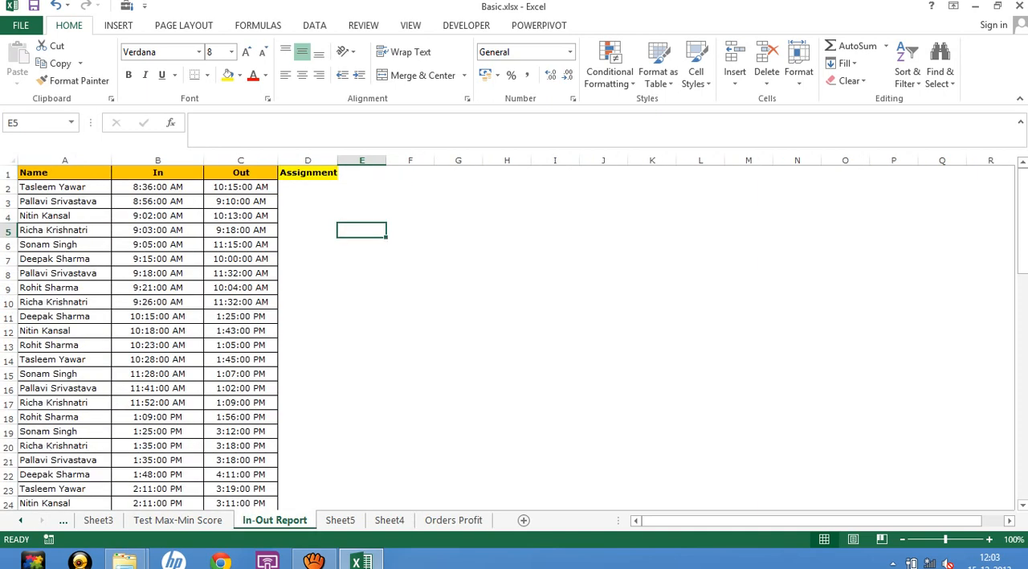
pyautogui.click(389, 520)
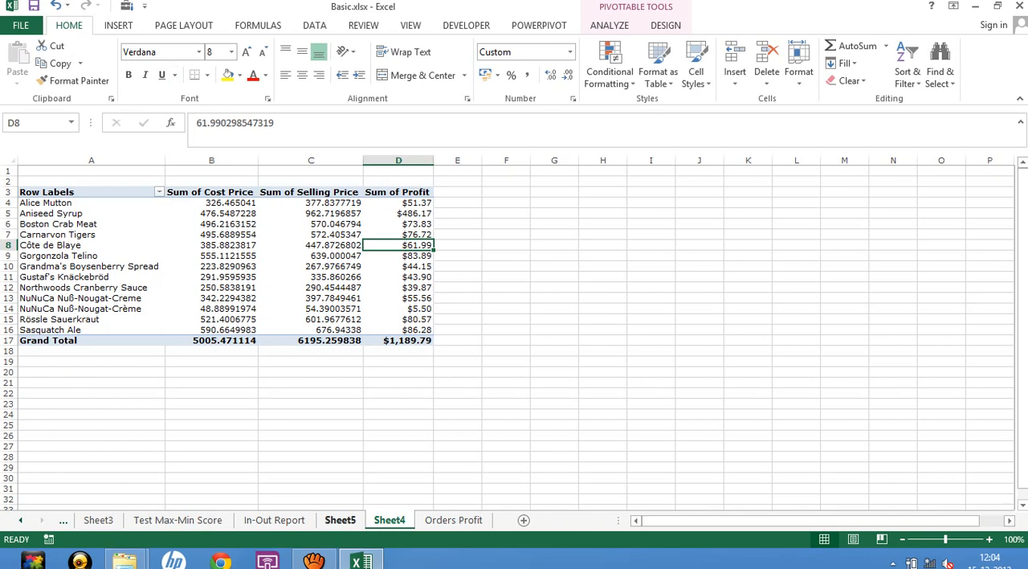
pyautogui.click(275, 520)
pyautogui.click(158, 259)
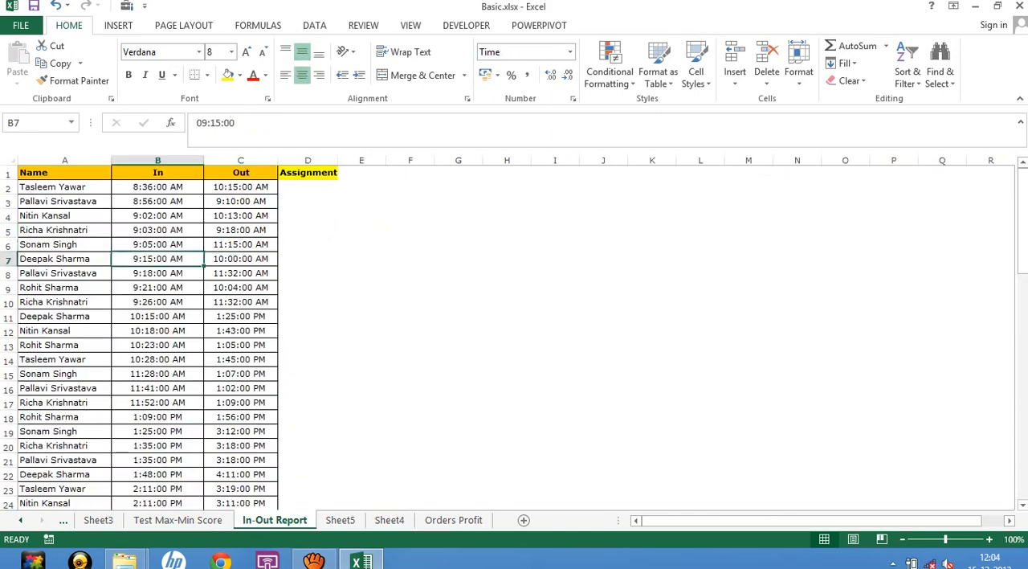
pyautogui.scroll(-13, 157, 337)
pyautogui.scroll(5, 158, 338)
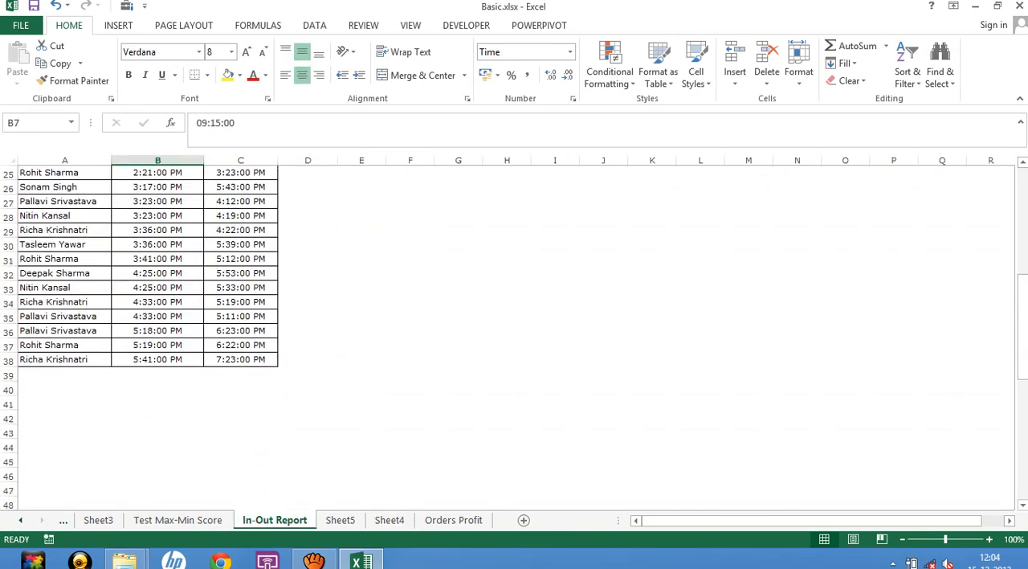
# Add a record in row 106 of Orders Profit with product abc, cost price 21321 and selling price 2323213.
pyautogui.click(453, 520)
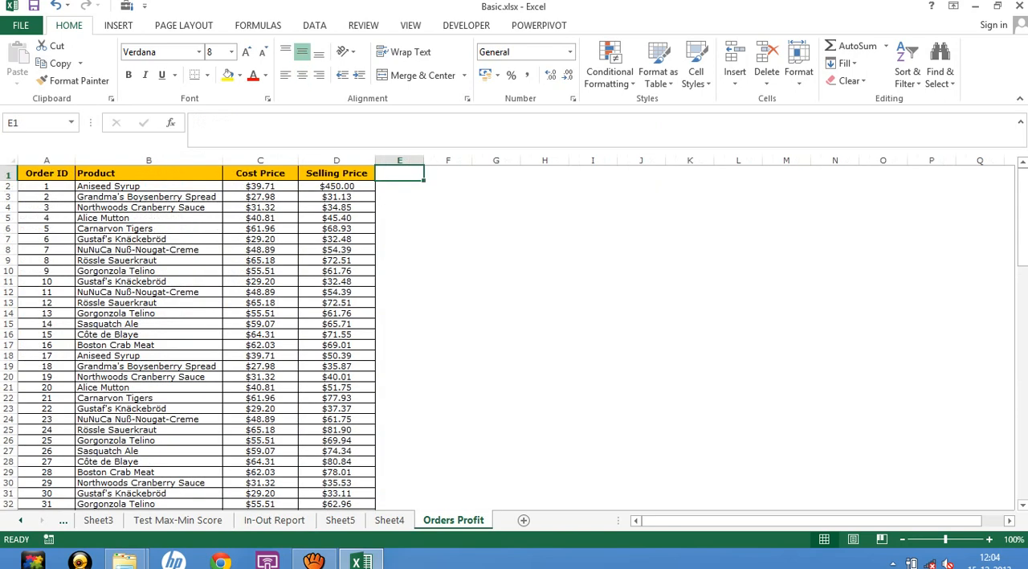
pyautogui.click(337, 281)
pyautogui.scroll(-19, 337, 281)
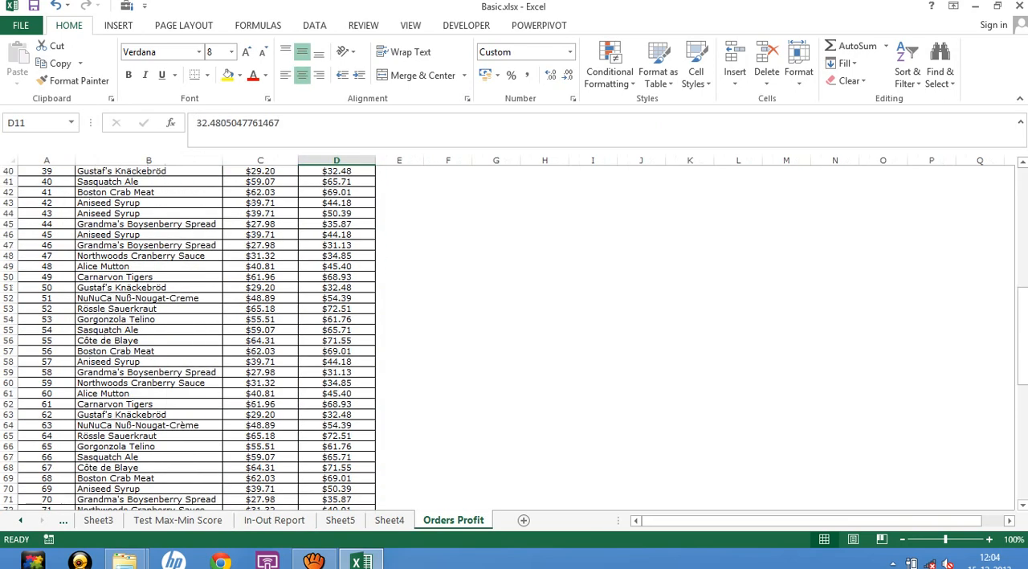
pyautogui.scroll(-6, 188, 338)
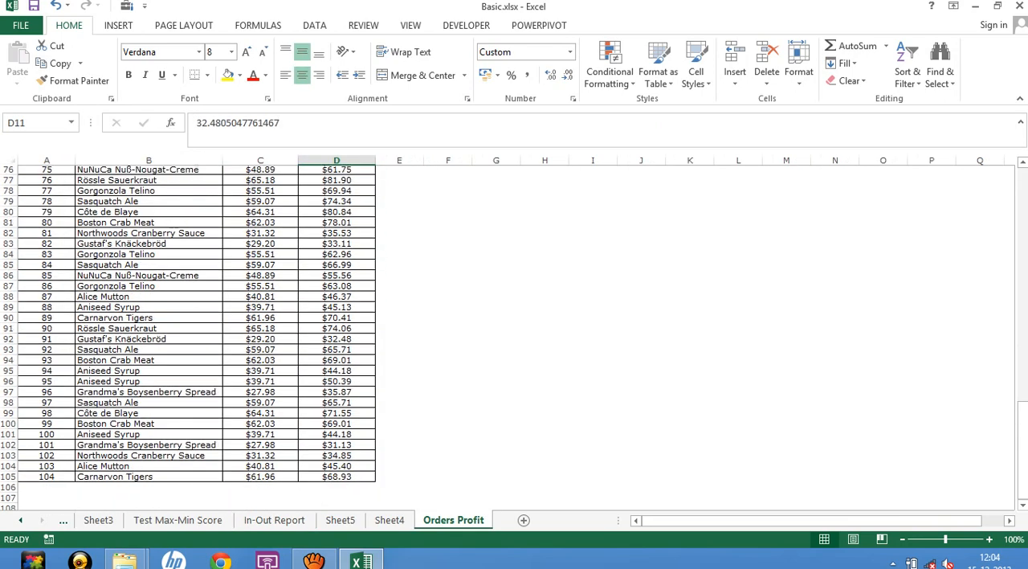
pyautogui.scroll(-6, 188, 338)
pyautogui.click(148, 298)
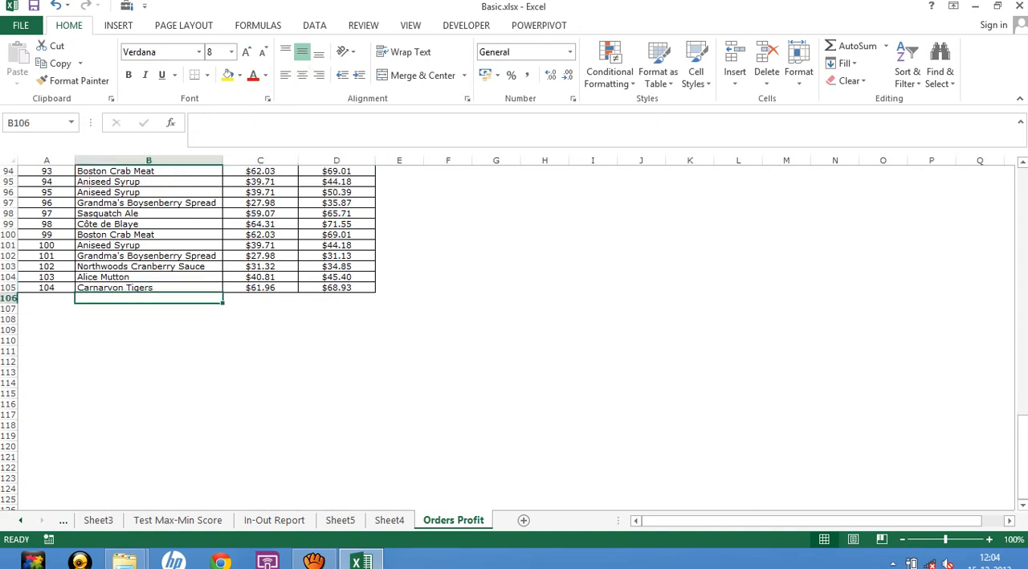
pyautogui.write('a')
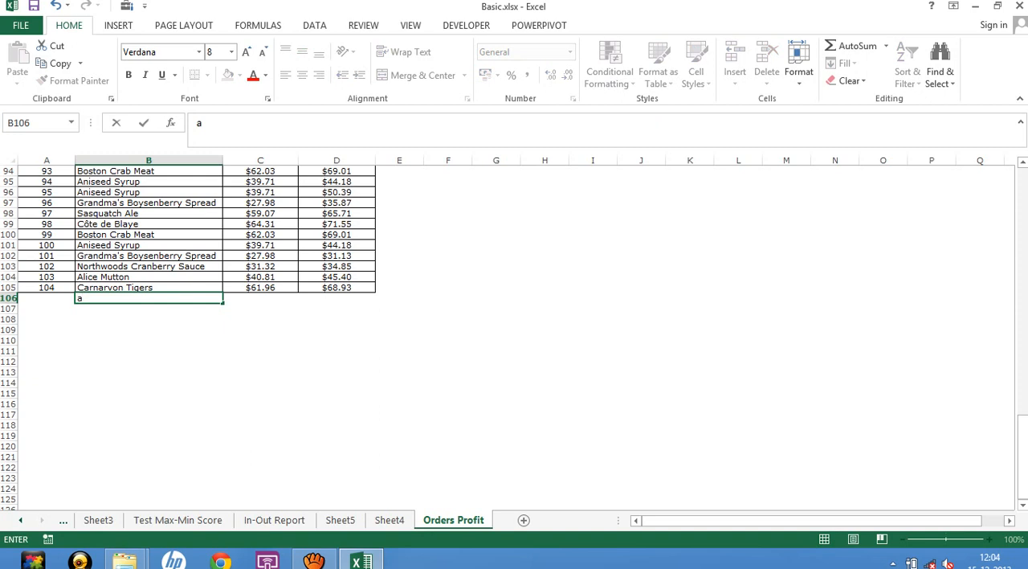
pyautogui.write('bc')
pyautogui.press('Tab')
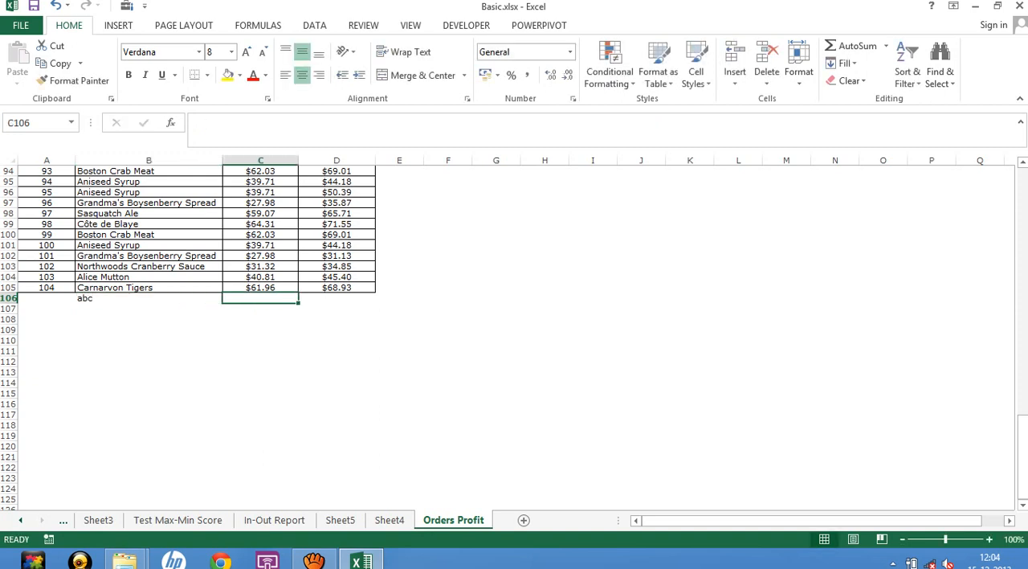
pyautogui.write('21321')
pyautogui.press('Tab')
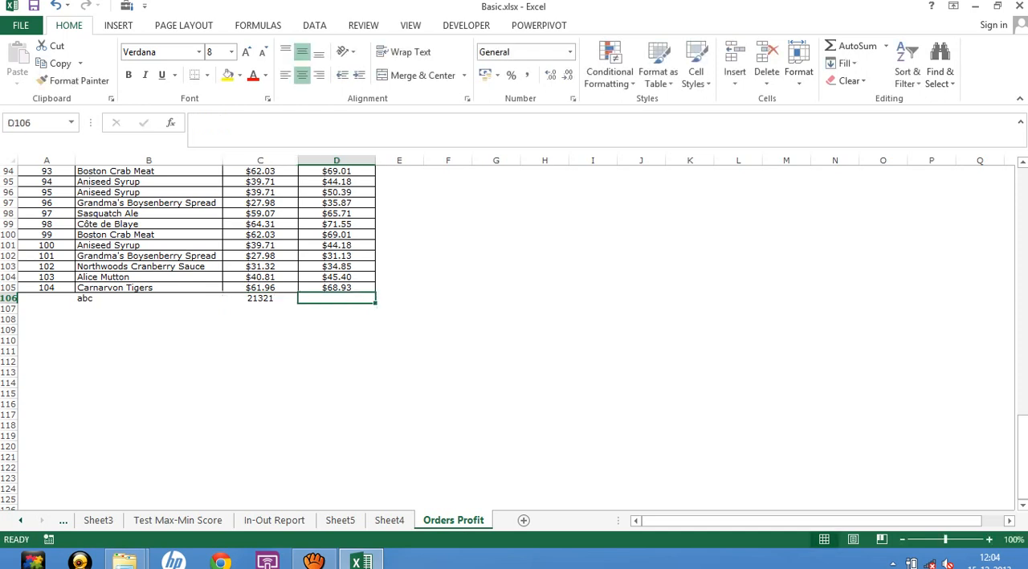
pyautogui.write('2323213')
pyautogui.press('Return')
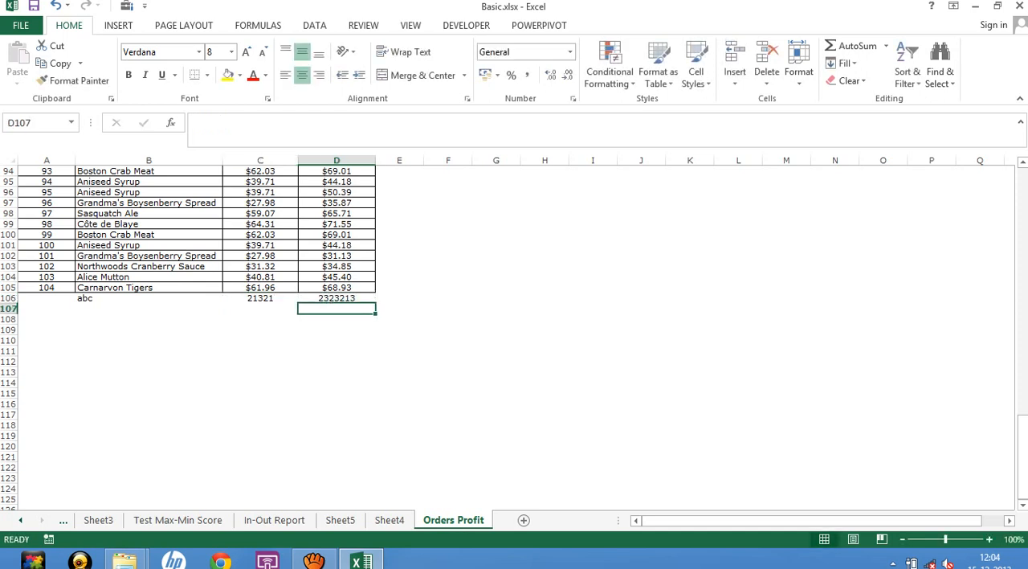
pyautogui.press('Left')
pyautogui.press('Left')
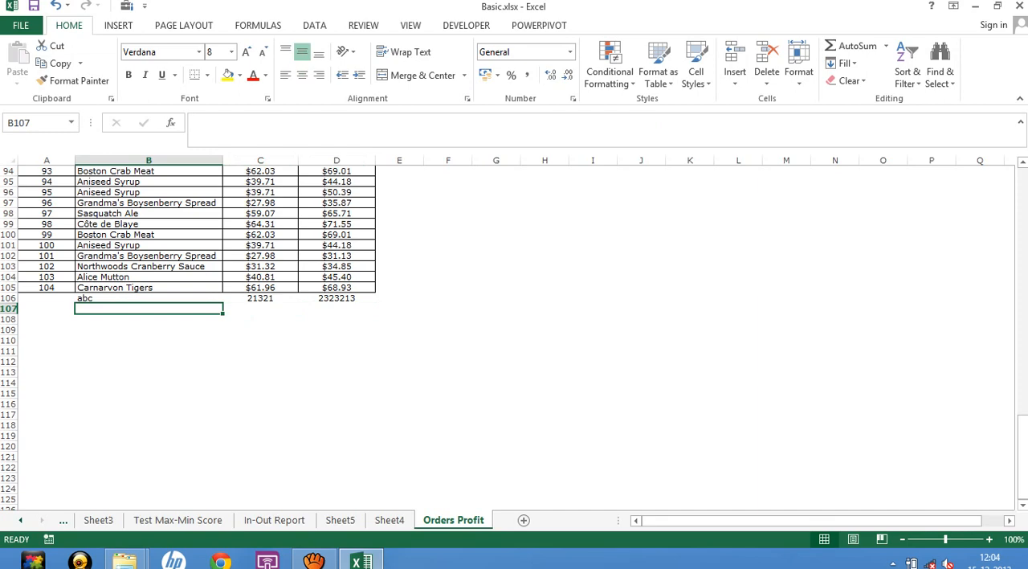
# Refresh the PivotTable on Sheet4 and check its rows for the added product.
pyautogui.hotkey('ctrl', 'pageup')
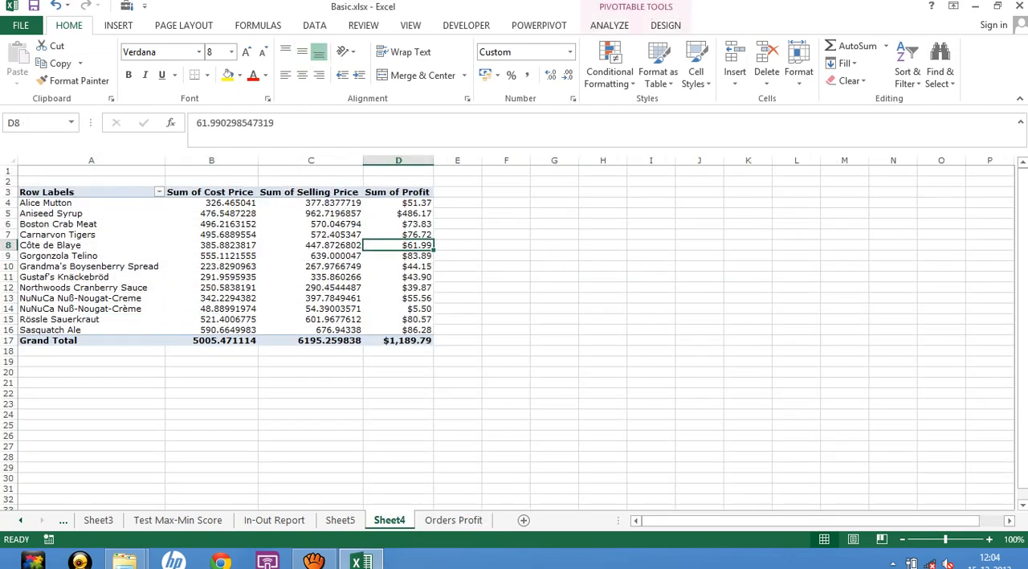
pyautogui.click(211, 277)
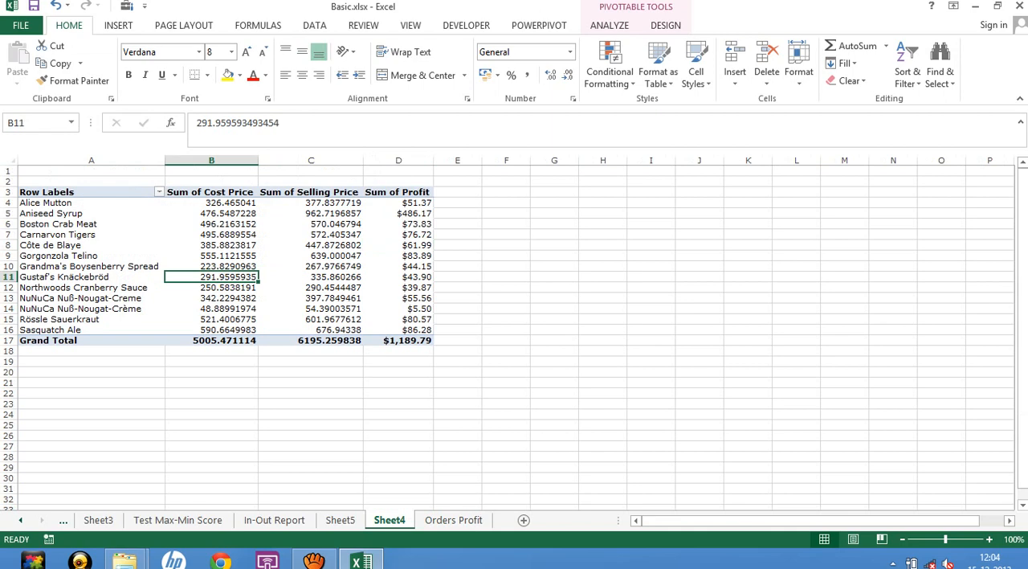
pyautogui.rightClick(246, 234)
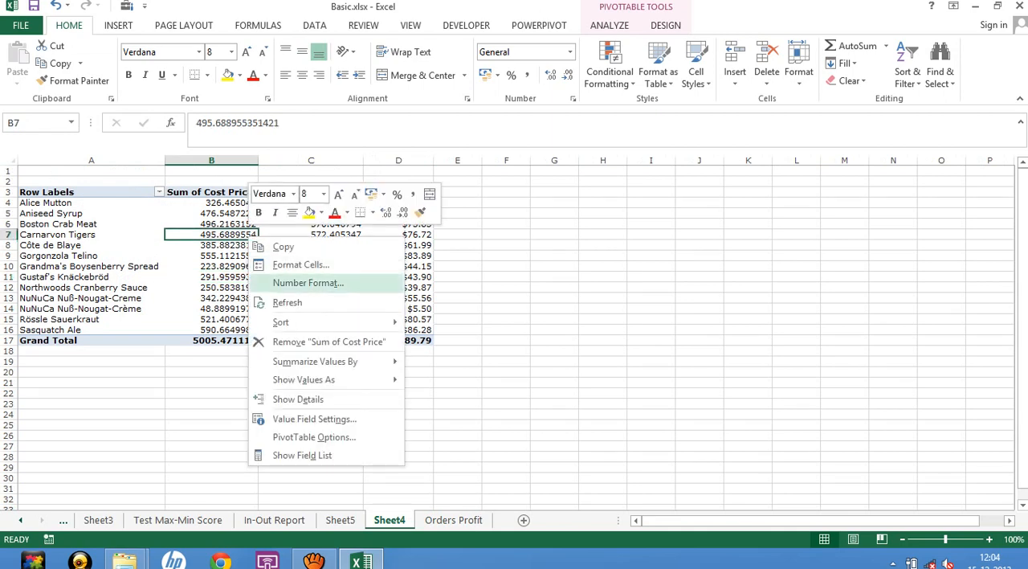
pyautogui.click(286, 302)
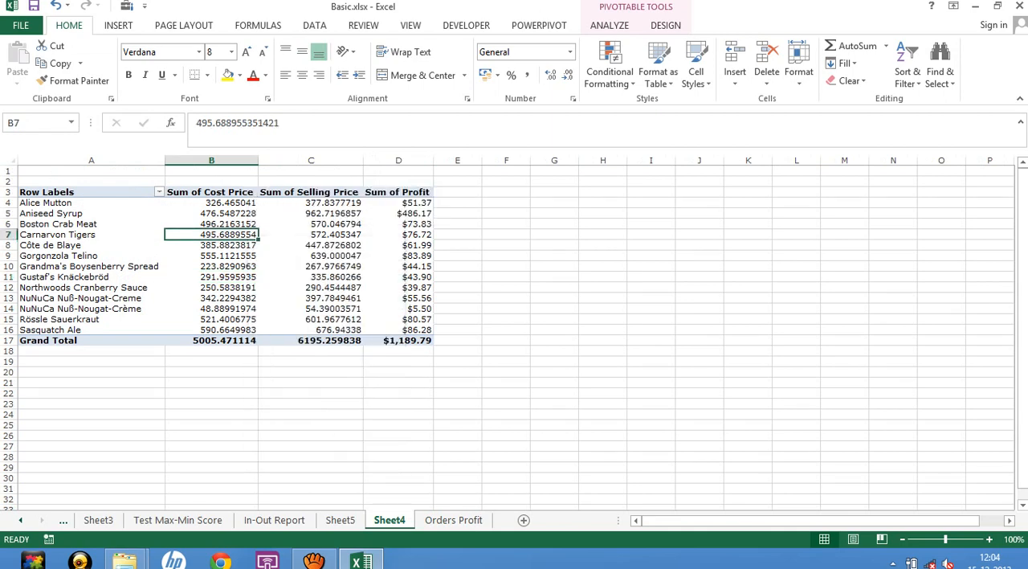
pyautogui.click(214, 287)
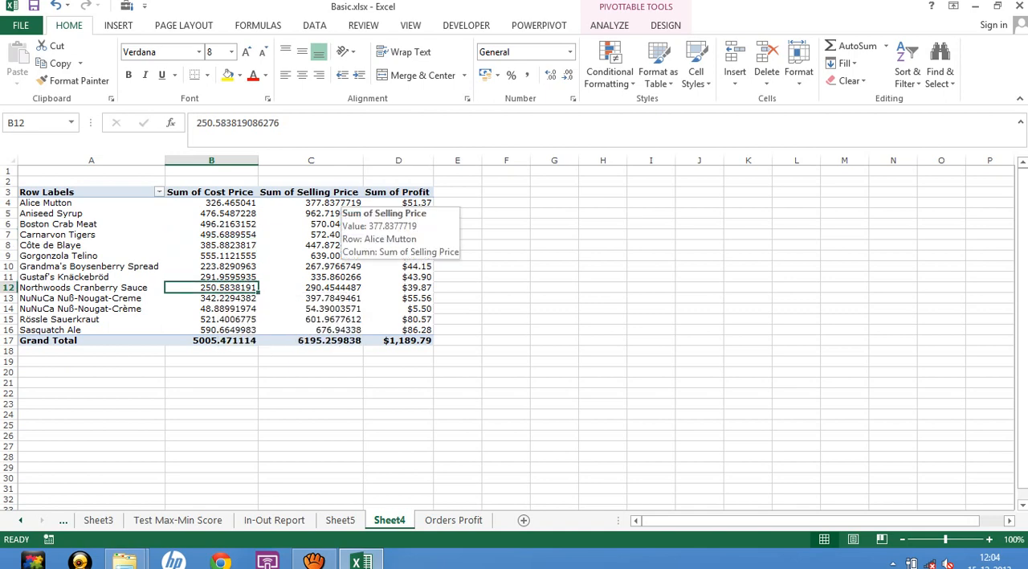
pyautogui.click(212, 235)
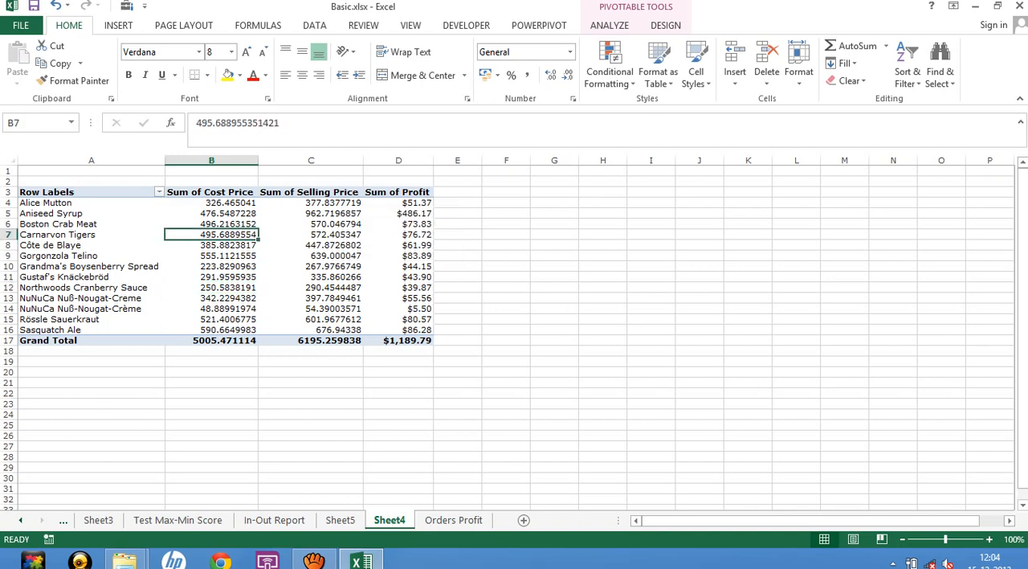
pyautogui.click(212, 255)
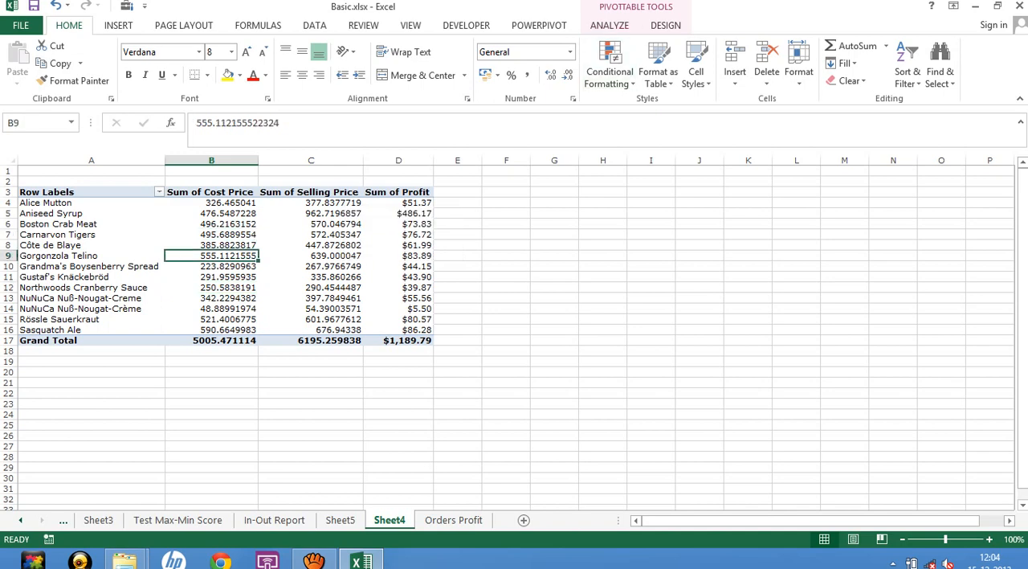
# Change the PivotTable's data source range to 'Orders Profit'!$A$1:$D$106.
pyautogui.click(610, 26)
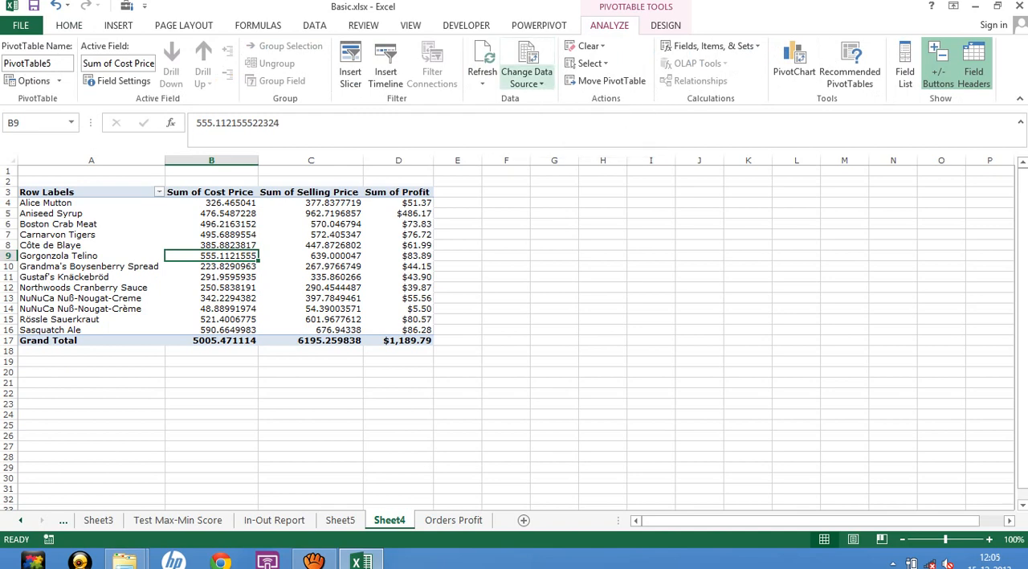
pyautogui.click(527, 77)
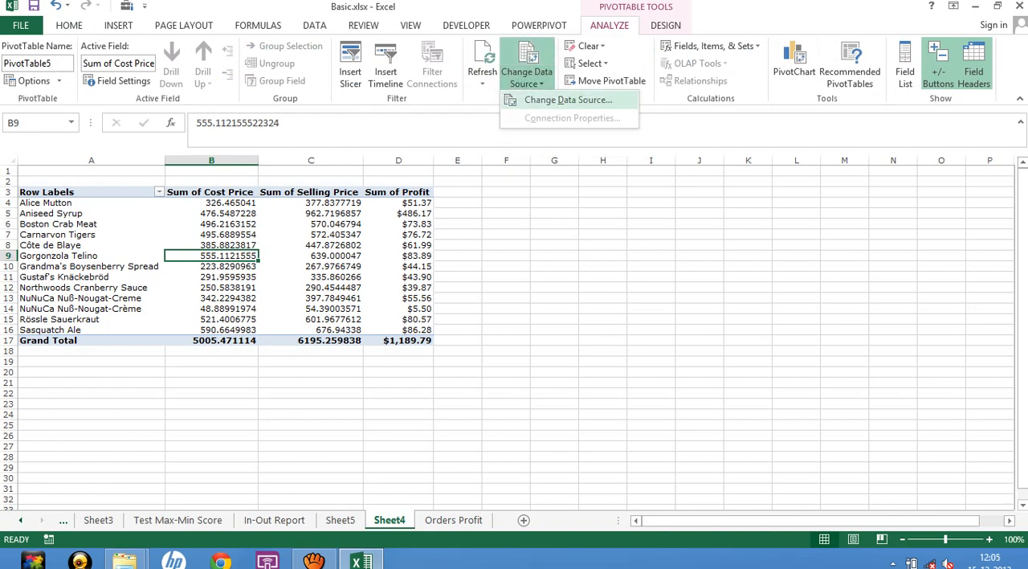
pyautogui.click(568, 99)
pyautogui.scroll(-20, 188, 338)
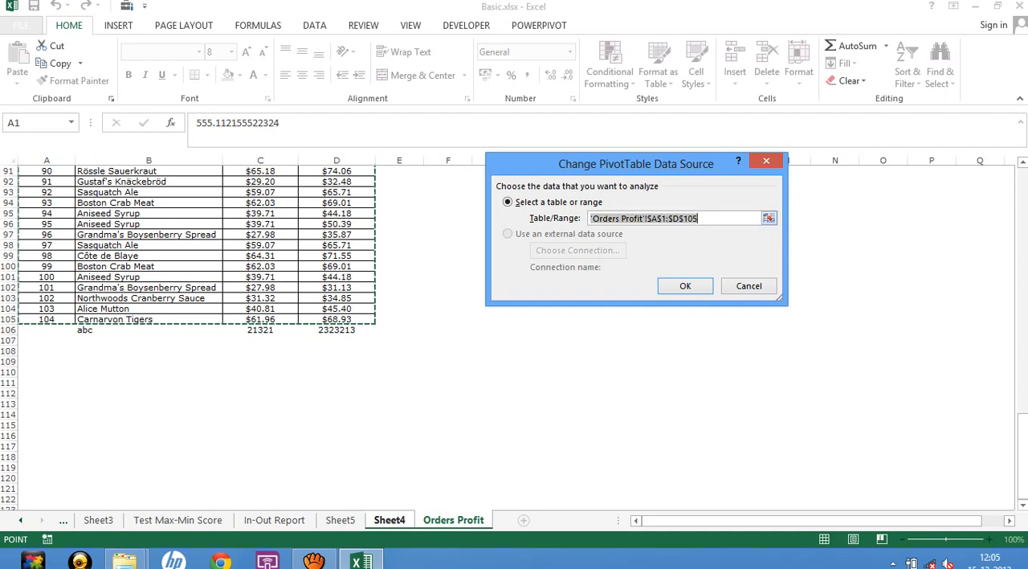
pyautogui.click(699, 219)
pyautogui.press('BackSpace')
pyautogui.write('6')
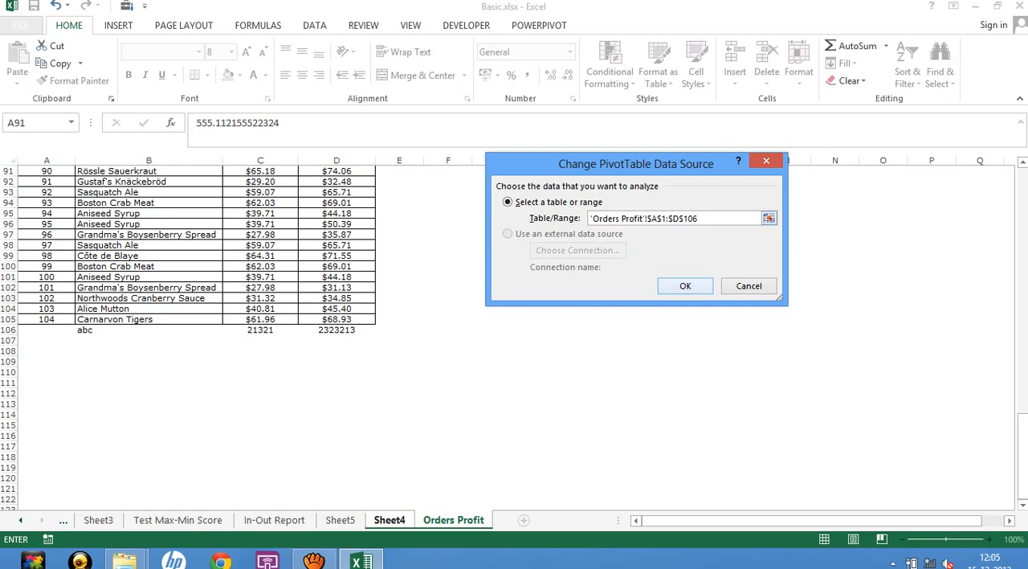
pyautogui.press('Return')
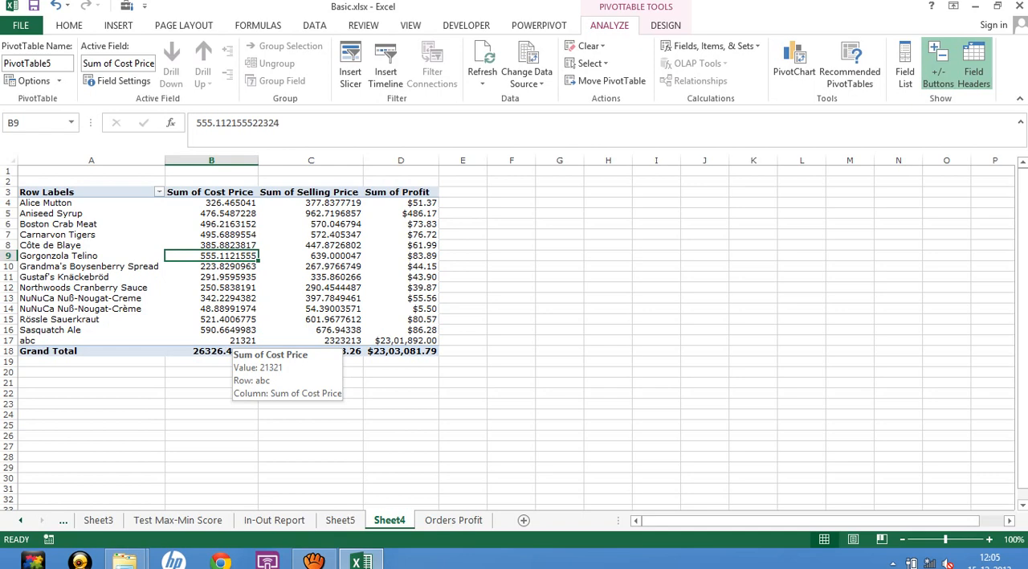
# Check the PivotTable's Sum of Cost Price values and save the workbook.
pyautogui.click(211, 277)
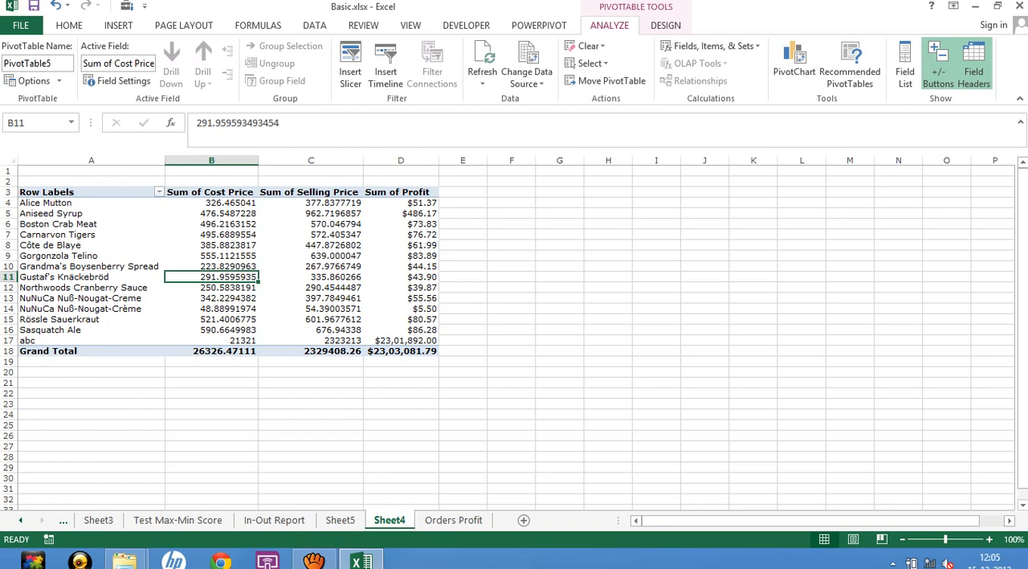
pyautogui.click(211, 266)
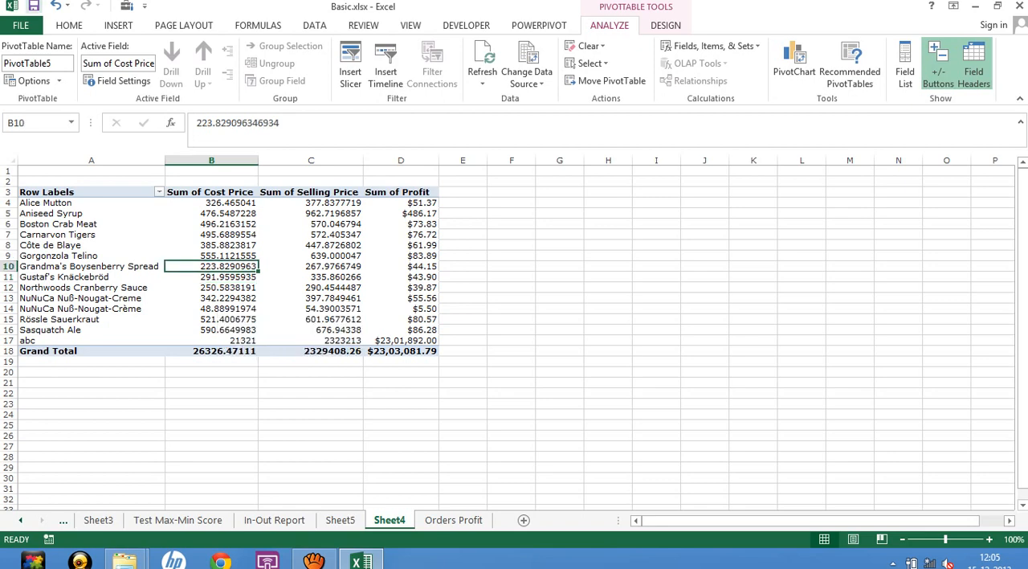
pyautogui.click(33, 5)
pyautogui.click(224, 234)
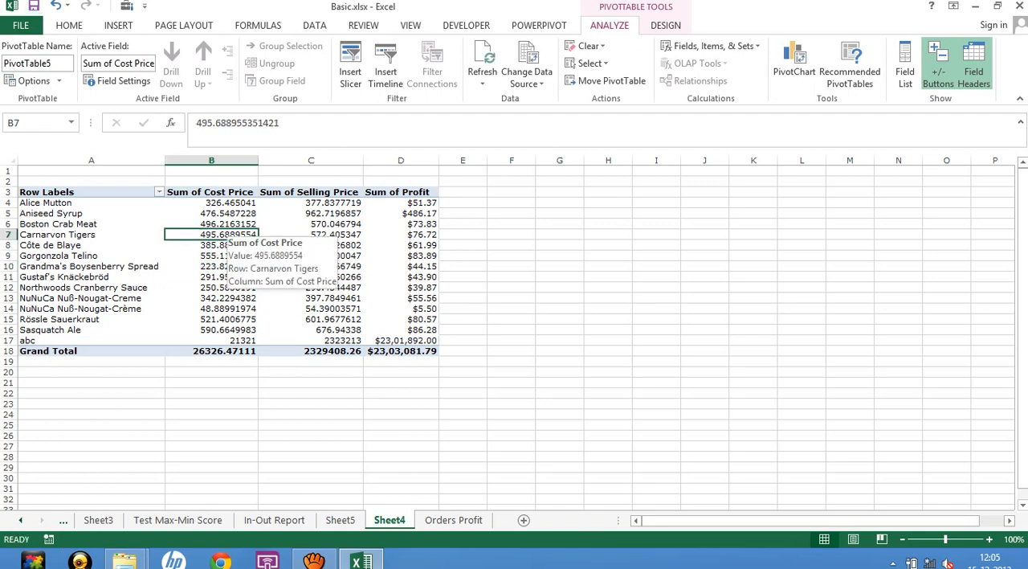
# Switch to the Desktop window in File Explorer and open the Classes folder.
pyautogui.click(213, 298)
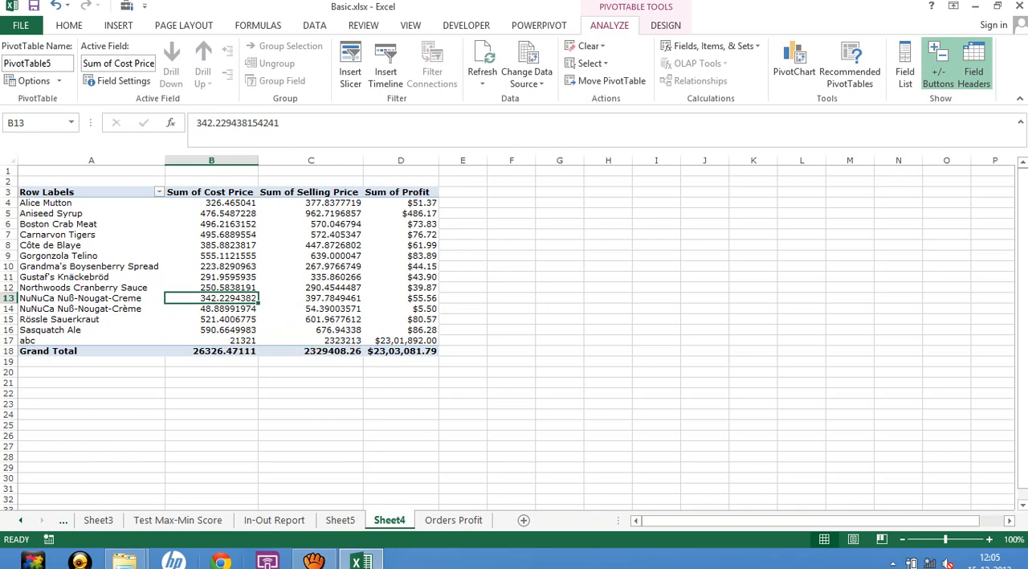
pyautogui.click(126, 561)
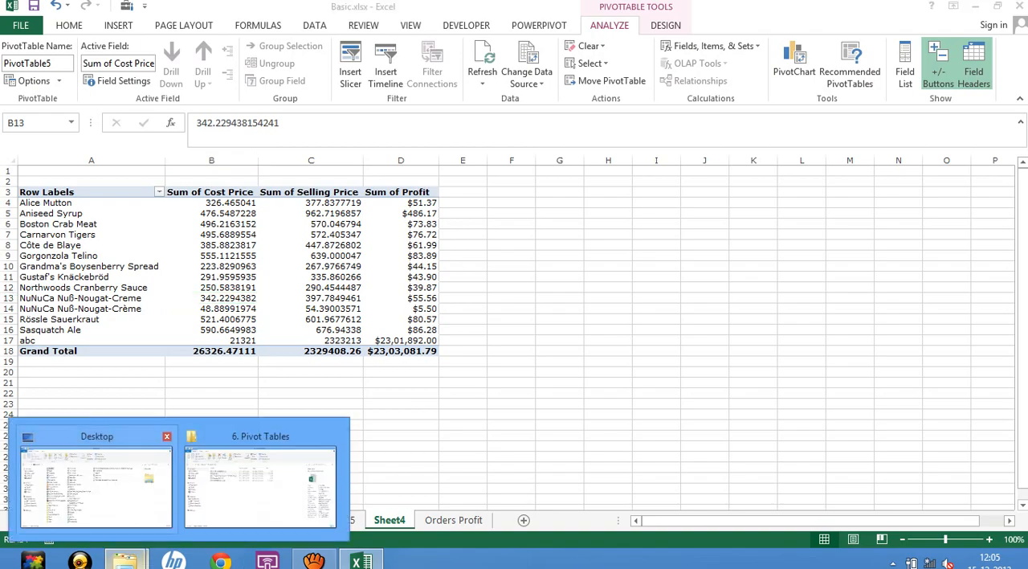
pyautogui.click(96, 482)
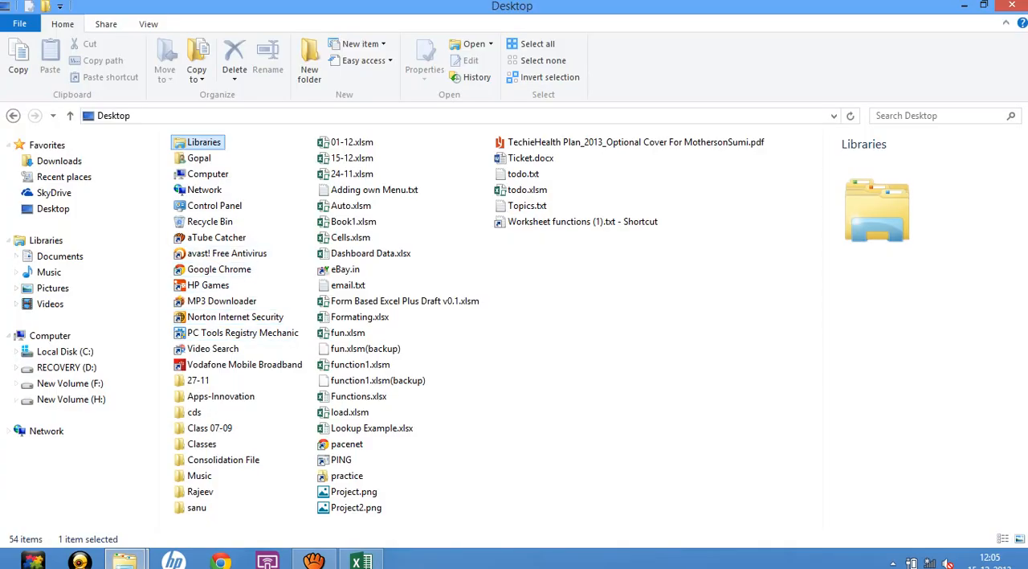
pyautogui.doubleClick(202, 443)
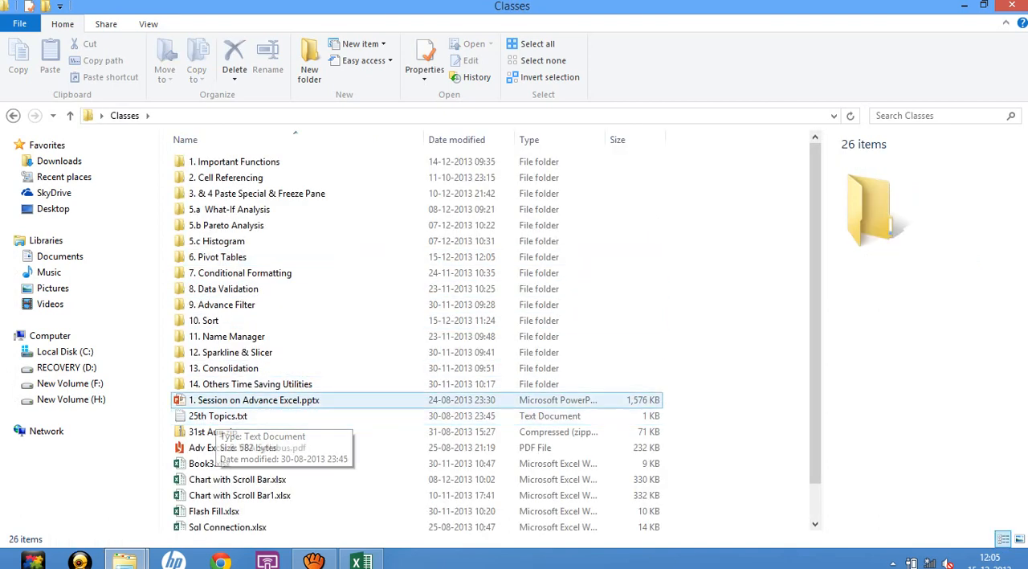
pyautogui.click(218, 401)
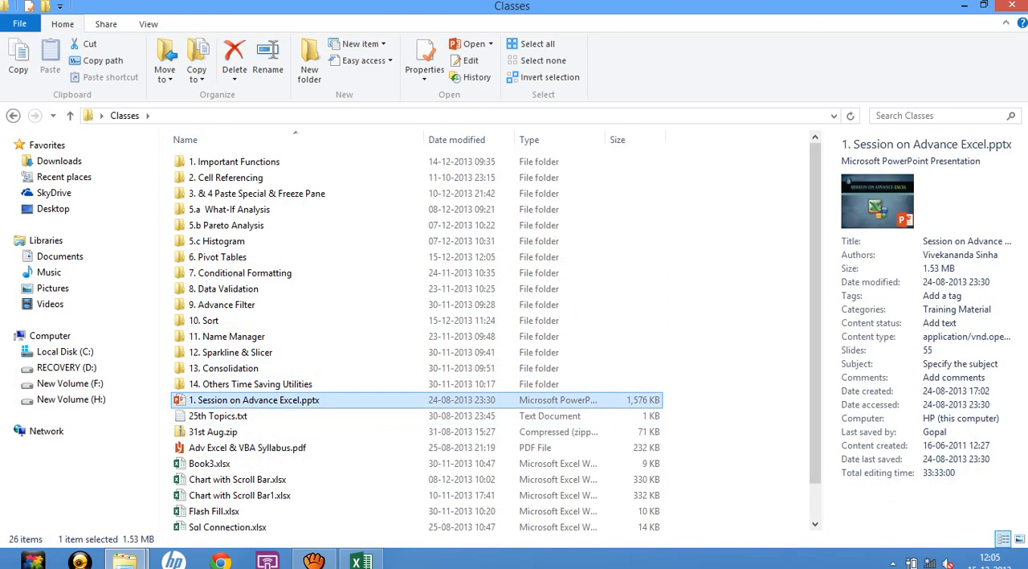
pyautogui.press('Return')
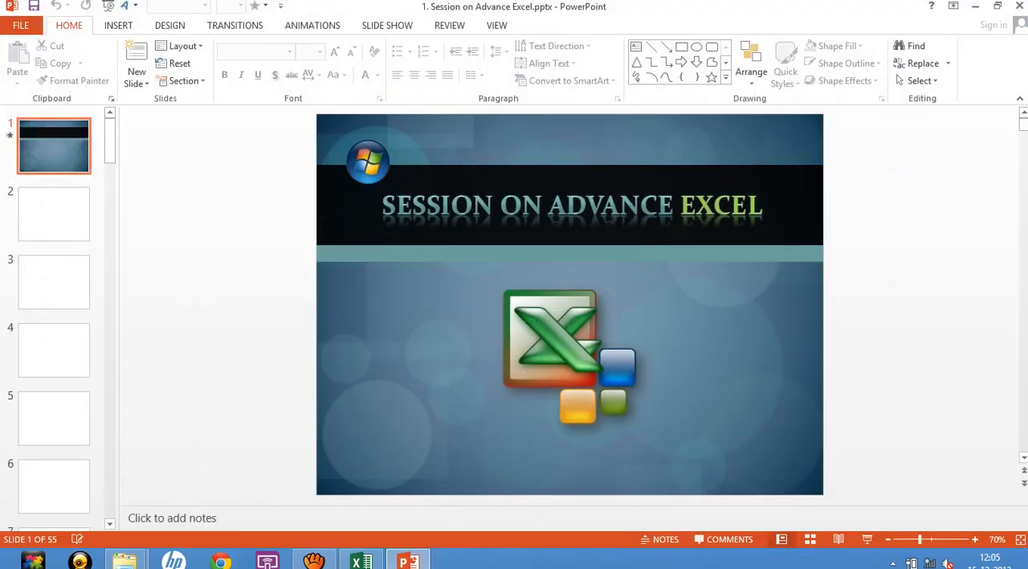
pyautogui.click(1020, 6)
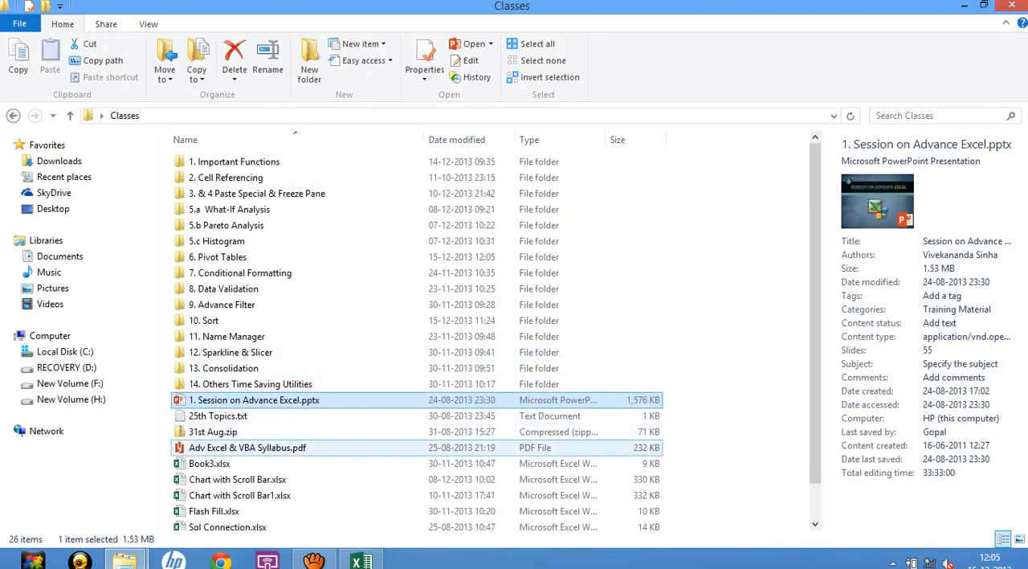
# Open Adv Excel & VBA Syllabus.pdf and review the Pivot Table topics on filter and summarization, grouping and ungrouping, and dynamic pivot tables.
pyautogui.doubleClick(248, 448)
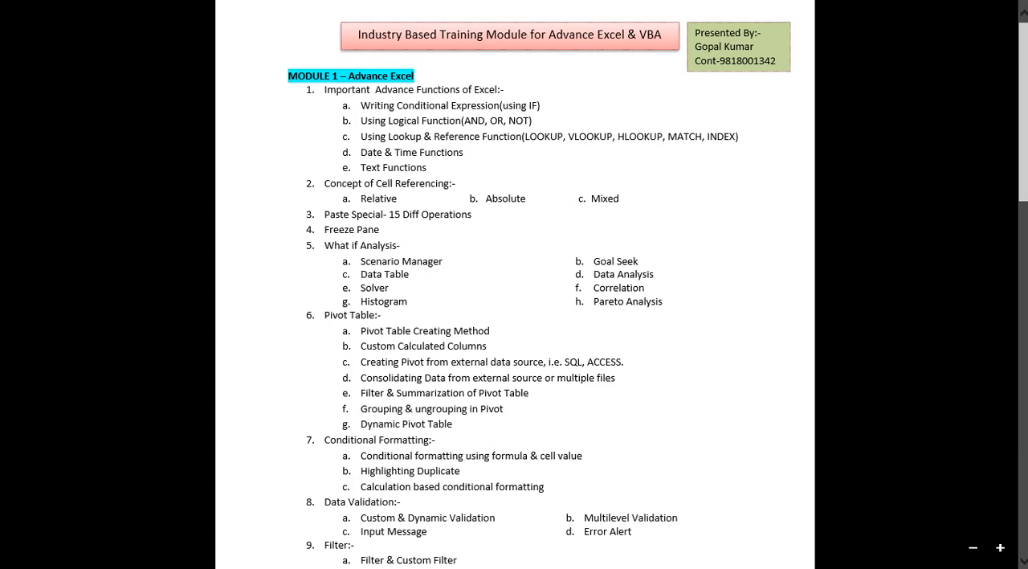
pyautogui.moveTo(369, 393); pyautogui.dragTo(509, 392)
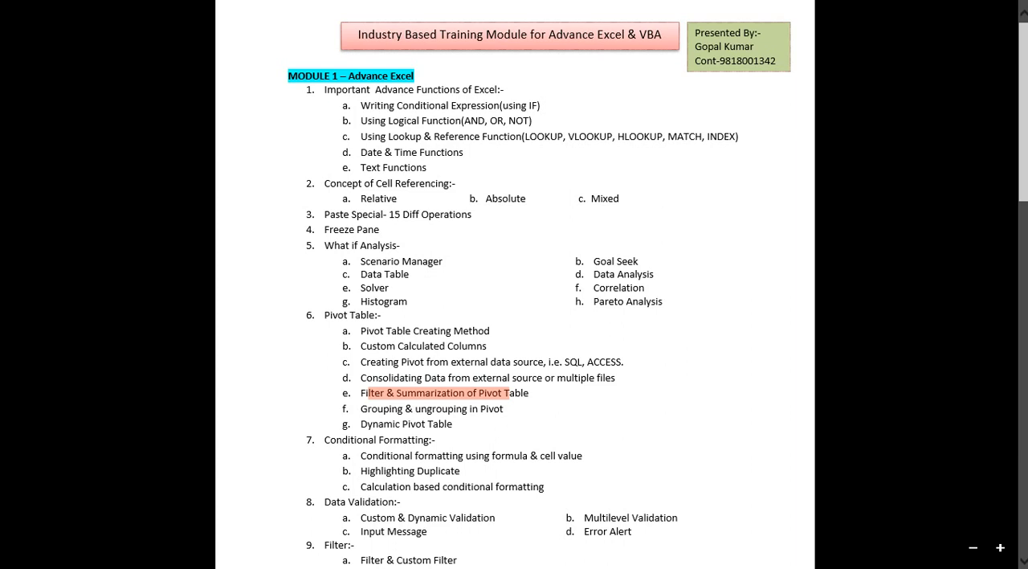
pyautogui.moveTo(383, 409); pyautogui.dragTo(448, 409)
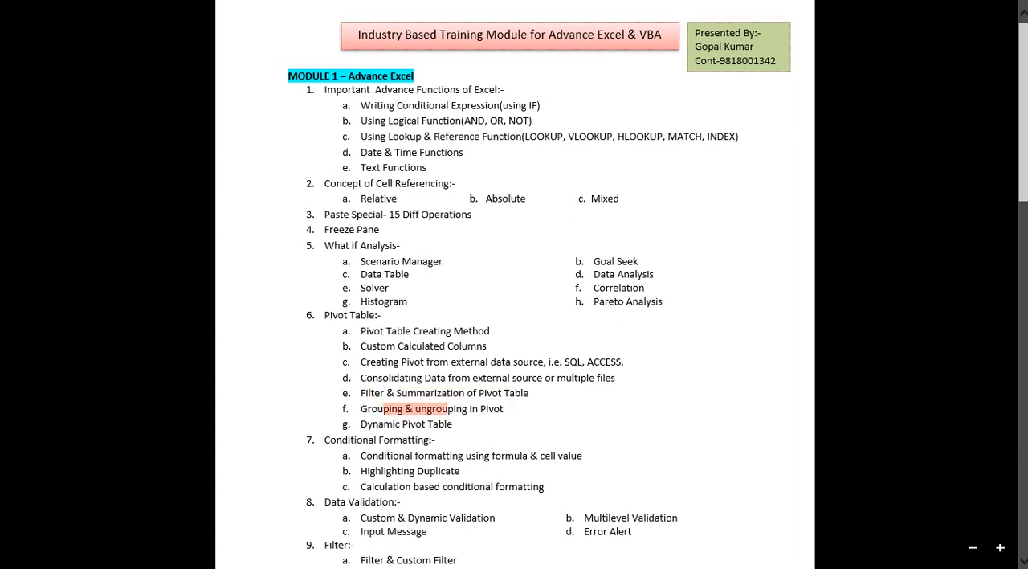
pyautogui.moveTo(373, 424); pyautogui.dragTo(439, 425)
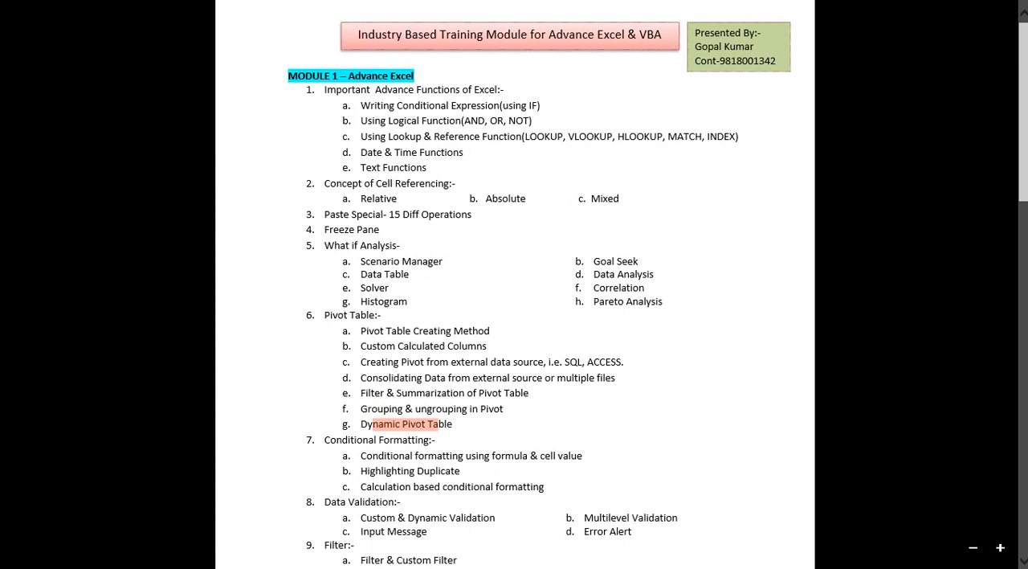
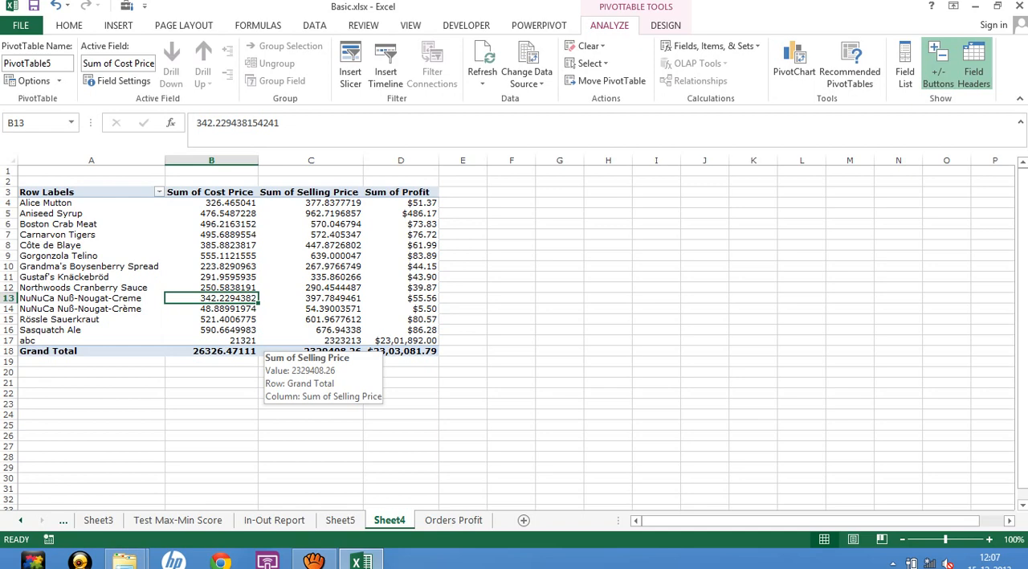
# Examine the PivotTable's Sum of Selling Price values and its abc product row.
pyautogui.click(330, 254)
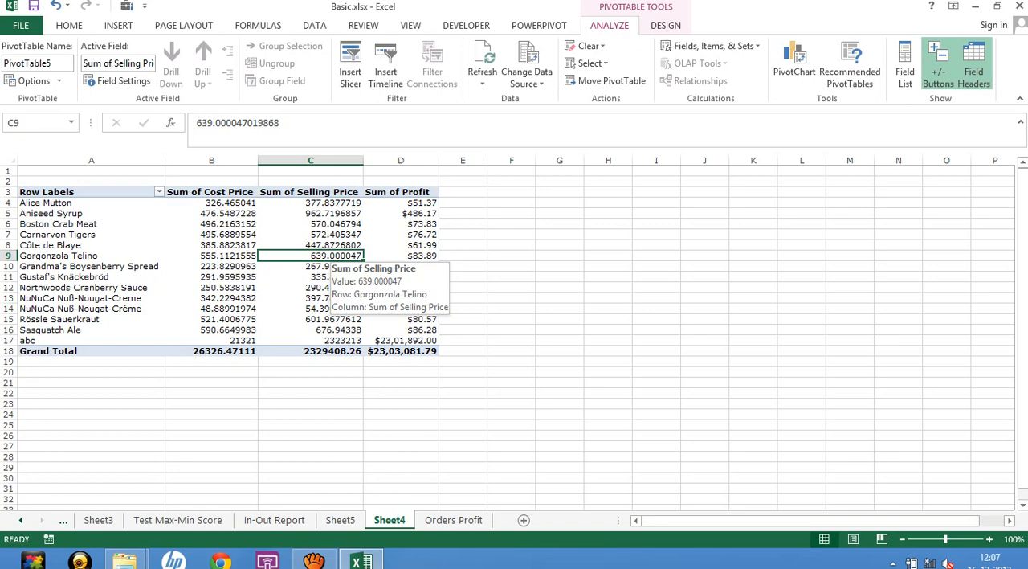
pyautogui.click(328, 224)
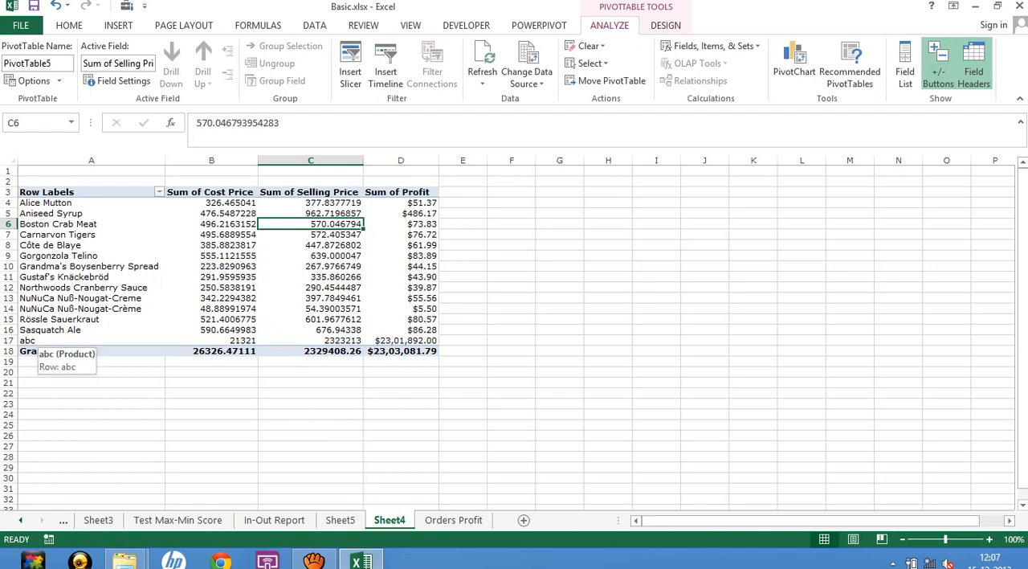
pyautogui.click(28, 340)
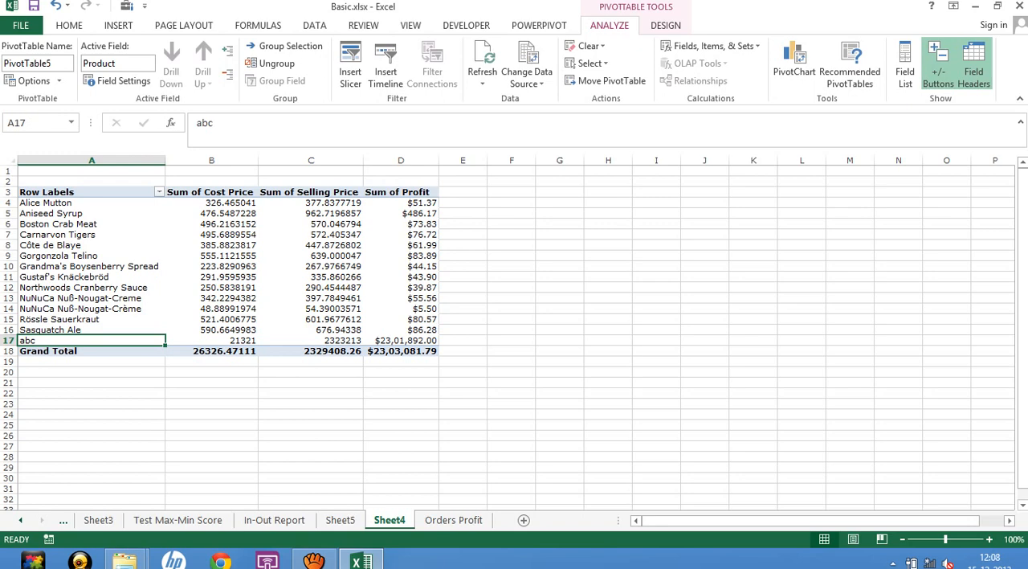
# Check the abc record in the Orders Profit source data and the empty rows below it.
pyautogui.click(454, 520)
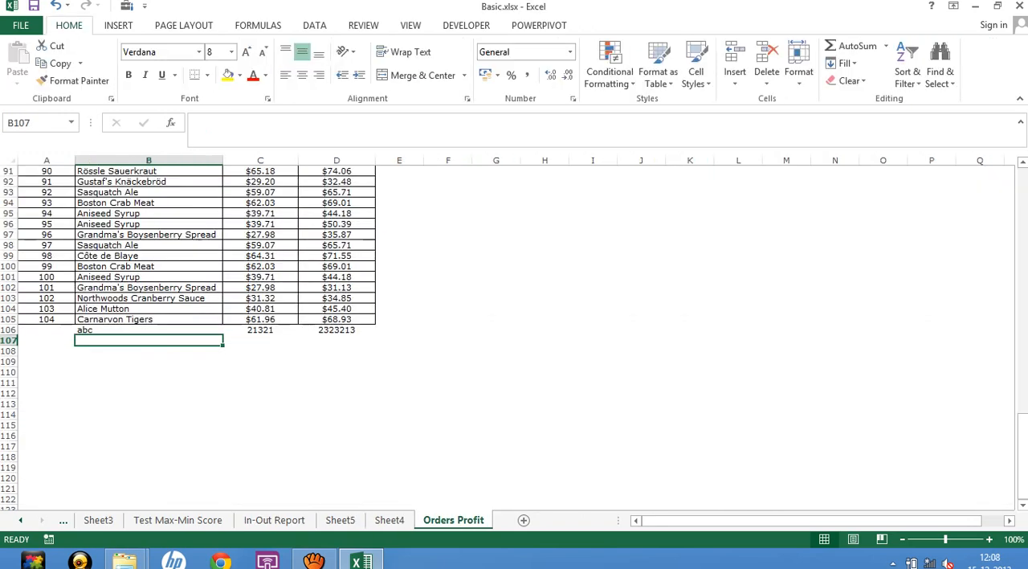
pyautogui.click(148, 351)
pyautogui.click(149, 394)
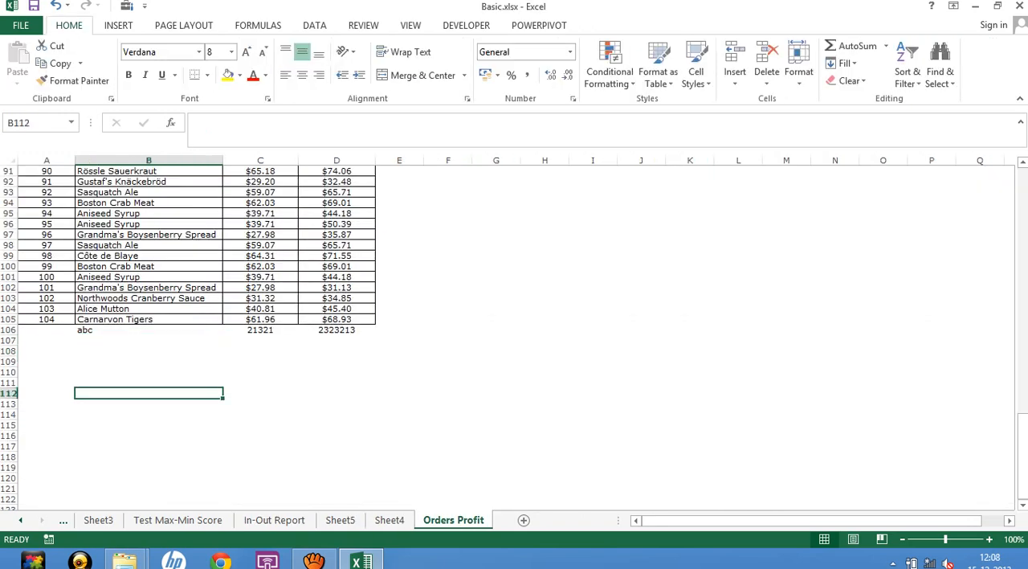
pyautogui.click(148, 351)
pyautogui.click(148, 341)
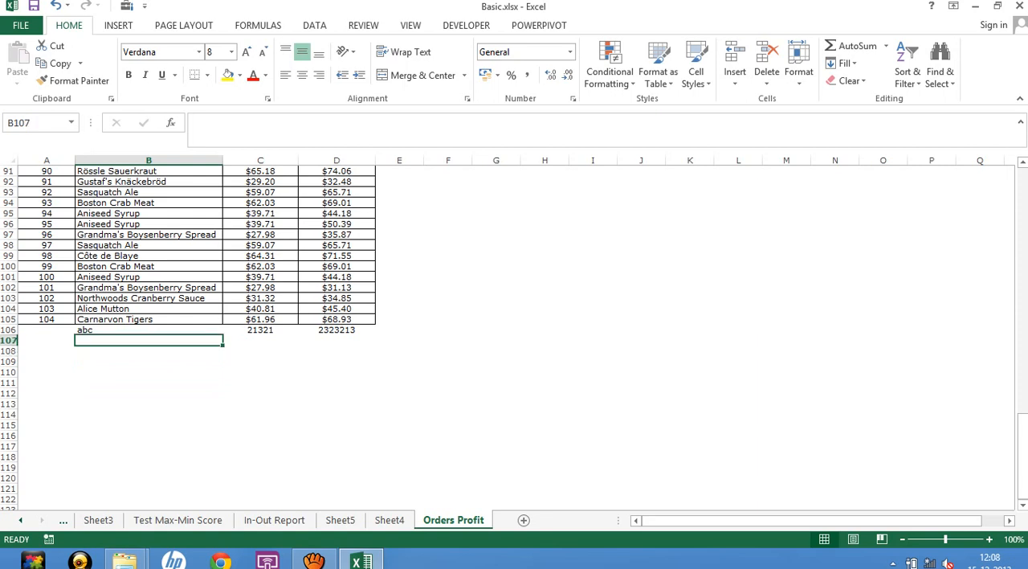
pyautogui.click(149, 361)
pyautogui.click(149, 394)
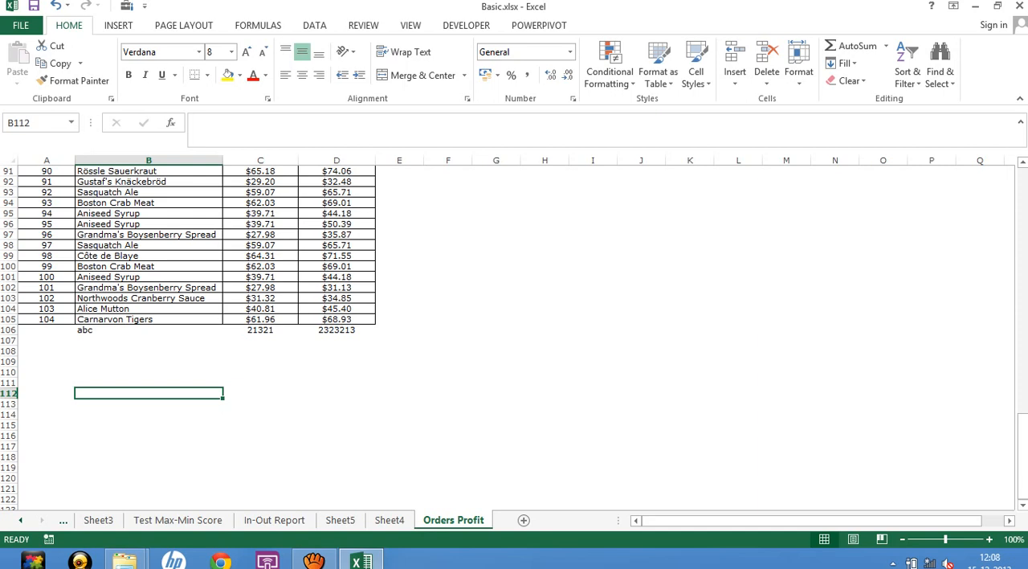
pyautogui.click(149, 340)
pyautogui.click(148, 362)
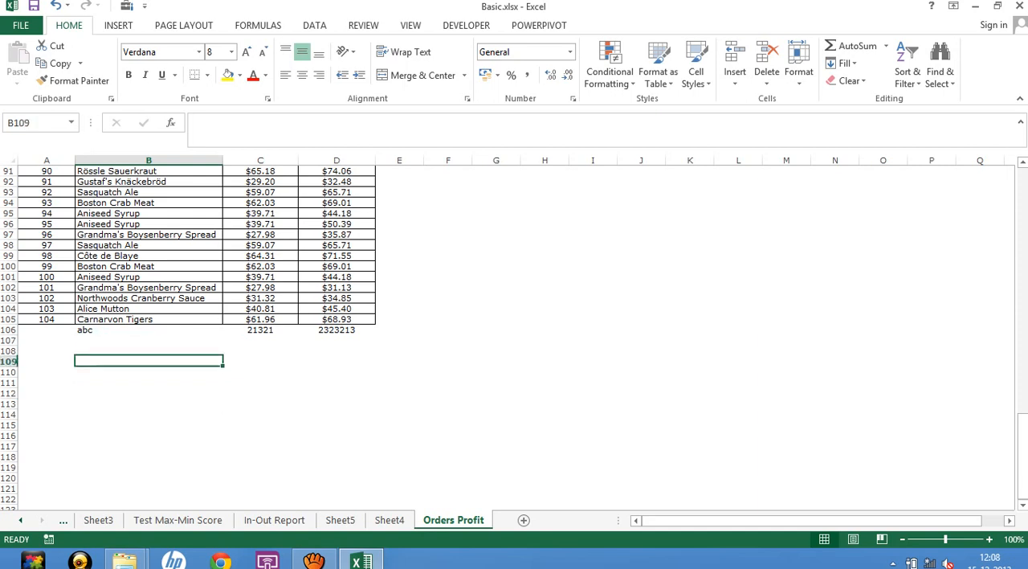
pyautogui.click(149, 425)
pyautogui.click(148, 446)
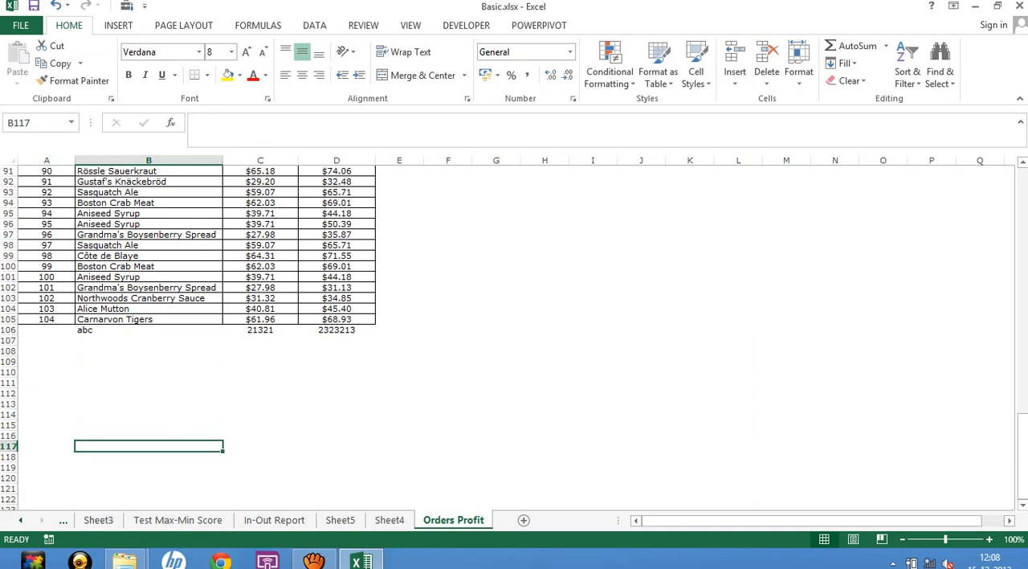
# Return to Sheet4 and look at the Refresh option available for the PivotTable.
pyautogui.click(389, 520)
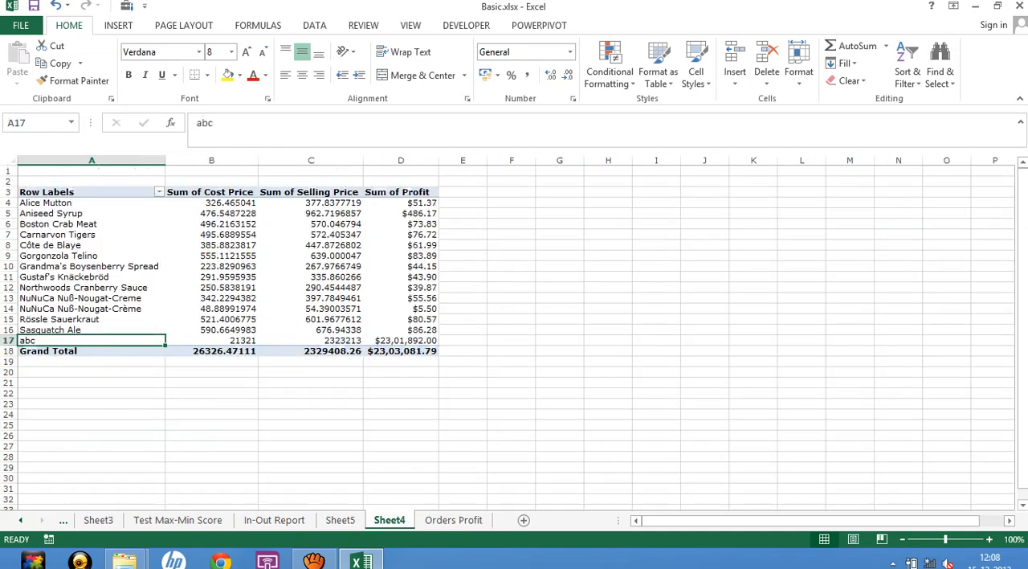
pyautogui.rightClick(247, 274)
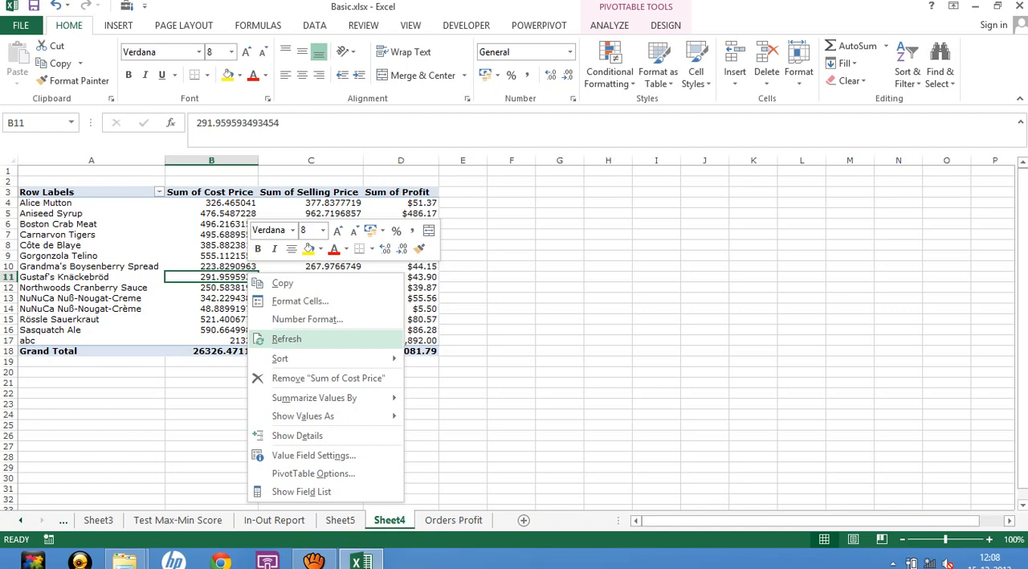
pyautogui.click(212, 224)
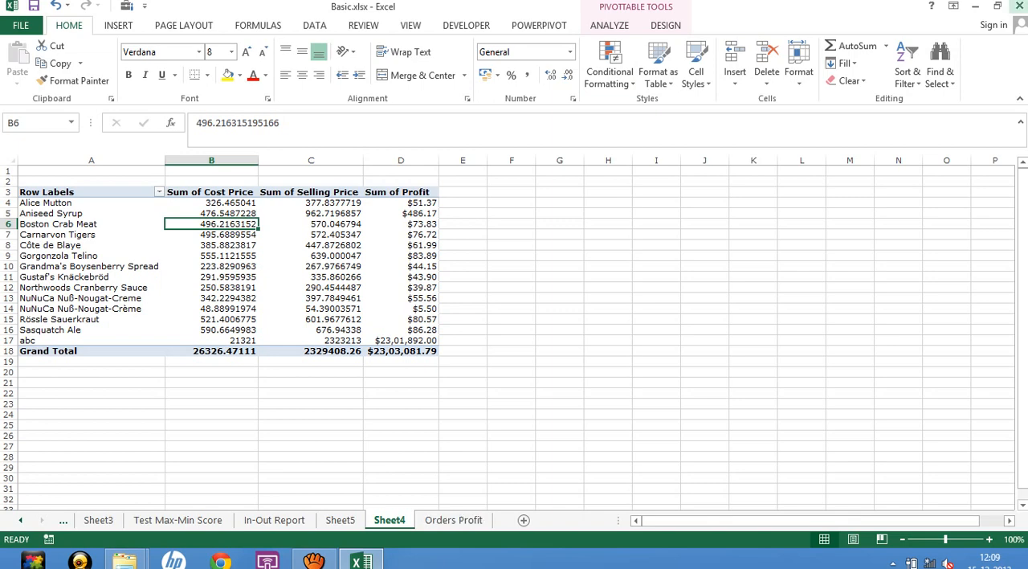
# Close Basic.xlsx and open Access Connection.xlsx from the 6. Pivot Tables folder.
pyautogui.click(1018, 7)
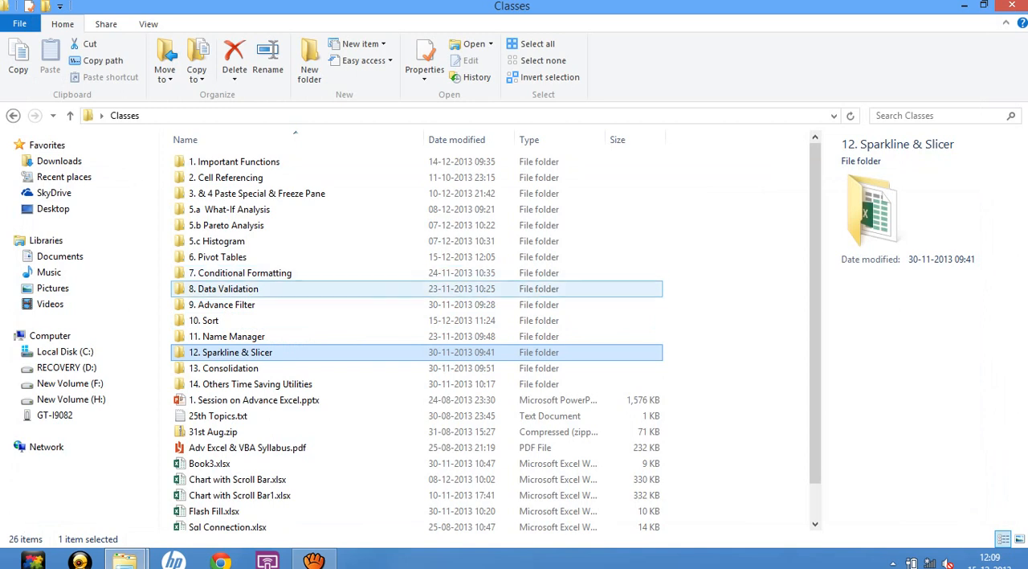
pyautogui.doubleClick(217, 257)
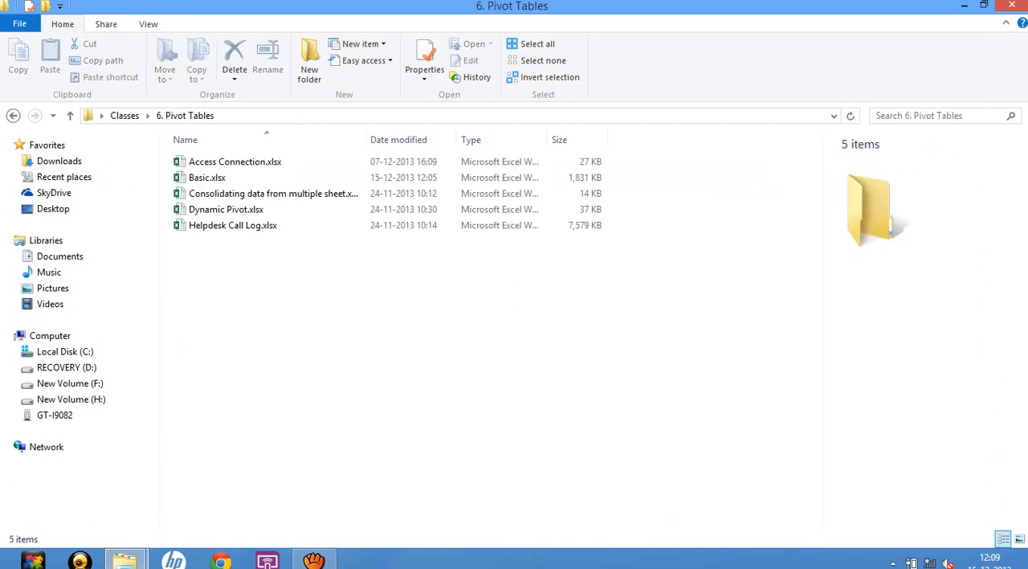
pyautogui.click(234, 161)
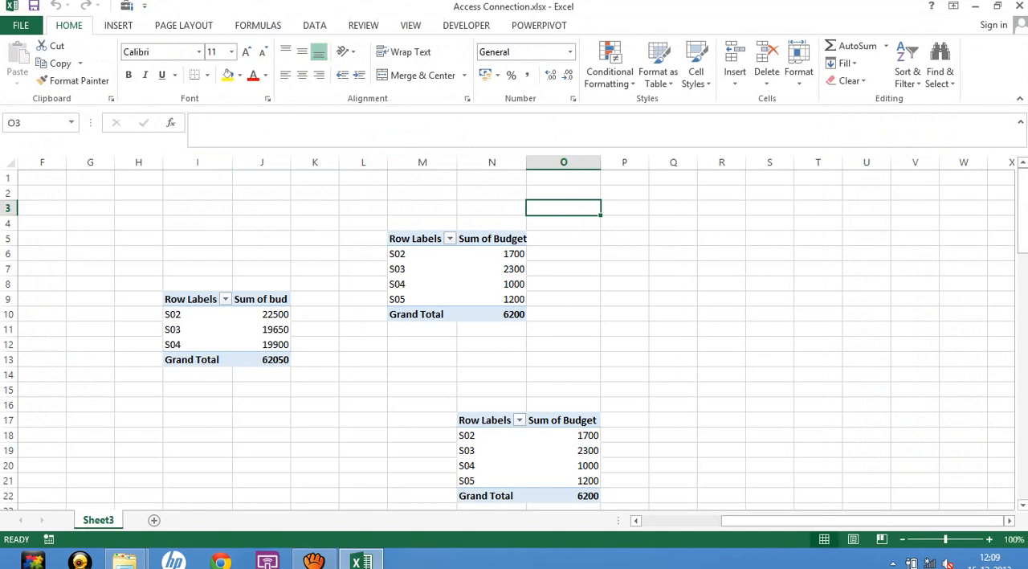
# Add a blank worksheet to the workbook and delete Sheet3 with its old PivotTables.
pyautogui.rightClick(101, 520)
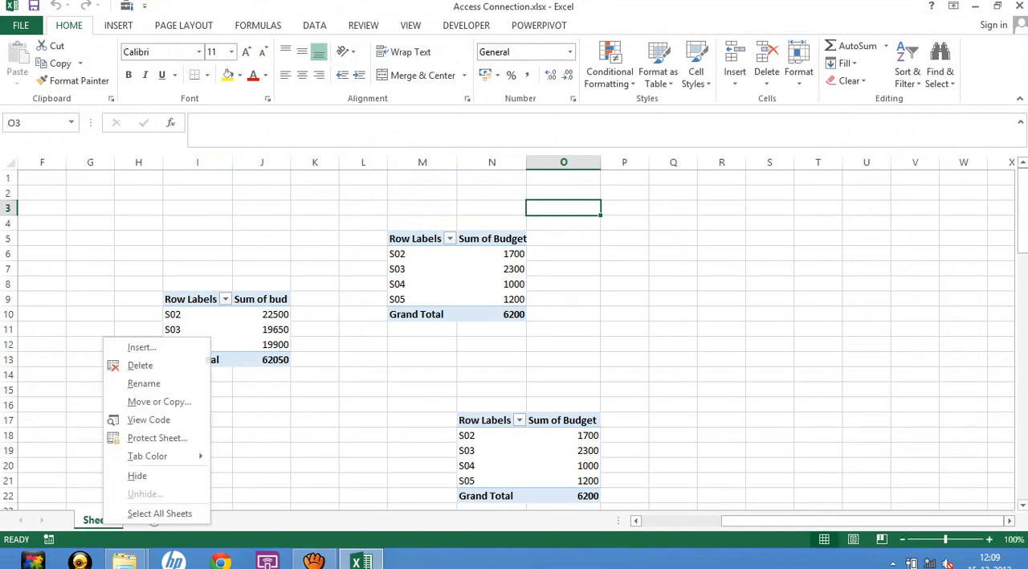
pyautogui.click(139, 365)
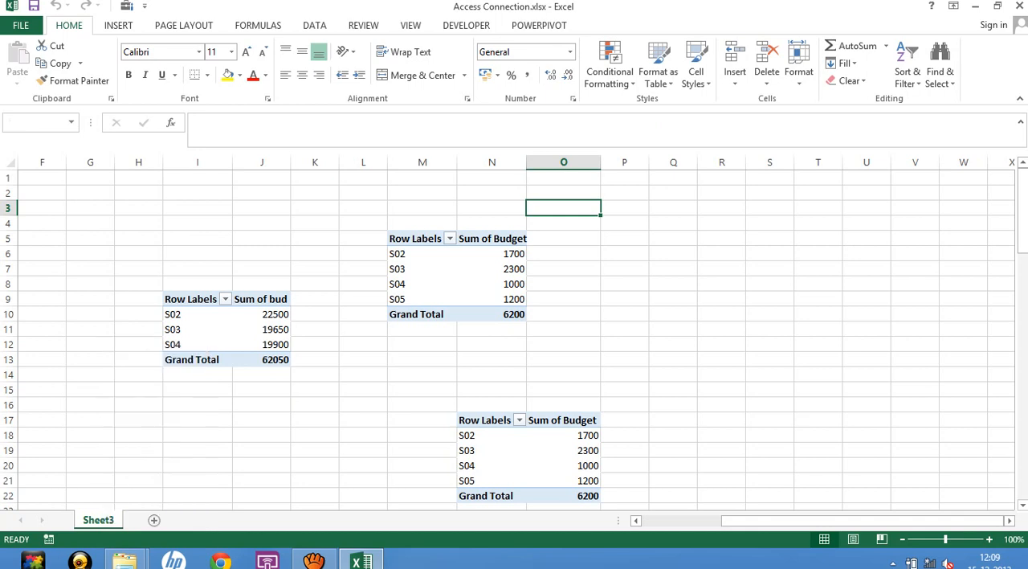
pyautogui.click(530, 321)
pyautogui.click(154, 520)
pyautogui.rightClick(98, 520)
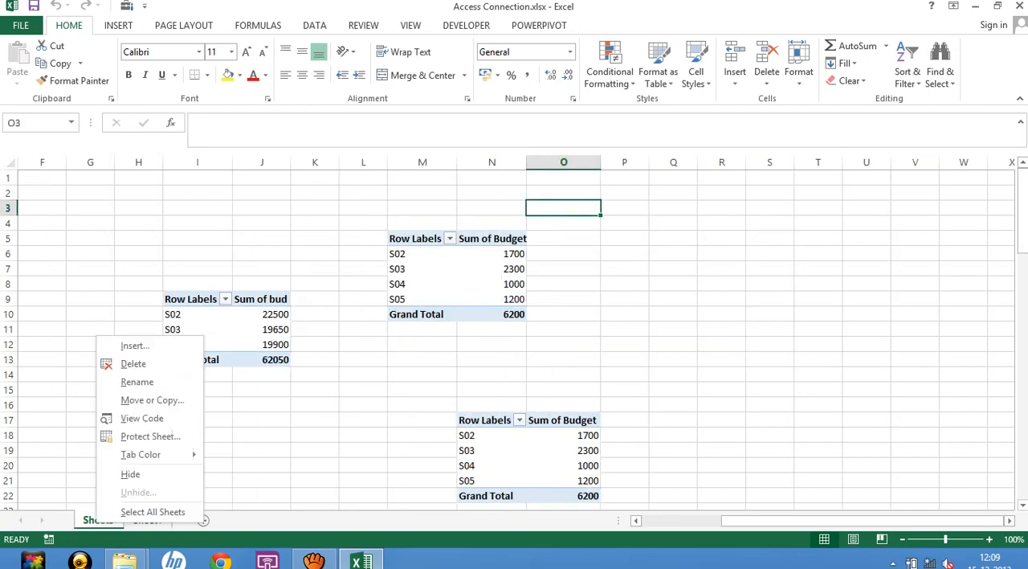
pyautogui.click(133, 363)
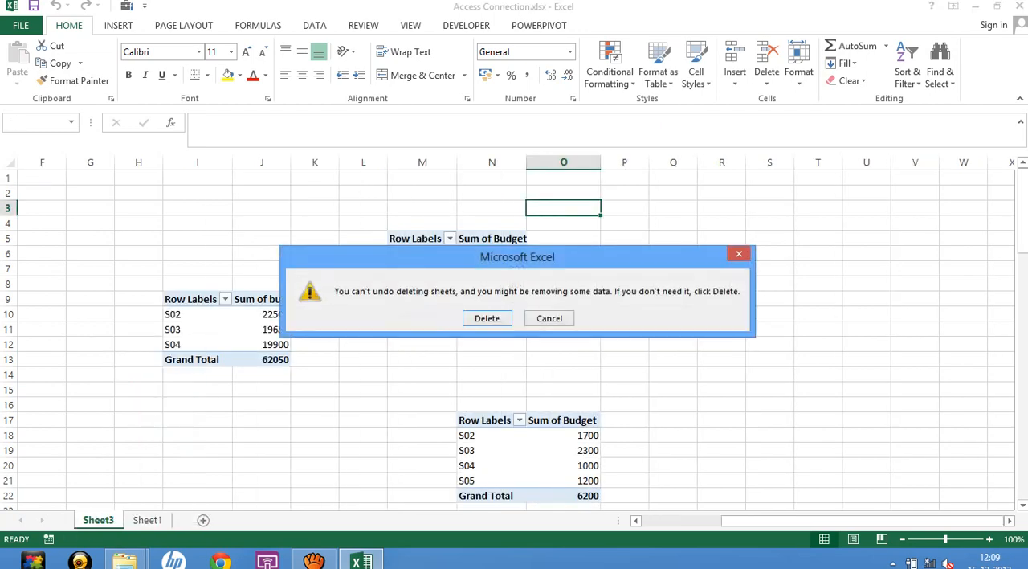
pyautogui.click(487, 318)
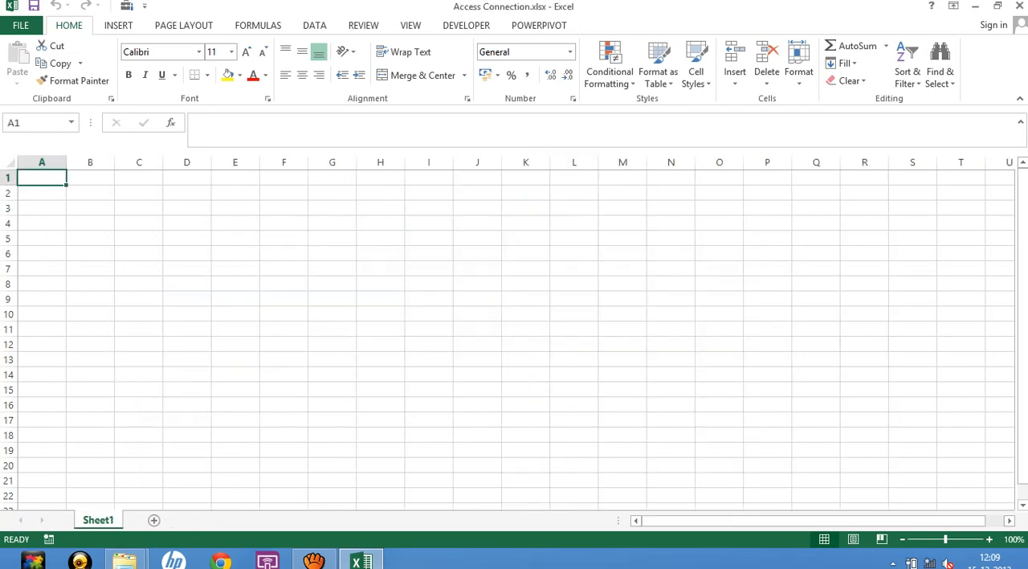
# Start the PivotTable and PivotChart Wizard from cell E12 and choose an external data source for a PivotTable.
pyautogui.click(138, 315)
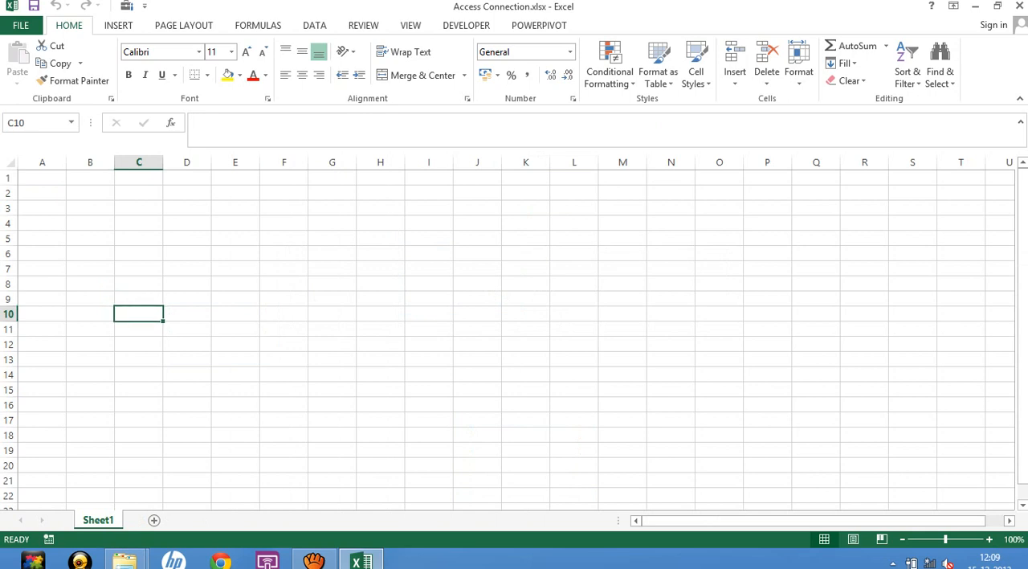
pyautogui.click(187, 253)
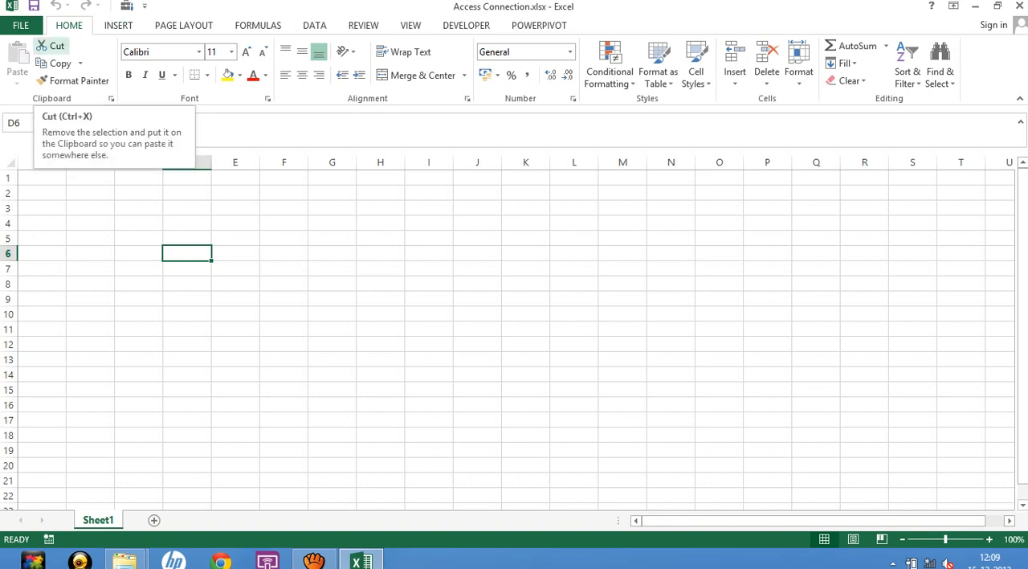
pyautogui.click(236, 344)
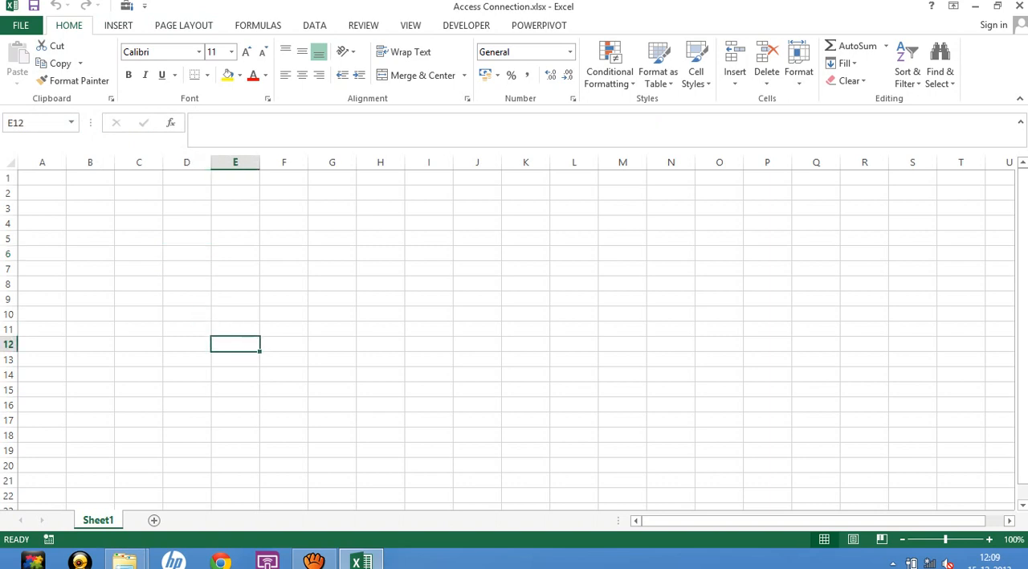
pyautogui.hotkey('alt', 'd')
pyautogui.press('p')
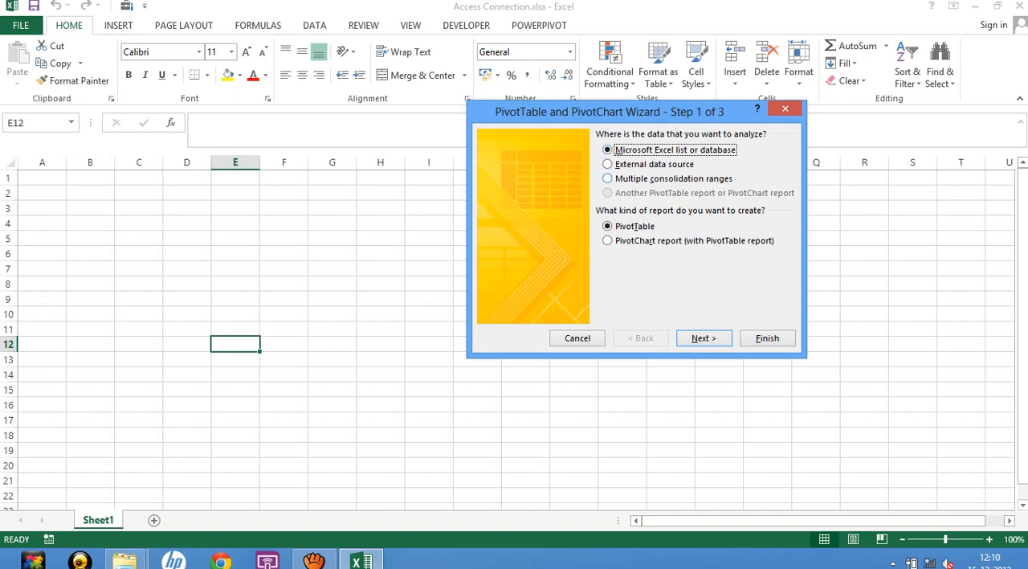
pyautogui.click(631, 164)
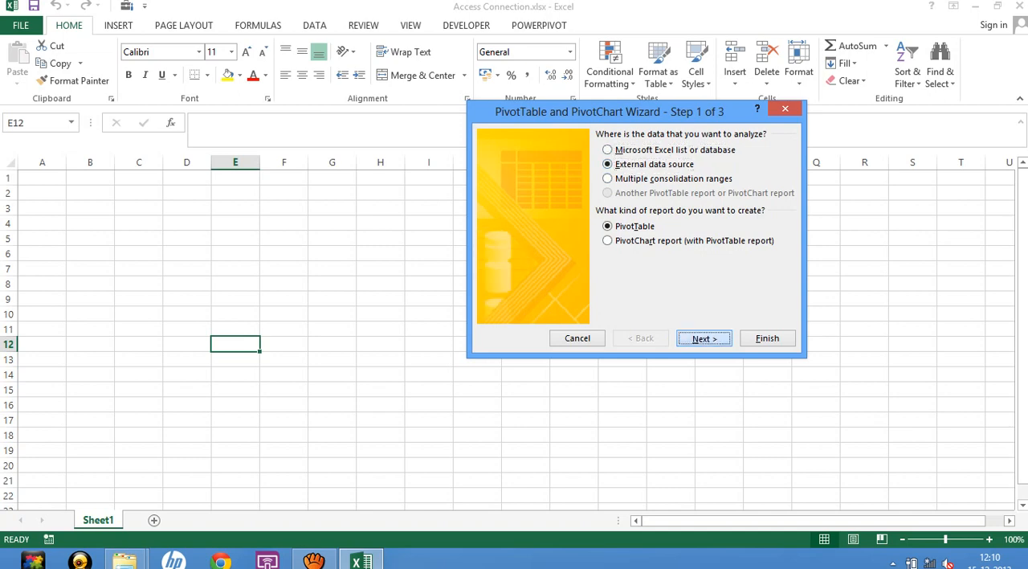
pyautogui.click(703, 337)
# Get the external data through MS Access Database, using the GP.accdb database.
pyautogui.click(534, 221)
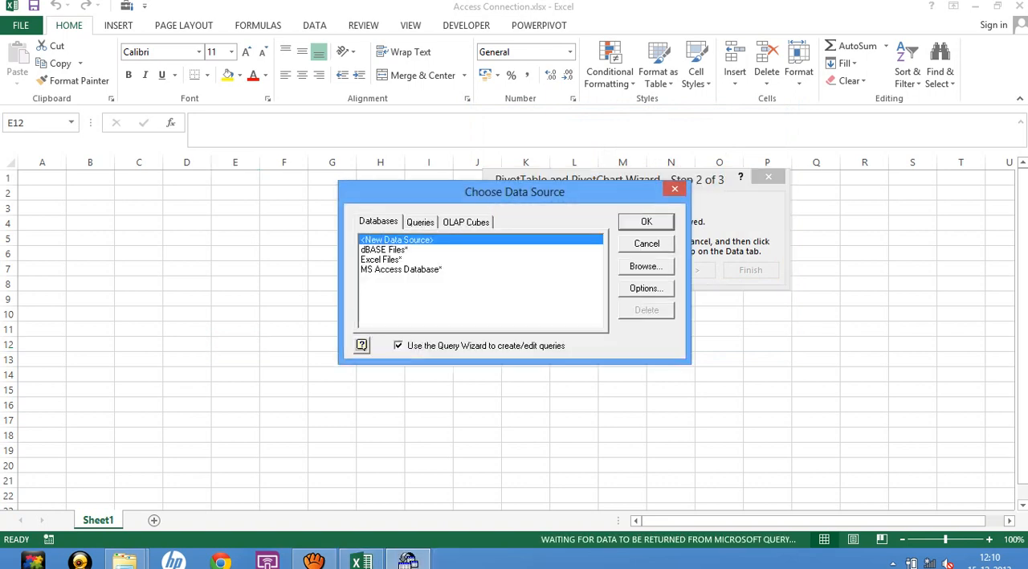
pyautogui.click(401, 269)
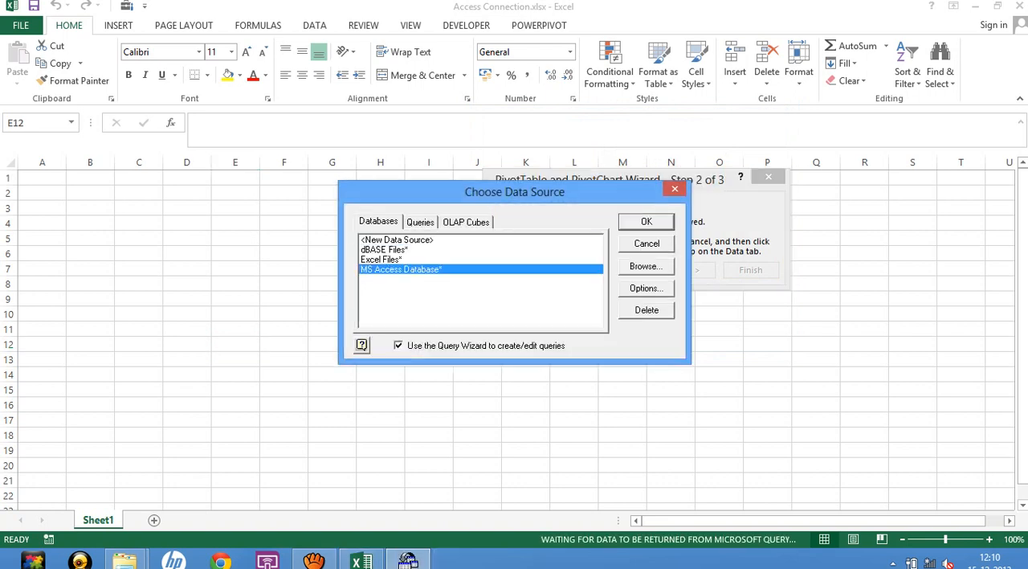
pyautogui.press('Return')
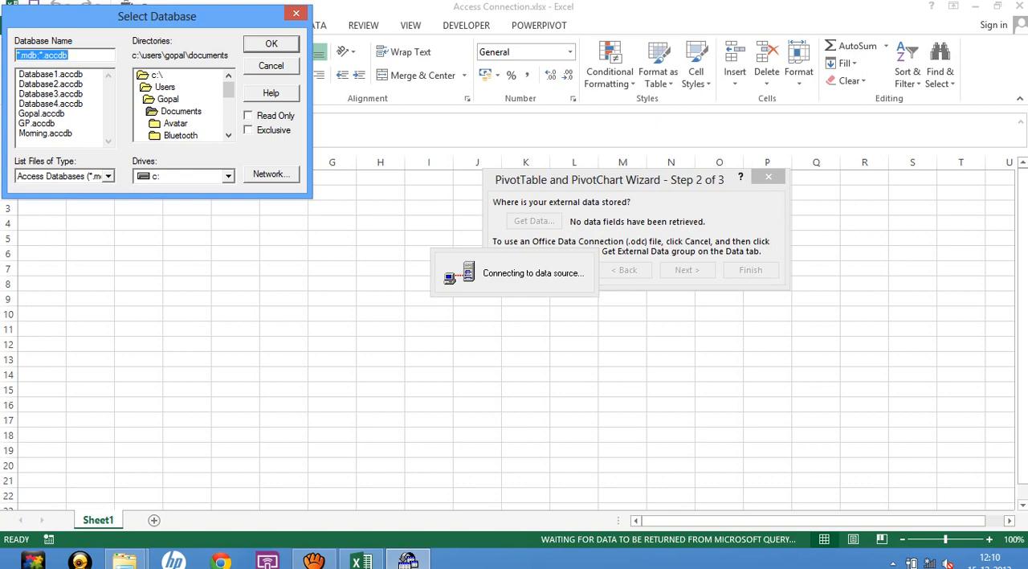
pyautogui.click(37, 123)
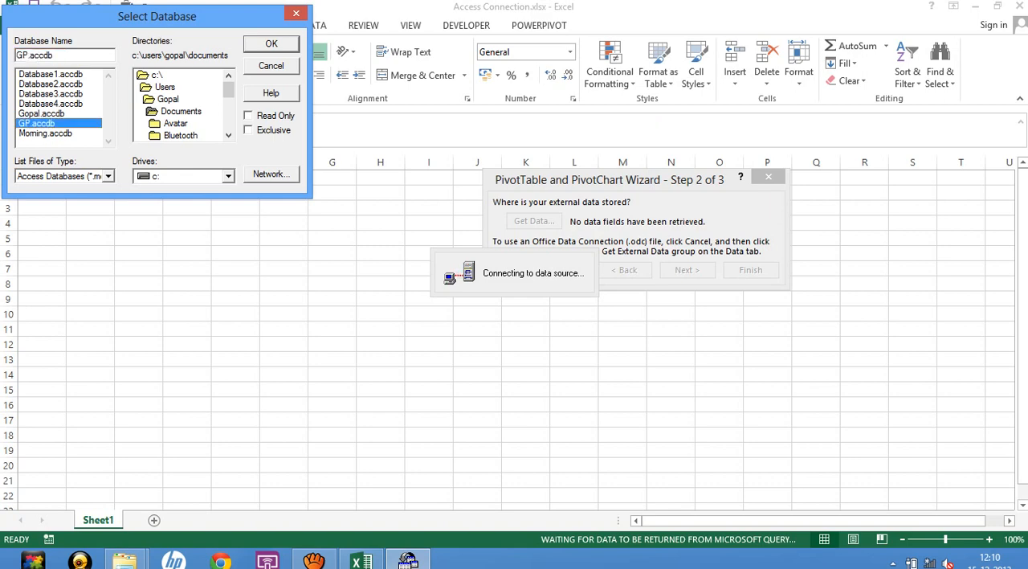
pyautogui.click(272, 44)
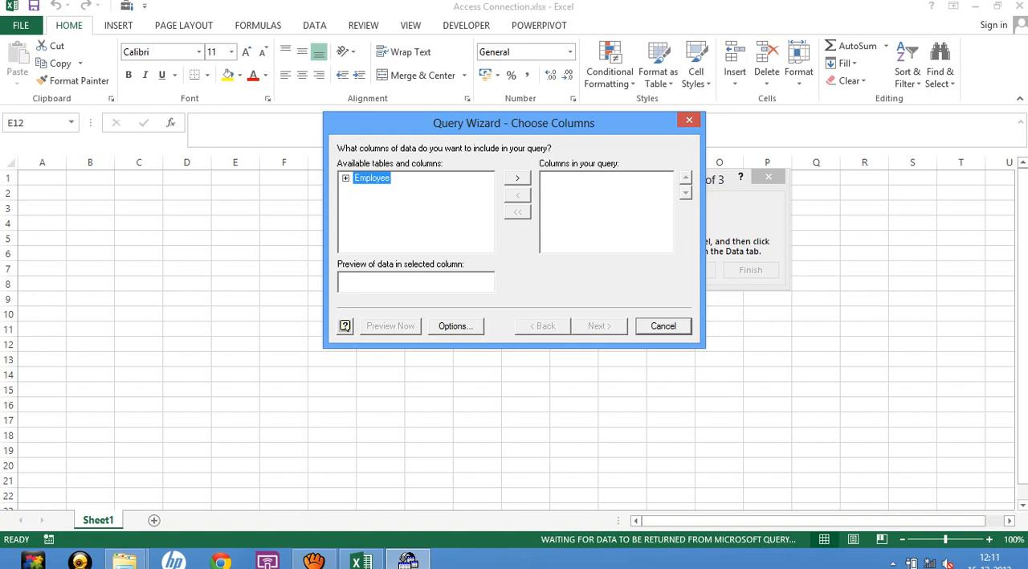
# Review the Employee table's columns and add them all to the query.
pyautogui.click(345, 179)
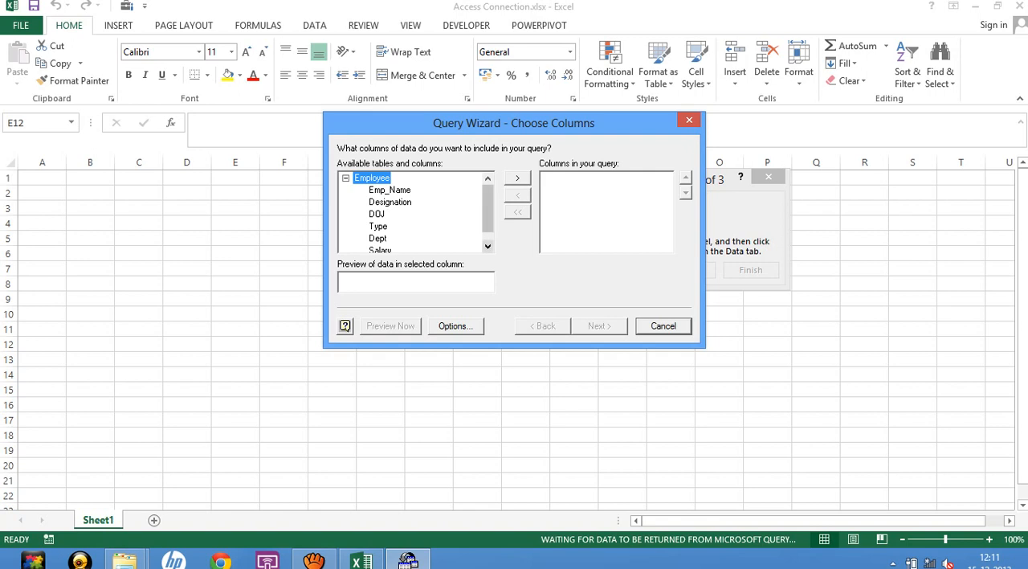
pyautogui.click(487, 247)
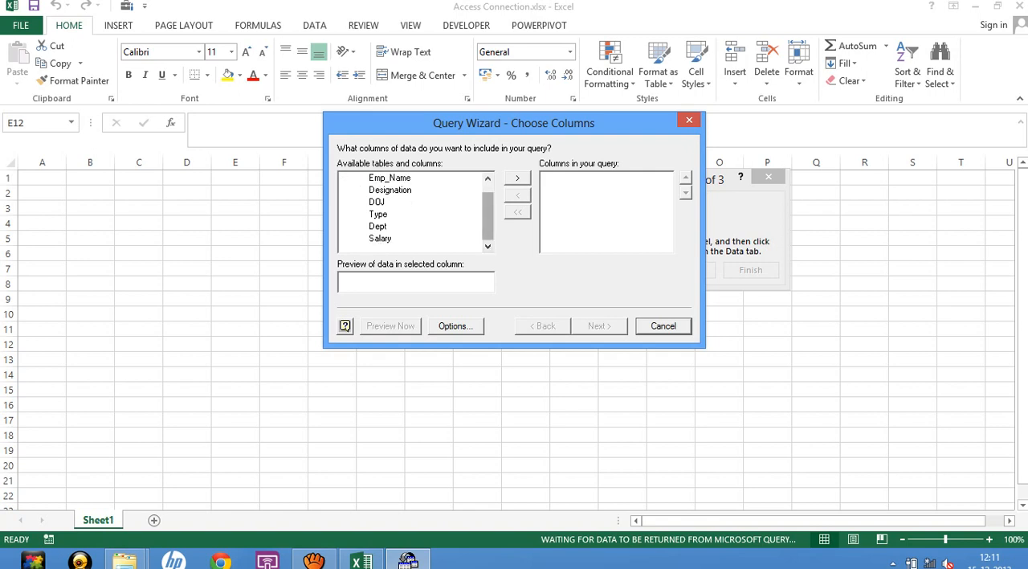
pyautogui.moveTo(487, 217); pyautogui.dragTo(487, 207)
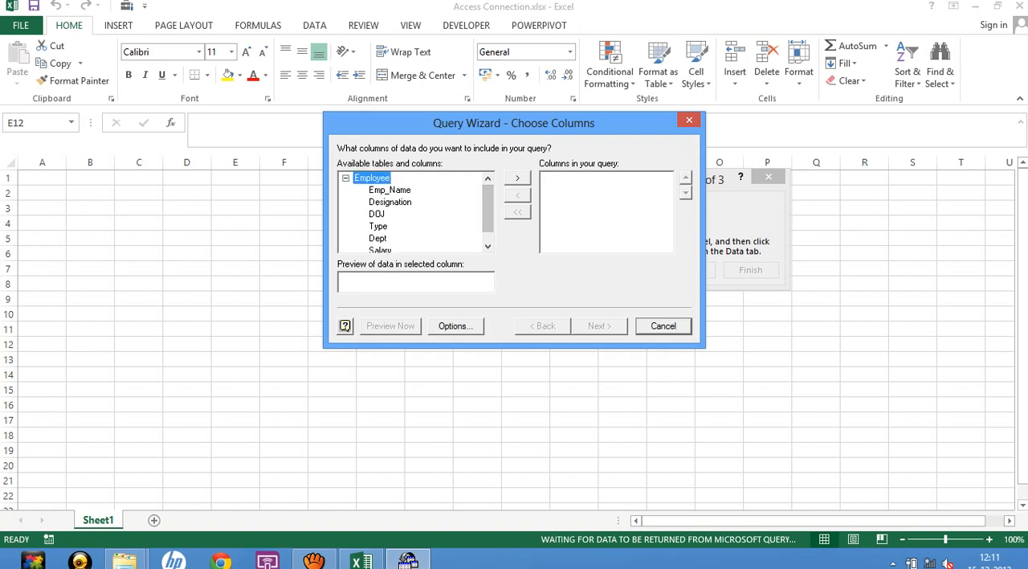
pyautogui.click(345, 178)
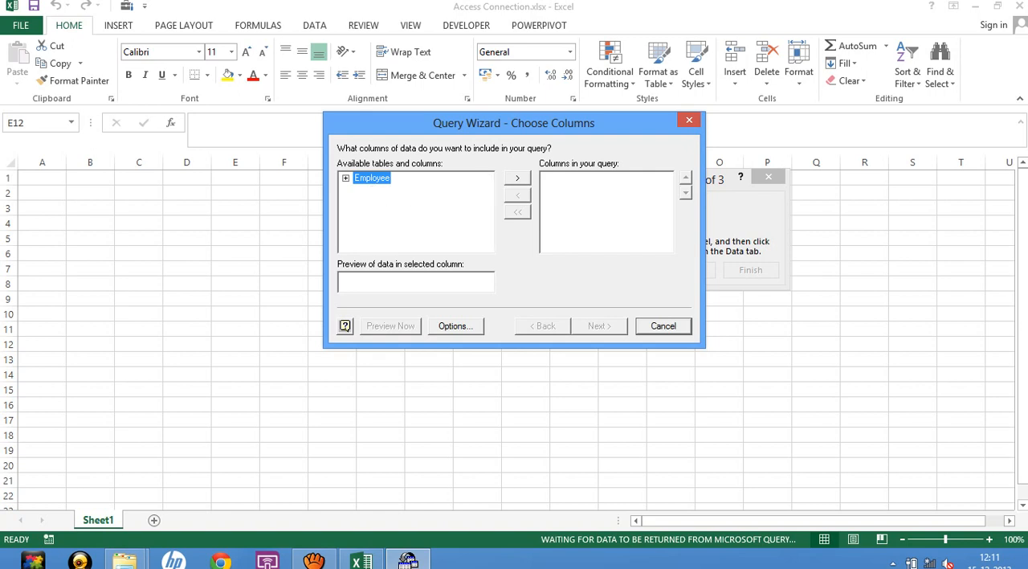
pyautogui.click(517, 179)
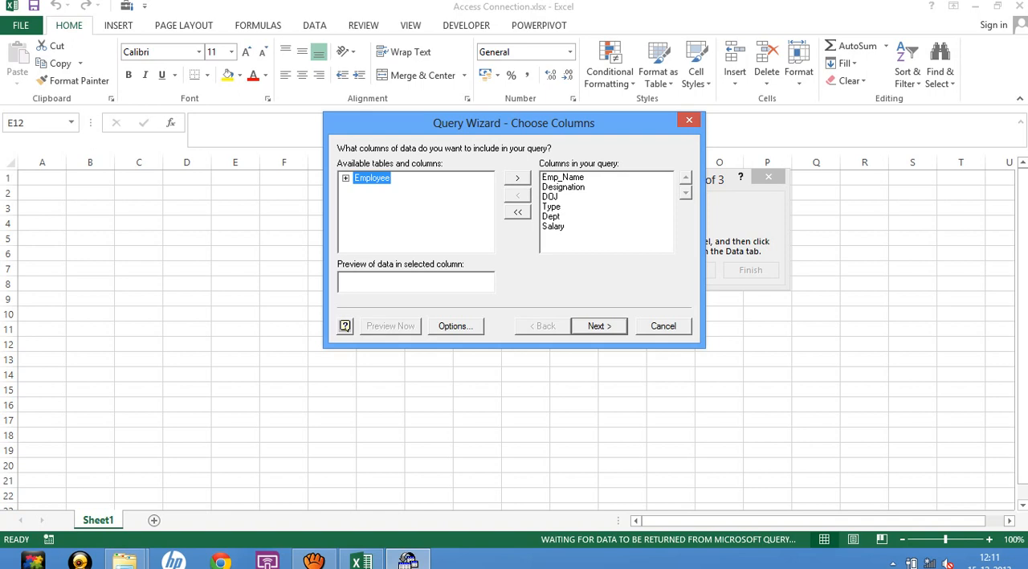
# Finish the Employee query without filtering or sorting, return the data to Excel, and place the PivotTable at E12 of the existing worksheet.
pyautogui.click(600, 326)
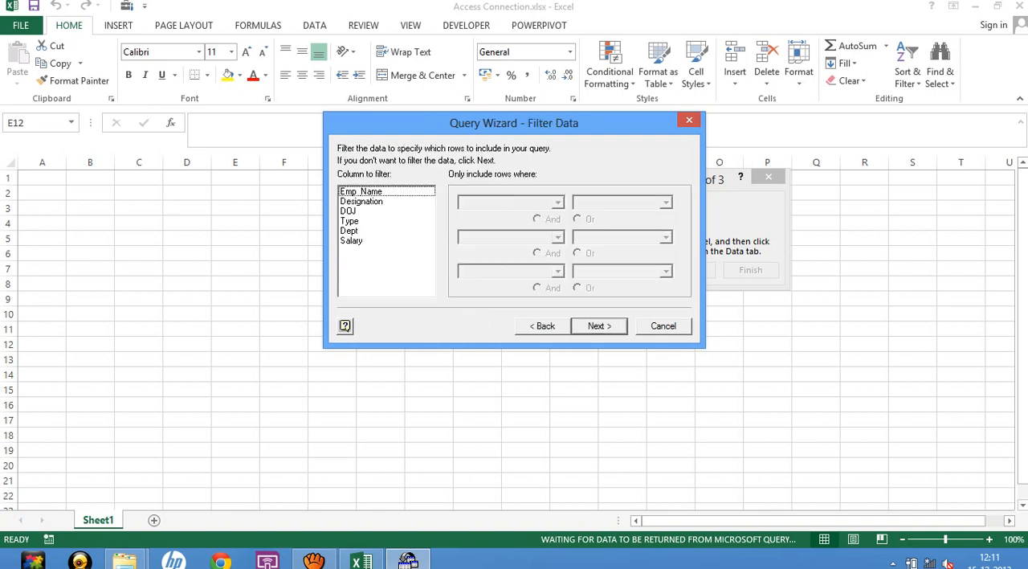
pyautogui.click(600, 326)
pyautogui.click(600, 326)
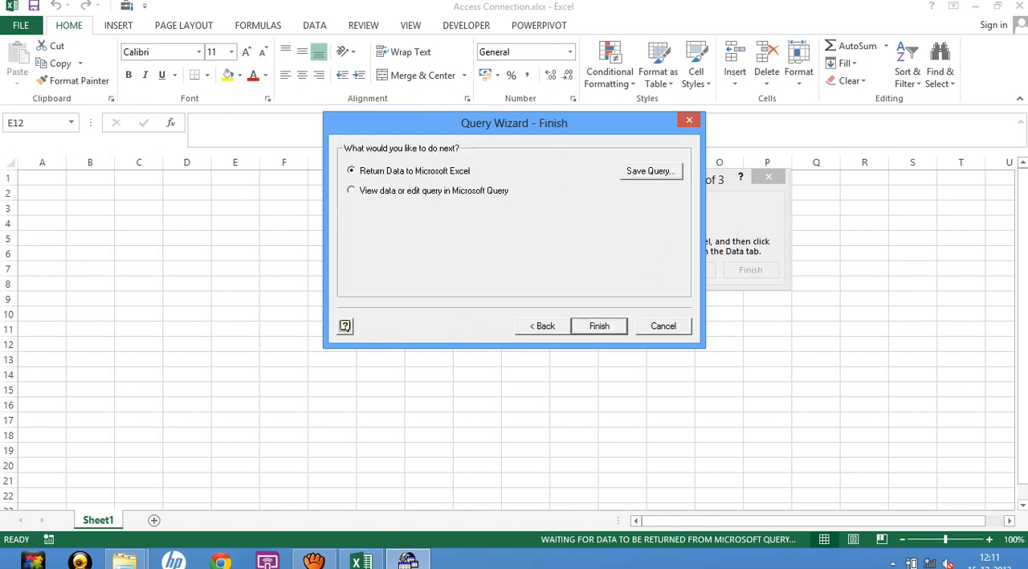
pyautogui.click(599, 327)
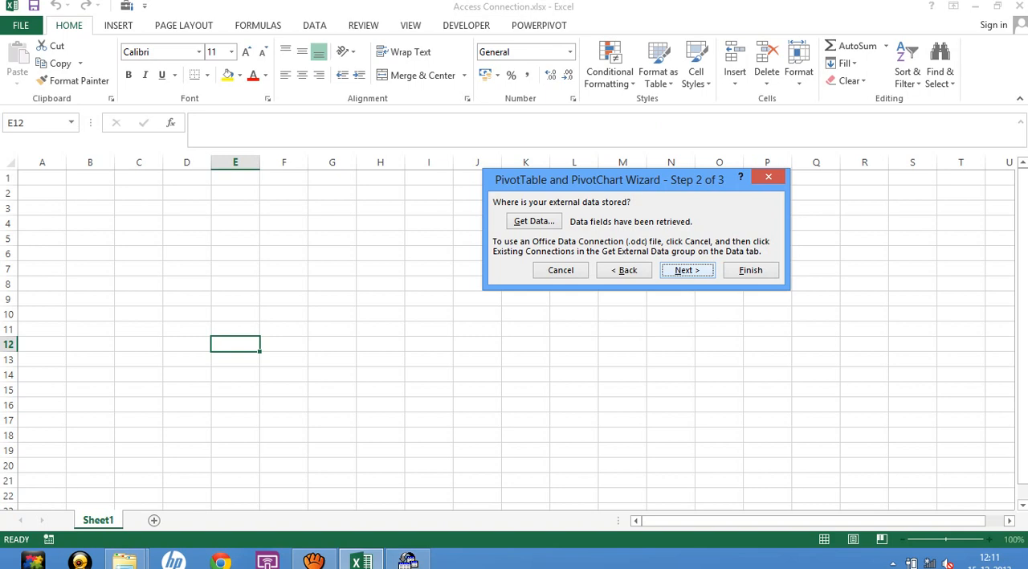
pyautogui.press('Return')
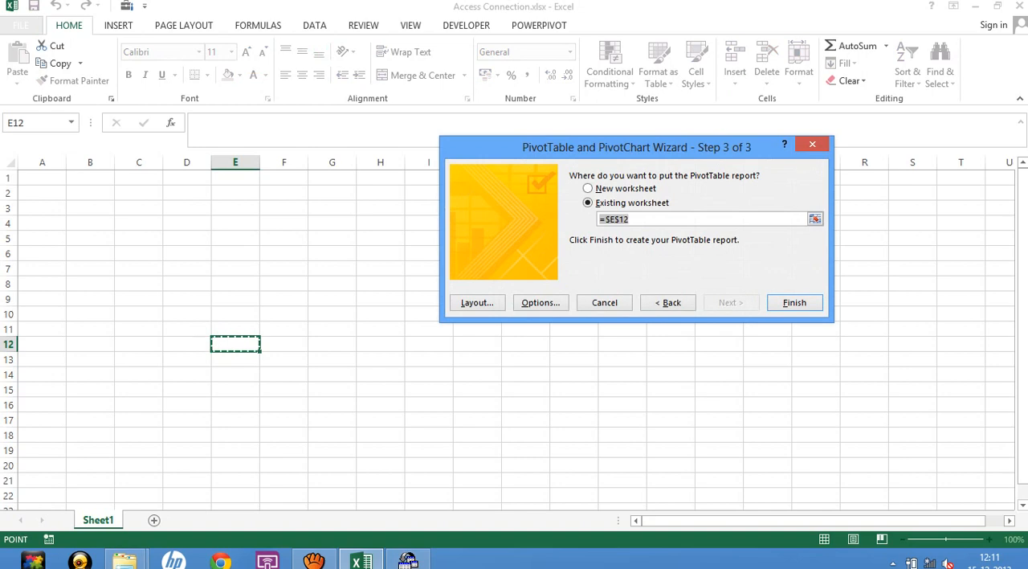
pyautogui.press('Return')
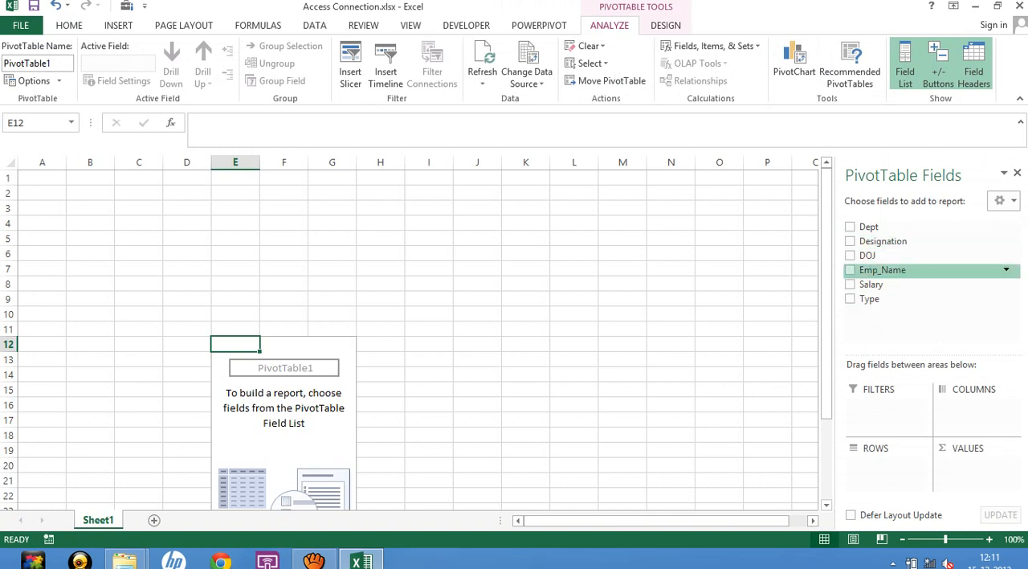
# Add Emp_Name as the row field and Salary as the summed value field of the PivotTable, and look through the rows.
pyautogui.click(850, 270)
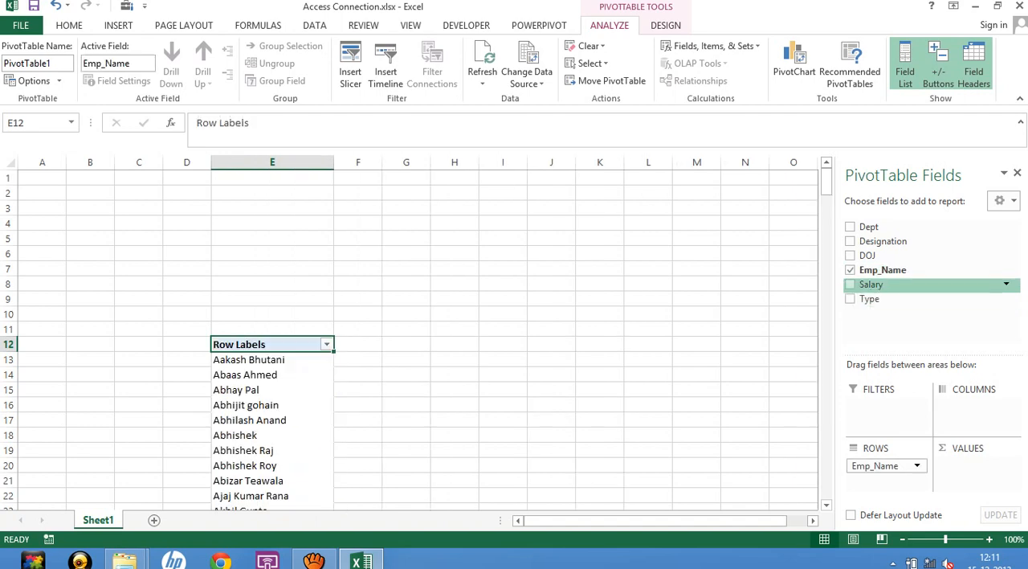
pyautogui.click(850, 284)
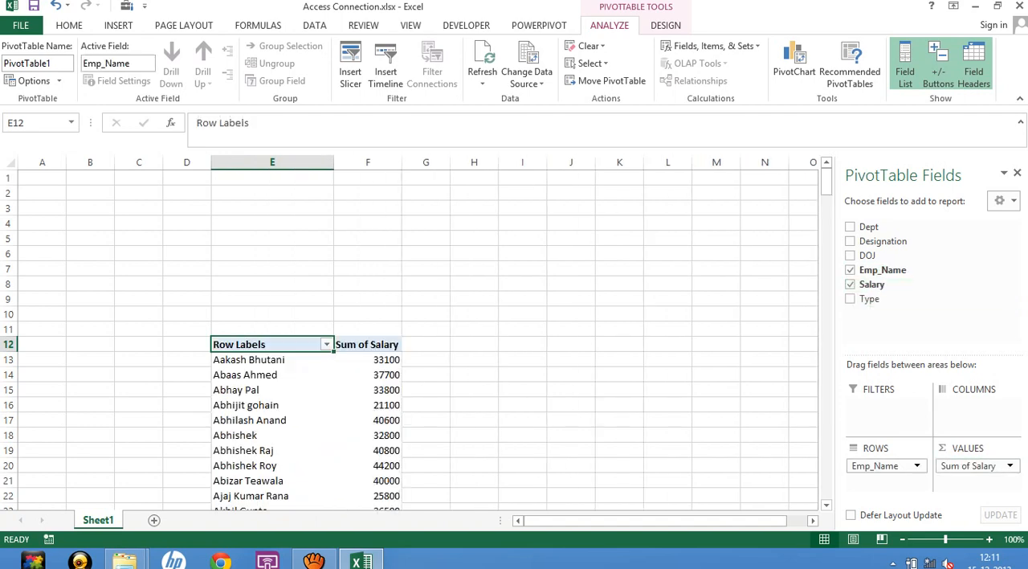
pyautogui.click(717, 436)
pyautogui.scroll(-3, 717, 436)
pyautogui.click(273, 344)
pyautogui.scroll(-6, 272, 345)
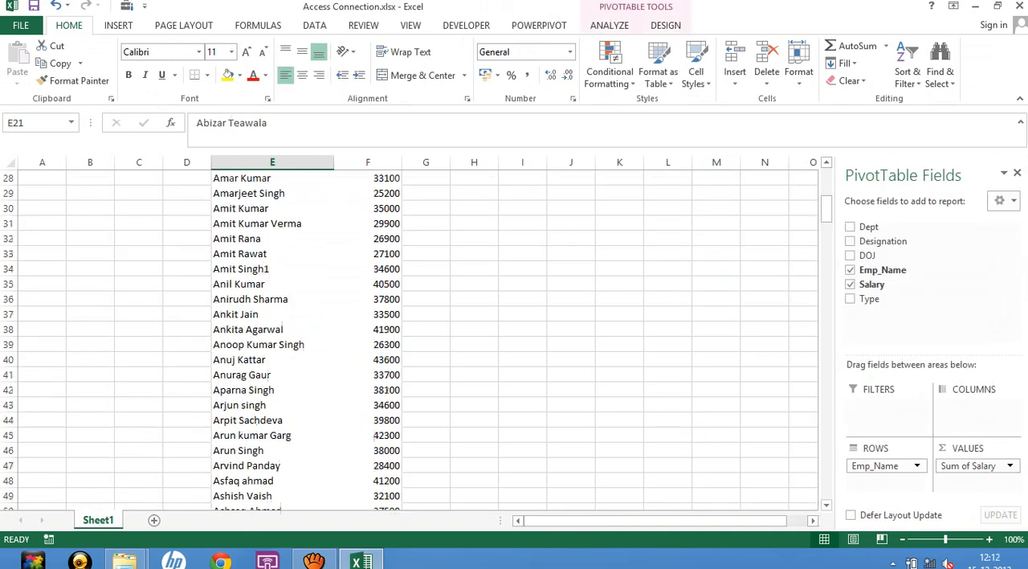
pyautogui.scroll(9, 272, 345)
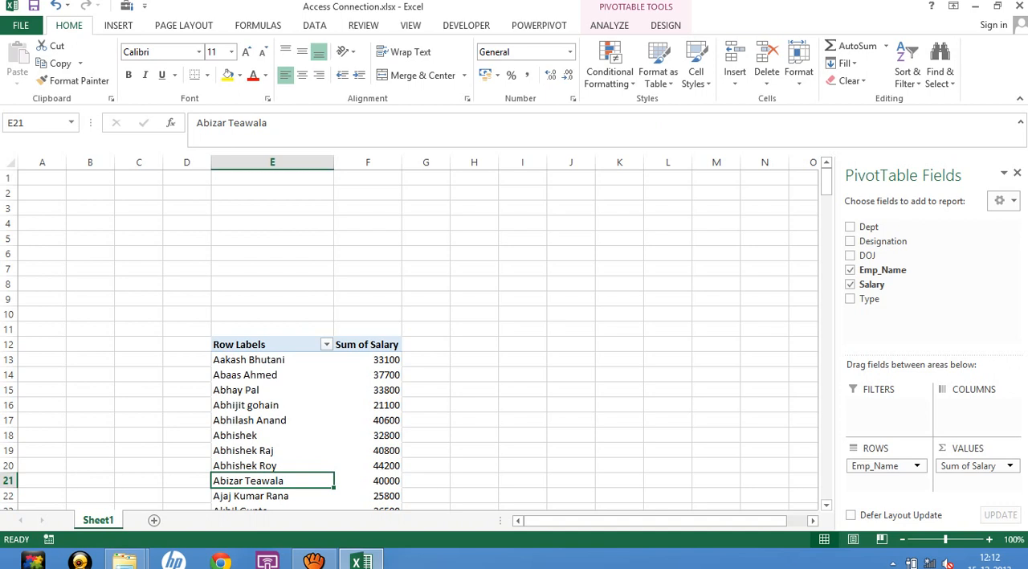
pyautogui.click(426, 284)
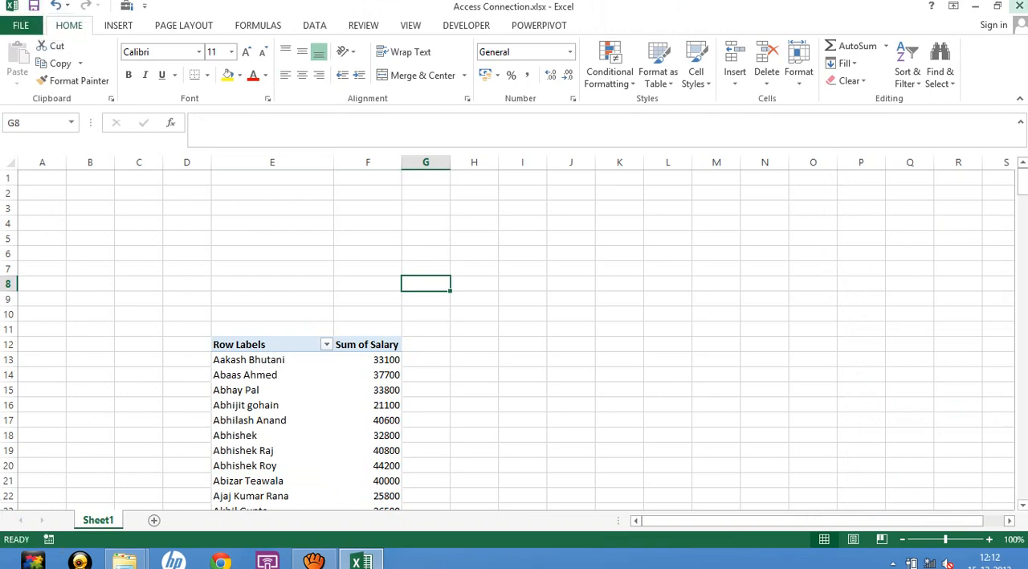
# Close and reopen Access Connection.xlsx from the 6. Pivot Tables folder, and add a blank worksheet to it.
pyautogui.click(1019, 6)
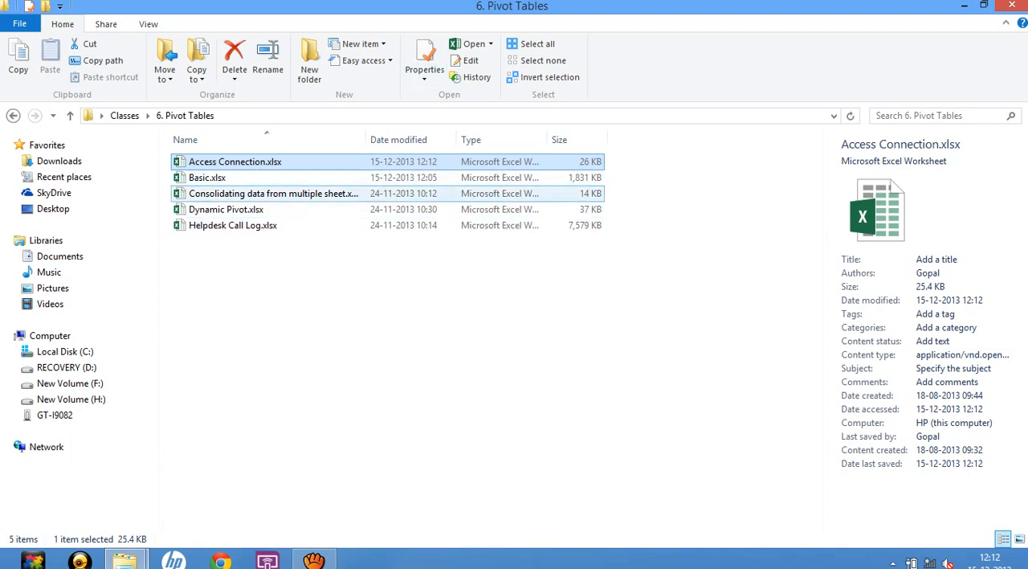
pyautogui.press('Return')
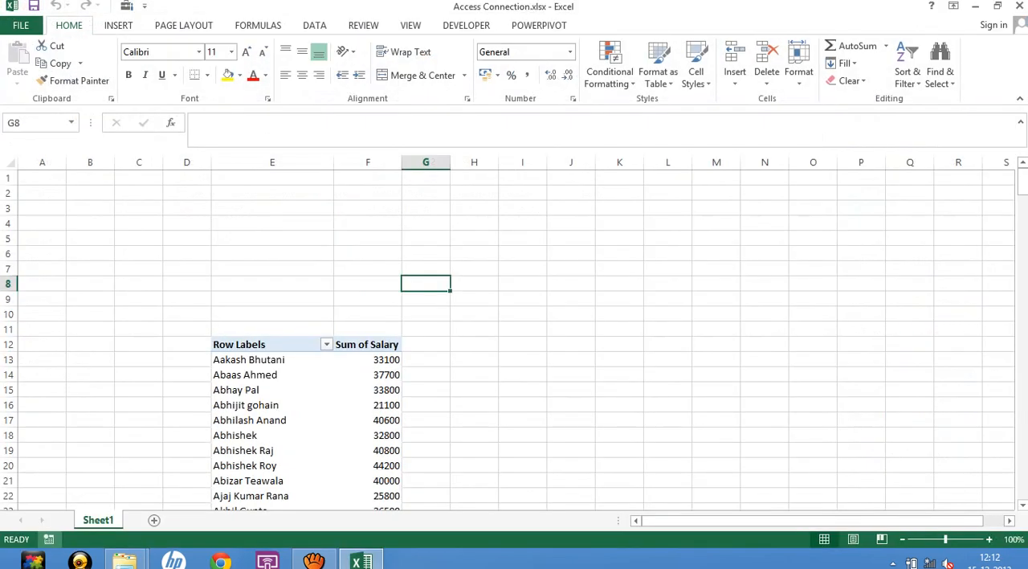
pyautogui.click(154, 521)
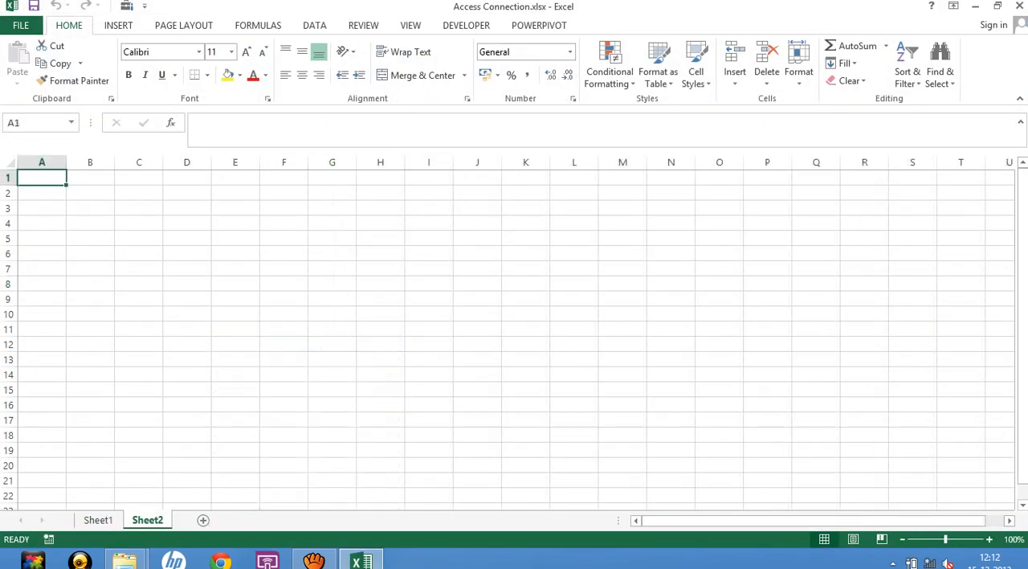
# Start importing external data from SQL Server with cell G5 of Sheet2 selected.
pyautogui.click(138, 330)
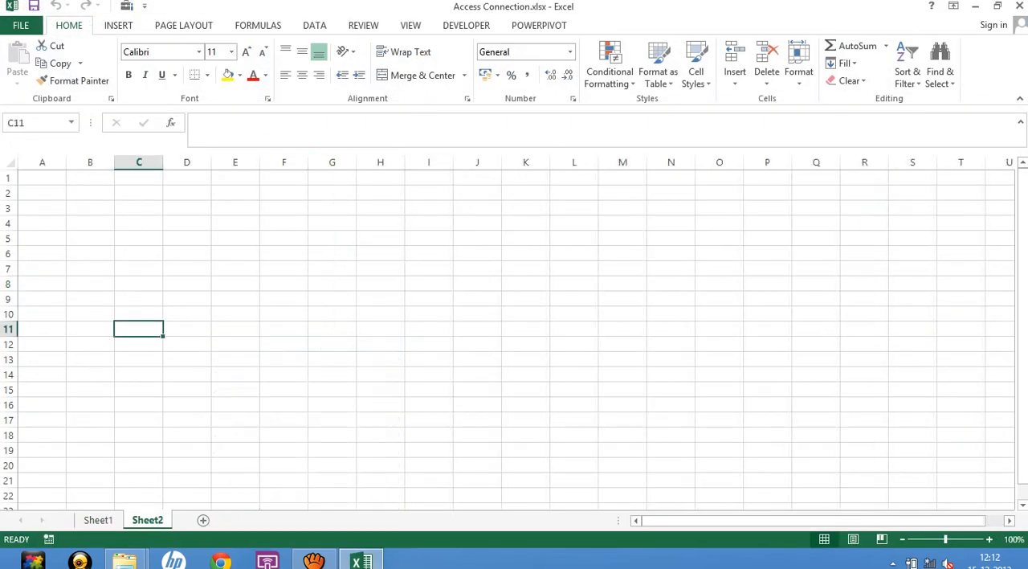
pyautogui.click(332, 239)
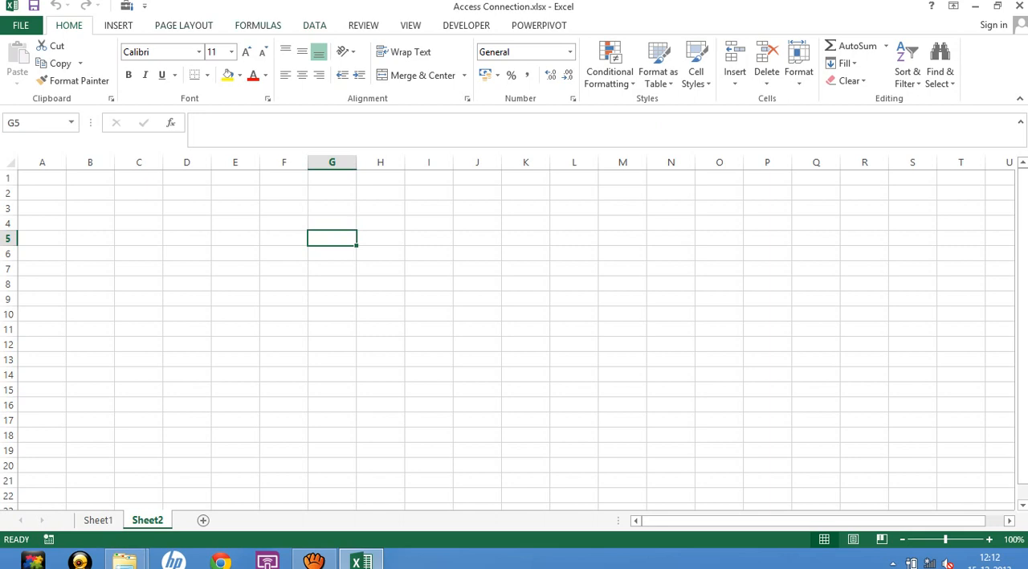
pyautogui.click(314, 25)
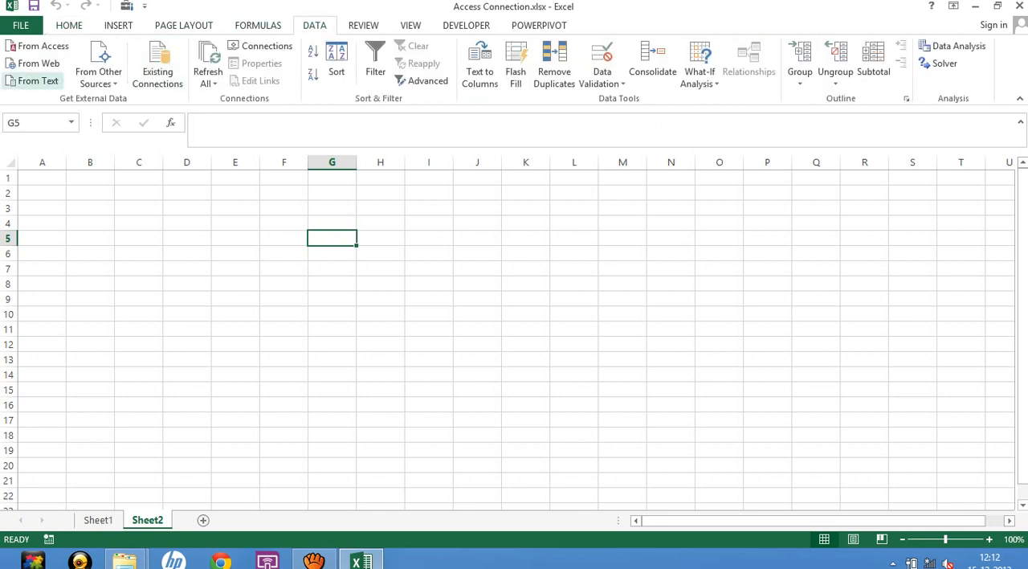
pyautogui.click(99, 73)
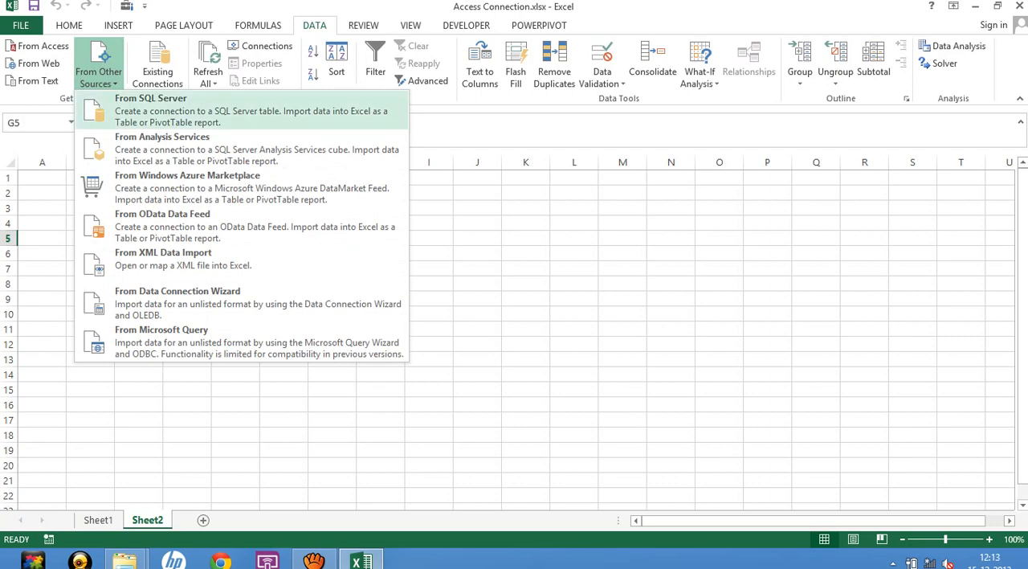
pyautogui.click(151, 104)
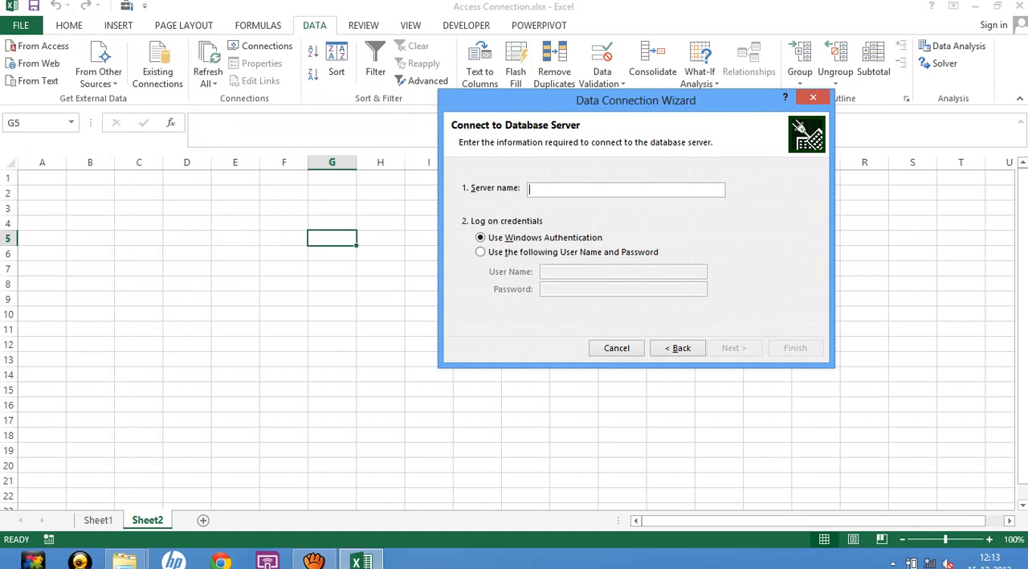
# Switch to SQL Server Management Studio Express and connect to HP\SQLEXPRESS with SQL Server Authentication, entering the sa login's password.
pyautogui.moveTo(124, 561)
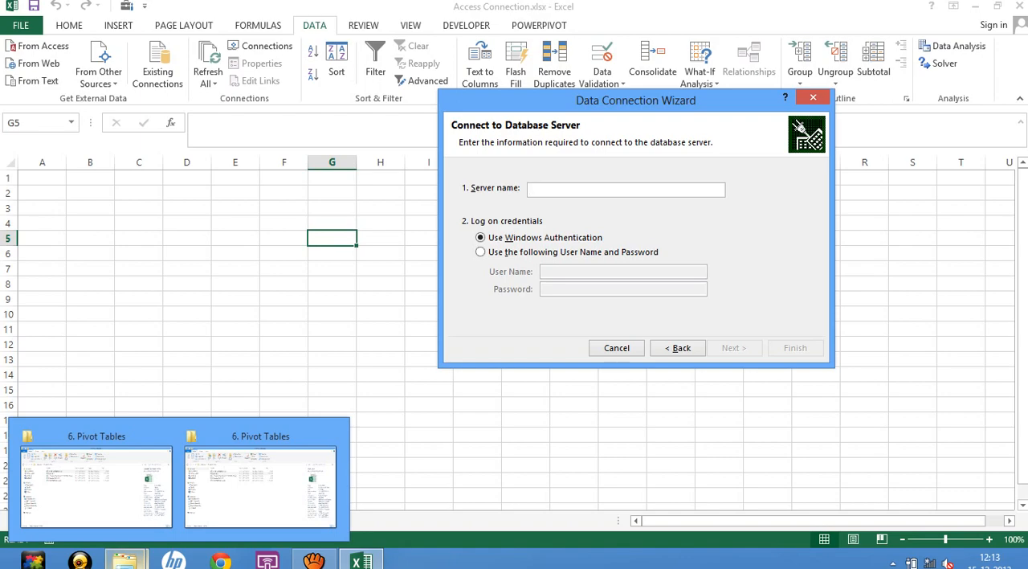
pyautogui.press('super')
pyautogui.write('d')
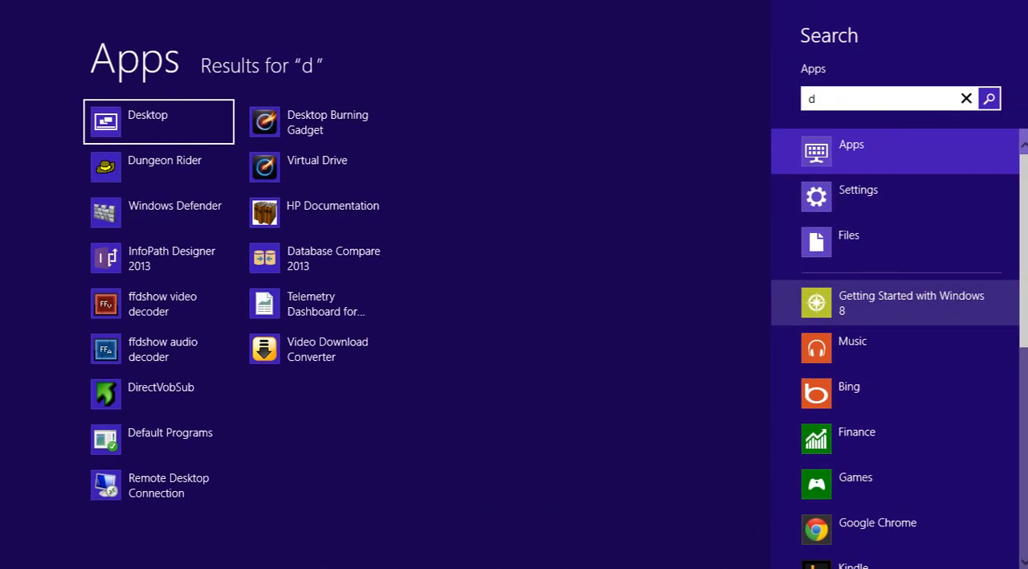
pyautogui.press('BackSpace')
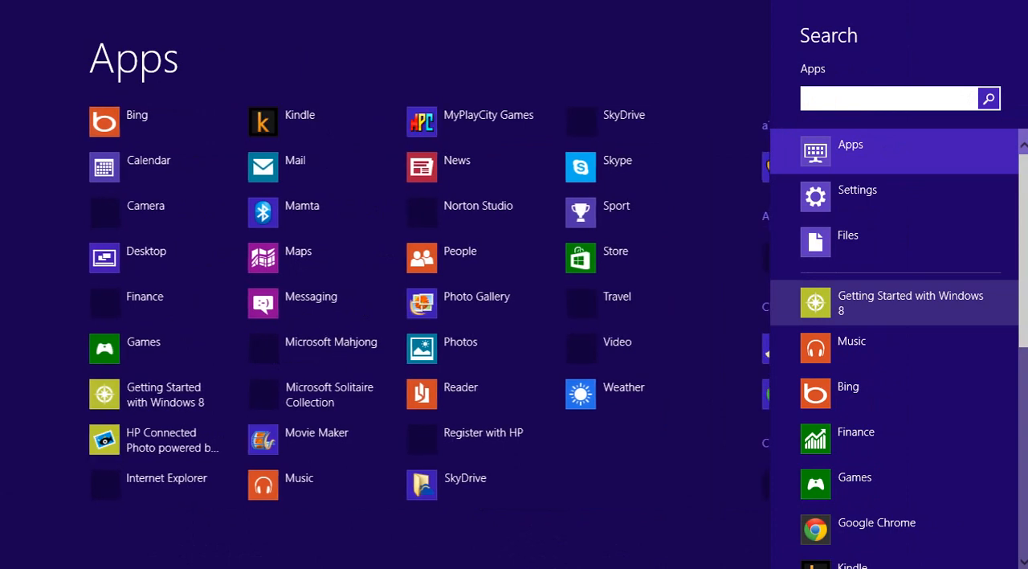
pyautogui.press('Escape')
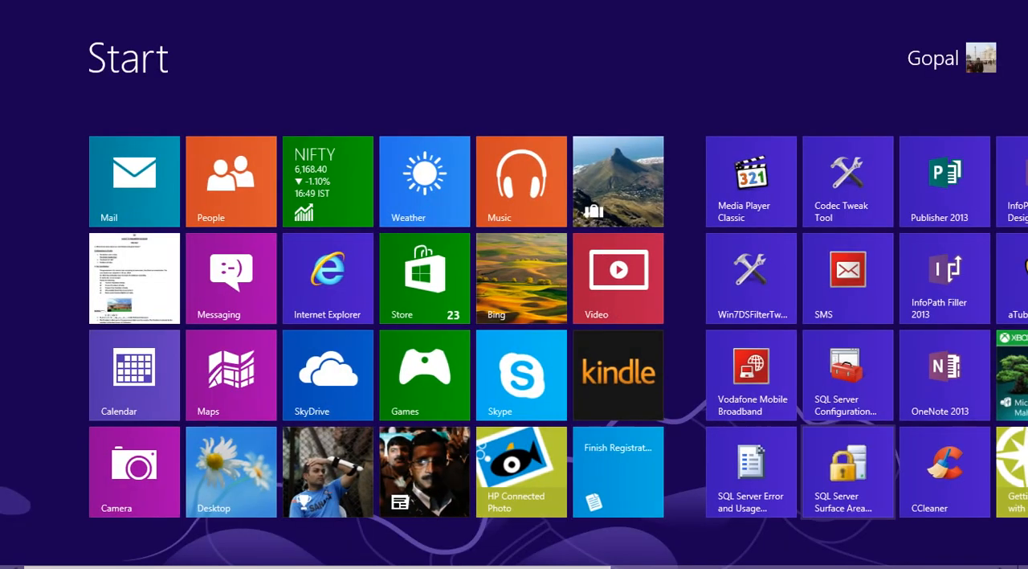
pyautogui.scroll(-5, 179, 278)
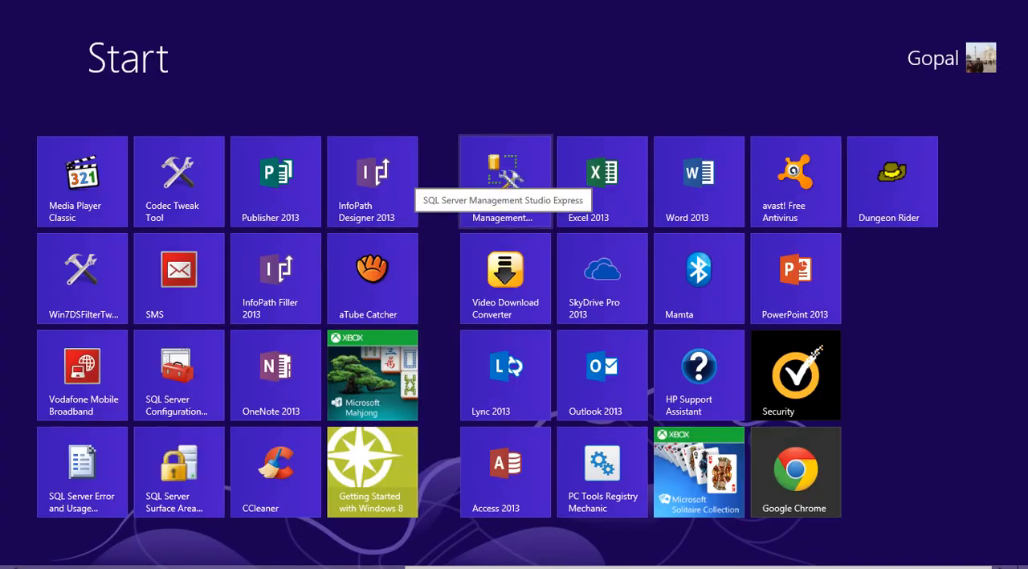
pyautogui.click(505, 178)
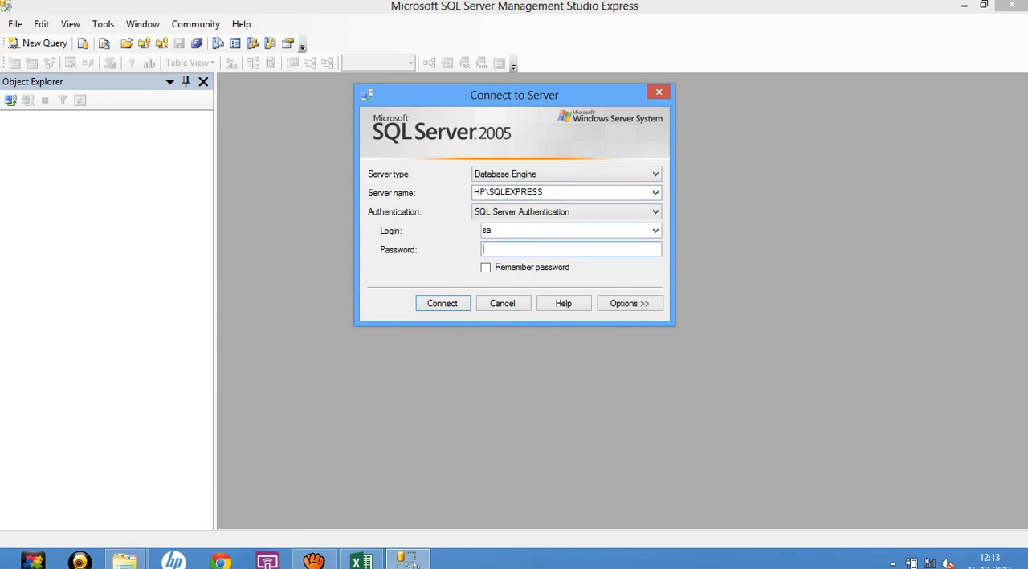
pyautogui.write('****')
pyautogui.press('Return')
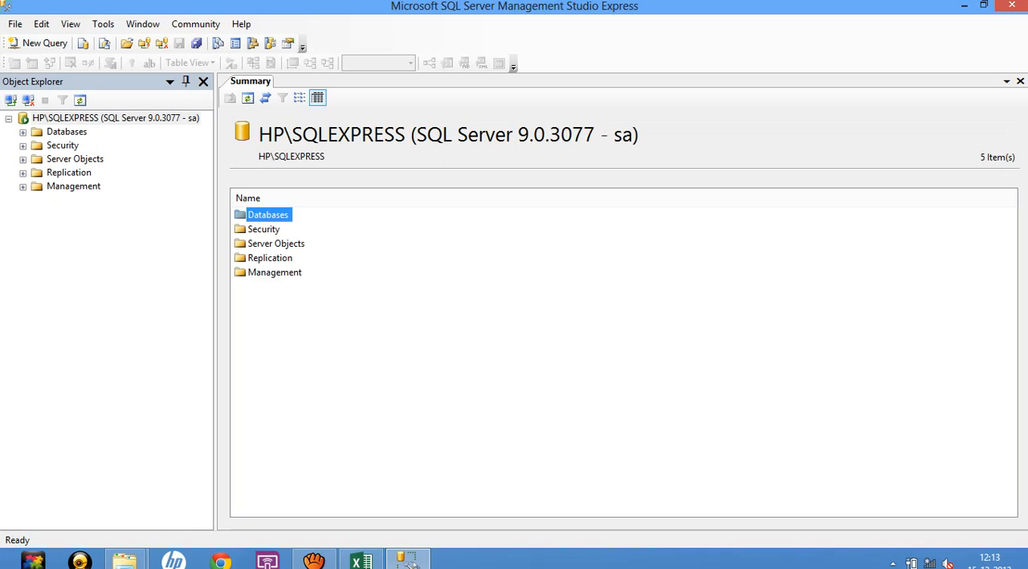
pyautogui.moveTo(406, 135); pyautogui.dragTo(258, 135)
pyautogui.hotkey('ctrl', 'c')
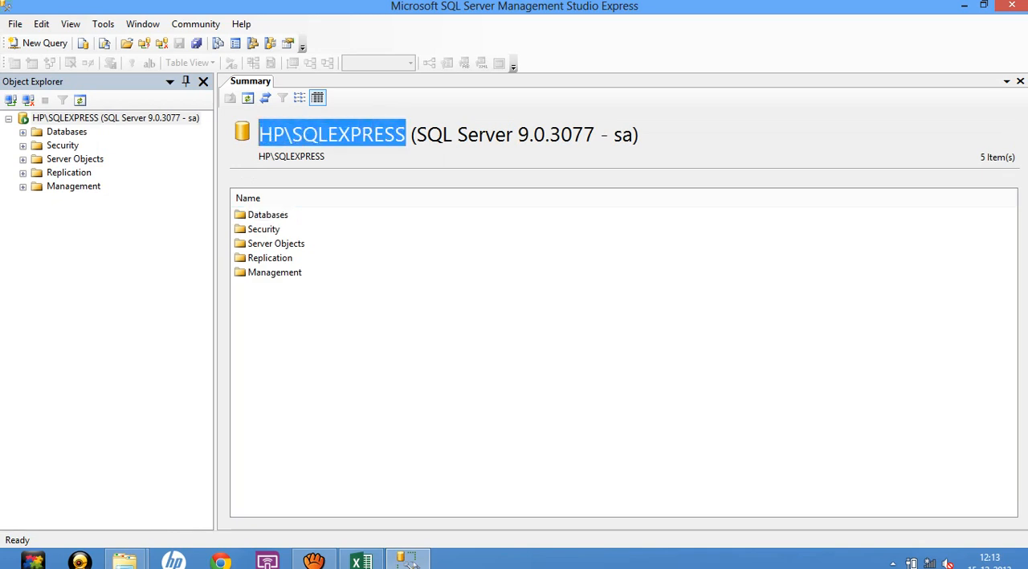
pyautogui.click(410, 562)
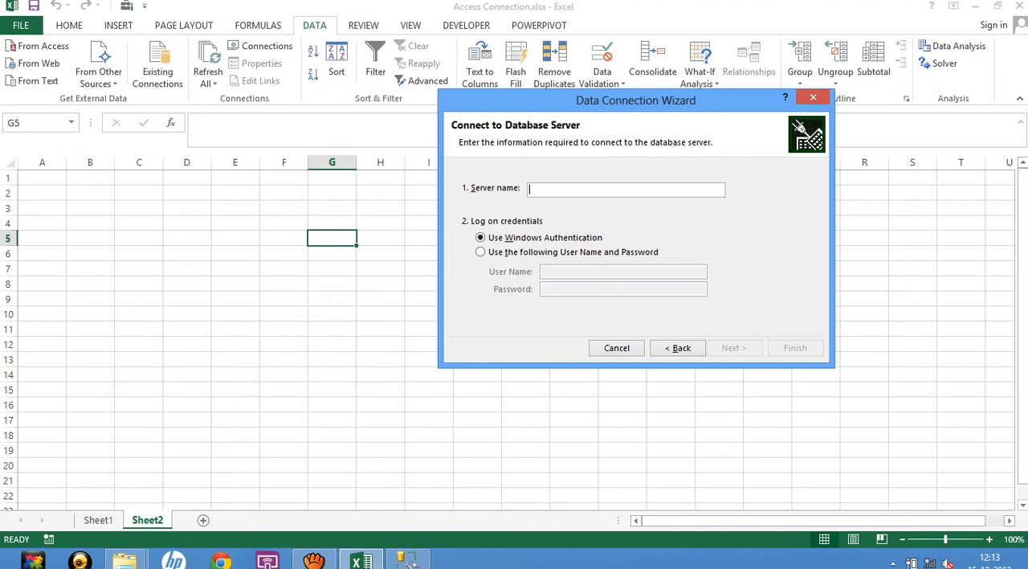
pyautogui.hotkey('ctrl', 'v')
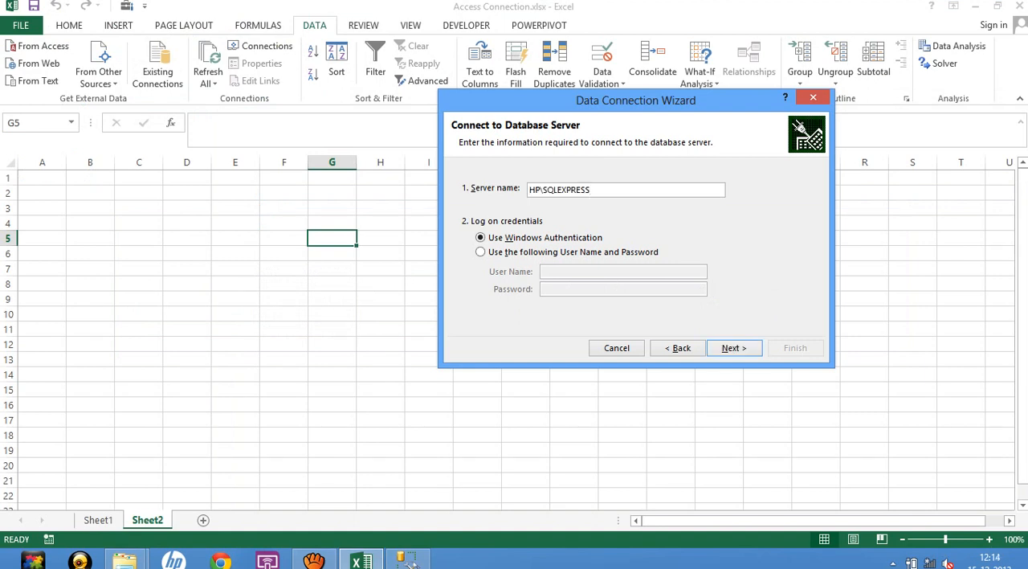
# Log on to the database server with a user name and password, using sa and entering the account password.
pyautogui.click(481, 252)
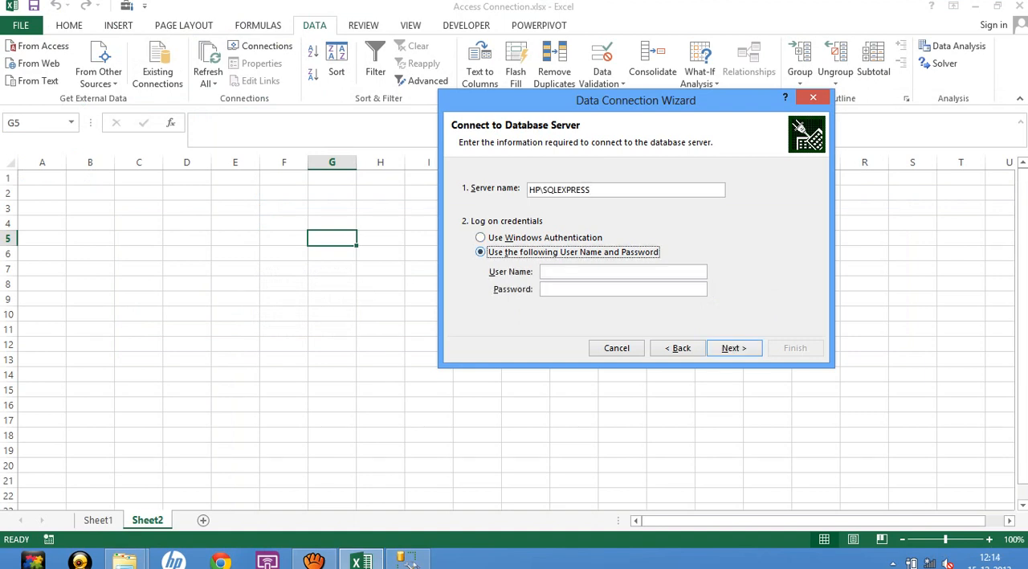
pyautogui.click(563, 271)
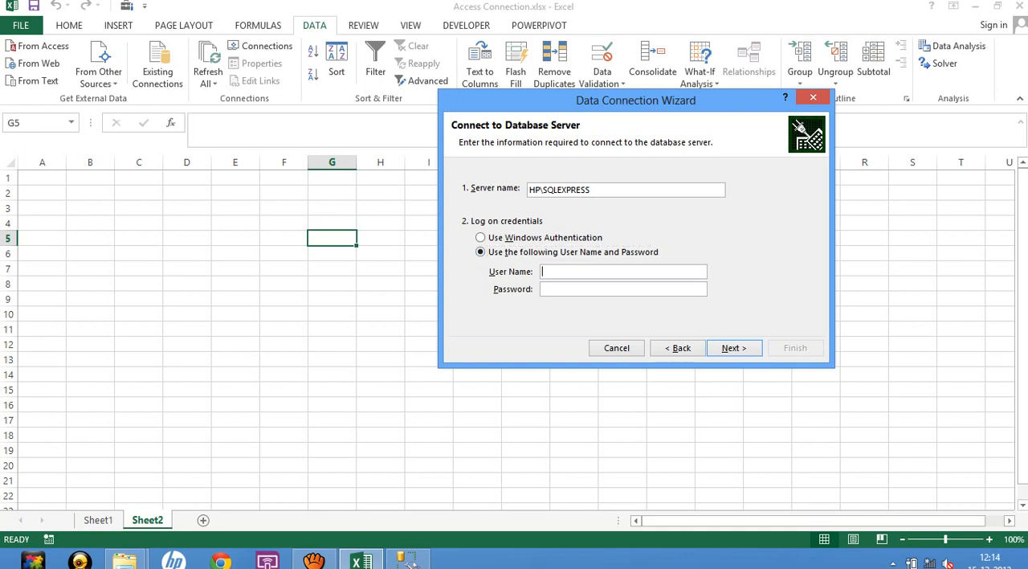
pyautogui.write('sa')
pyautogui.write('1234')
pyautogui.press('Return')
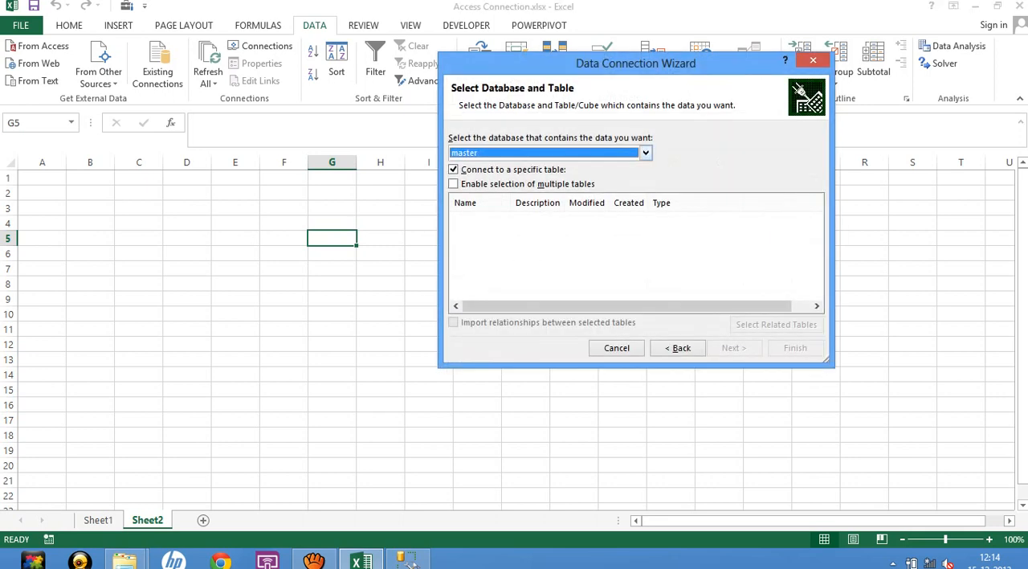
# Choose the gp database and its Budget table as the data to connect to, and continue to saving the connection file.
pyautogui.click(646, 153)
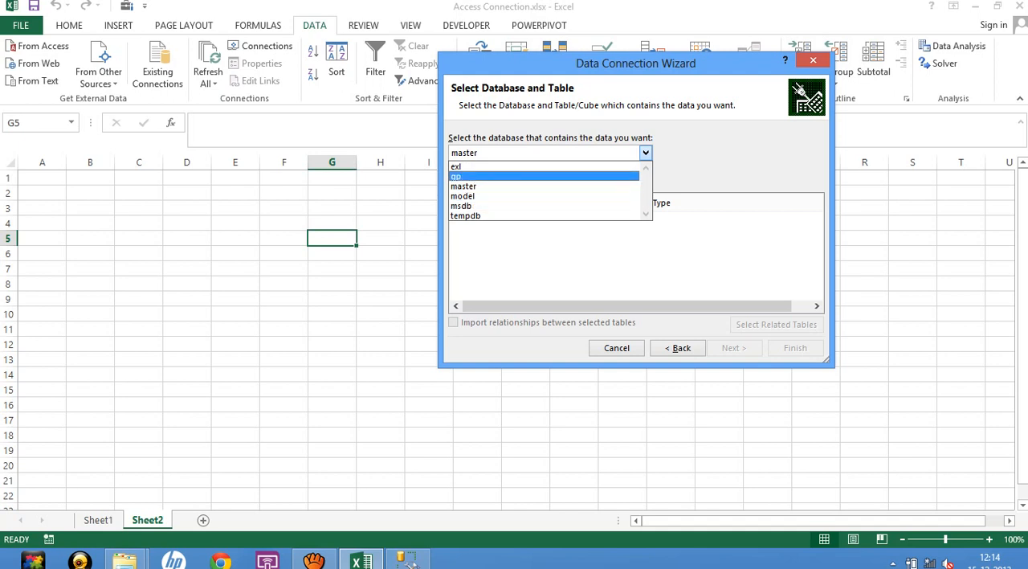
pyautogui.press('Return')
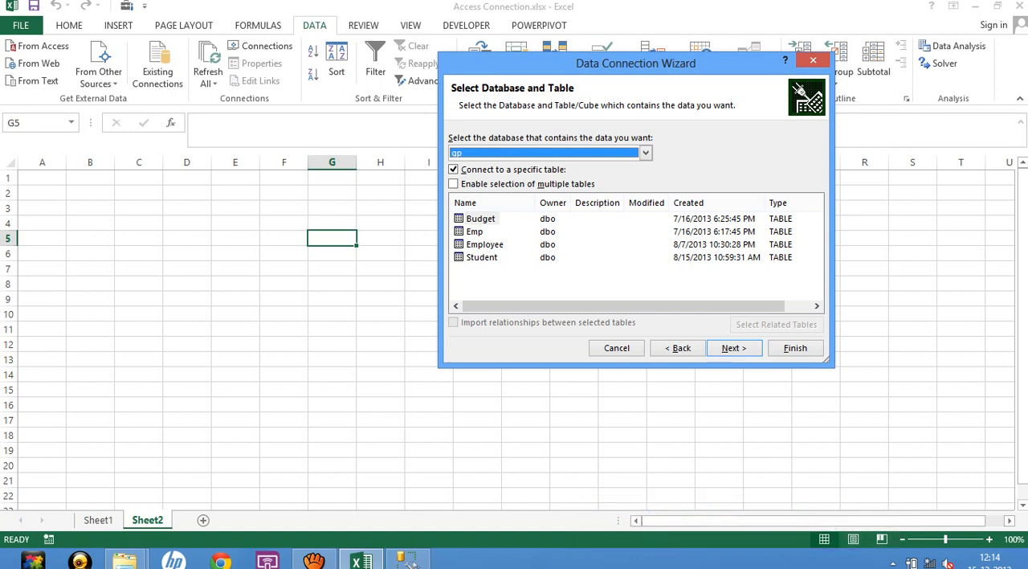
pyautogui.click(481, 219)
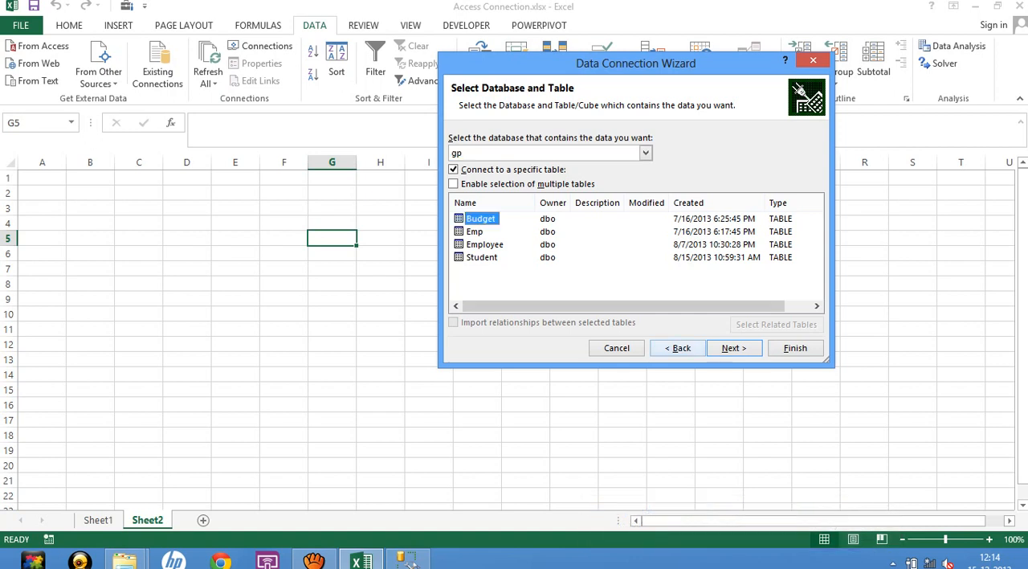
pyautogui.click(734, 348)
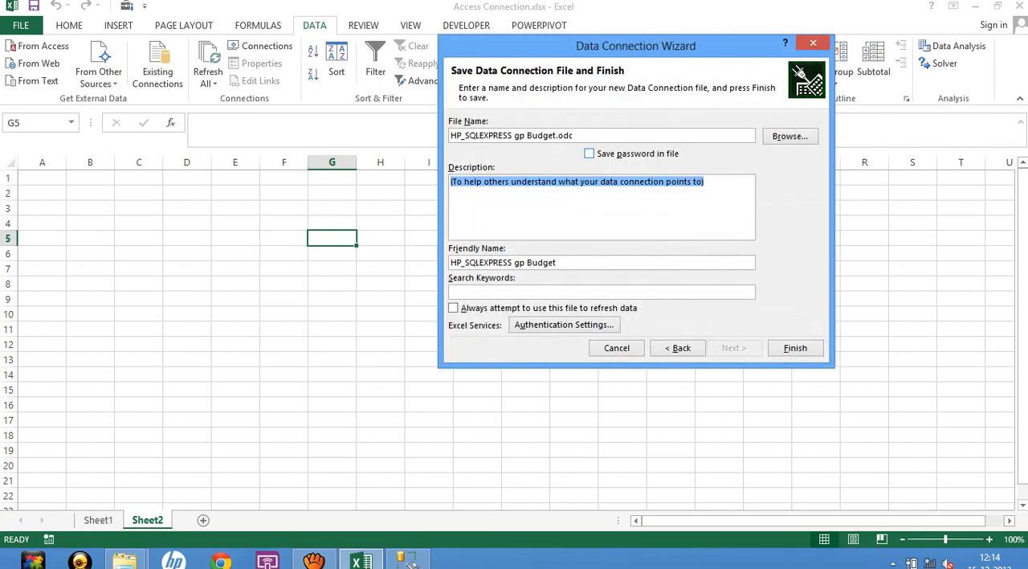
# Save the connection as HP_SQLEXPRESS gp Budget.odc, replacing the existing file, and import the data as a PivotTable Report at cell G5.
pyautogui.click(795, 348)
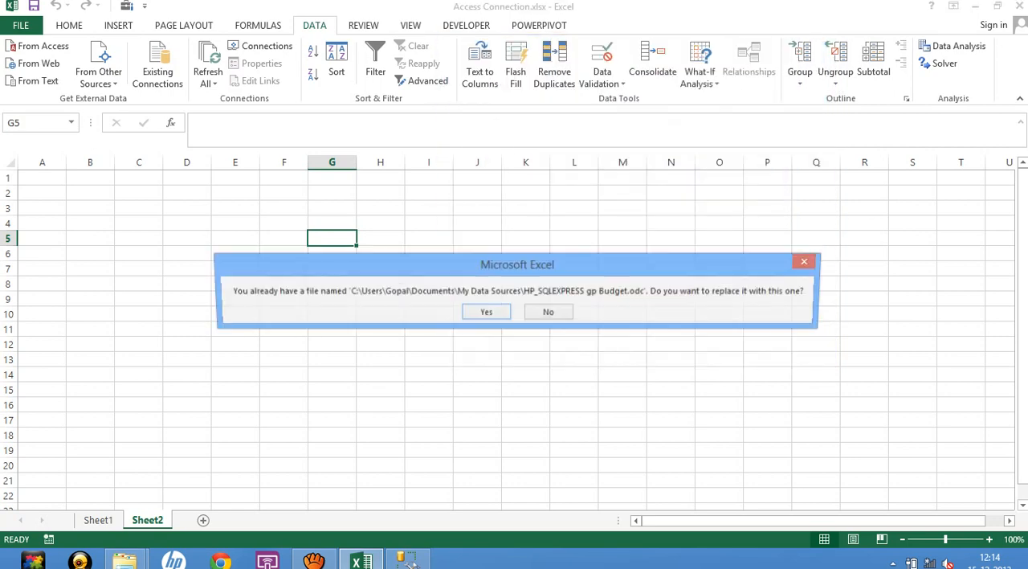
pyautogui.click(486, 313)
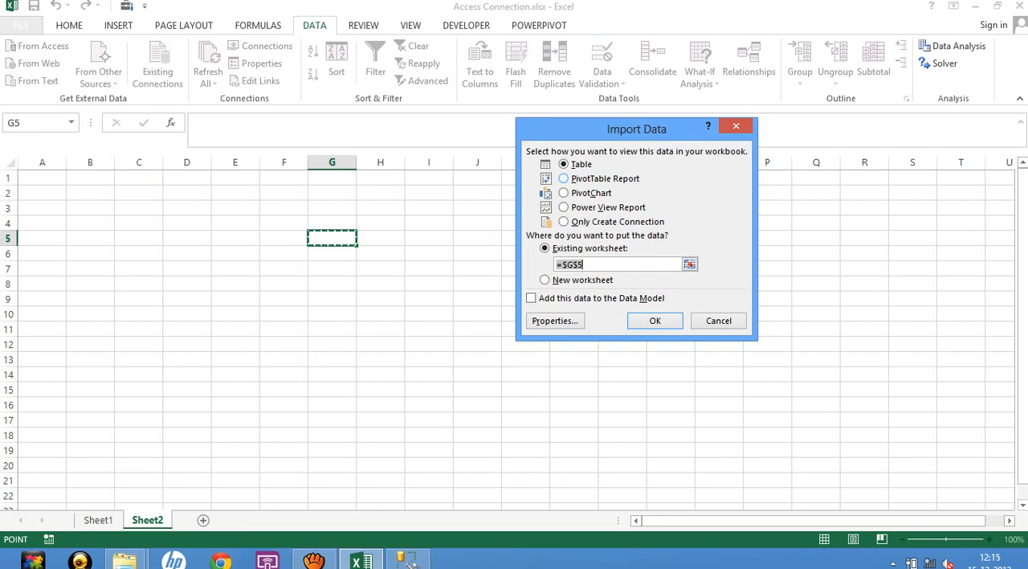
pyautogui.click(565, 179)
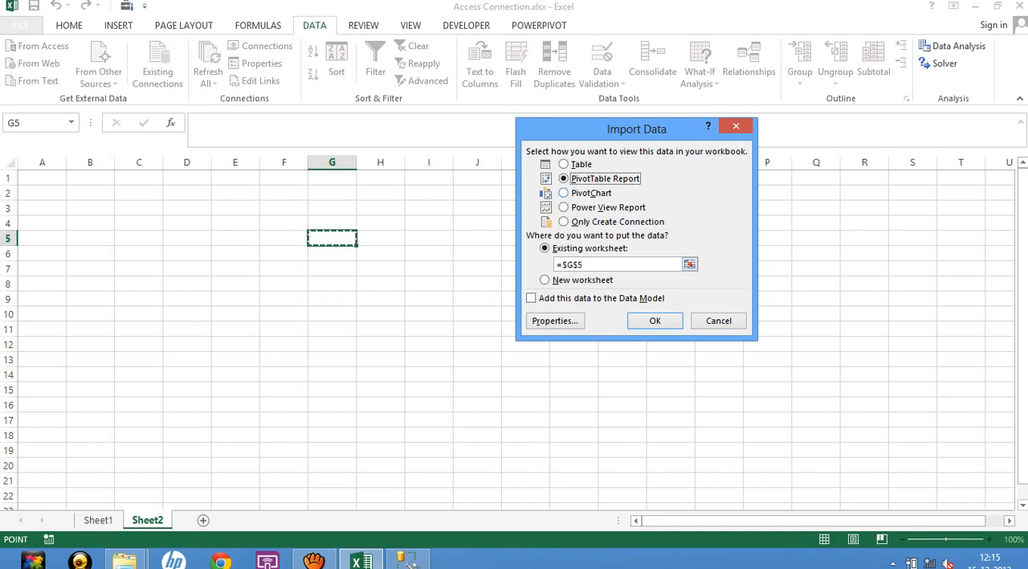
pyautogui.press('Down')
pyautogui.press('Up')
pyautogui.press('Return')
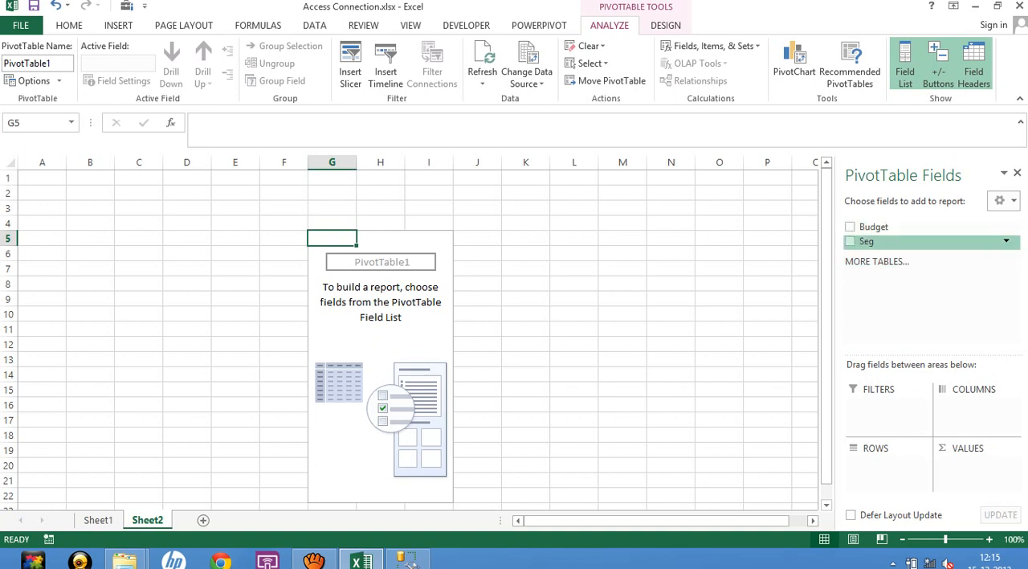
# Add Seg to the PivotTable's rows and Budget to its values as a sum.
pyautogui.click(850, 241)
pyautogui.click(850, 227)
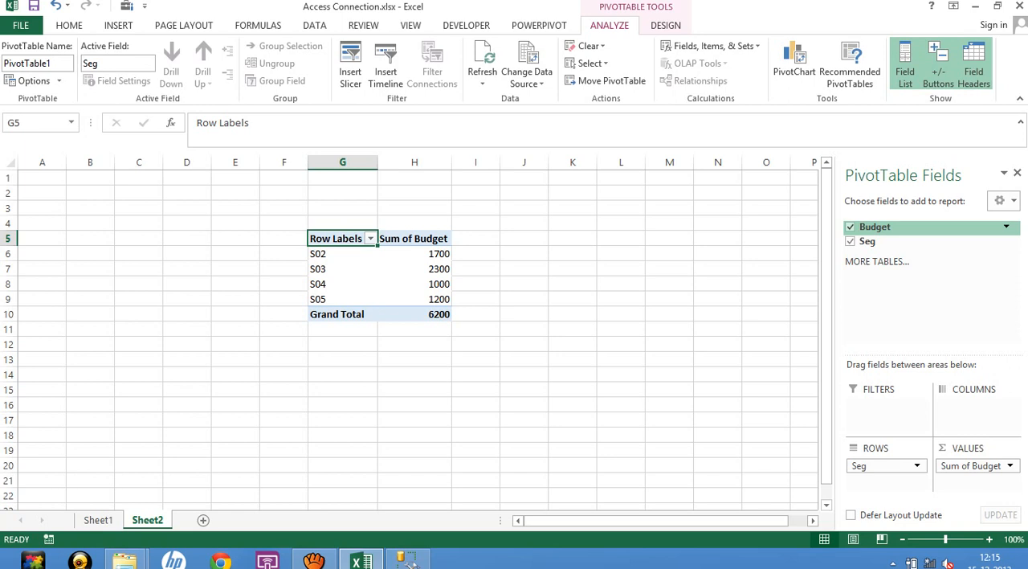
pyautogui.click(573, 314)
# Refresh the PivotTable from its SQL Server data source.
pyautogui.rightClick(415, 298)
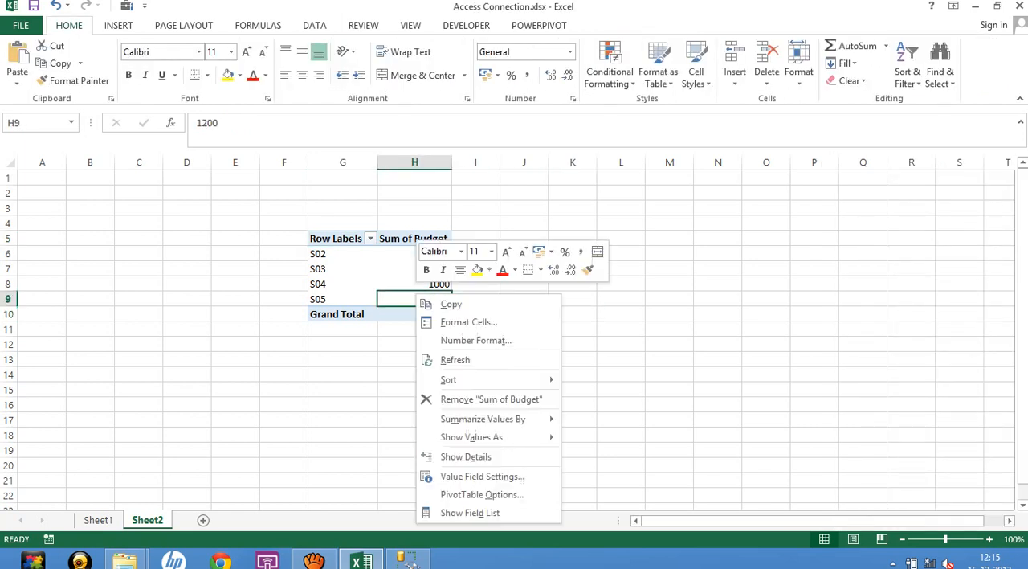
pyautogui.click(454, 360)
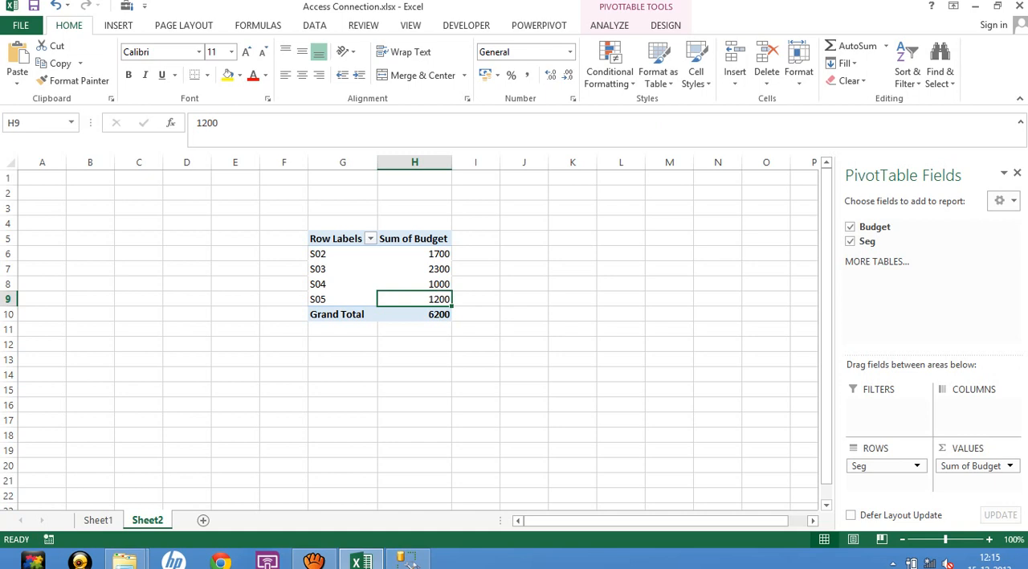
pyautogui.click(414, 389)
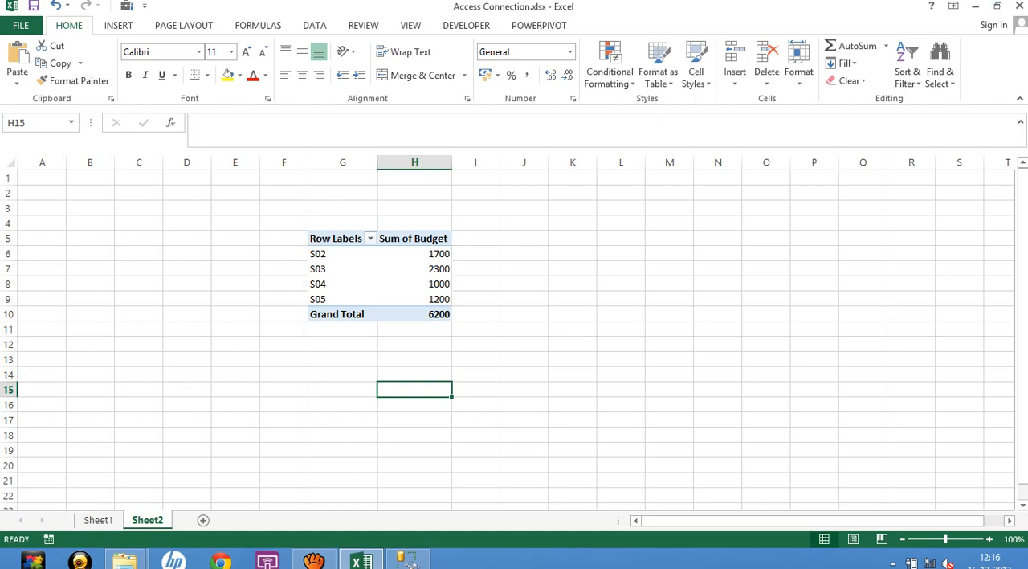
pyautogui.click(235, 390)
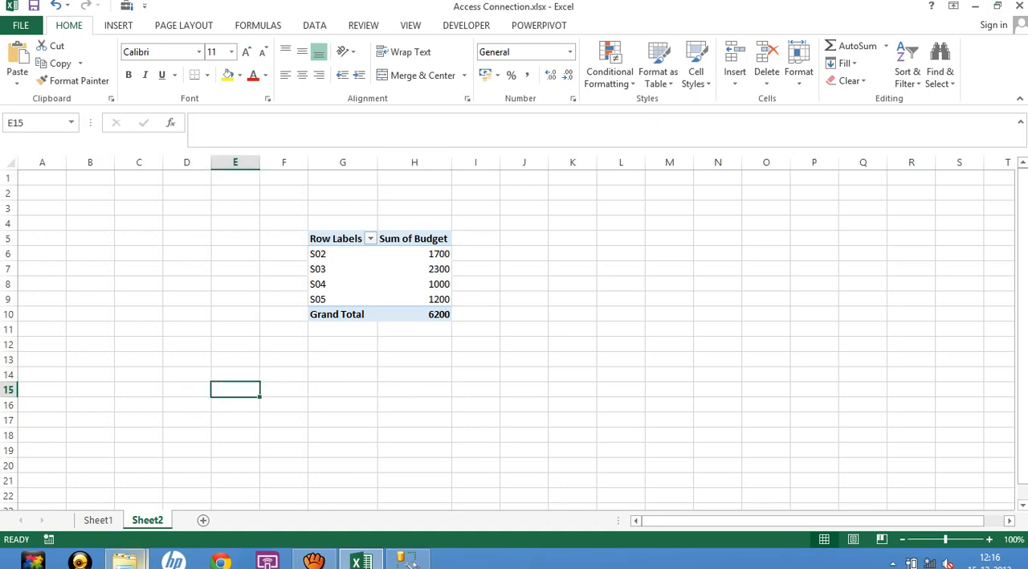
# Open Consolidating data from multiple sheet.xlsx from the 6. Pivot Tables folder and look through Sheet1, Sheet3 and Sheet2.
pyautogui.click(125, 560)
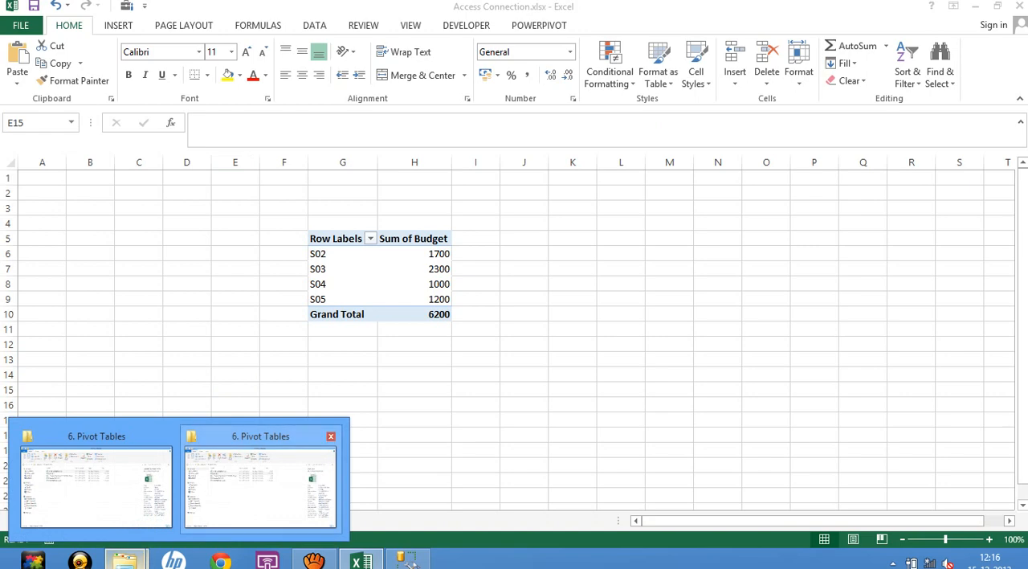
pyautogui.click(261, 483)
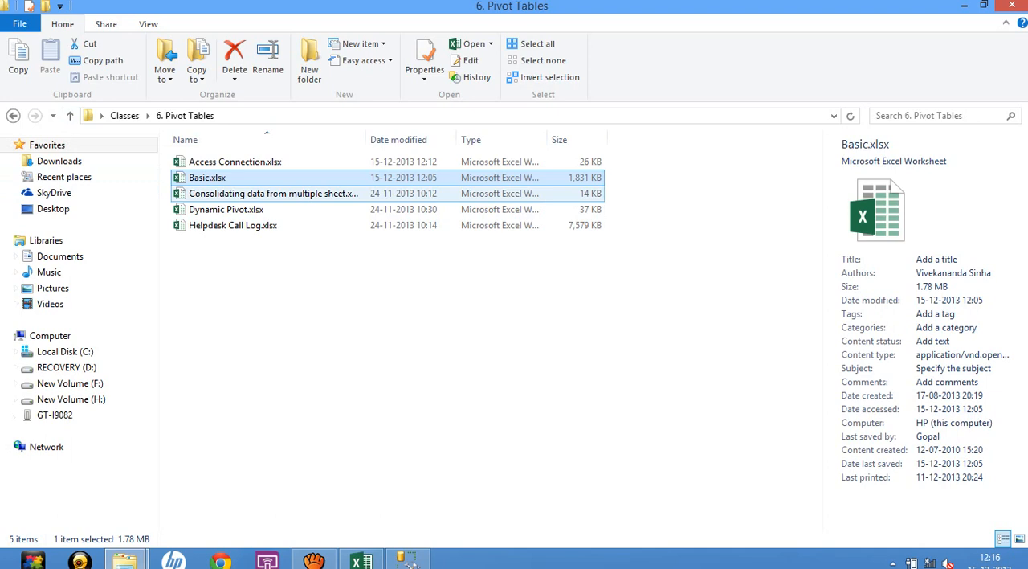
pyautogui.doubleClick(241, 193)
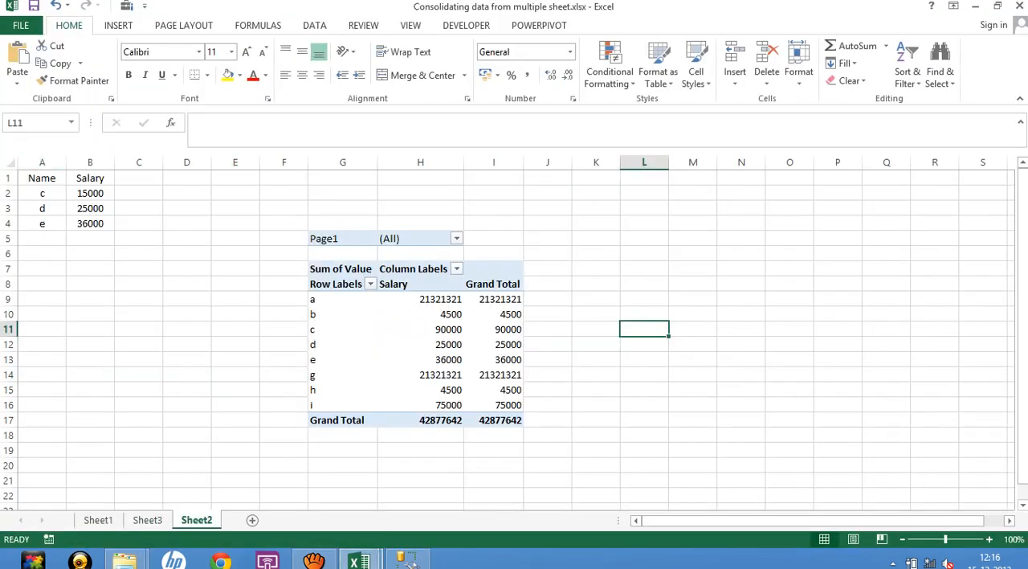
pyautogui.click(138, 329)
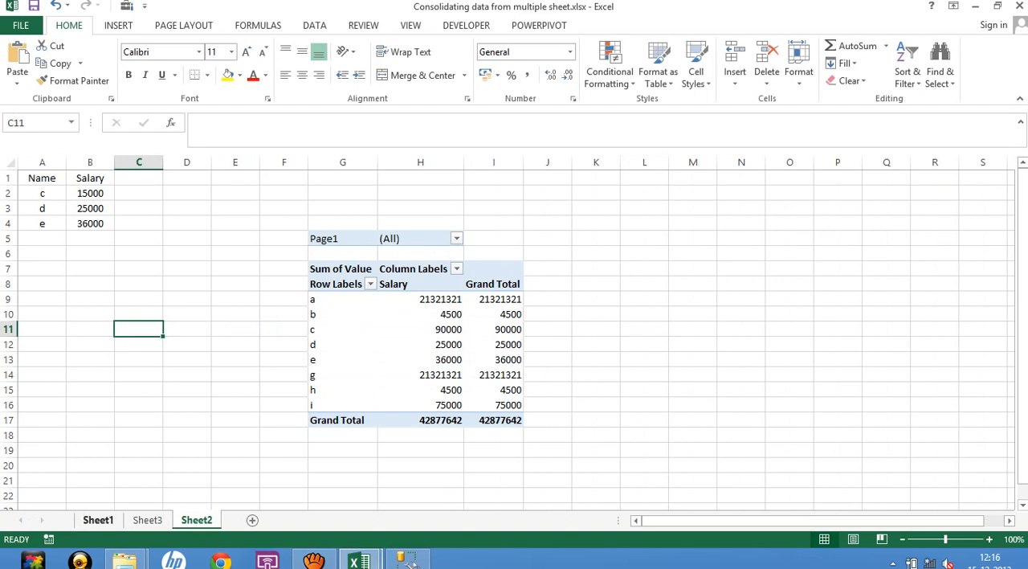
pyautogui.click(98, 520)
pyautogui.click(147, 520)
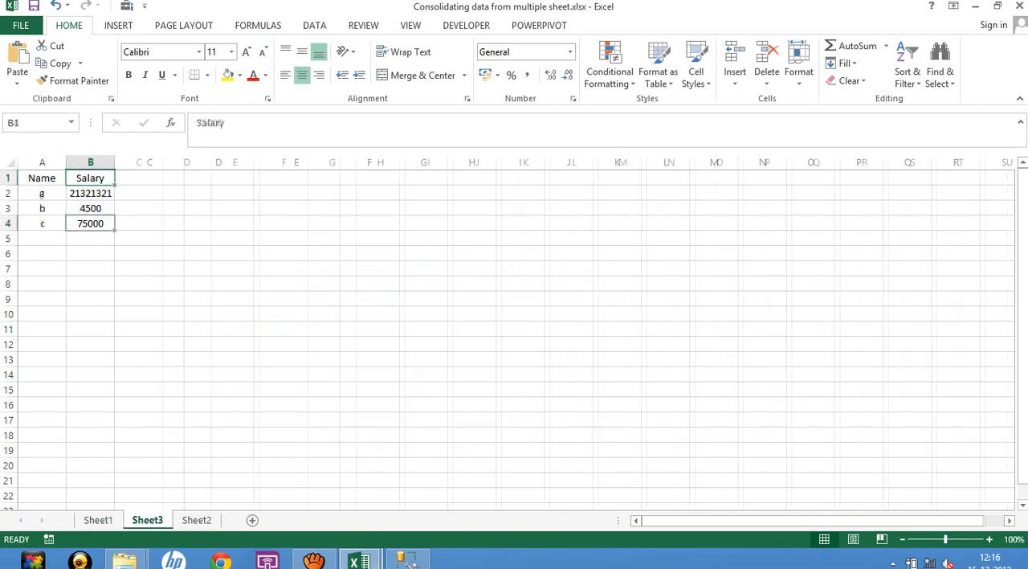
pyautogui.click(196, 520)
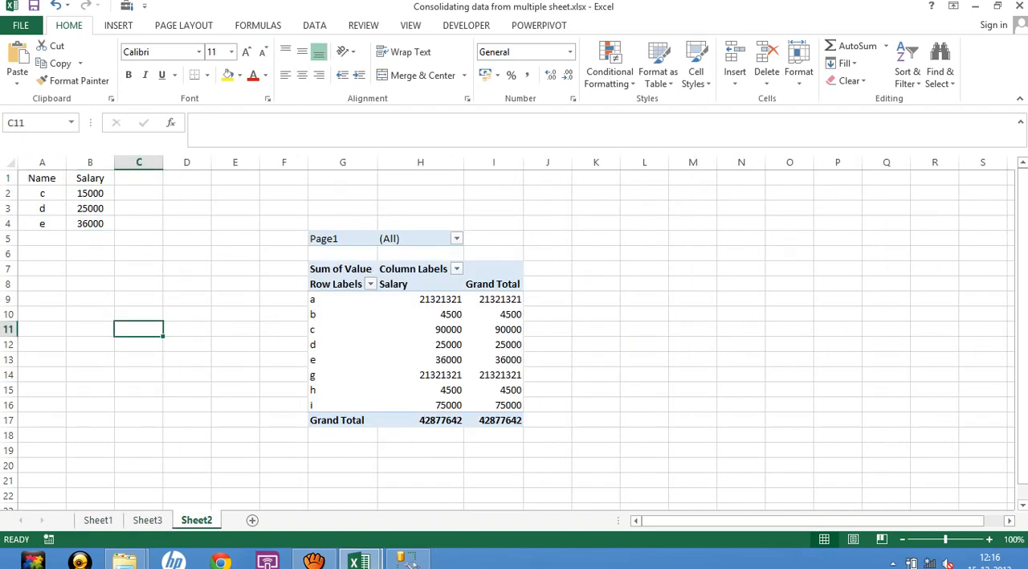
# Delete columns F to K on Sheet2, removing the existing PivotTable.
pyautogui.moveTo(284, 163); pyautogui.dragTo(596, 163)
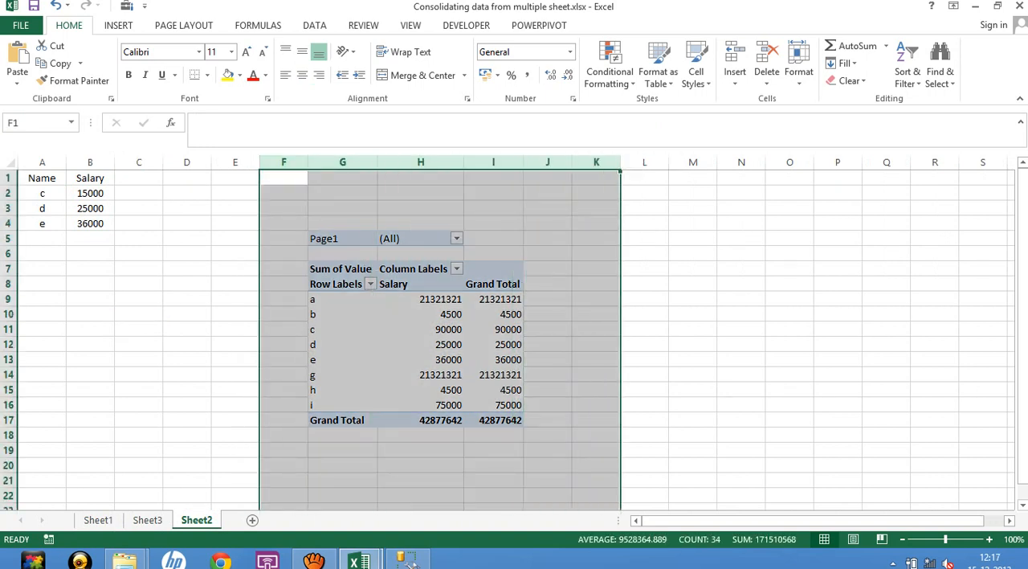
pyautogui.rightClick(486, 165)
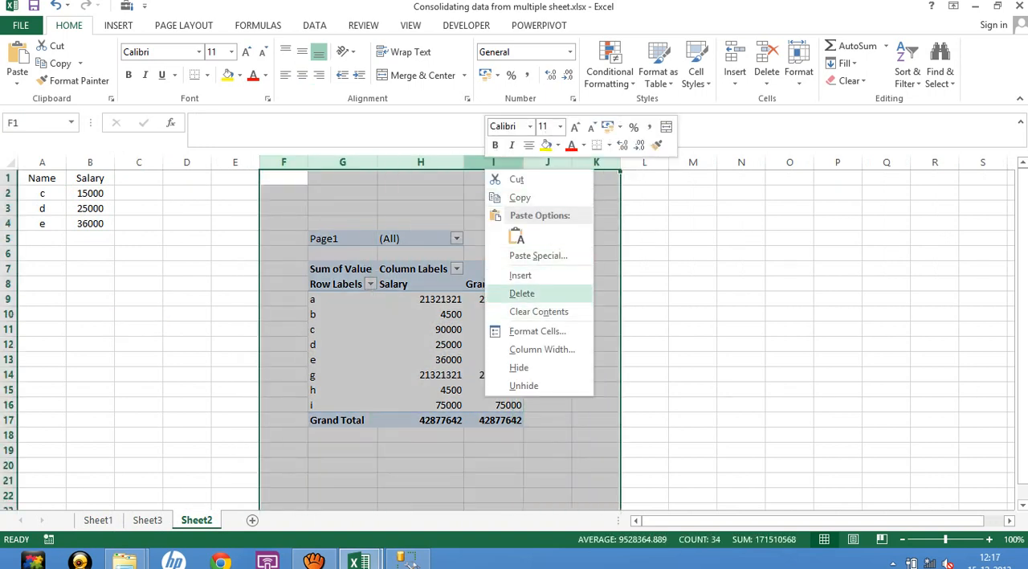
pyautogui.click(523, 294)
pyautogui.click(285, 253)
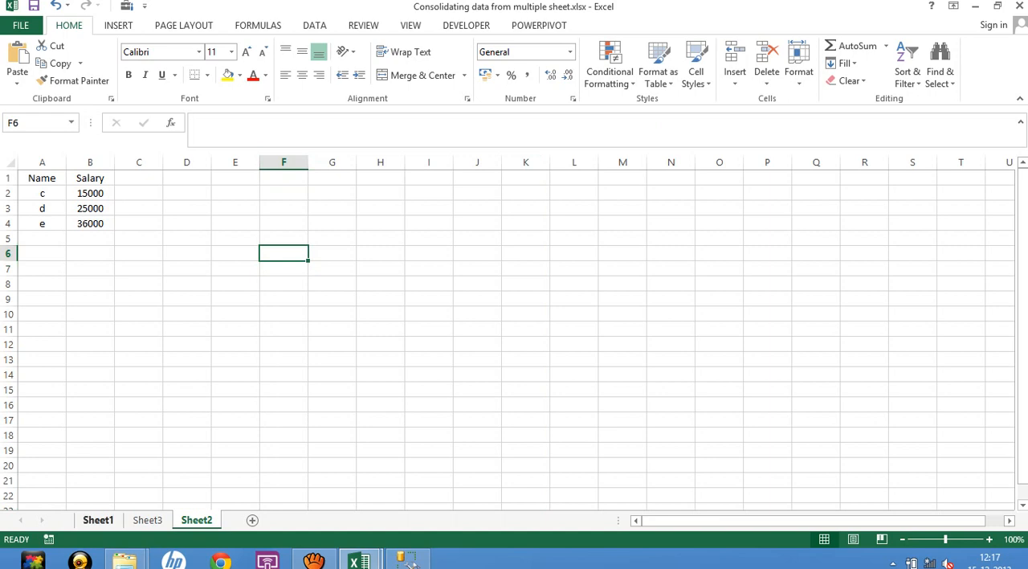
# Review the Name and Salary tables on Sheet1, Sheet3 and Sheet2.
pyautogui.click(98, 520)
pyautogui.click(148, 373)
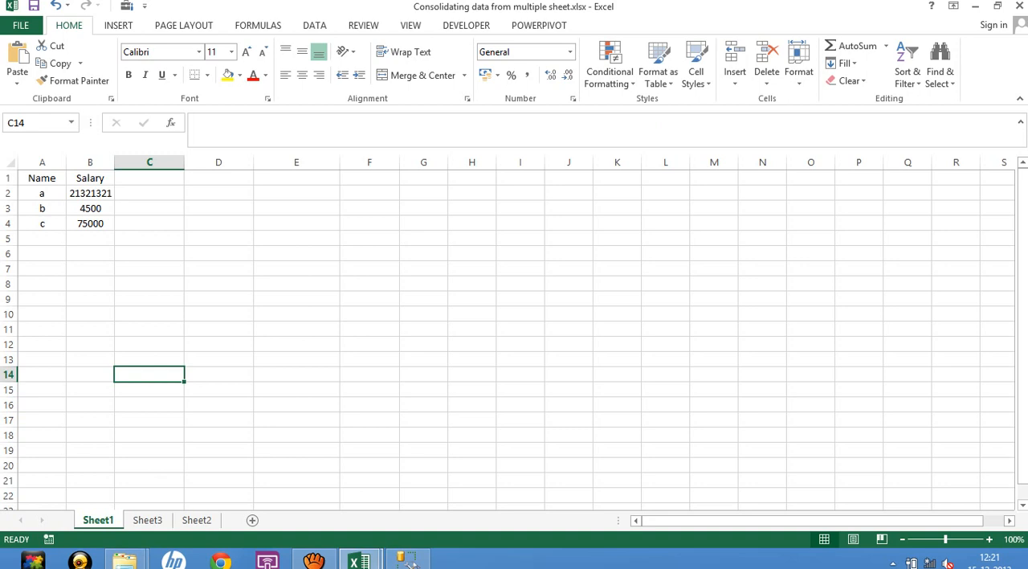
pyautogui.click(149, 314)
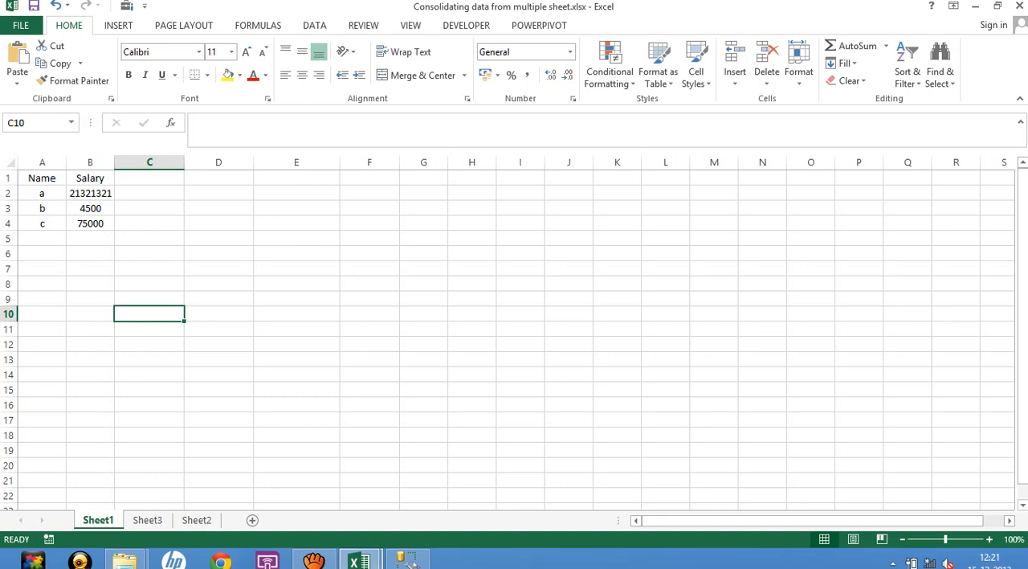
pyautogui.click(147, 520)
pyautogui.click(196, 520)
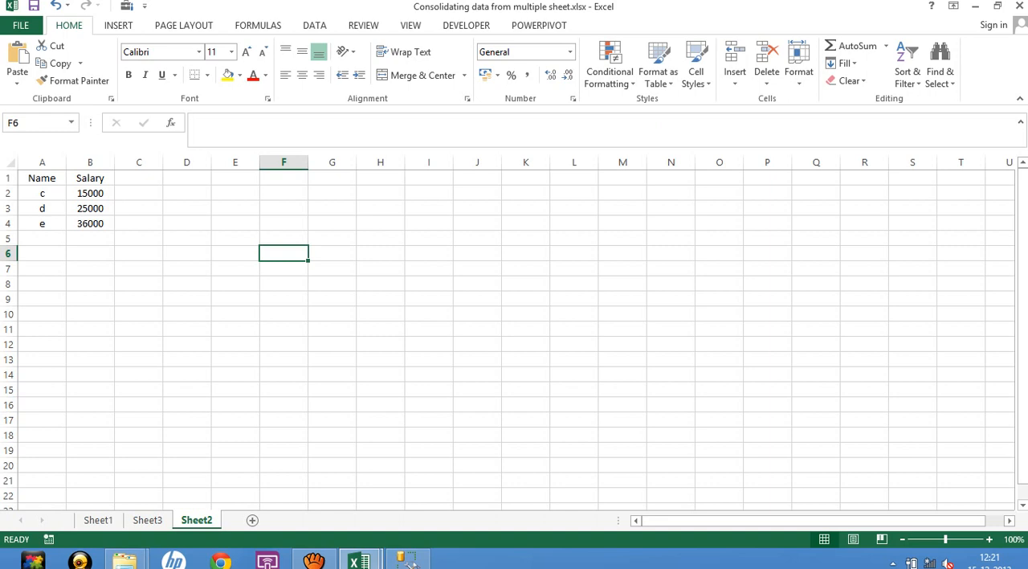
pyautogui.click(90, 208)
pyautogui.click(90, 193)
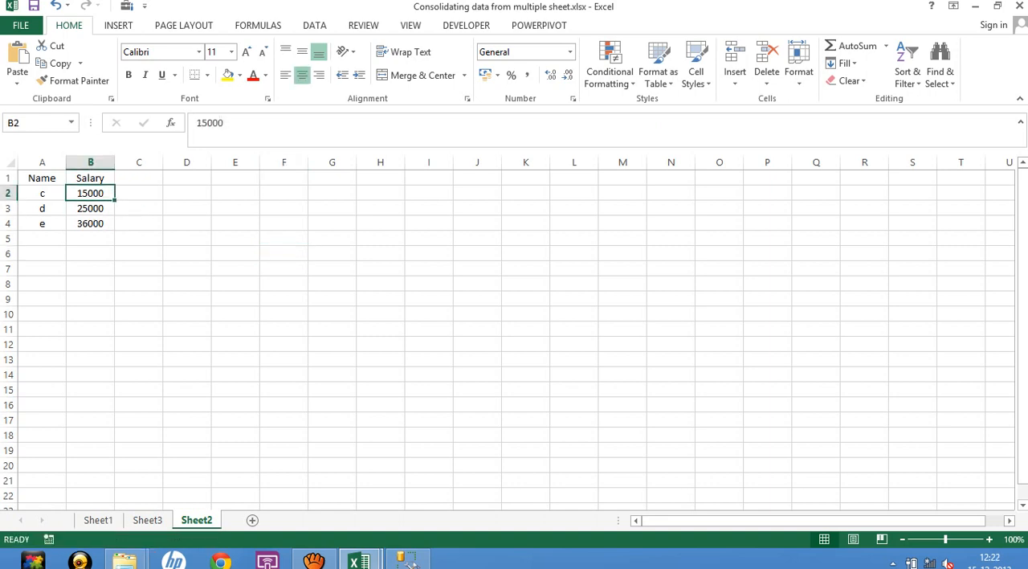
# Start the PivotTable and PivotChart Wizard from Sheet2's cell G5, choosing multiple consolidation ranges, a PivotTable and a single automatically created page field.
pyautogui.click(332, 344)
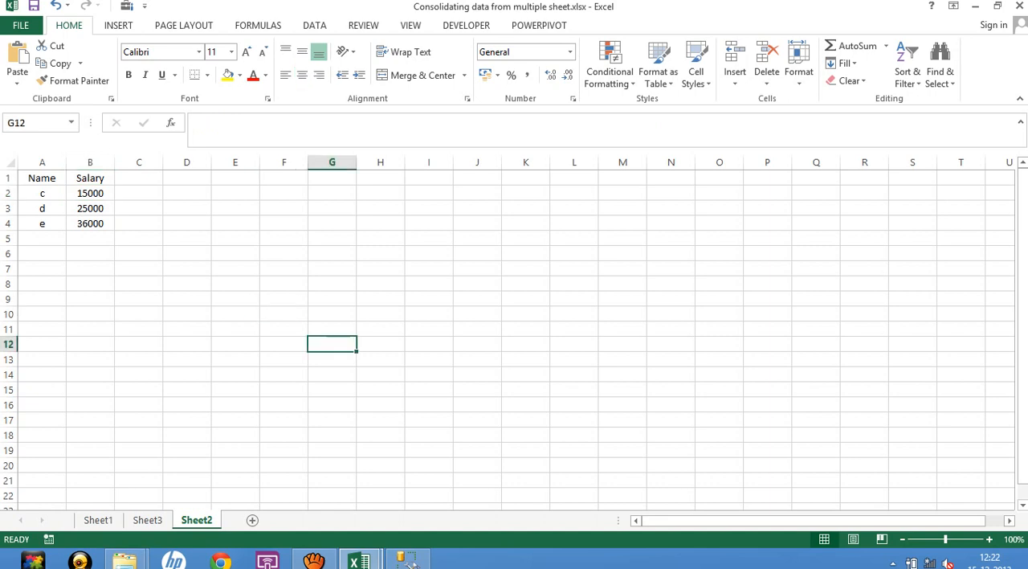
pyautogui.press('Up')
pyautogui.press('Up')
pyautogui.press('Up')
pyautogui.press('Up')
pyautogui.press('Up')
pyautogui.press('Up')
pyautogui.press('Up')
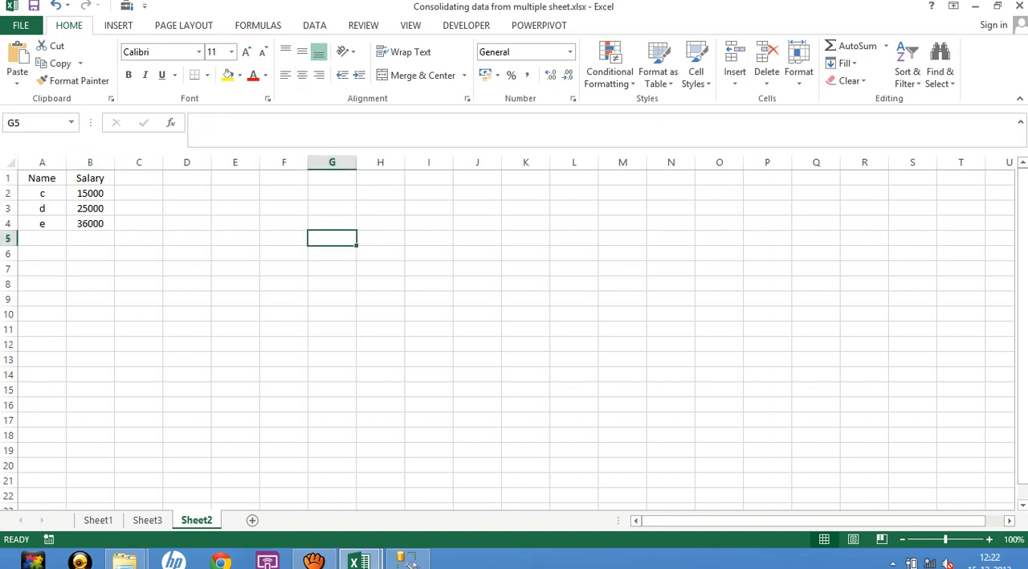
pyautogui.hotkey('alt', 'd')
pyautogui.press('p')
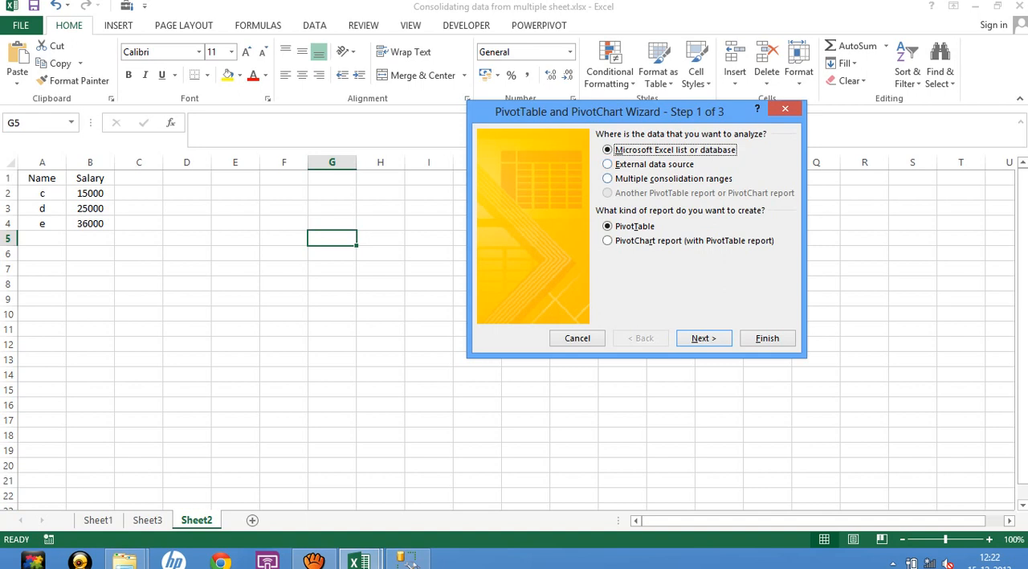
pyautogui.press('Down')
pyautogui.press('Down')
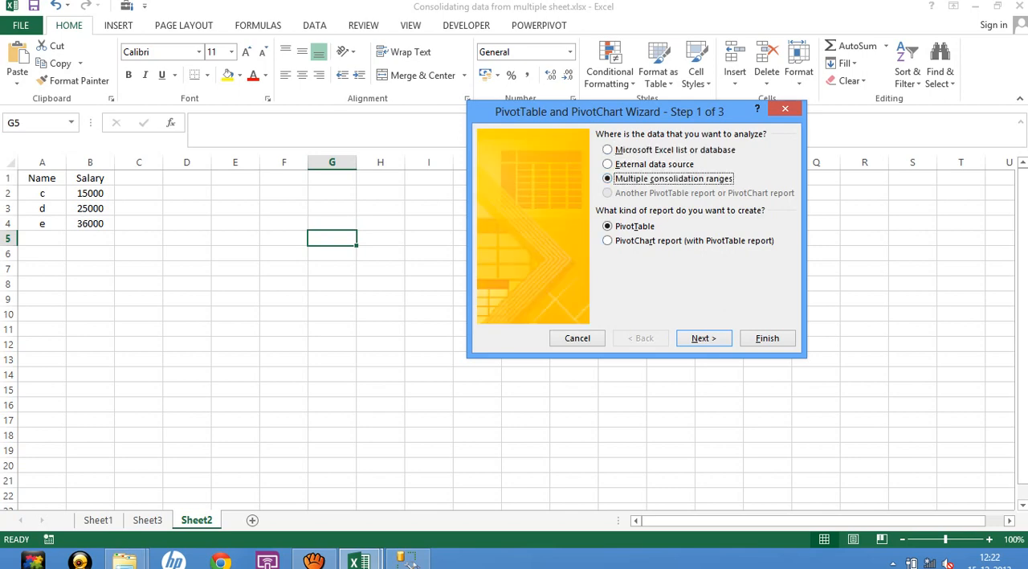
pyautogui.press('Return')
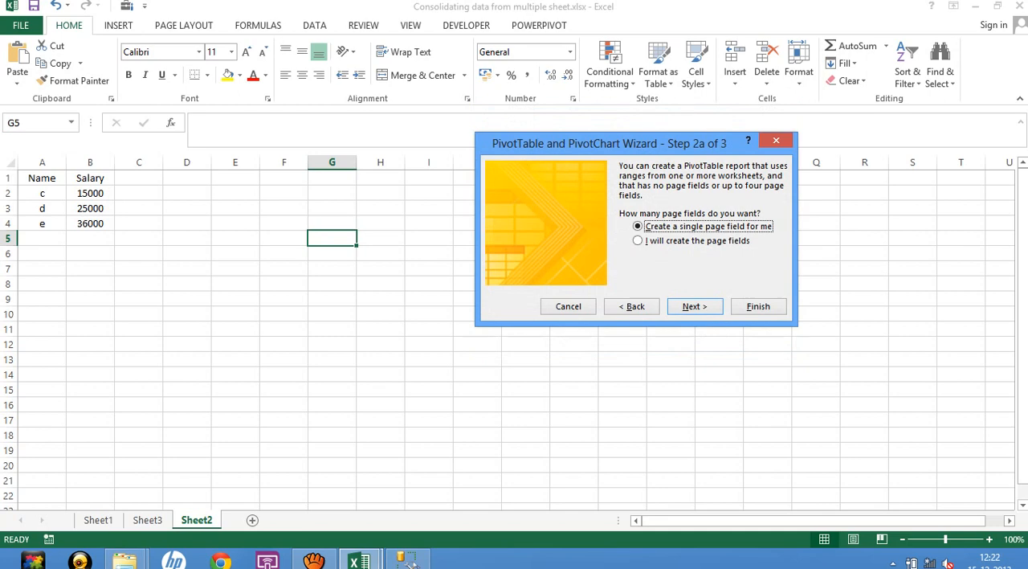
pyautogui.press('Return')
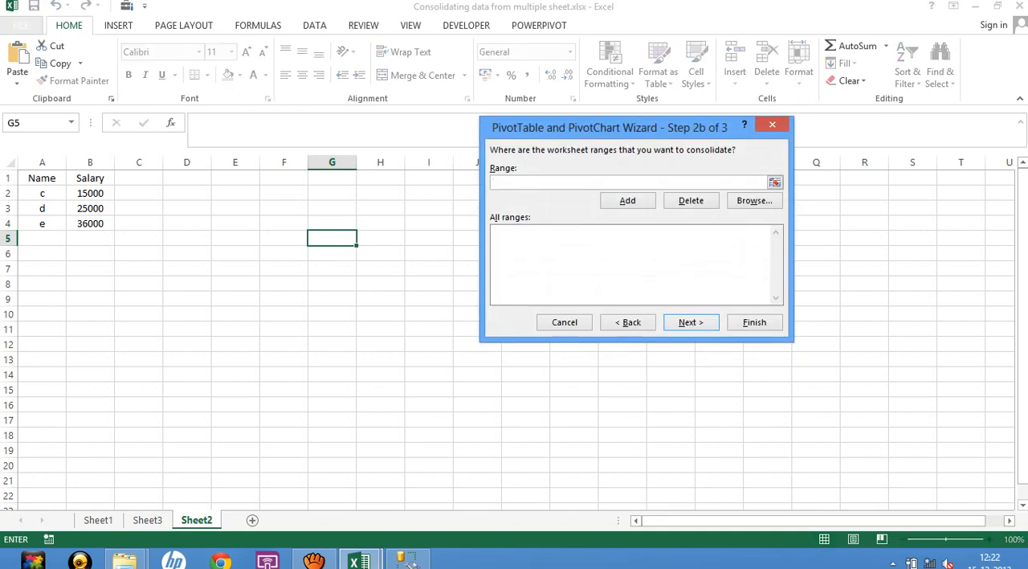
# Add Sheet1!$A$1:$B$4 to the list of ranges to consolidate.
pyautogui.click(775, 183)
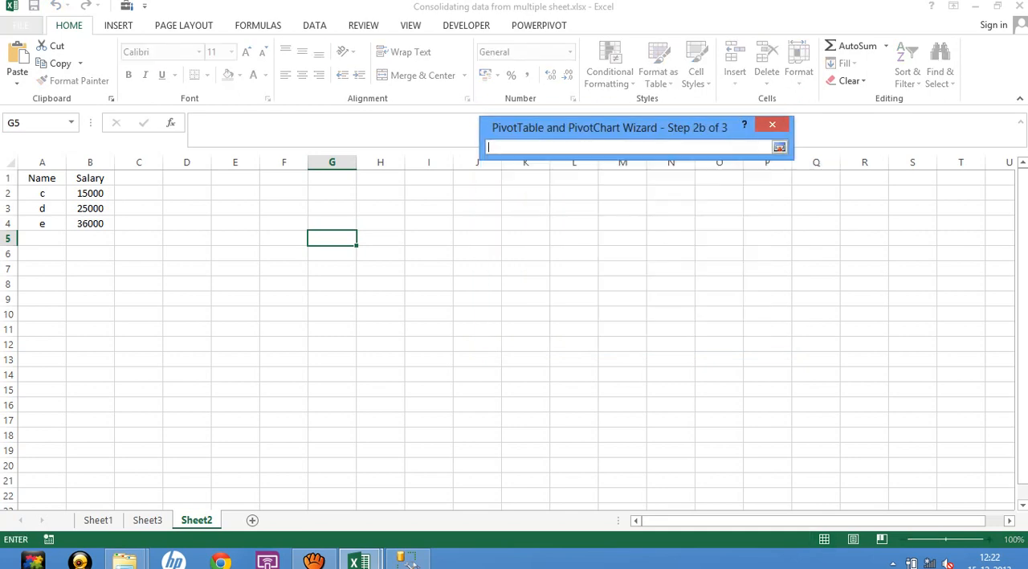
pyautogui.click(98, 520)
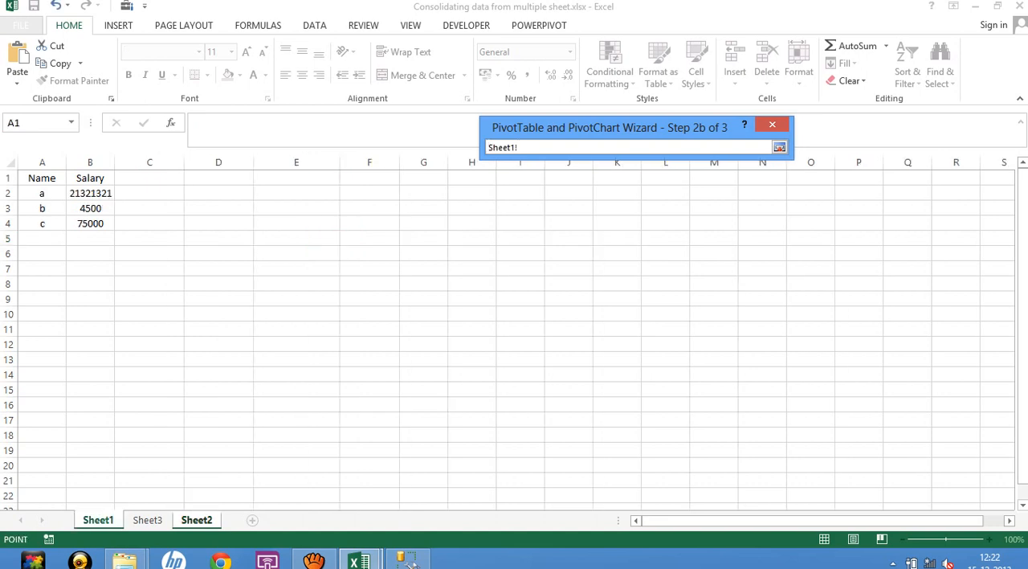
pyautogui.moveTo(40, 178); pyautogui.dragTo(106, 226)
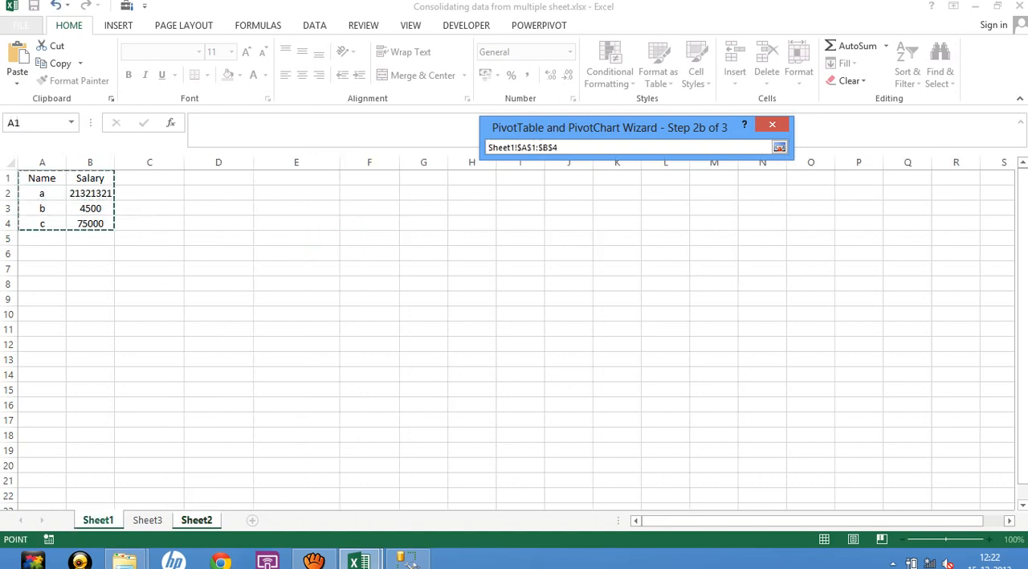
pyautogui.click(779, 147)
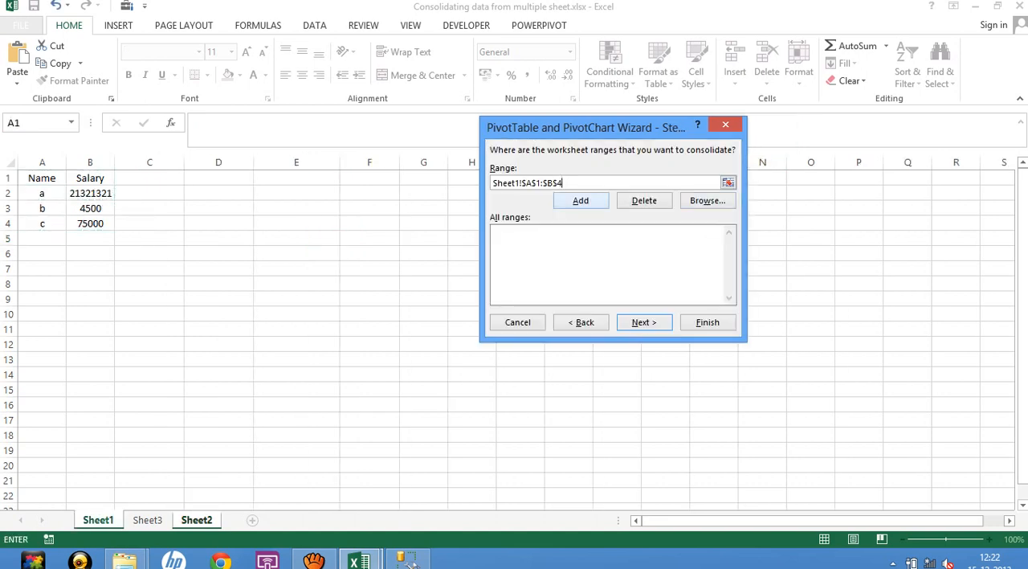
pyautogui.click(580, 200)
# Add Sheet3!$A$1:$B$4 to the list of ranges to consolidate.
pyautogui.click(728, 183)
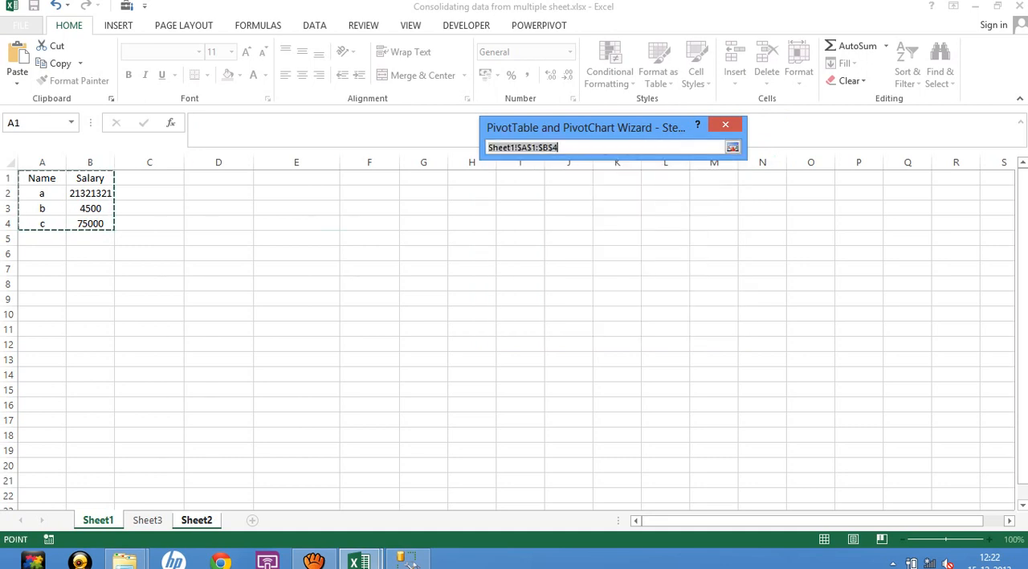
pyautogui.click(147, 520)
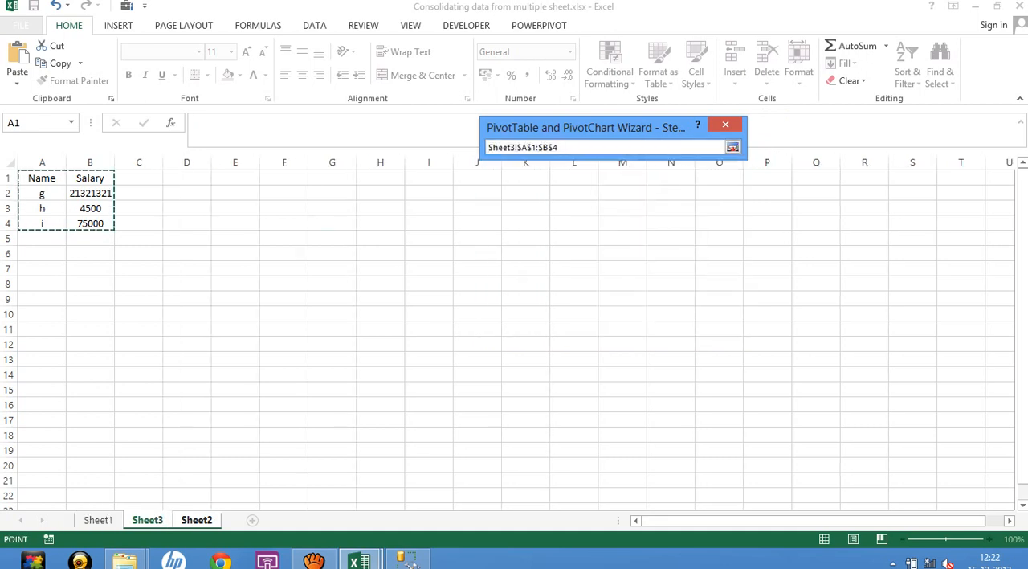
pyautogui.moveTo(42, 179); pyautogui.dragTo(100, 203)
pyautogui.click(732, 147)
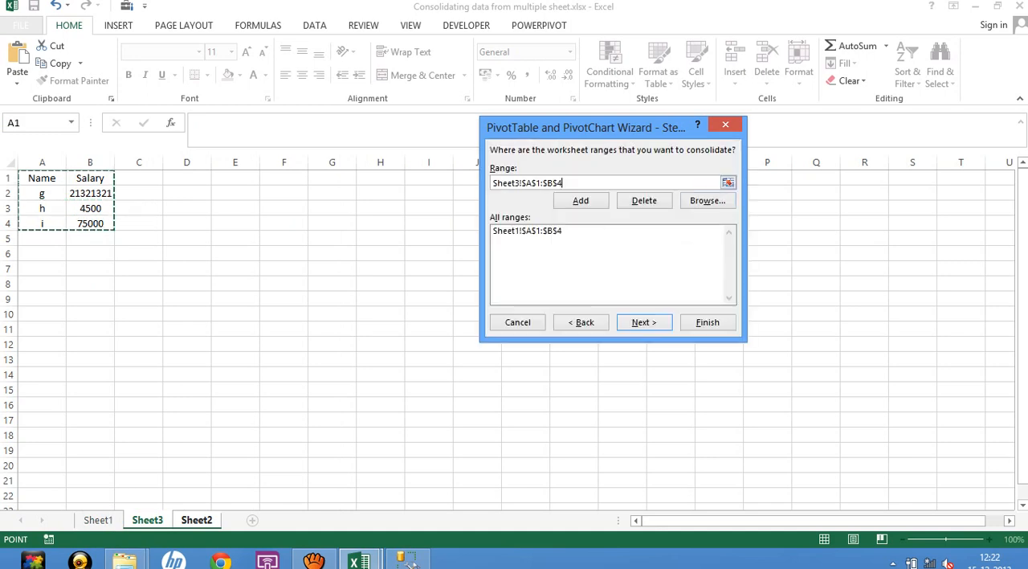
pyautogui.click(580, 200)
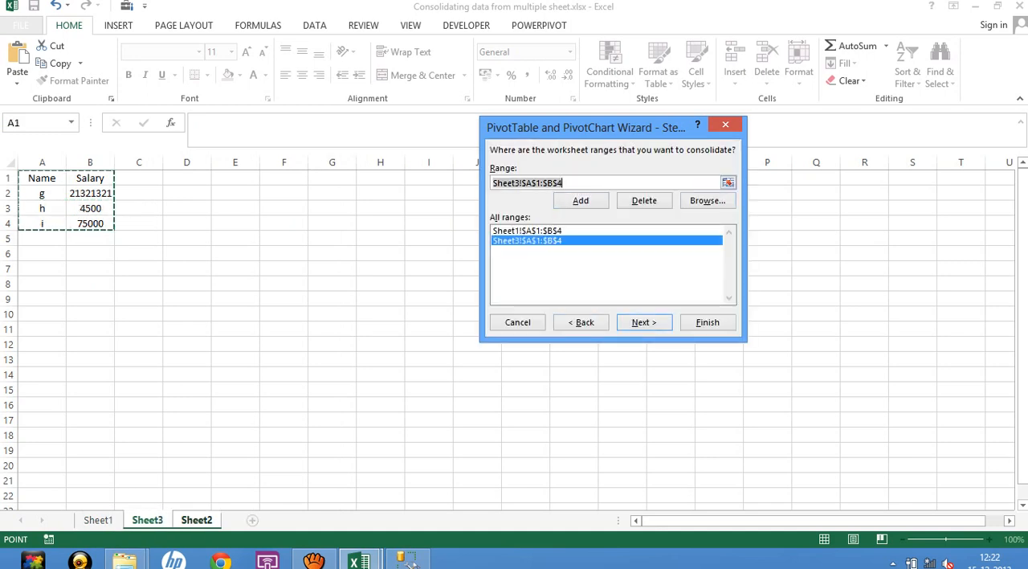
# Add Sheet2!$A$1:$B$4 to the consolidation ranges and create the PivotTable on the existing worksheet at G5.
pyautogui.click(197, 520)
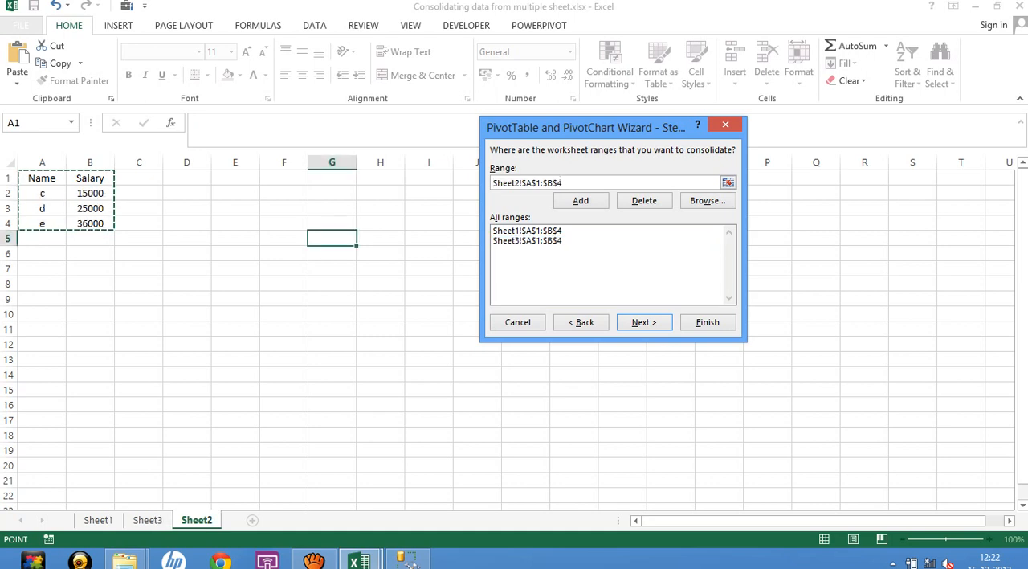
pyautogui.moveTo(41, 178); pyautogui.dragTo(98, 225)
pyautogui.hotkey('alt', 'a')
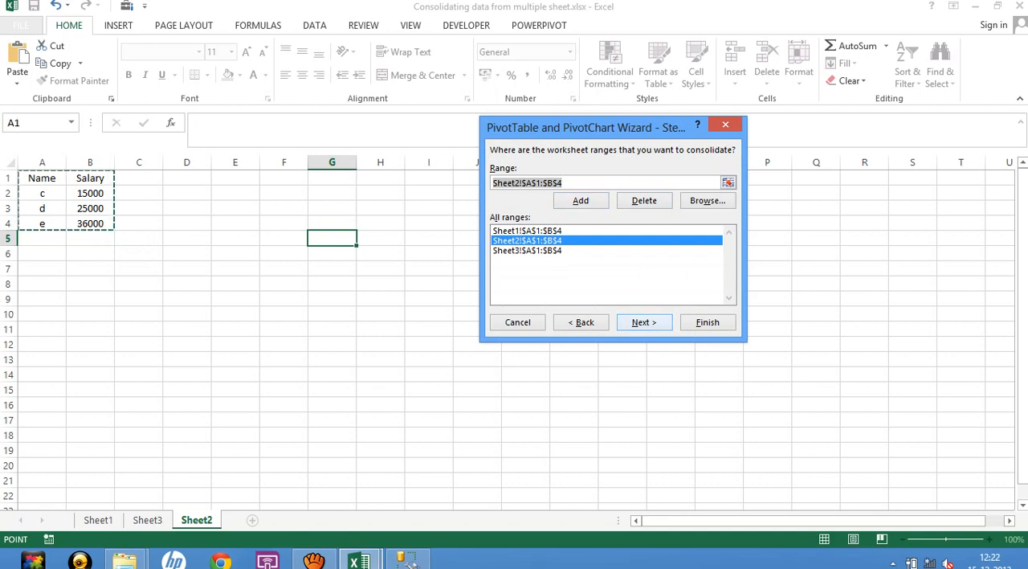
pyautogui.hotkey('alt', 'n')
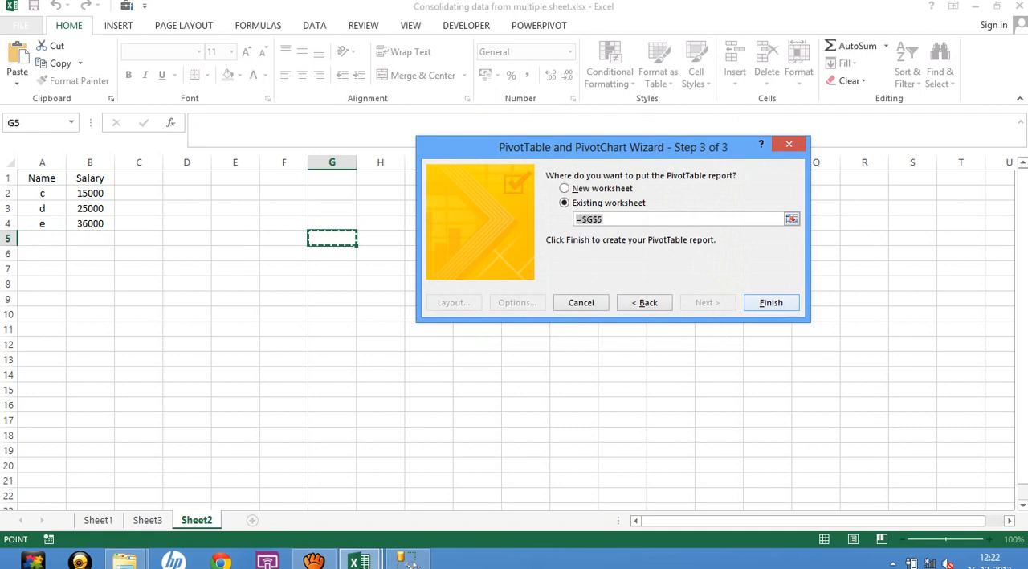
pyautogui.press('Return')
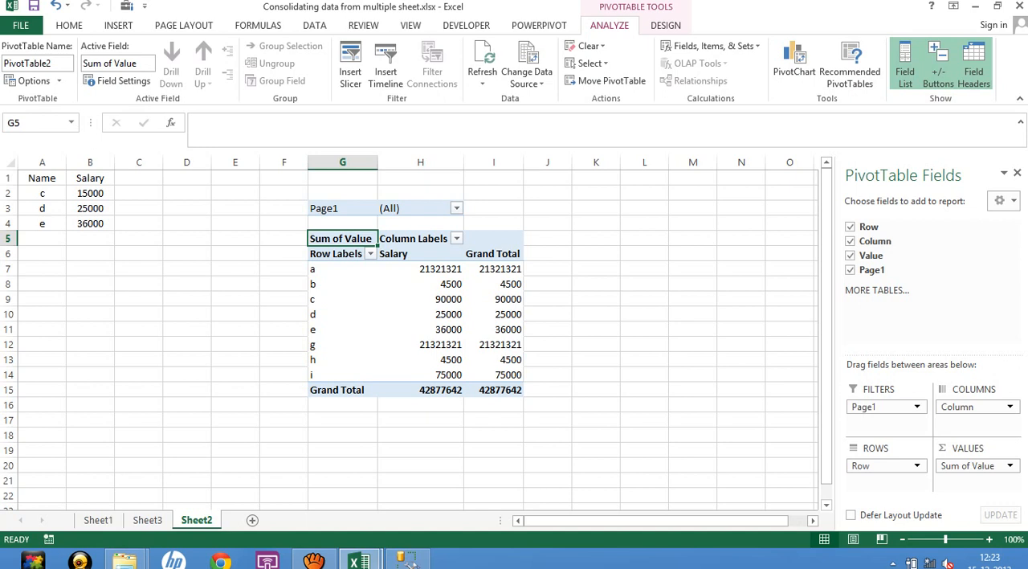
# Compare the salary values in Sheet2's consolidated PivotTable with the source tables on Sheet1 and Sheet3.
pyautogui.click(311, 269)
pyautogui.click(421, 269)
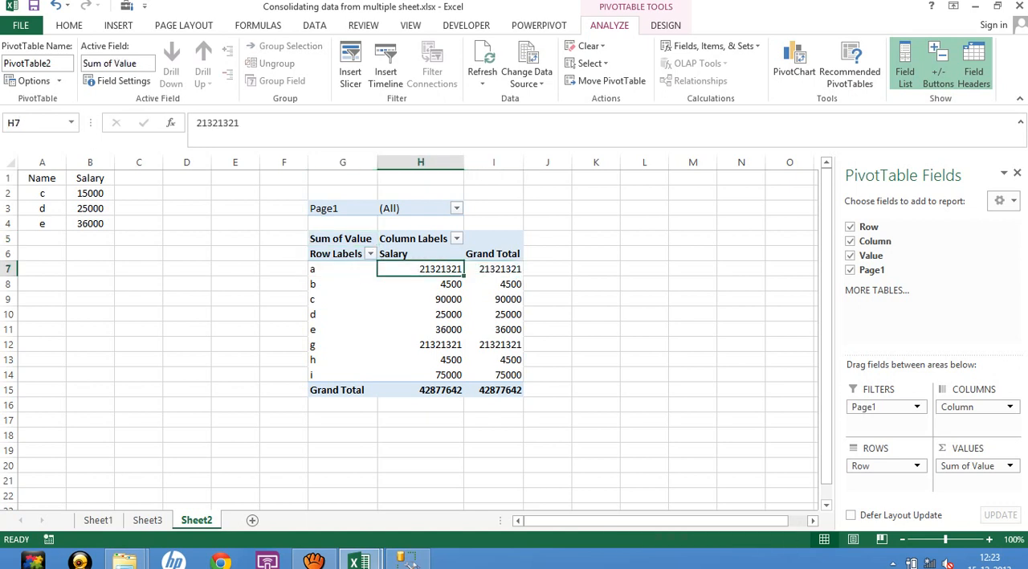
pyautogui.click(98, 520)
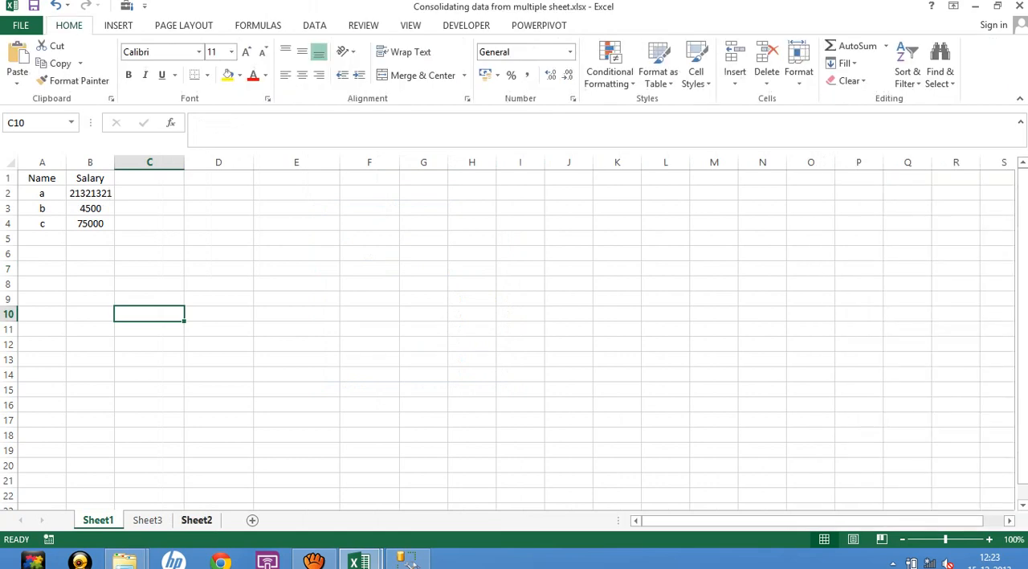
pyautogui.click(197, 520)
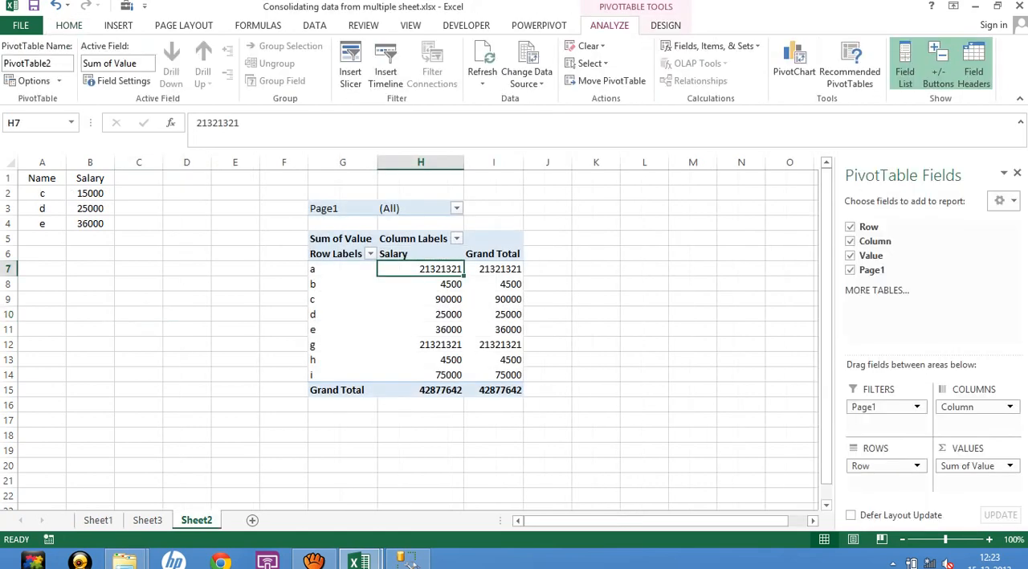
pyautogui.click(147, 520)
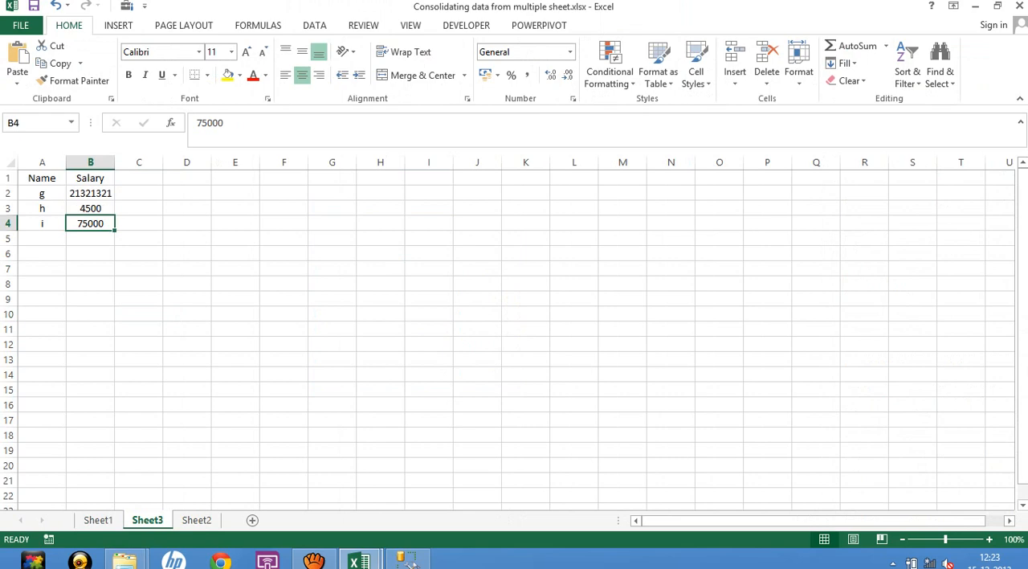
pyautogui.click(197, 519)
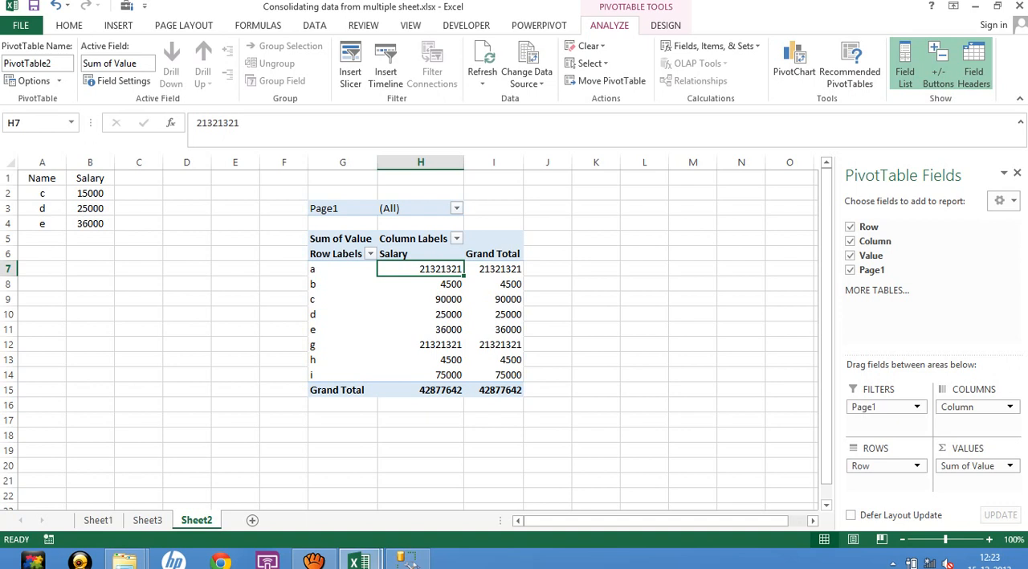
# Set the salary in Sheet2's cell B2 to 25000 and refresh the PivotTable.
pyautogui.click(90, 193)
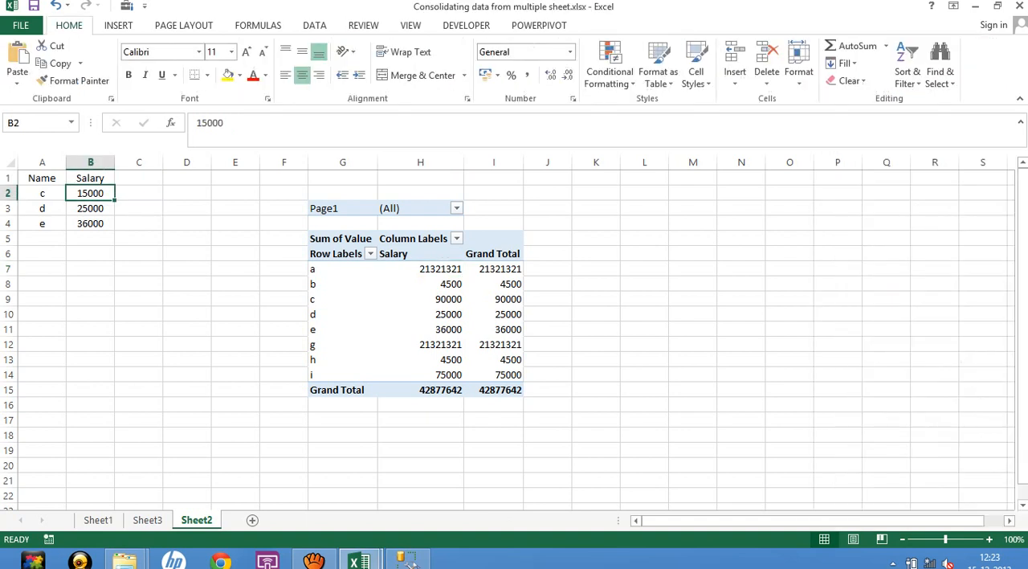
pyautogui.write('25000')
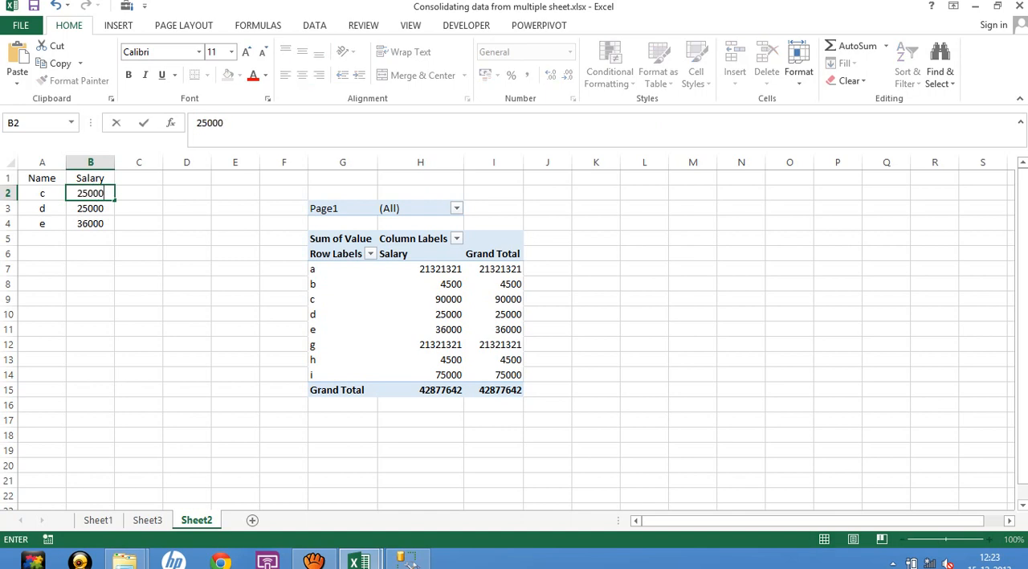
pyautogui.press('Return')
pyautogui.rightClick(484, 314)
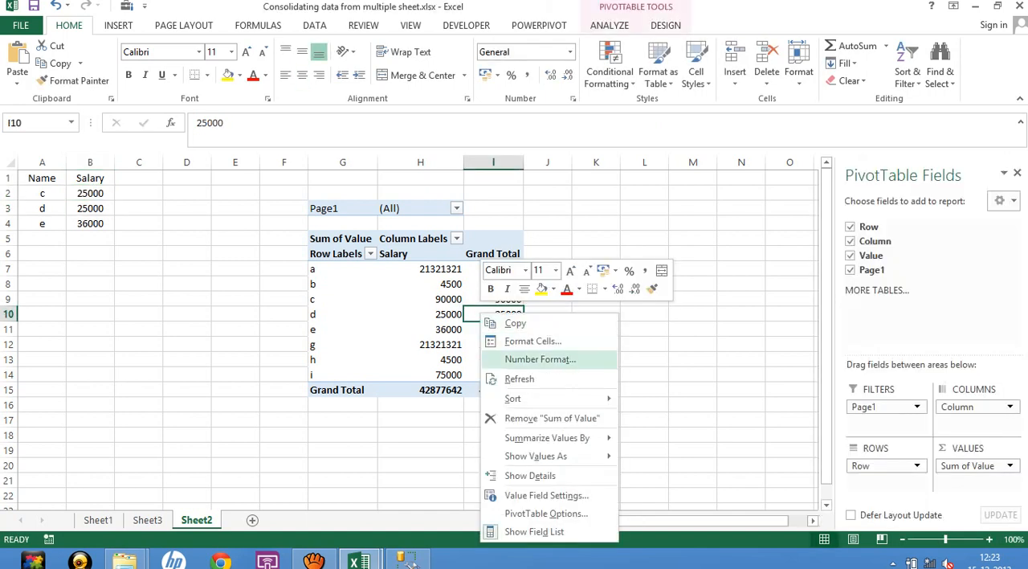
pyautogui.click(519, 379)
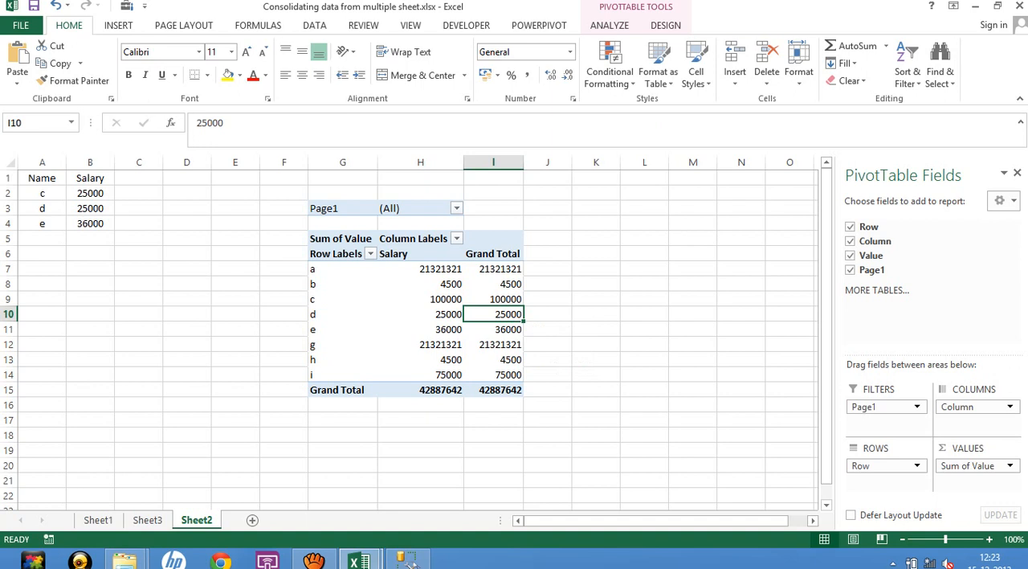
# Check the Sheet3 and Sheet1 source tables against the PivotTable's total for name c.
pyautogui.hotkey('ctrl', 'pageup')
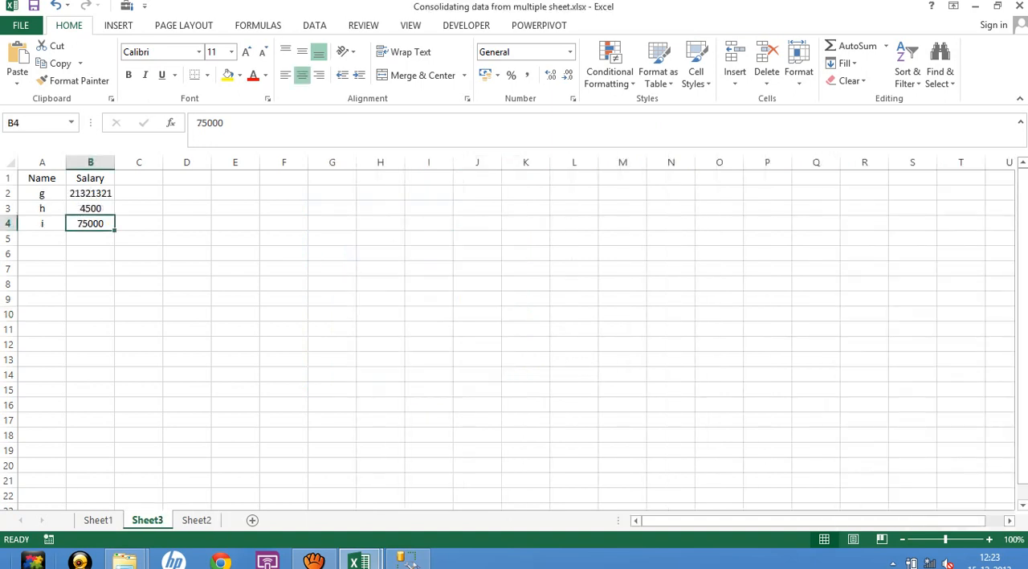
pyautogui.hotkey('ctrl', 'pageup')
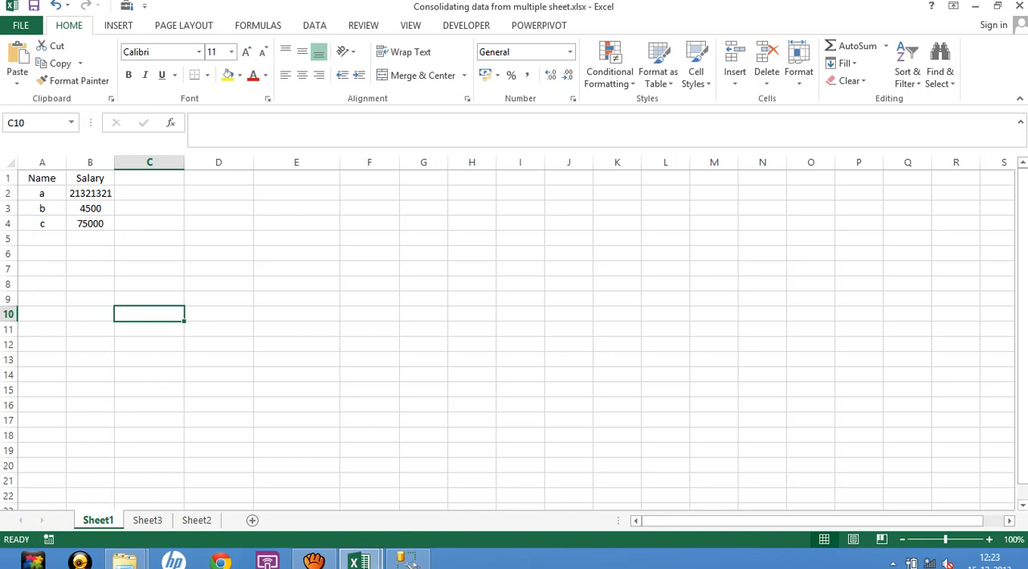
pyautogui.hotkey('ctrl', 'pagedown')
pyautogui.hotkey('ctrl', 'pagedown')
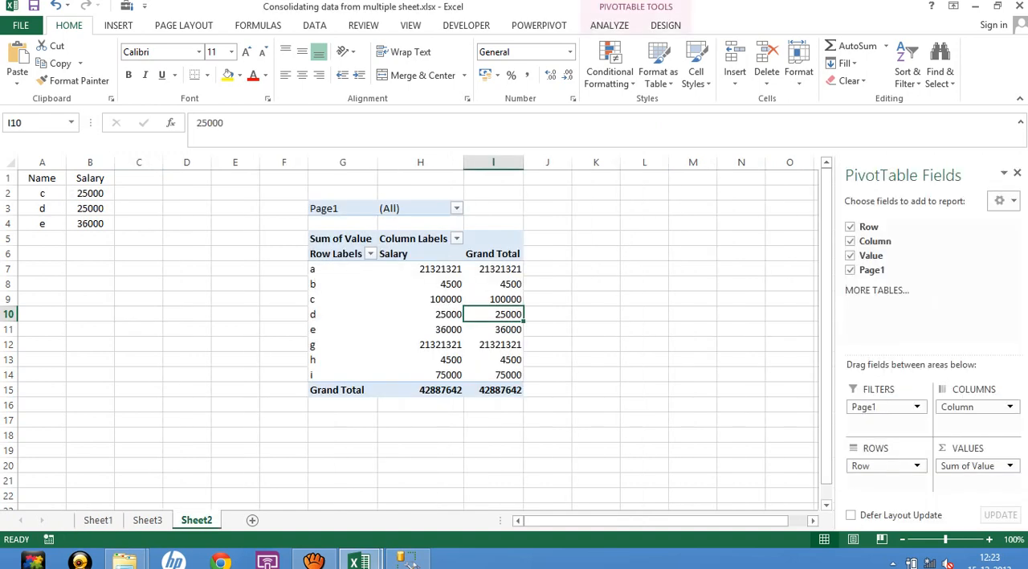
pyautogui.press('Up')
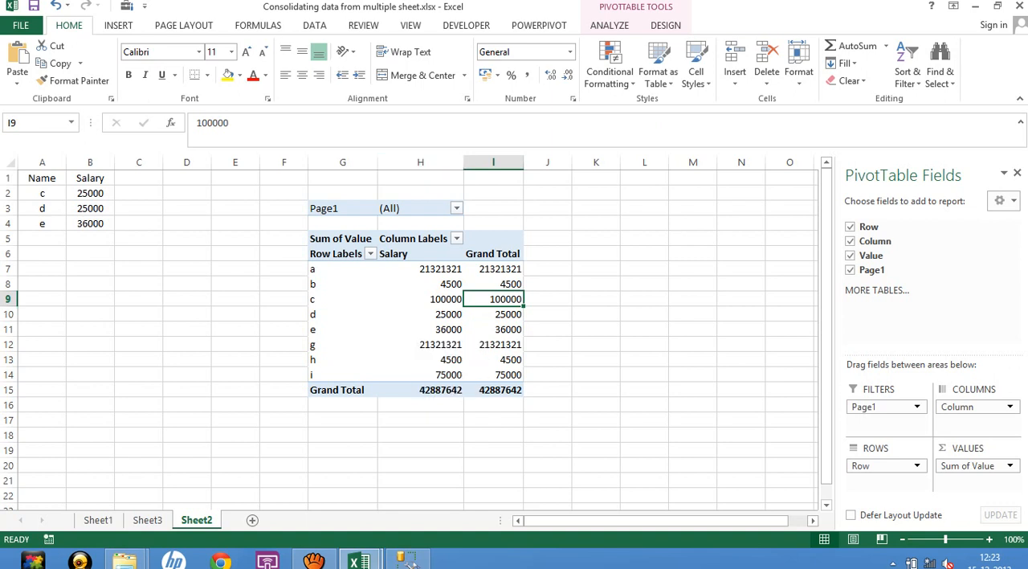
# Enable multiple item selection in the Page1 filter and show only Item1 in the PivotTable.
pyautogui.click(457, 208)
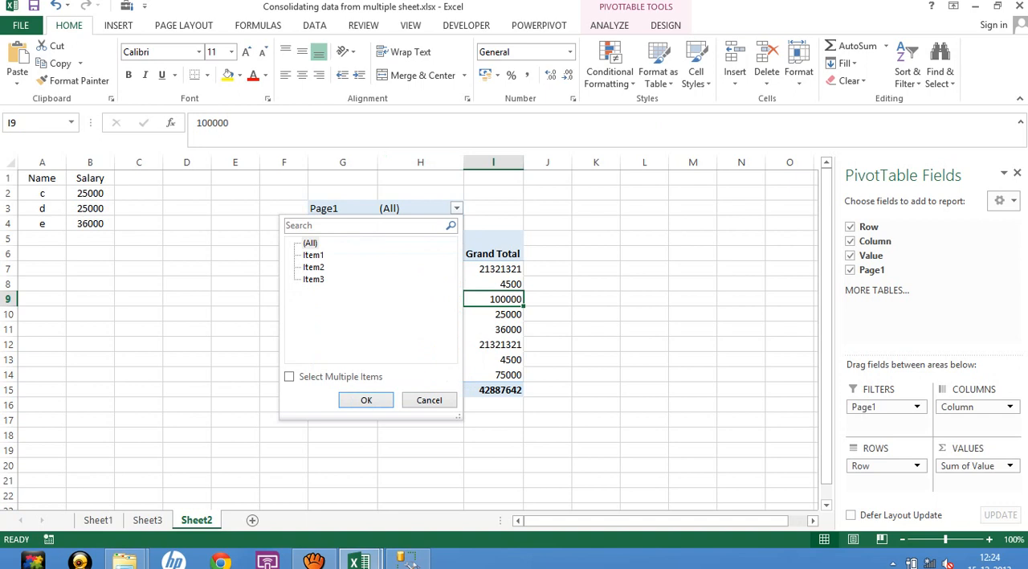
pyautogui.click(289, 377)
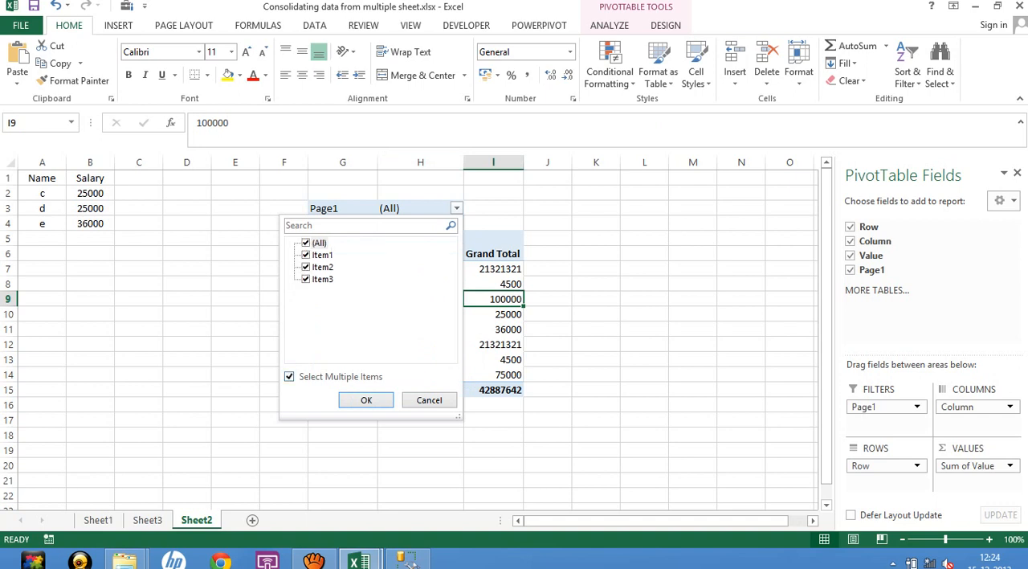
pyautogui.click(305, 242)
pyautogui.click(306, 255)
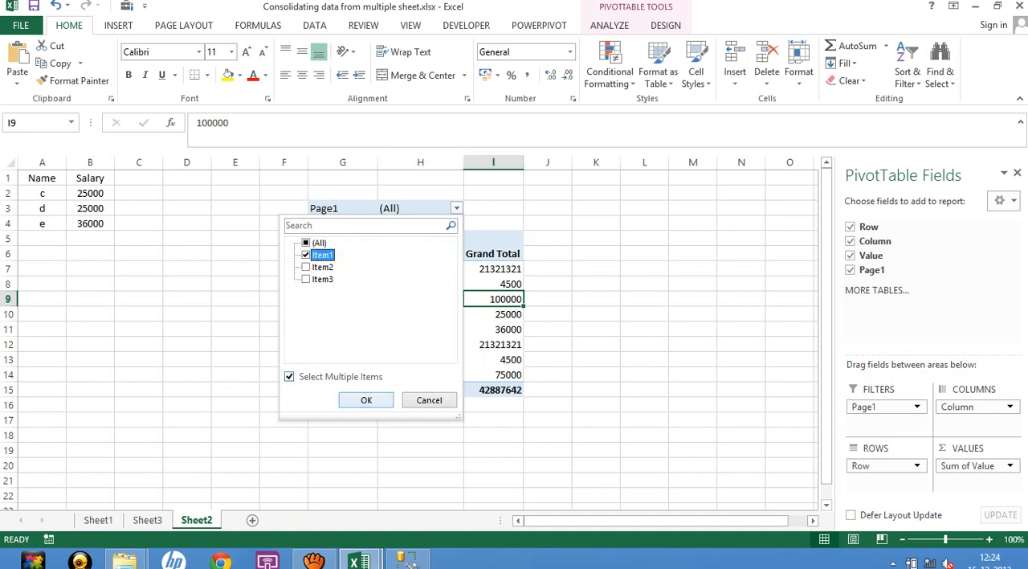
pyautogui.click(367, 400)
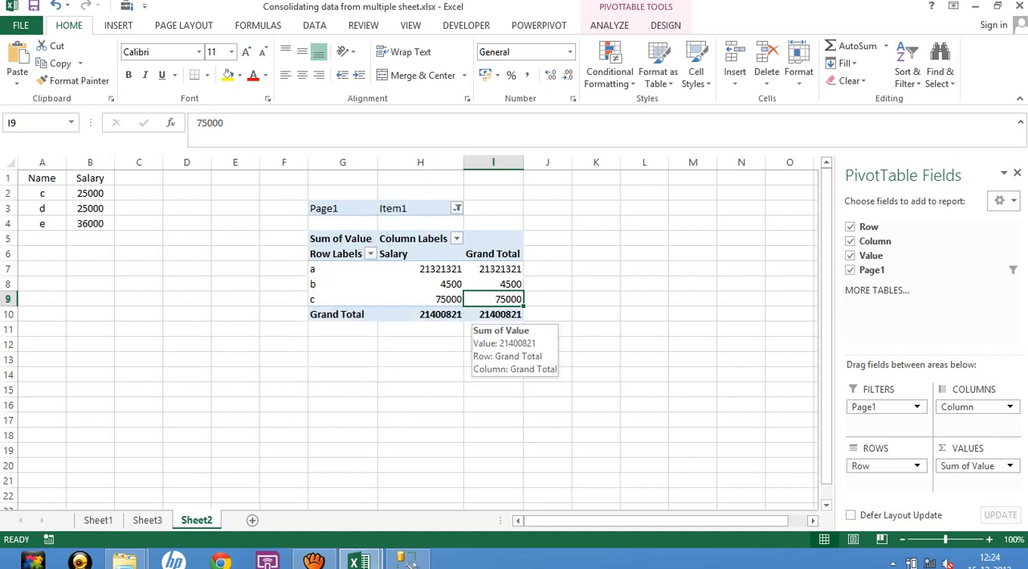
# Change the PivotTable's Page1 filter to show only Item2.
pyautogui.click(457, 208)
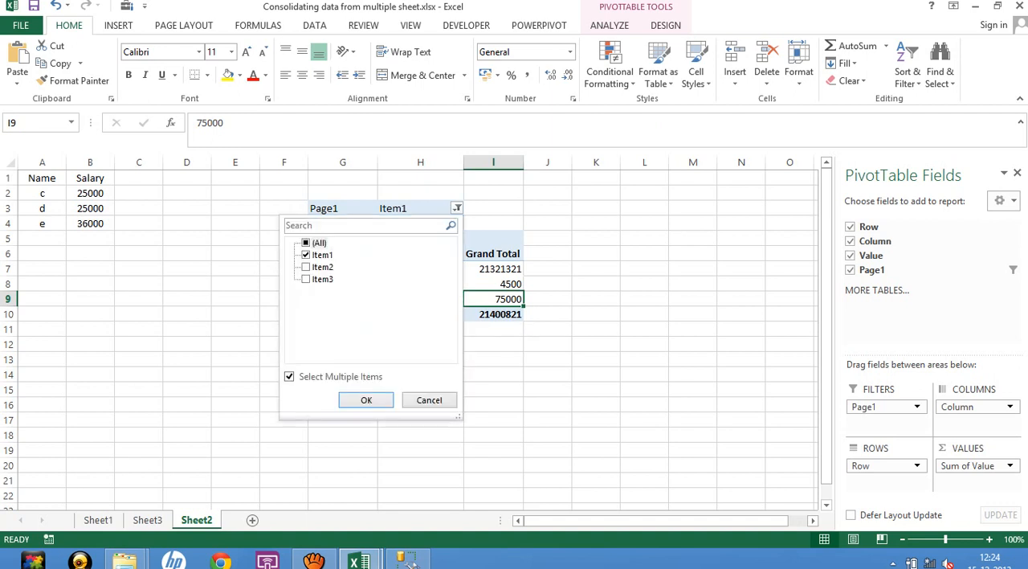
pyautogui.click(306, 267)
pyautogui.click(306, 255)
pyautogui.click(366, 400)
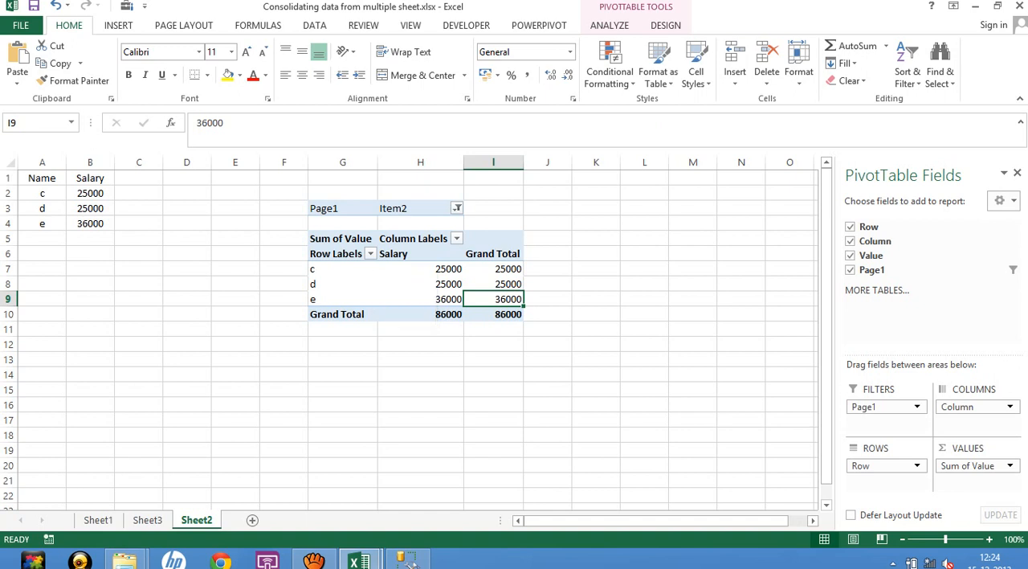
# Reset the PivotTable's Page1 filter to show all items.
pyautogui.click(457, 208)
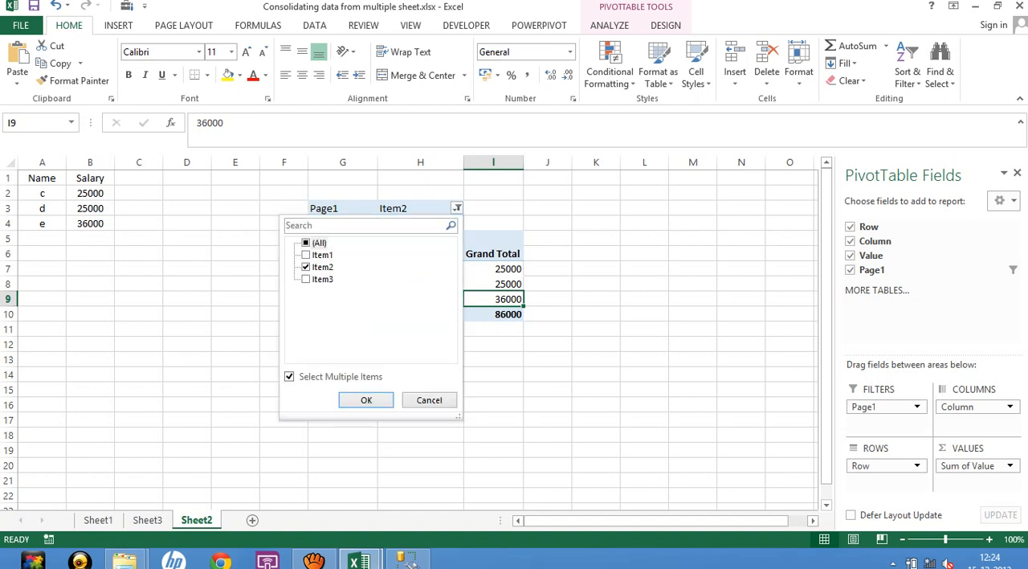
pyautogui.click(306, 243)
pyautogui.click(367, 400)
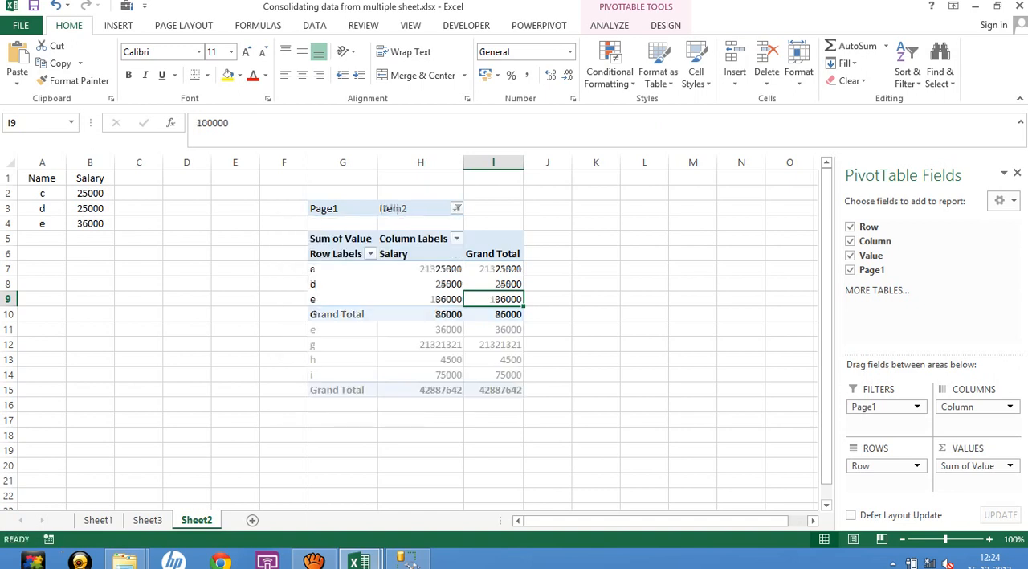
pyautogui.click(595, 314)
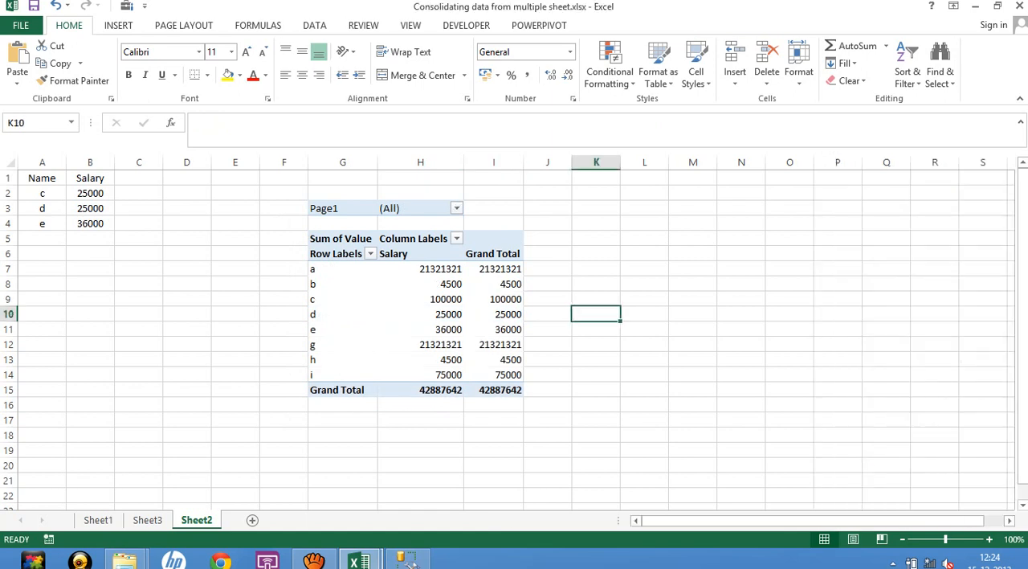
pyautogui.click(342, 450)
pyautogui.hotkey('alt', 'd')
pyautogui.press('p')
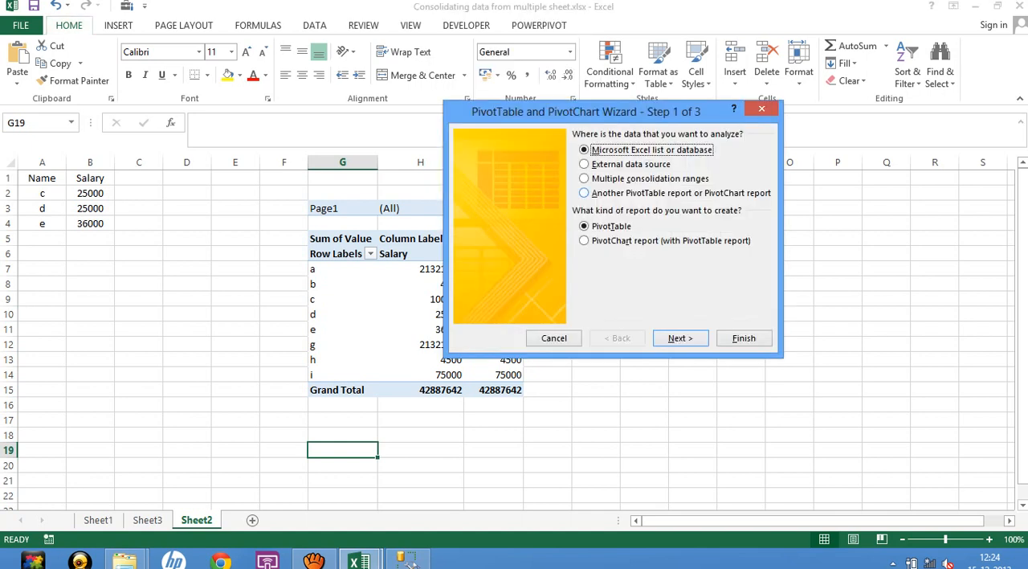
pyautogui.hotkey('alt', 'm')
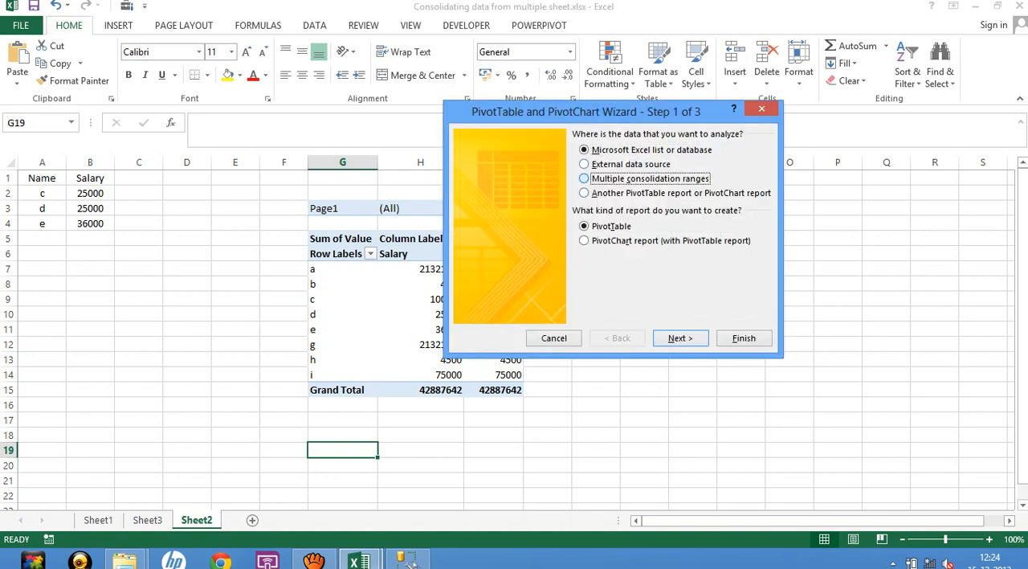
pyautogui.hotkey('alt', 'n')
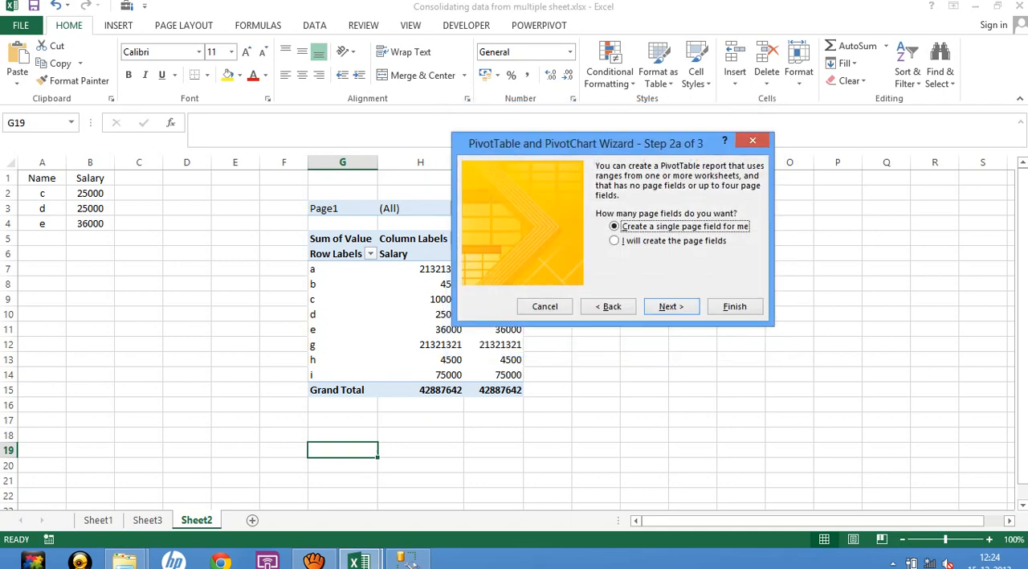
pyautogui.hotkey('alt', 'n')
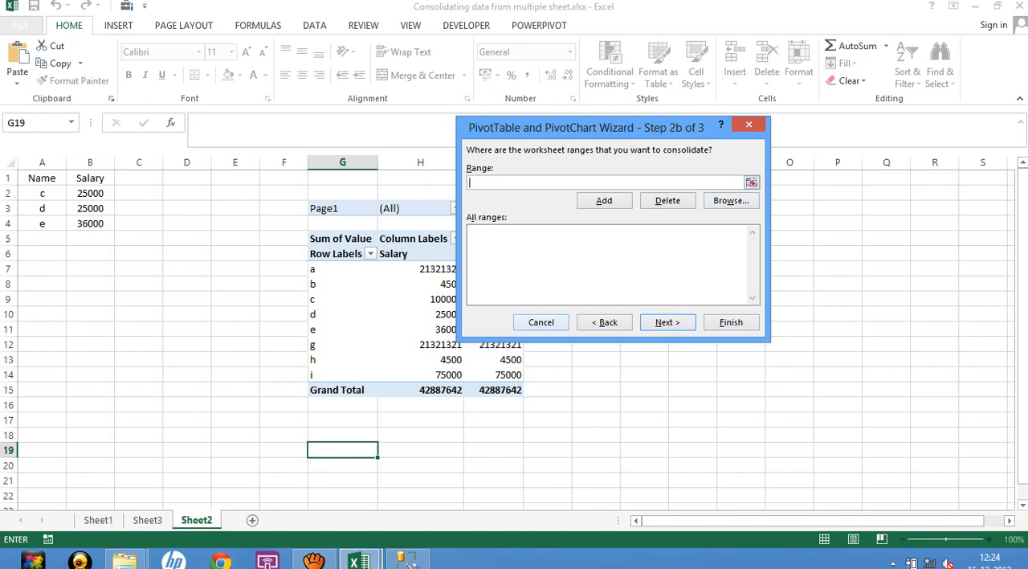
pyautogui.click(541, 322)
pyautogui.click(596, 374)
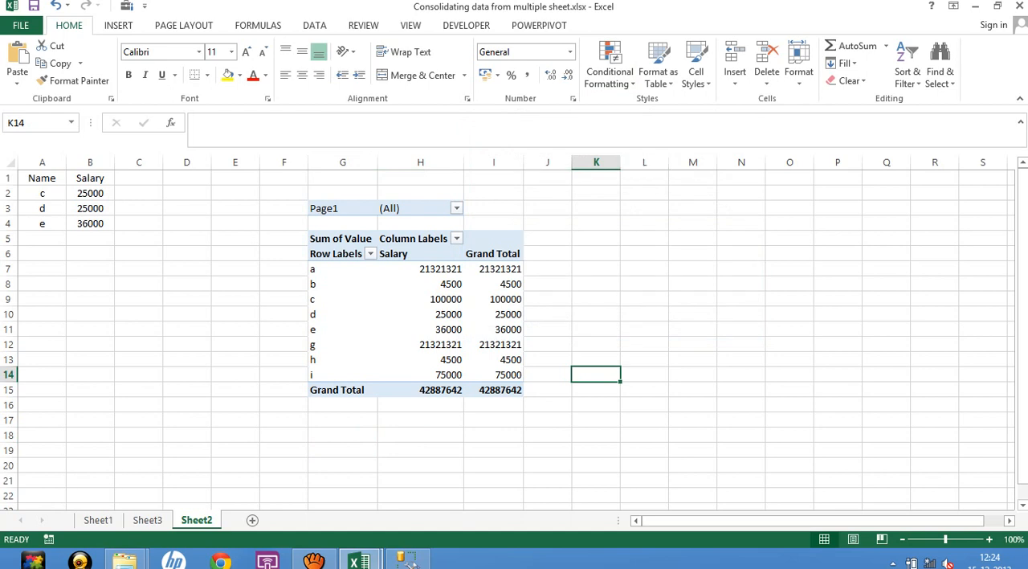
pyautogui.click(692, 330)
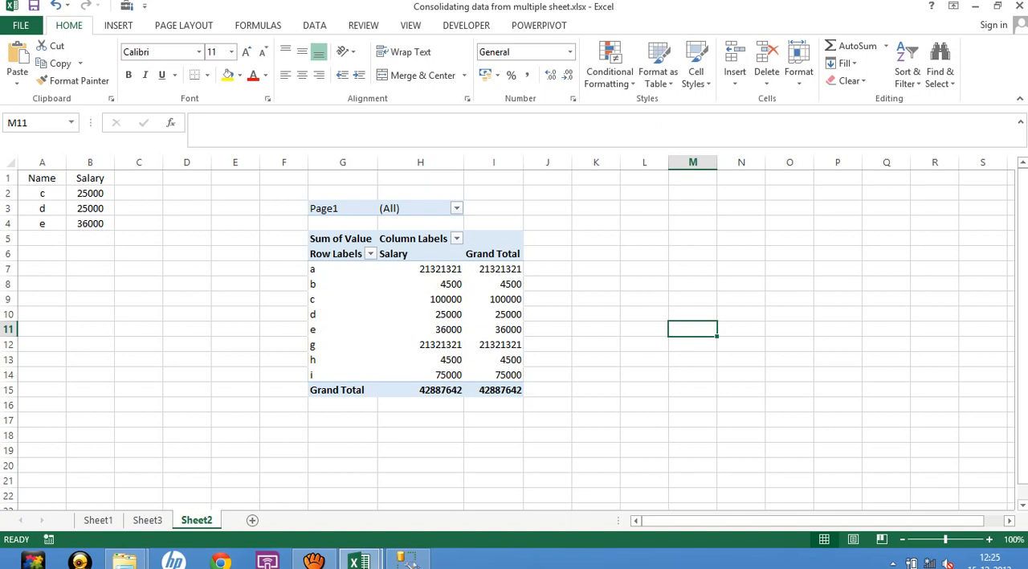
pyautogui.click(343, 450)
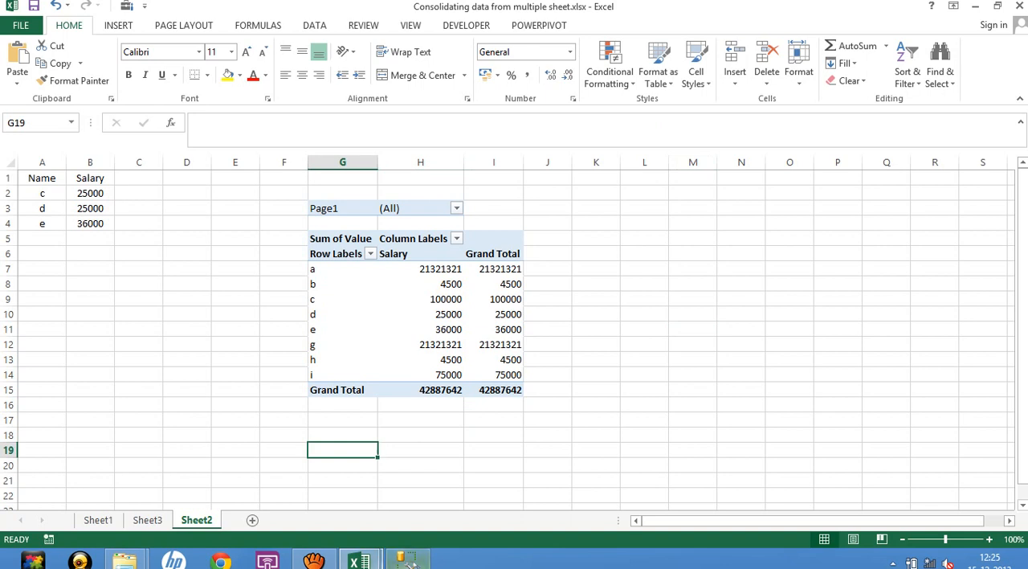
pyautogui.moveTo(410, 562)
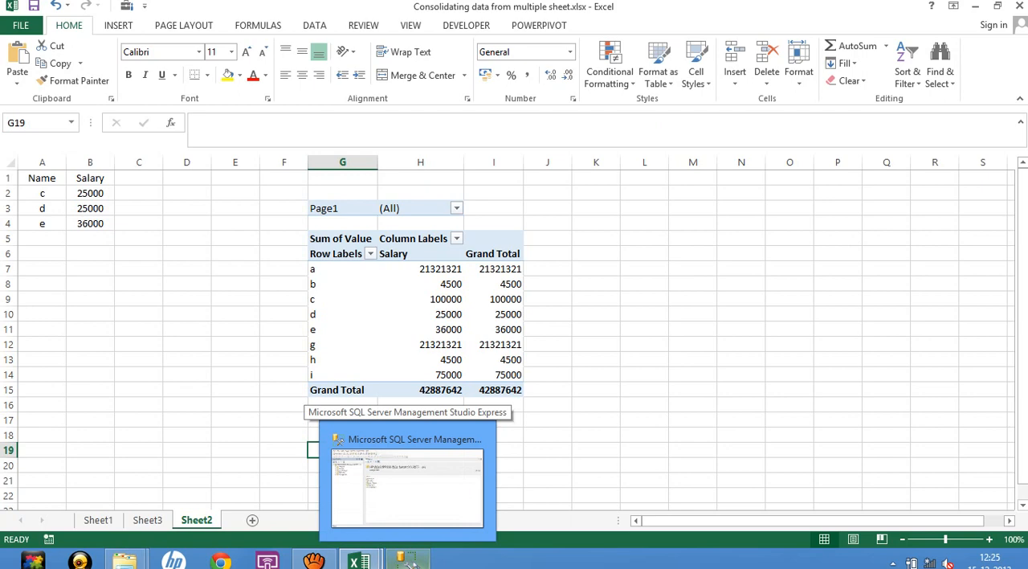